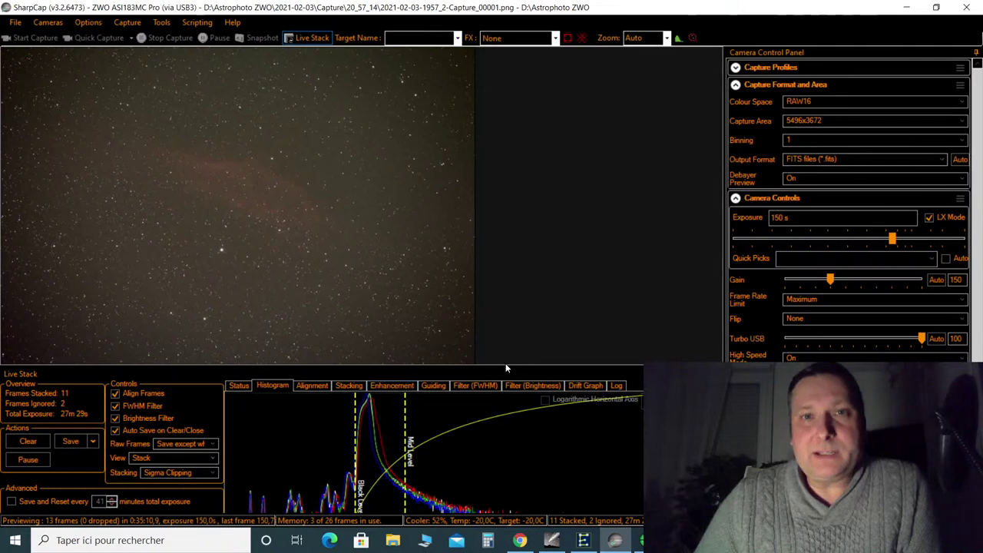
Reduce the height of the Live Stack panel to enlarge the preview of the stacked nebula image
drag(506, 365, 508, 445)
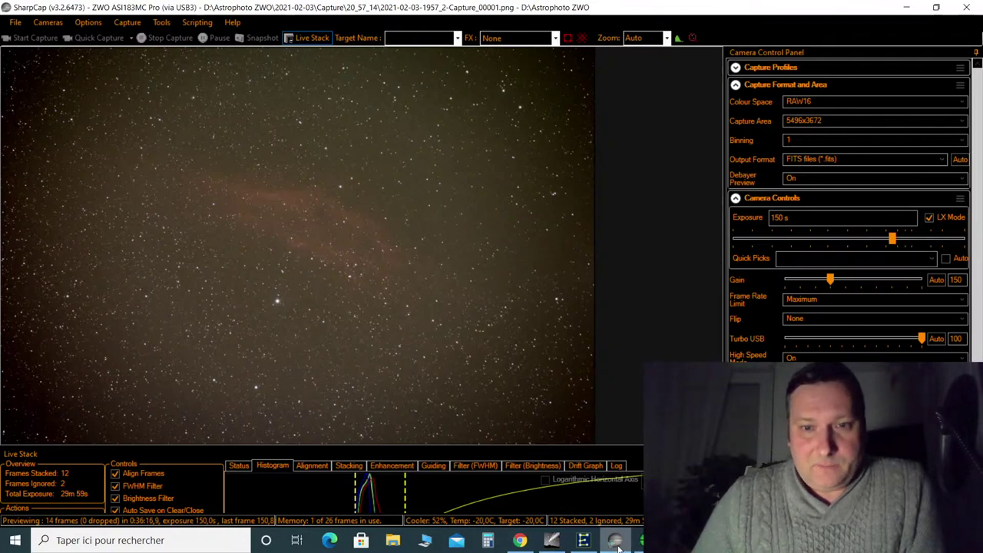
mouse_move(618, 543)
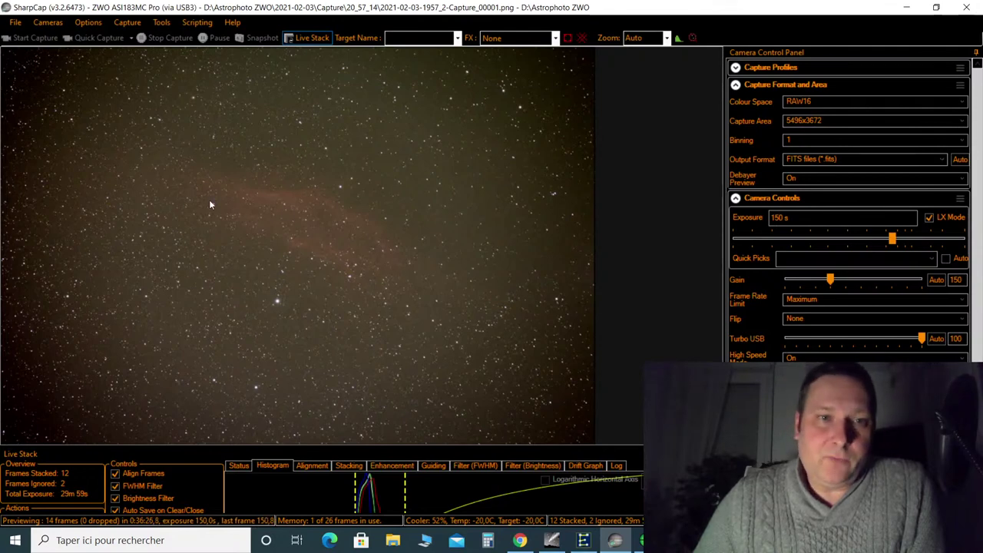
Inspect the stars around the bright star below the nebula at 150% zoom and return the preview to Auto zoom
click(653, 38)
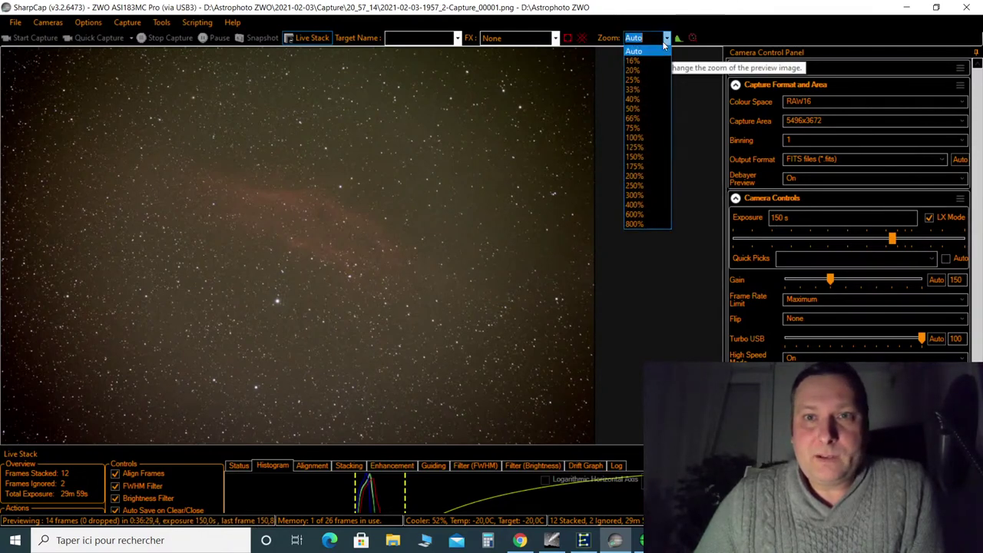
click(651, 157)
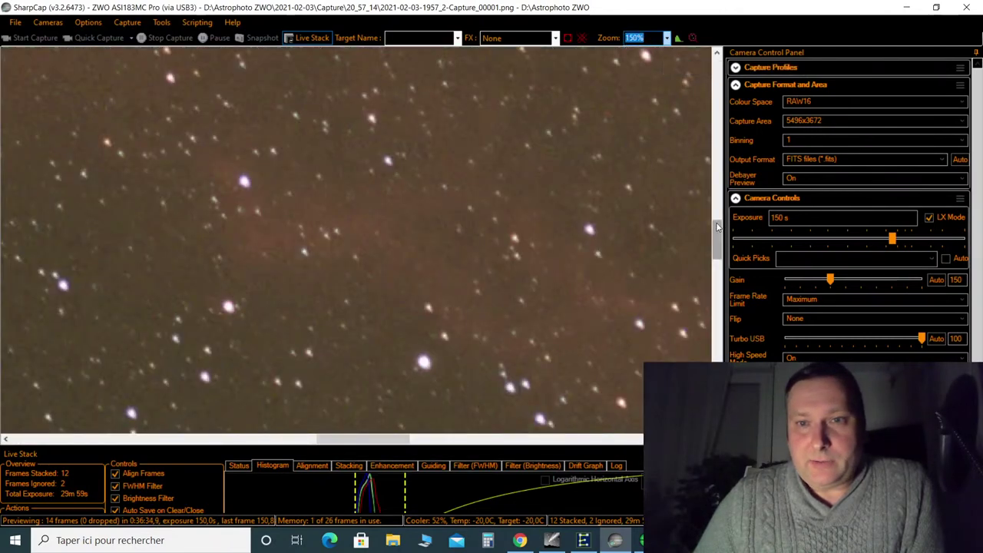
drag(717, 227, 717, 271)
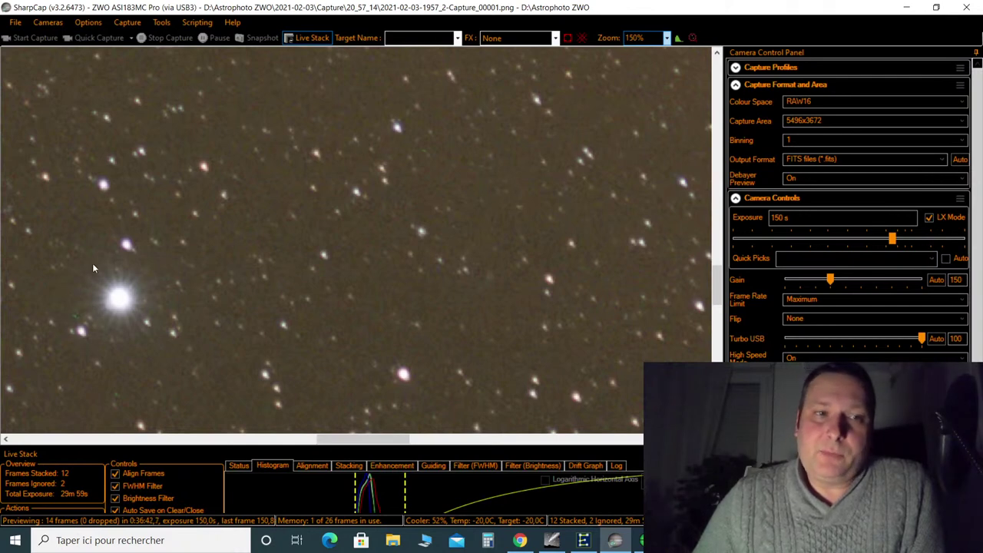
click(666, 39)
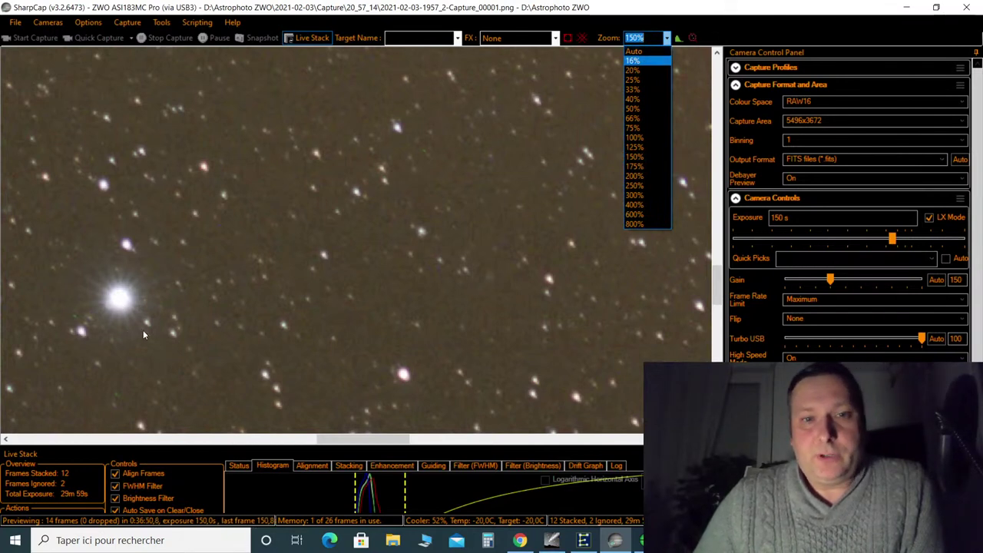
click(638, 50)
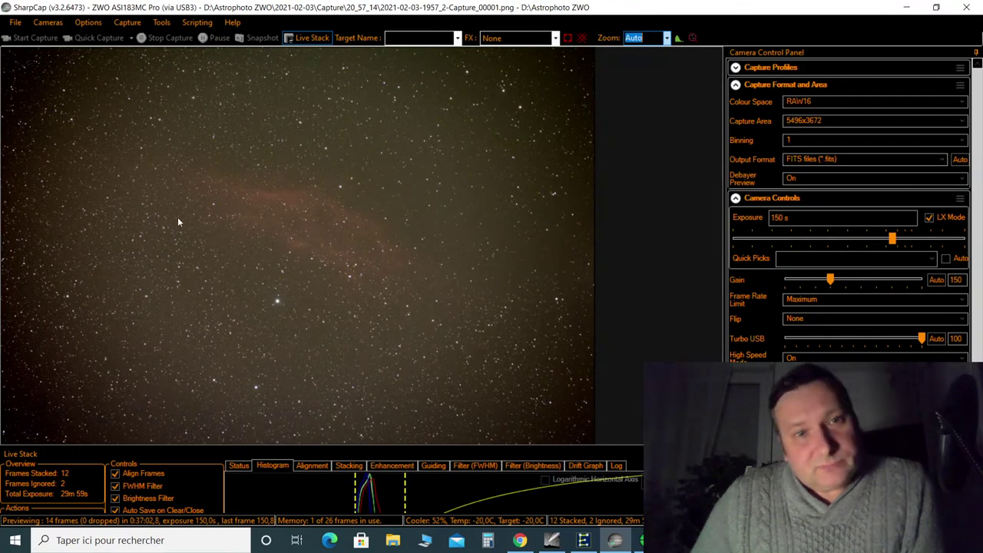
View the nebula at 66% zoom and at 40%, leaving the preview at 40%
click(663, 38)
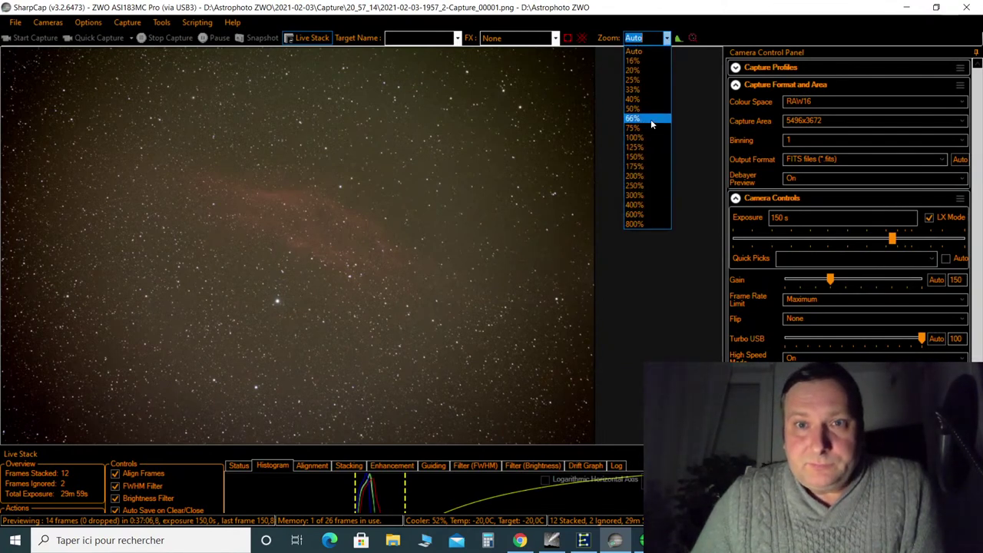
click(651, 120)
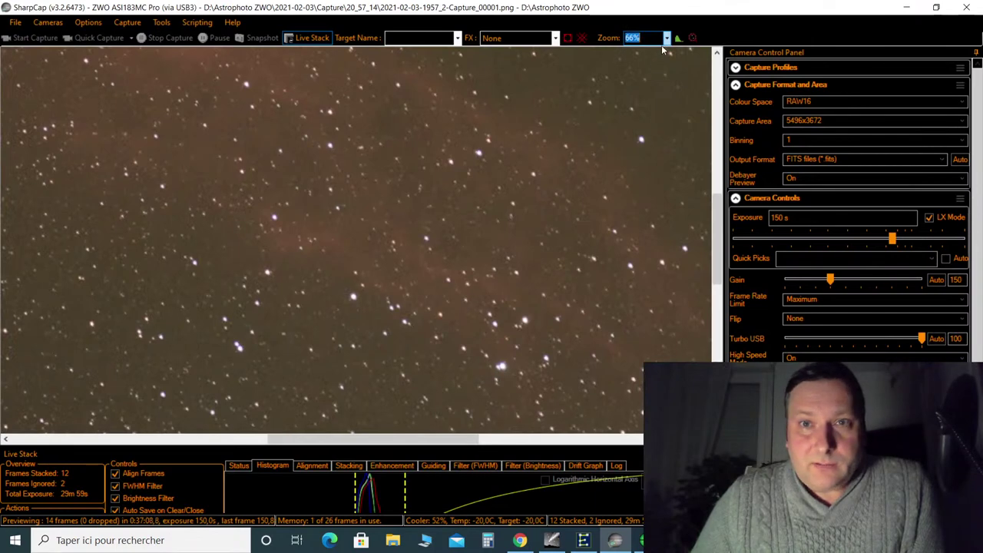
click(663, 38)
click(648, 95)
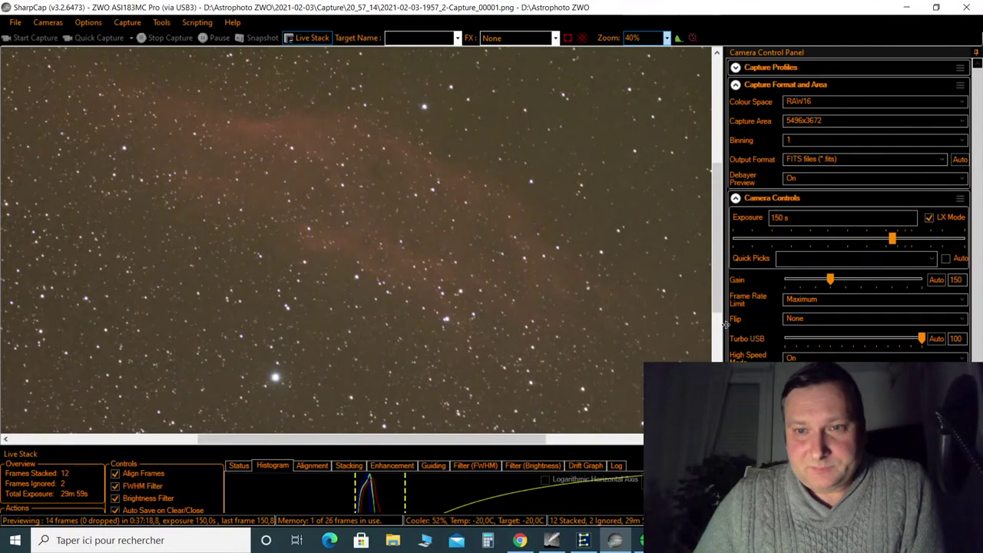
Narrow the Camera Control Panel slightly and collapse its Capture Format and Area section
drag(724, 324, 743, 344)
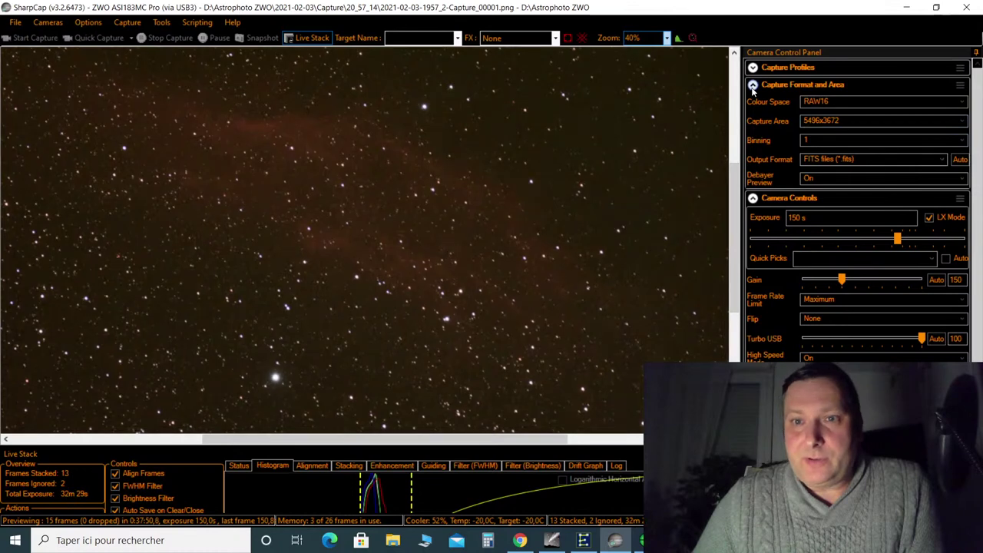
click(752, 86)
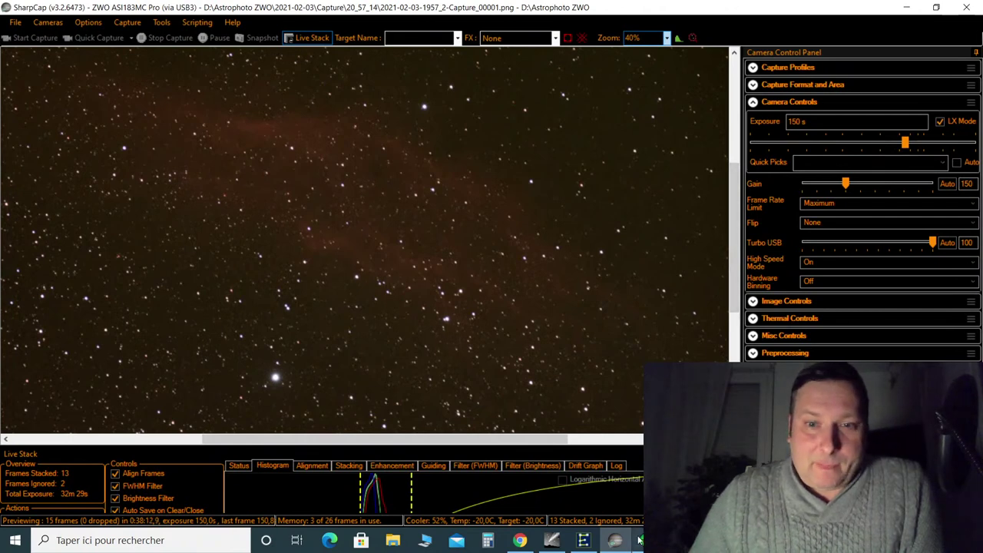
Switch to YouTube Studio in Chrome, open the live chat in its own window and minimize the Studio window
click(519, 542)
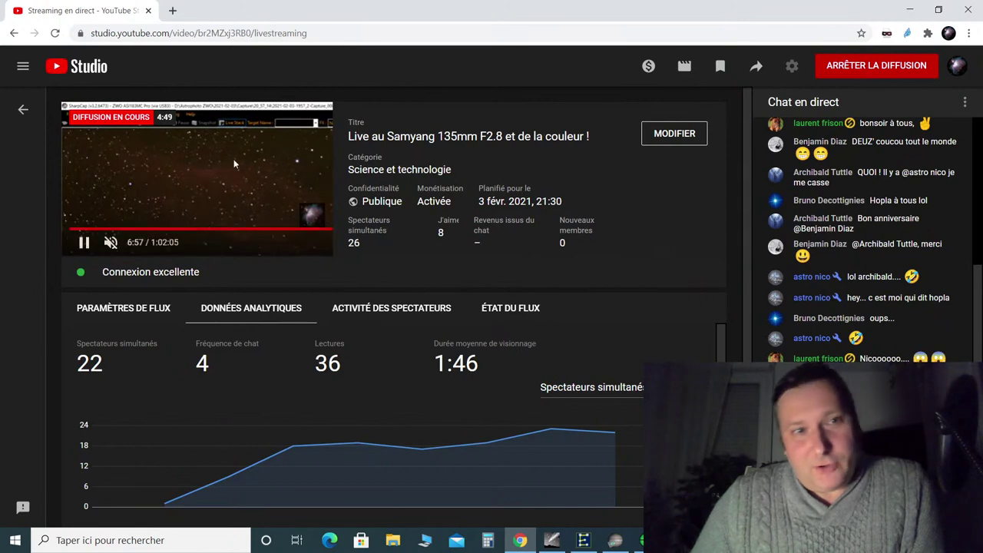
click(964, 102)
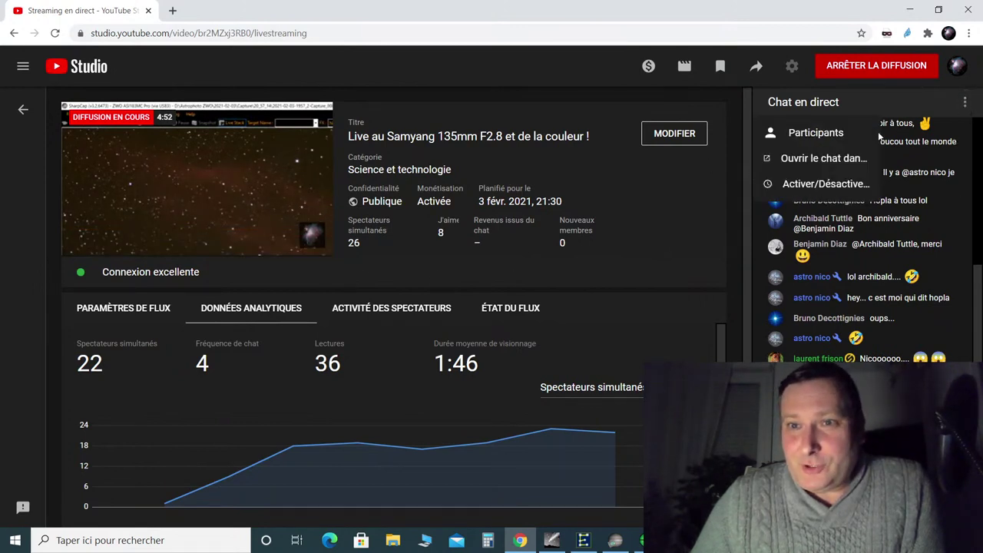
click(812, 159)
click(909, 10)
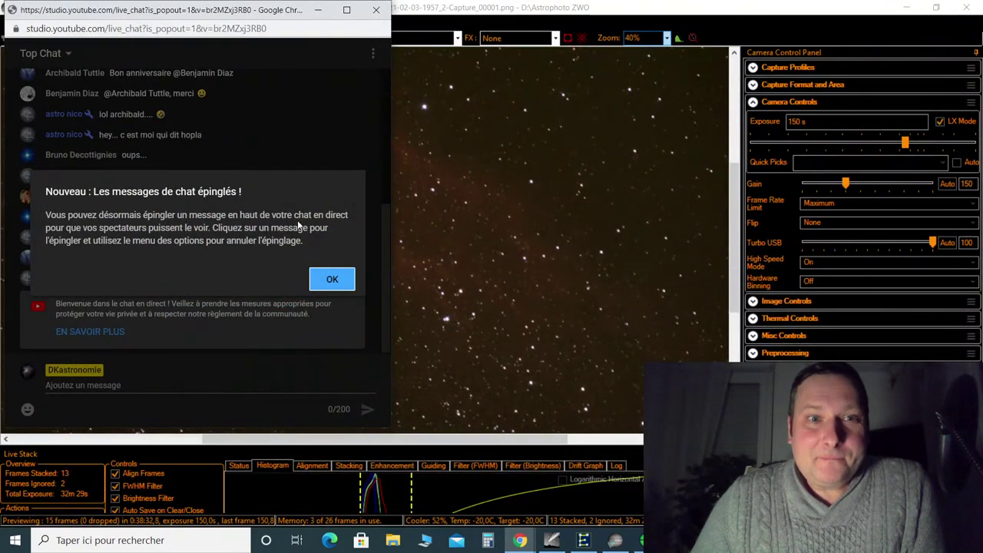
Dismiss the pinned-messages notice, then move the chat window over the Camera Control Panel and narrow it to reveal more of the image
click(330, 278)
drag(231, 11, 832, 11)
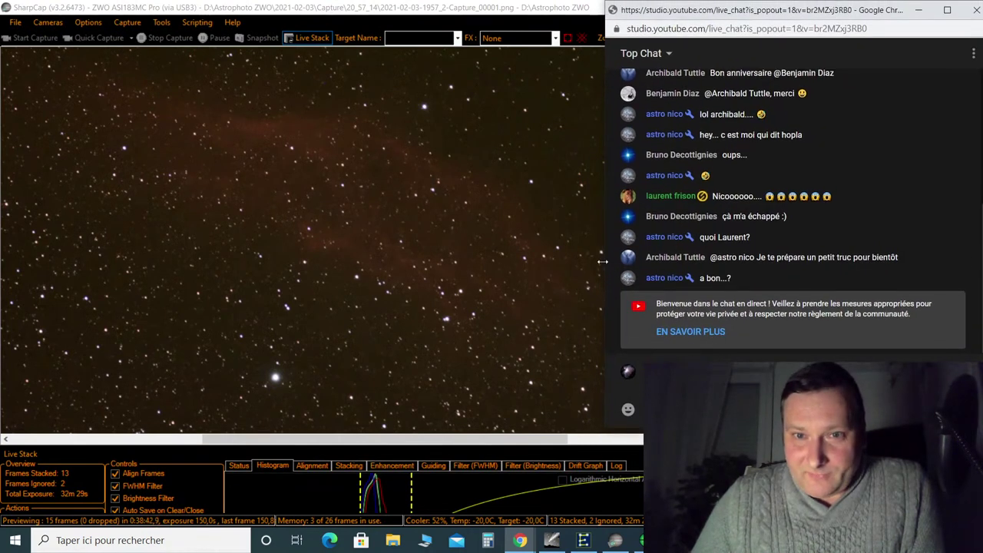
drag(602, 262, 691, 263)
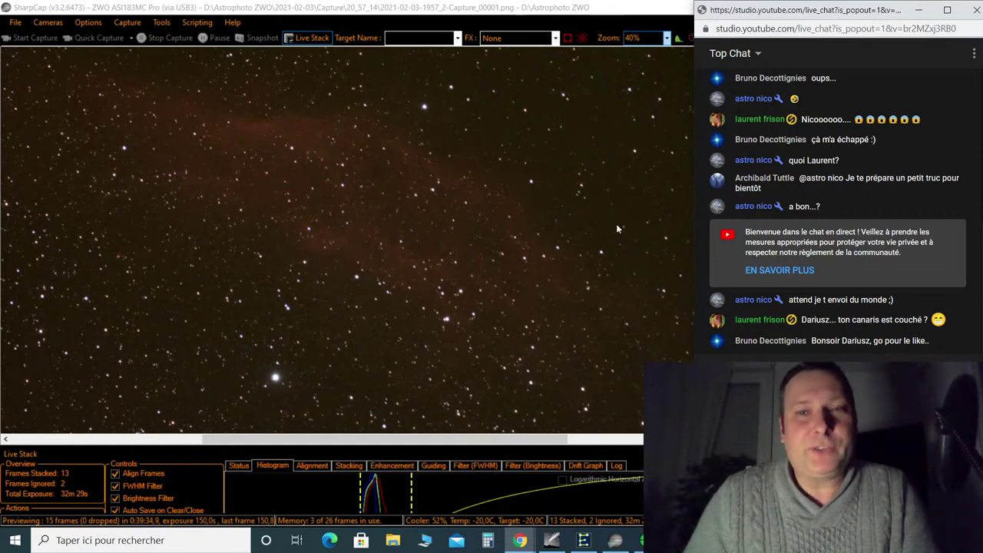
Read through the viewers' live chat messages from the first greetings down to the latest ones
scroll(925, 181, up, 3)
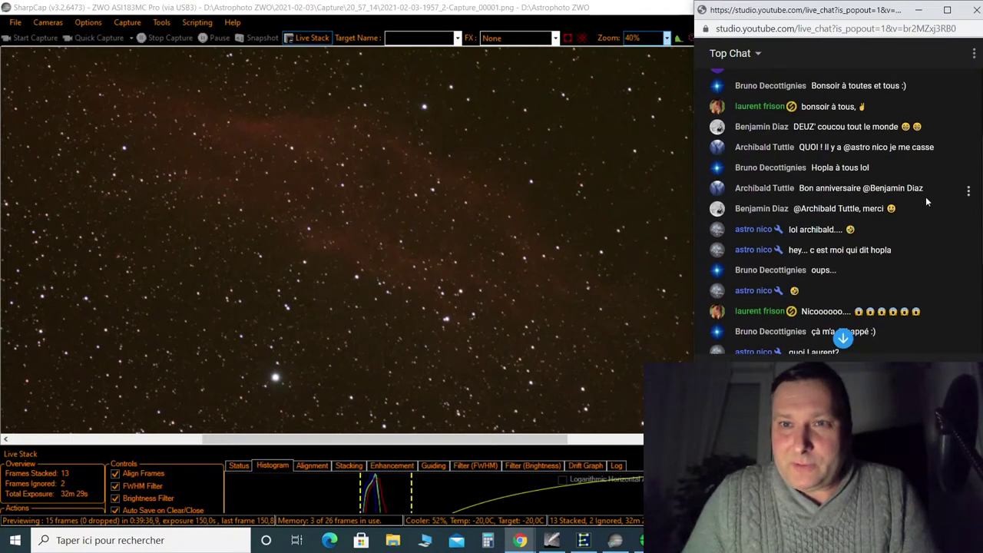
scroll(927, 207, up, 2)
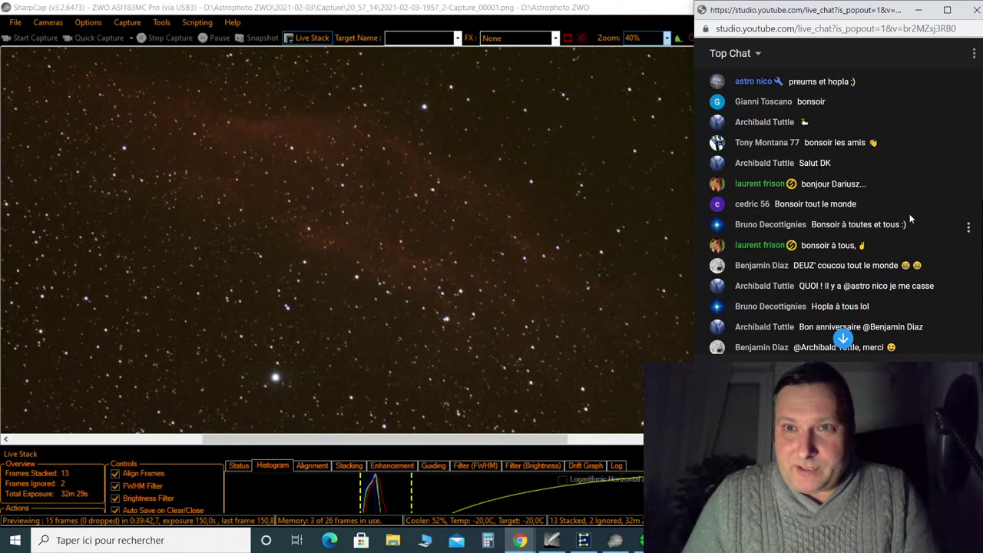
scroll(904, 240, down, 1)
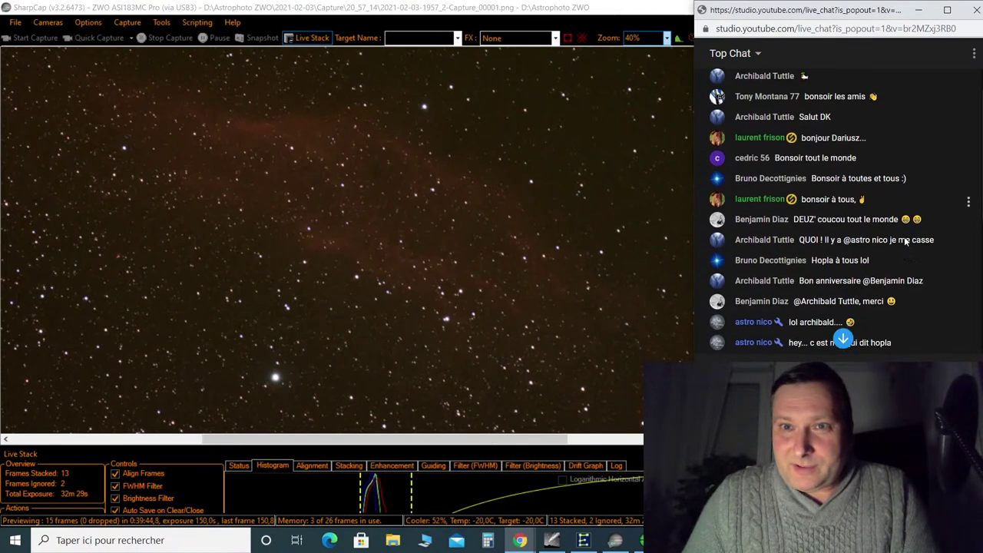
scroll(904, 240, down, 3)
scroll(904, 239, down, 3)
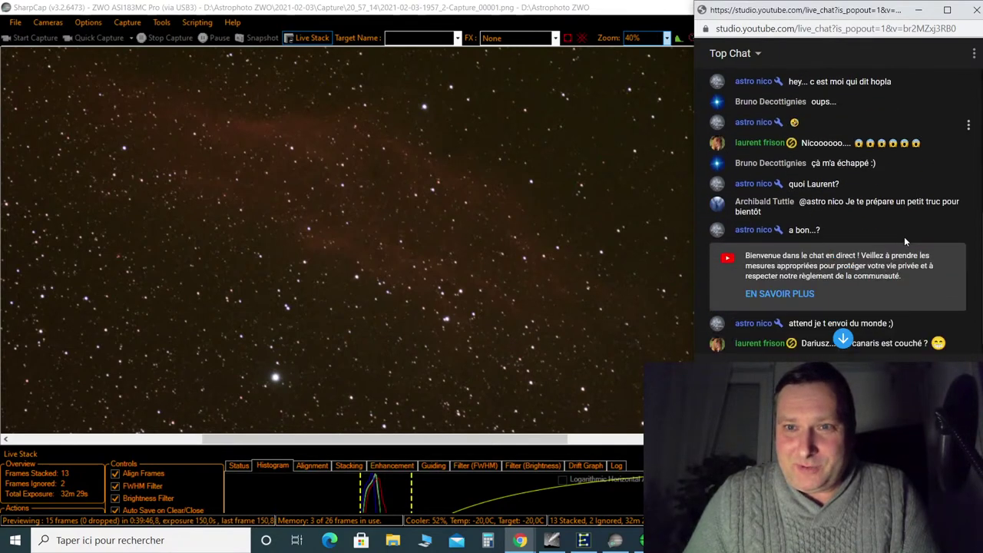
scroll(903, 236, down, 1)
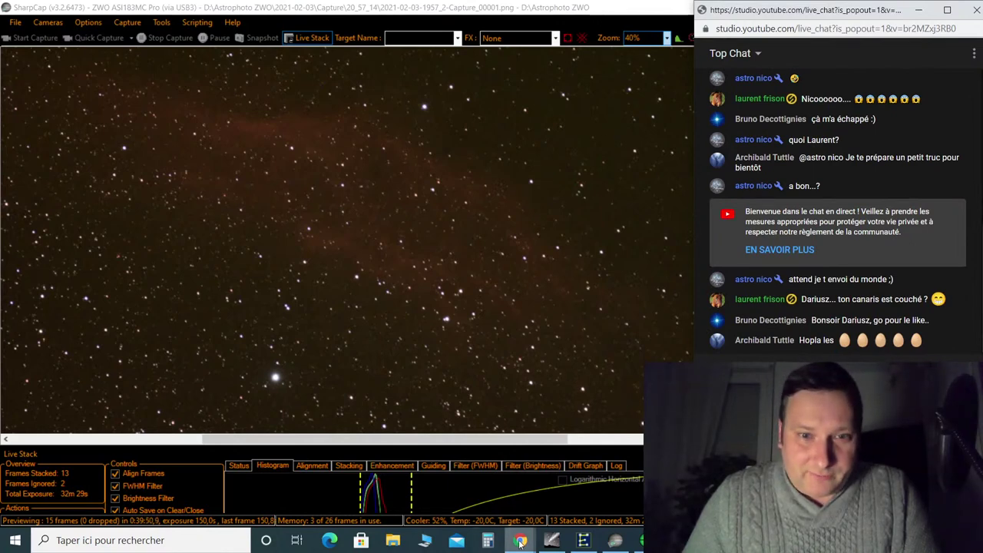
Open the Discord #général channel in a new tab of the YouTube Studio browser window and switch back to SharpCap
mouse_move(520, 540)
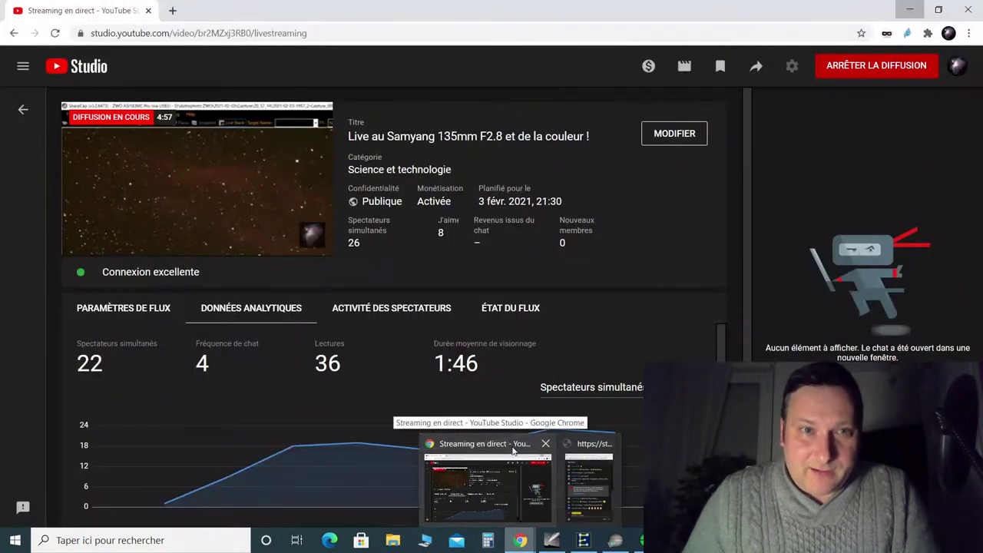
click(497, 449)
key(ctrl+t)
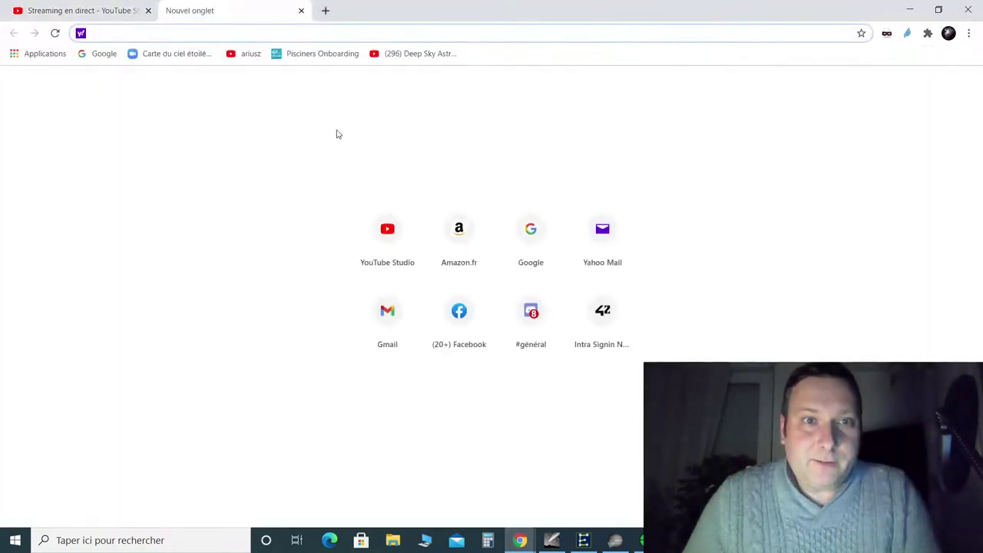
click(532, 318)
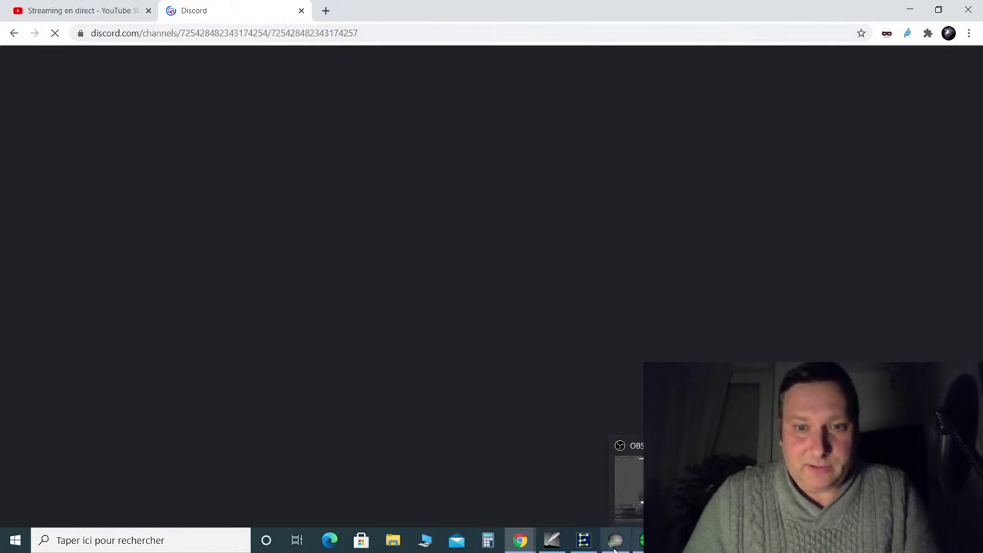
mouse_move(539, 545)
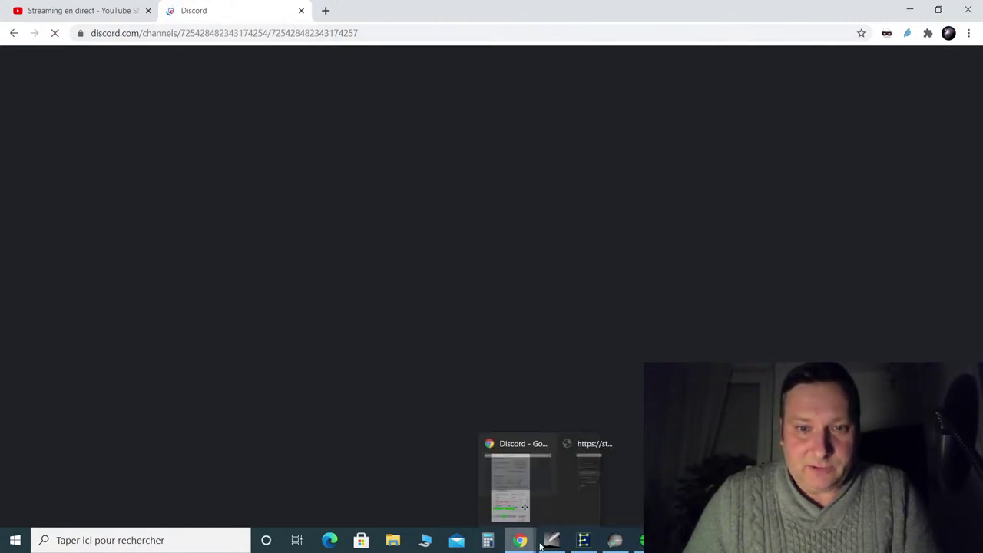
click(614, 539)
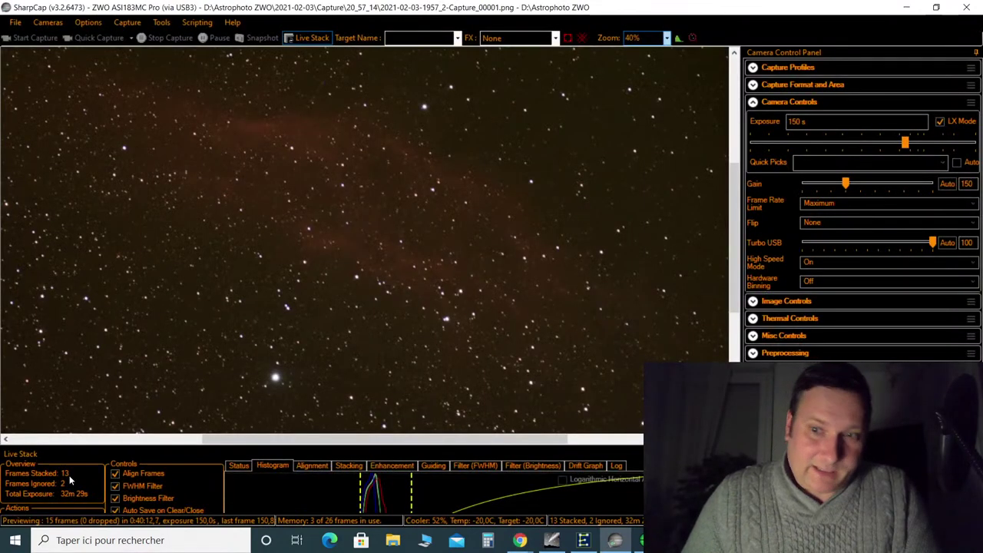
Examine the updated nebula stack at 33%, 100% and Auto zoom, leaving the preview at 33%
click(666, 40)
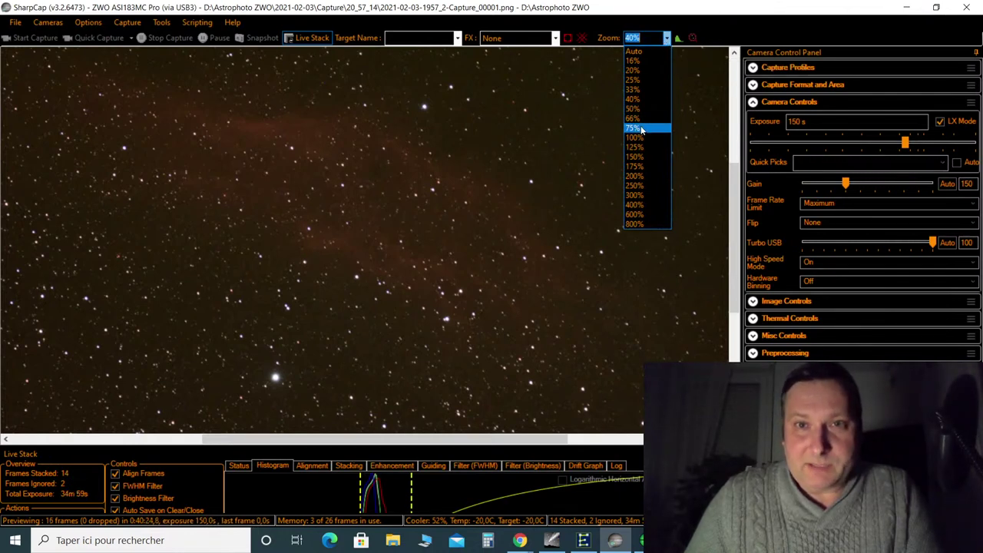
click(641, 90)
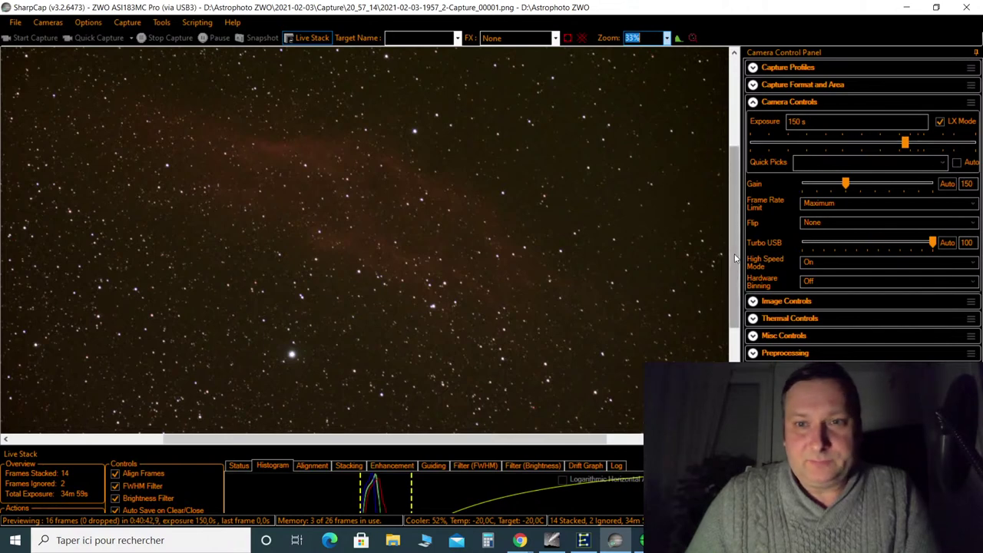
click(666, 38)
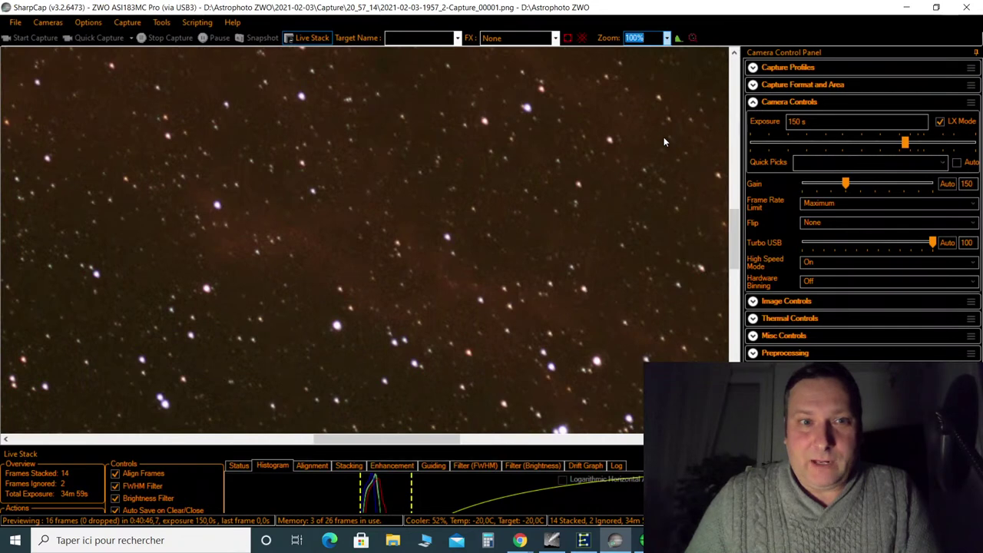
drag(736, 261, 737, 232)
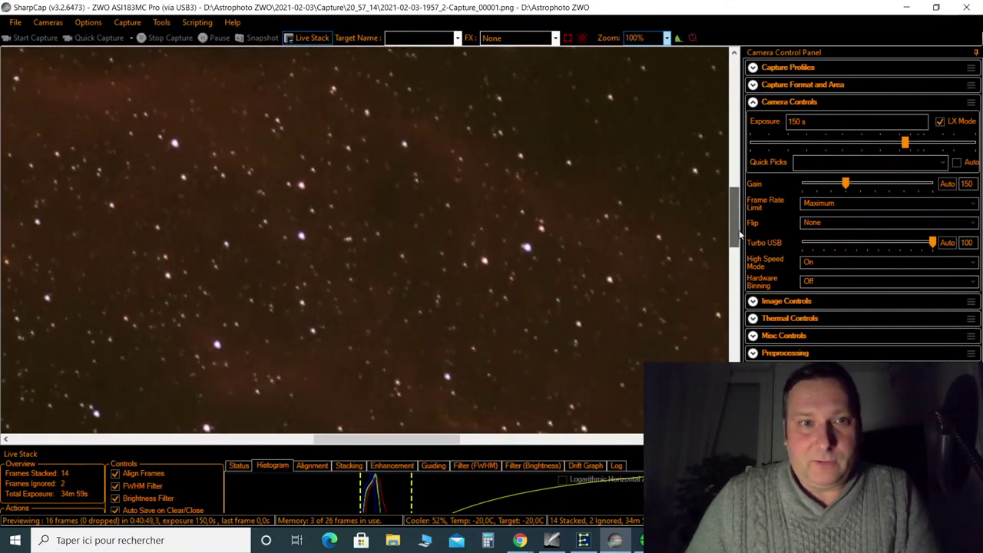
click(667, 40)
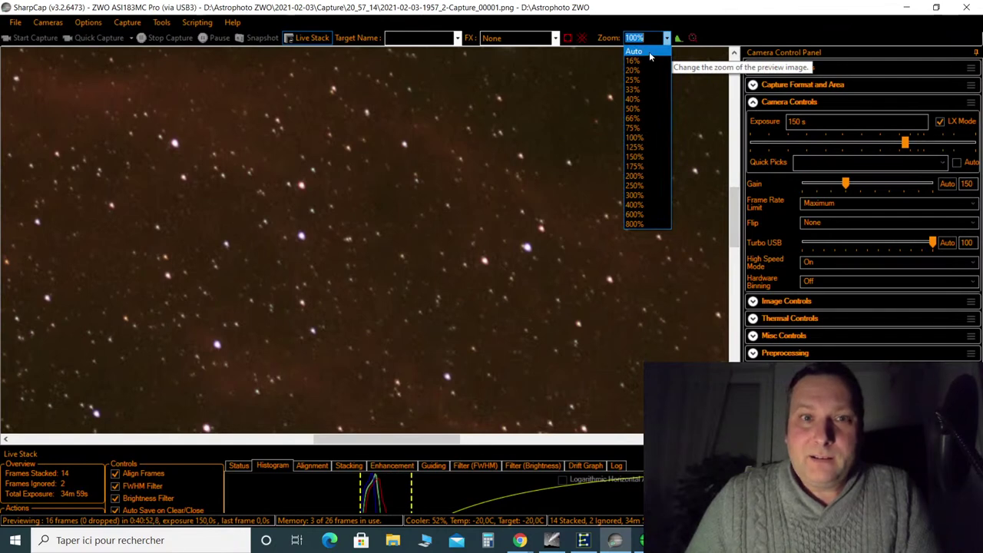
click(649, 52)
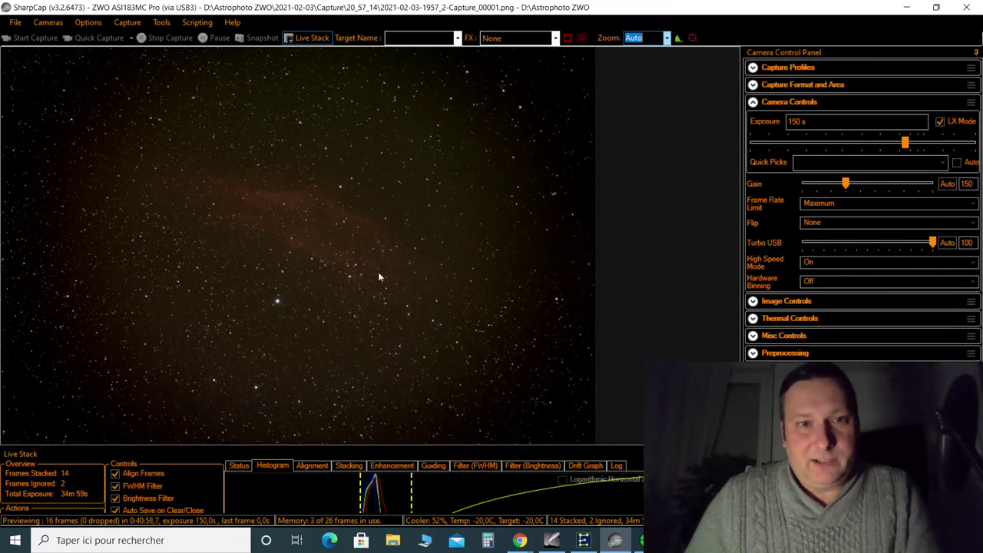
click(666, 38)
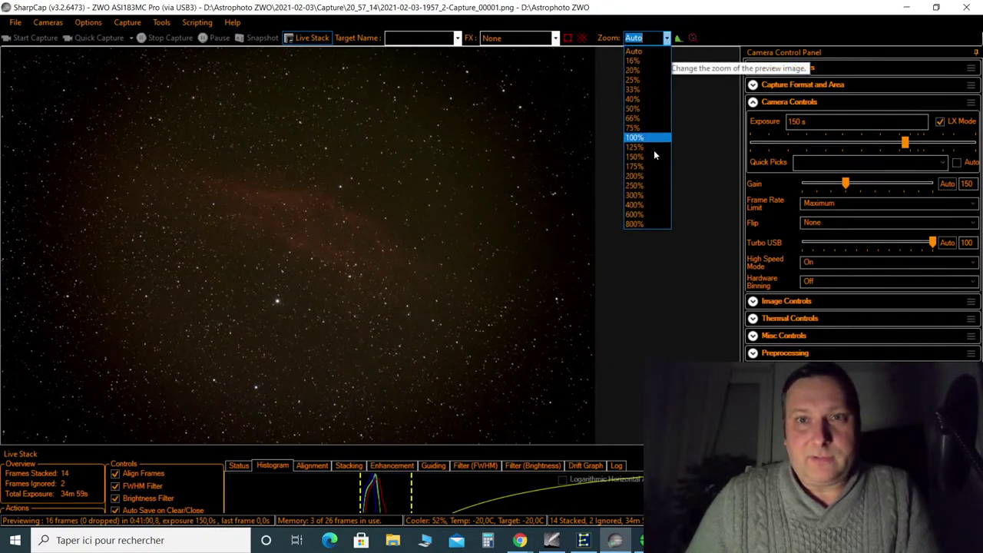
click(645, 90)
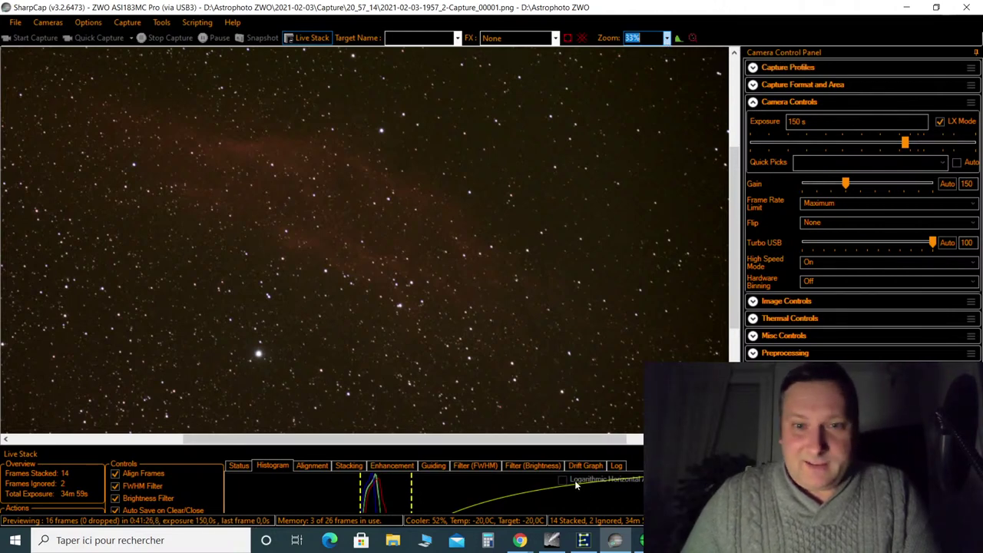
Bring the YouTube live chat window in front of SharpCap and read the messages from the first greetings to the latest
mouse_move(520, 541)
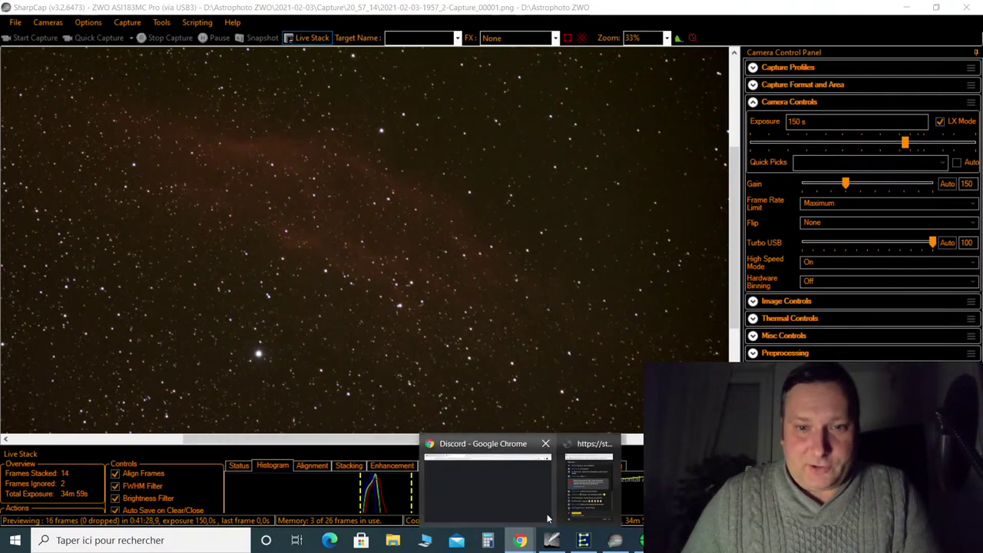
click(582, 501)
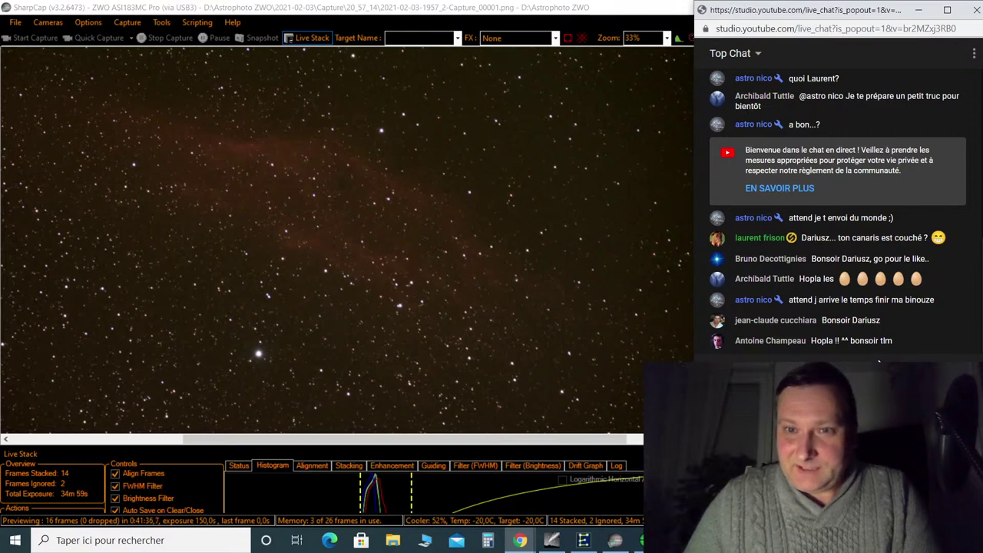
scroll(853, 284, up, 5)
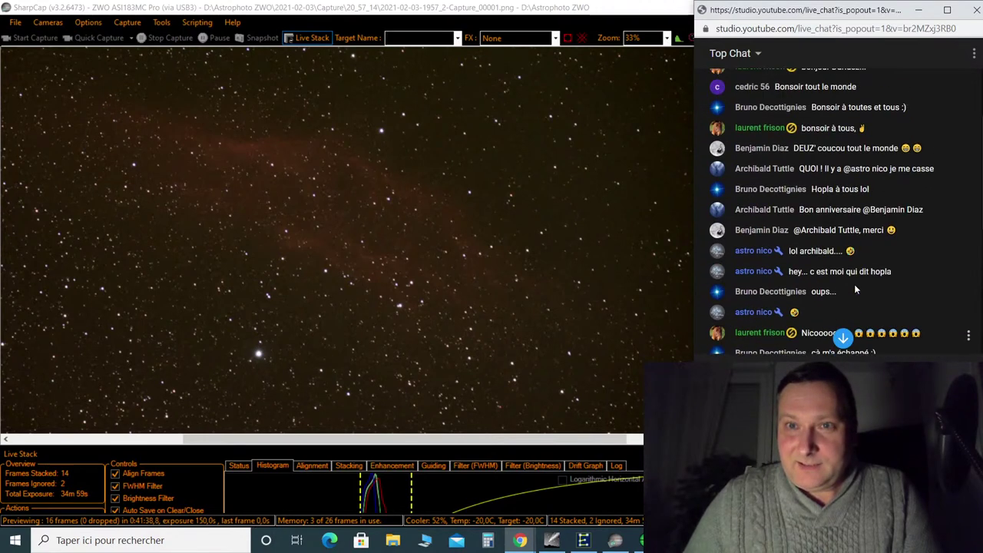
scroll(854, 284, up, 3)
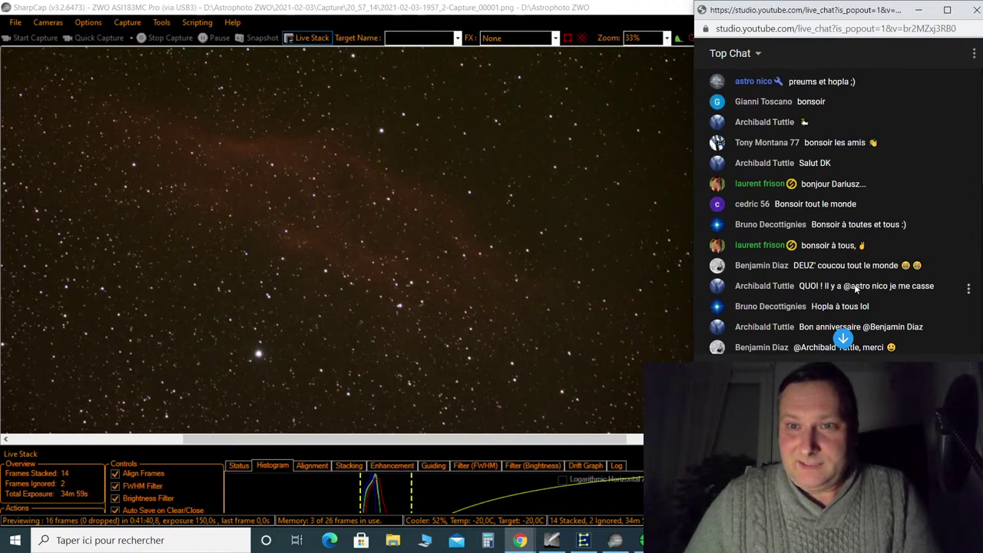
scroll(854, 285, down, 8)
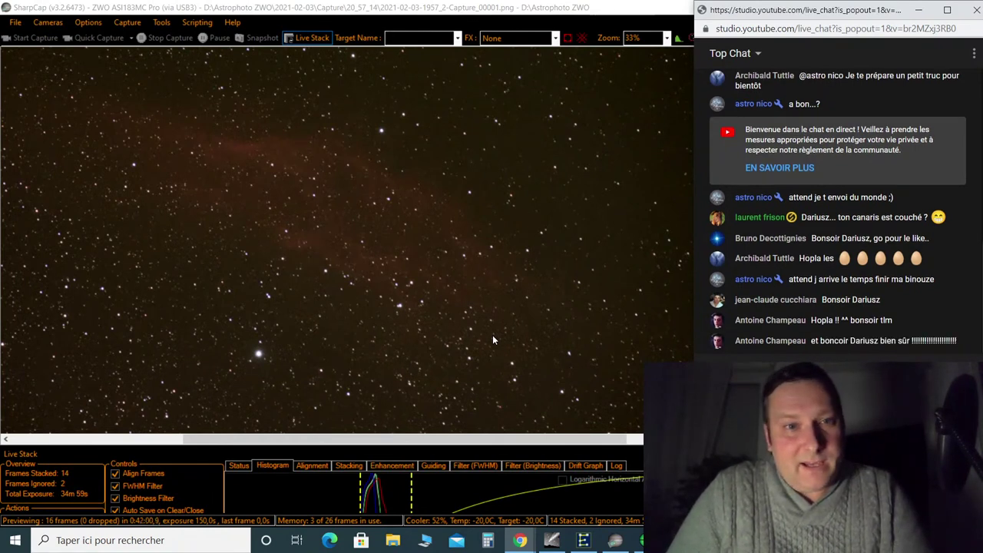
Check the guiding graph in PHD2 Guiding, then examine the sky from NGC 1499 to Orion in Cartes du Ciel
click(639, 539)
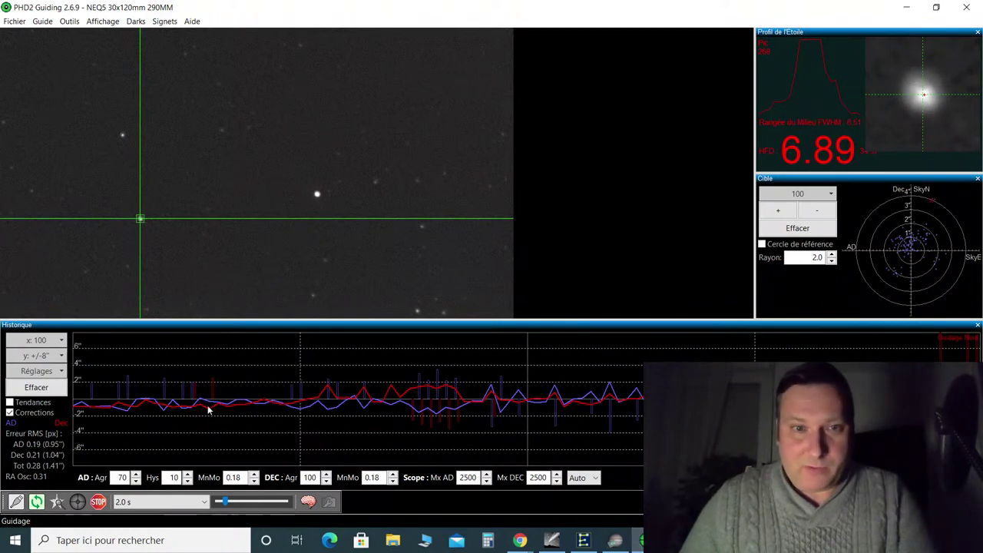
click(550, 545)
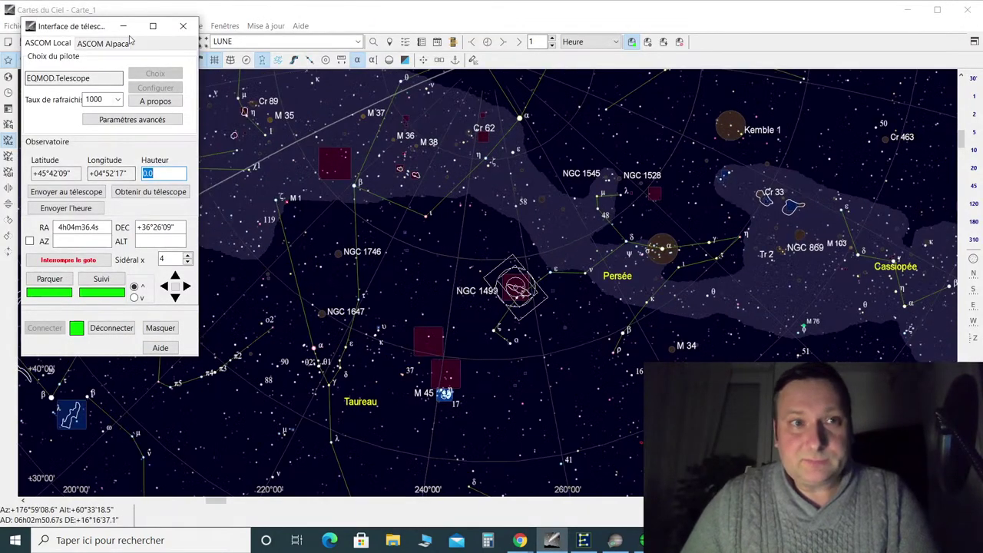
scroll(491, 284, up, 3)
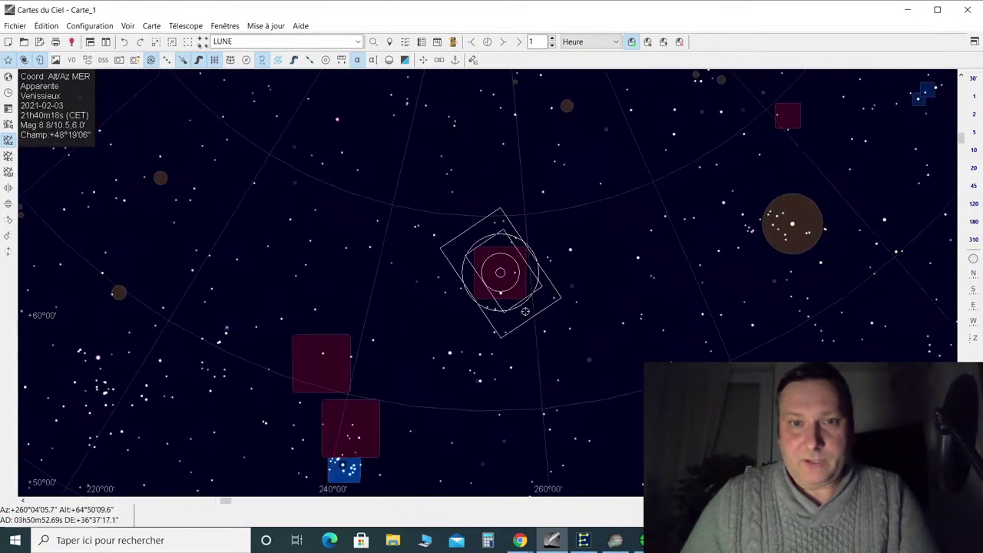
scroll(593, 315, down, 4)
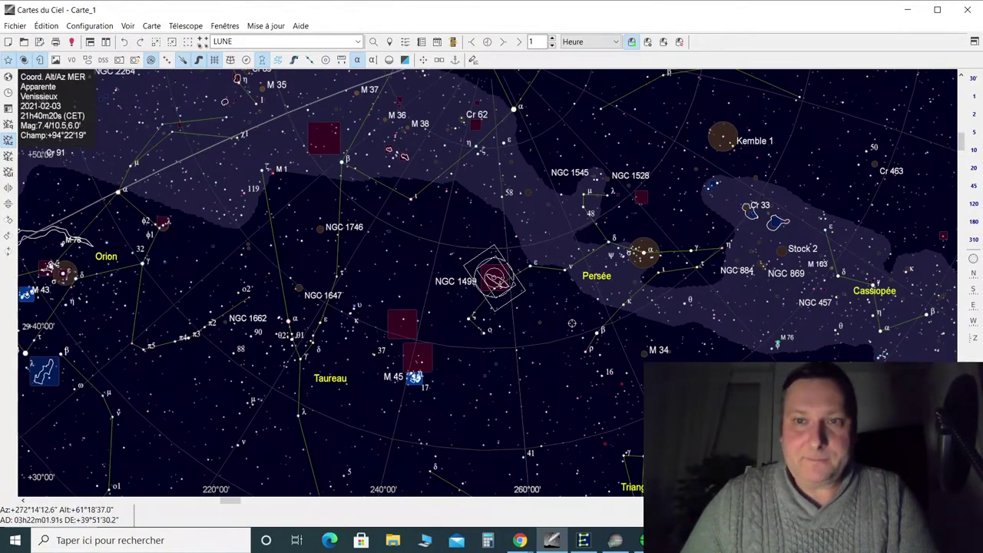
scroll(485, 281, down, 1)
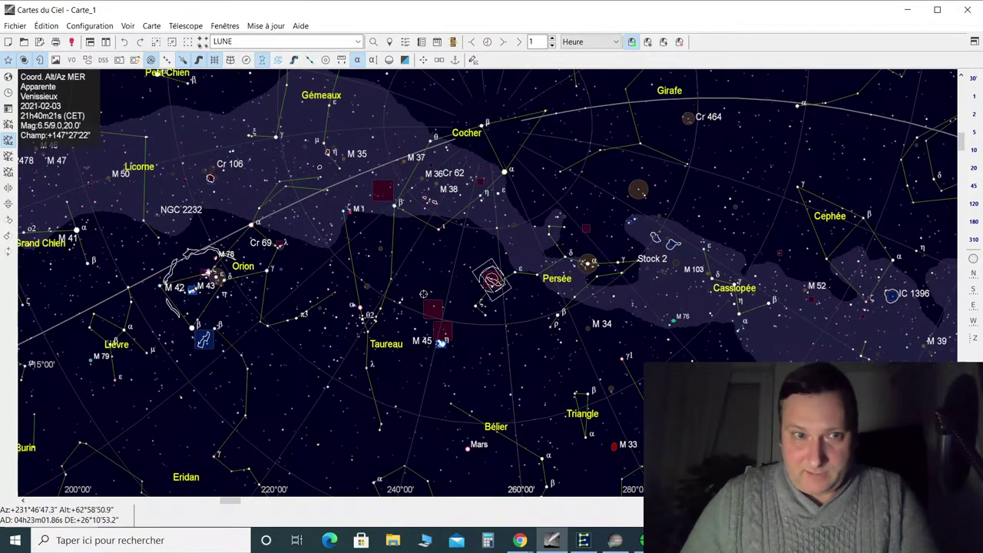
drag(282, 396, 501, 346)
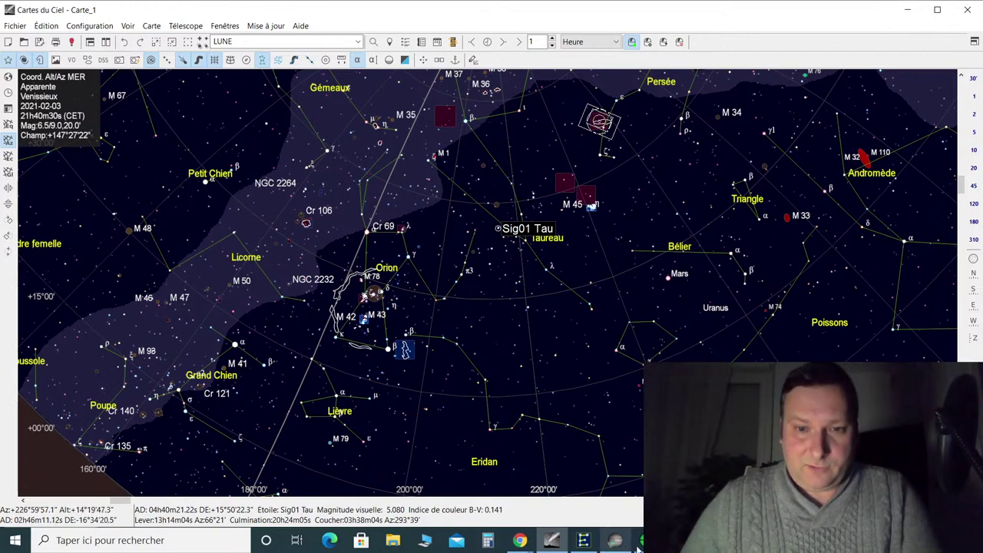
Switch to Discord in Chrome, open the DKastronomie server and join its Général voice channel
mouse_move(521, 539)
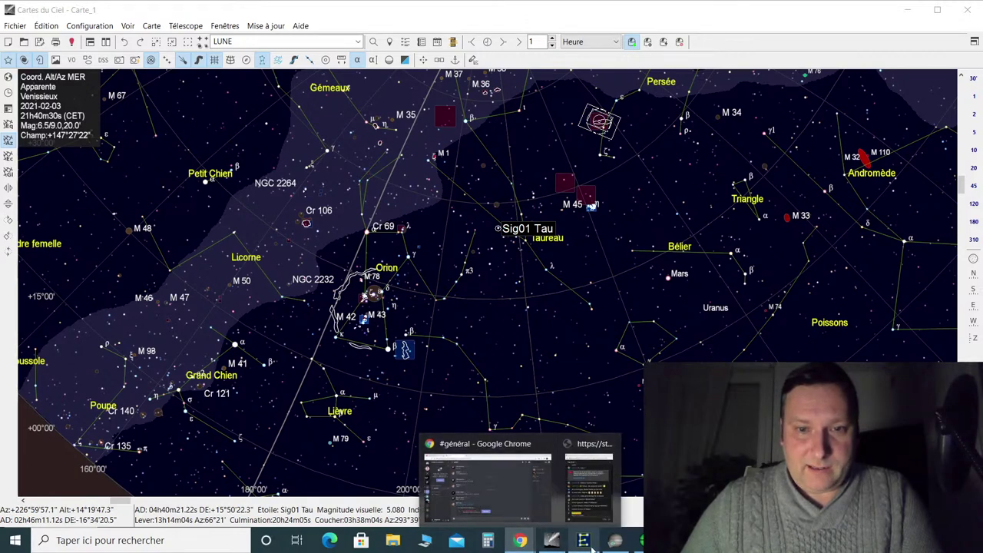
click(515, 516)
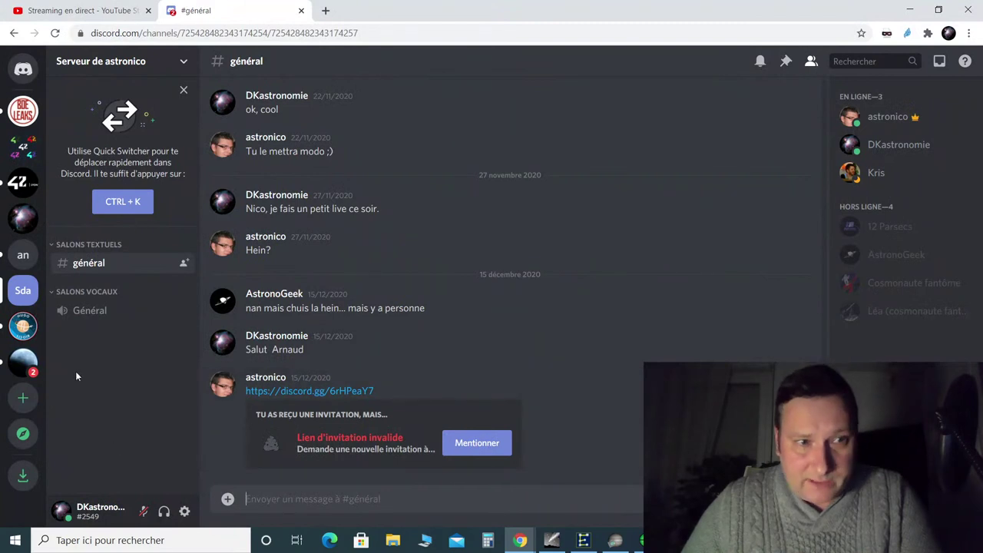
click(23, 220)
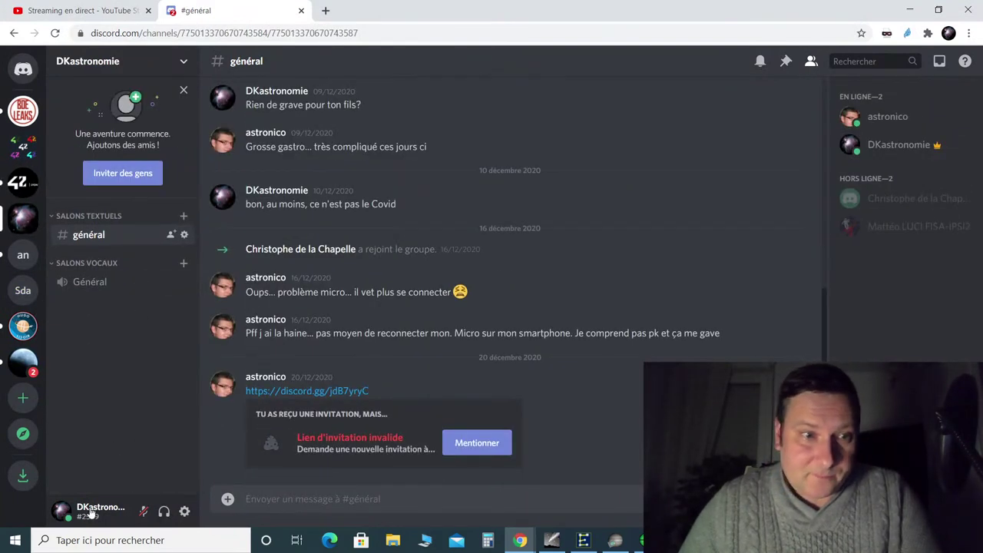
click(88, 283)
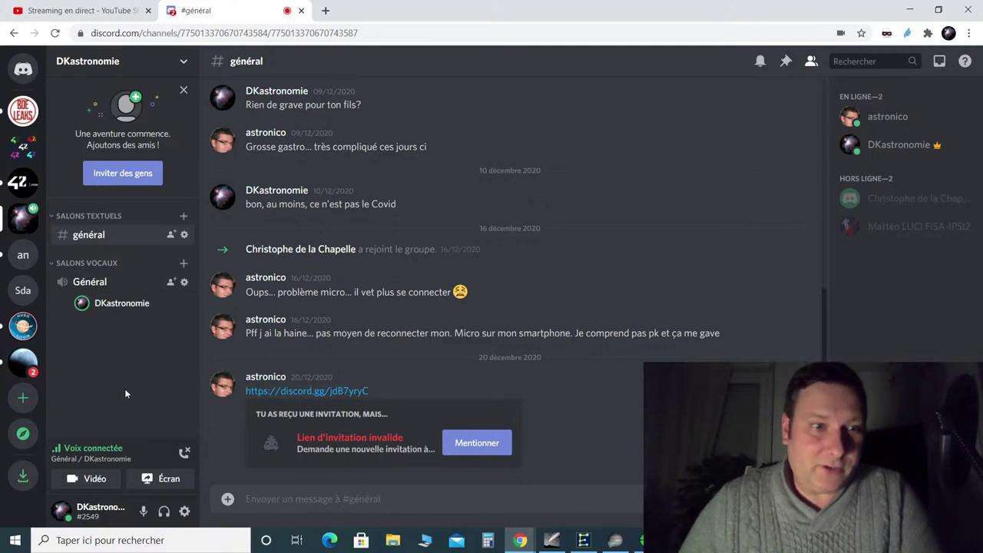
Minimise the Discord, Cartes du Ciel and PHD2 windows and return to SharpCap, checking the OBS audio mixer on the way
click(908, 14)
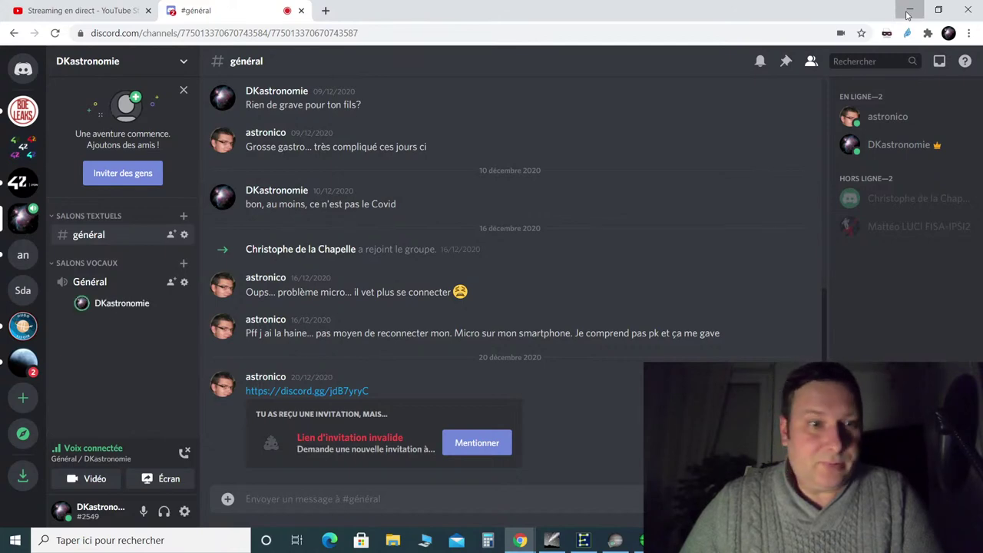
click(909, 14)
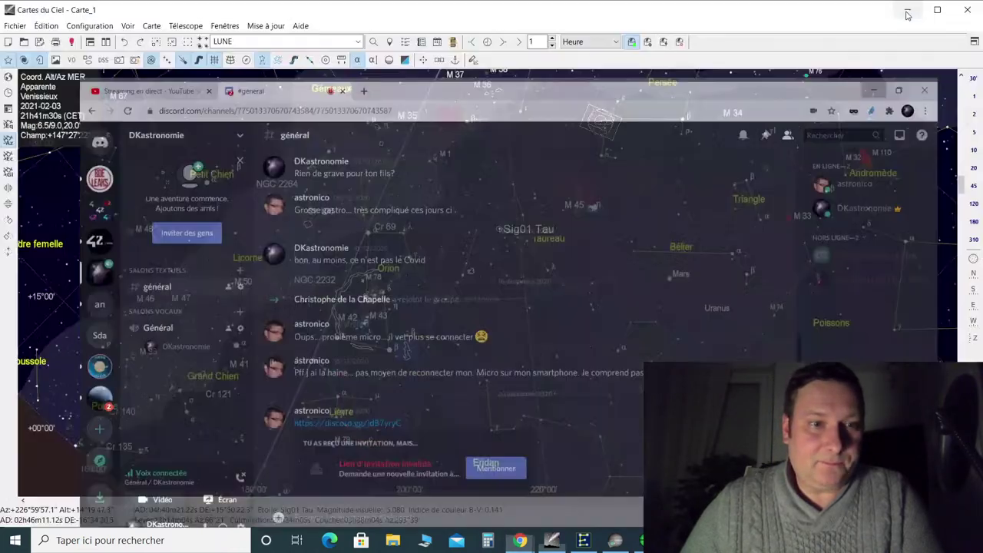
click(908, 12)
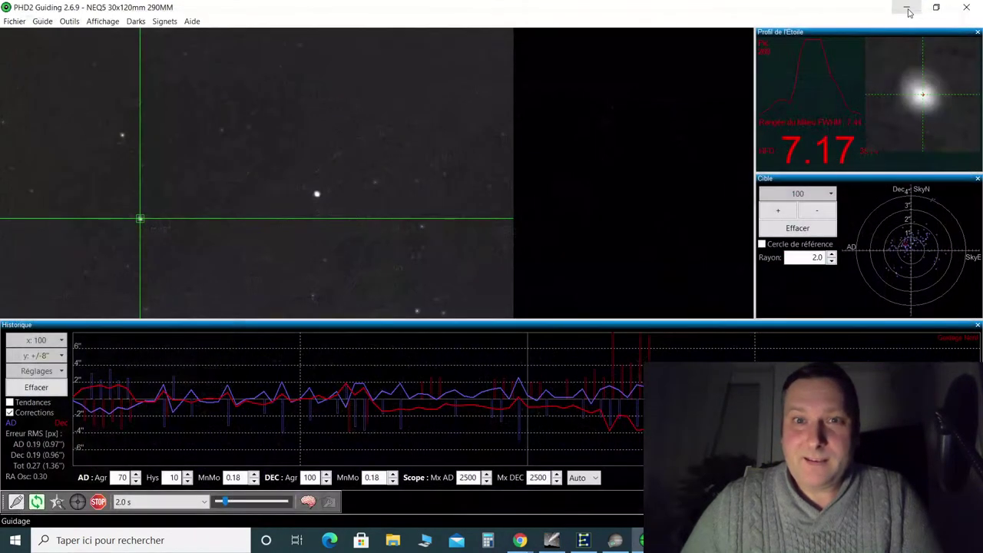
click(614, 540)
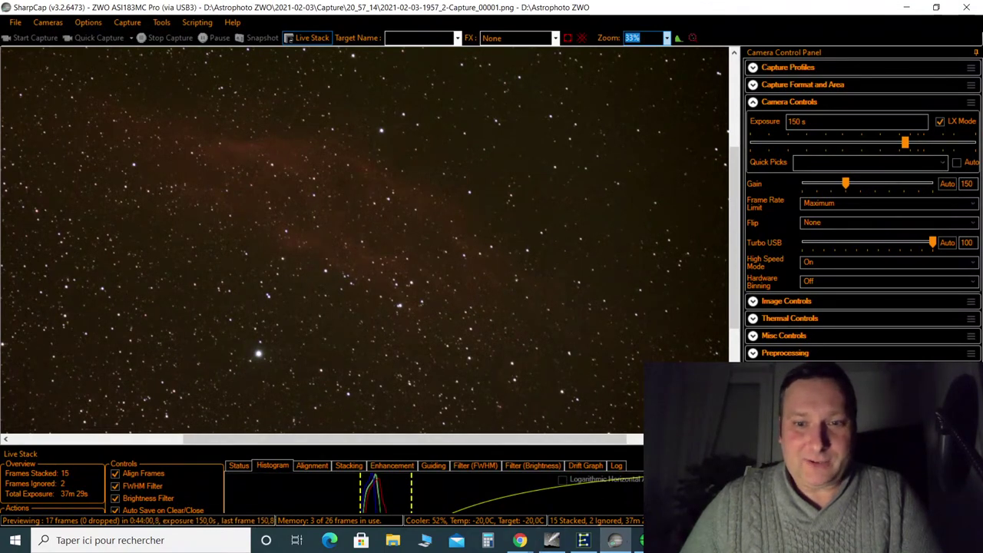
key(alt+Tab)
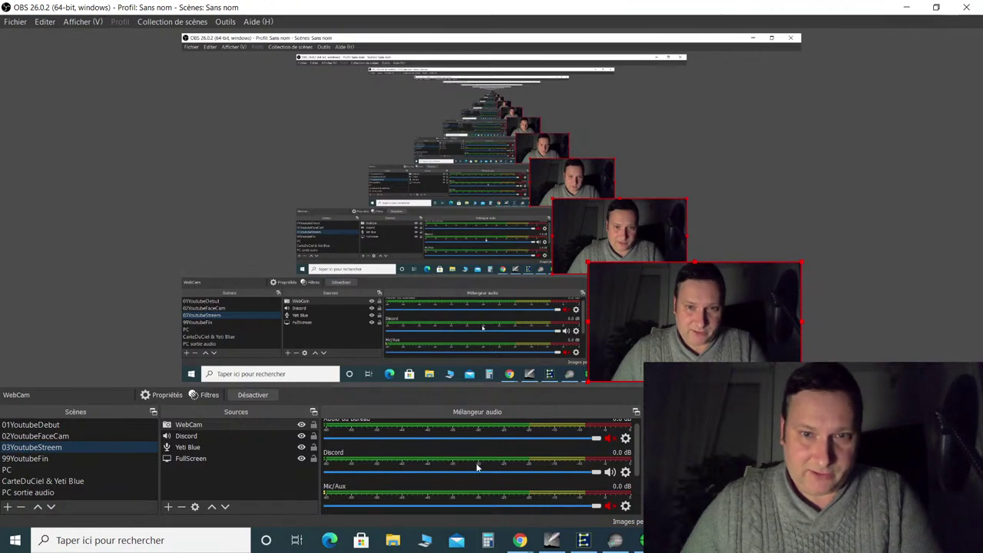
click(917, 7)
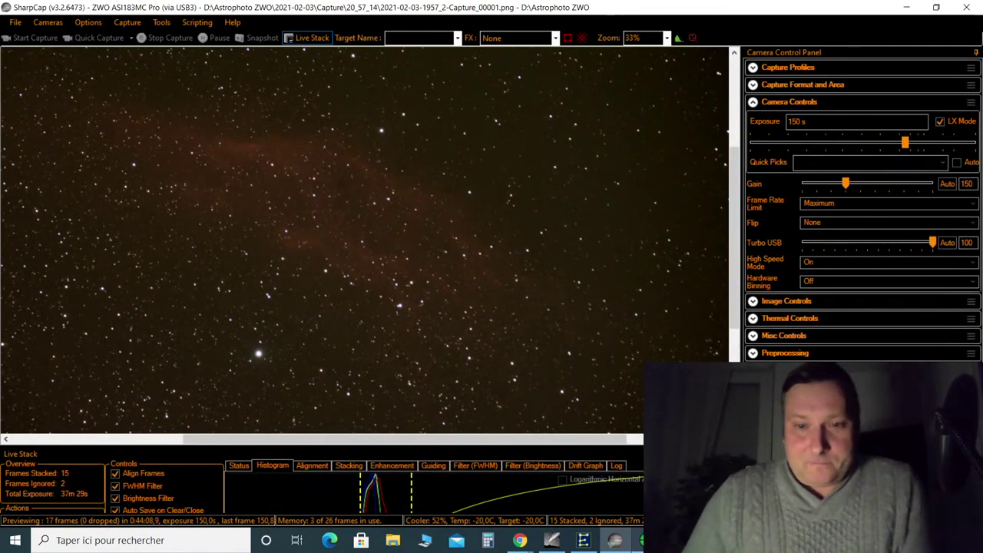
Bring the live chat window back over the SharpCap stack and read the viewers' newest messages
mouse_move(519, 540)
click(582, 507)
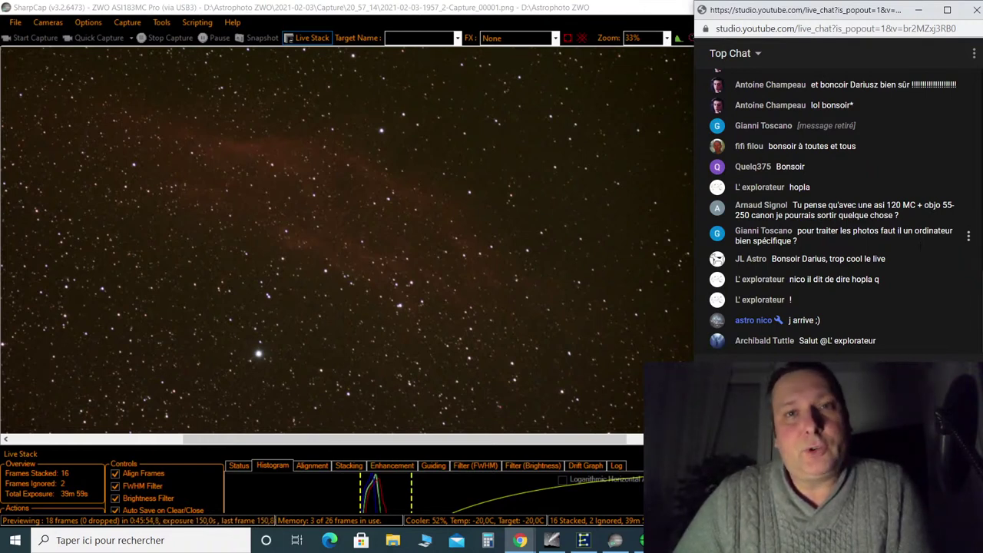
mouse_move(520, 539)
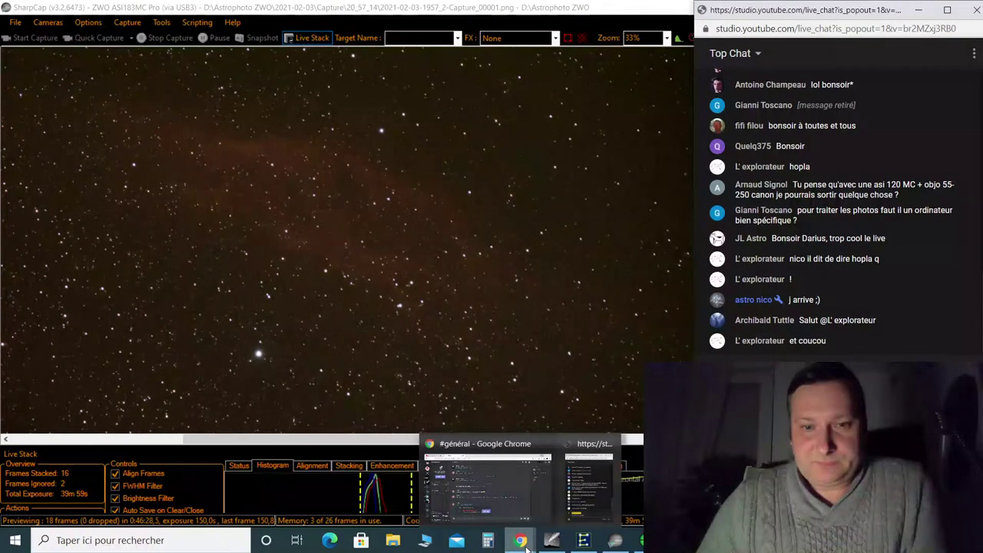
click(487, 484)
click(576, 542)
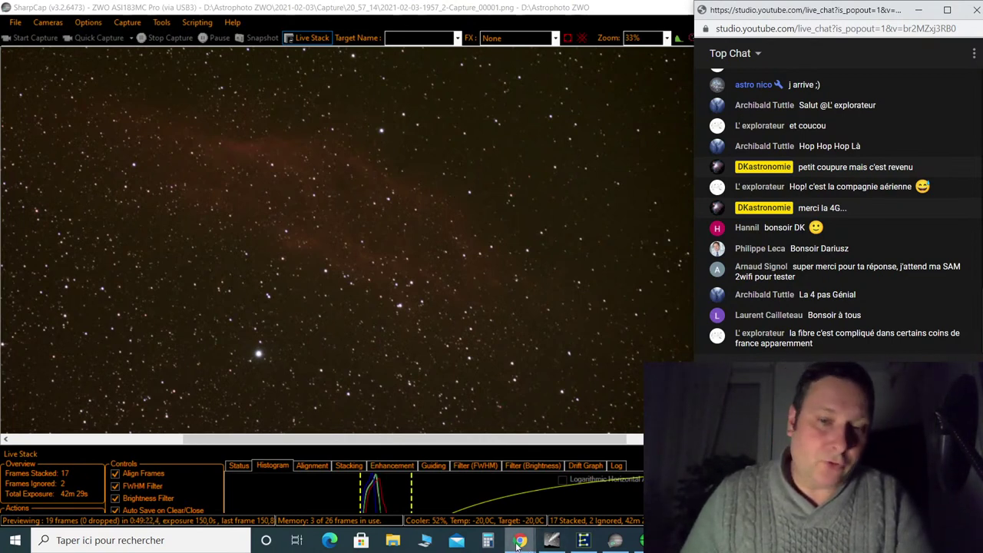
mouse_move(518, 542)
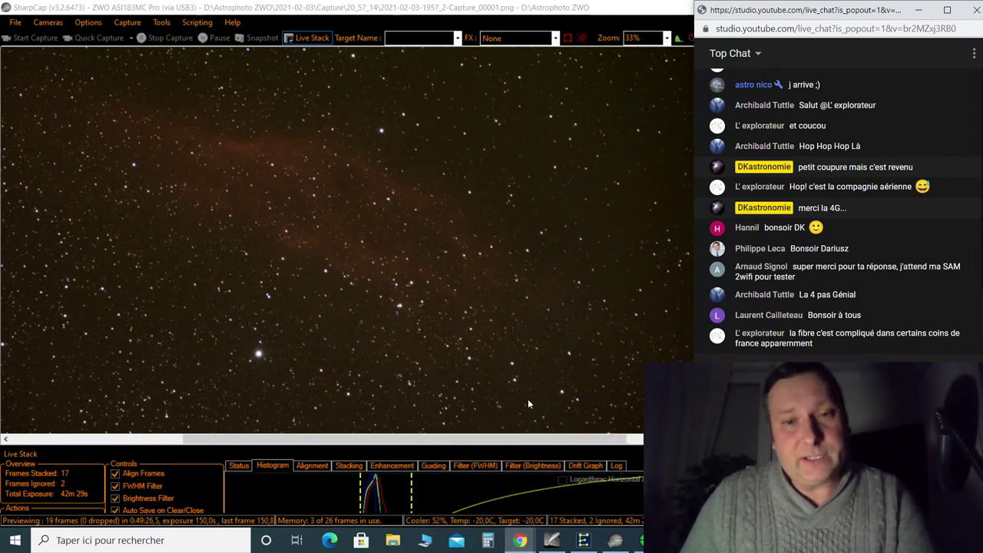
Switch to Cartes du Ciel and examine the Orion region, widening the chart from a close view to the whole sky
click(552, 541)
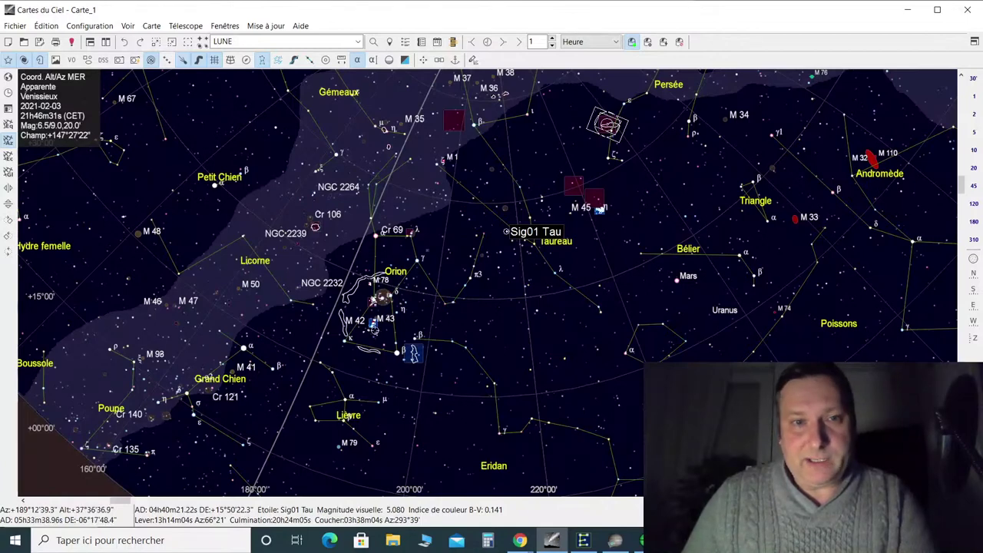
scroll(374, 325, up, 1)
scroll(375, 325, up, 1)
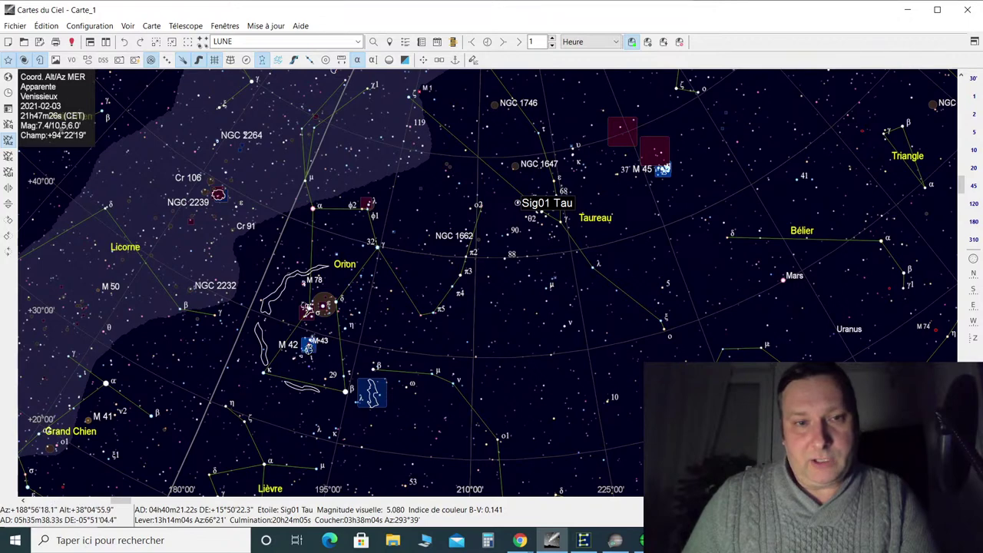
scroll(308, 349, down, 1)
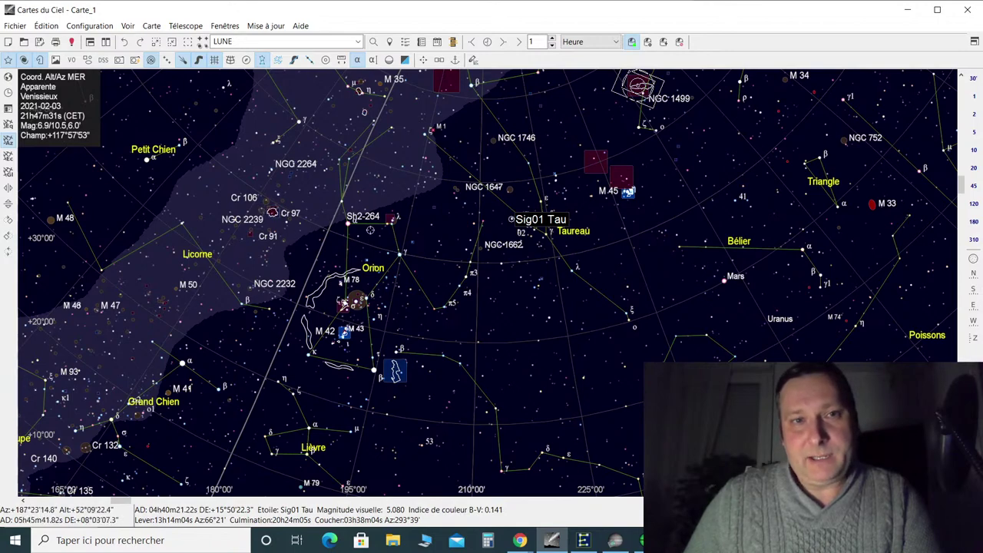
scroll(369, 230, down, 5)
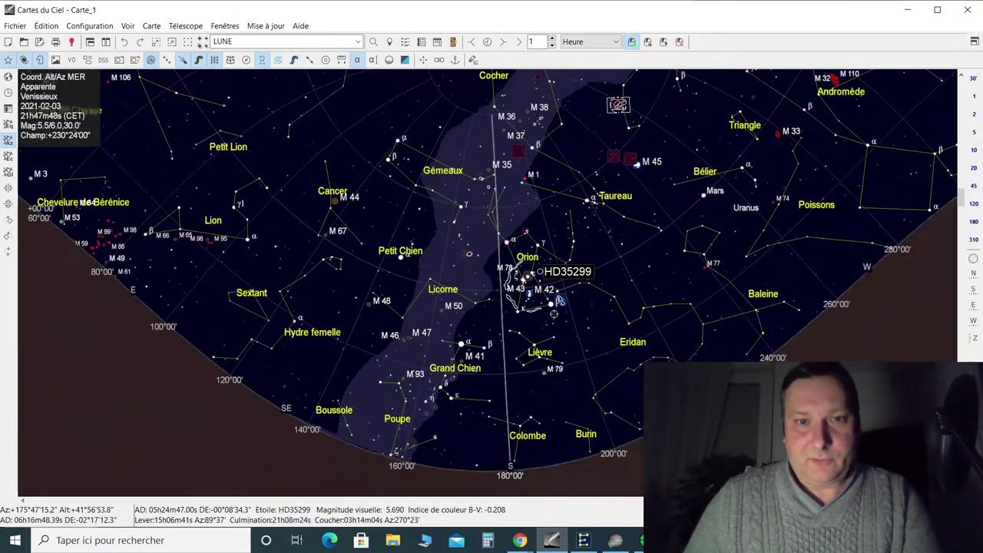
scroll(558, 301, down, 1)
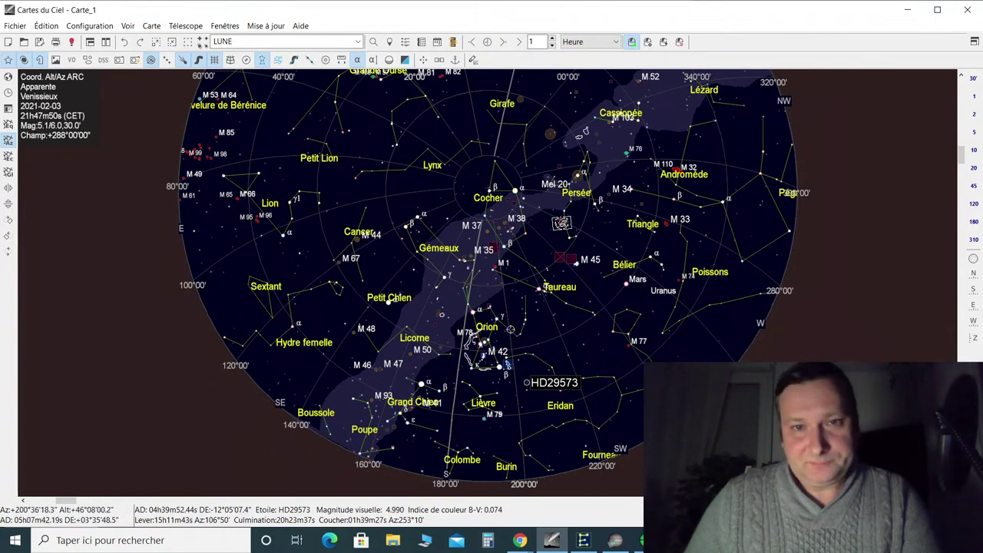
Examine Orion and M 42 up close on the chart, then their place above the southern horizon
scroll(507, 365, up, 5)
scroll(583, 328, down, 2)
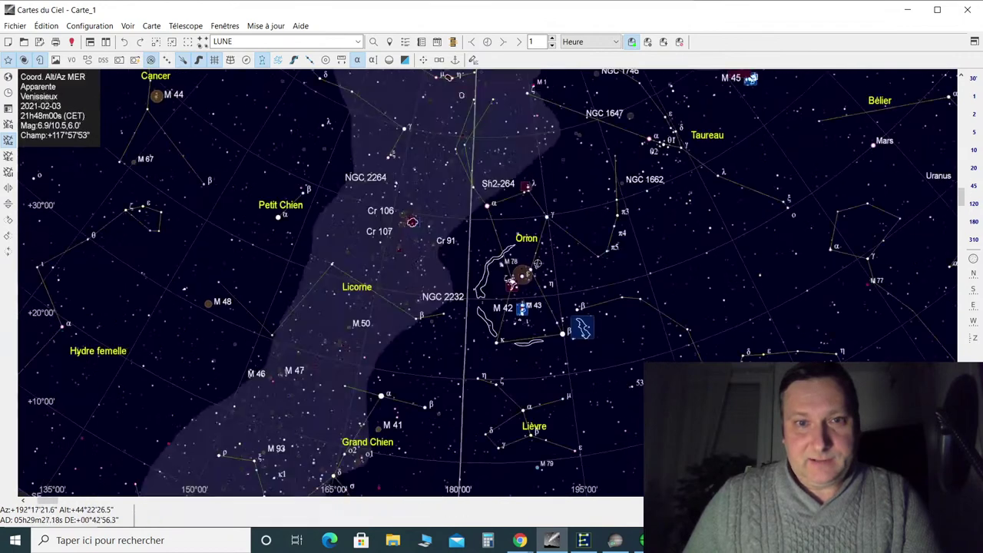
drag(529, 275, 525, 221)
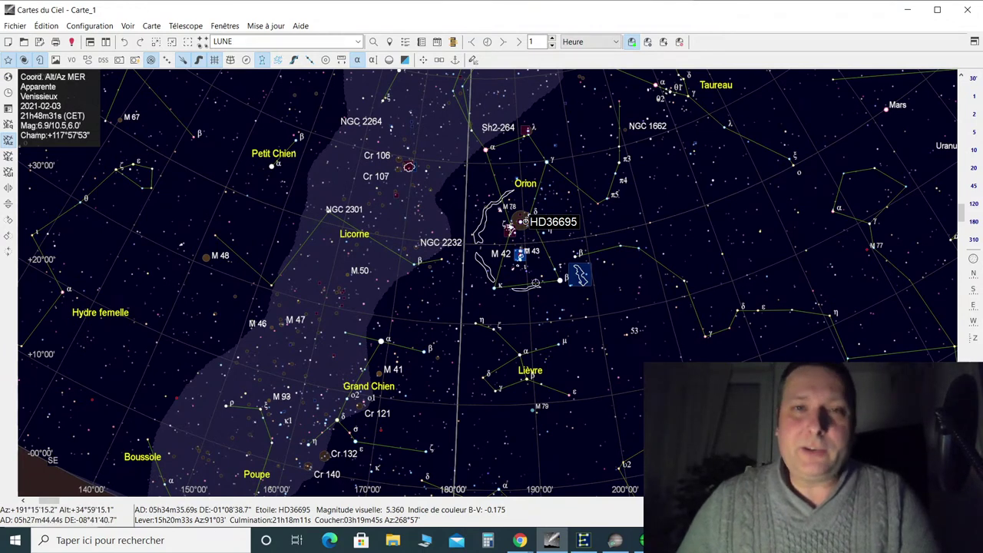
scroll(538, 281, down, 2)
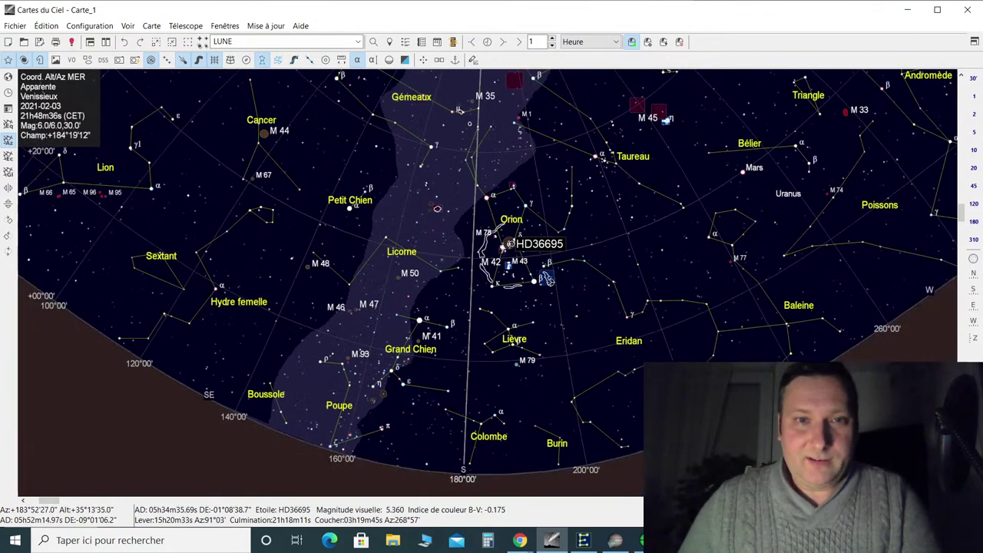
scroll(547, 280, down, 1)
scroll(545, 278, up, 1)
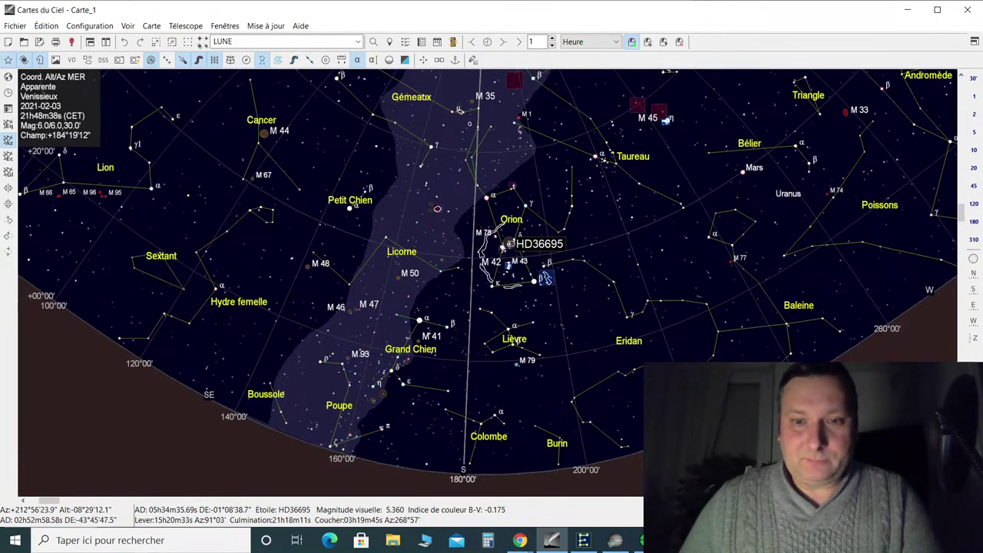
Bring the YouTube live chat window over the sky chart and read through the viewers' latest messages
click(520, 540)
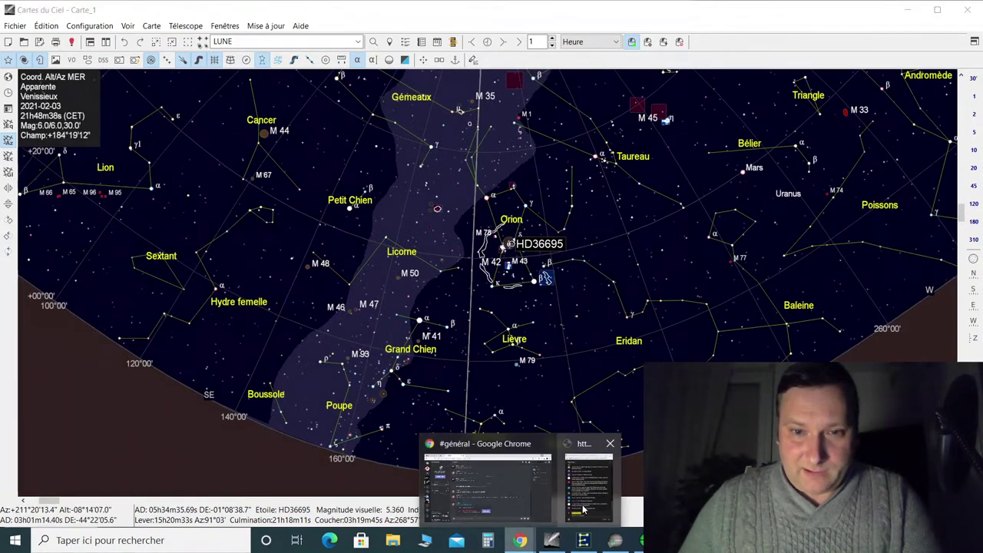
click(584, 508)
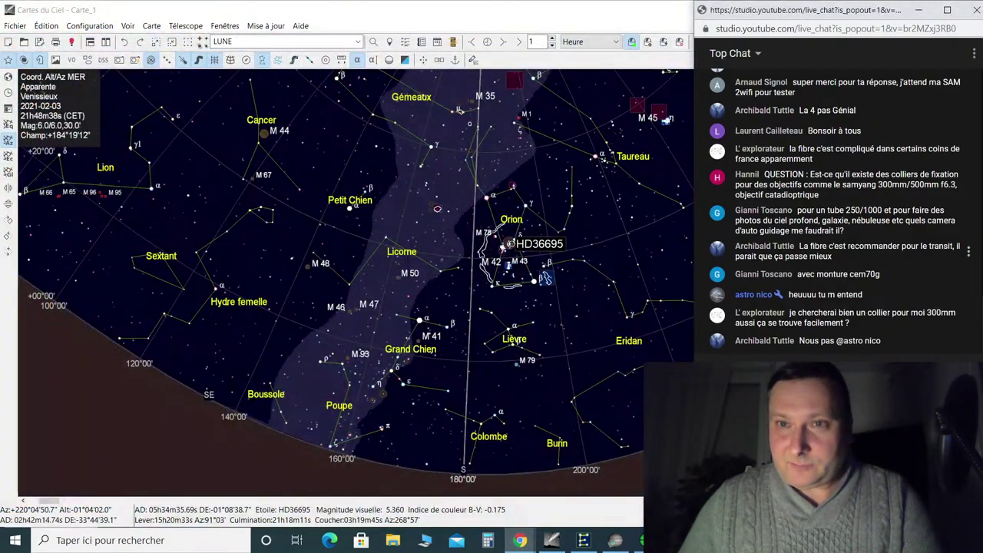
scroll(857, 241, down, 5)
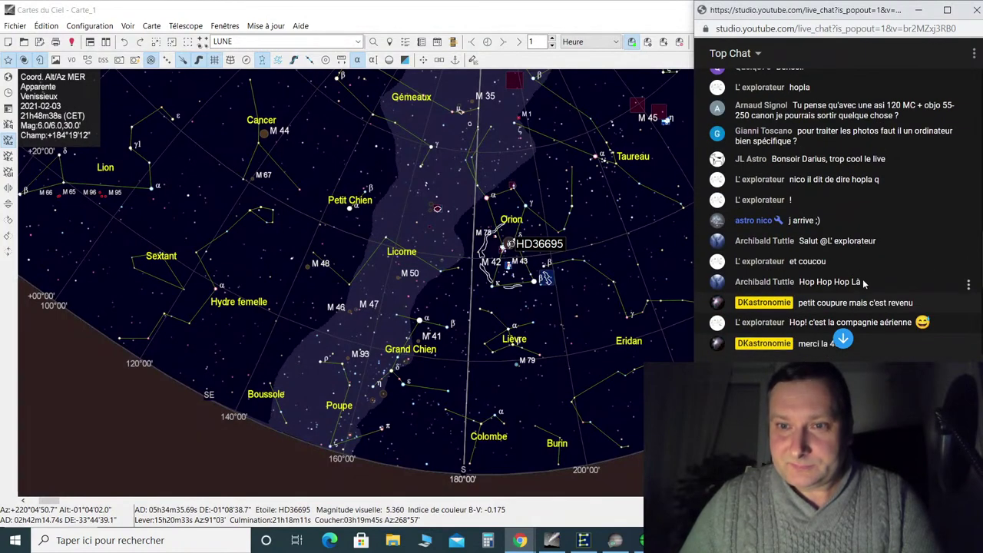
scroll(862, 279, down, 5)
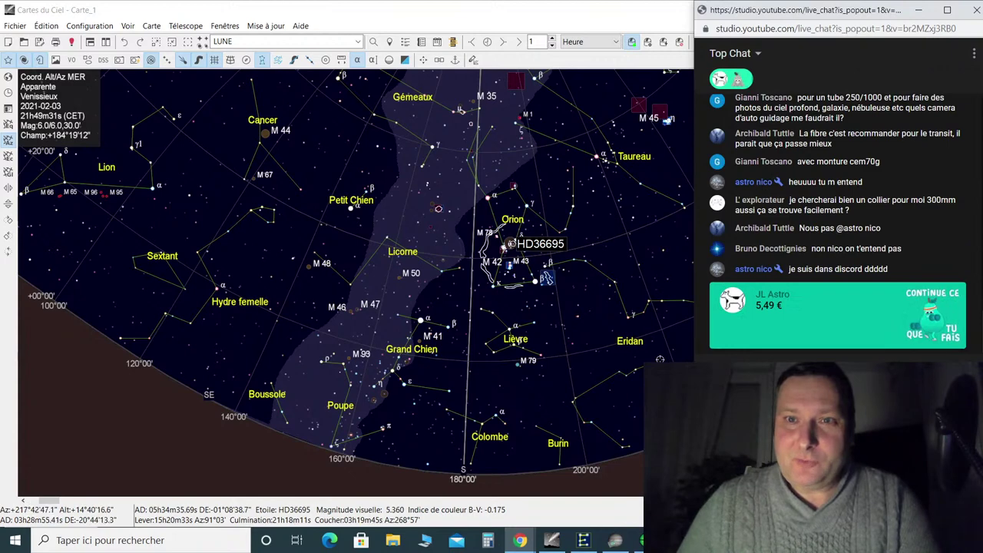
scroll(674, 355, down, 1)
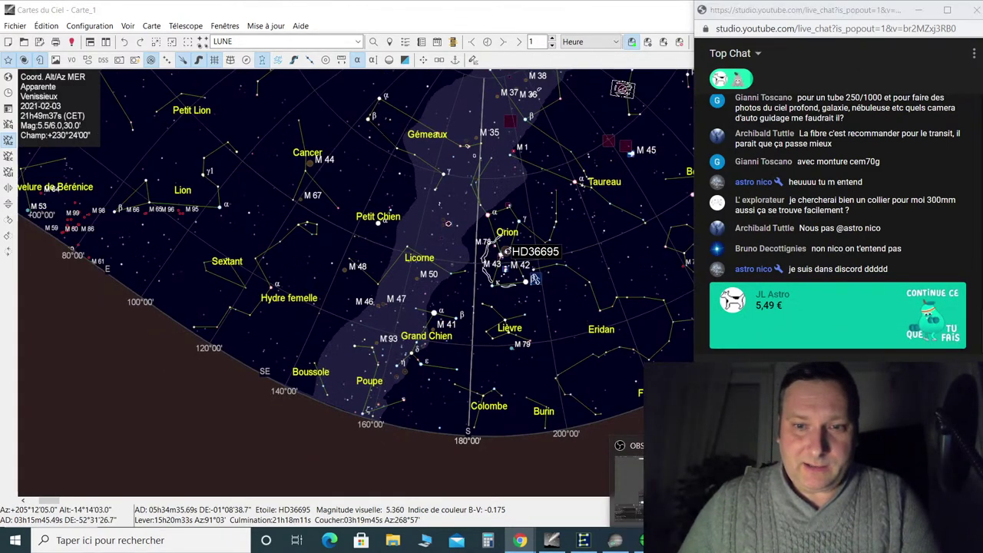
Check the OBS audio mixer and the Discord voice channel for the guest's sound, and minimise both windows
click(615, 540)
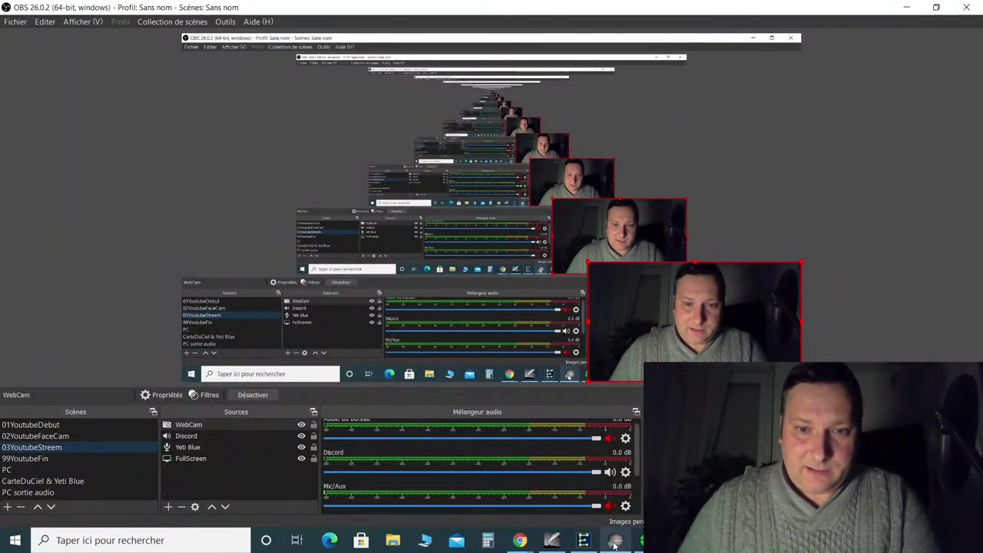
mouse_move(549, 541)
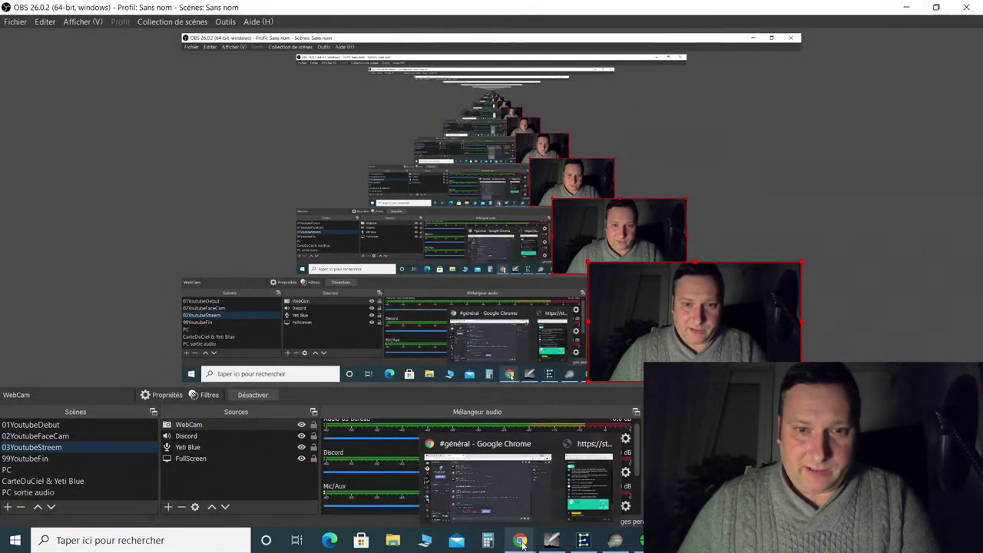
click(507, 516)
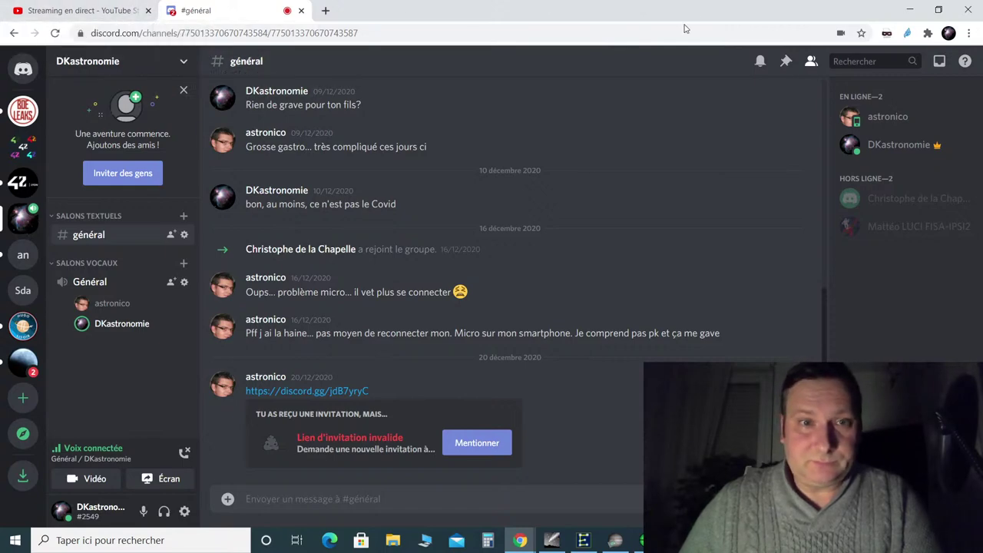
click(911, 12)
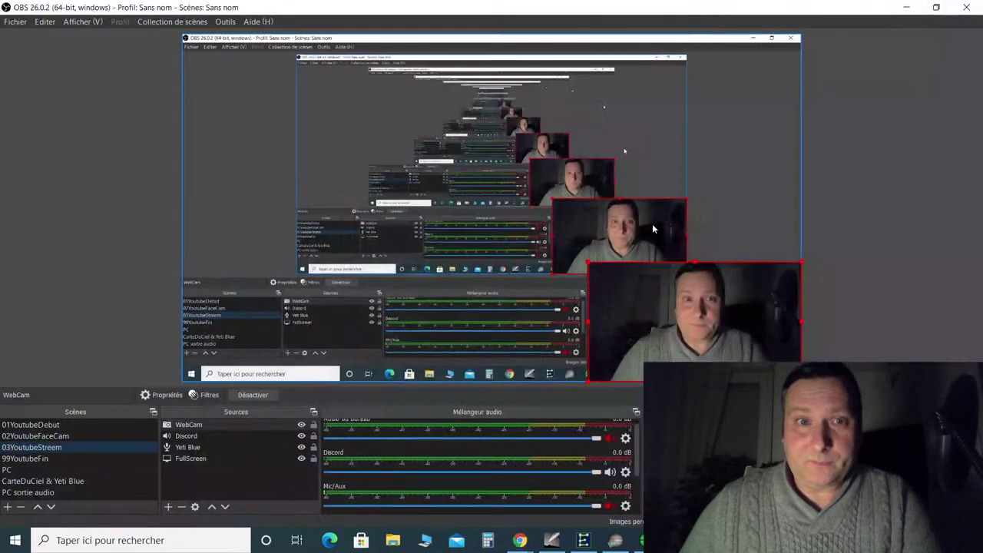
click(913, 7)
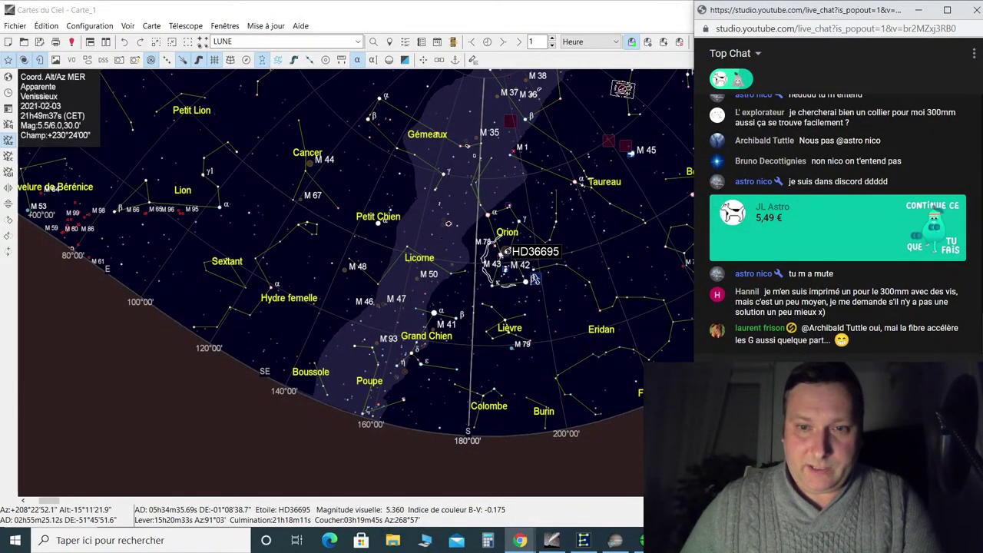
Recheck every source in the OBS audio mixer, from Audio du Bureau to Yeti Blue, and minimise OBS
click(615, 540)
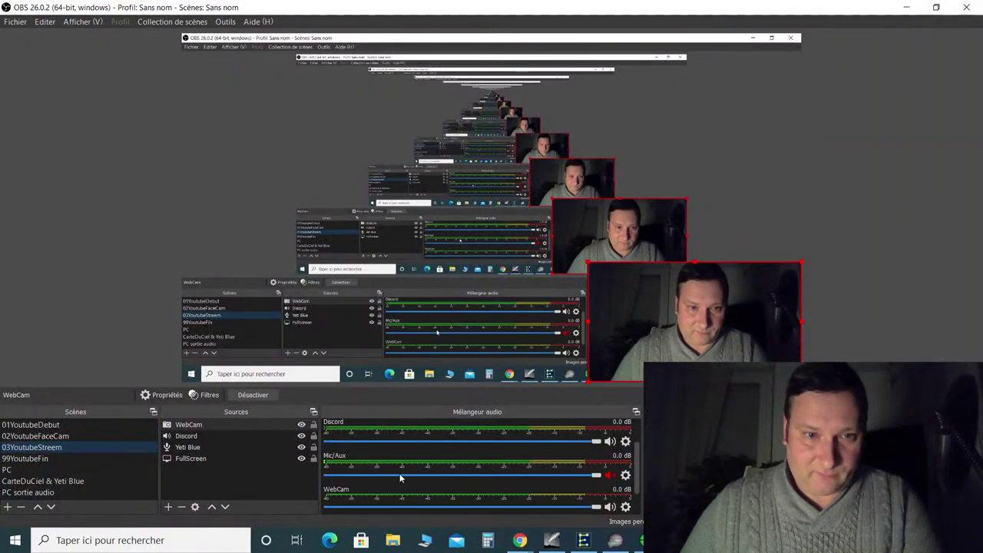
scroll(350, 472, up, 1)
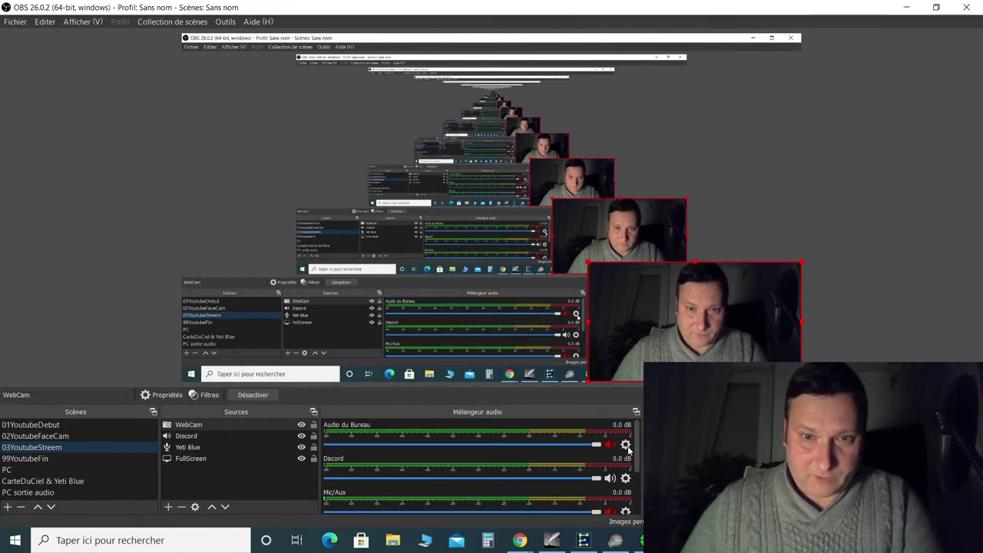
scroll(516, 497, down, 3)
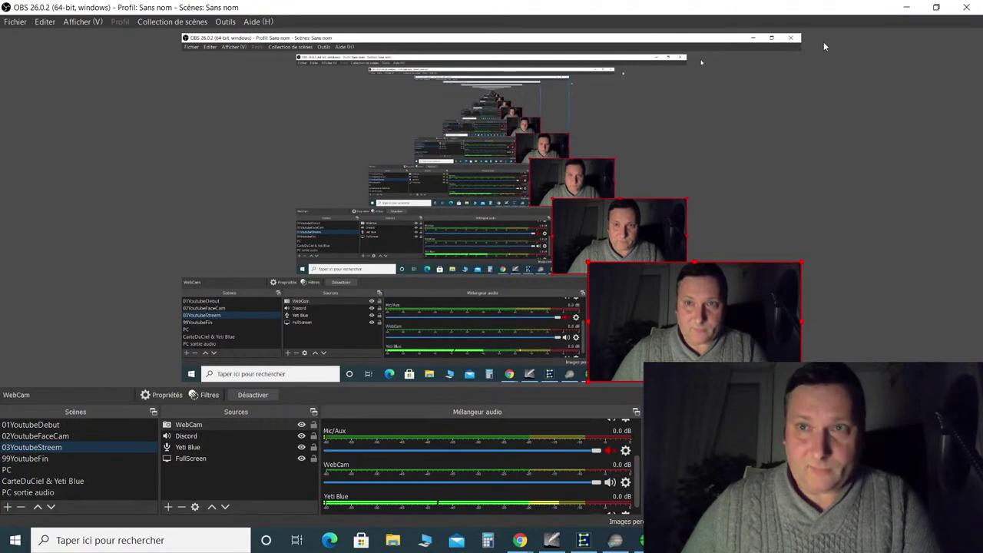
click(906, 7)
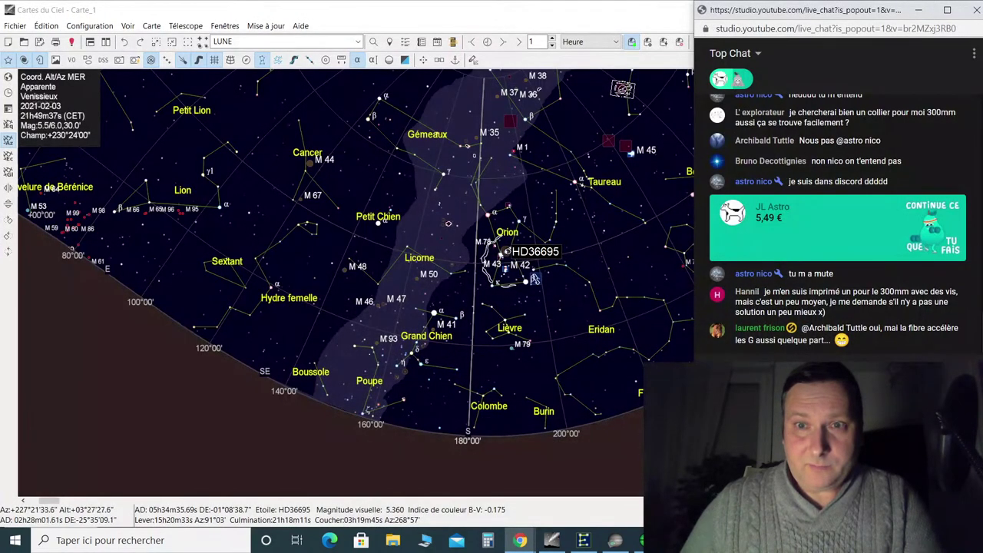
Switch to SharpCap and inspect the stacked nebula's stars at 75% and 100% preview zoom
click(612, 542)
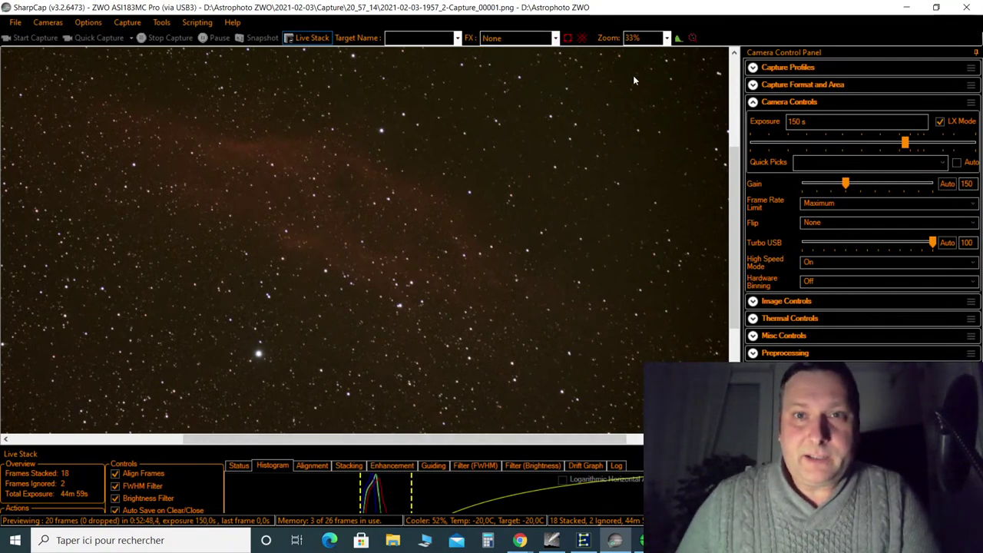
click(645, 37)
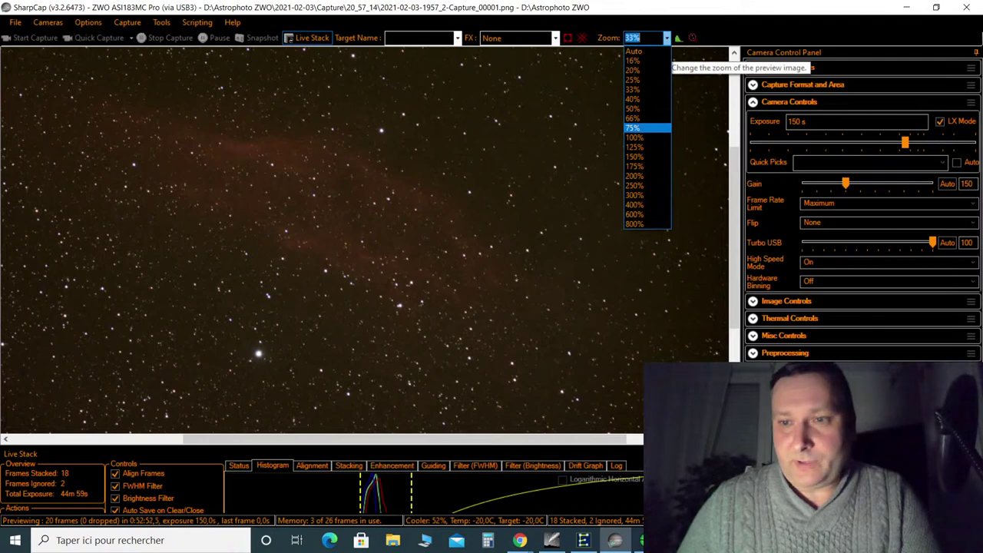
key(Escape)
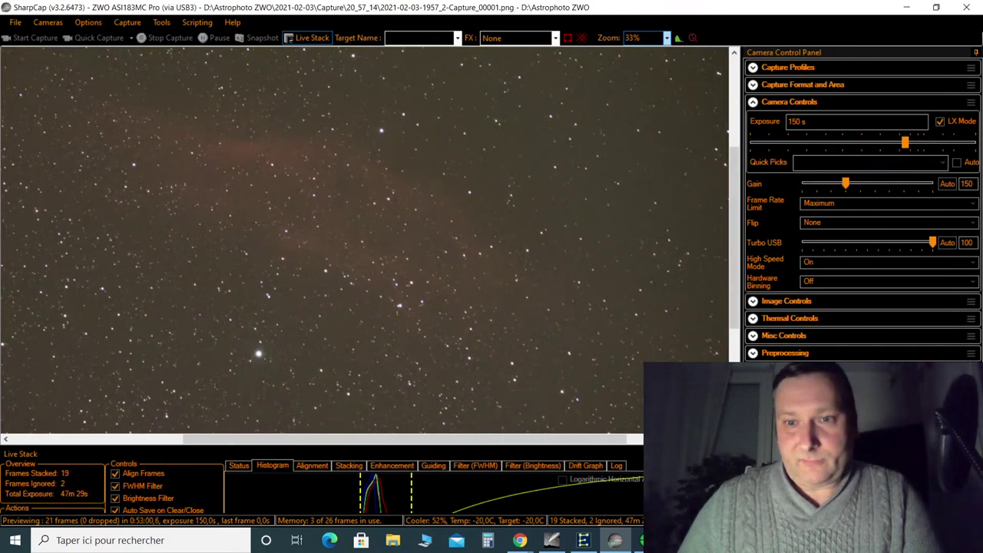
click(666, 38)
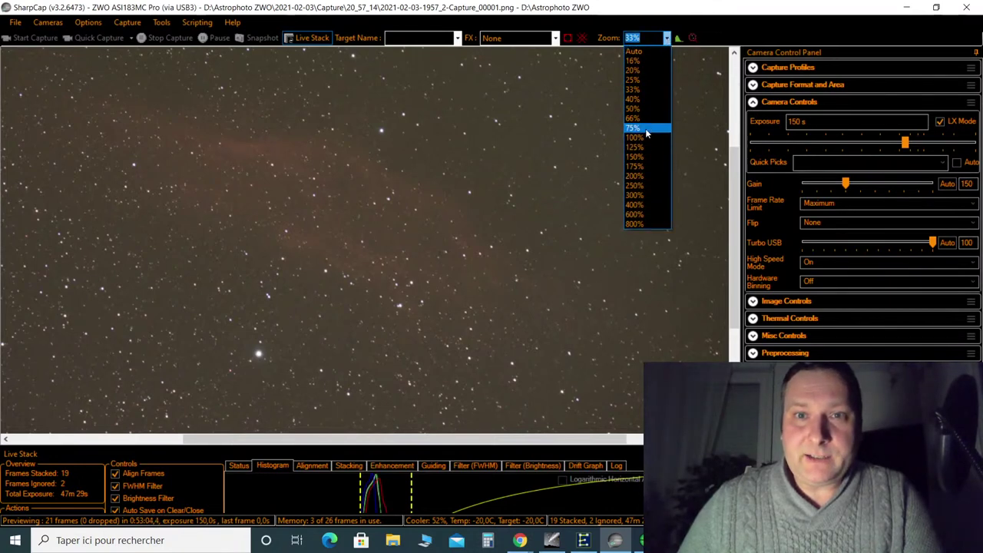
click(645, 128)
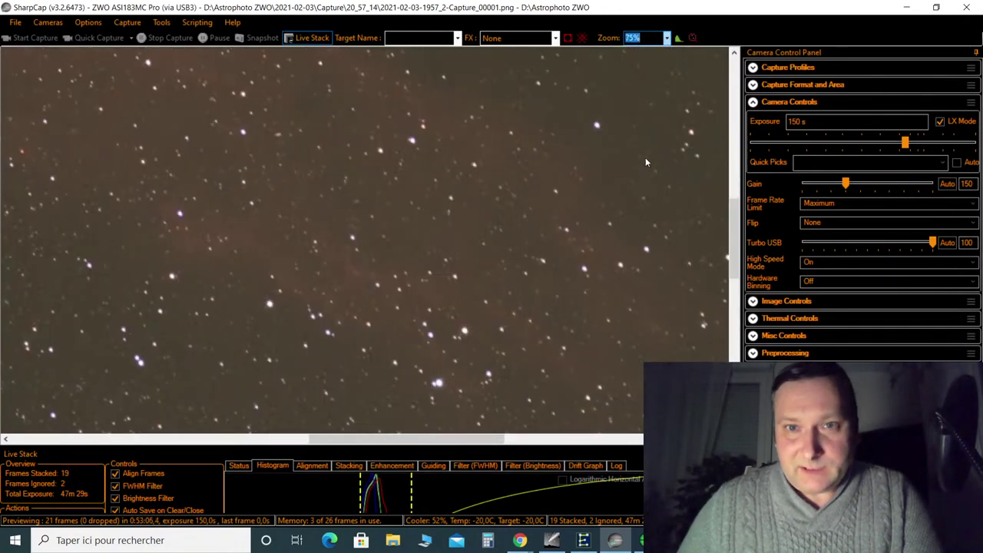
click(665, 38)
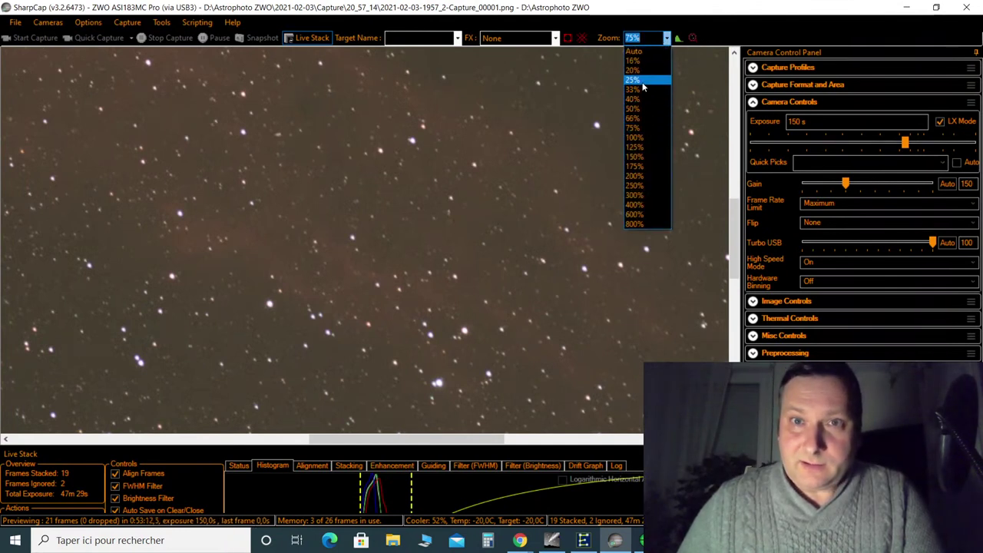
click(648, 137)
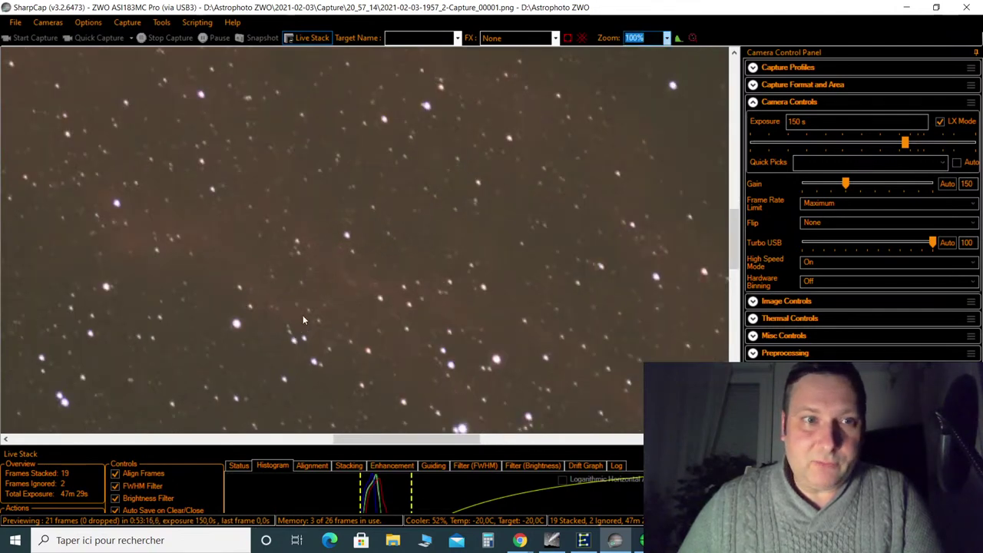
View the whole nebula stack by reducing the preview zoom to 25% and finally to Auto
click(668, 38)
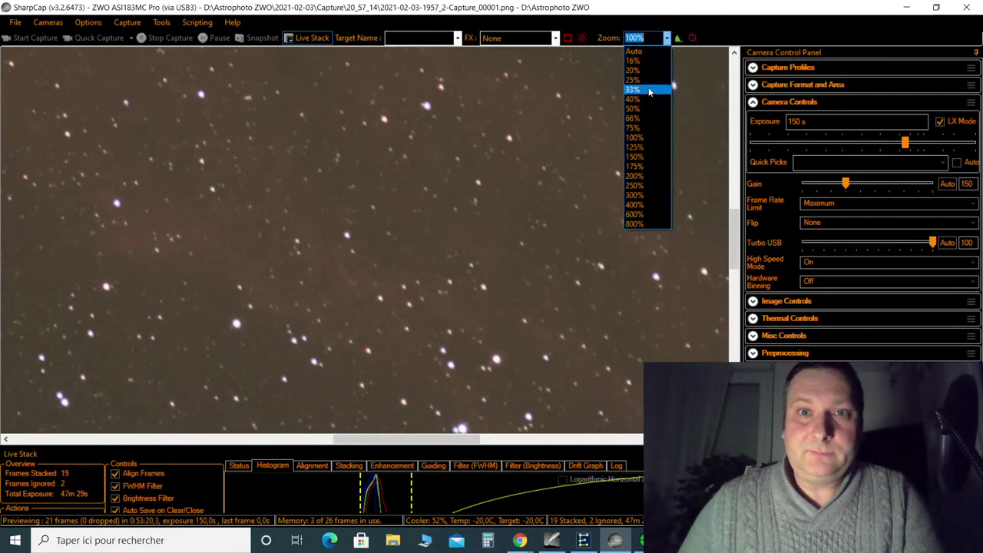
click(647, 80)
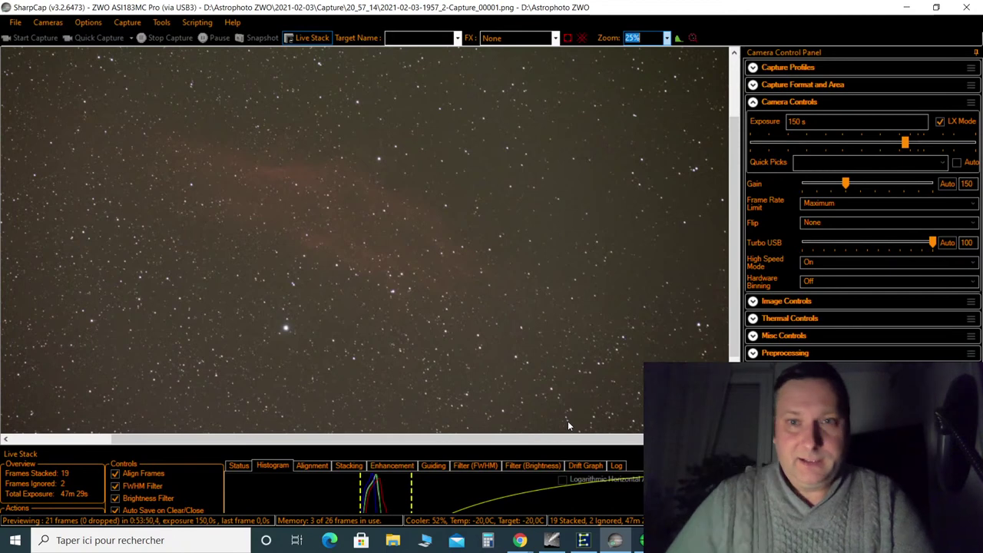
click(665, 40)
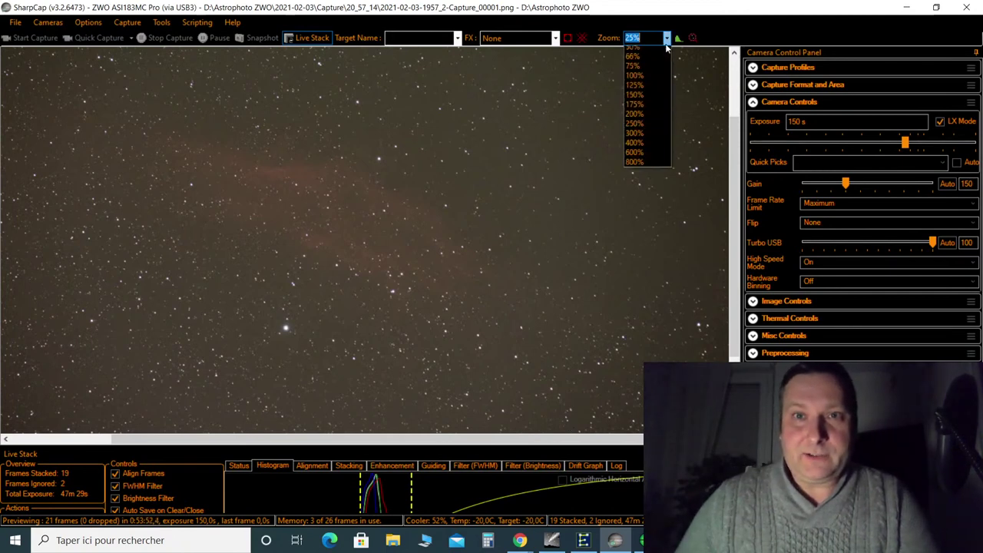
click(649, 50)
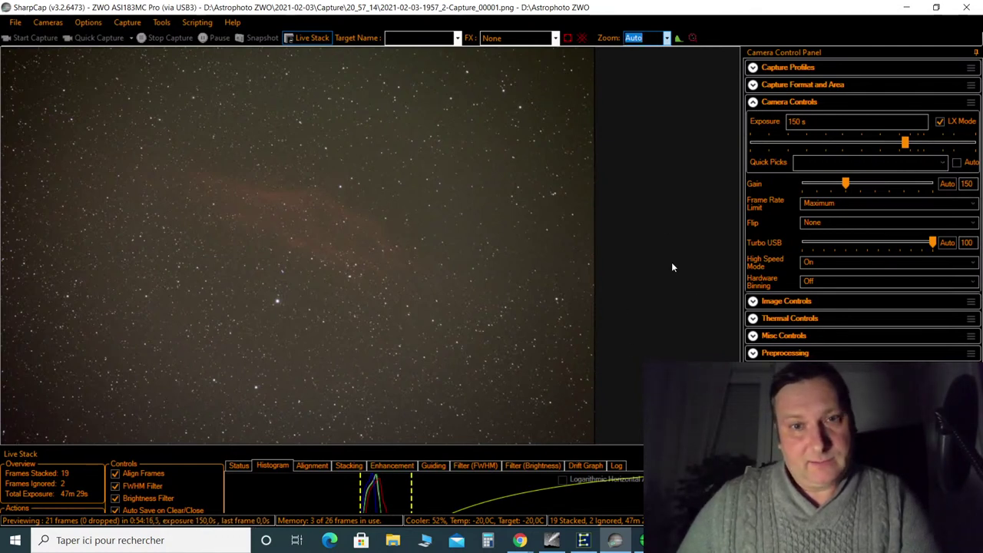
click(667, 40)
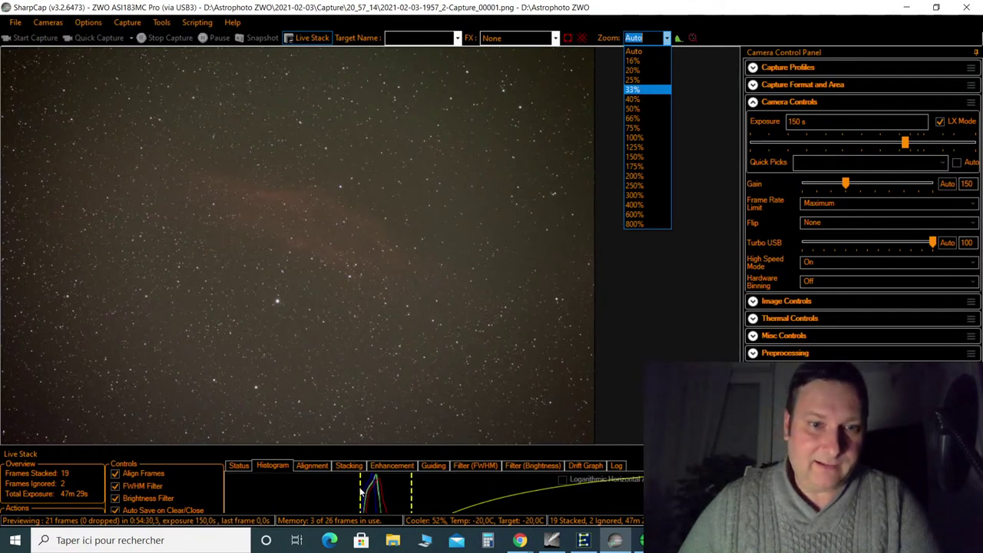
key(Escape)
Adjust the live stack histogram's black level to the peak's left edge, bring the mid level closer to the peak, and set preview zoom to 33%
drag(360, 485, 366, 485)
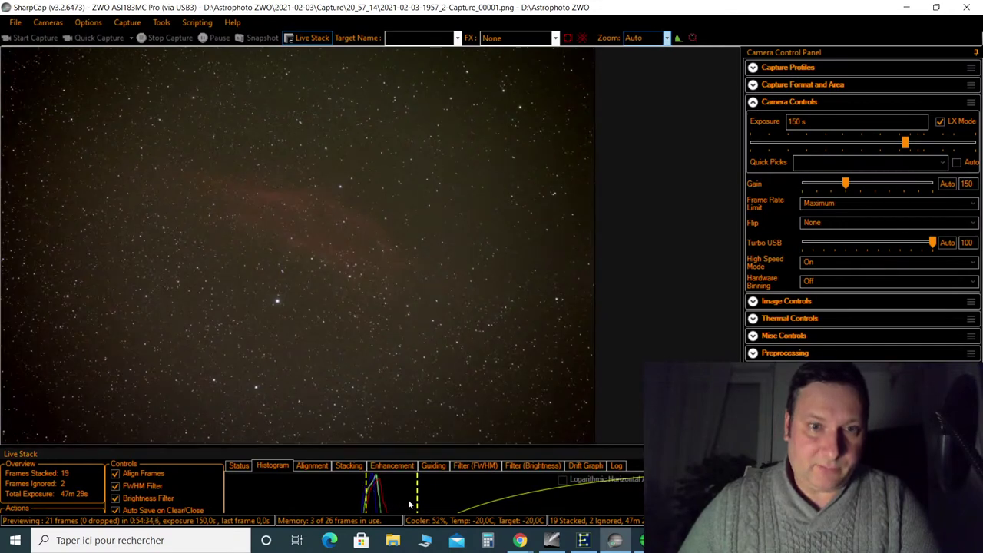
drag(417, 497, 396, 497)
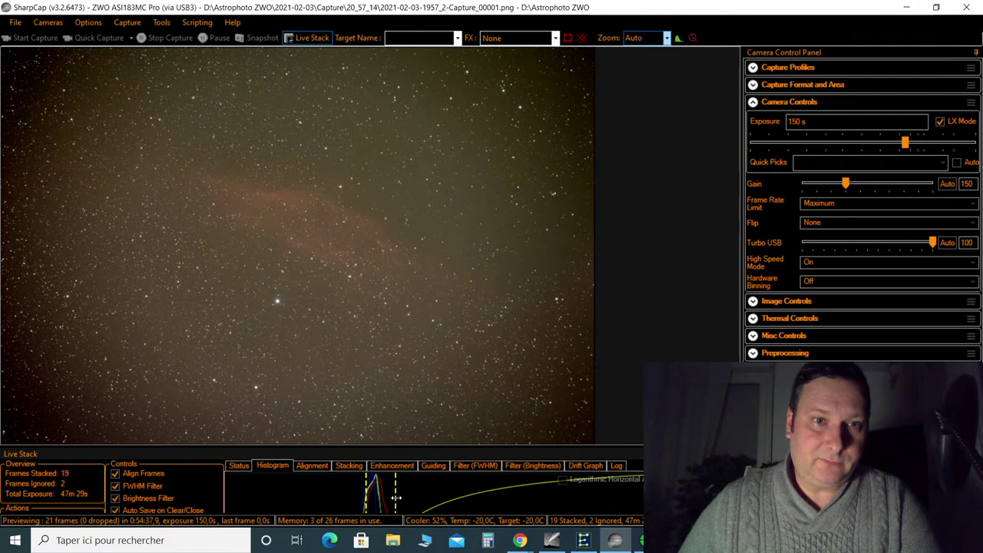
drag(396, 497, 399, 499)
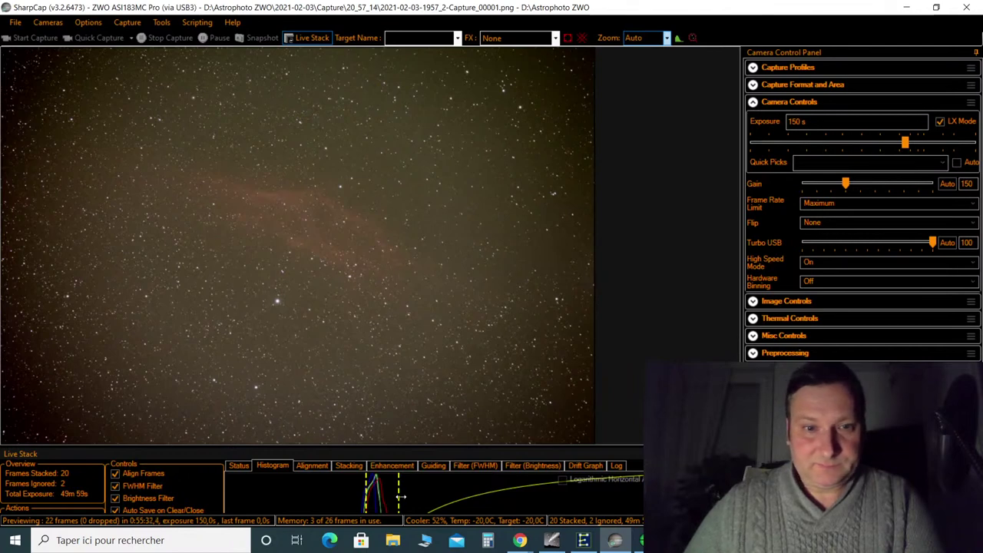
drag(399, 498, 411, 498)
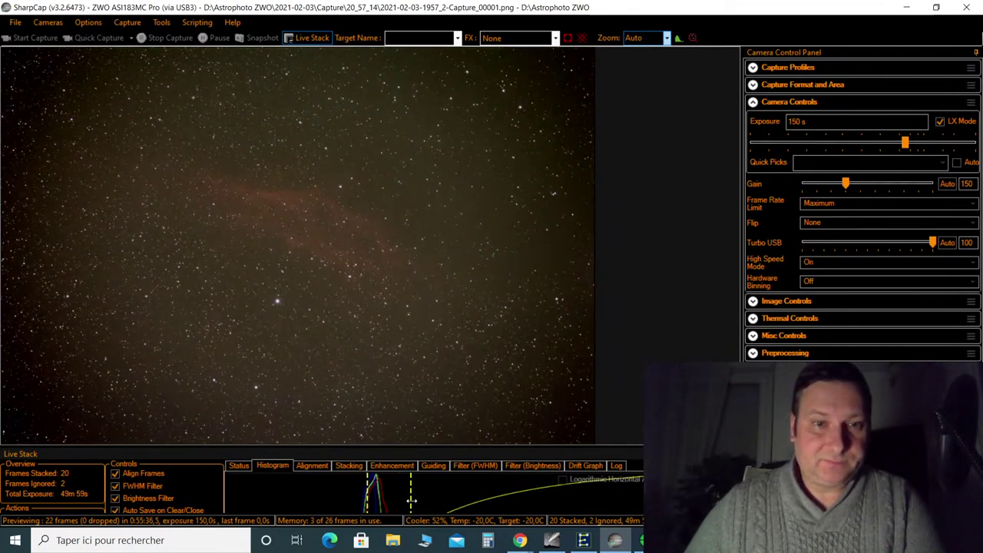
mouse_move(411, 500)
mouse_down()
mouse_move(401, 500)
mouse_move(413, 499)
mouse_up()
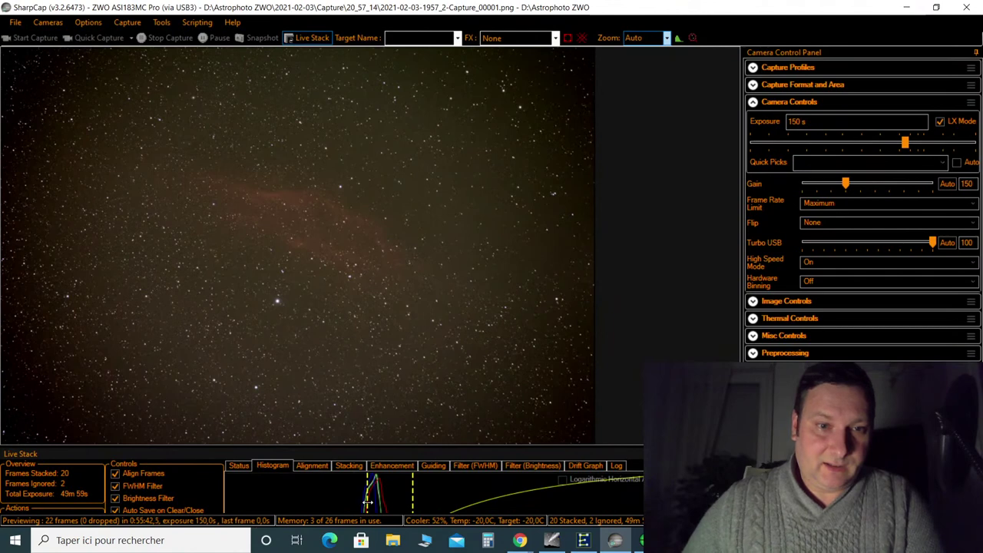
drag(367, 499, 359, 503)
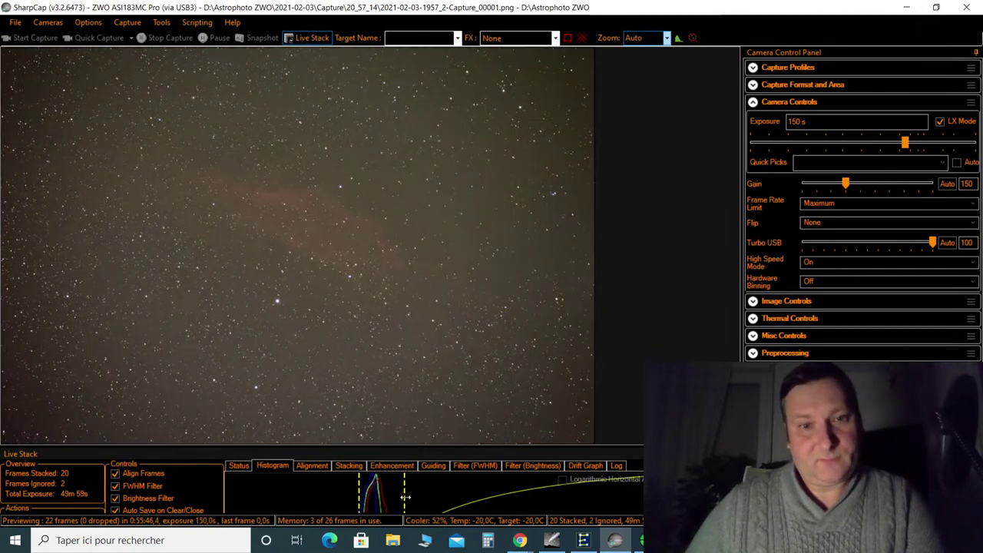
drag(403, 502, 367, 496)
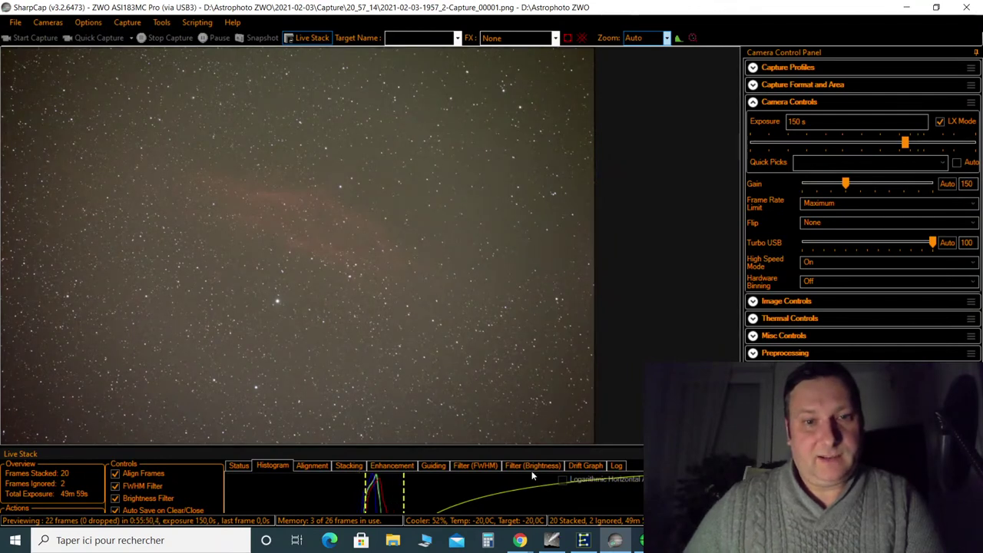
click(666, 38)
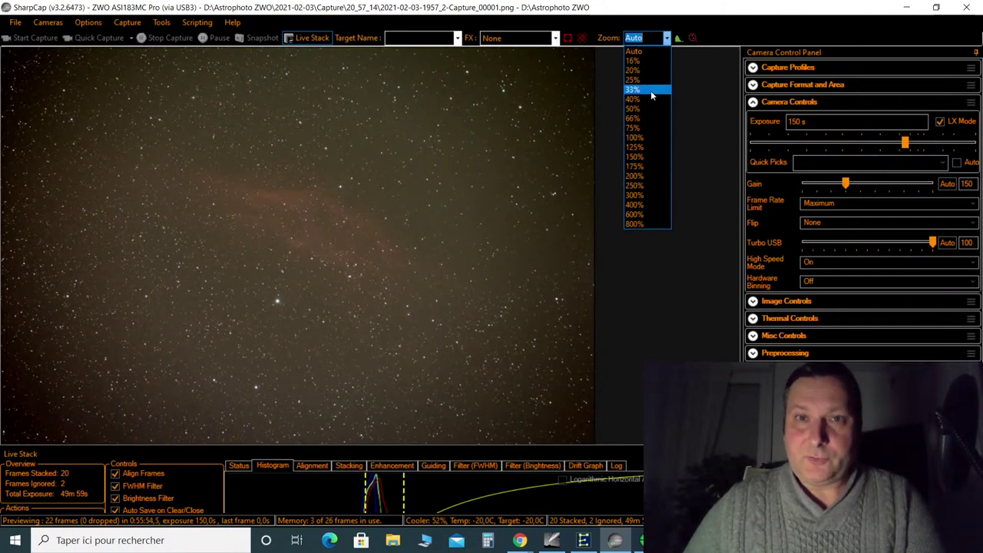
click(650, 90)
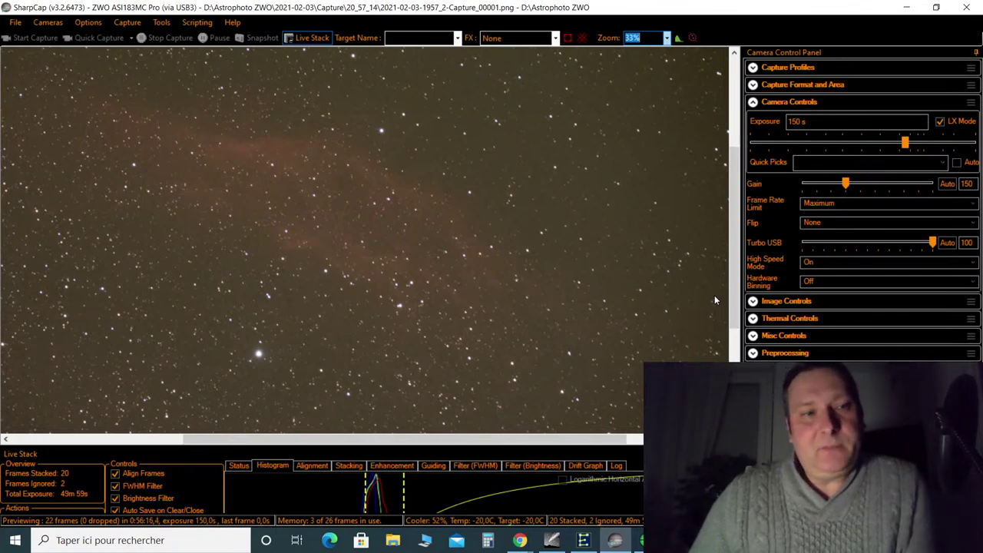
Switch to Cartes du Ciel and bring the Auriga region around M 36, M 37 and M 38 into close view
click(554, 544)
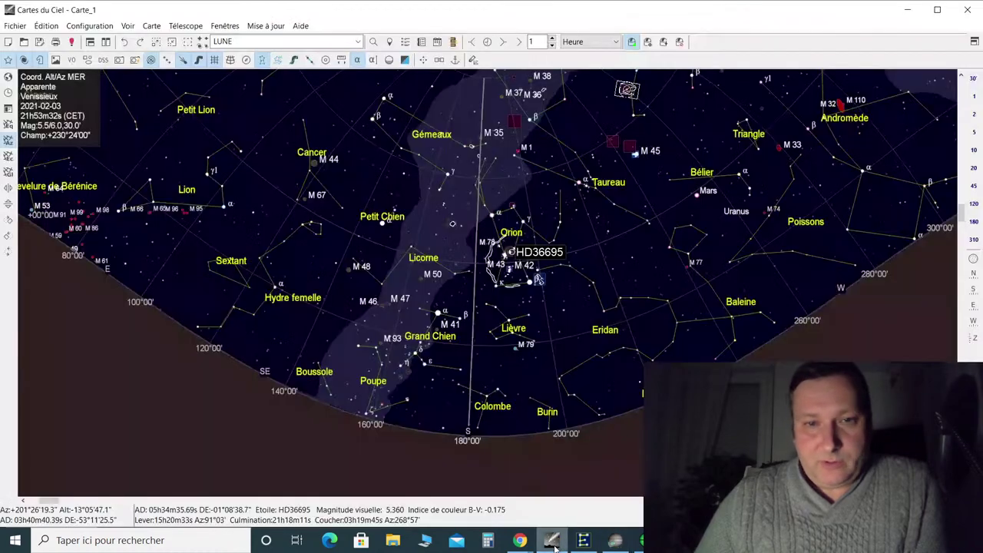
double_click(590, 199)
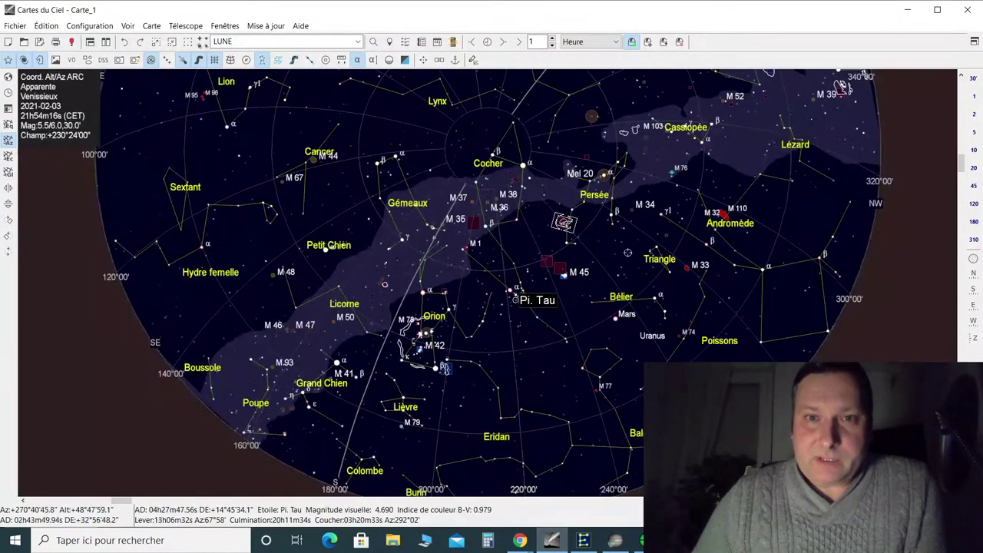
scroll(564, 188, up, 3)
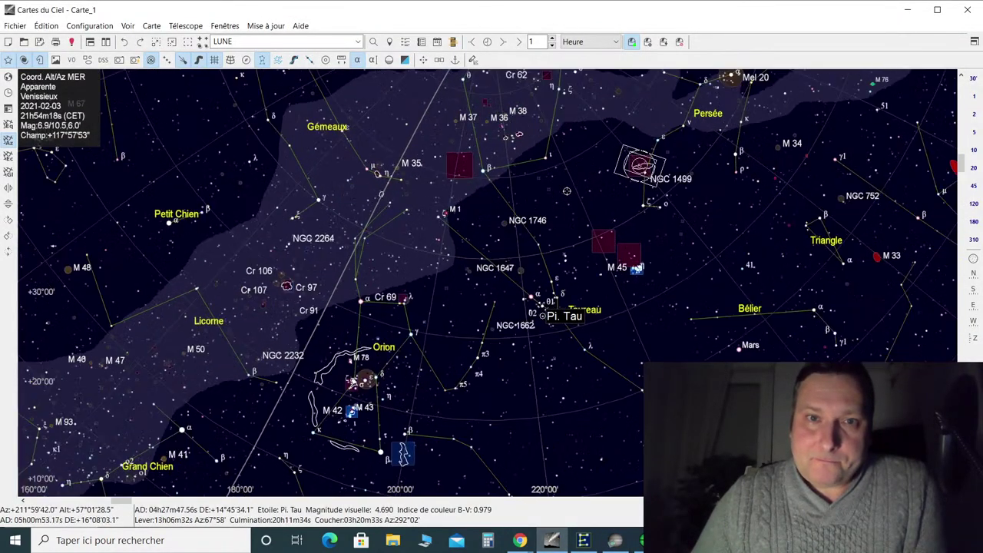
scroll(574, 238, up, 3)
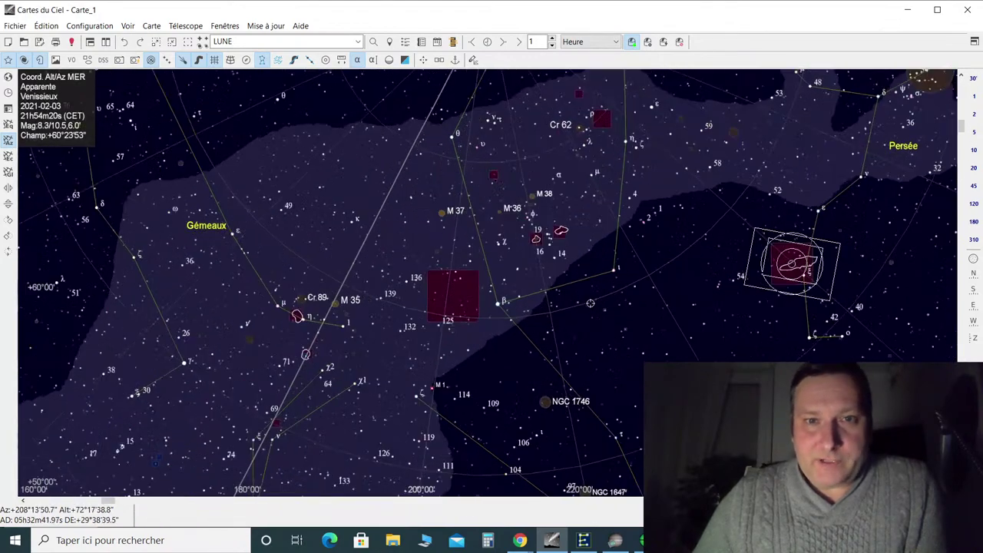
scroll(590, 304, up, 3)
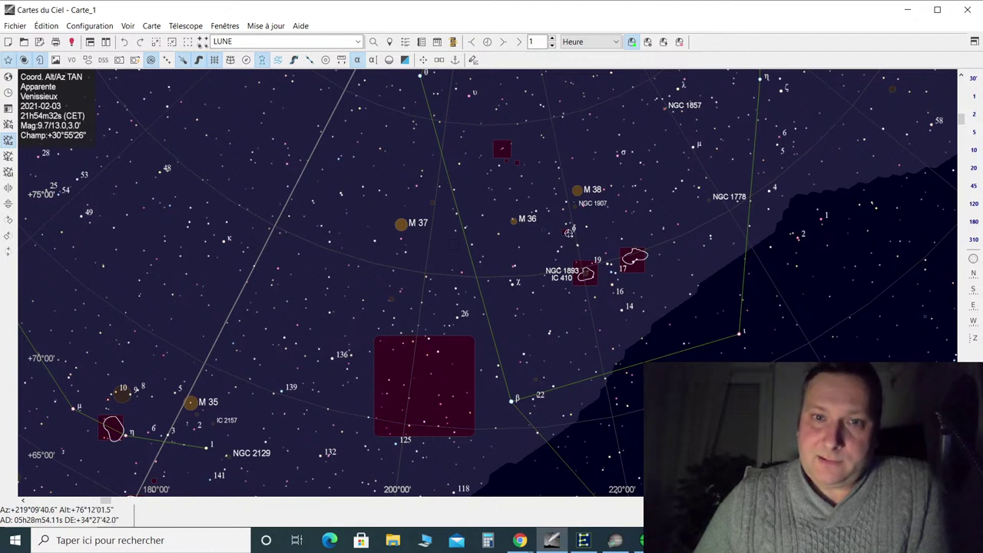
Identify NGC 1931, Phi Aur and IC 417 on the chart, check the IC 410 area, and minimise Cartes du Ciel
click(543, 229)
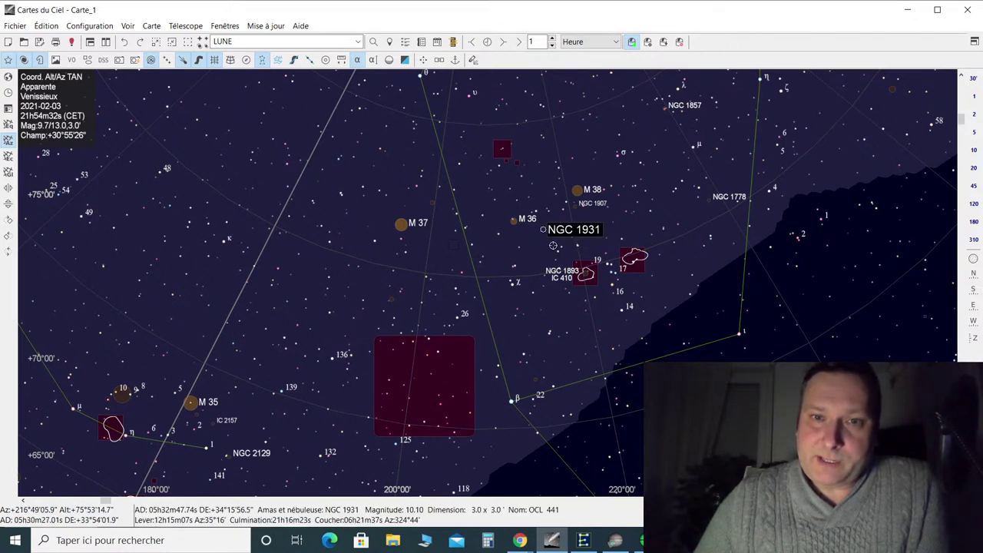
click(572, 232)
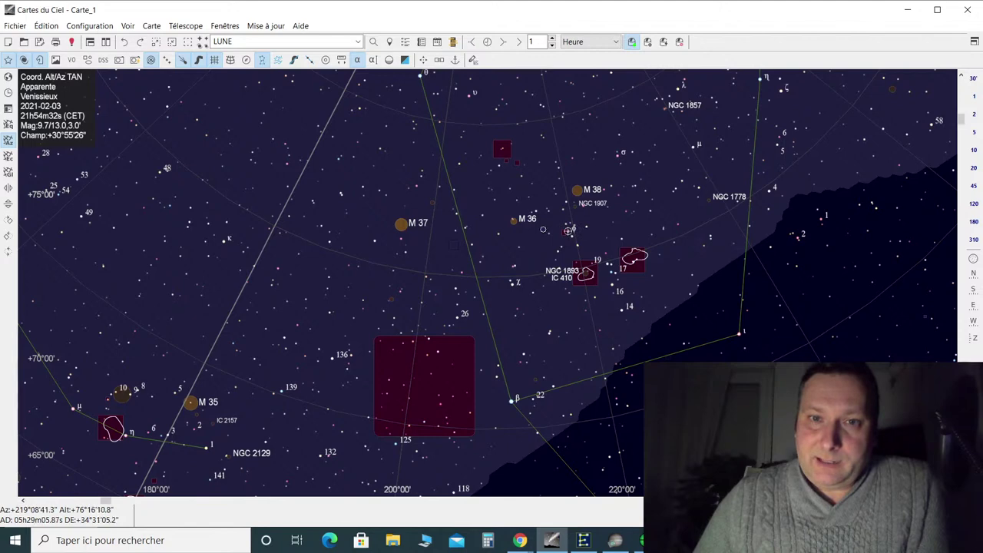
click(568, 230)
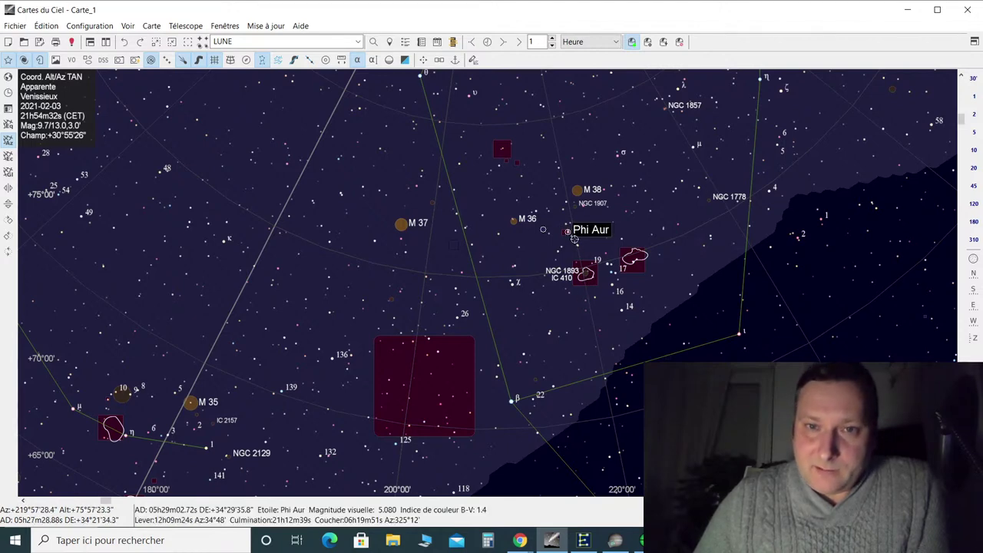
scroll(575, 240, up, 2)
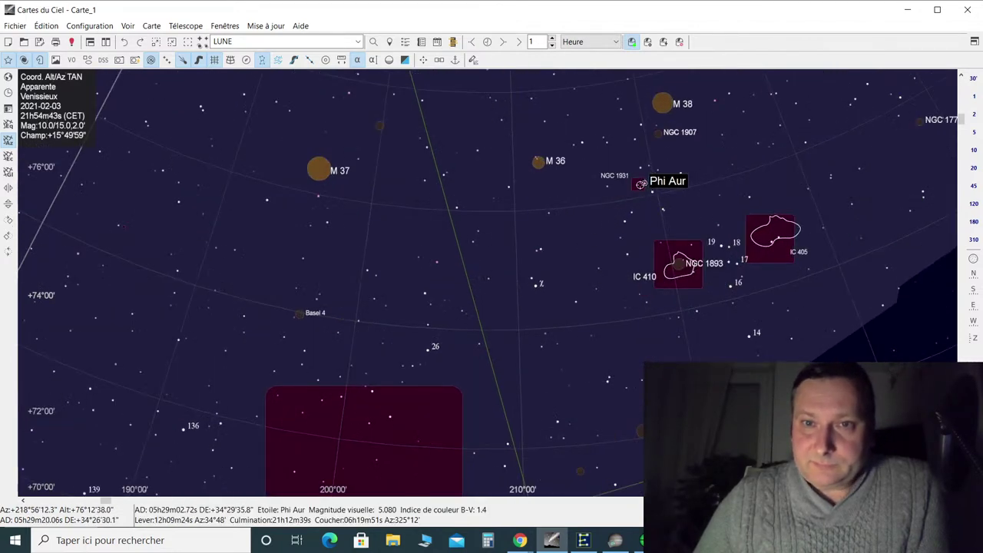
click(640, 184)
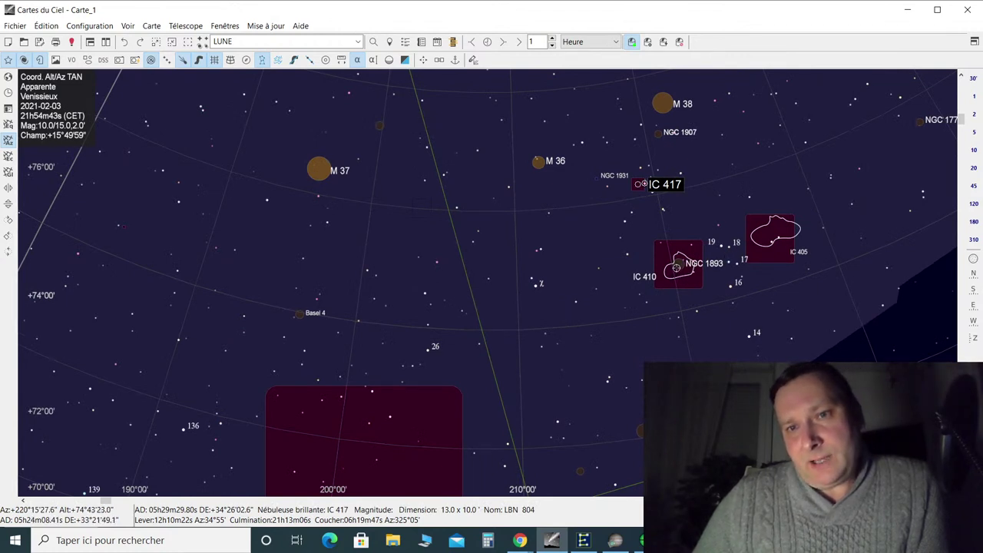
click(677, 267)
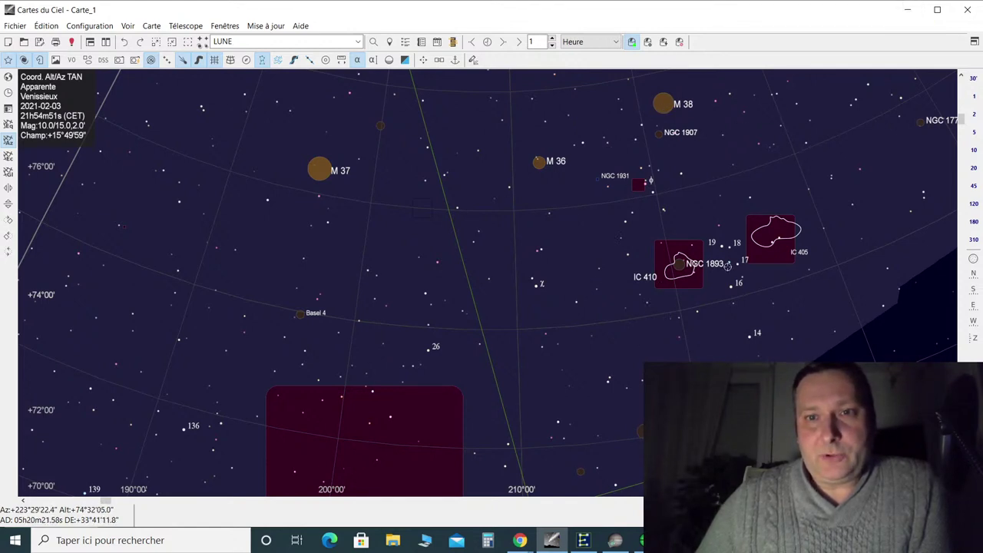
click(907, 15)
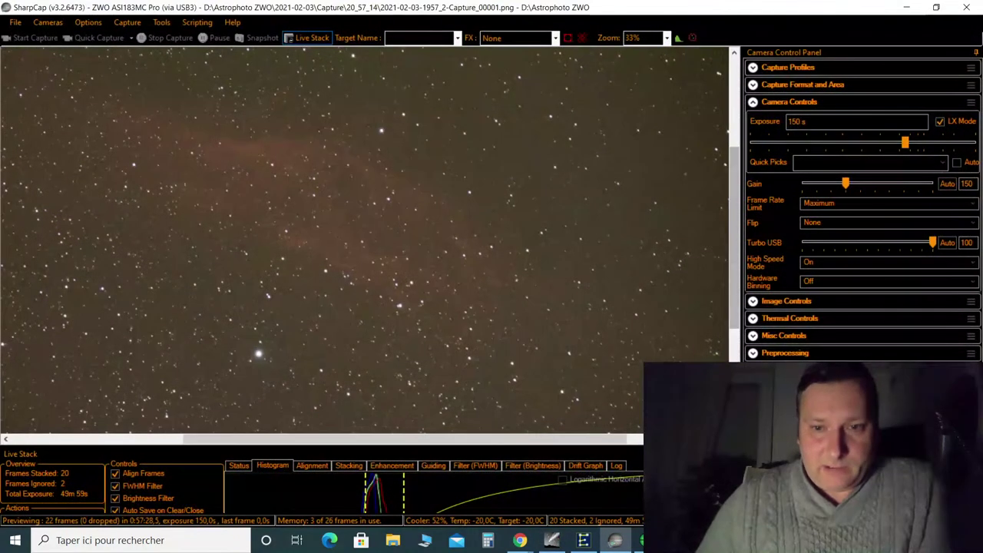
Switch to Discord in Chrome, check the other voice channel participant's profile and user volume options, and minimise the browser
mouse_move(615, 540)
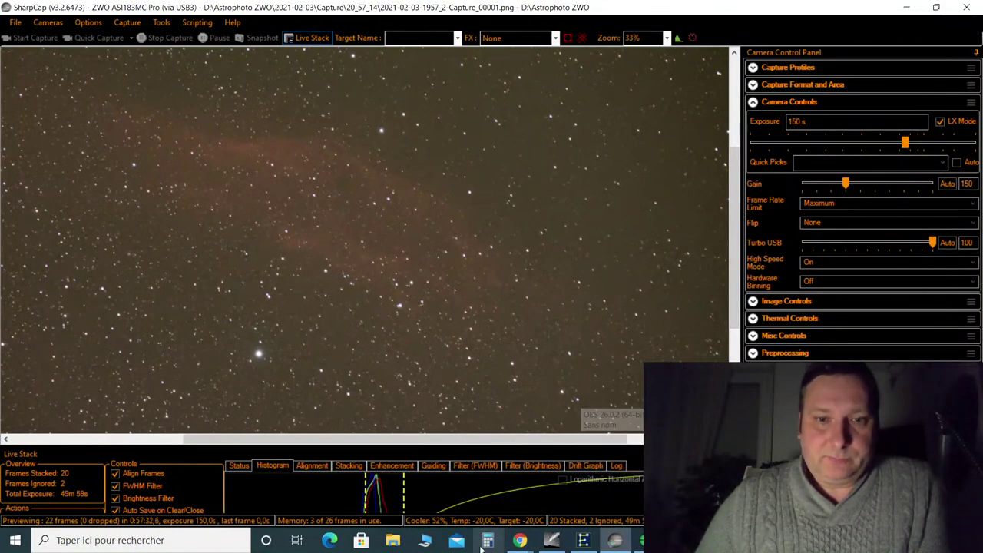
mouse_move(520, 542)
click(513, 507)
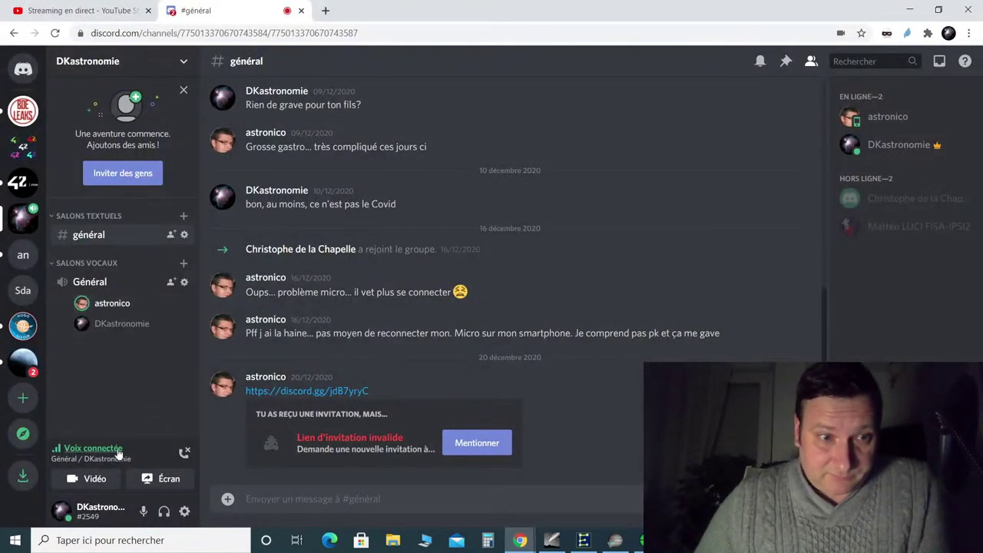
click(149, 307)
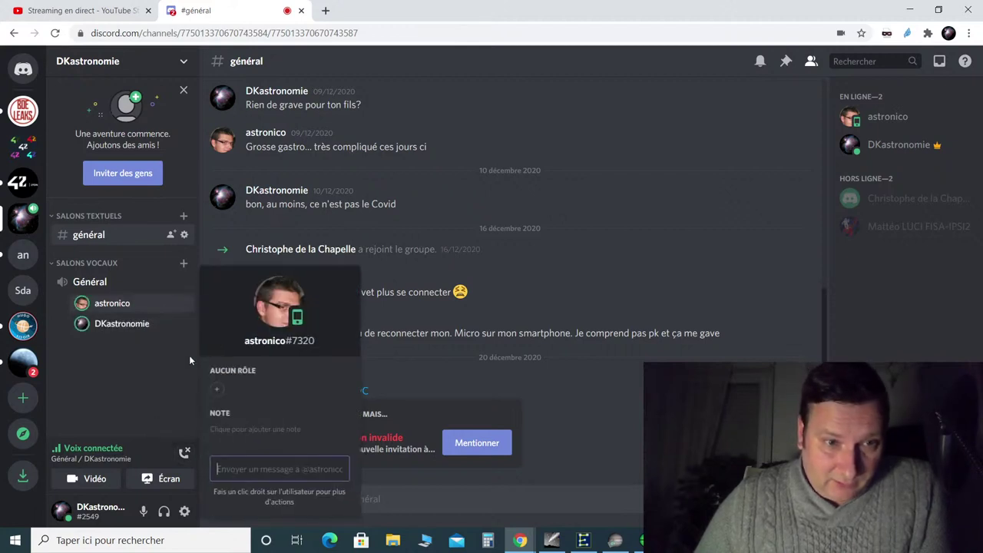
right_click(178, 303)
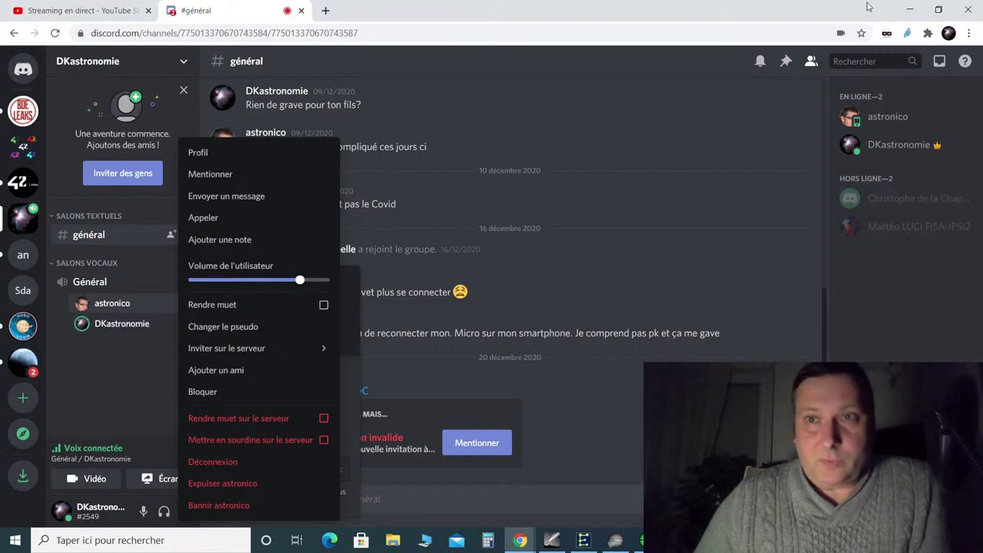
click(909, 11)
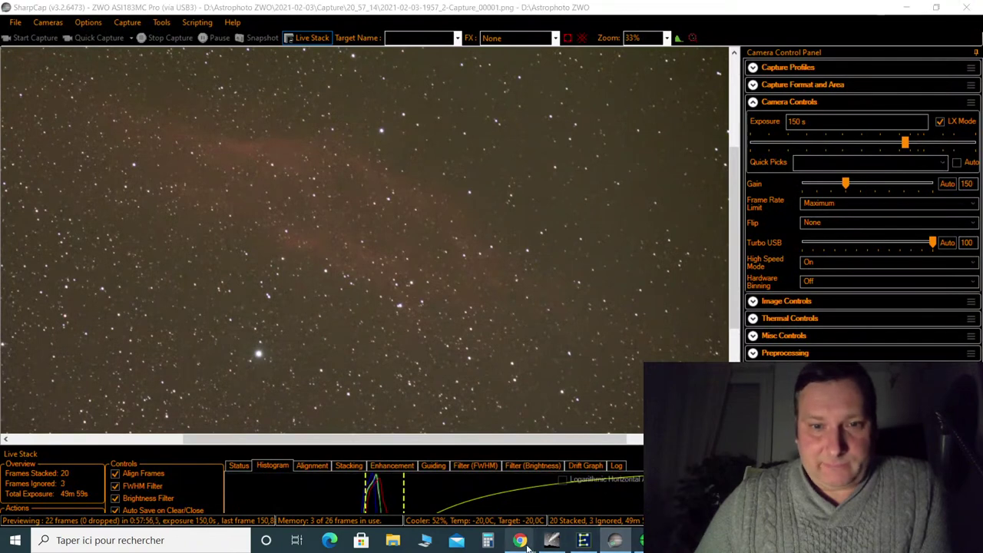
Bring up the YouTube live chat pop-out and read earlier messages, with a brief check of the guiding graph in PHD2
mouse_move(520, 539)
click(582, 495)
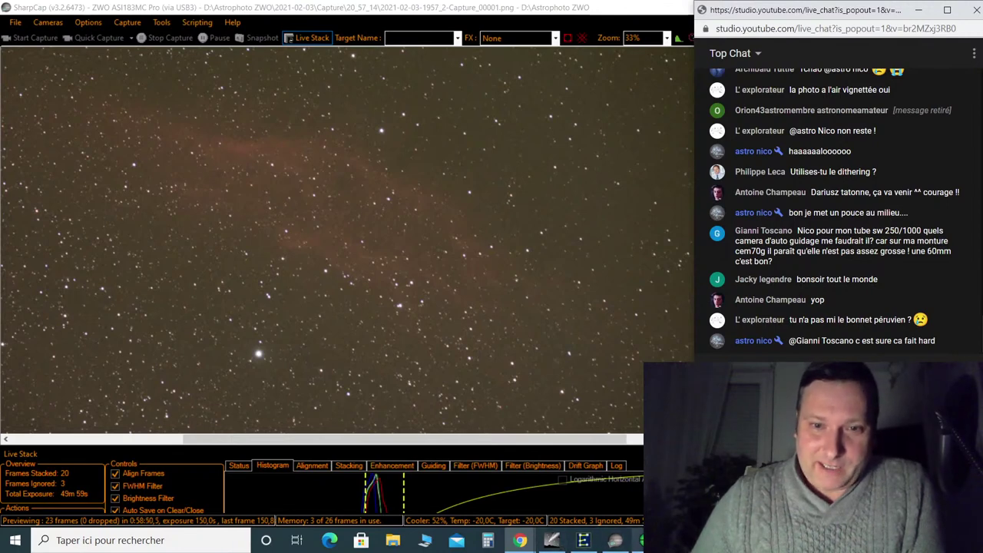
click(640, 540)
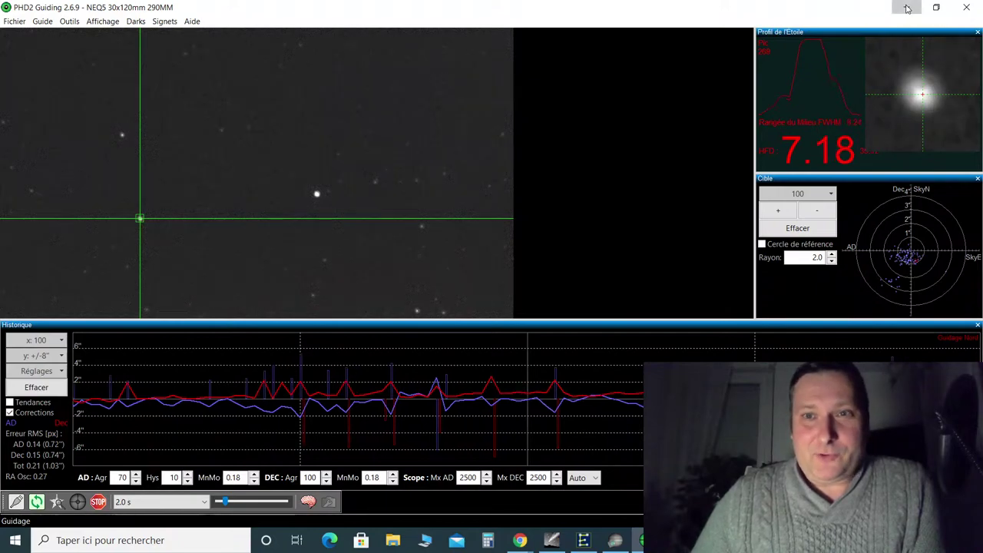
click(906, 7)
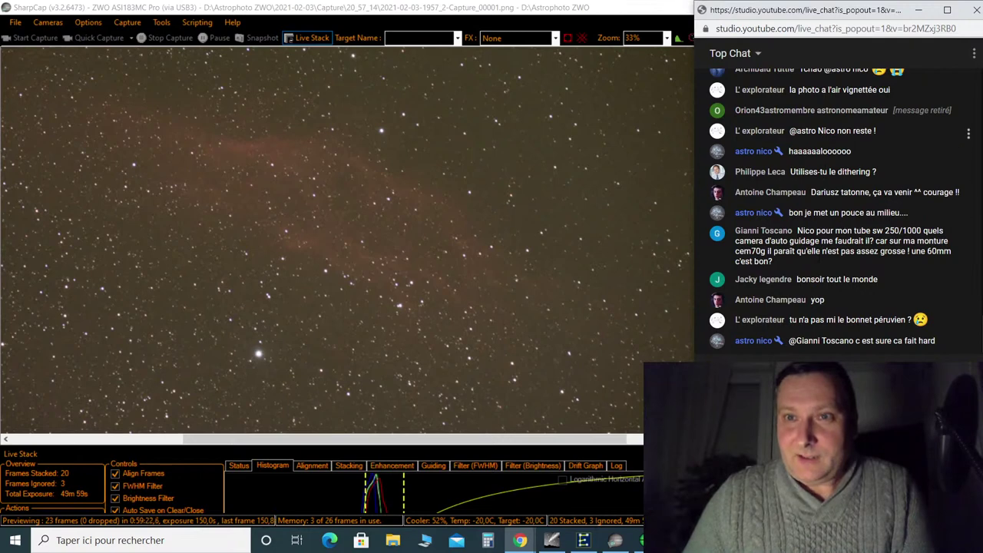
scroll(842, 177, up, 1)
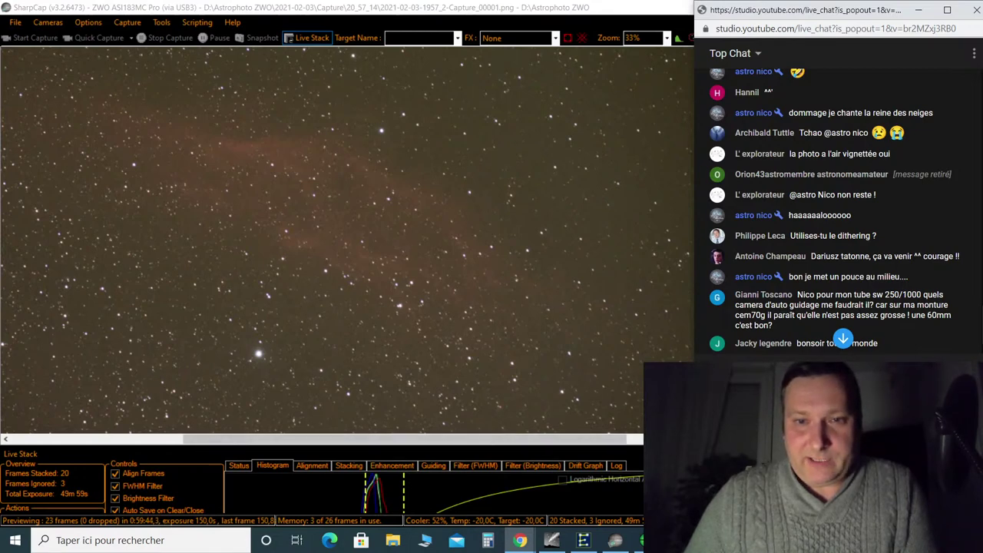
Reset the live stack histogram's display levels in SharpCap and set the preview zoom to Auto
drag(644, 448, 644, 296)
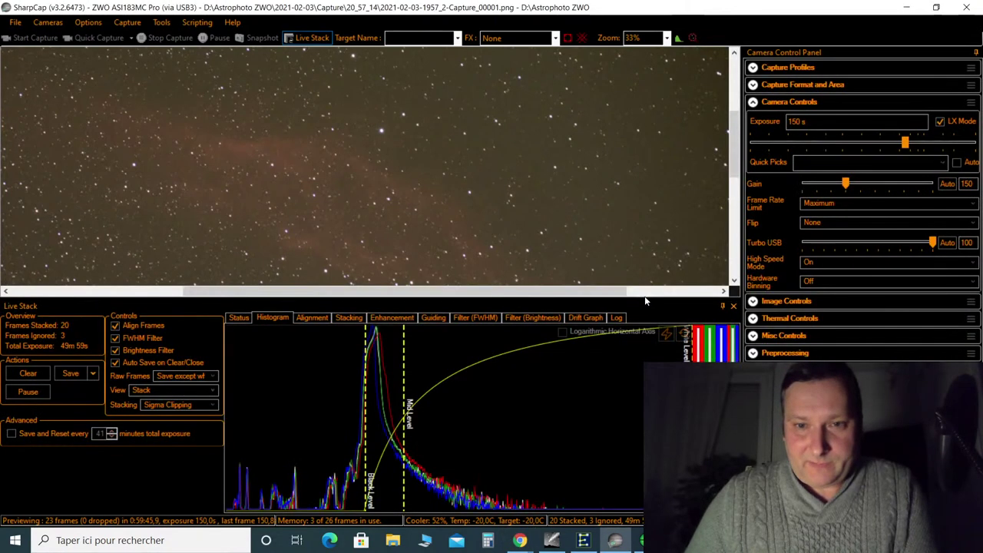
click(685, 337)
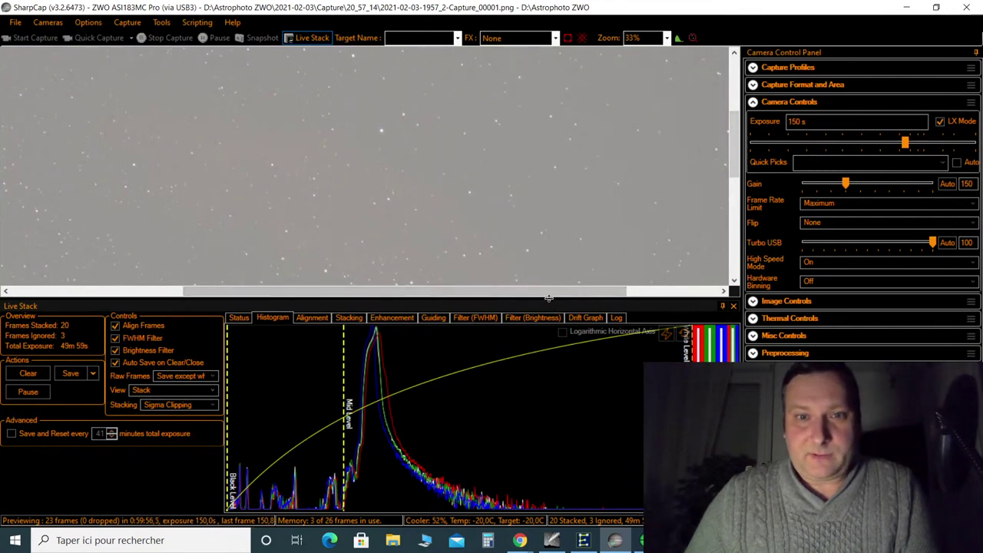
drag(547, 300, 559, 416)
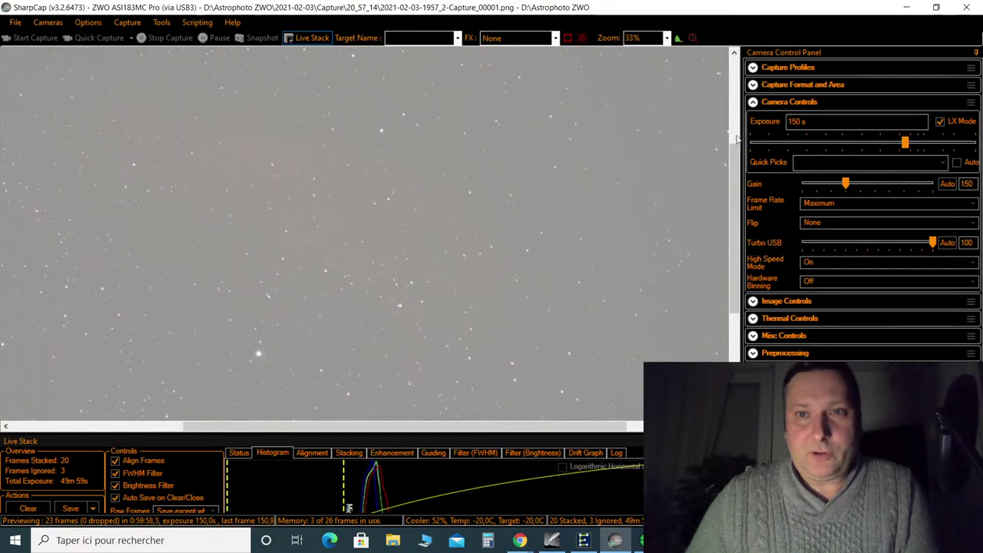
click(666, 38)
click(650, 52)
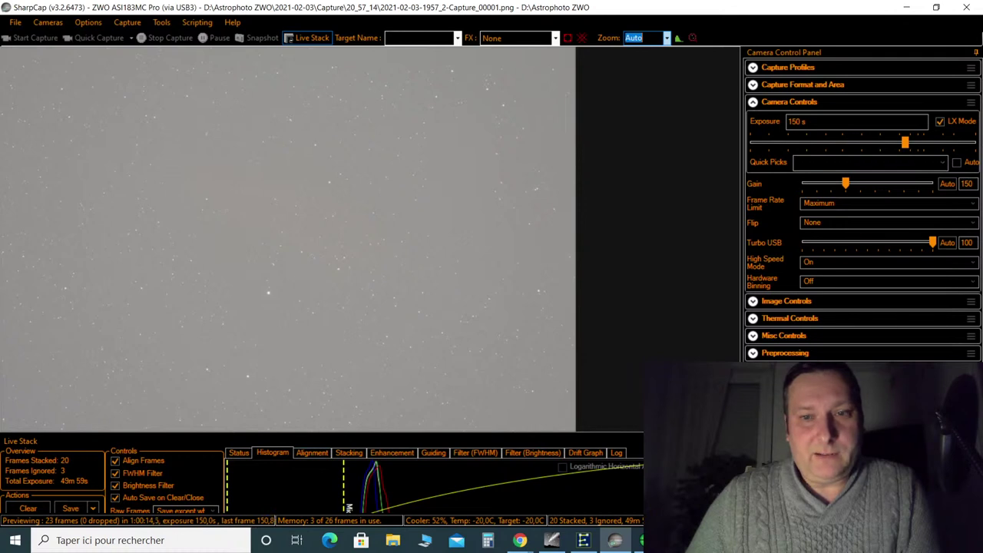
Raise the live stack black level to just before the histogram peak and bring the mid level close to the peak's right side
drag(589, 433, 595, 326)
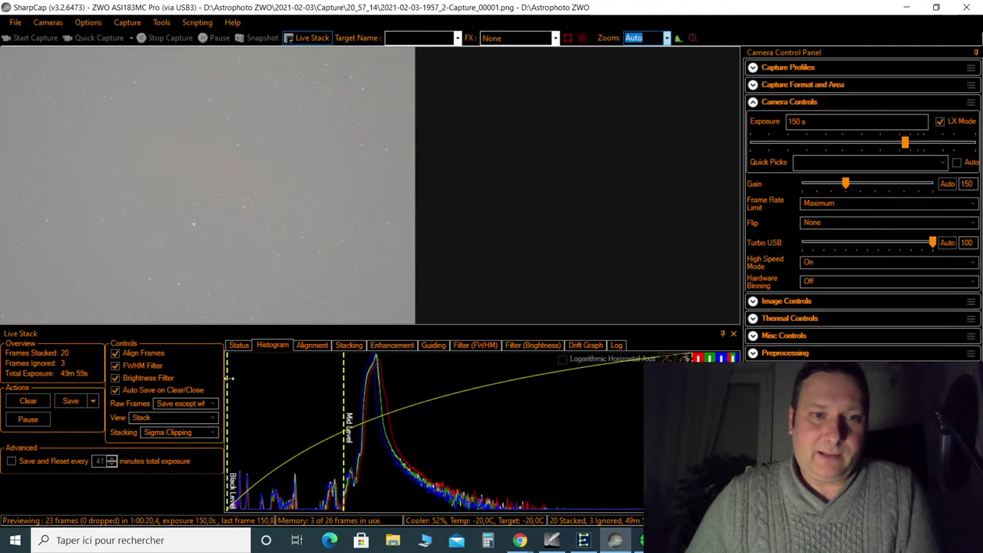
drag(229, 378, 351, 404)
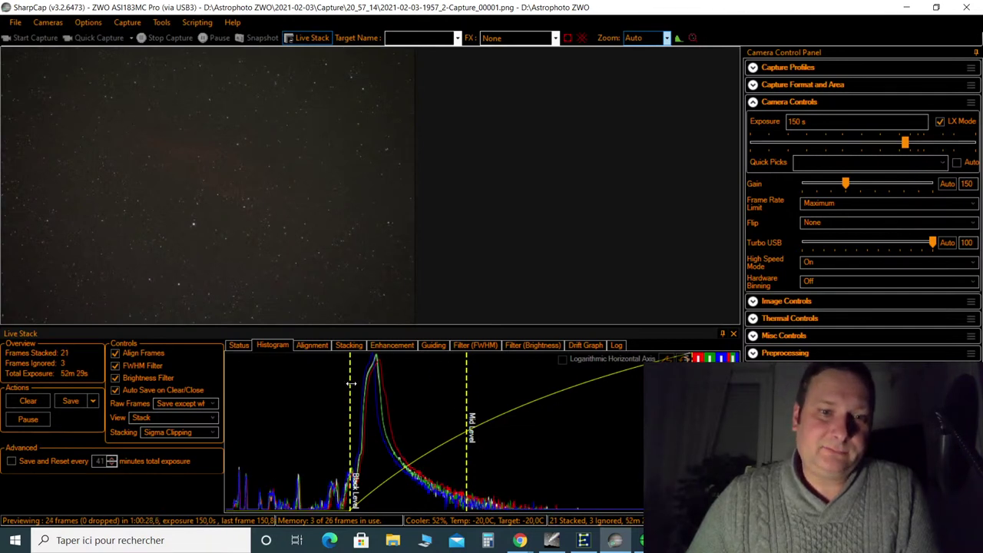
mouse_move(351, 383)
mouse_down()
mouse_move(338, 383)
mouse_move(351, 387)
mouse_up()
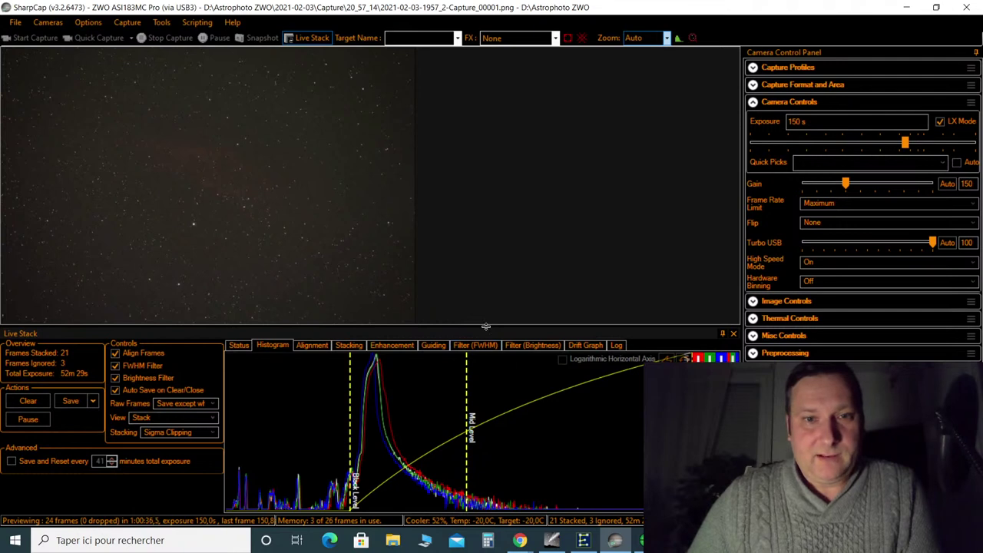
drag(484, 326, 489, 407)
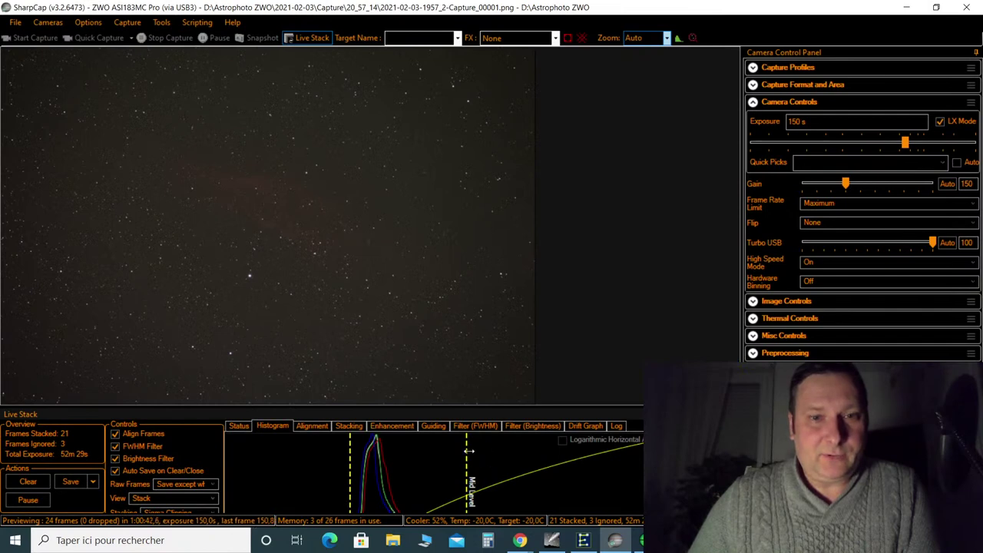
drag(468, 450, 409, 447)
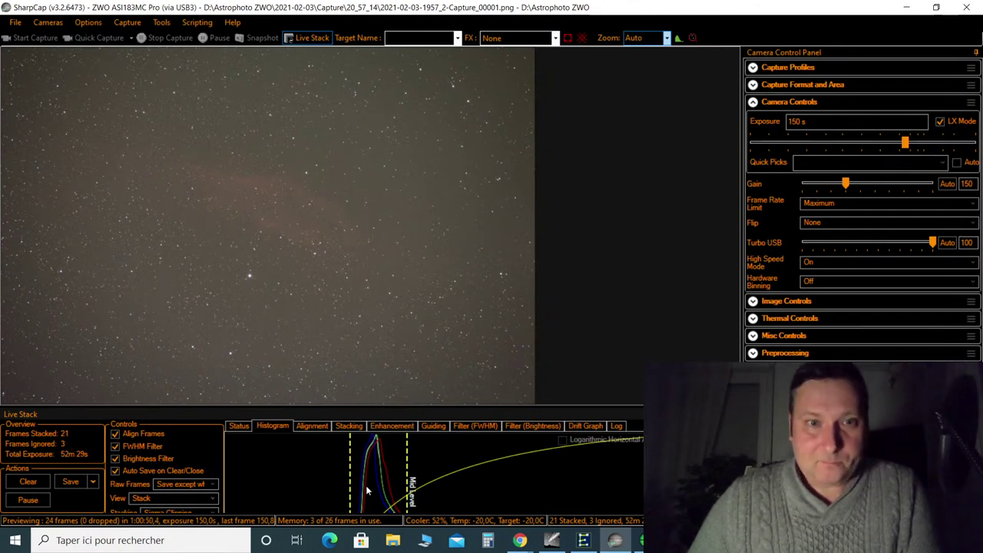
Fine-tune the histogram stretch, placing the black level on the peak's left edge and the mid level just past its right edge
drag(351, 474, 359, 476)
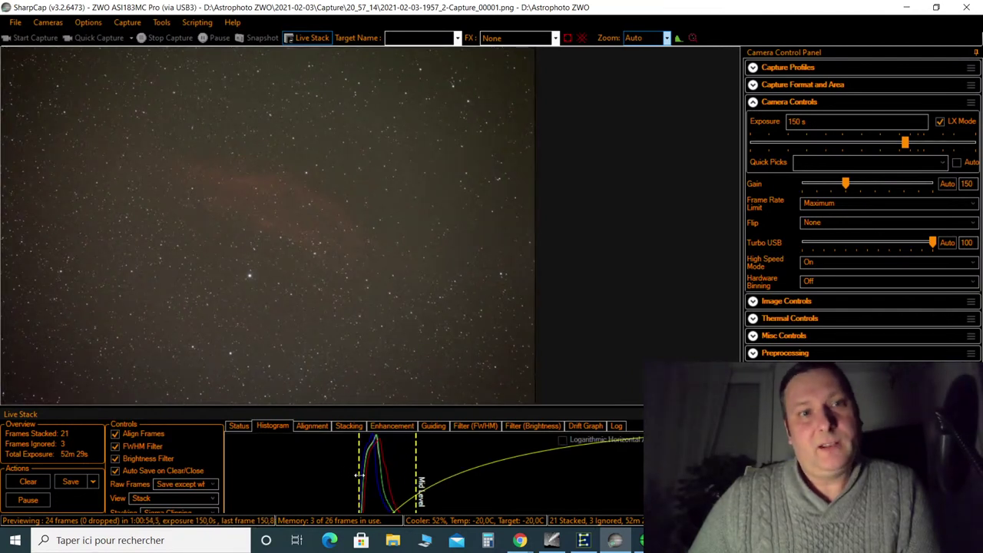
drag(419, 472, 365, 463)
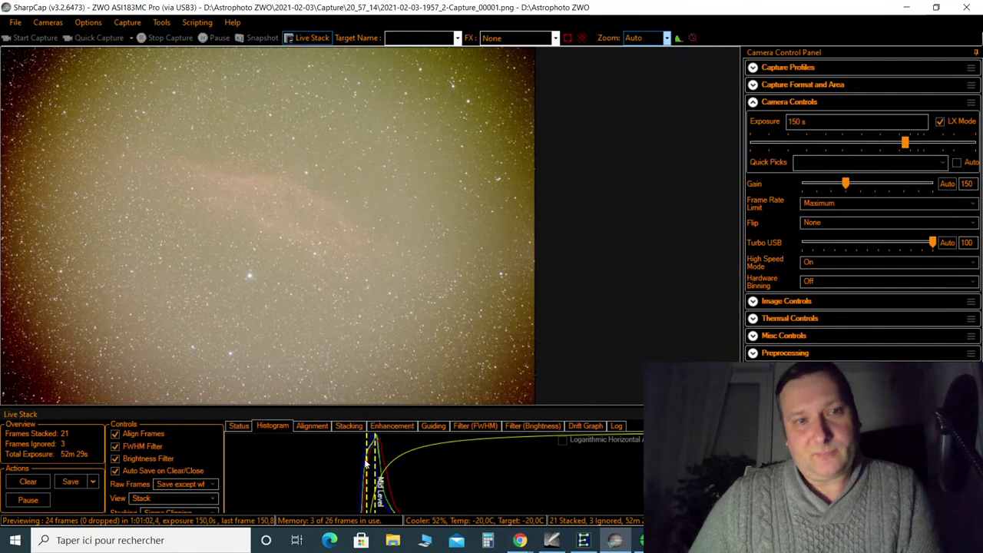
mouse_move(371, 464)
mouse_down()
mouse_move(361, 466)
mouse_move(389, 465)
mouse_up()
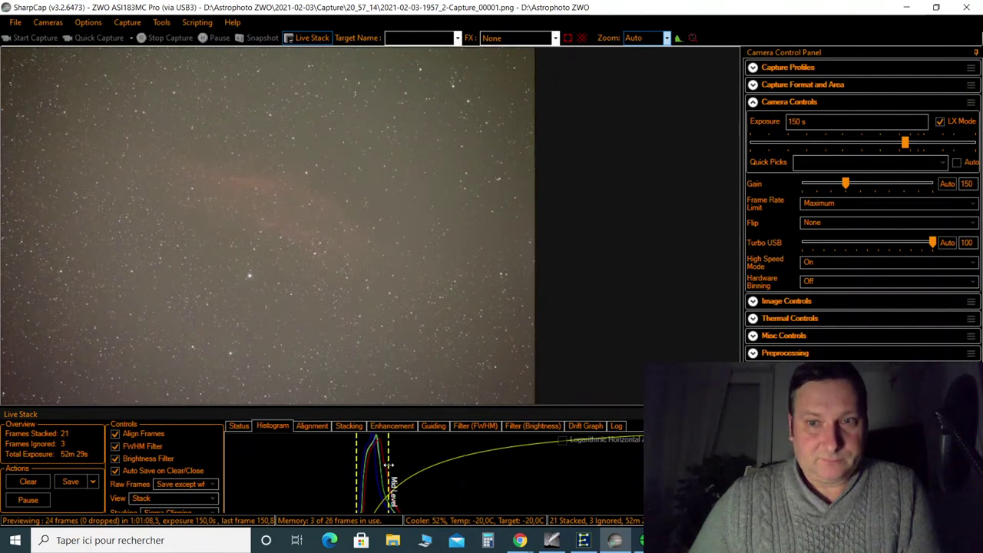
drag(358, 466, 364, 466)
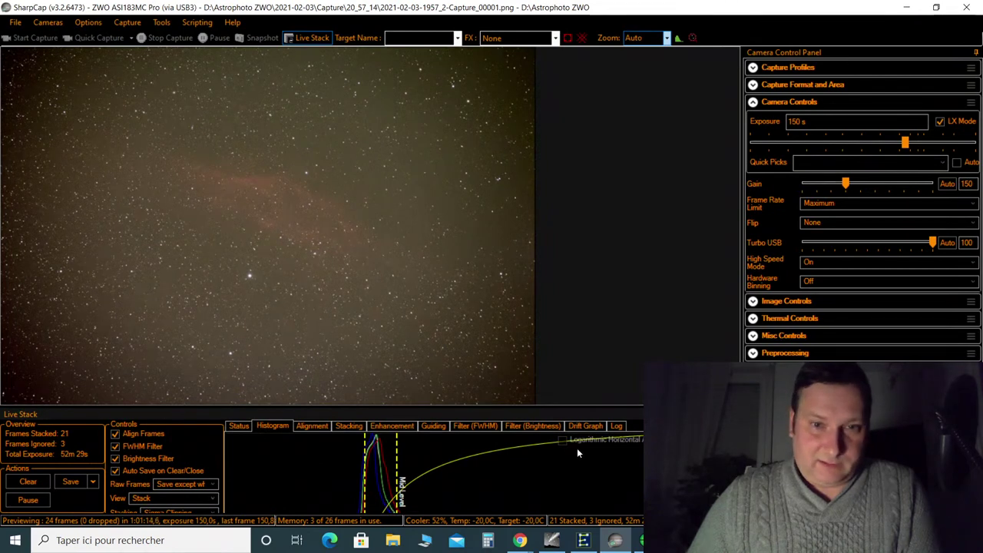
Lower the live stack brightness filter's minimum brightness to 76.03% and return to the live stack histogram
click(479, 426)
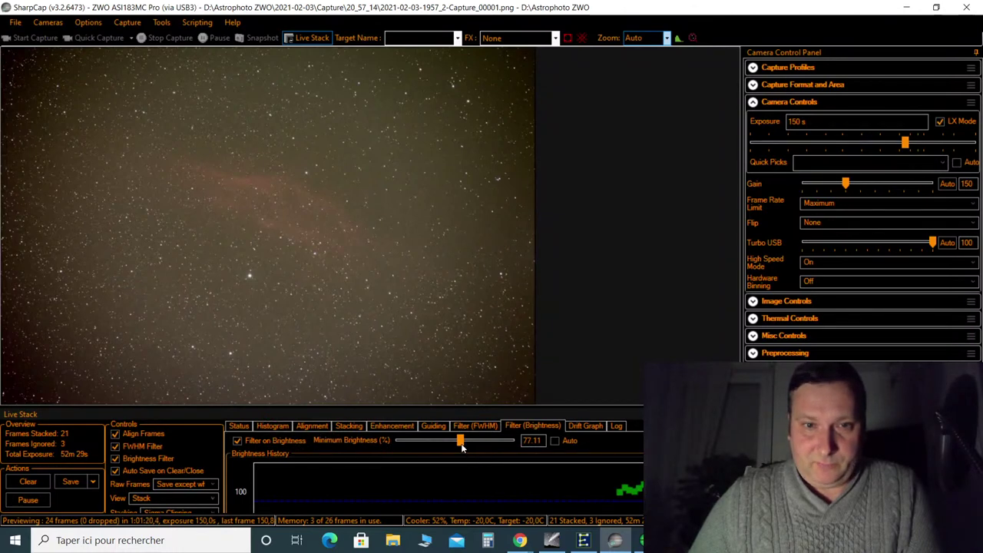
drag(462, 448, 460, 449)
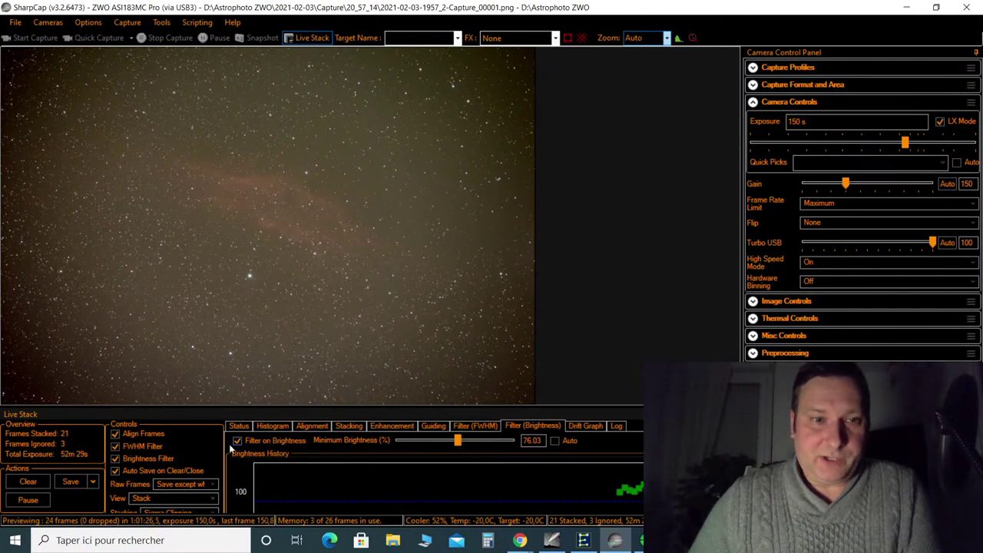
click(271, 425)
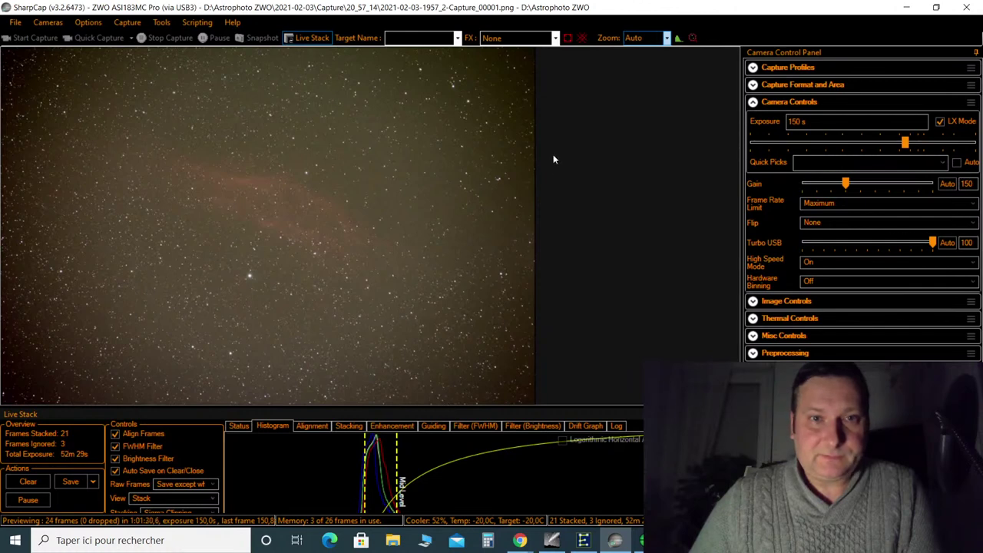
Inspect the nebula and stars at preview zooms of 16%, 20%, 33% and 100%
click(665, 38)
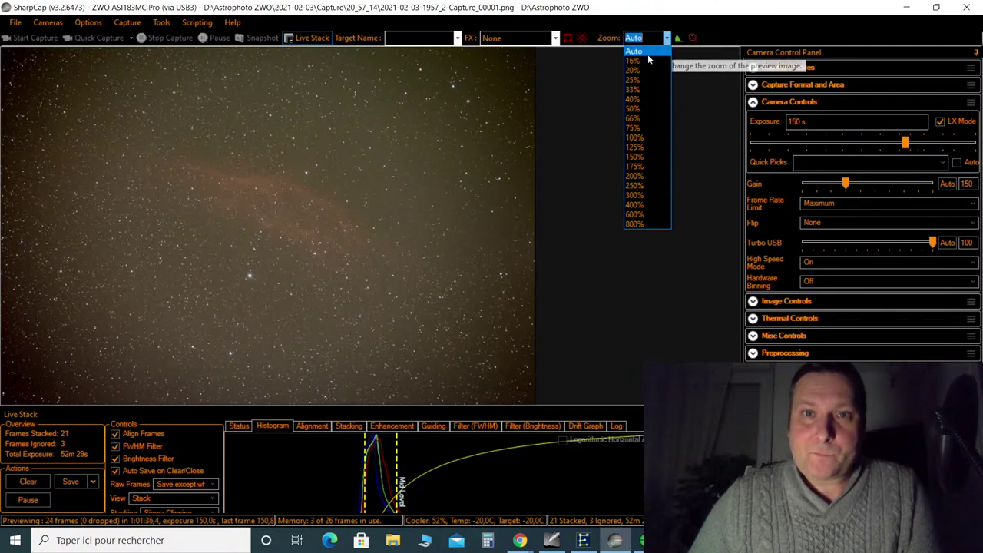
click(647, 60)
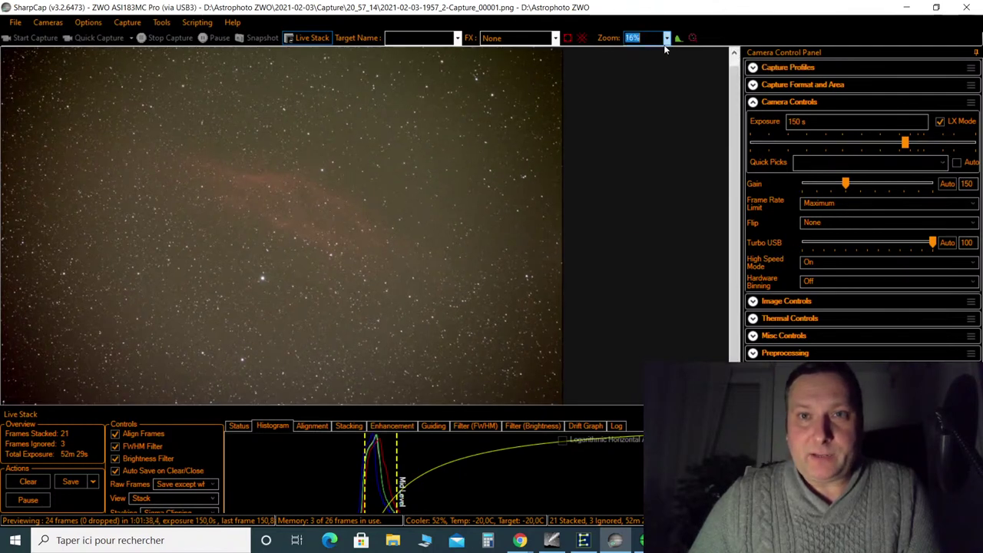
click(666, 39)
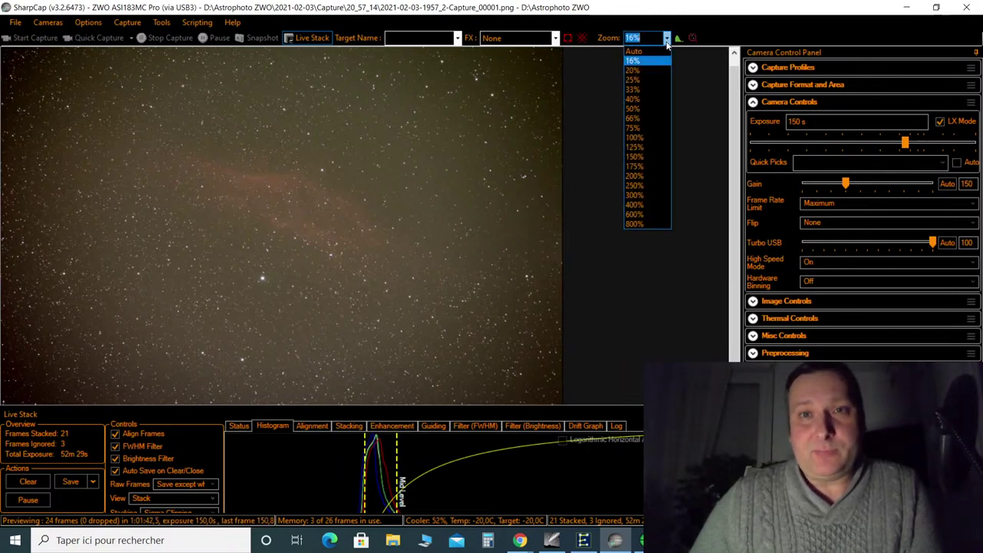
click(651, 71)
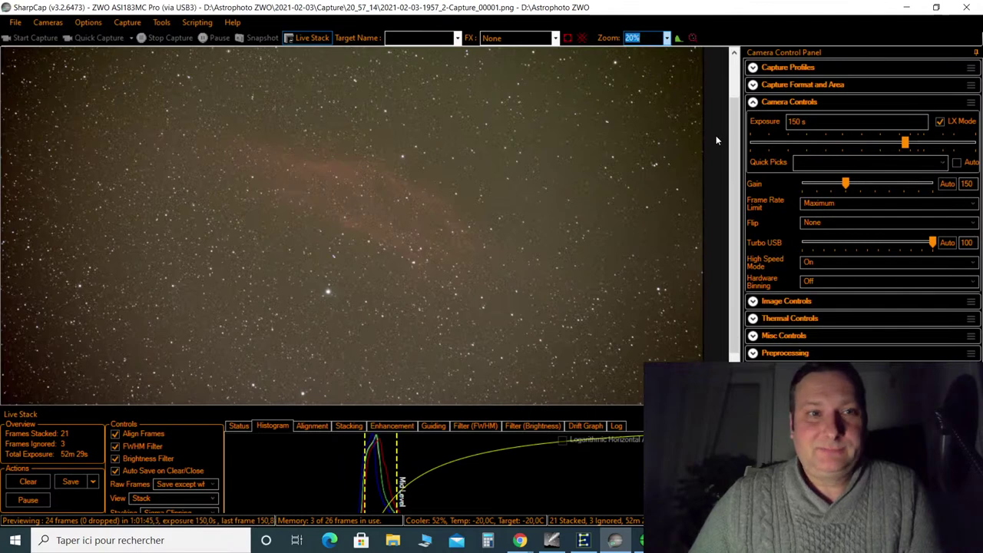
click(666, 38)
click(662, 90)
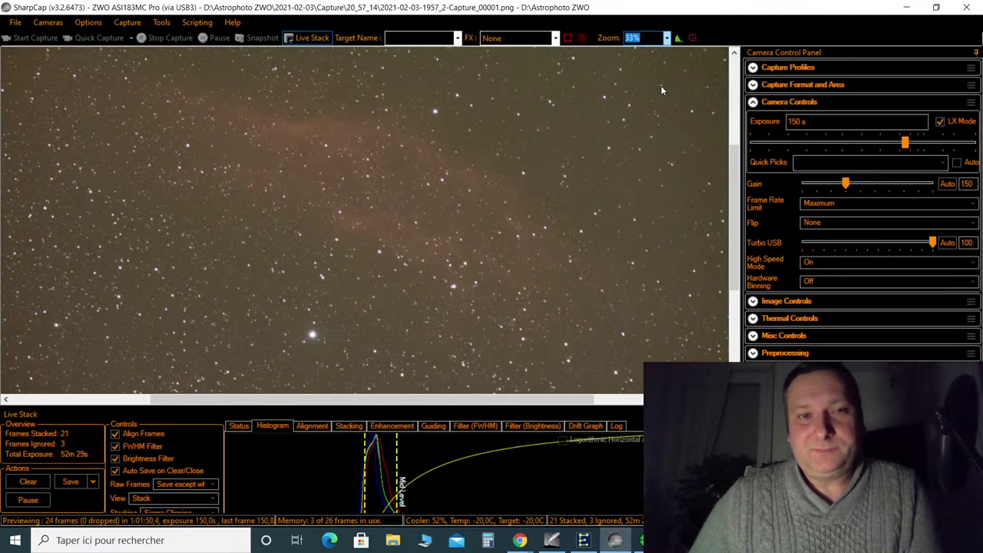
click(666, 37)
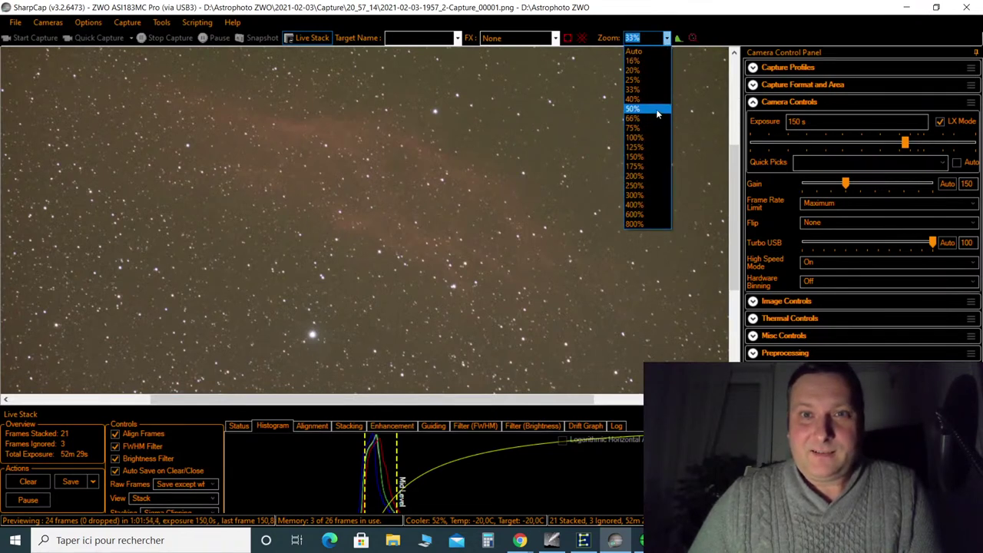
click(660, 136)
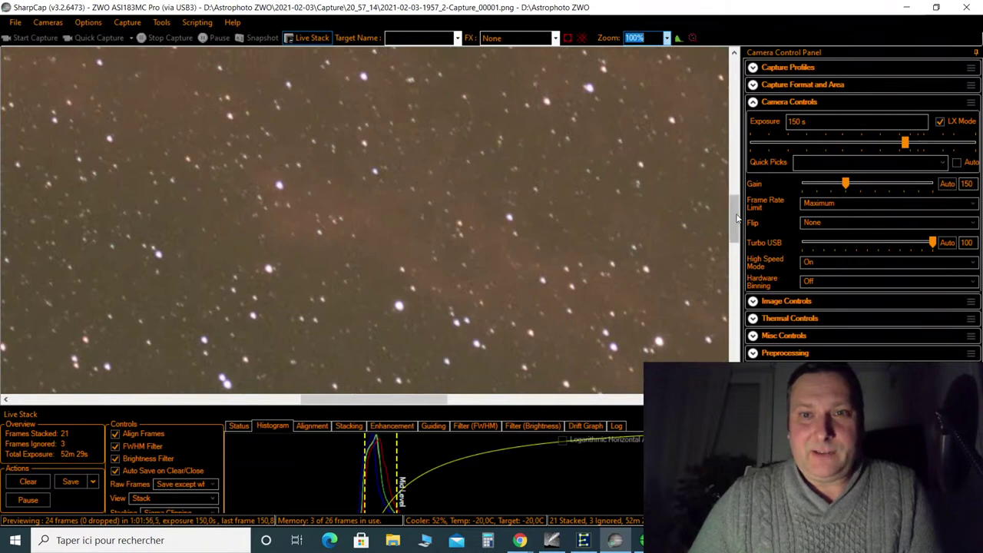
drag(458, 213, 457, 368)
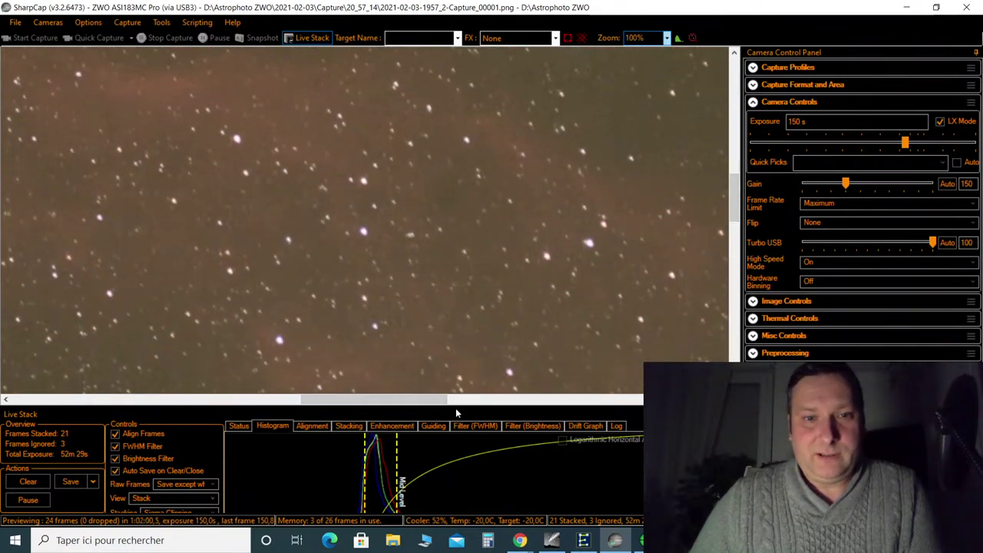
Enlarge the preview area by shrinking the Live Stack panel, and set the preview zoom to 33% with the nebula in view
drag(455, 407, 454, 477)
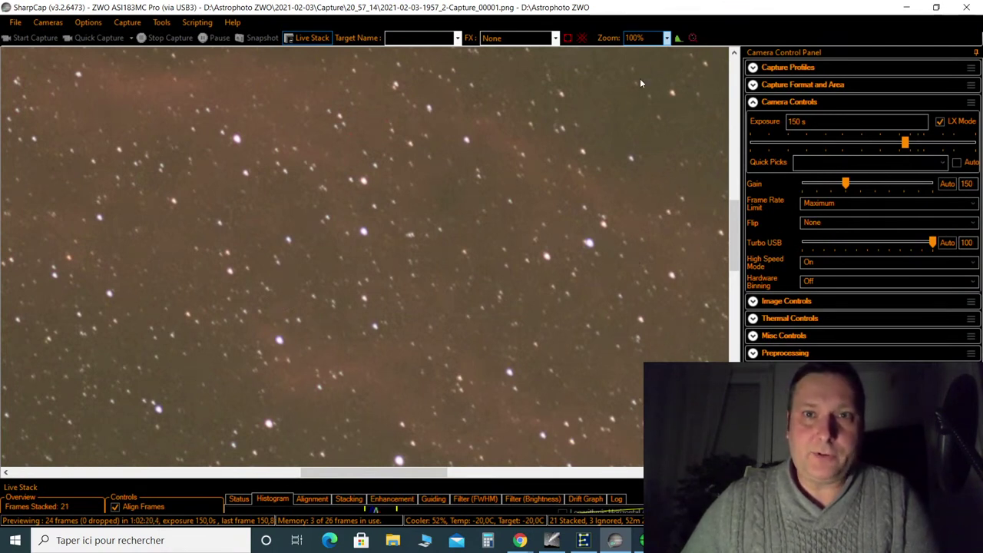
click(666, 37)
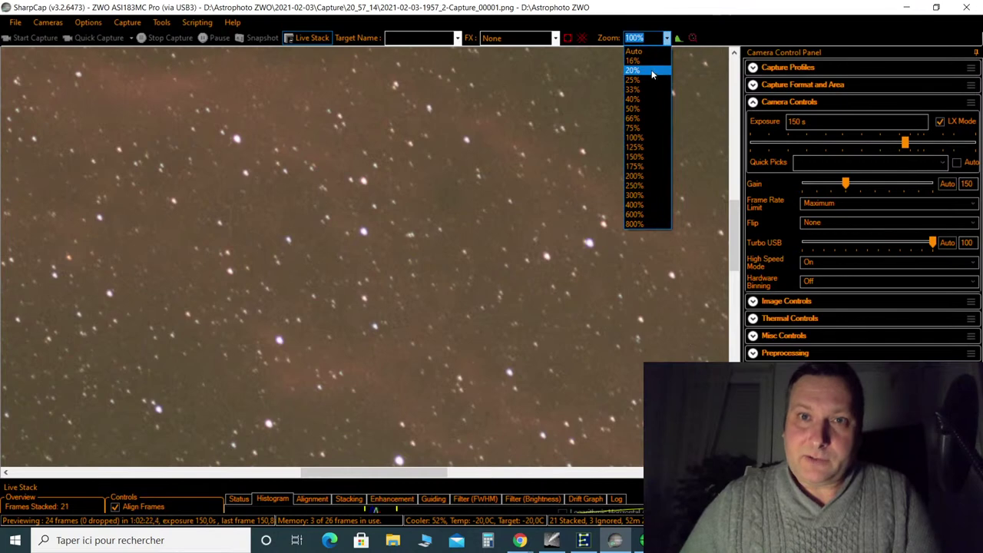
click(649, 90)
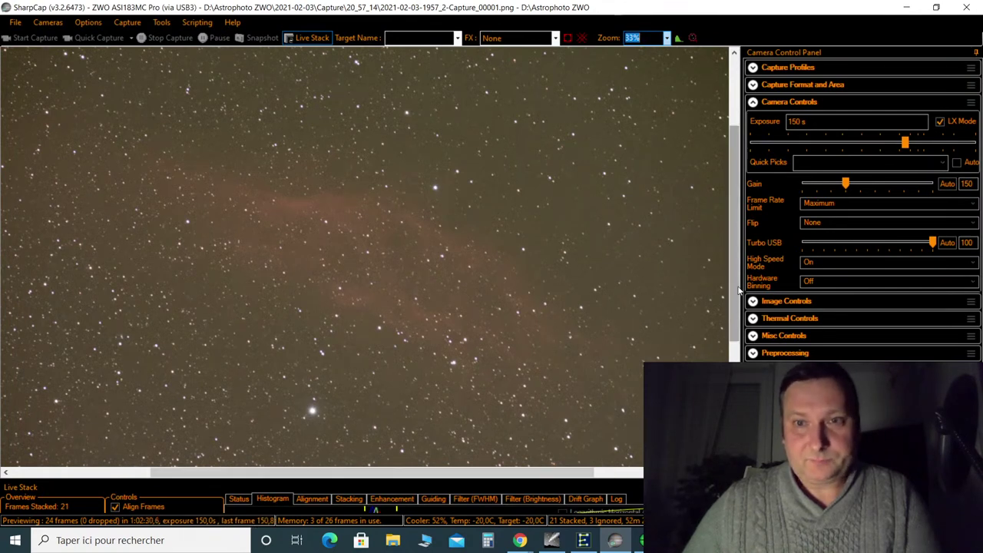
drag(737, 289, 735, 301)
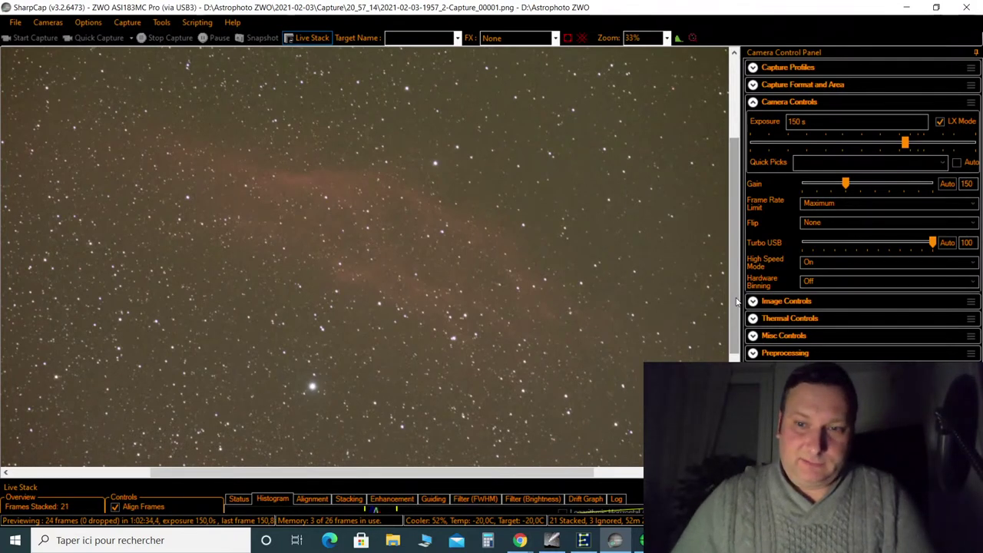
Bring up the YouTube live chat pop-out and read through to the newest messages
mouse_move(522, 542)
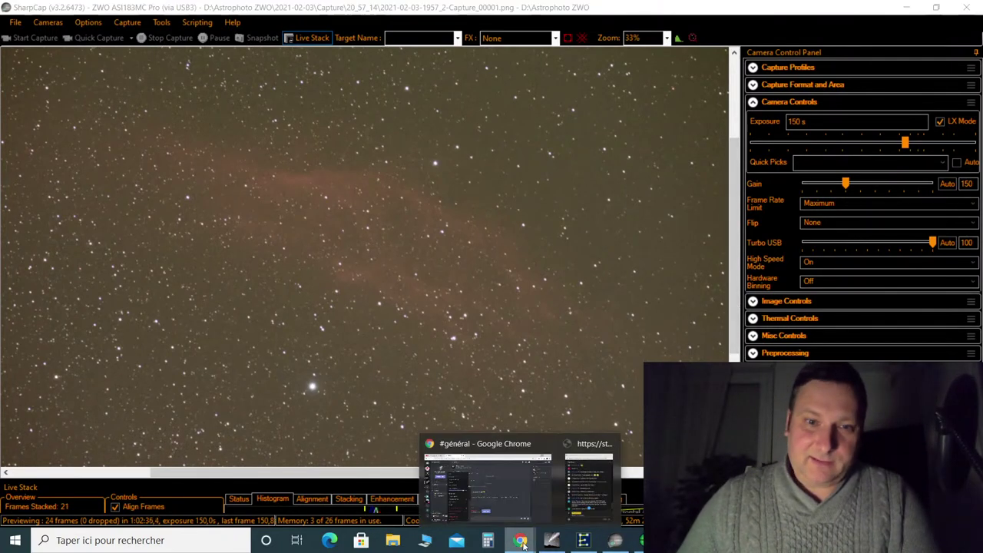
click(590, 480)
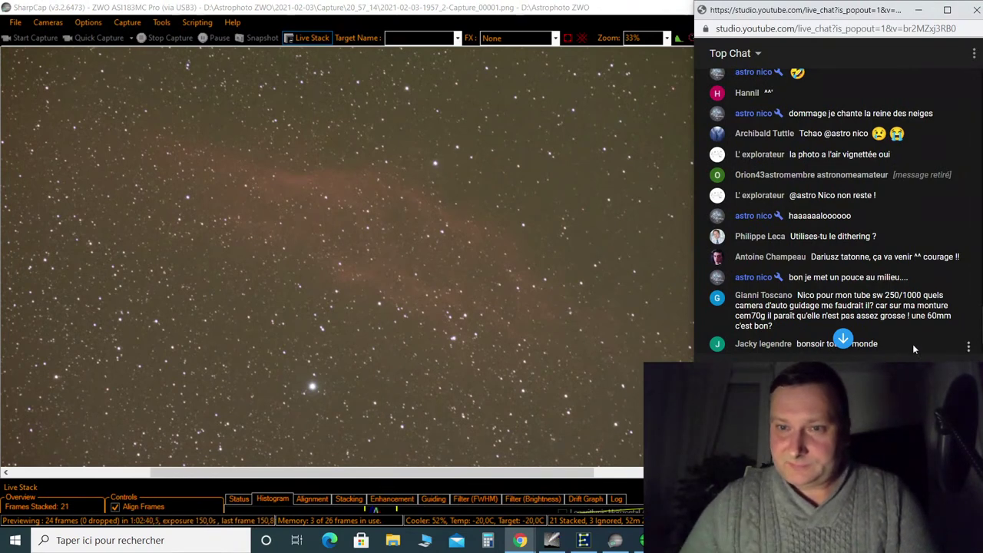
scroll(912, 344, down, 5)
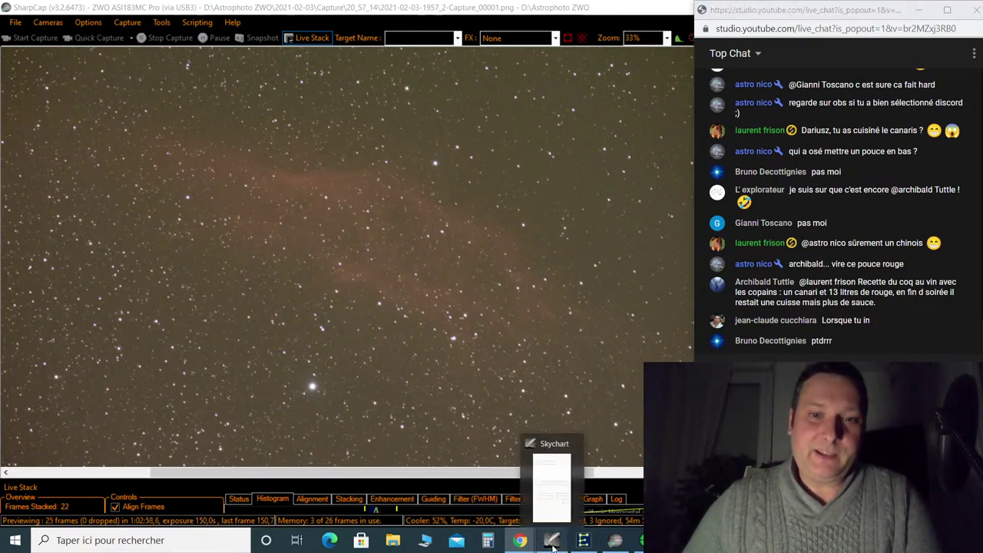
Switch to Cartes du Ciel, explore the sky from NGC 1499 down to Orion and Licorne, and minimize the chart
click(552, 540)
scroll(685, 338, down, 8)
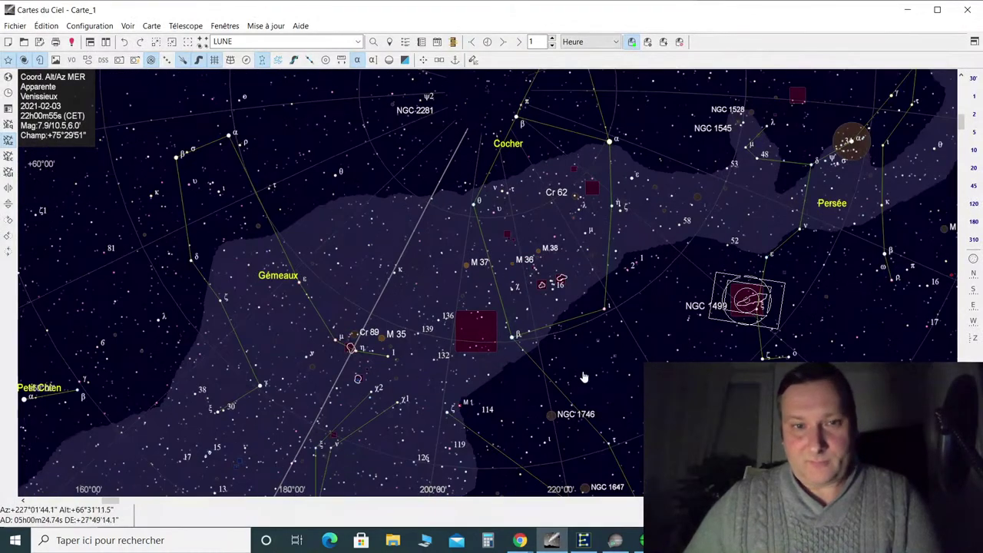
key(Left)
scroll(560, 414, down, 3)
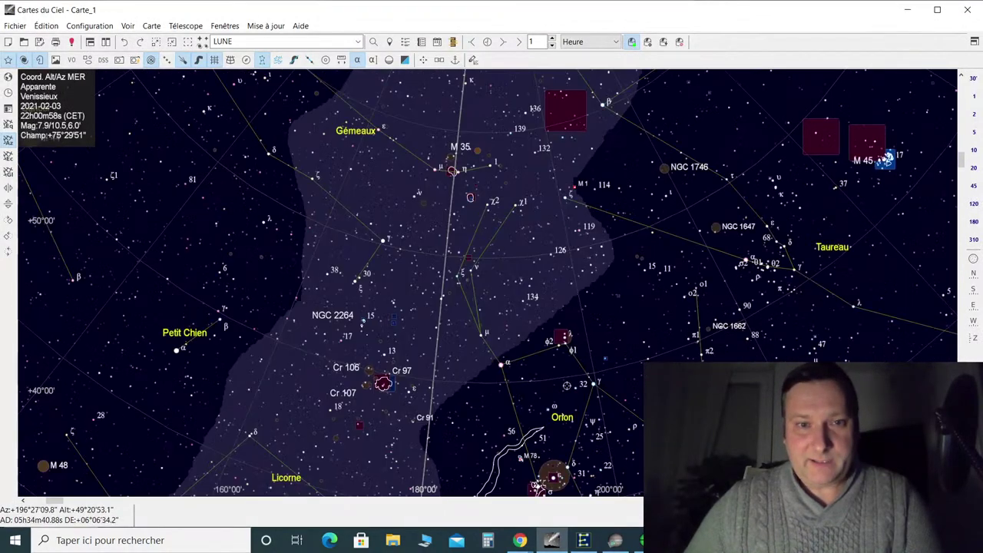
key(Down)
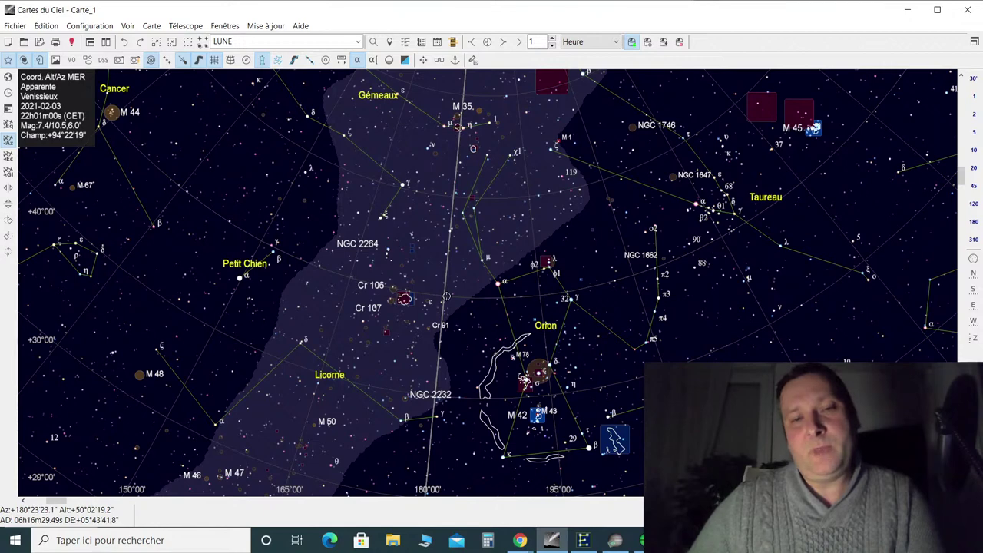
click(625, 249)
key(Up)
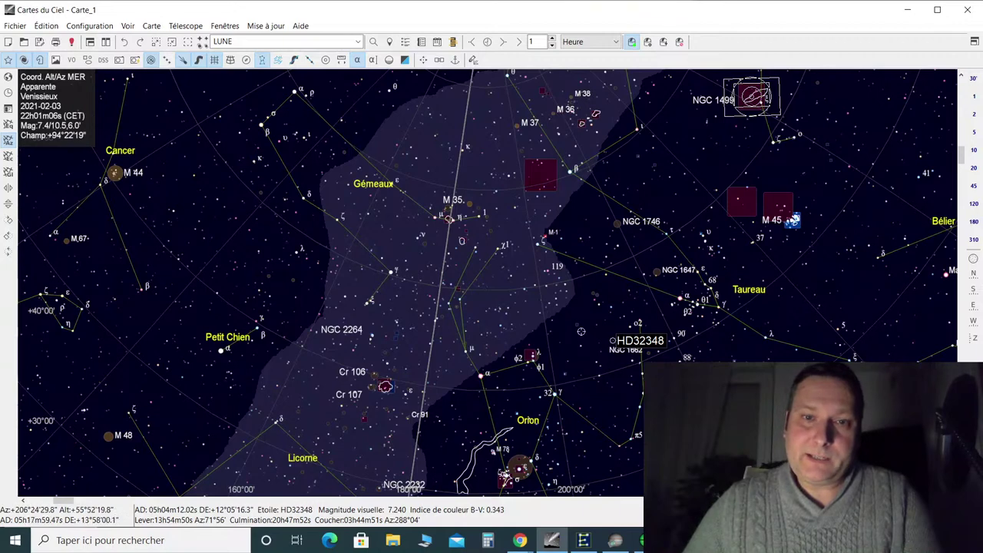
key(Down)
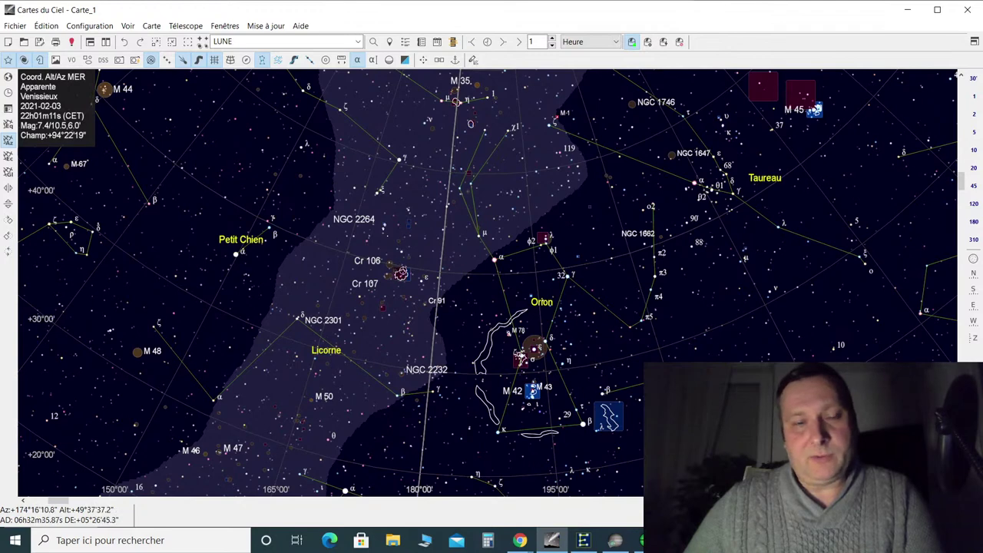
click(907, 12)
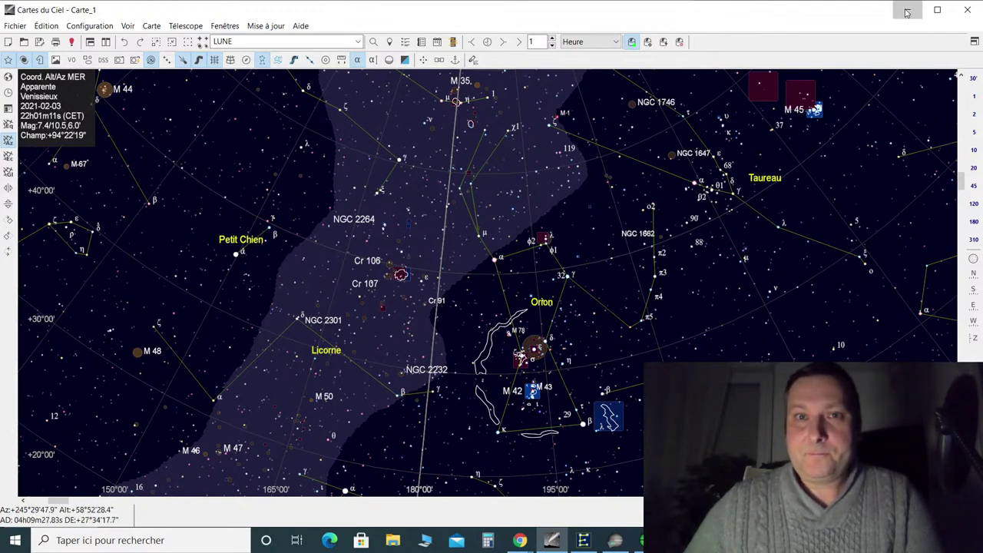
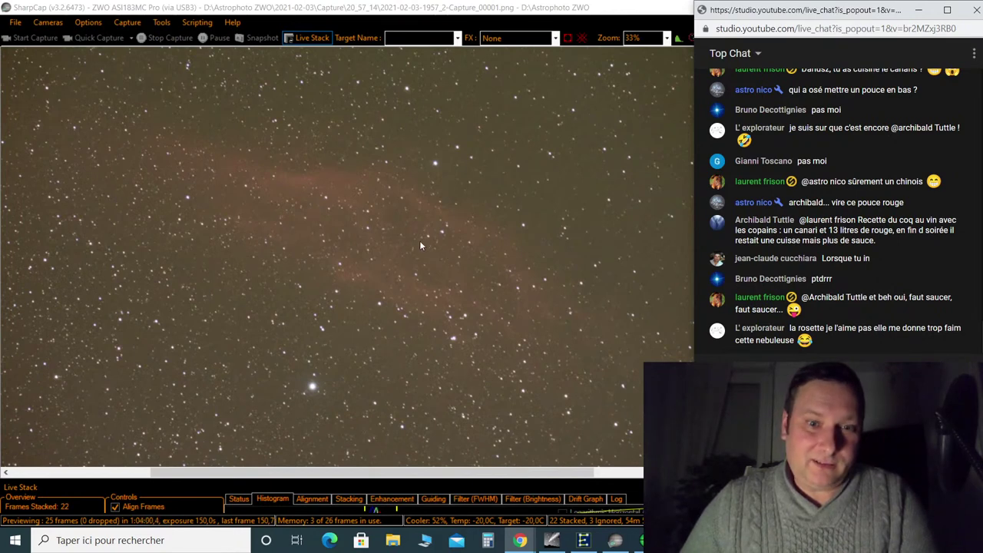
Switch to OBS, check the Discord, Mic/Aux, WebCam and Yeti Blue channels in the audio mixer, and minimize it
click(614, 539)
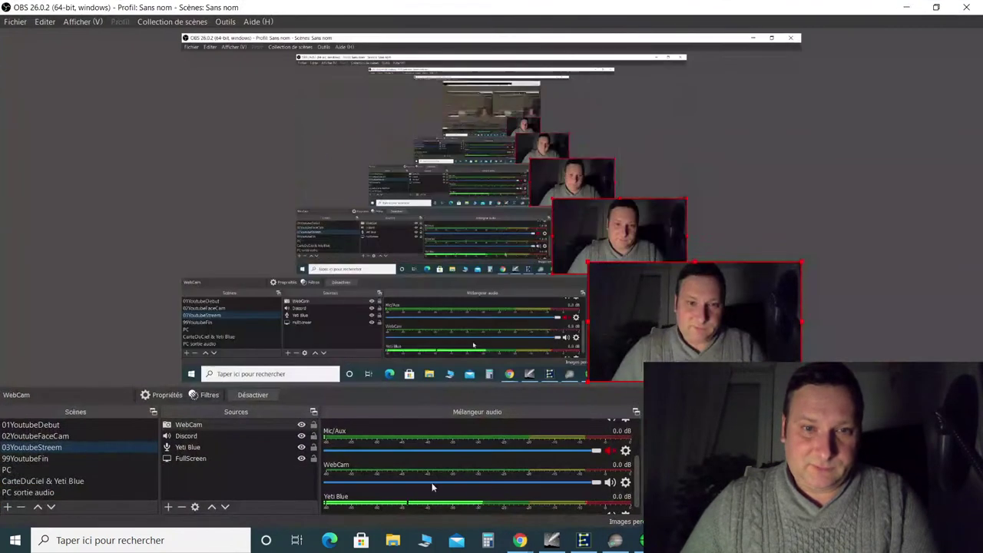
scroll(438, 469, down, 1)
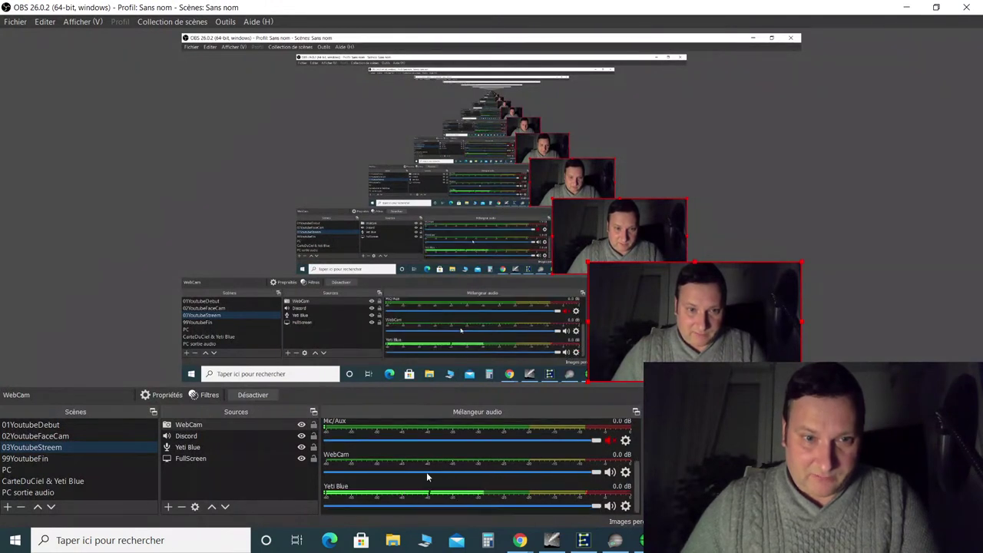
scroll(388, 467, up, 3)
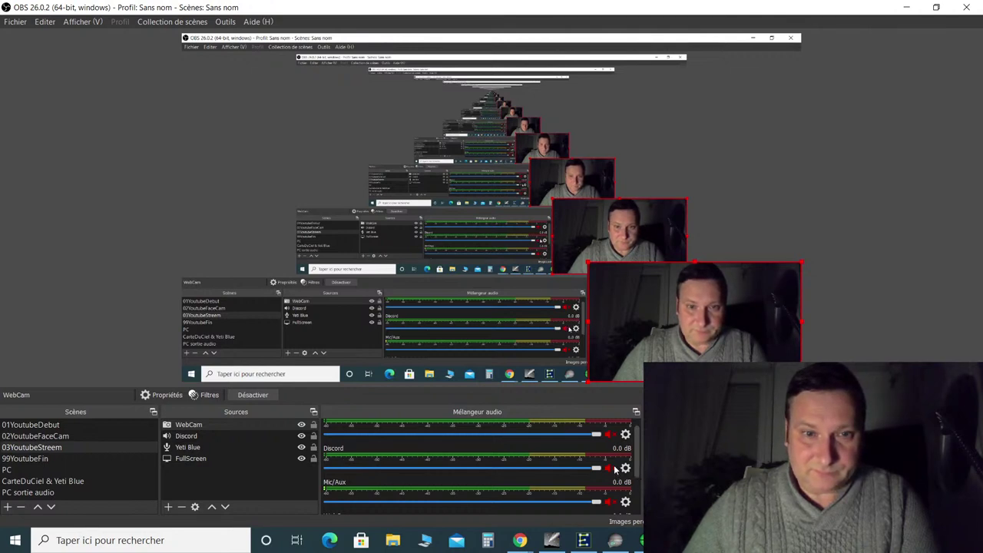
click(908, 8)
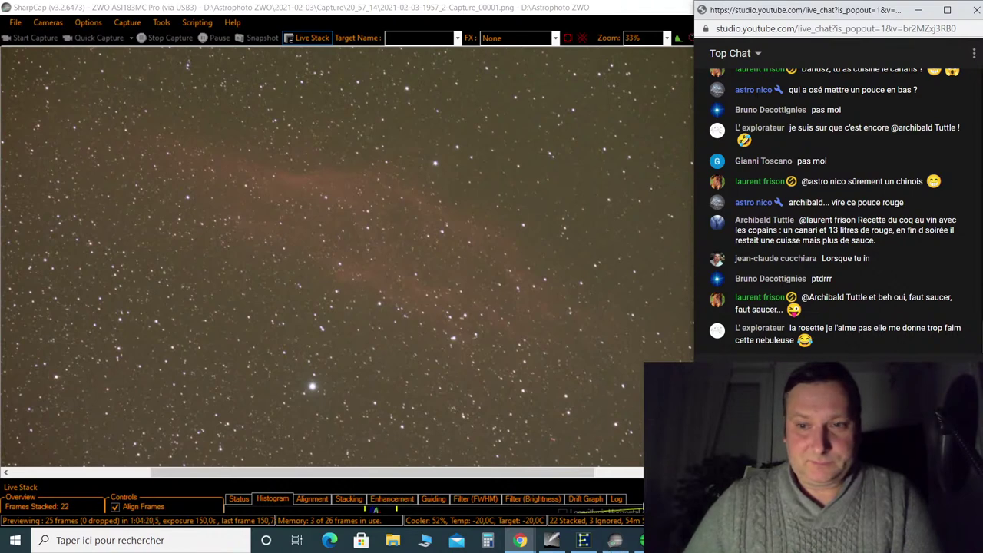
Collapse SharpCap's Camera Controls to expose the Display Histogram Stretch, and temporarily enlarge the Live Stack panel to show its full histogram
drag(264, 480, 271, 455)
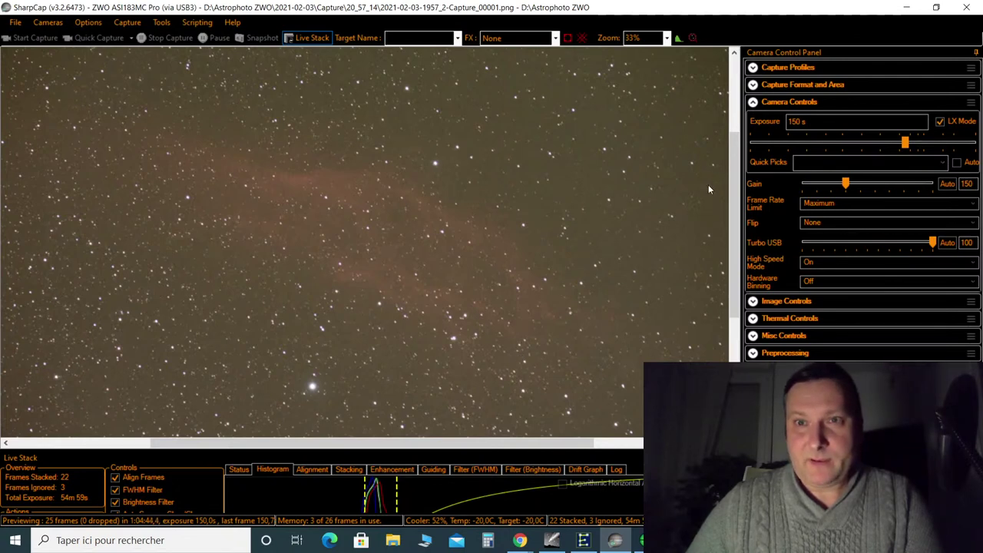
click(752, 103)
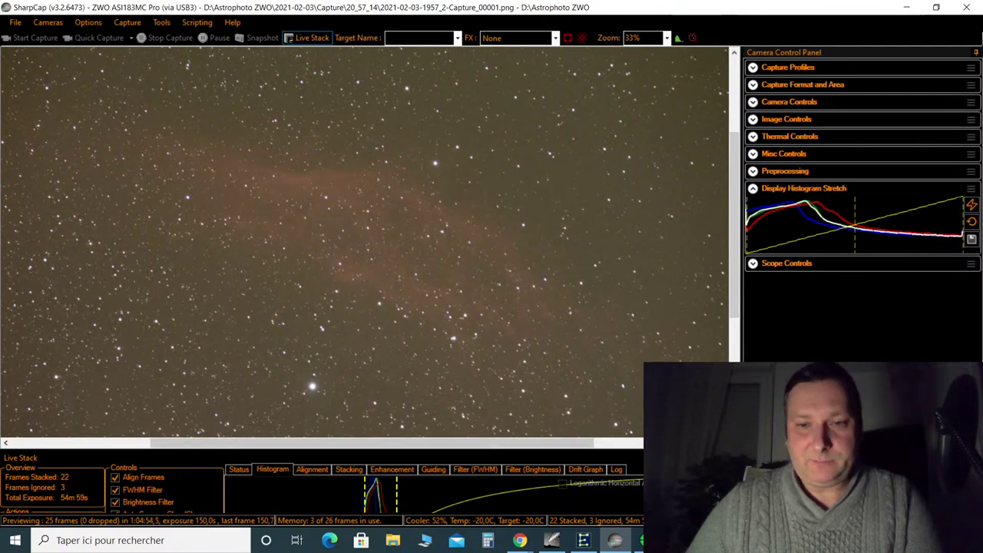
drag(663, 450, 663, 245)
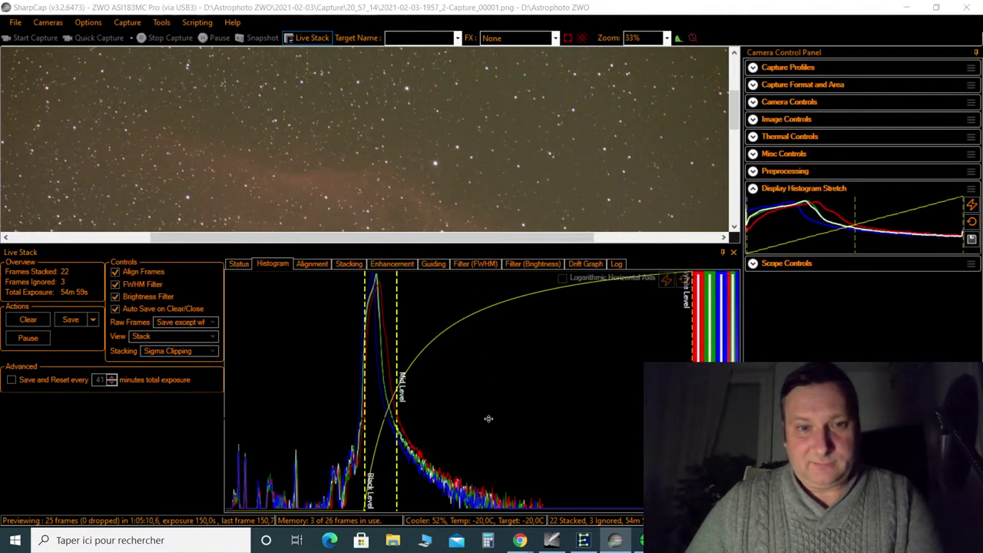
drag(488, 423, 489, 462)
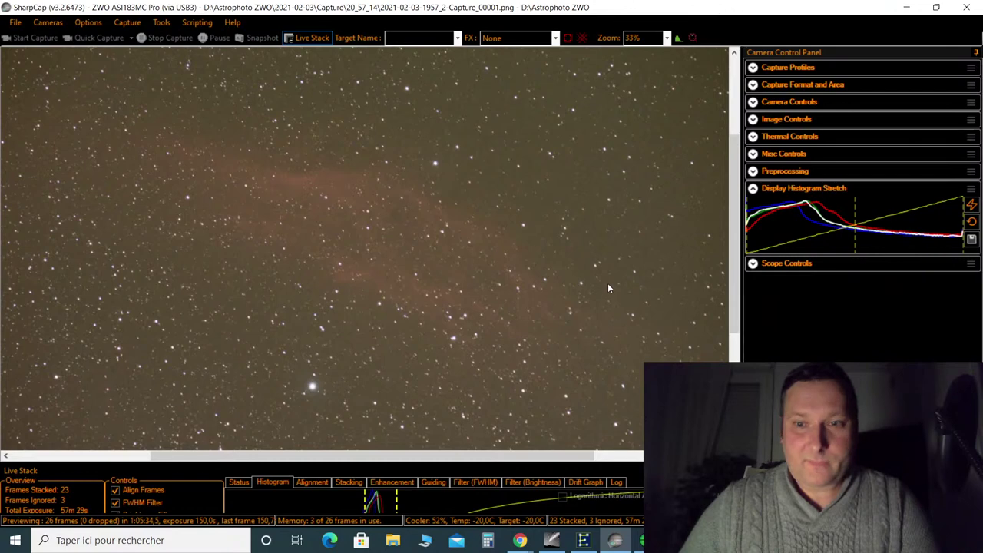
Bring the YouTube live chat pop-out back over SharpCap and read the latest viewer messages
mouse_move(520, 541)
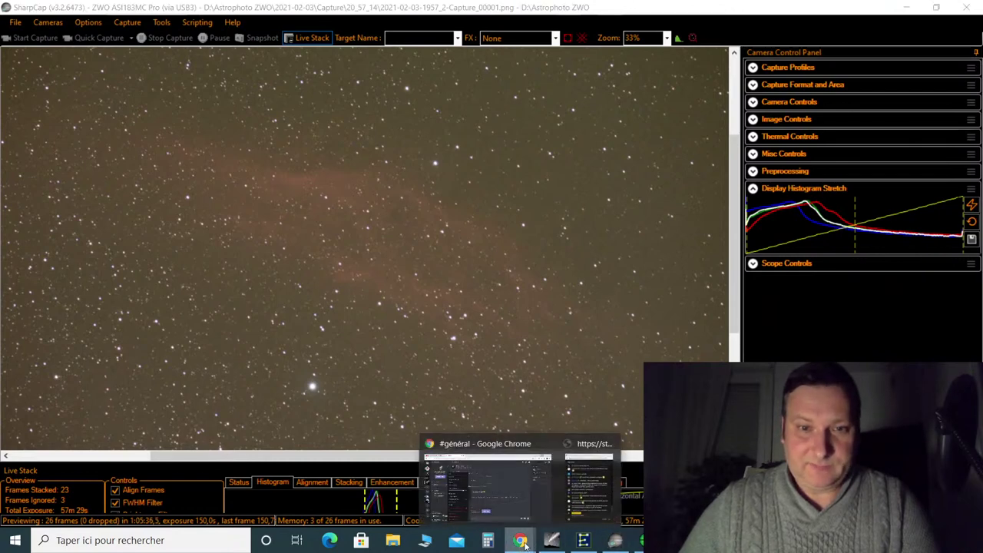
click(587, 491)
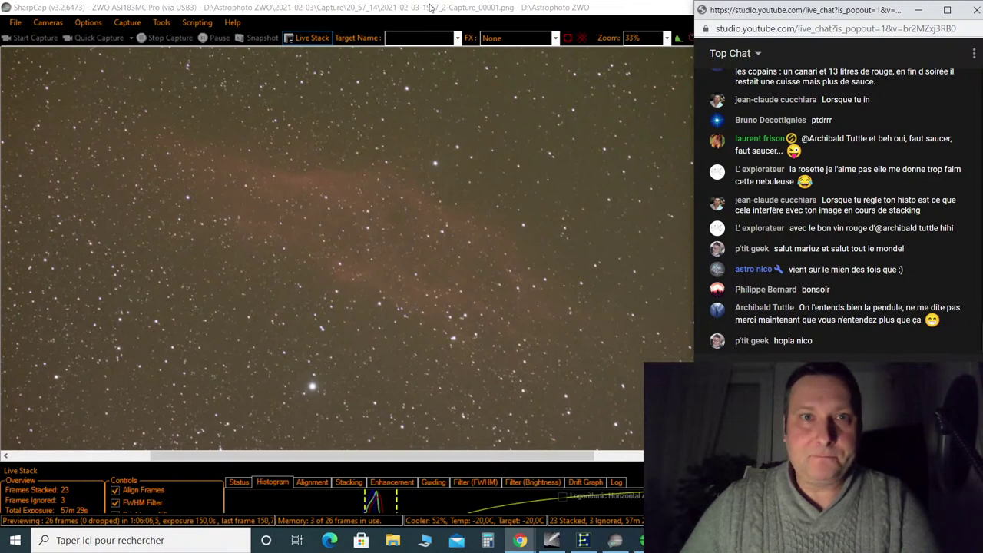
Switch to the Discord window in Chrome and disconnect from the DKastronomie server's Général voice channel
click(430, 7)
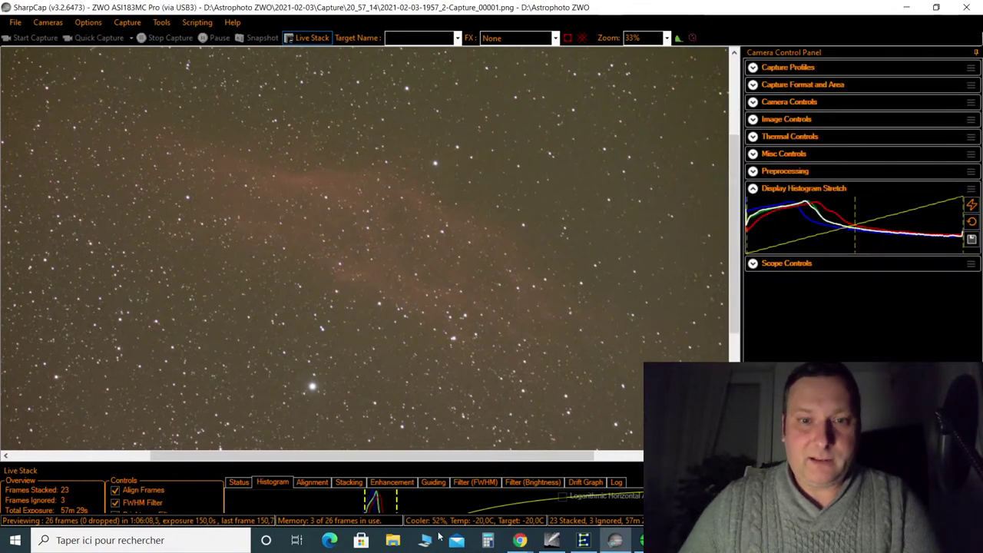
mouse_move(520, 539)
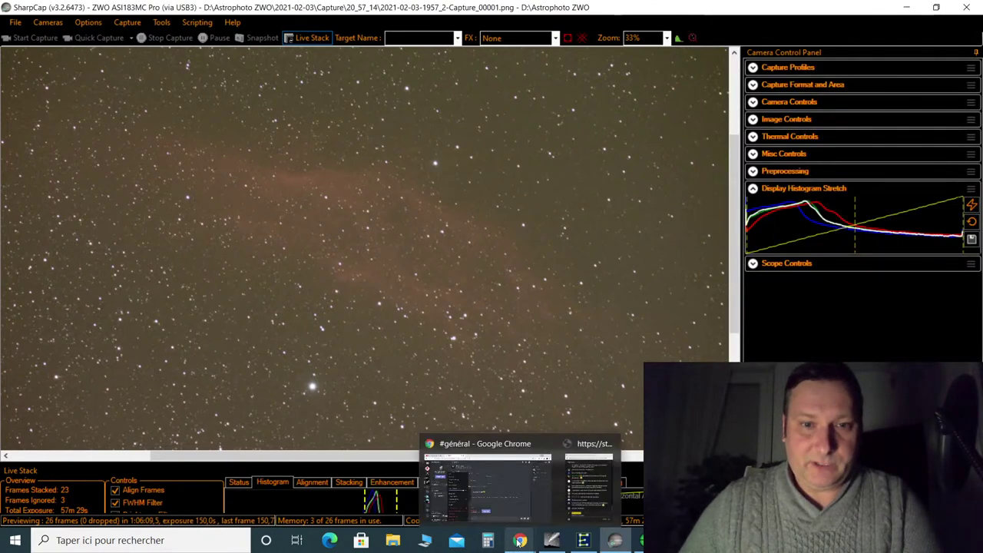
click(498, 502)
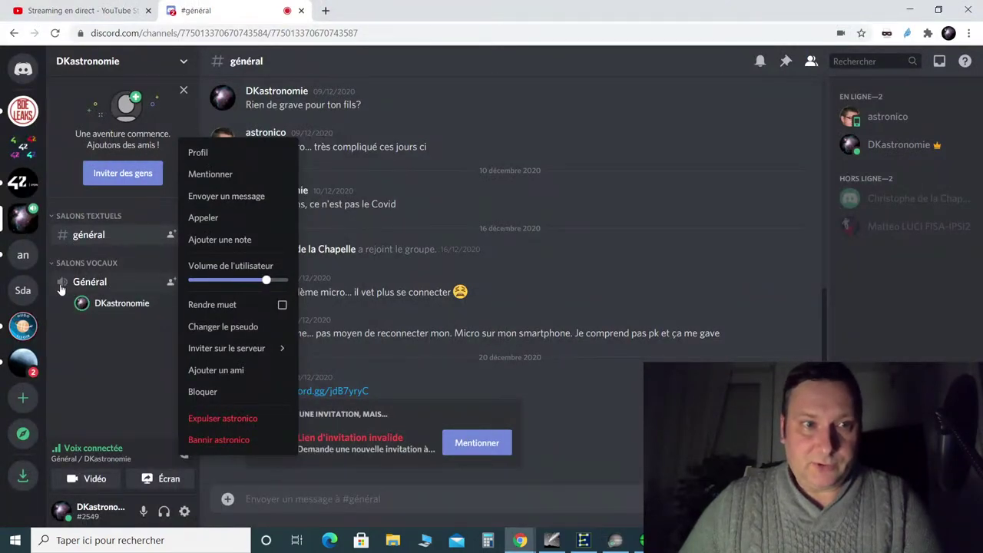
click(109, 450)
click(110, 452)
click(183, 453)
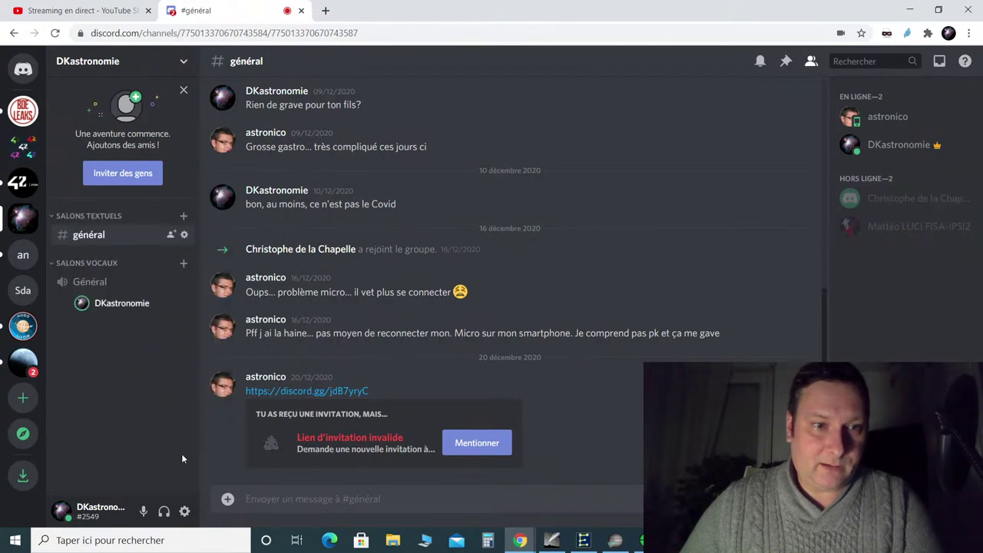
Open the astro nico Discord server and join its Général voice channel
click(23, 255)
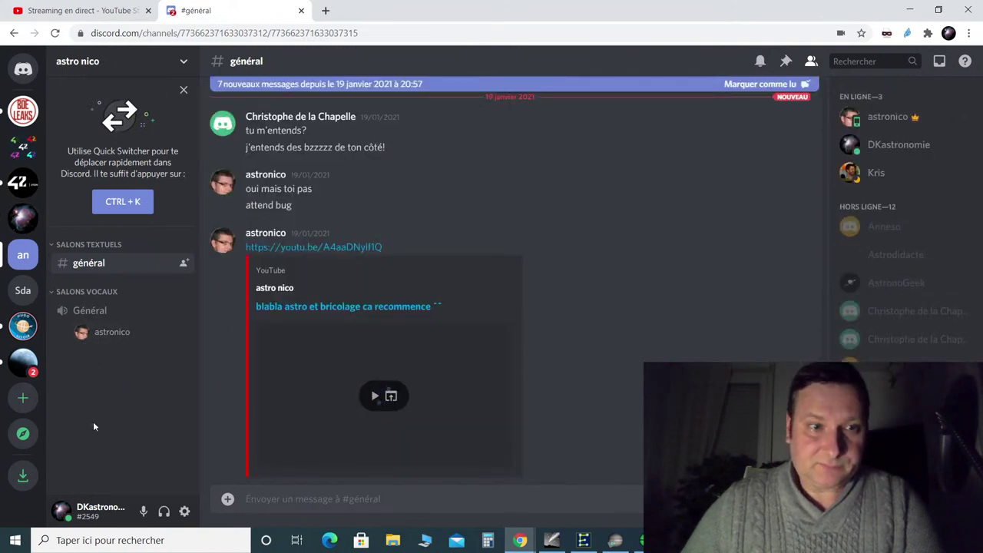
click(90, 312)
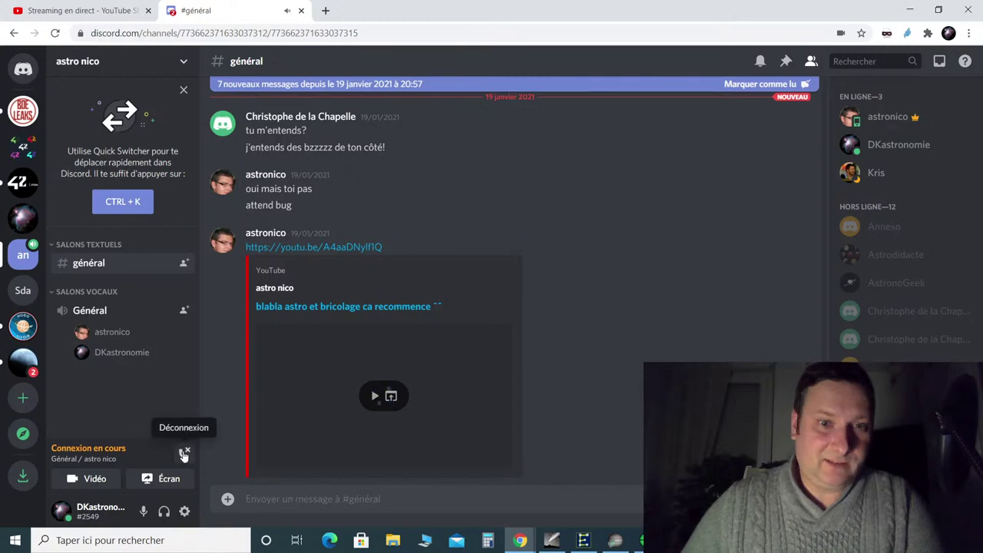
Return to SharpCap, bring the YouTube live chat pop-out over it, and narrow the chat window to uncover more of the image
click(614, 539)
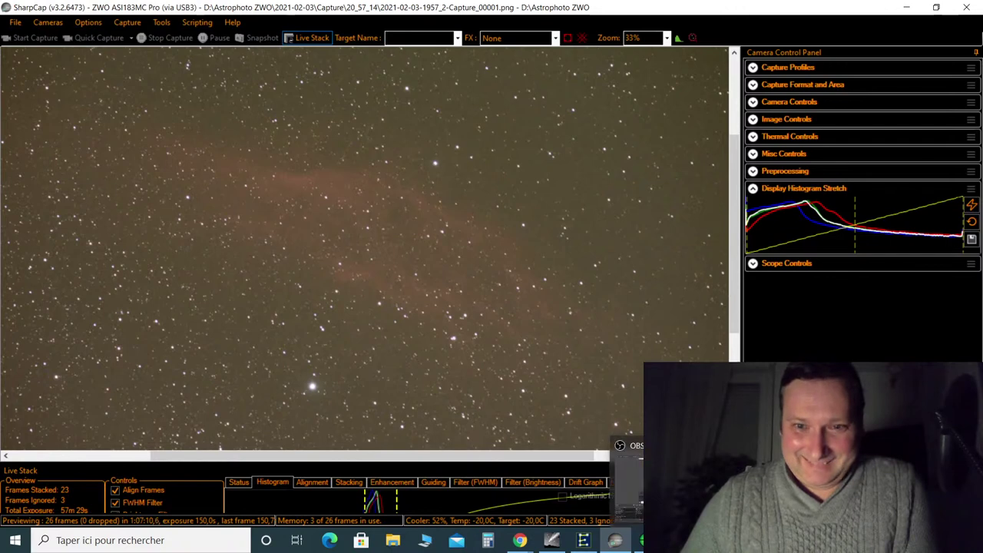
mouse_move(522, 541)
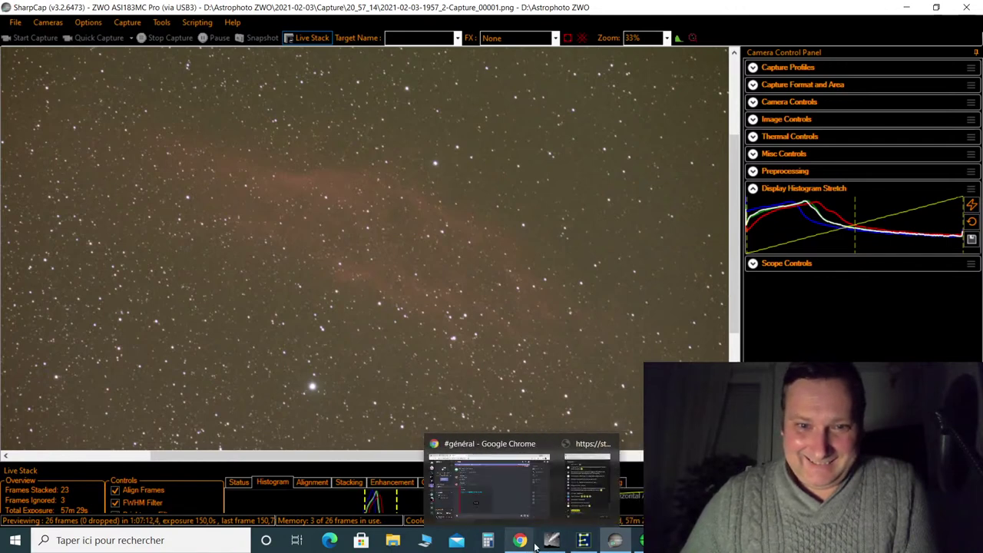
click(591, 491)
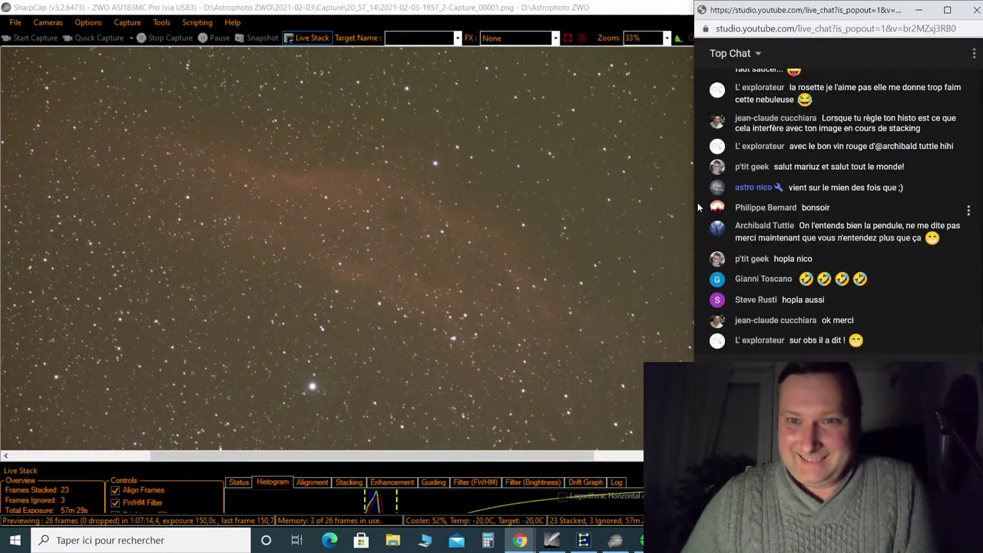
drag(690, 188, 730, 190)
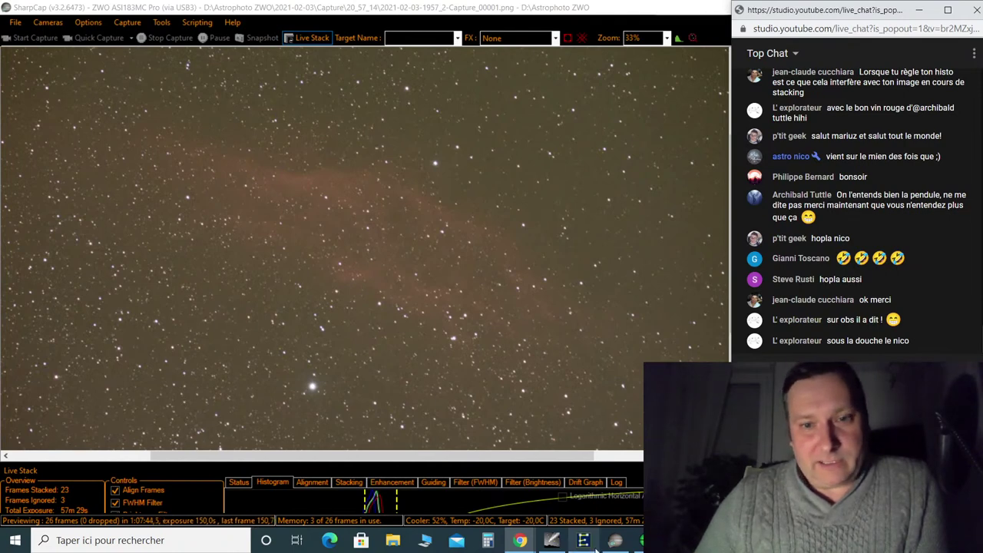
Switch to Cartes du Ciel and explore the sky from Orion up through Gémeaux to the M 36, M 37 and M 38 area
click(549, 544)
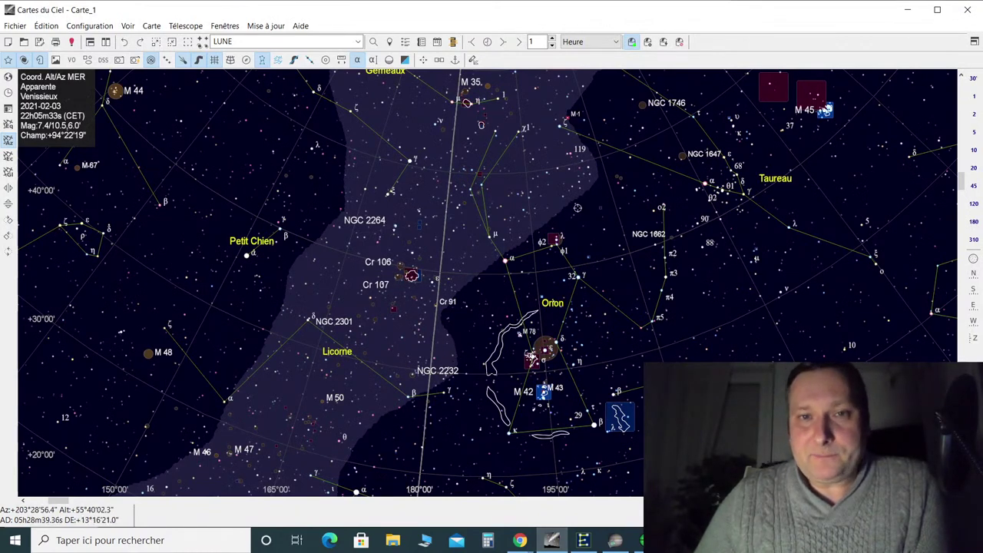
scroll(579, 211, down, 1)
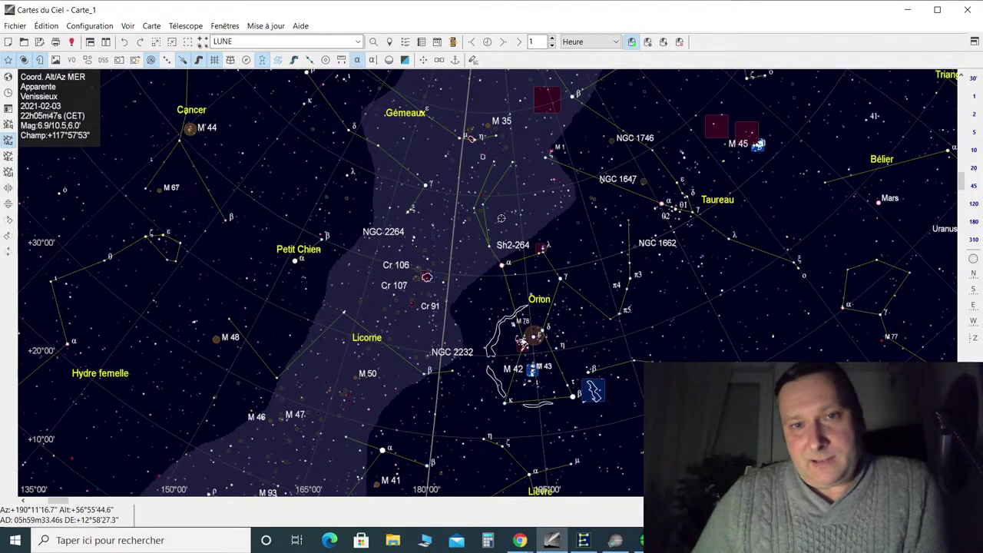
drag(506, 217, 516, 238)
scroll(516, 238, up, 1)
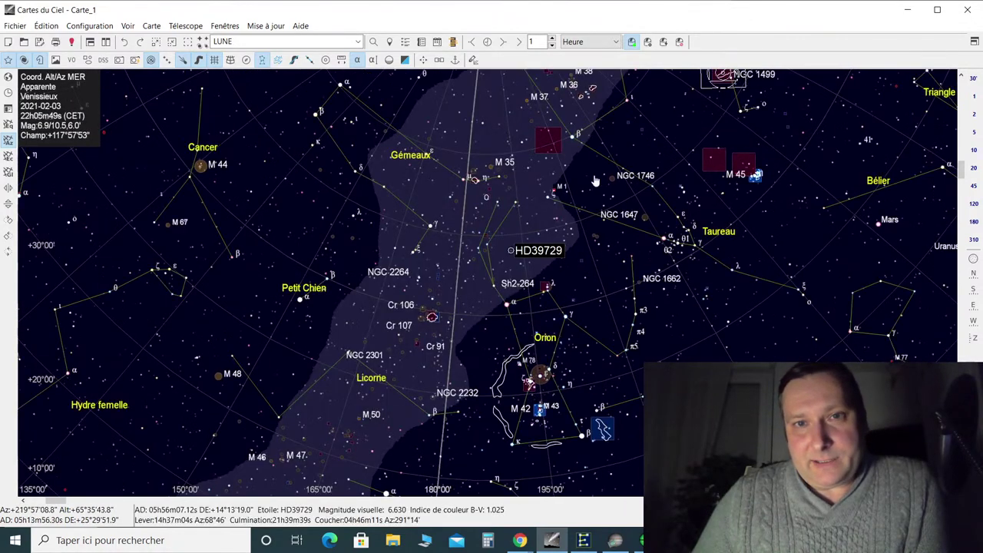
scroll(548, 233, down, 1)
scroll(582, 229, up, 1)
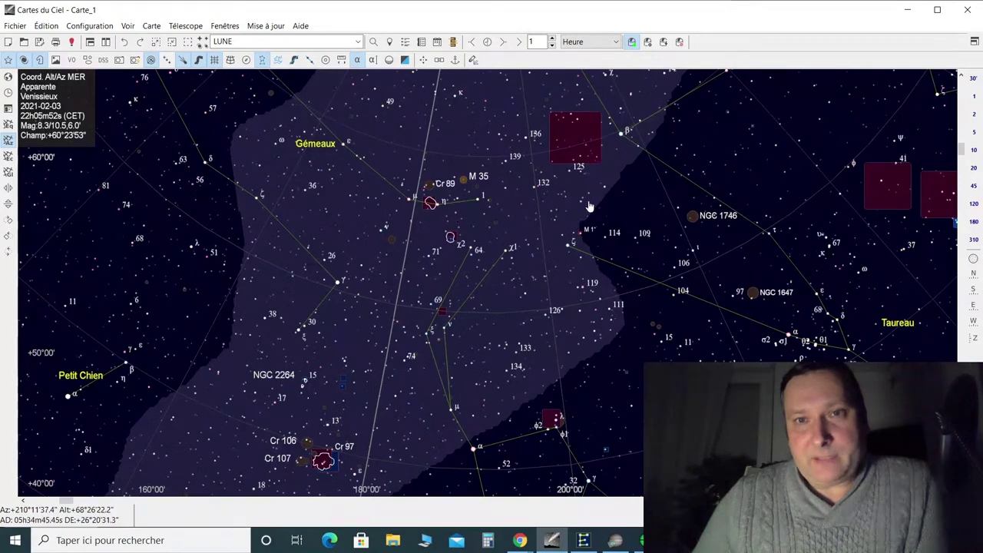
key(Up)
key(Page_Up)
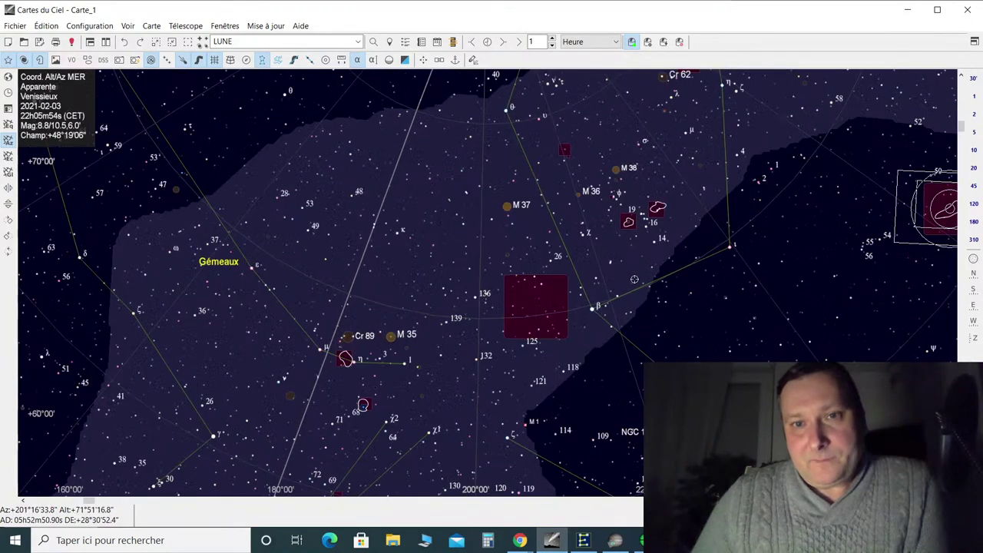
click(599, 243)
key(Up)
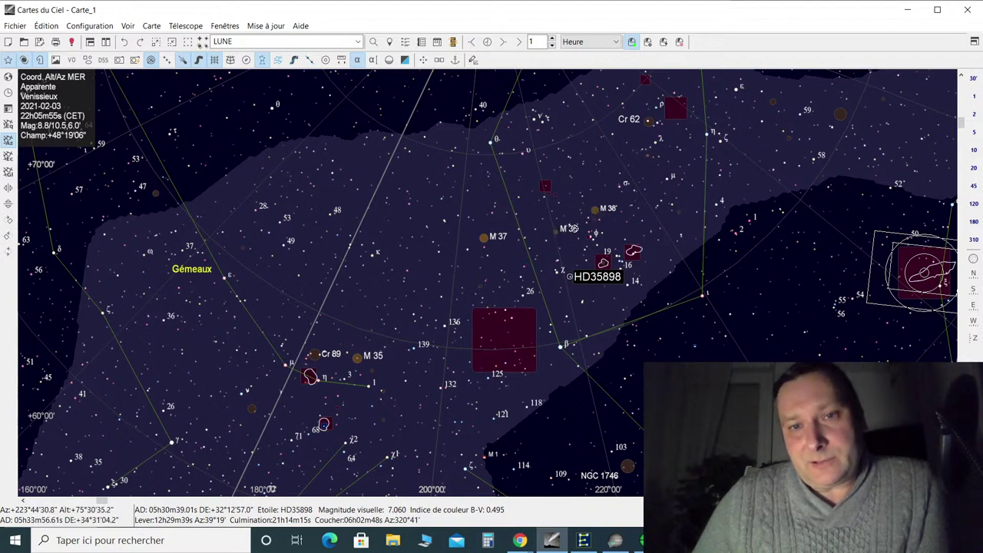
Examine the M 36, M 37 and M 38 clusters and the nearby IC 410 and IC 405 nebulae on the chart
scroll(597, 211, up, 4)
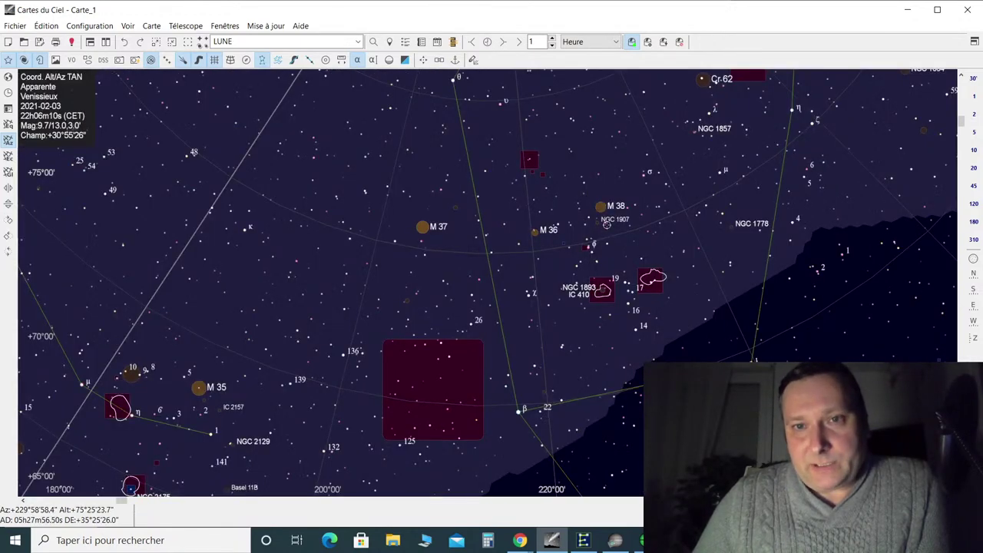
scroll(621, 228, up, 2)
scroll(625, 246, up, 5)
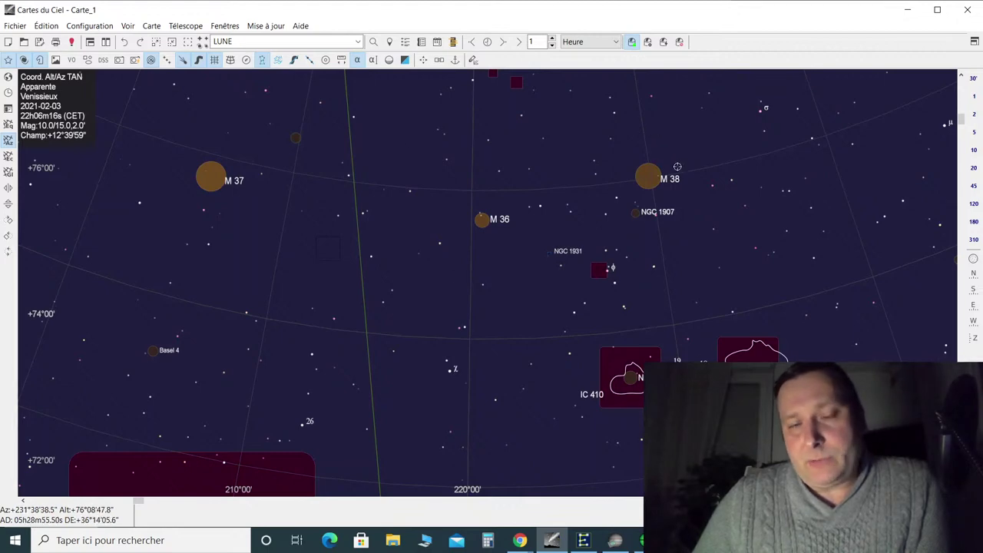
scroll(631, 260, down, 2)
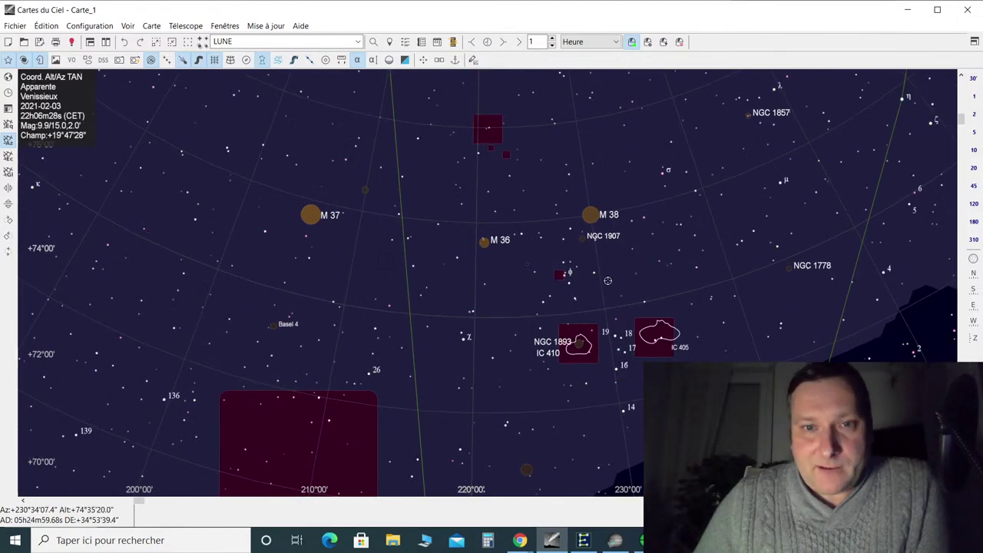
scroll(630, 260, down, 3)
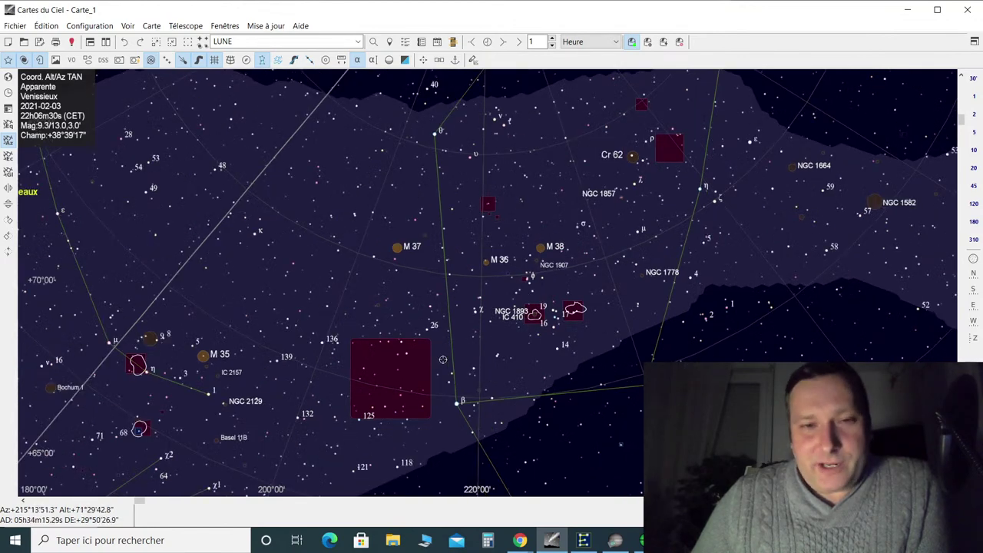
drag(442, 359, 456, 341)
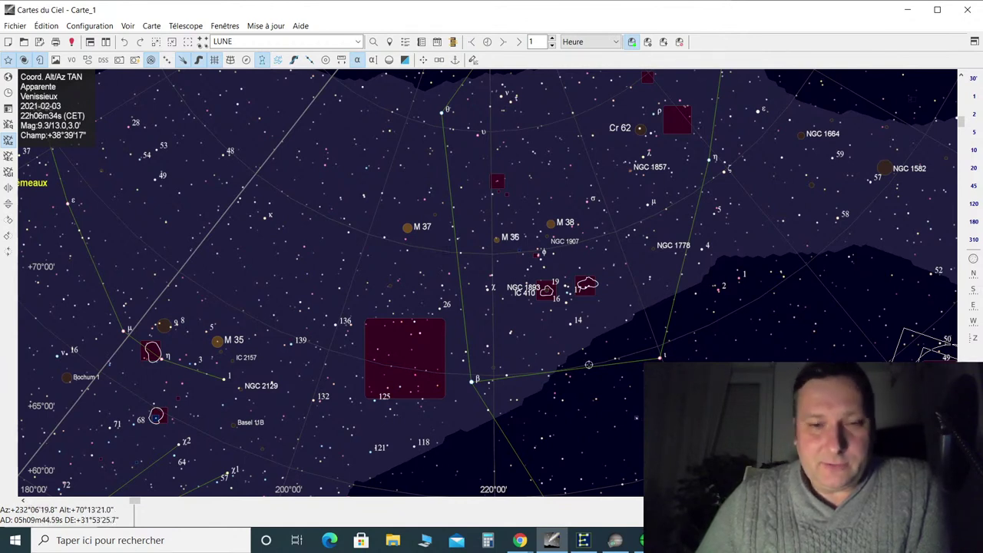
Follow the chart from M 35 down past Sh2-264 to the main figure of Orion
click(298, 367)
scroll(430, 281, down, 2)
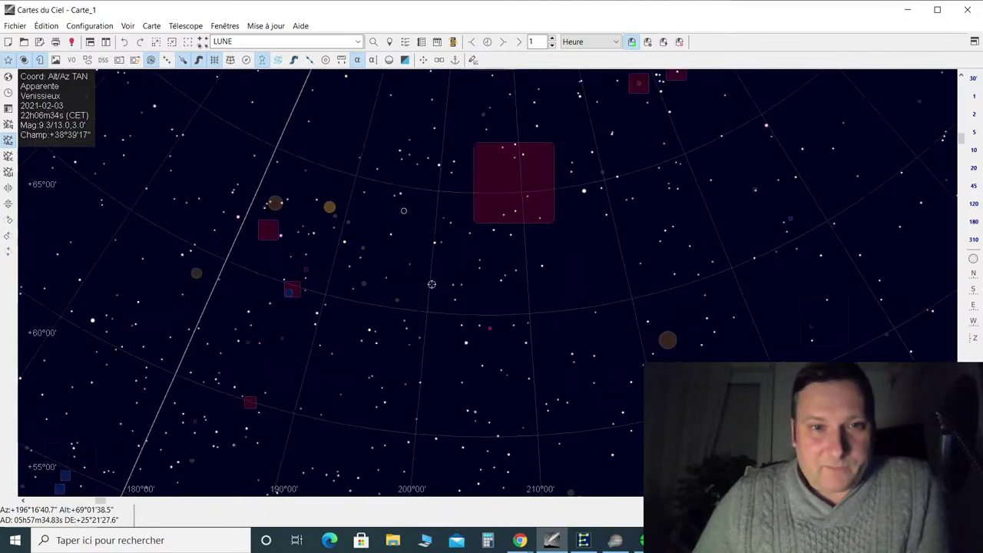
drag(441, 374, 485, 179)
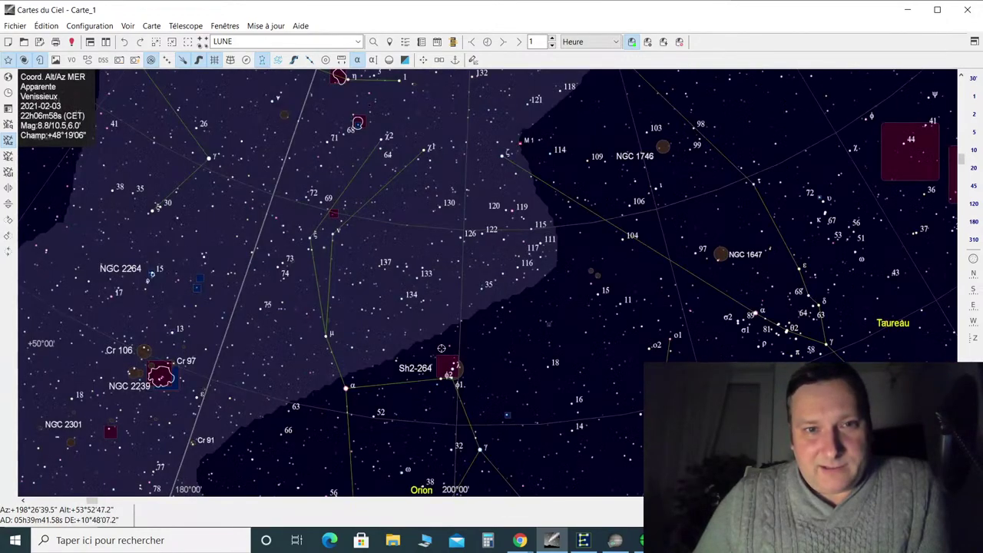
drag(456, 345, 467, 177)
drag(489, 307, 494, 185)
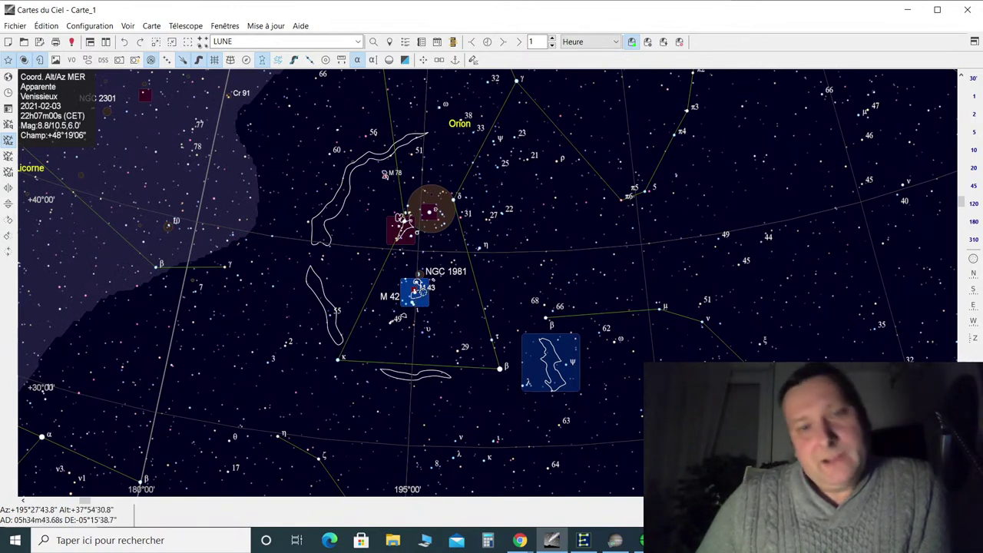
Examine the M 42 region with M 43 and NGC 1980 up close, then return to the wider Orion view
scroll(420, 308, up, 2)
scroll(420, 320, up, 1)
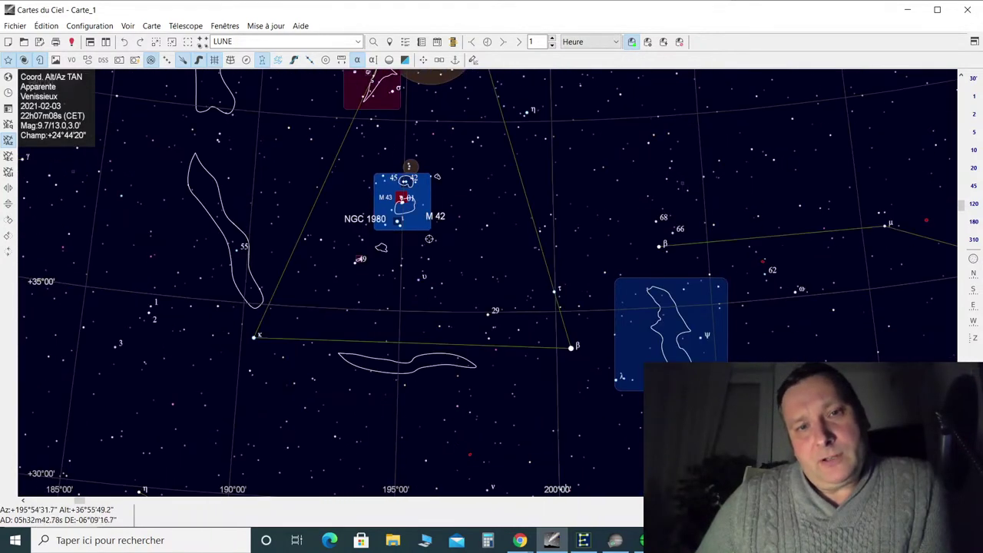
drag(414, 223, 466, 276)
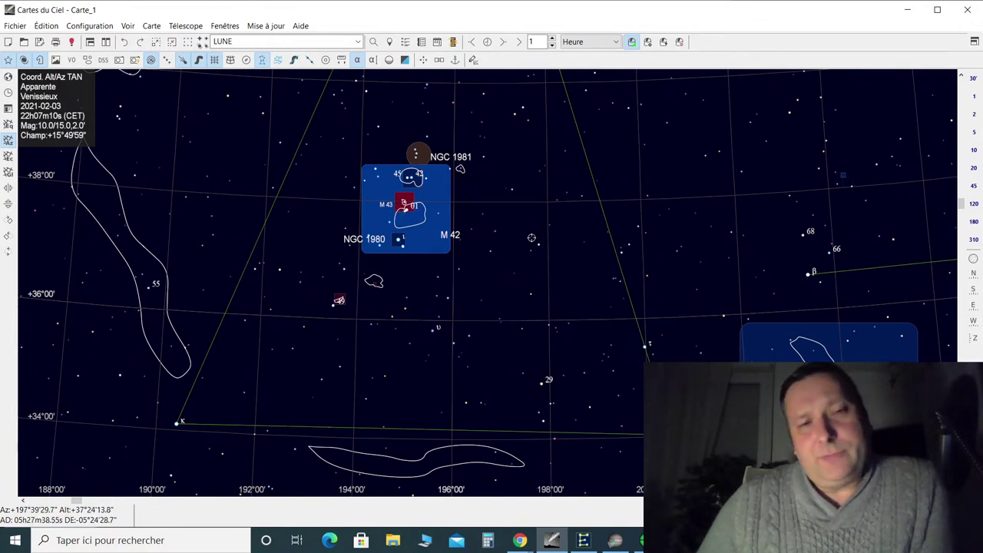
scroll(520, 287, down, 3)
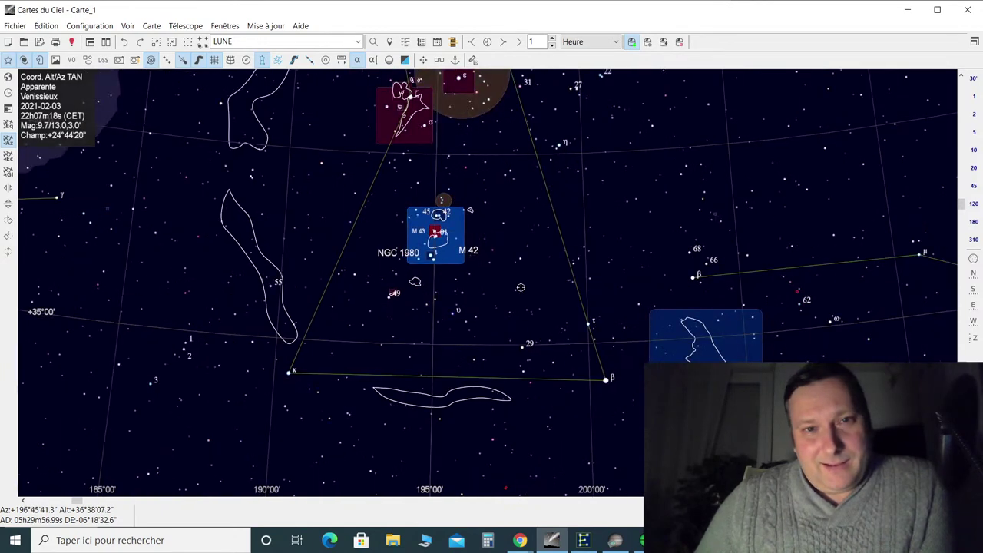
middle_click(424, 242)
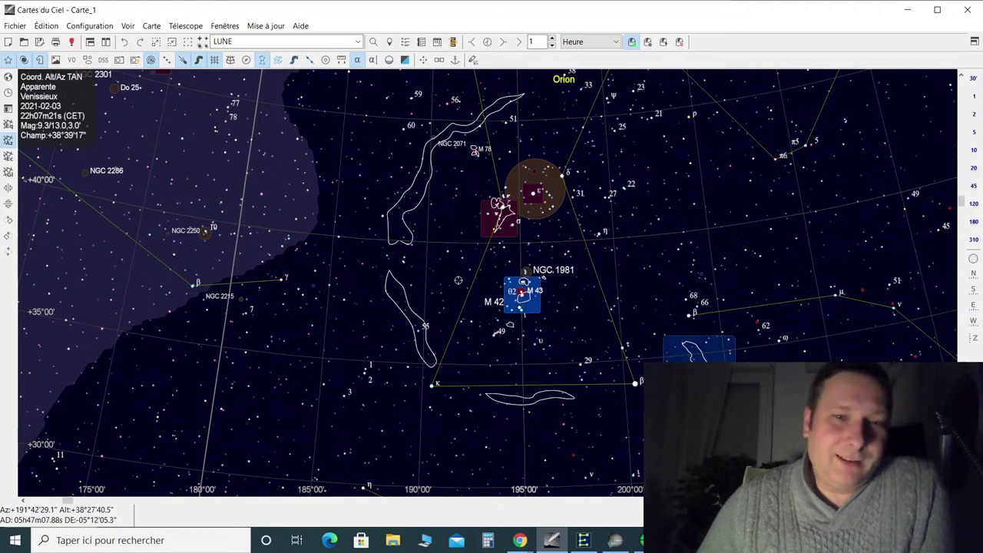
scroll(458, 270, down, 1)
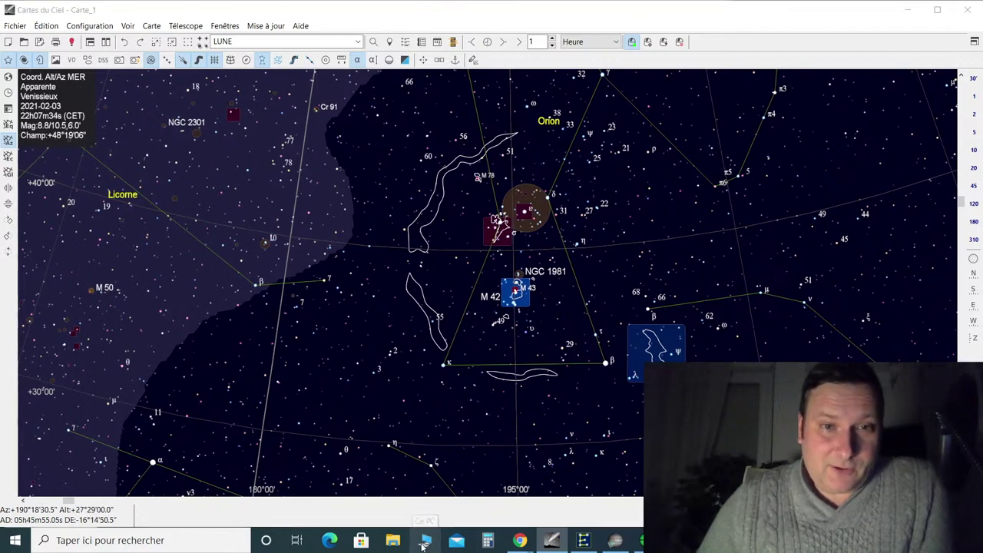
Switch to File Explorer, check the 2021-02-01 folder in Astrophoto ZWO on Data (D:), and open the 2021-02-03 folder instead
click(422, 542)
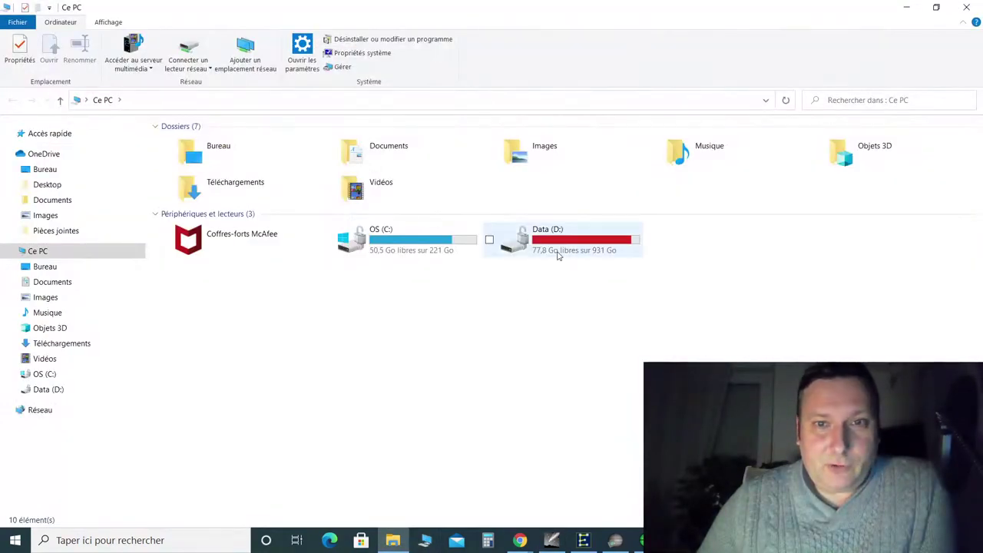
double_click(551, 248)
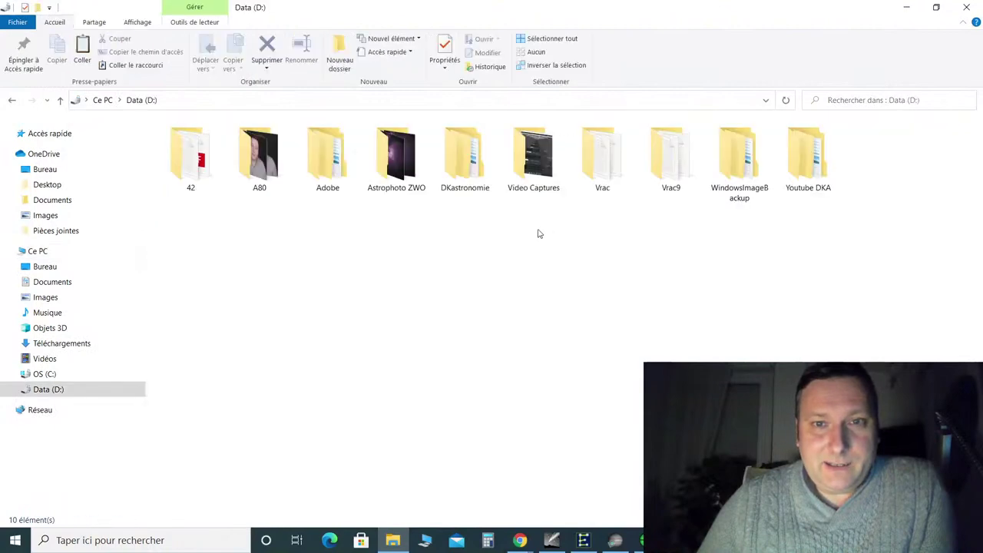
double_click(389, 169)
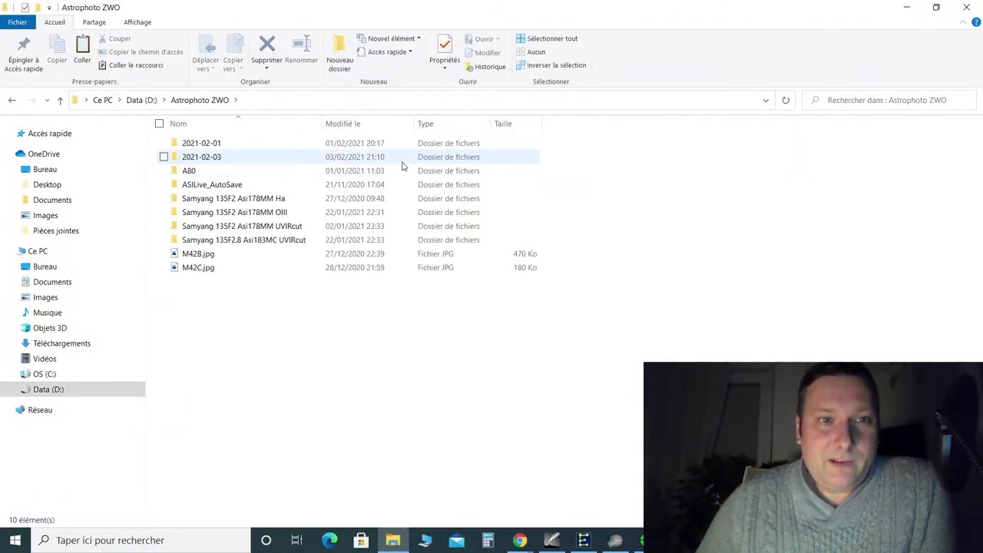
double_click(215, 148)
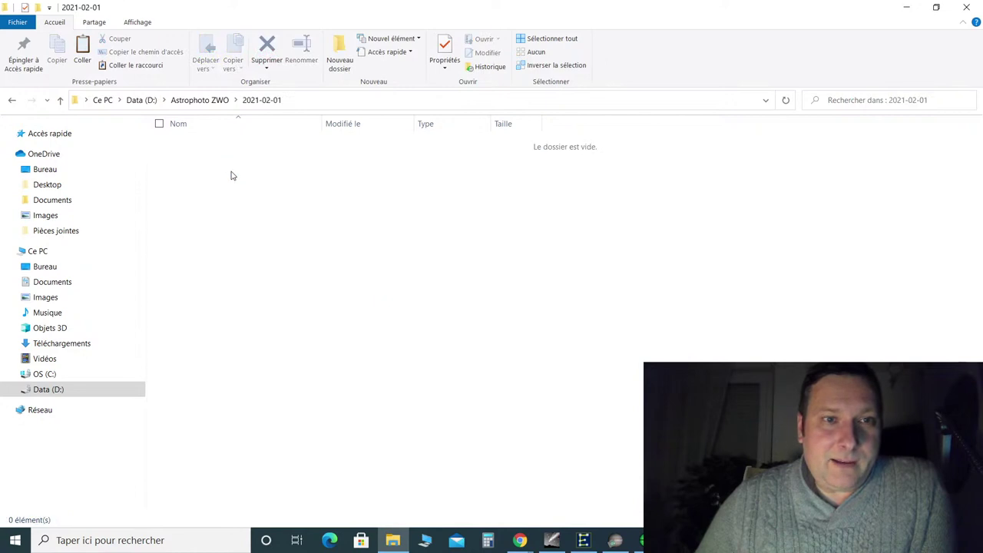
click(202, 100)
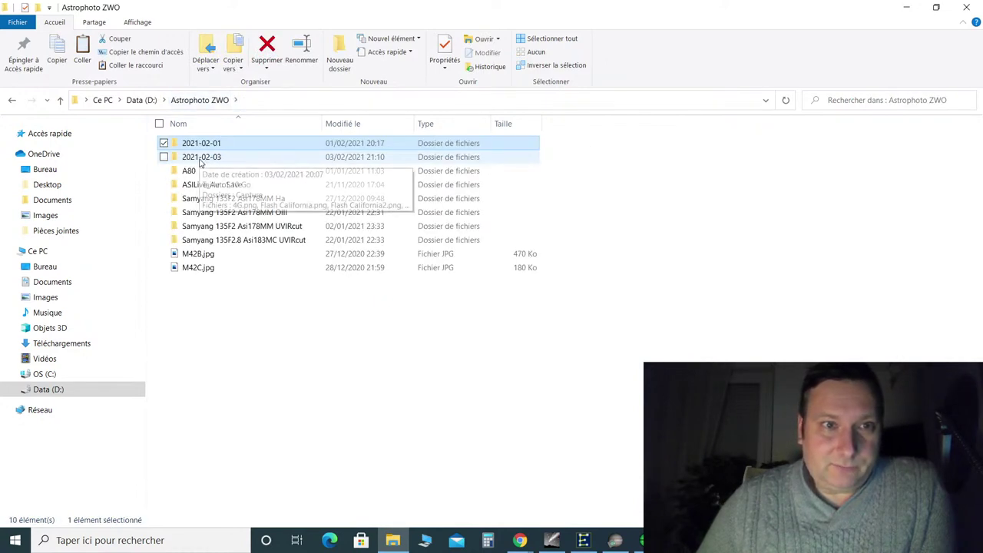
double_click(203, 160)
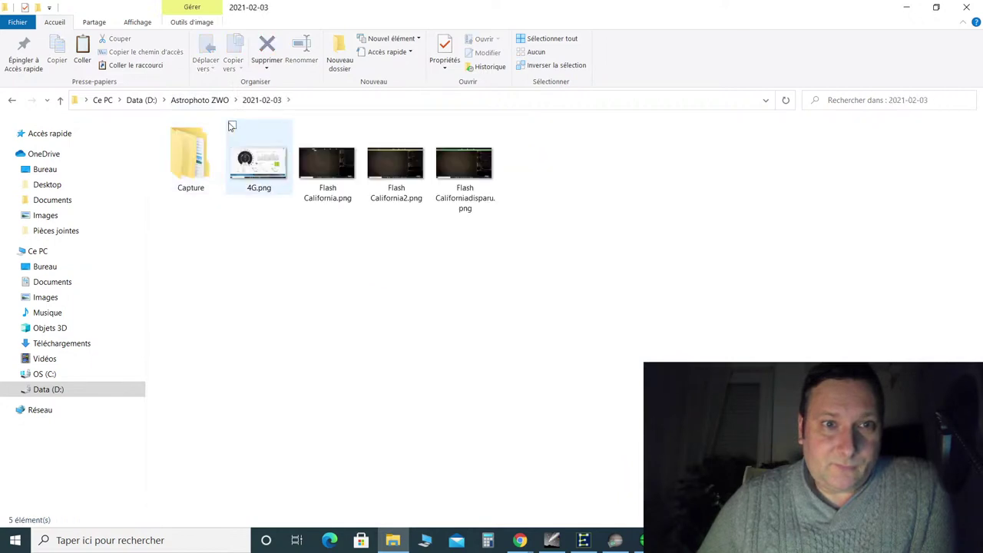
Open the rawframes folder of 23_18_02 M42 Trapeze, inside Samyang 135F2.8 Asi183MC UVIRcut's 2021-01-19 folder in Astrophoto ZWO
click(220, 104)
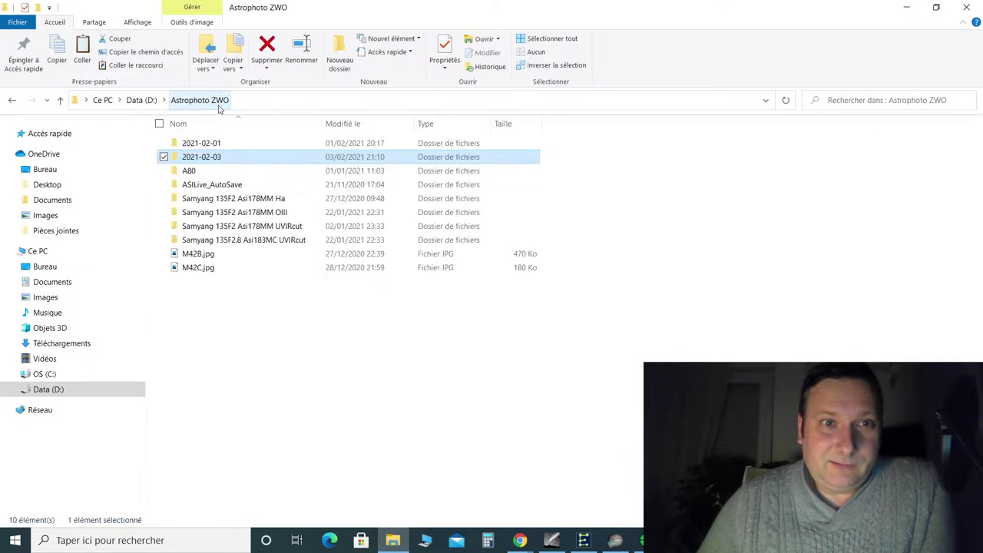
click(236, 240)
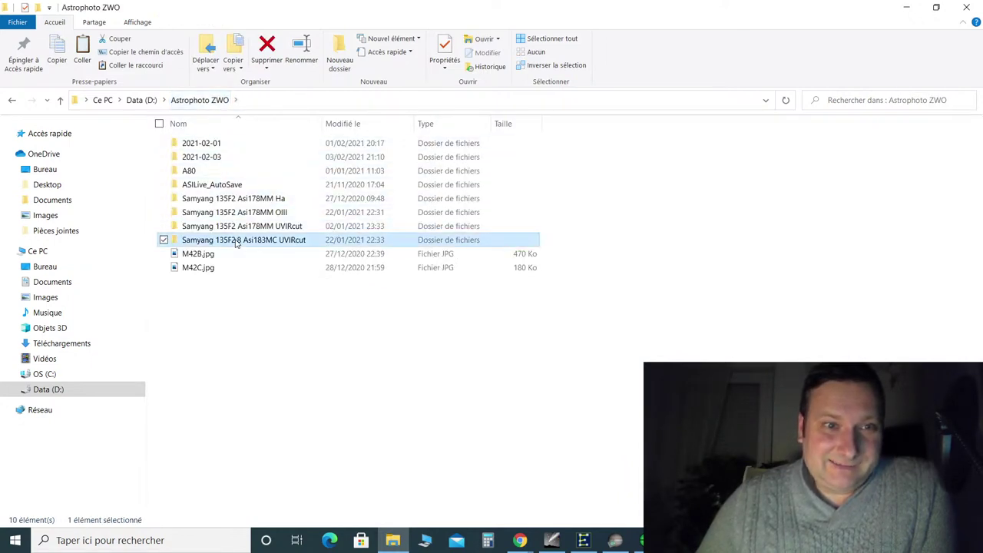
double_click(237, 240)
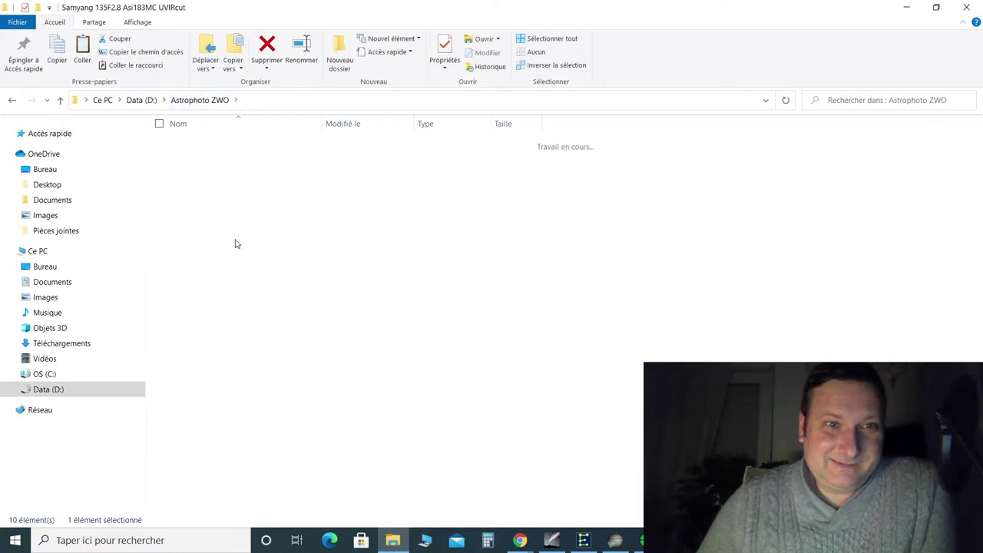
double_click(216, 145)
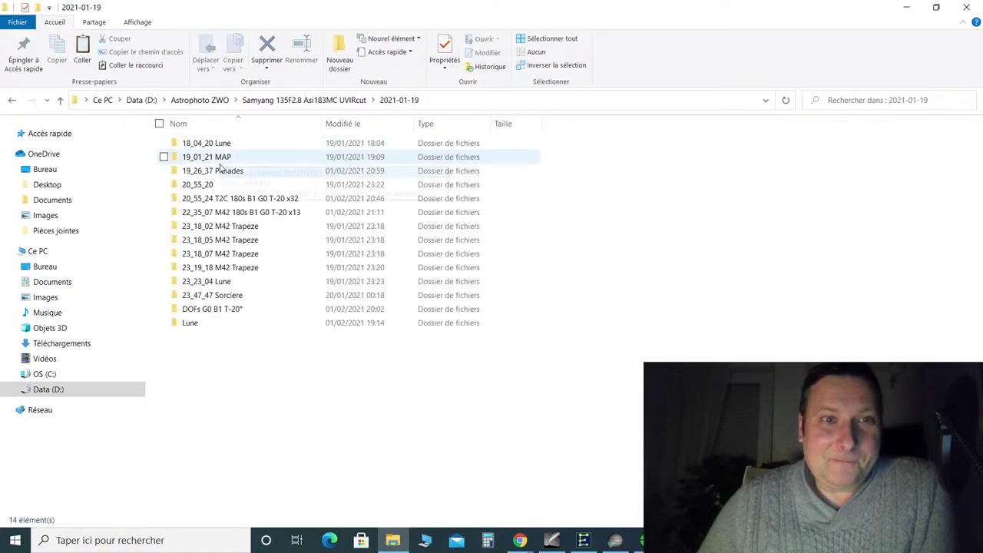
double_click(232, 227)
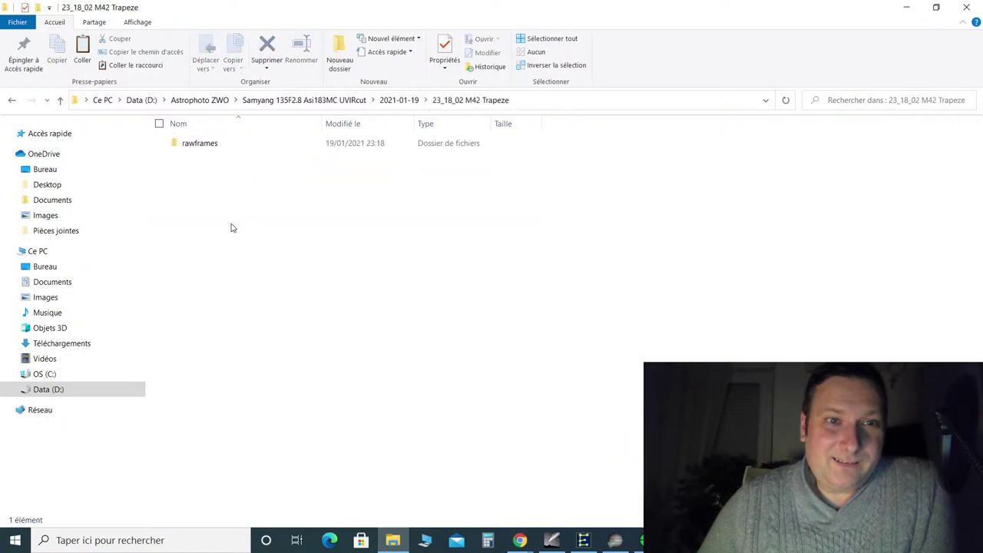
double_click(204, 143)
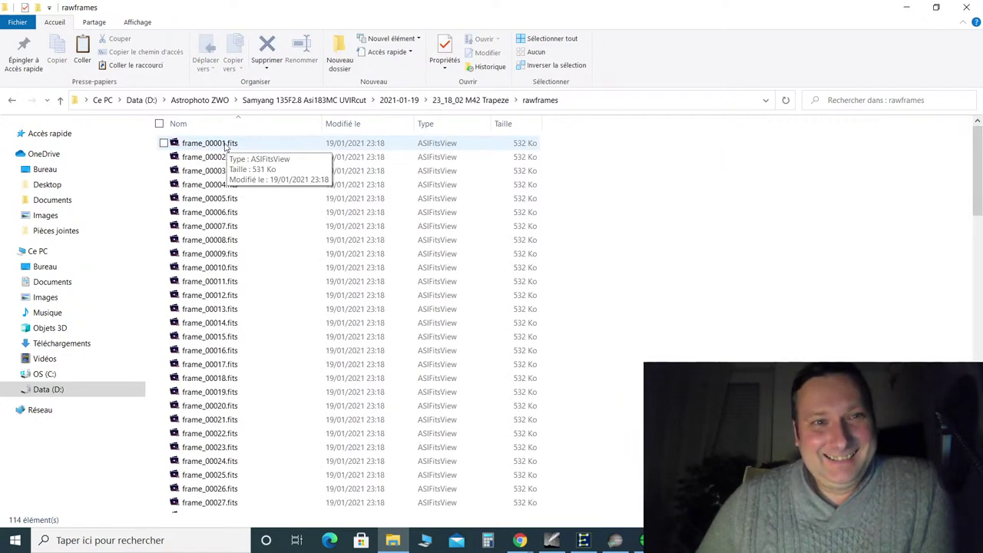
Open frame_00001.fits in ASIFitsView, examine the Trapezium's bright stars up close, and close the frame
double_click(226, 146)
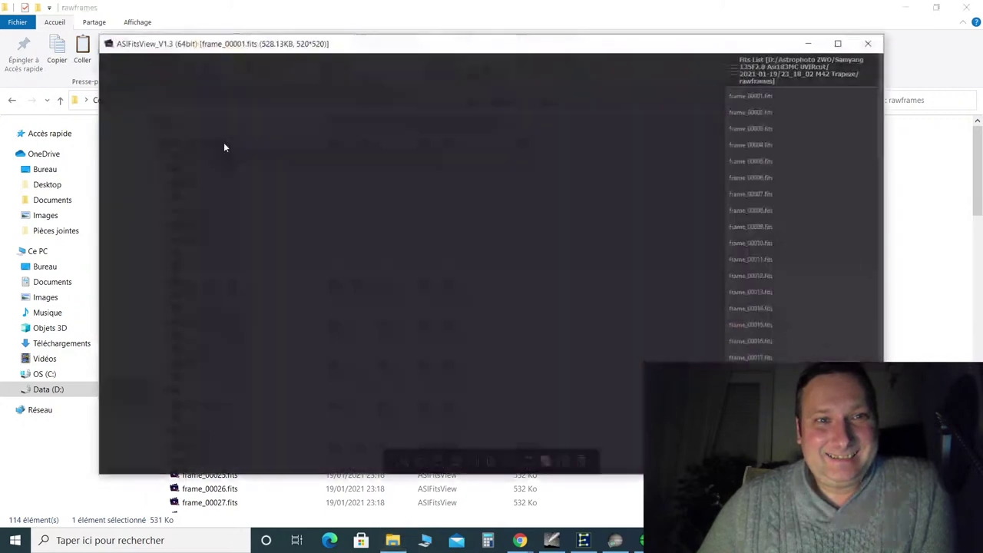
scroll(503, 303, up, 6)
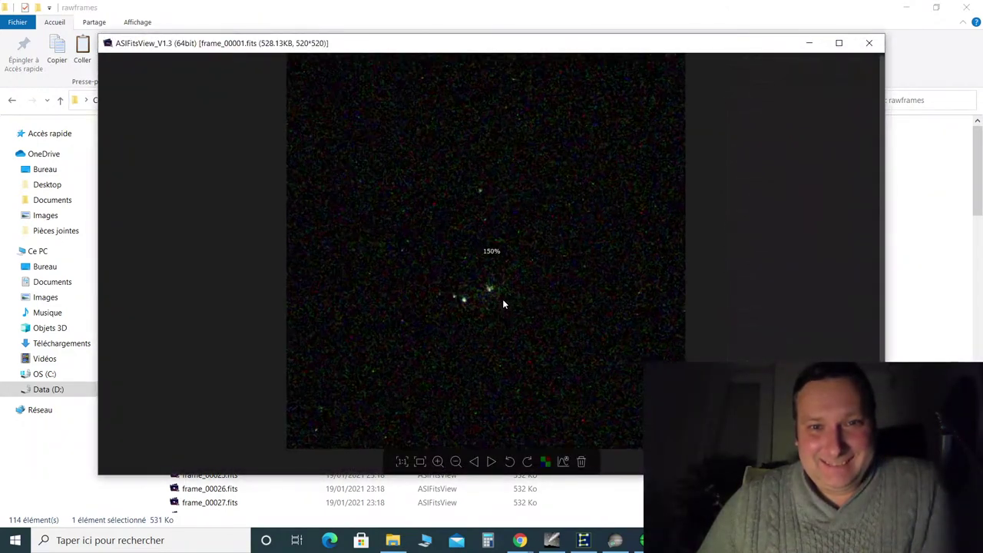
scroll(512, 333, up, 4)
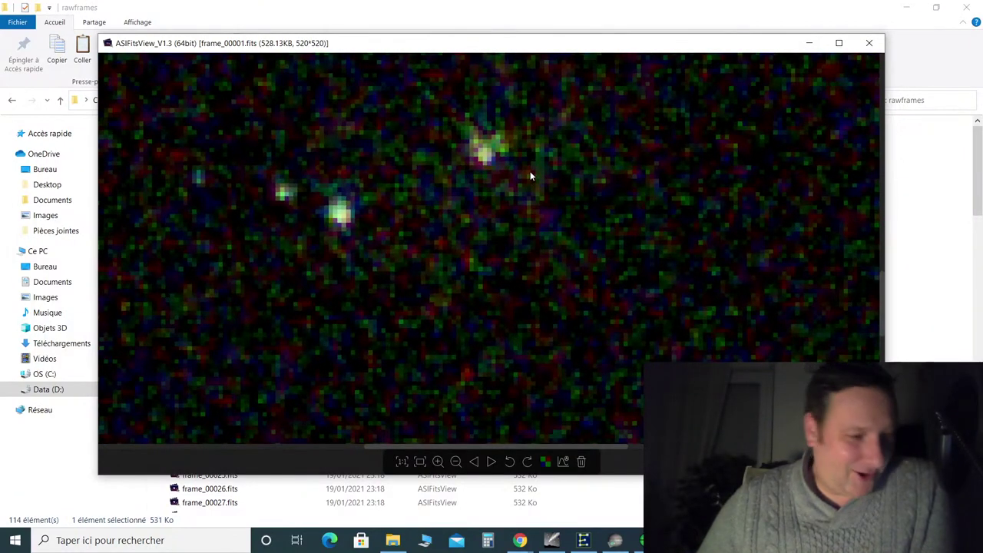
drag(536, 161, 516, 266)
scroll(545, 324, up, 1)
scroll(546, 329, up, 1)
drag(501, 324, 668, 344)
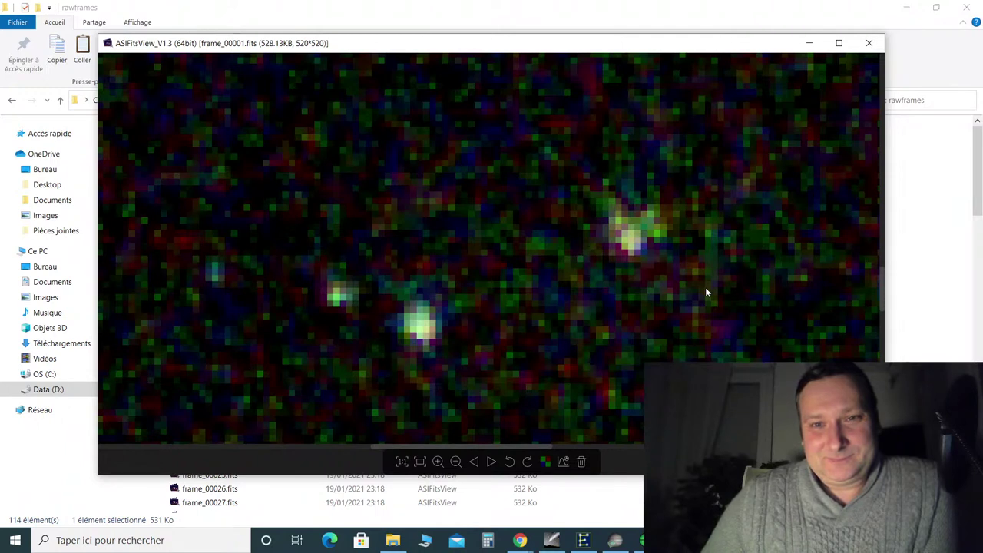
mouse_move(842, 256)
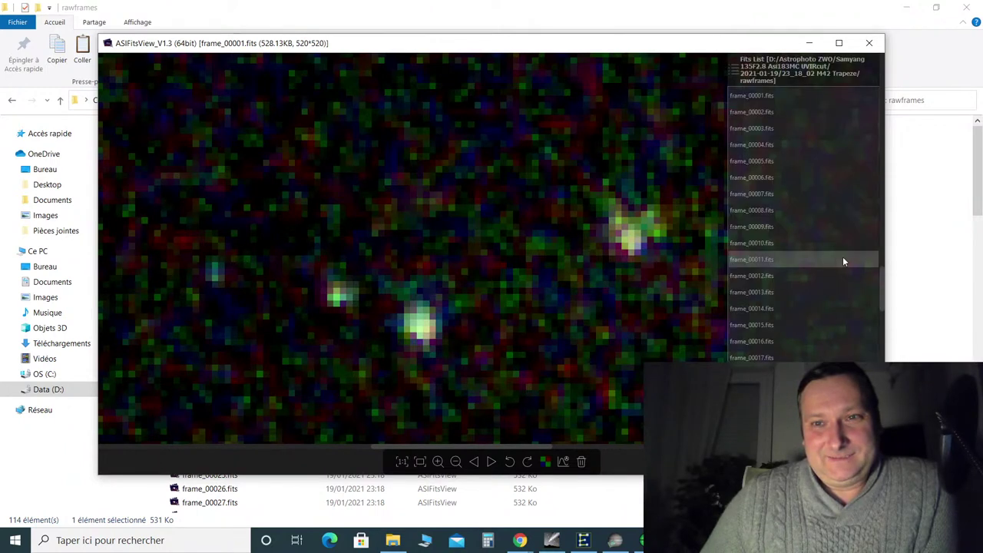
scroll(628, 324, up, 2)
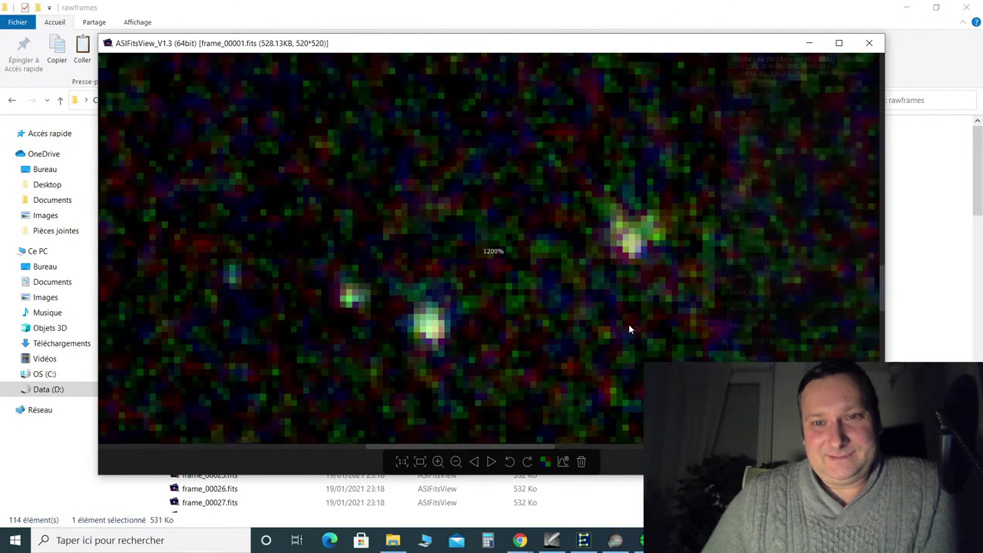
drag(621, 316, 575, 315)
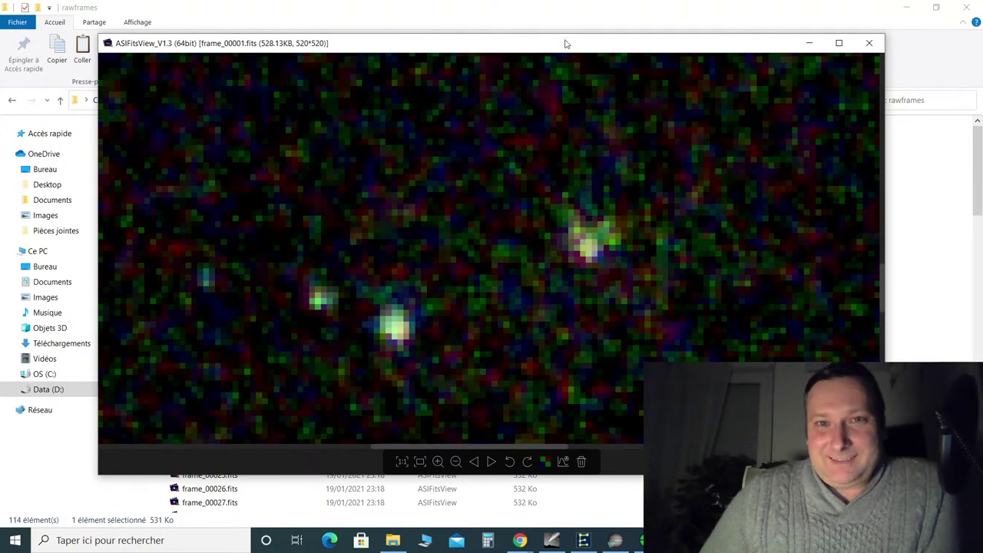
drag(565, 44, 801, 201)
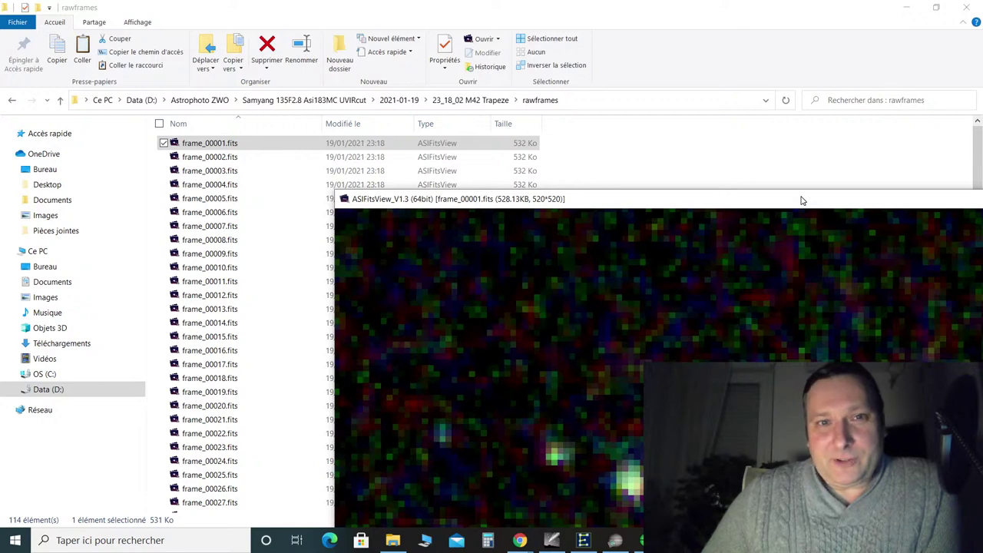
drag(800, 200, 618, 49)
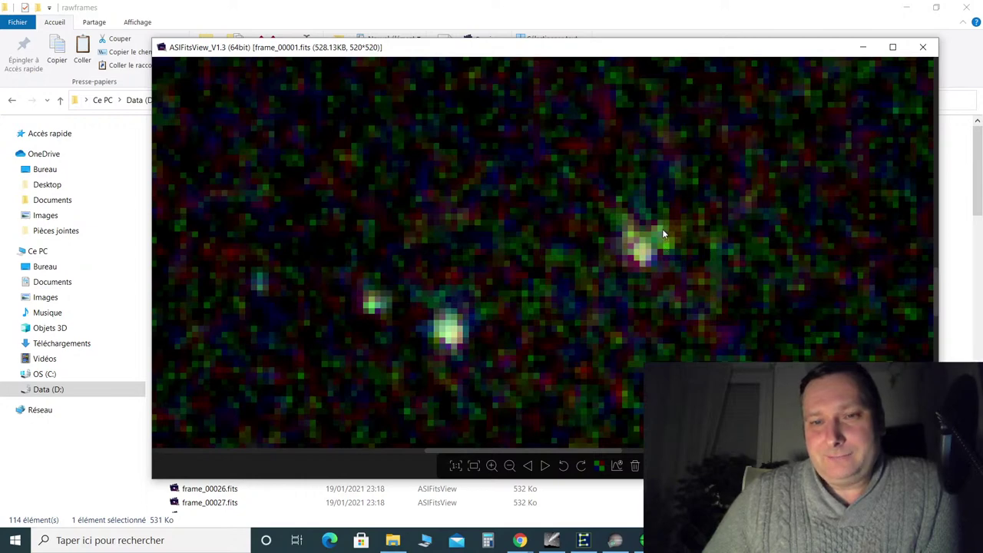
click(922, 47)
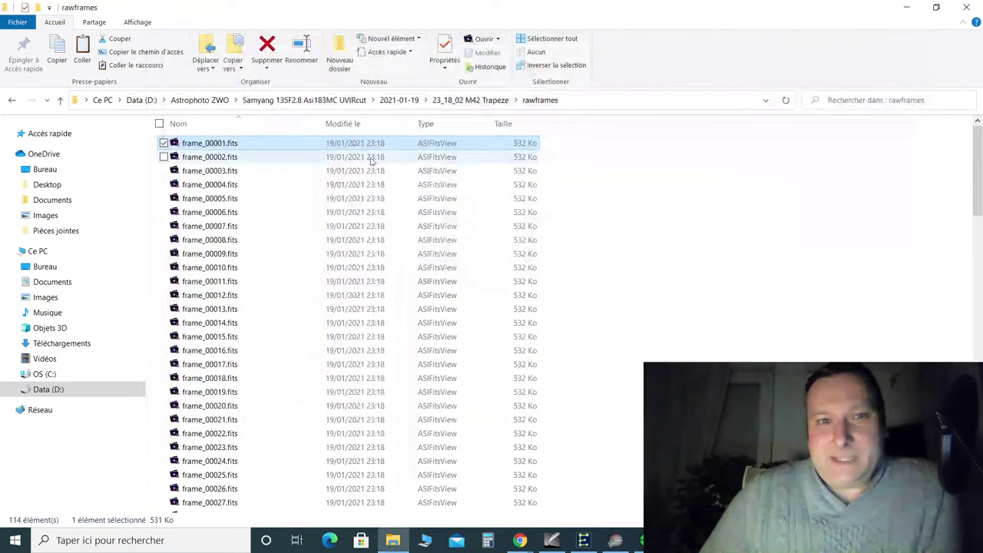
Open frame_00002.fits, compare the magnified stars across the earlier and following frames of the sequence, and close the viewer
click(243, 157)
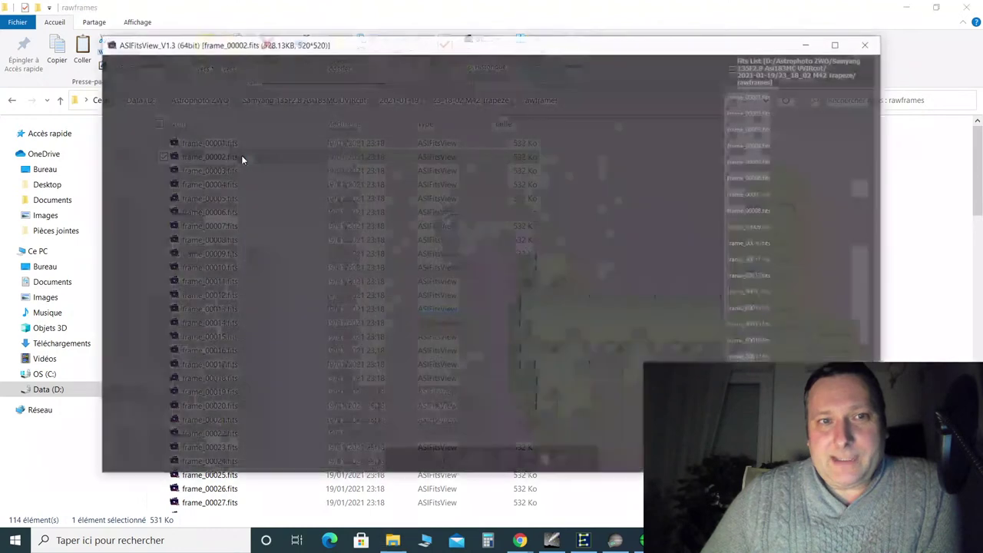
scroll(525, 291, up, 5)
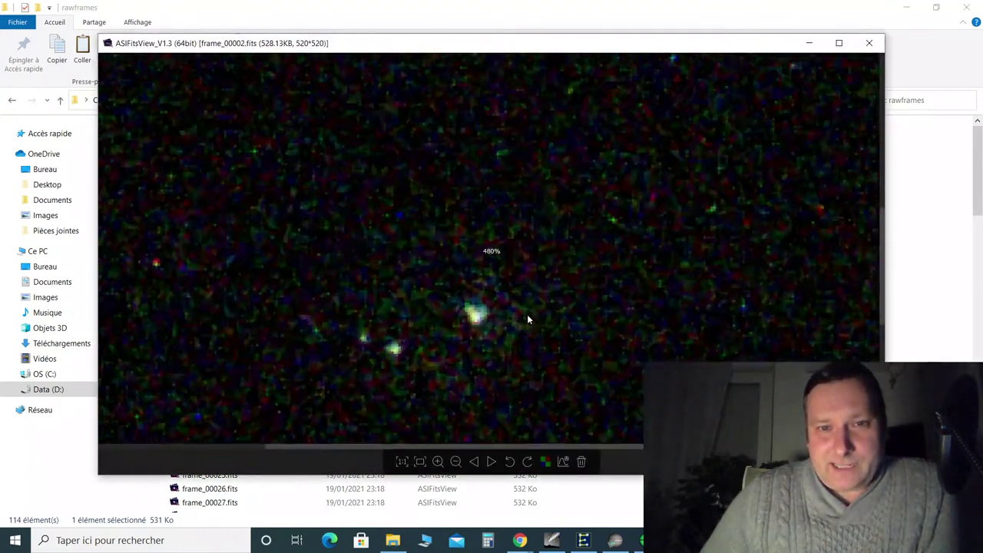
click(491, 462)
click(491, 462)
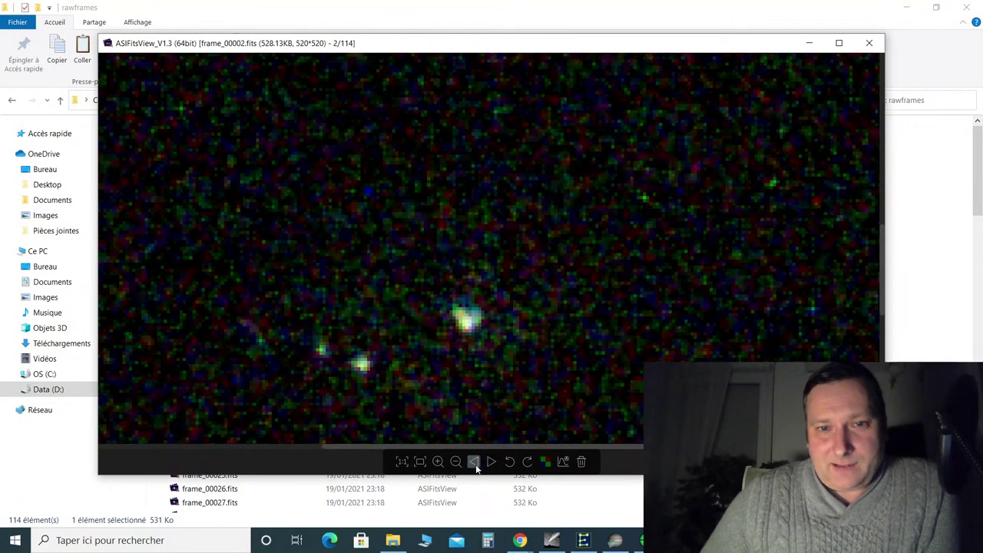
click(474, 464)
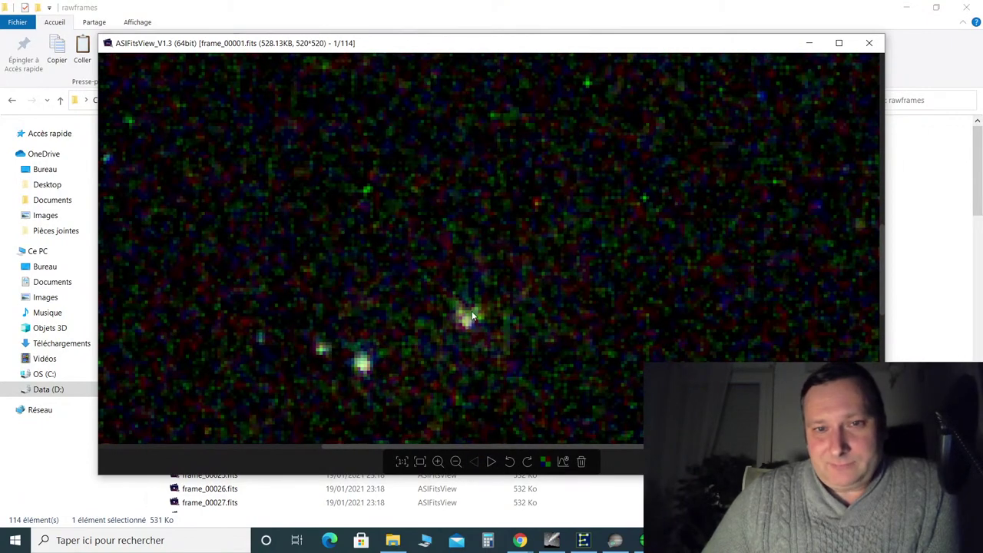
click(496, 463)
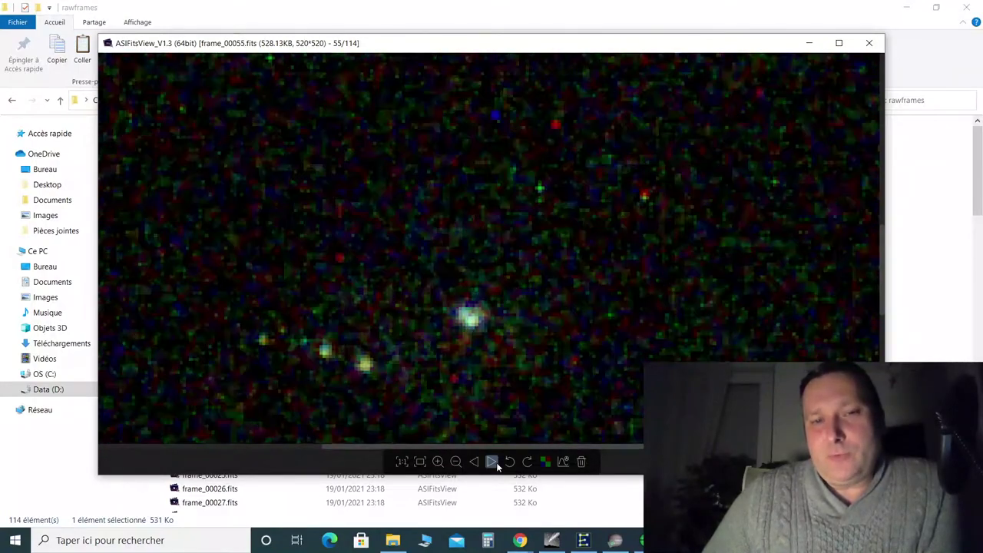
click(495, 462)
click(473, 462)
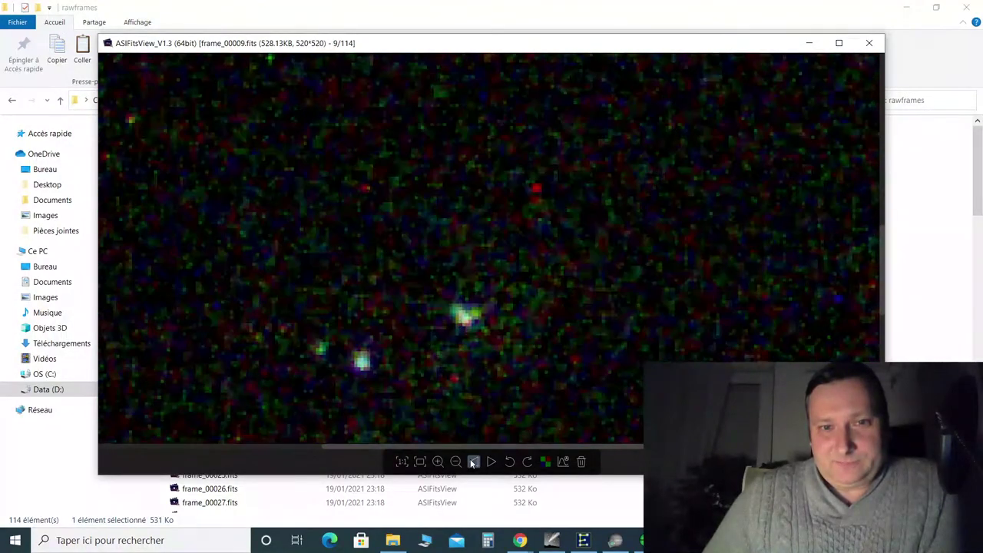
click(473, 462)
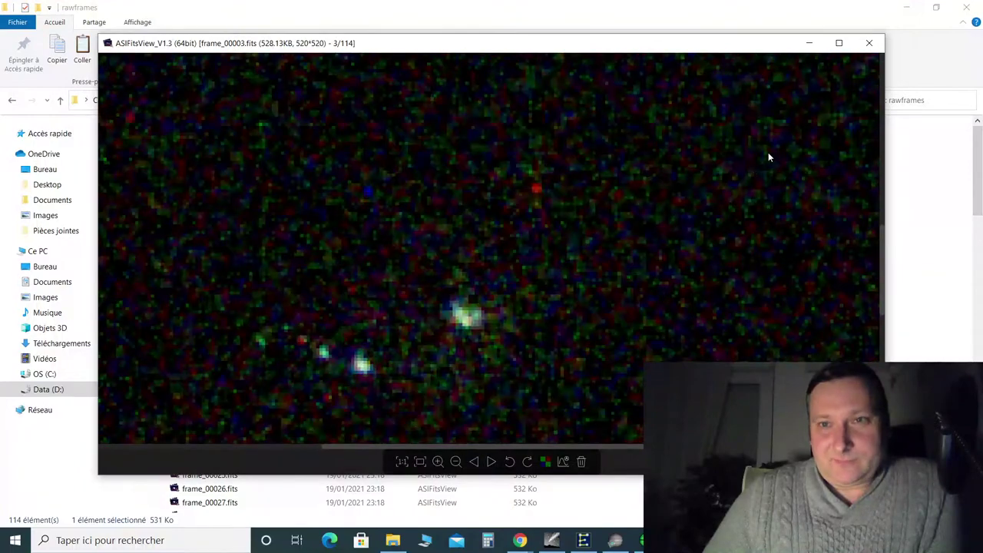
click(873, 44)
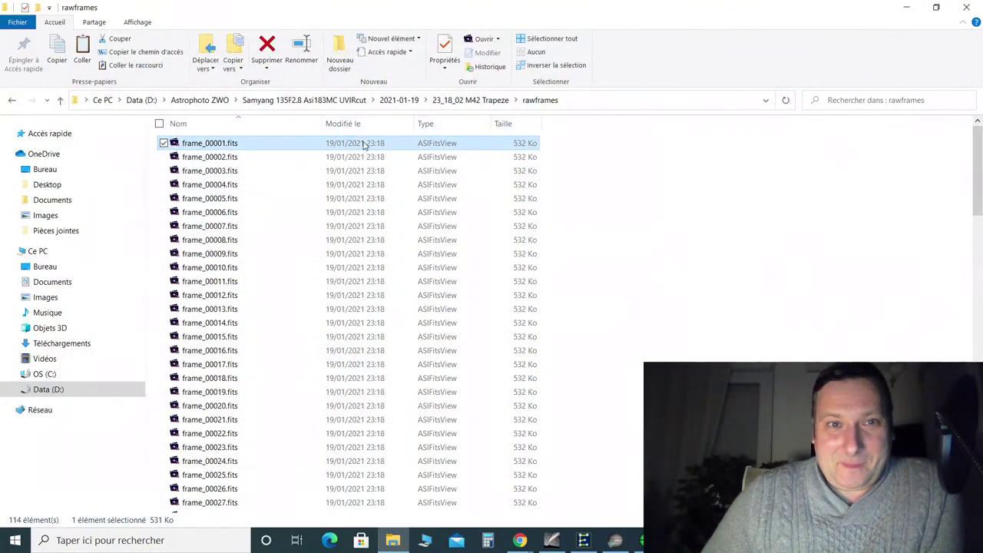
Reopen frame_00001.fits, examine its central bright star at pixel level beyond 1400% magnification, and close the frame
scroll(476, 269, up, 6)
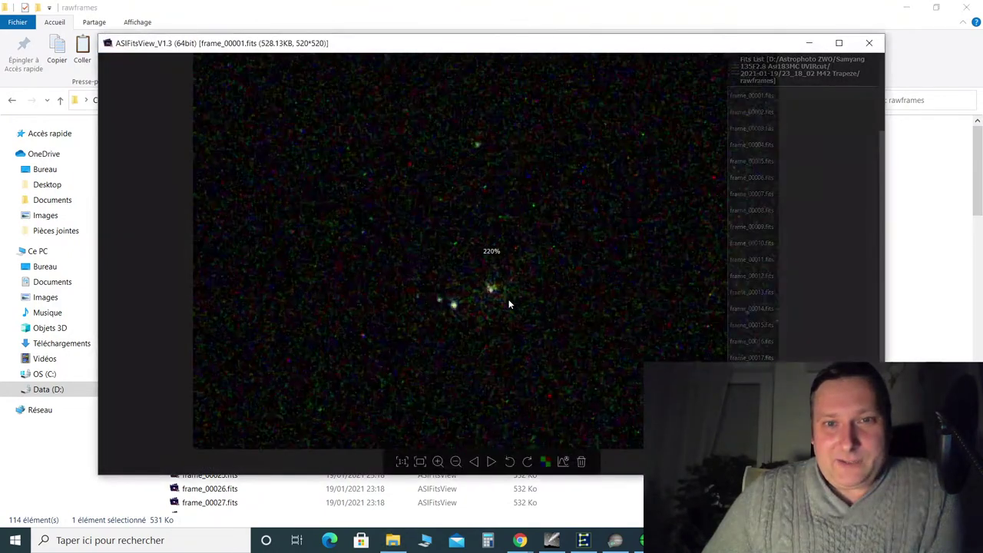
scroll(512, 311, up, 8)
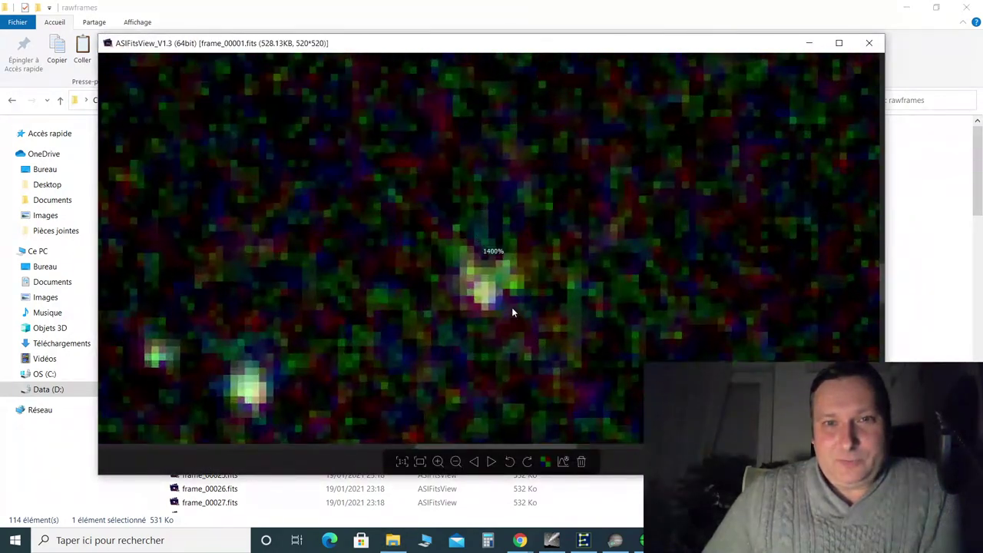
scroll(513, 312, up, 1)
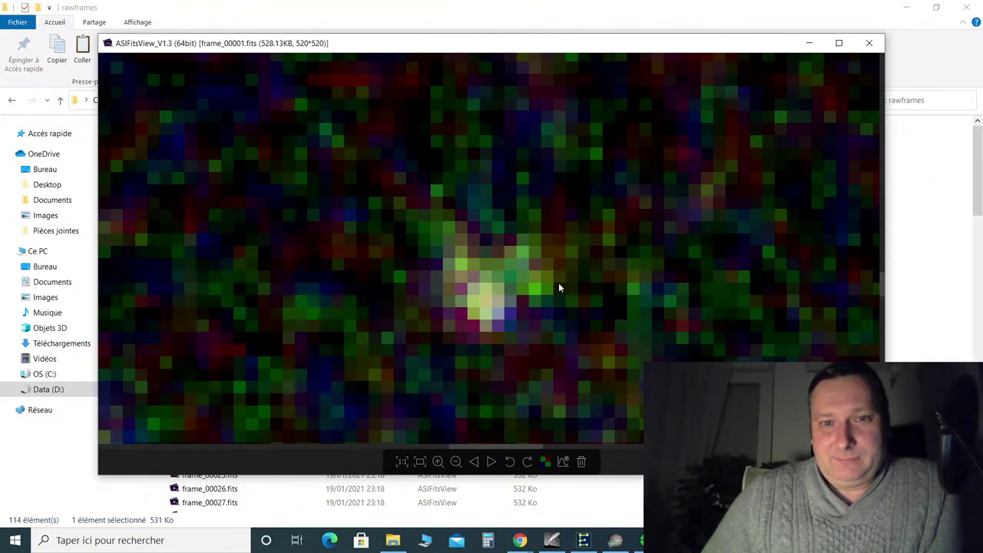
click(865, 44)
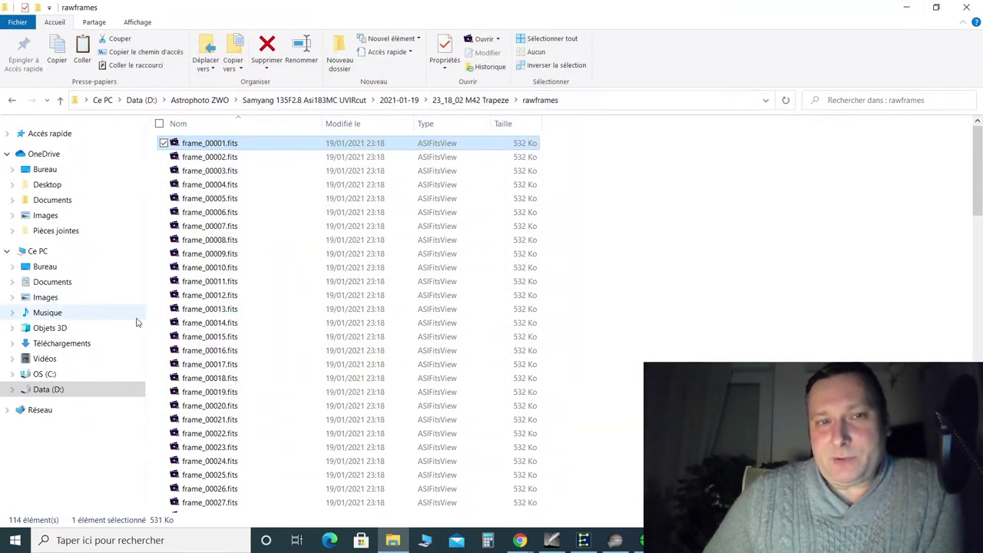
Minimize the file window, switch to SharpCap's live stack, and bring the YouTube live chat pop-out in front of it
click(909, 9)
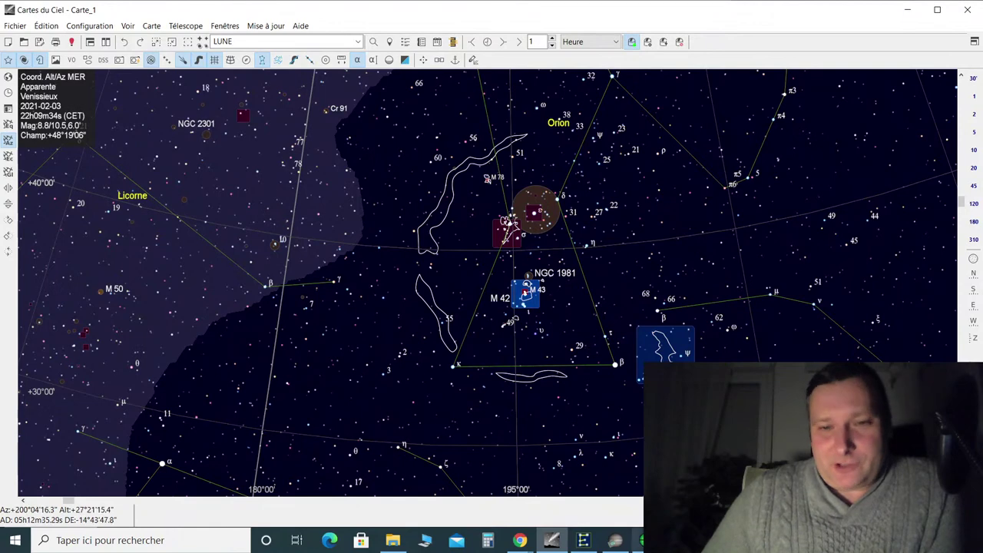
click(615, 541)
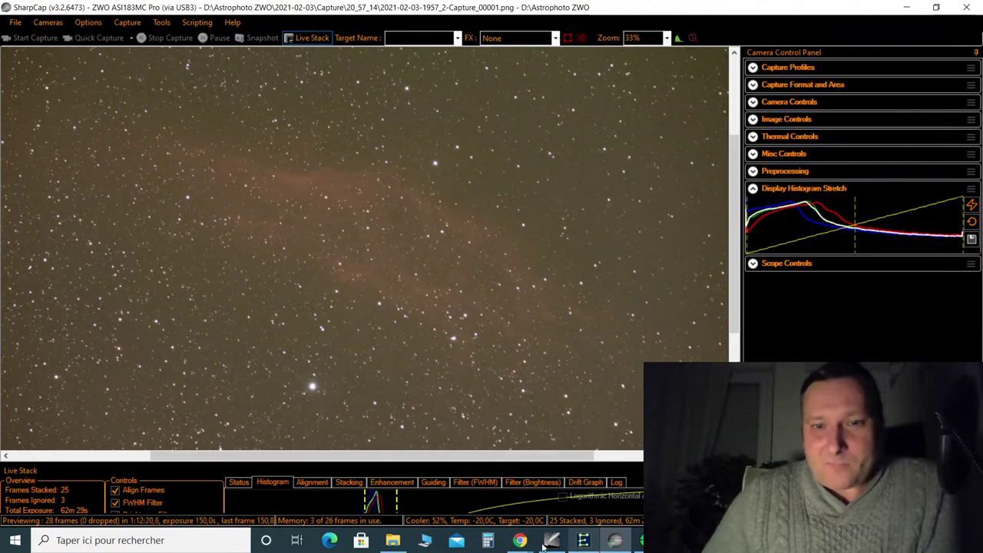
mouse_move(520, 540)
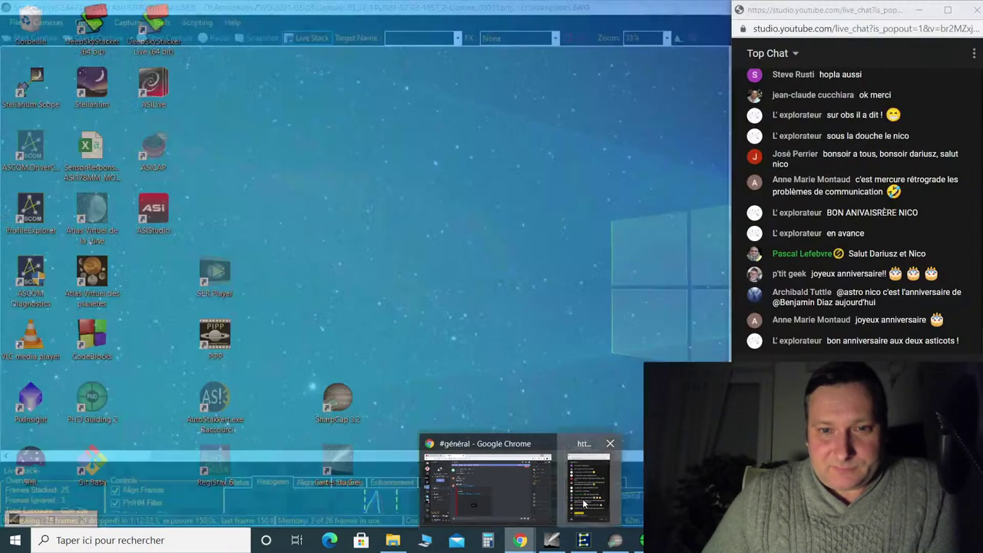
click(584, 503)
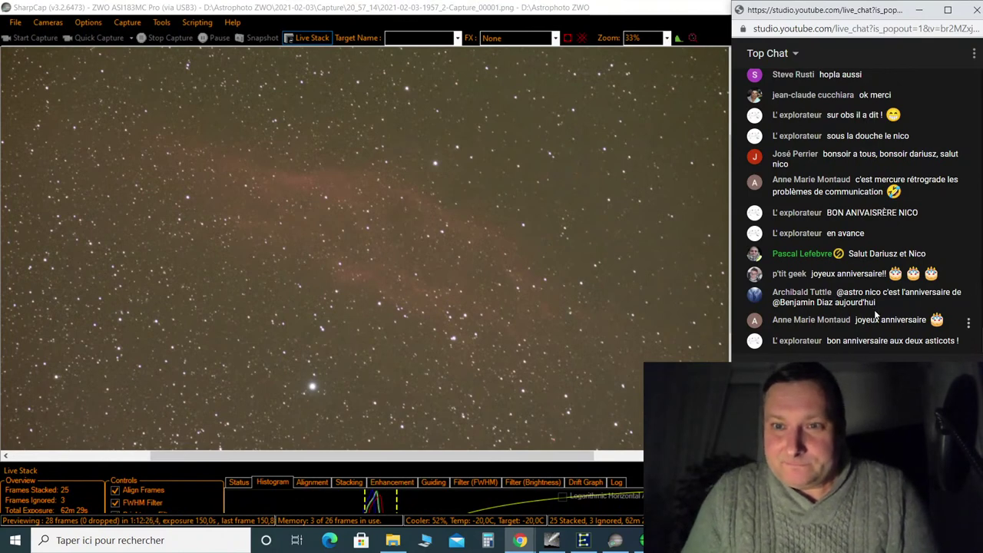
Read back through the earlier live chat messages and return to the newest ones
scroll(875, 311, up, 1)
scroll(874, 313, up, 3)
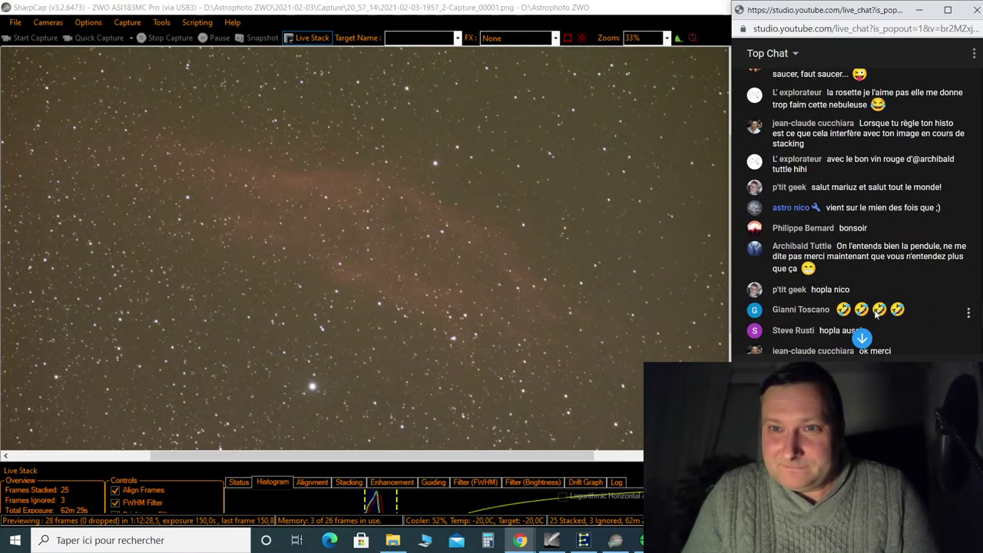
scroll(875, 314, up, 1)
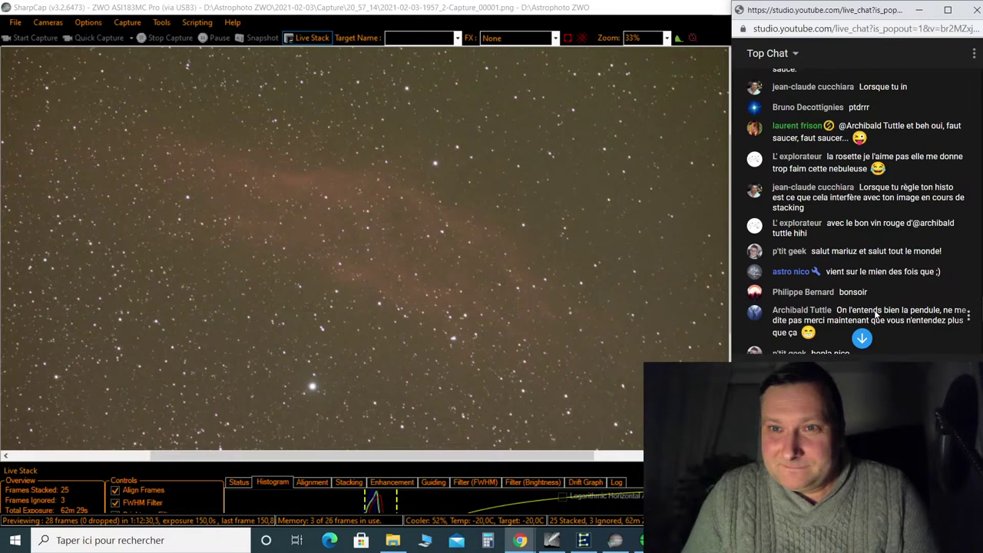
scroll(875, 313, down, 5)
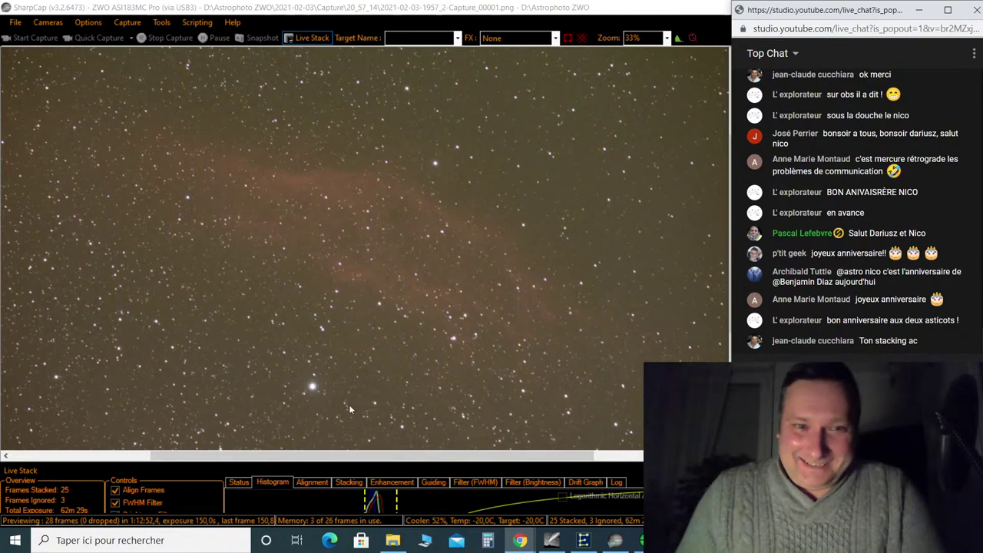
Switch to the Cartes du Ciel chart, widen the field around Orion, and examine the sky up through Taureau and Gémeaux
click(552, 542)
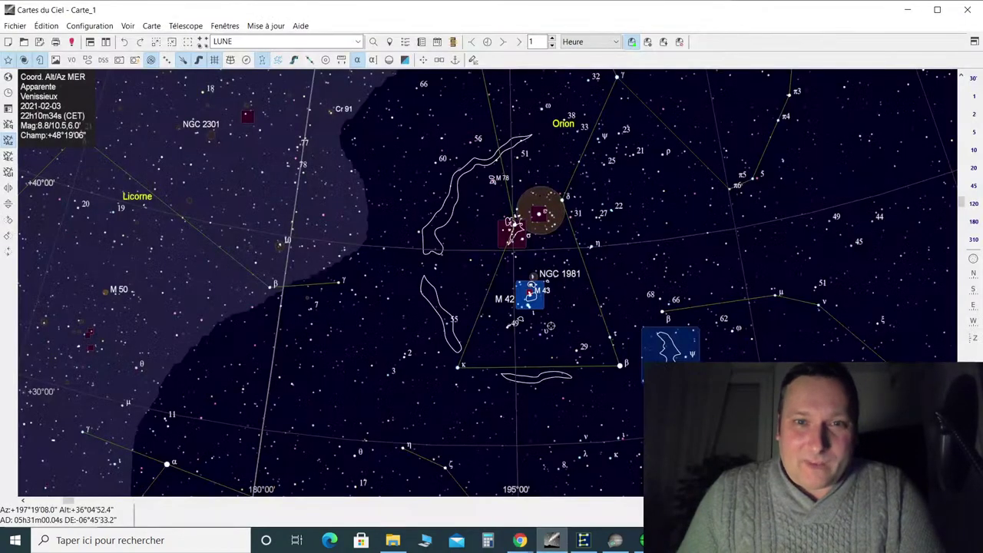
scroll(543, 341, down, 2)
scroll(543, 341, down, 1)
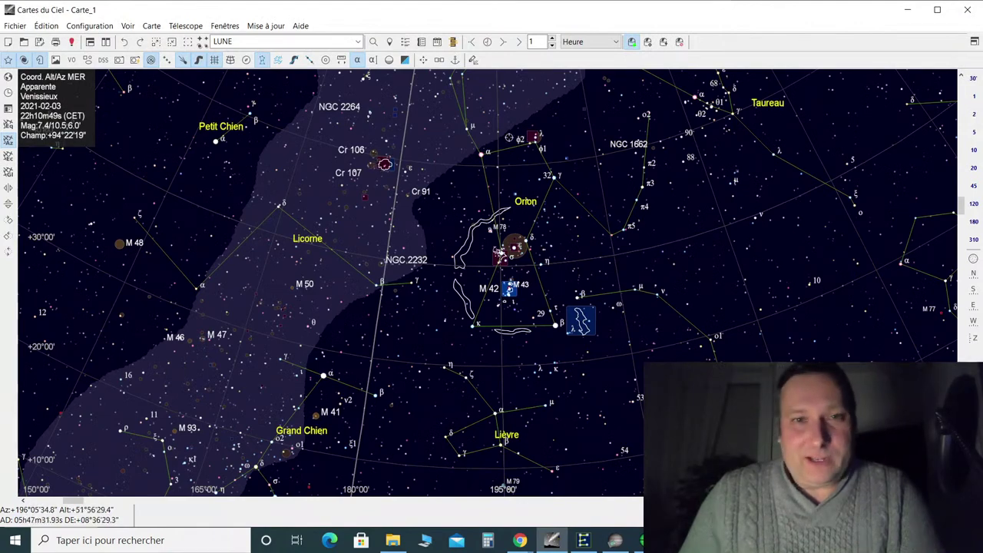
drag(458, 186, 473, 265)
click(619, 216)
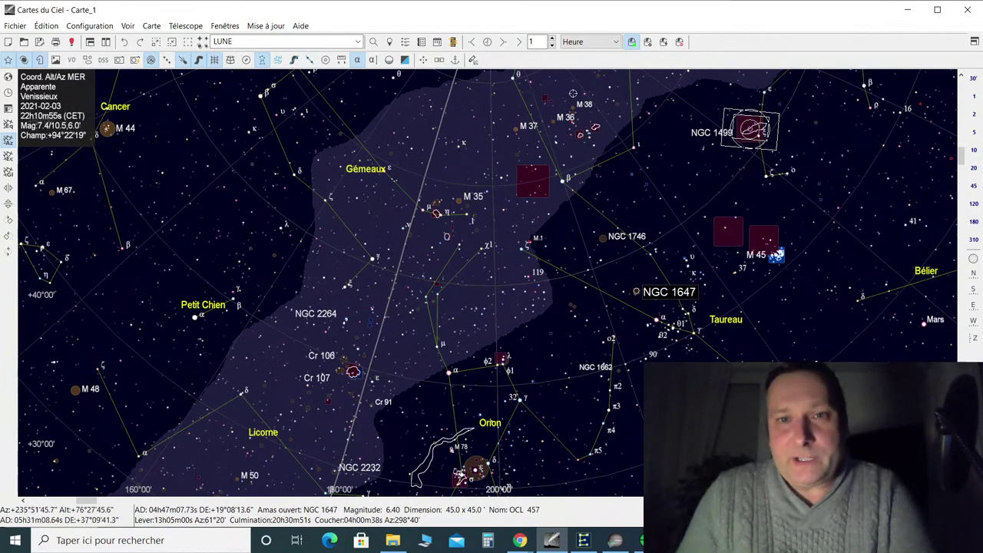
click(578, 136)
scroll(578, 135, up, 3)
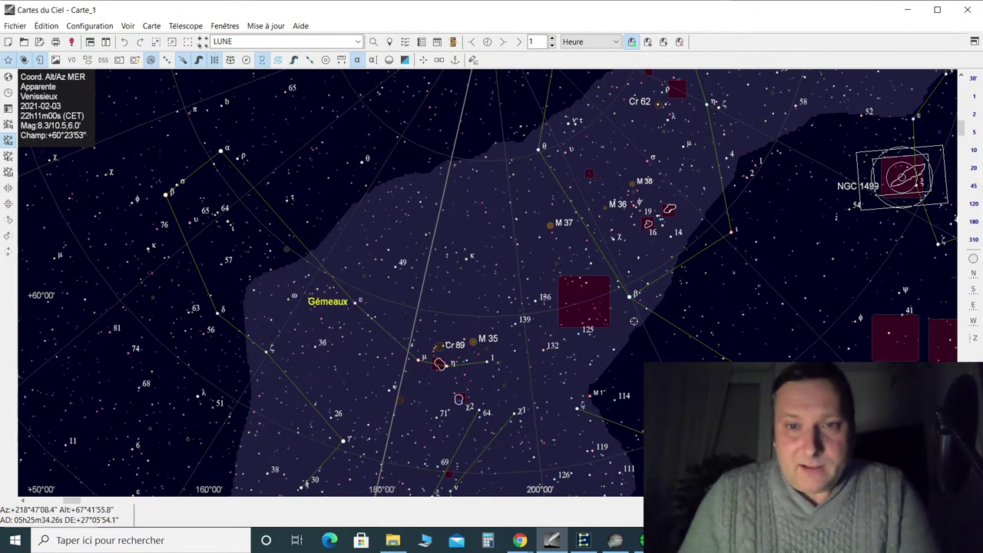
Follow the chart back from Gémeaux to Orion and examine the area around M 42
scroll(619, 344, down, 2)
key(Down)
key(Down)
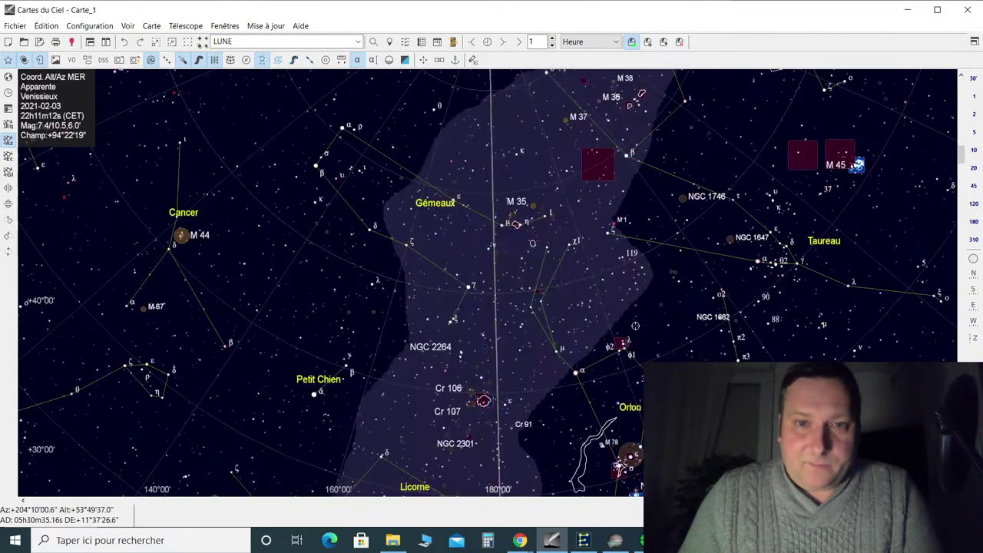
click(595, 322)
key(Down)
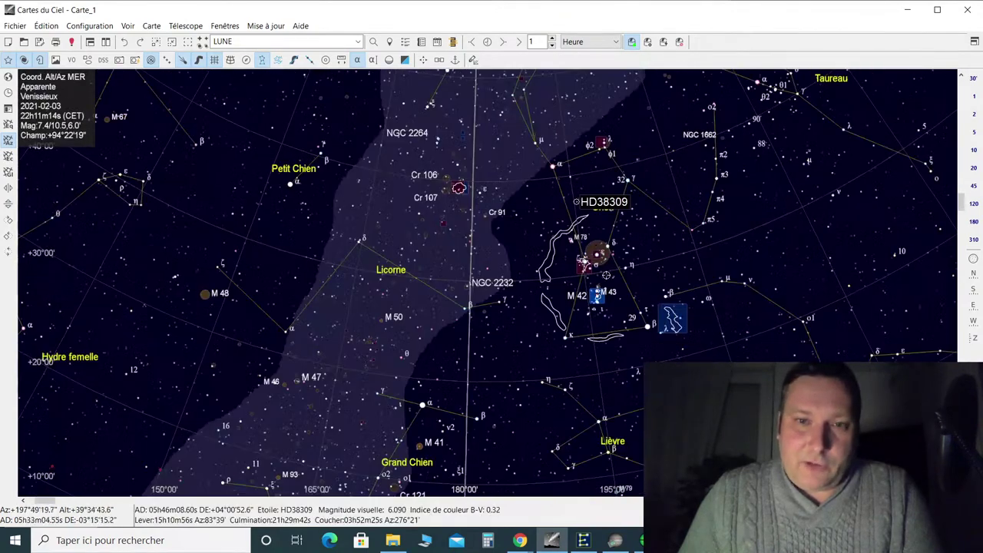
click(605, 290)
key(Down)
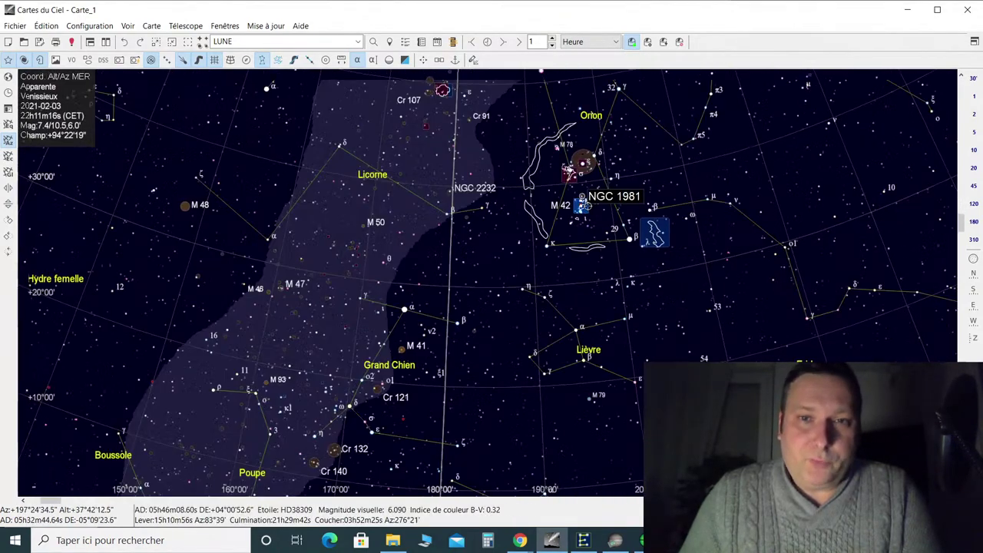
Examine the sky between M 42 and Grand Chien at a narrower field, and widen the chart again
key(Down)
key(Left)
key(Down)
key(Left)
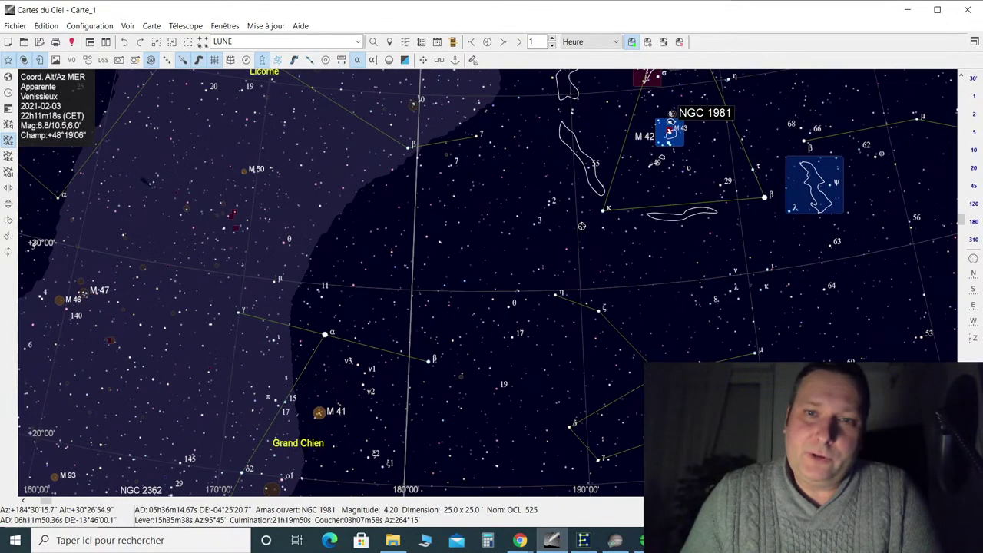
scroll(614, 162, up, 3)
click(576, 175)
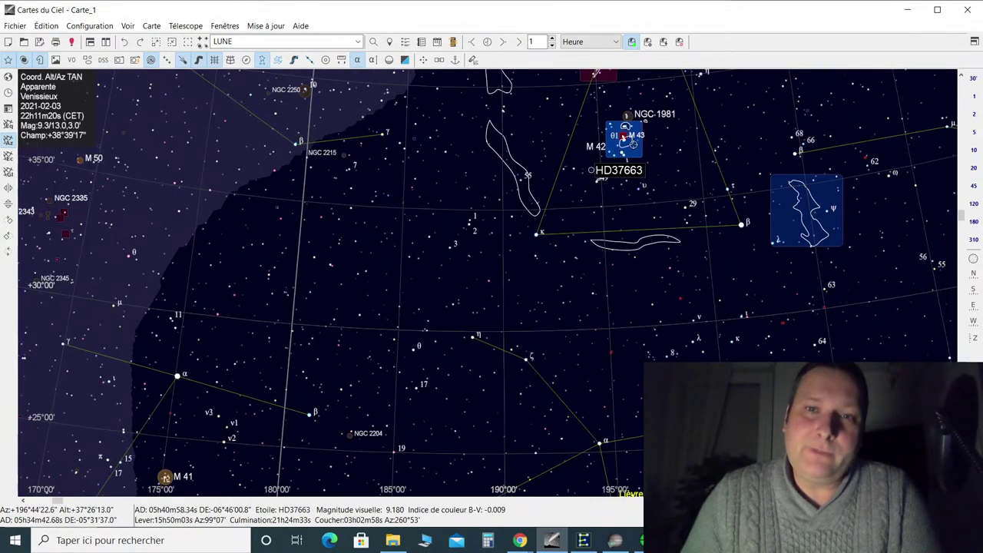
scroll(600, 178, up, 1)
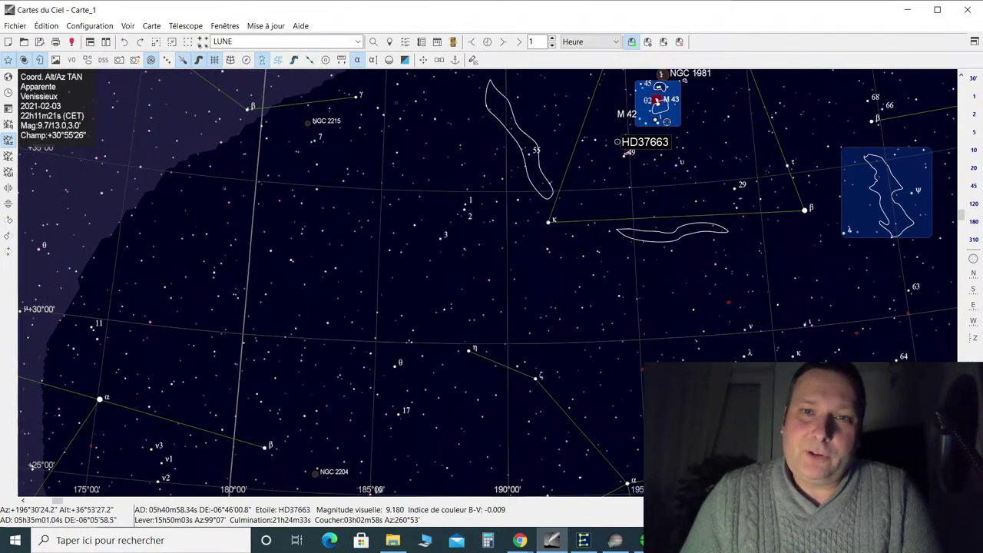
scroll(507, 253, down, 3)
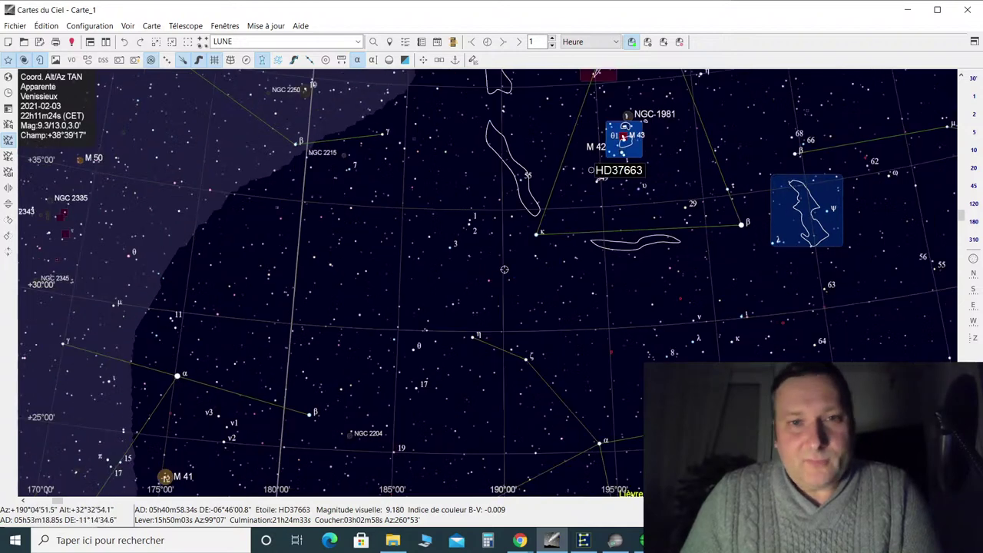
click(509, 266)
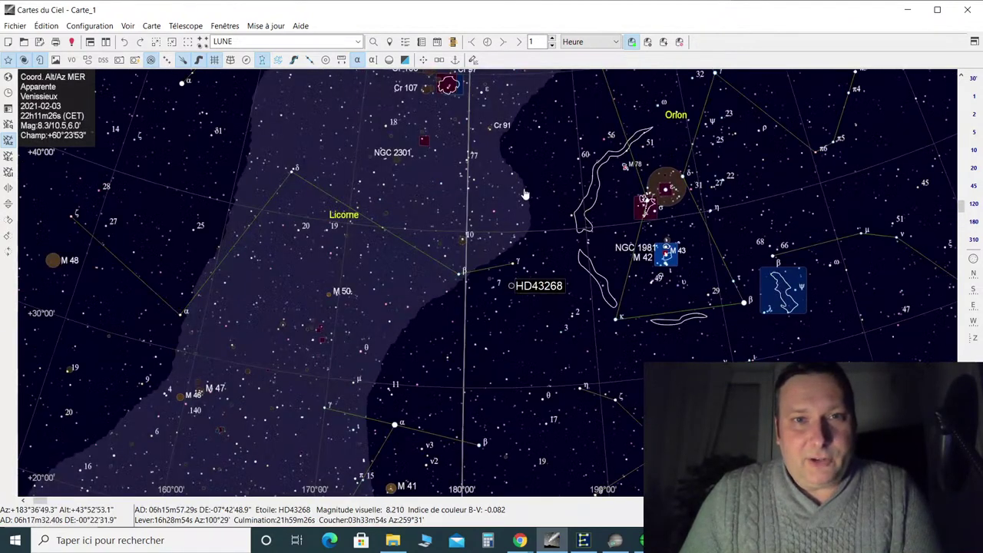
Trace the Milky Way on the chart from Licorne down to Poupe near the horizon
drag(525, 194, 474, 163)
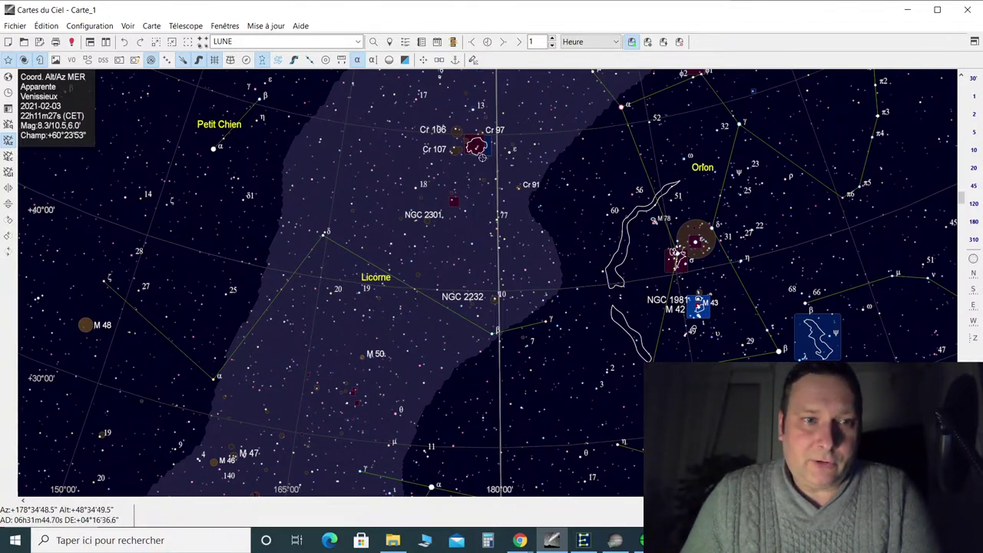
scroll(527, 340, down, 1)
drag(432, 387, 469, 338)
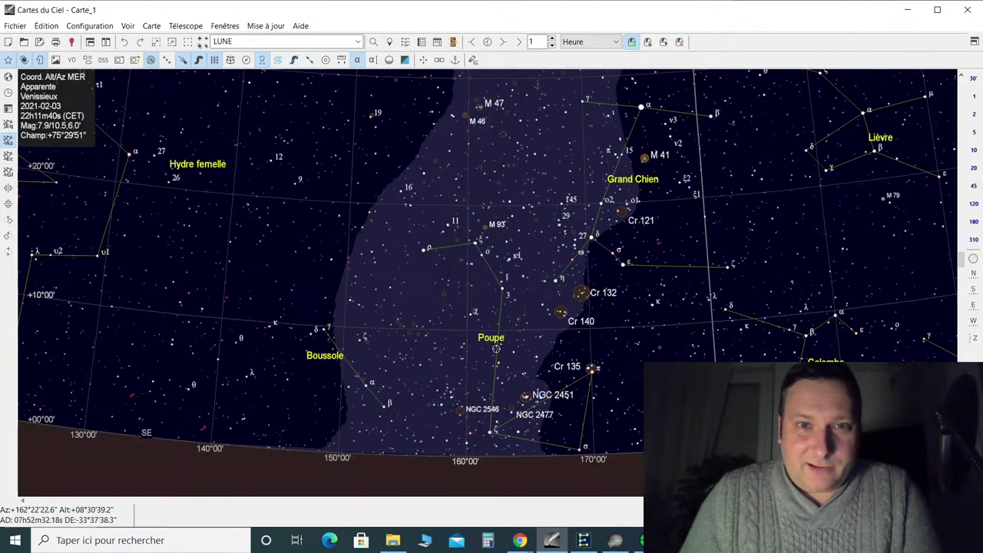
Locate the M 46 and M 47 clusters on the chart and magnify the area to a field of about 16°
scroll(456, 182, up, 2)
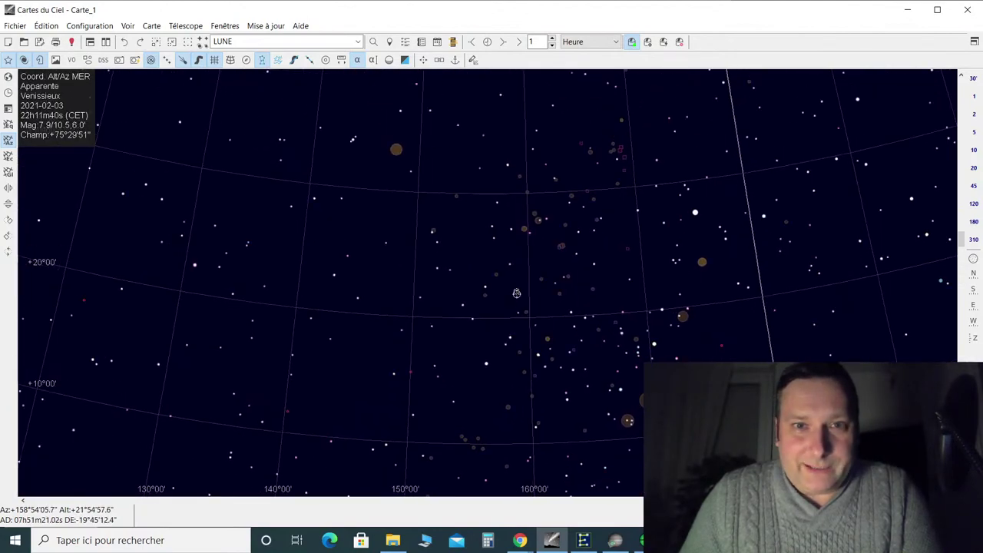
scroll(492, 235, up, 1)
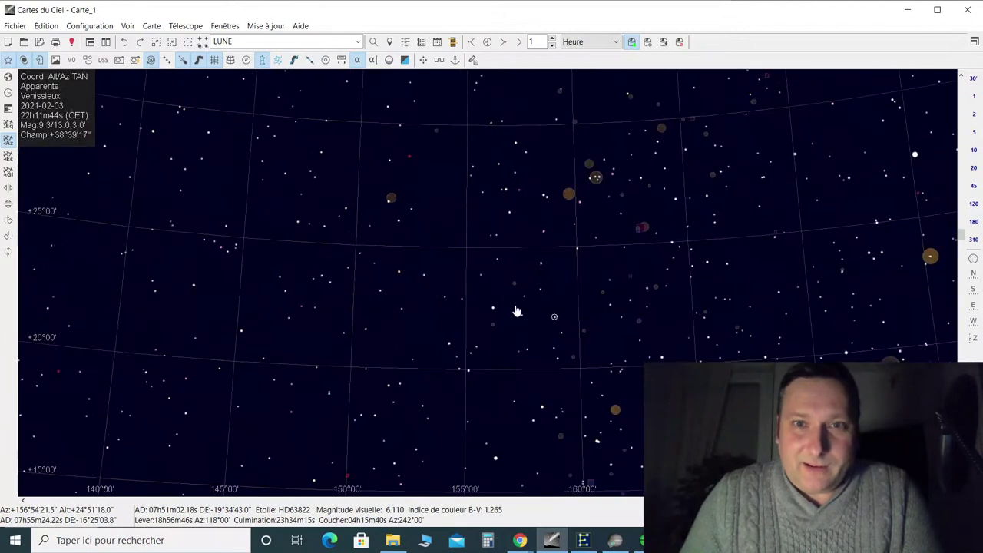
drag(681, 352, 551, 326)
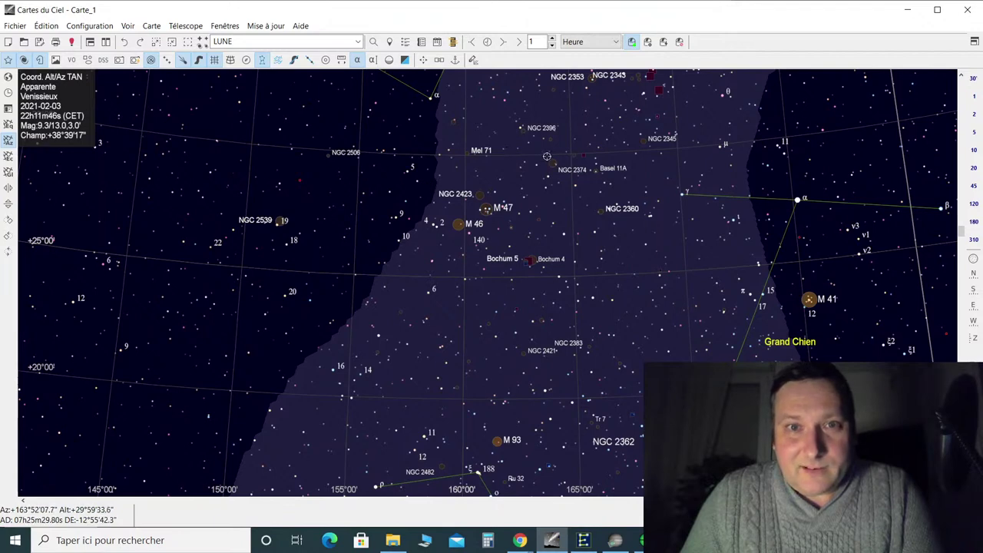
scroll(520, 207, up, 2)
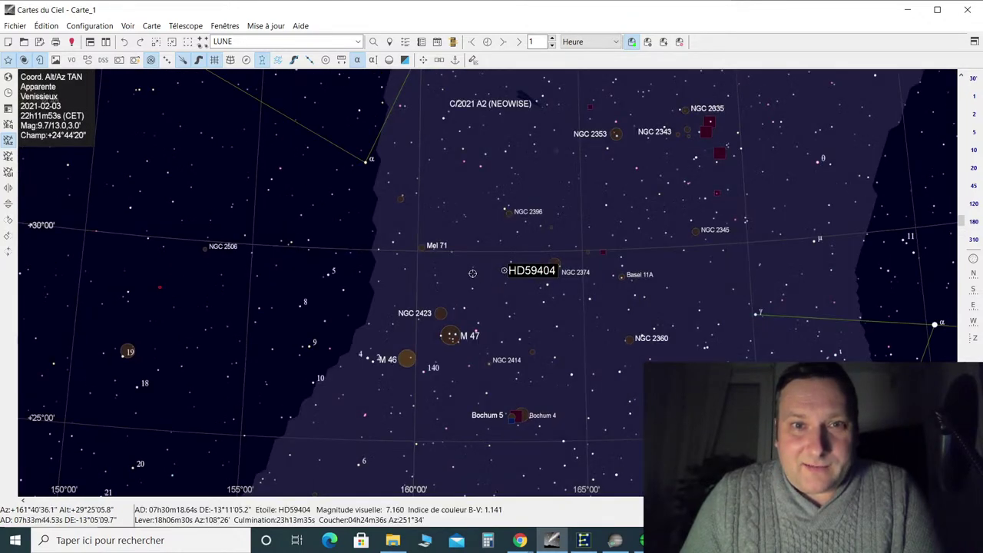
scroll(473, 273, up, 1)
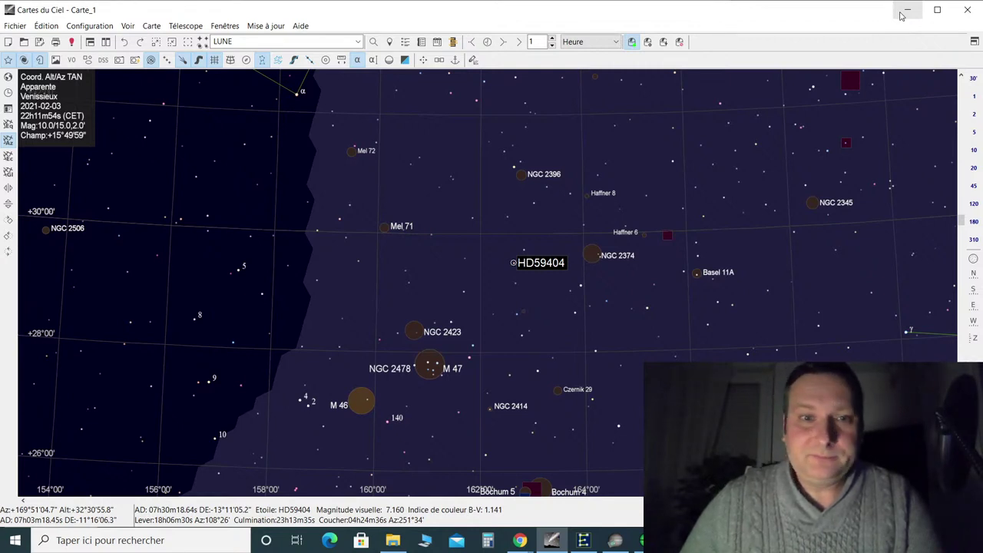
Widen the chart to compare M 42 with the Licorne and Grand Chien area, and minimize Cartes du Ciel
scroll(551, 365, down, 2)
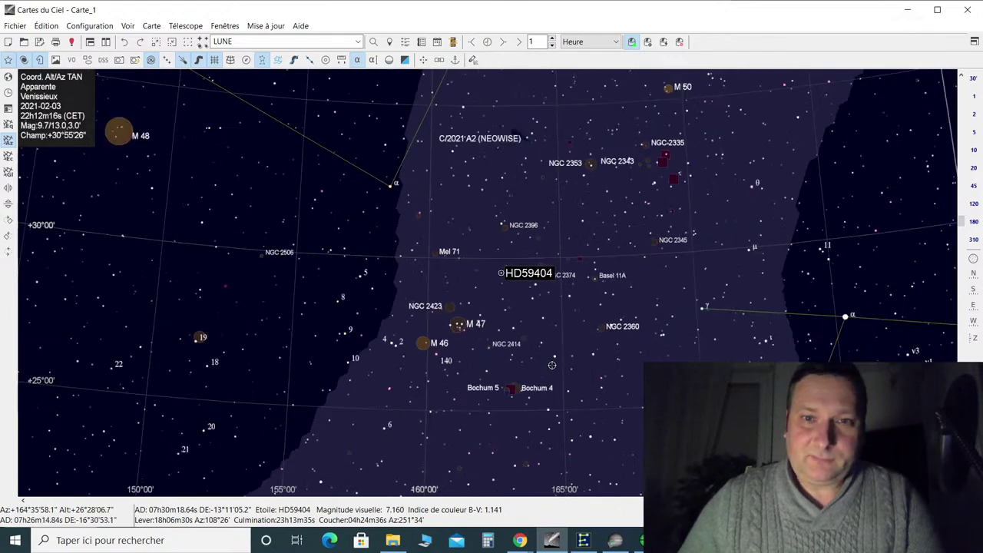
scroll(551, 364, down, 1)
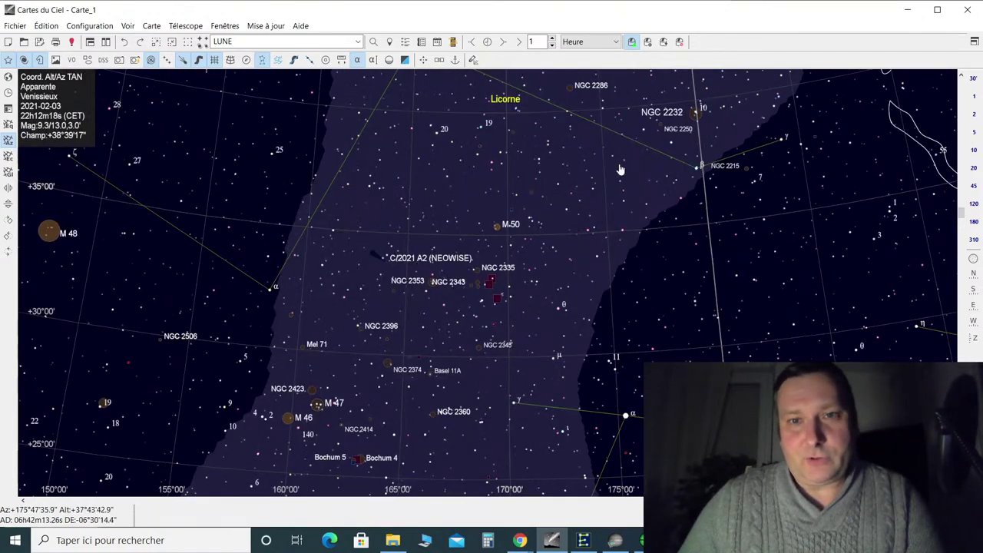
scroll(620, 169, down, 1)
scroll(566, 238, down, 1)
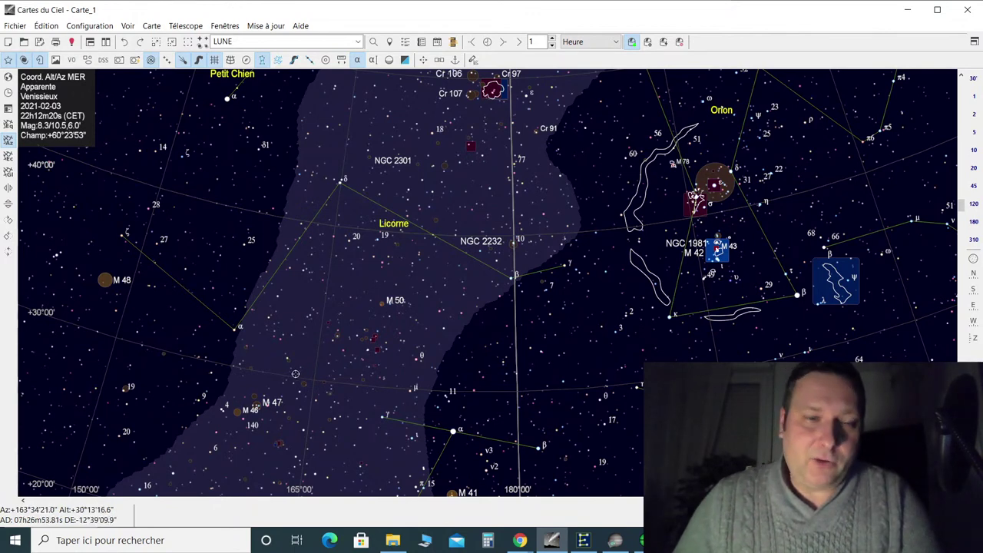
drag(295, 374, 360, 247)
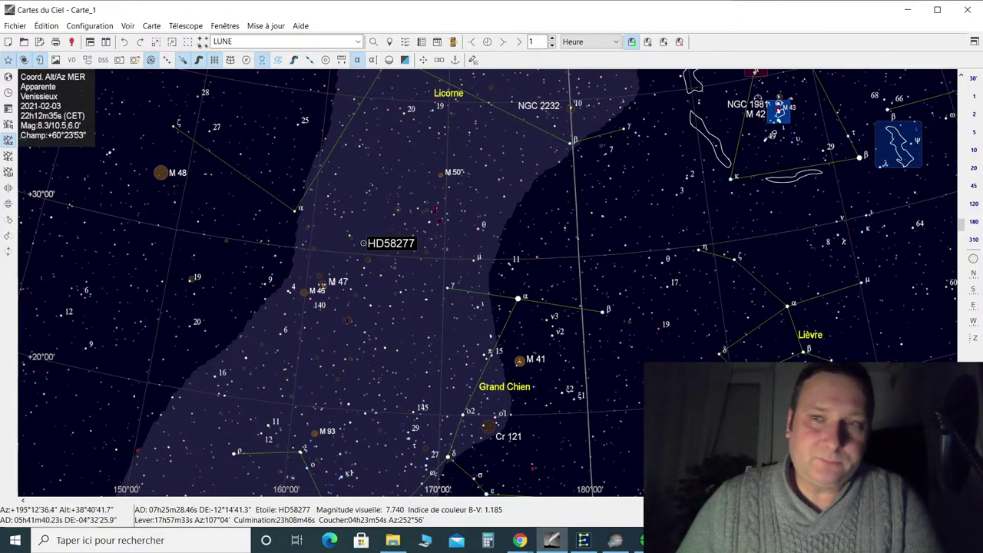
click(907, 10)
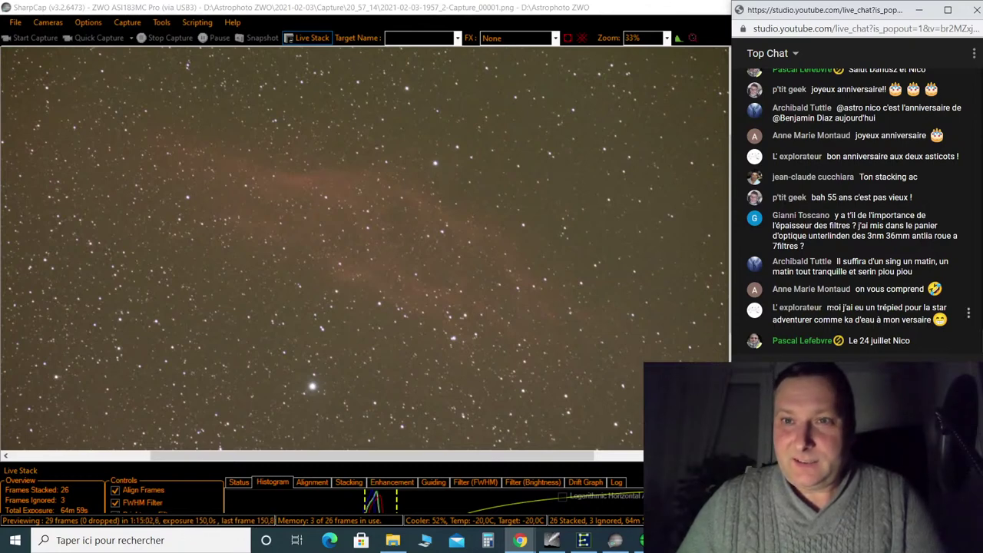
Read the recent live chat messages up to the newest ones and minimize the chat pop-out
scroll(852, 307, up, 1)
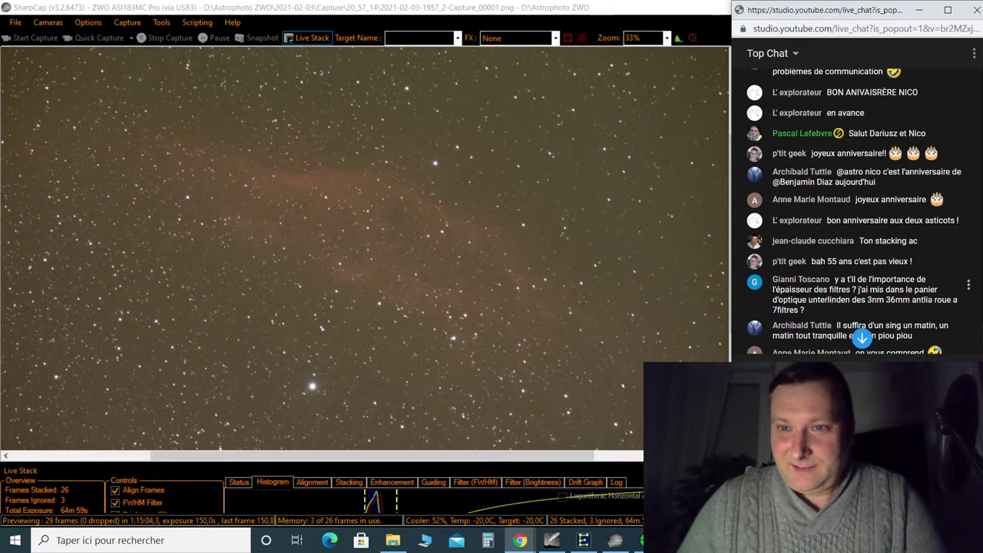
scroll(835, 321, down, 2)
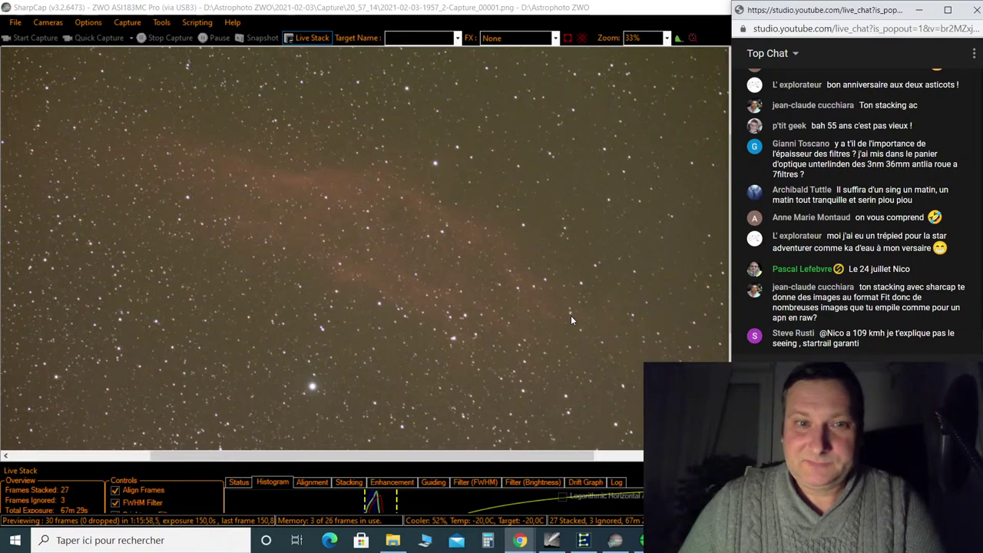
click(916, 12)
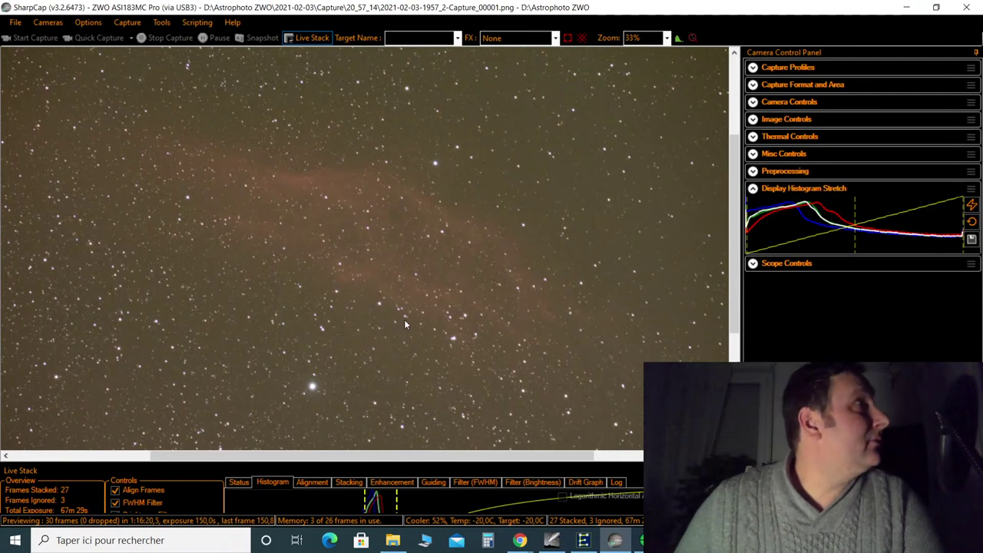
Check the guiding history and star profile in PHD2, and return to SharpCap's live stack
click(642, 540)
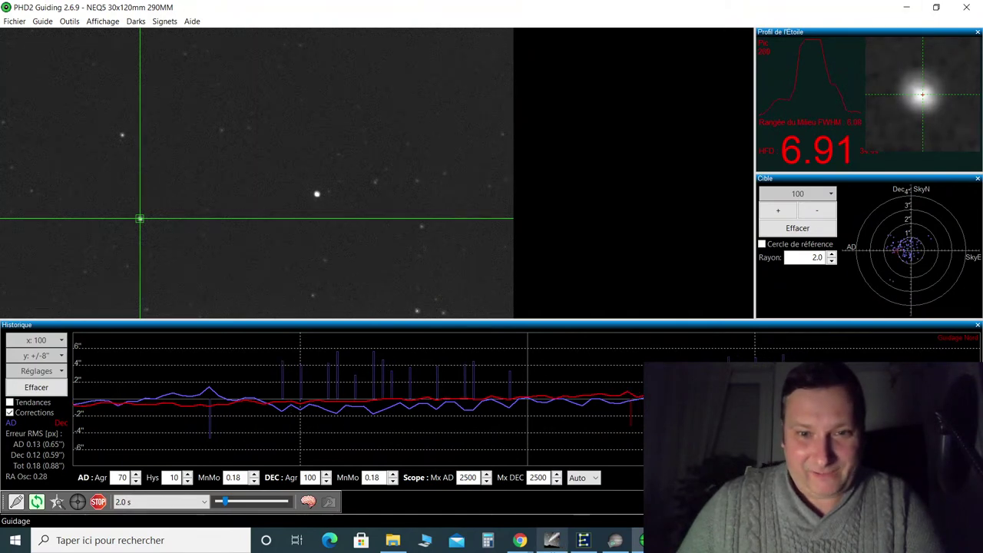
click(613, 542)
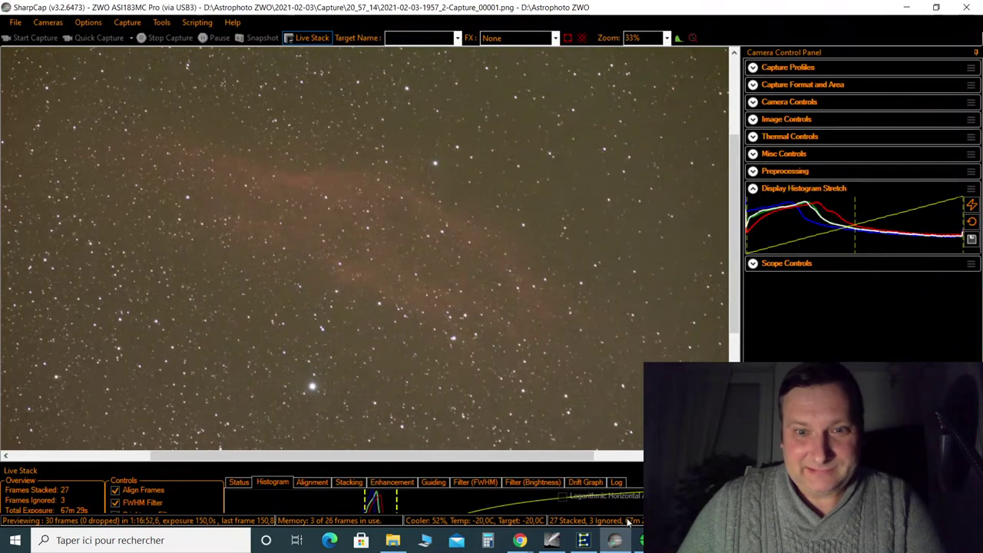
mouse_move(523, 545)
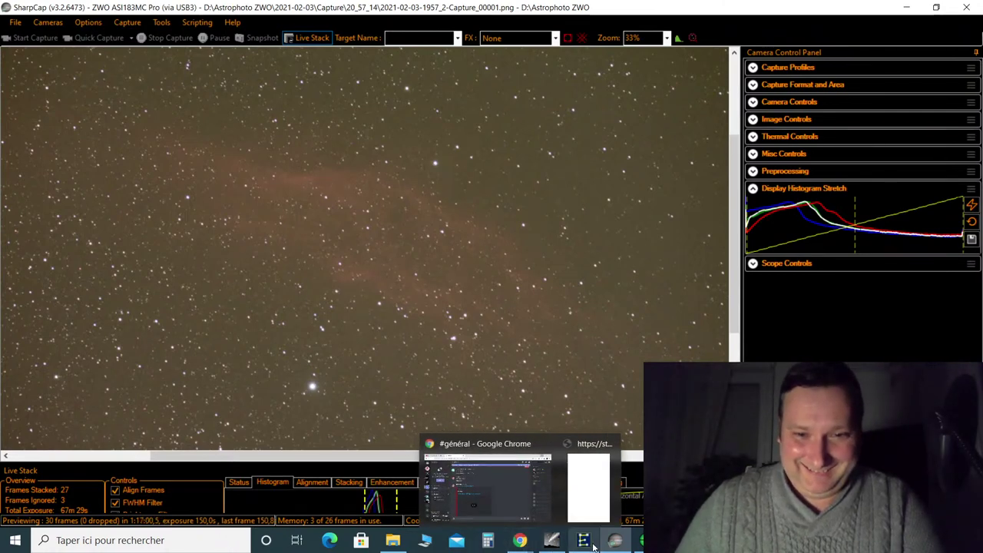
mouse_move(611, 545)
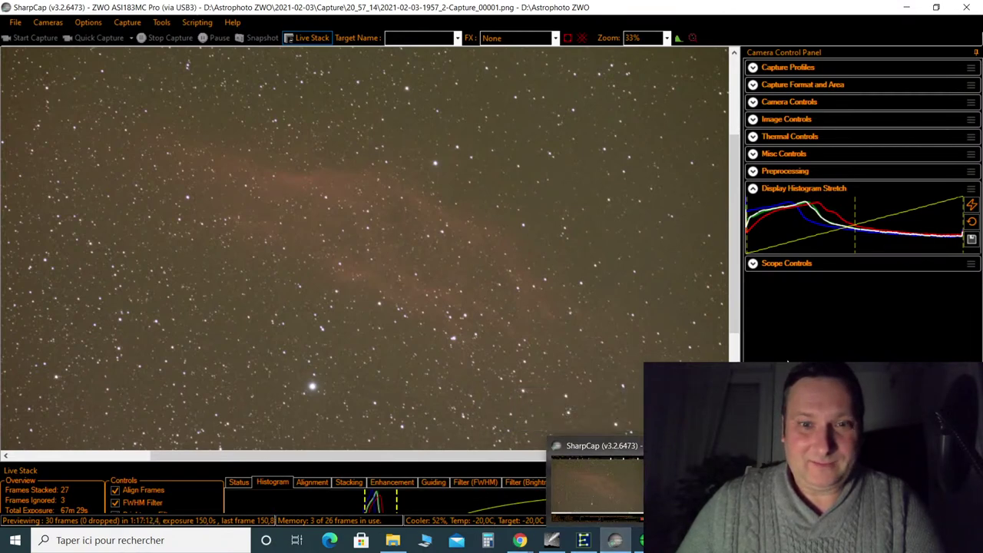
Bring up the rawframes folder of the M42 Trapeze session and minimize it again
click(394, 542)
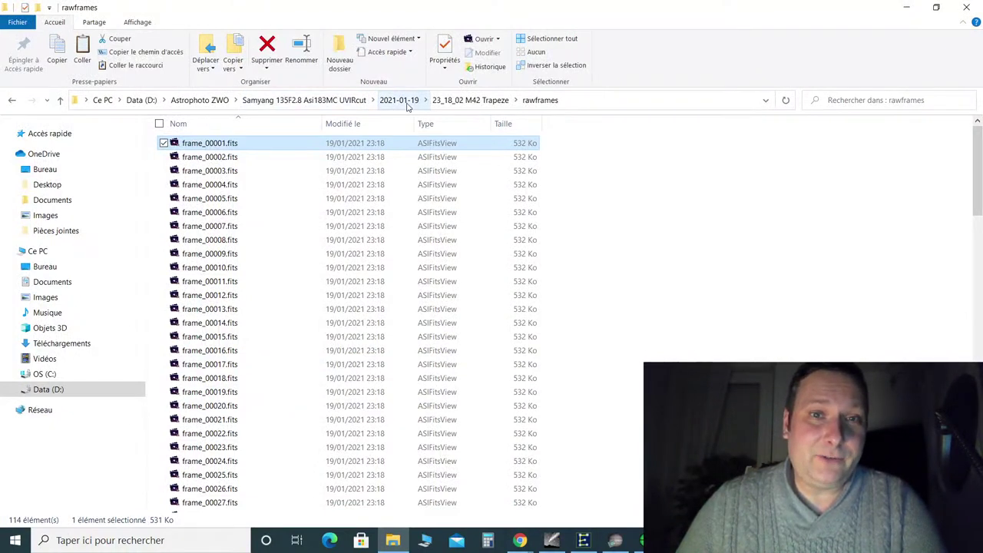
click(909, 7)
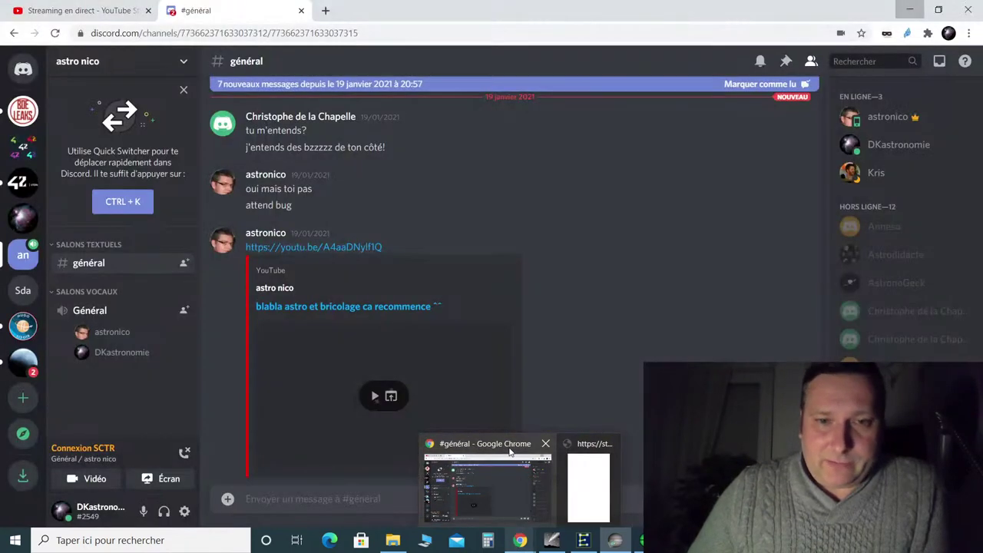
Switch to Chrome, search Google in a new tab for youtube dkastronomie, and open the DKastronomie channel
click(509, 451)
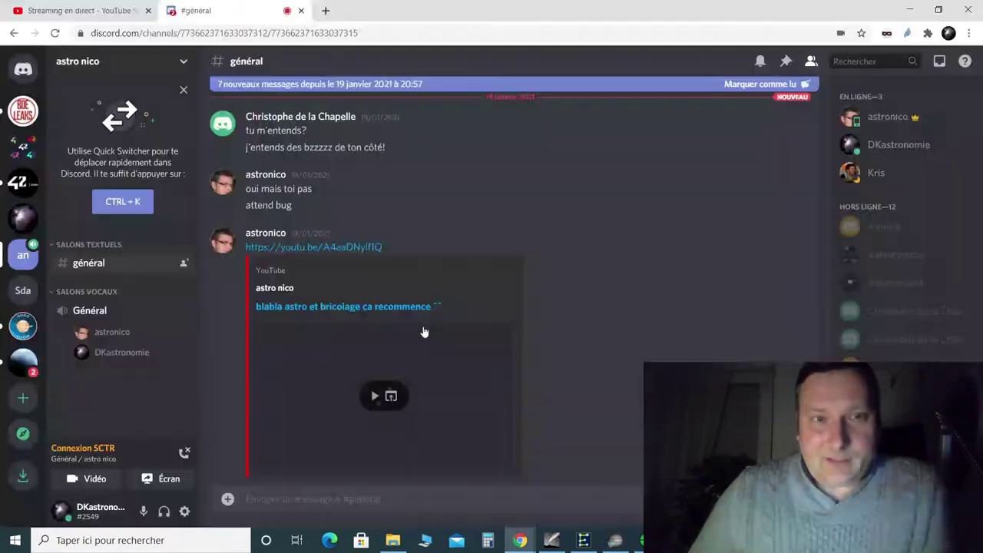
click(326, 10)
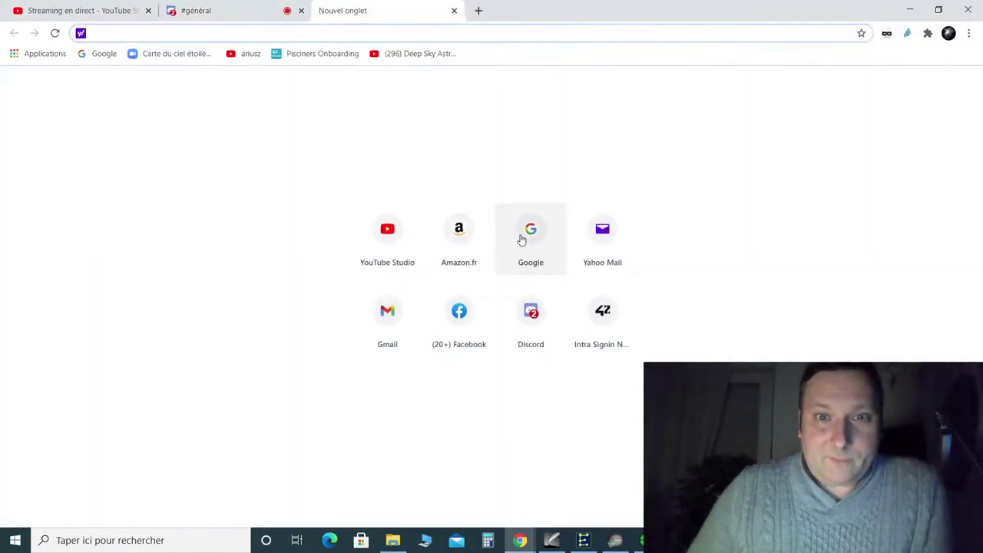
click(522, 234)
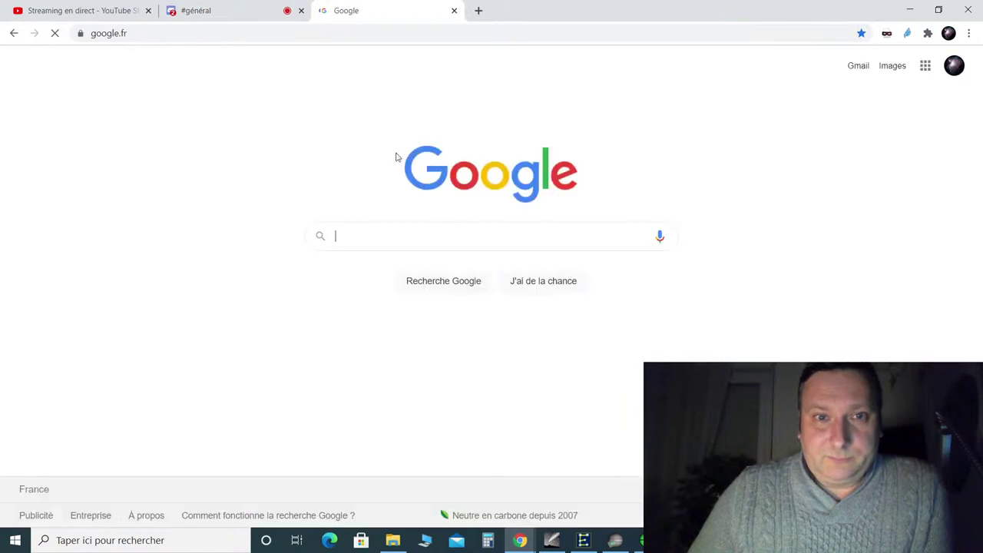
click(371, 237)
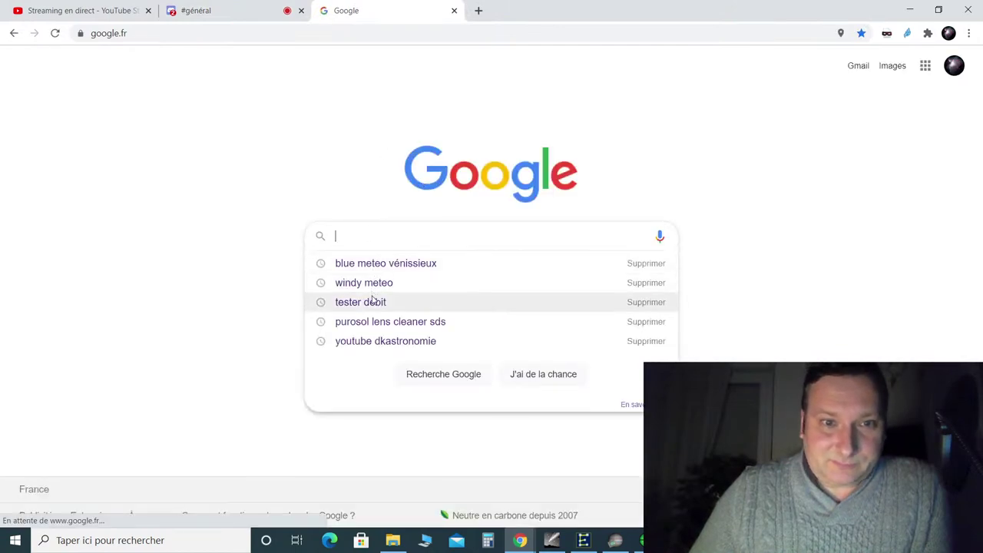
click(371, 342)
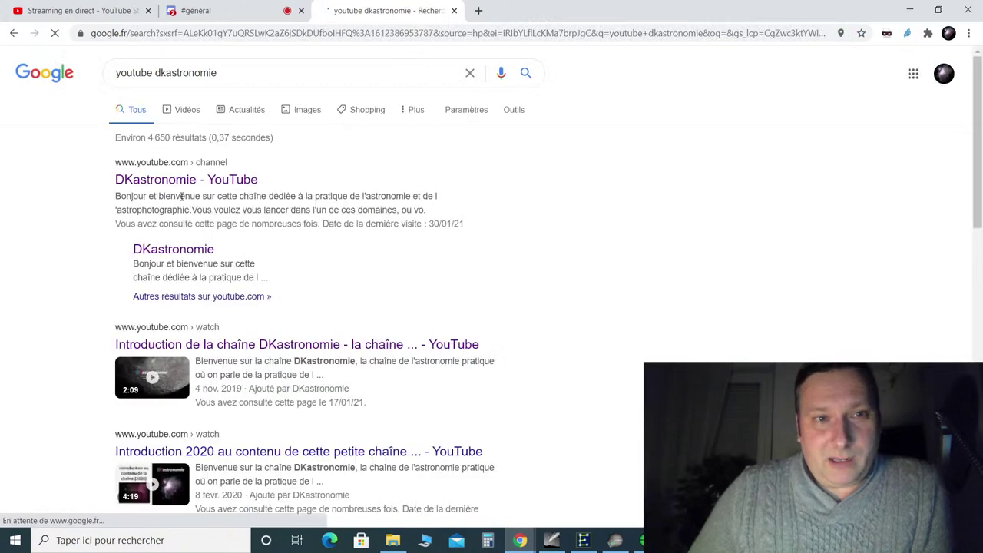
click(184, 181)
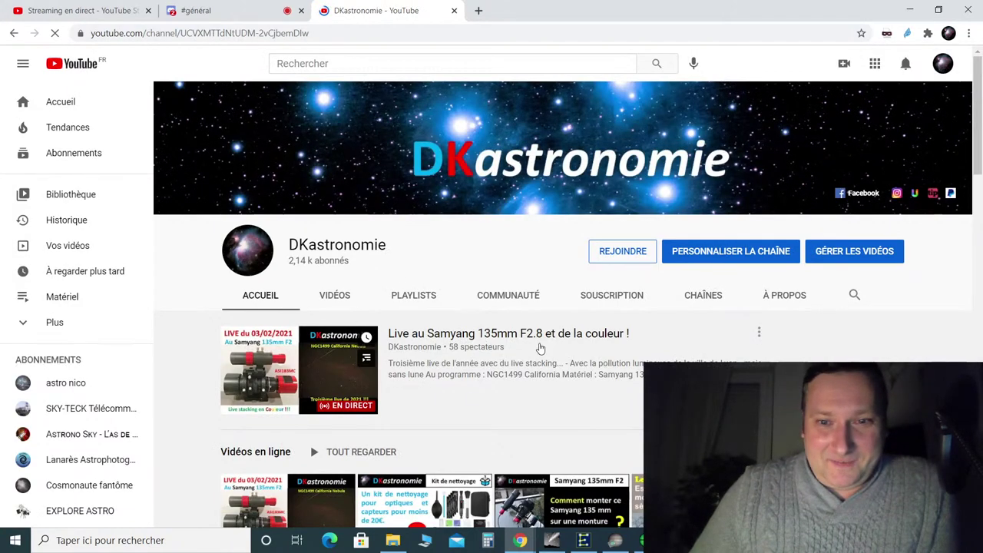
Look through the videos on the channel's home page, and browse its created playlists
scroll(474, 349, down, 3)
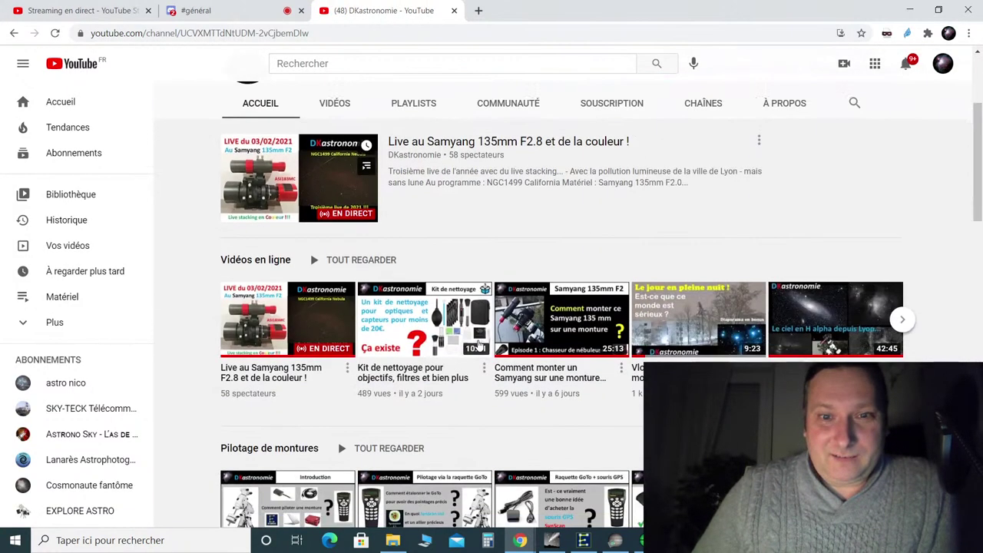
scroll(496, 310, down, 2)
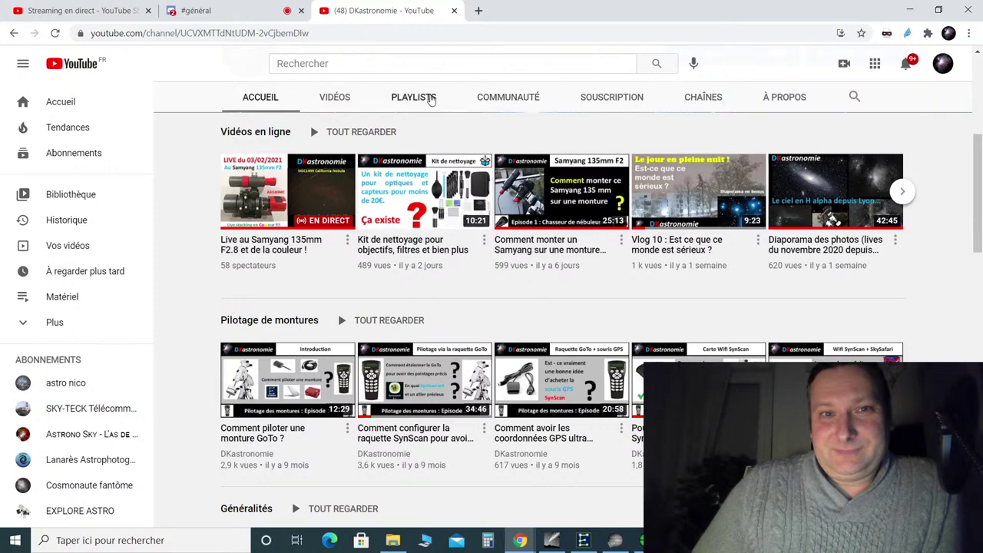
click(429, 98)
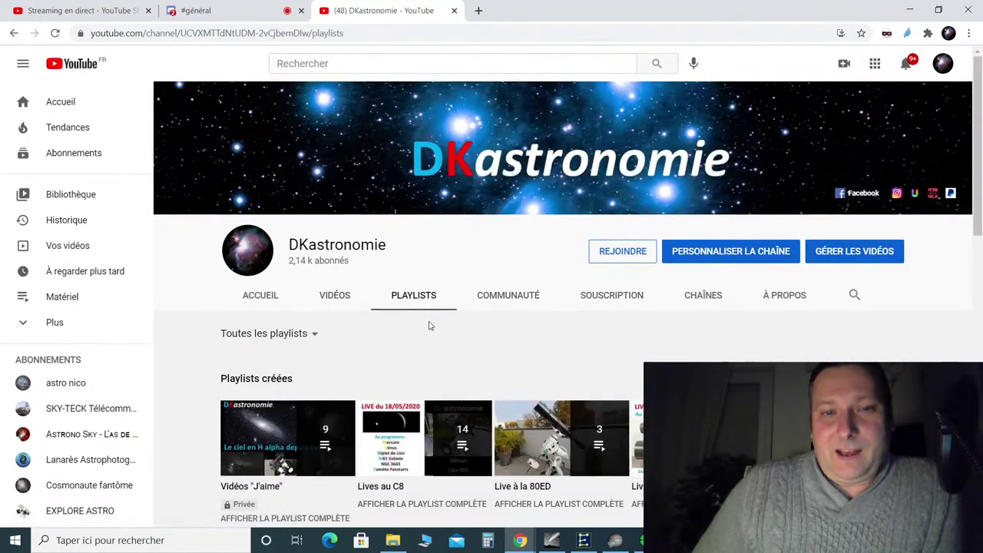
scroll(432, 329, down, 3)
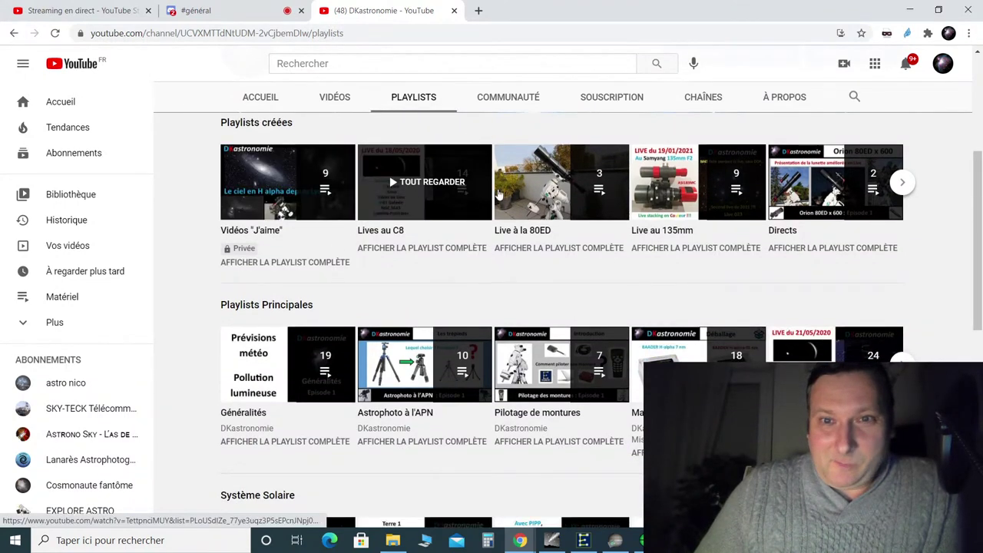
Open the Live au 135mm playlist, try to play its video, and go back to the start of the channel's playlists page
click(654, 192)
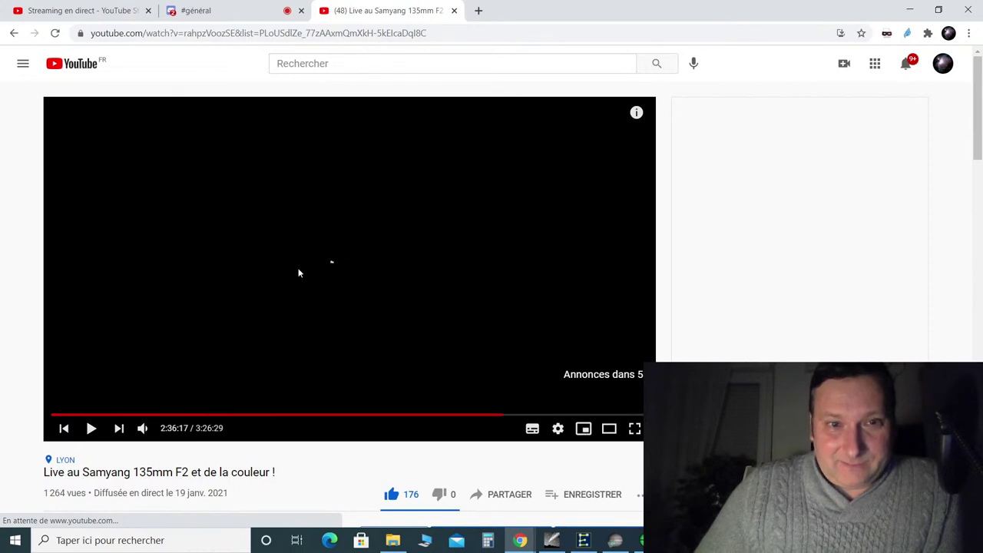
click(90, 430)
click(90, 433)
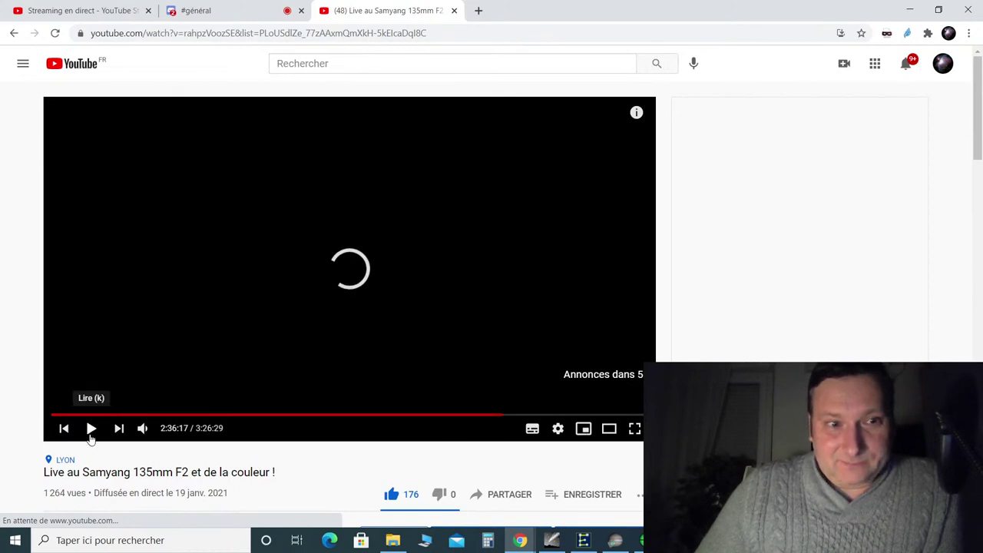
click(14, 34)
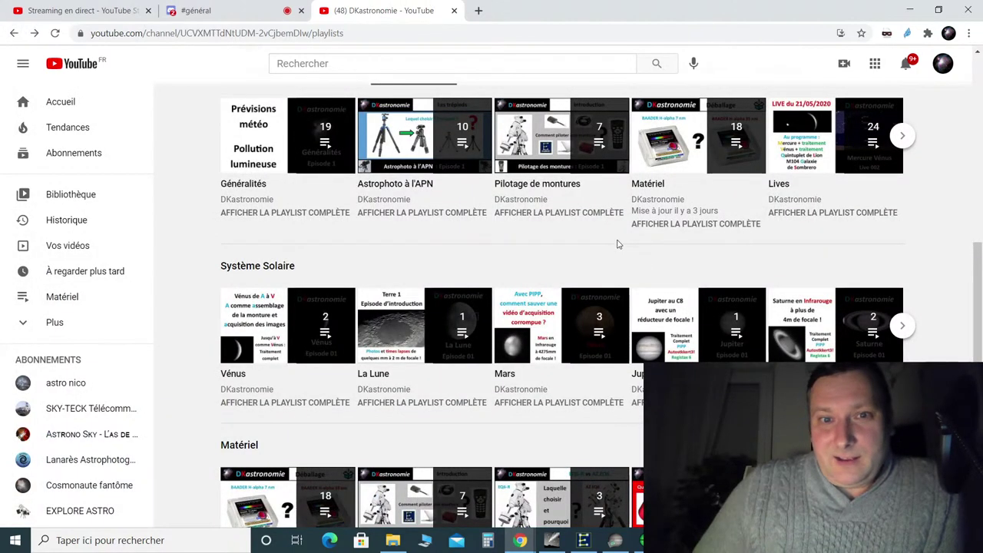
scroll(581, 276, up, 7)
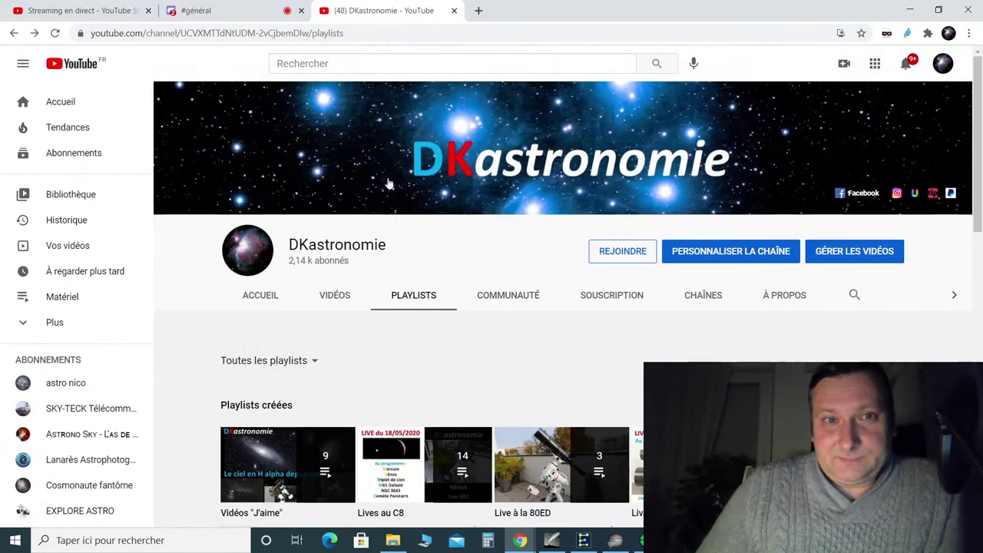
Check the livestream analytics in YouTube Studio and the guiding in PHD2, minimizing each window to return to SharpCap
click(79, 10)
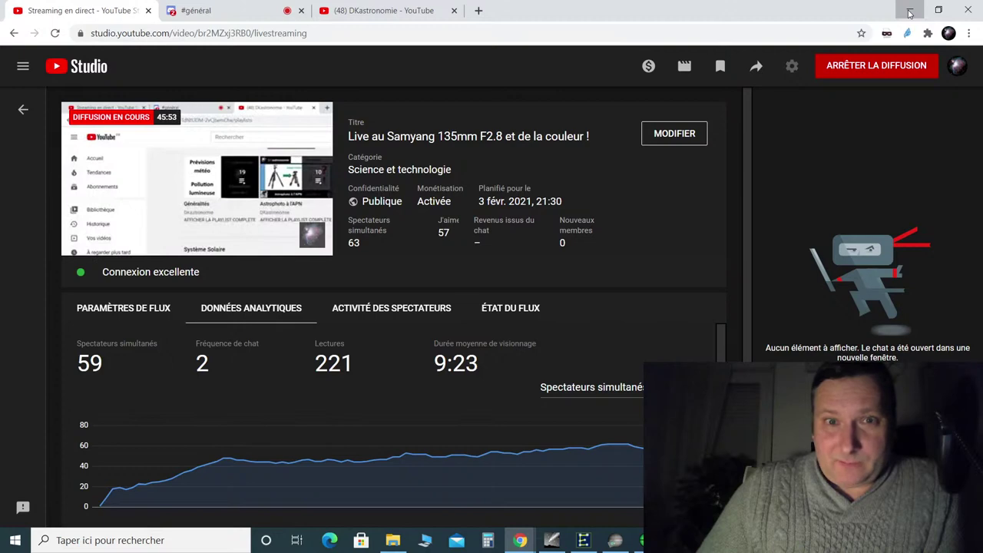
click(909, 11)
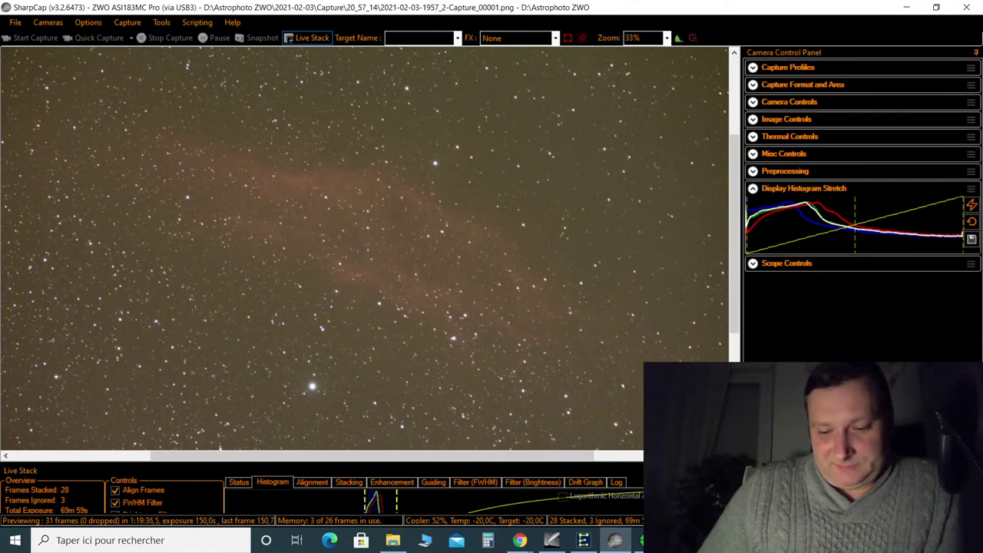
key(alt+Tab)
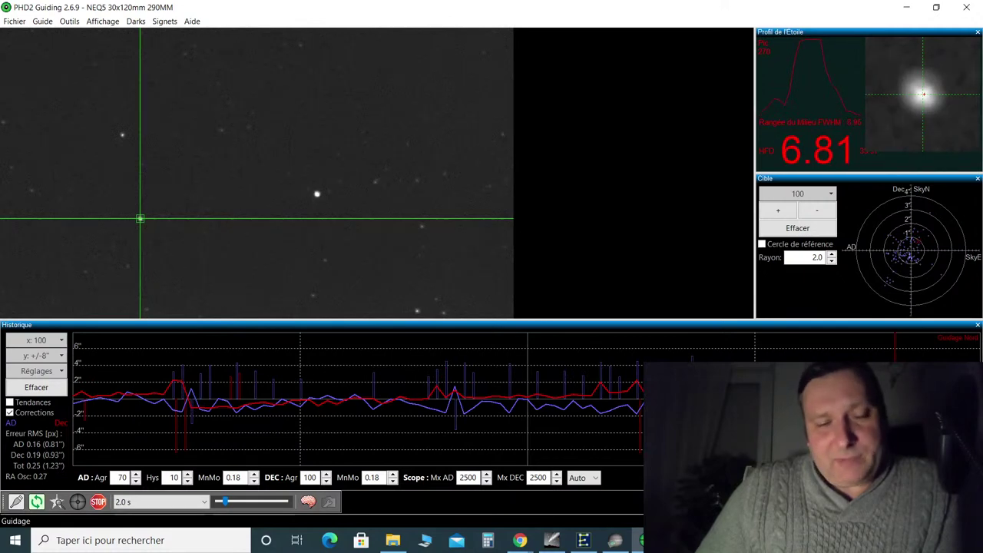
click(907, 7)
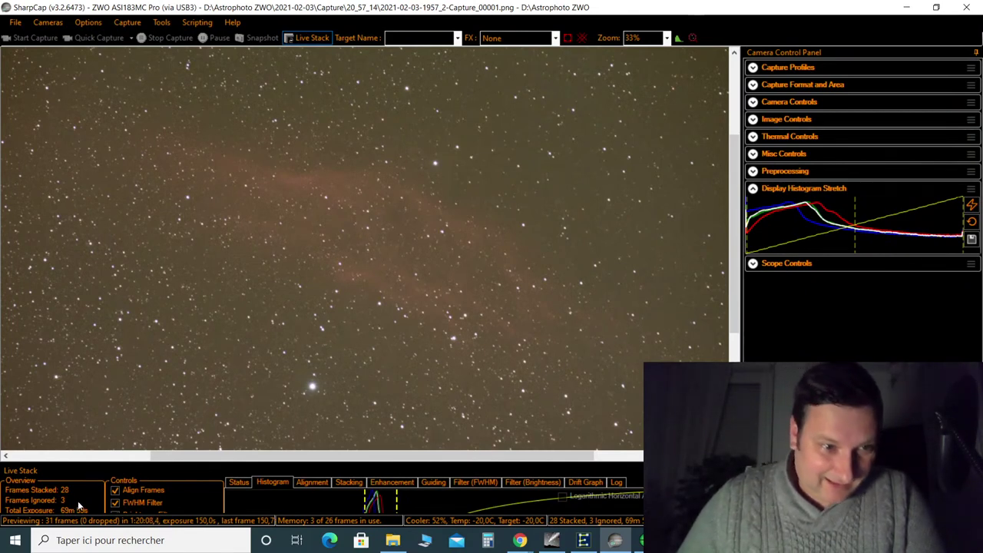
Bring up the live chat pop-out beside the stack, check the PHD2 guiding graph, and minimize PHD2
mouse_move(520, 540)
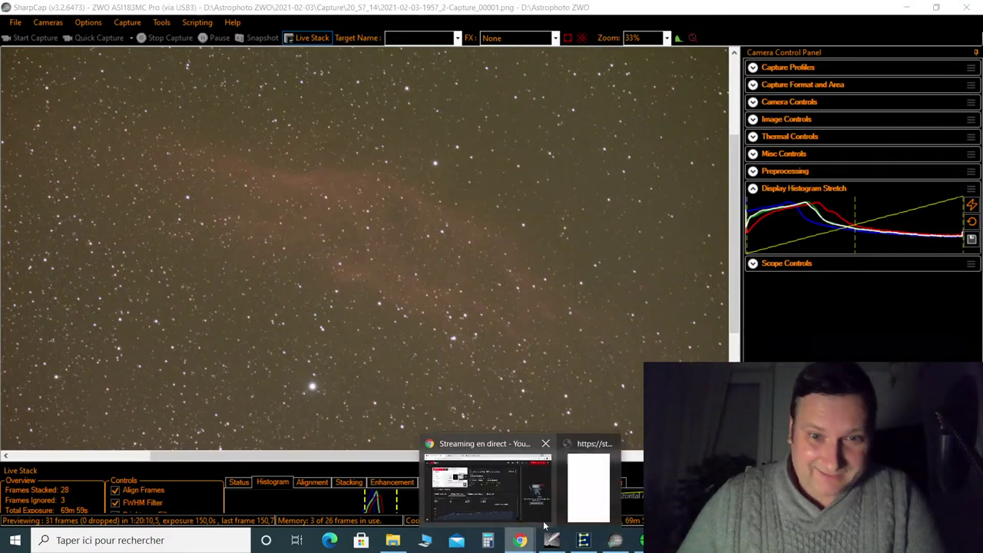
click(578, 503)
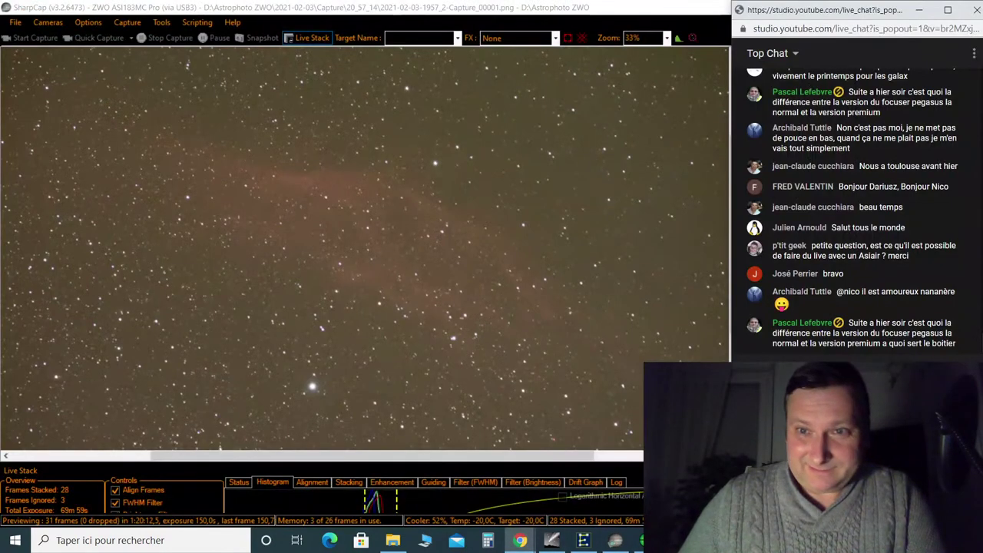
mouse_move(676, 540)
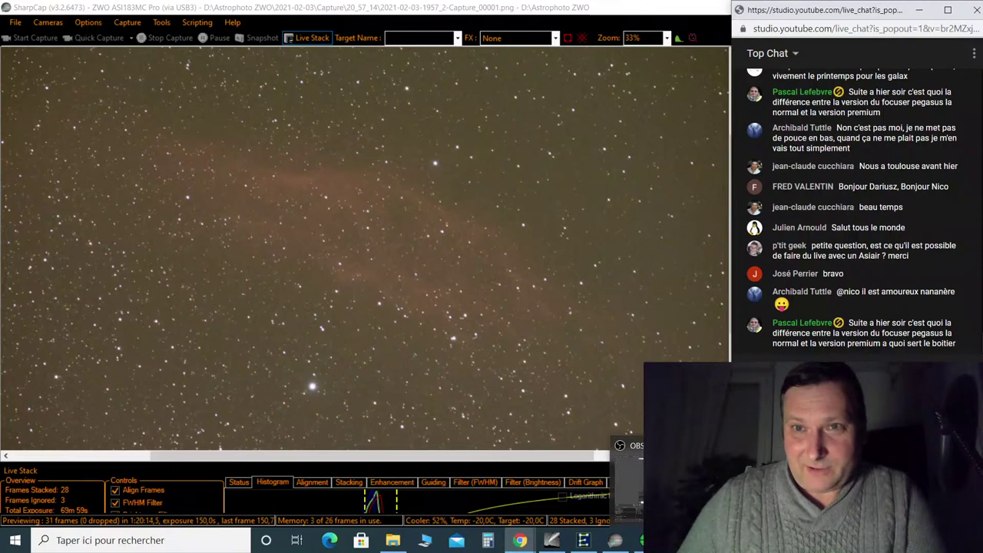
click(627, 540)
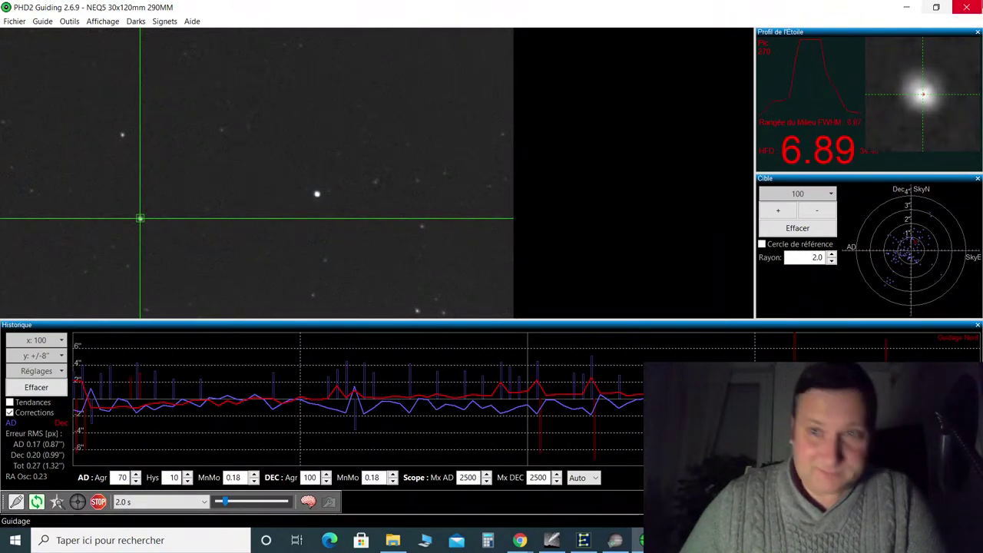
click(906, 7)
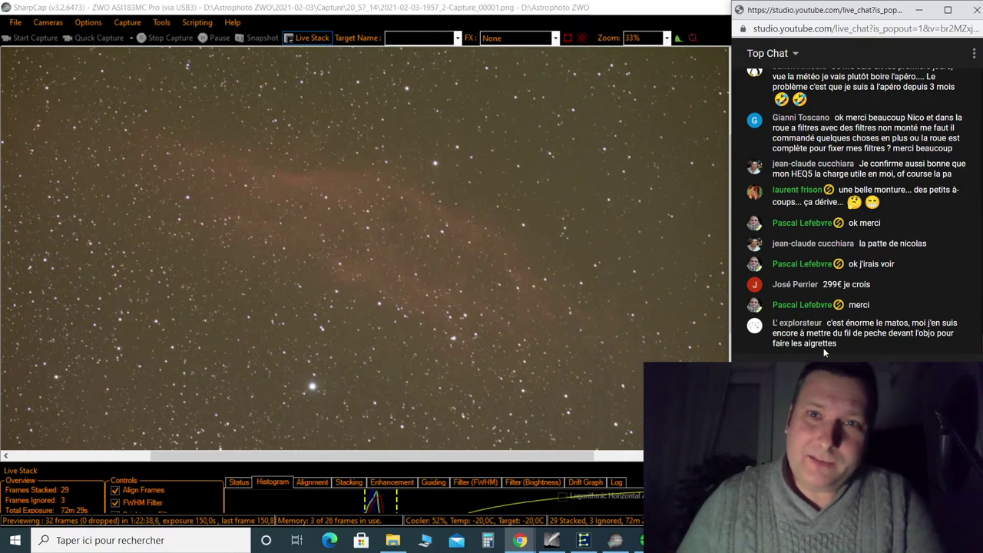
Zoom the stacked image to 100% in SharpCap and bring the bright star below the nebula near the view's centre
click(668, 39)
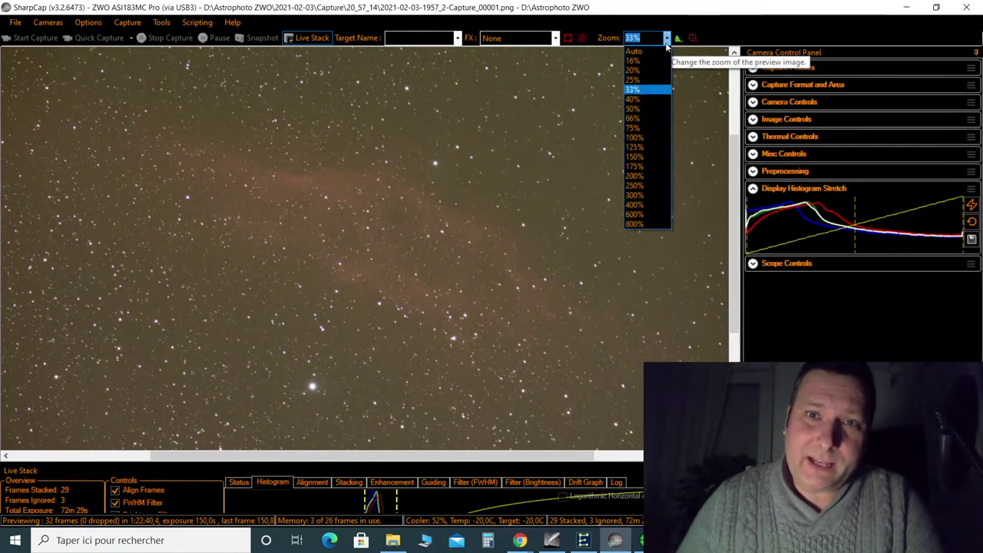
click(650, 138)
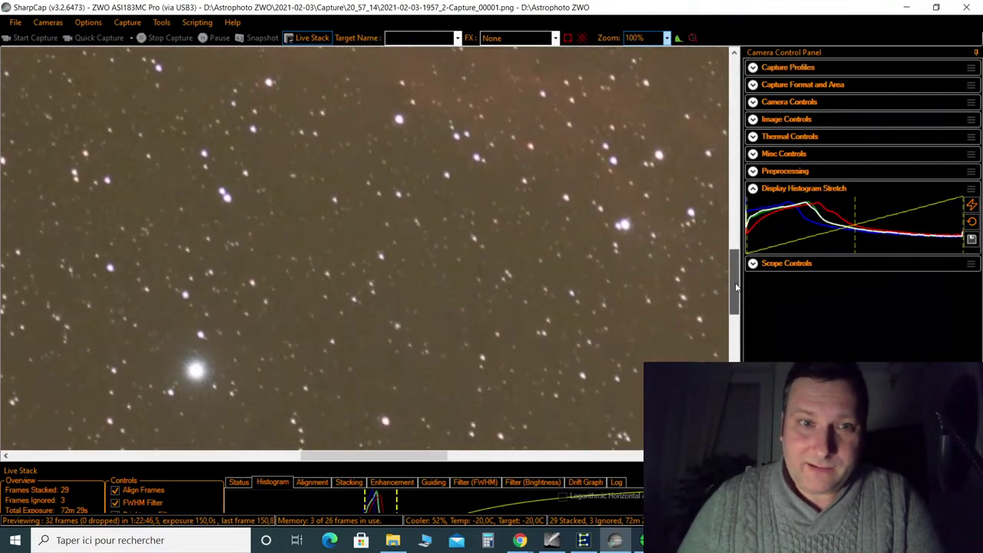
drag(736, 286, 735, 306)
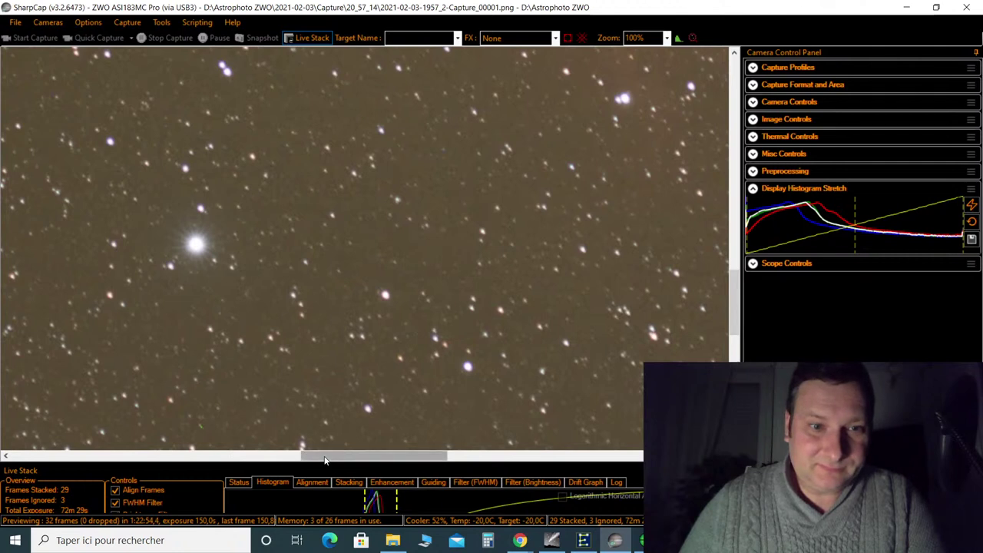
drag(325, 457, 274, 459)
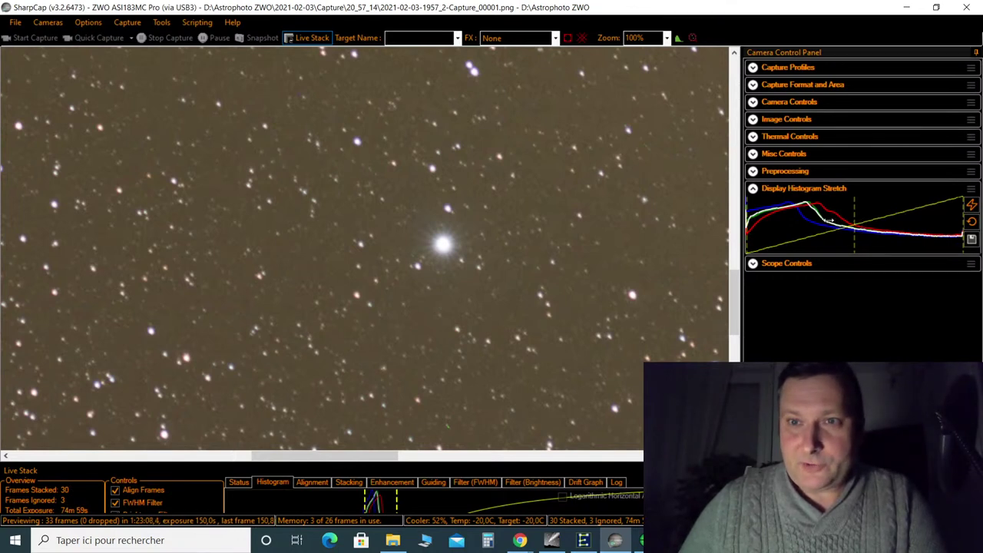
Try a stronger display histogram stretch by shifting the black and mid levels, and reset the stretch
mouse_move(829, 220)
mouse_down()
mouse_move(755, 220)
mouse_move(786, 221)
mouse_up()
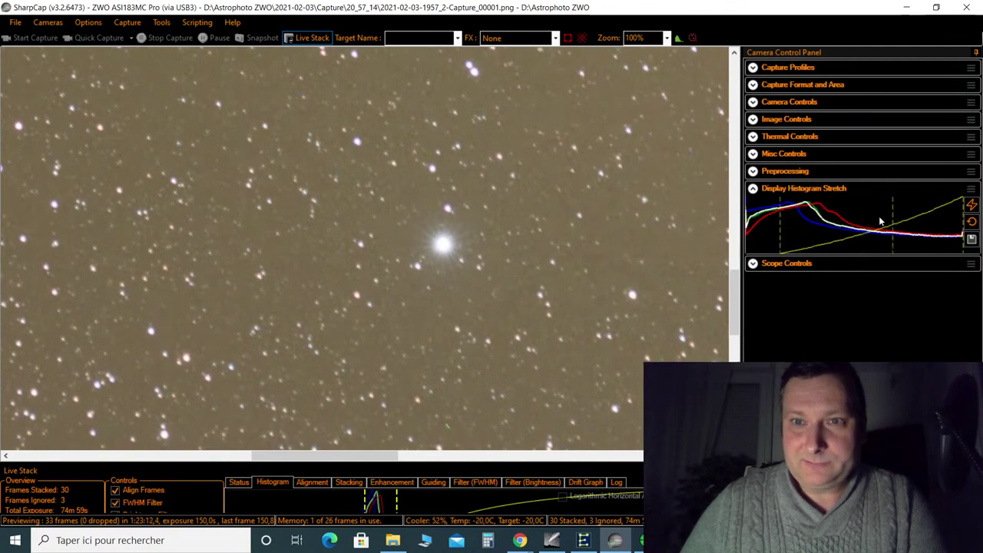
drag(893, 214, 813, 213)
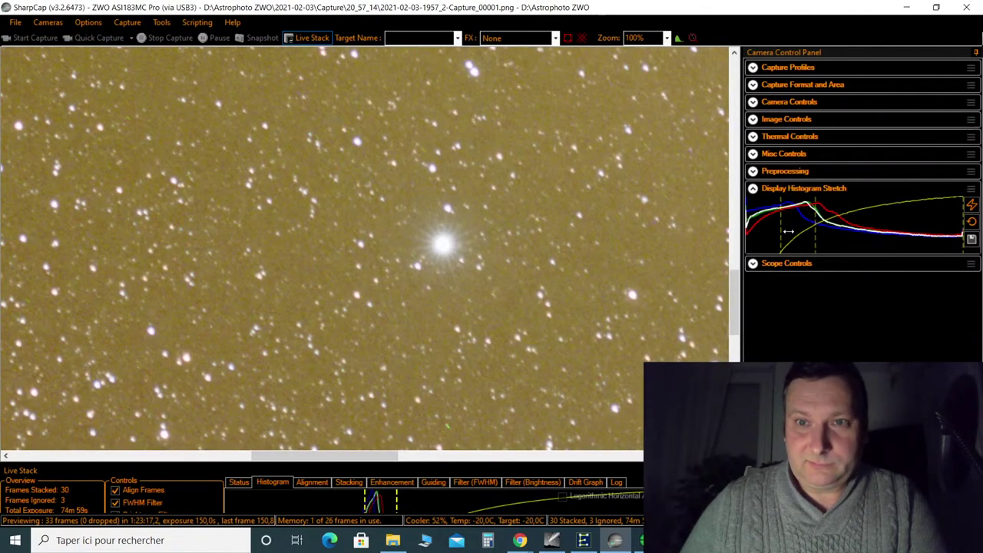
drag(780, 231, 792, 227)
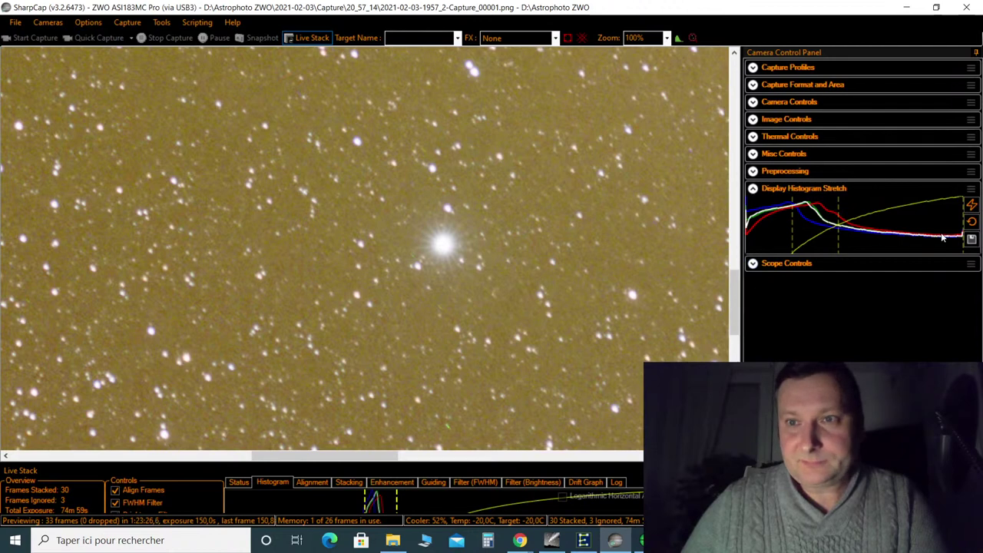
click(971, 222)
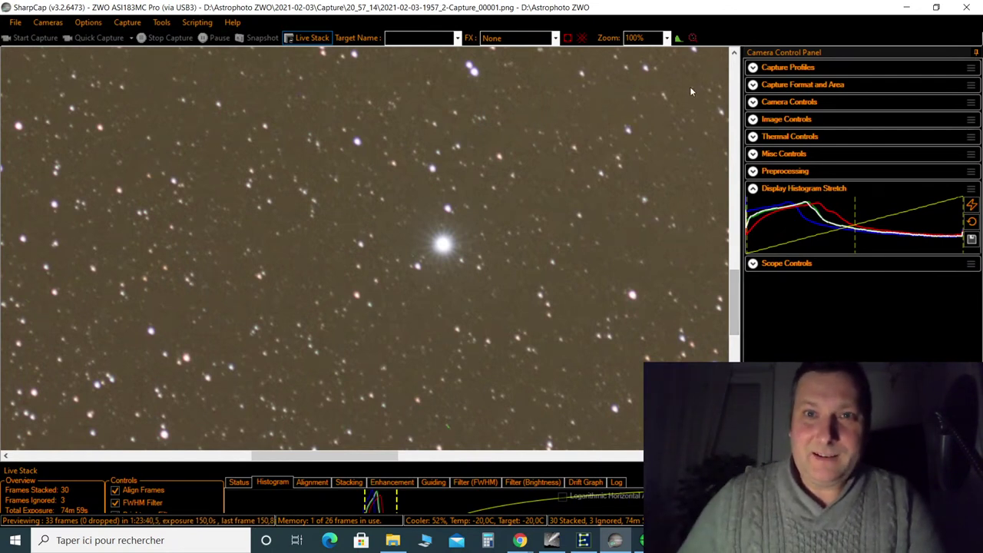
Set the preview zoom back to 33% and recentre the view on the red nebula
click(643, 37)
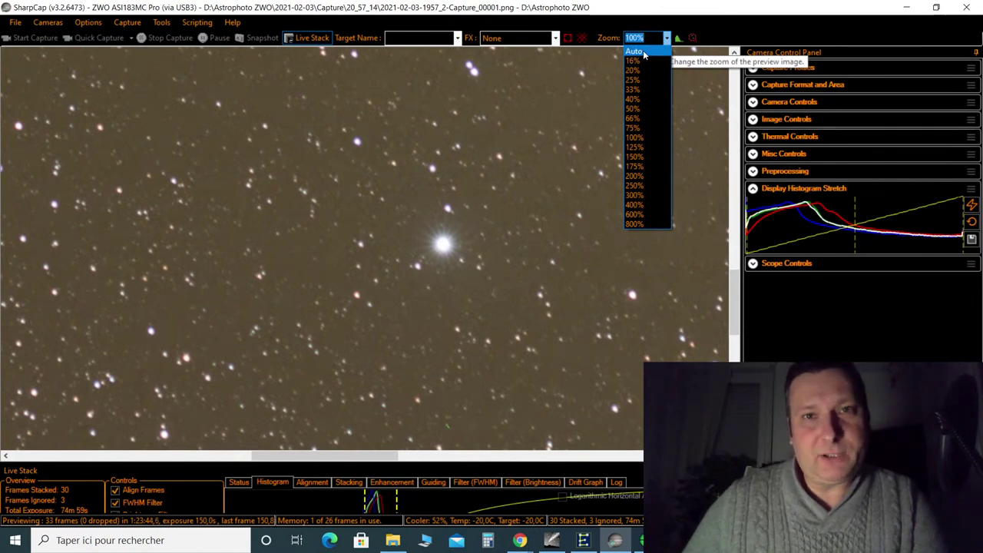
click(660, 89)
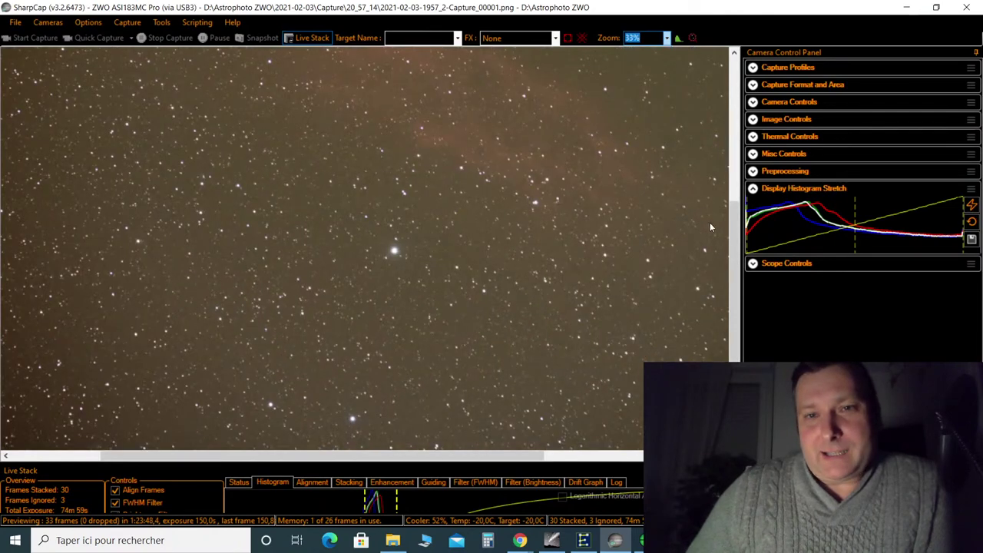
drag(729, 255, 734, 178)
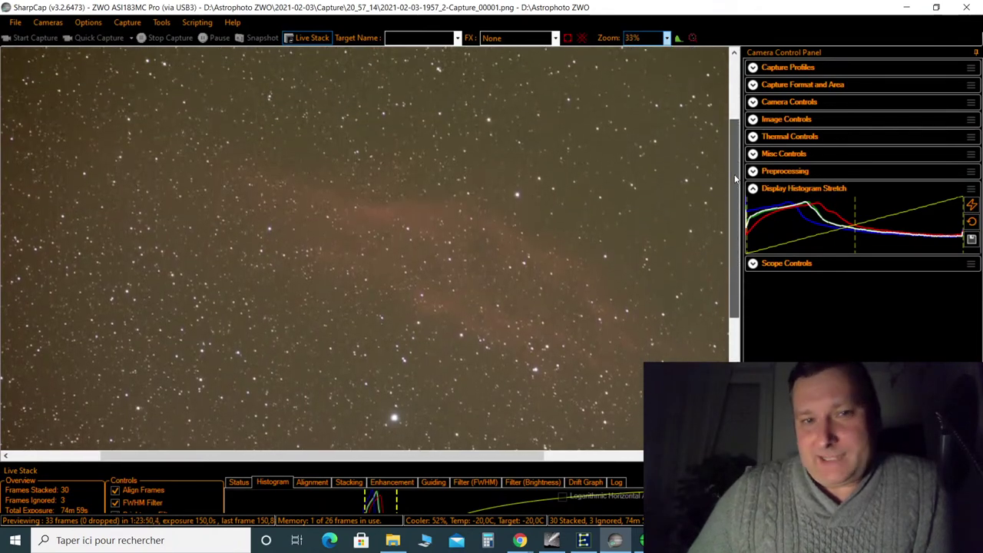
drag(354, 456, 400, 455)
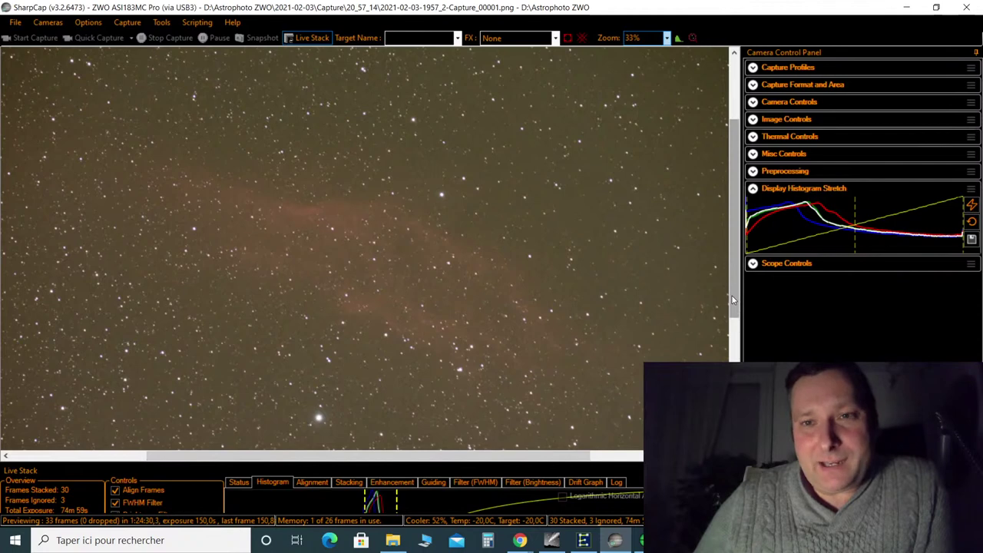
Examine the stars at 100% zoom along the stacked image's right edge down to the bottom corner, and set the preview zoom to Auto
drag(732, 301, 732, 242)
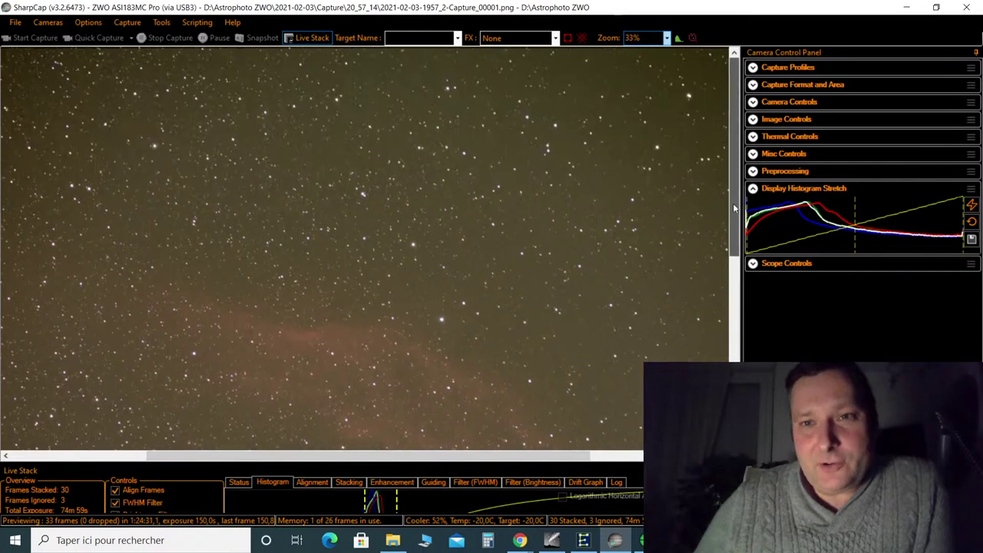
click(666, 38)
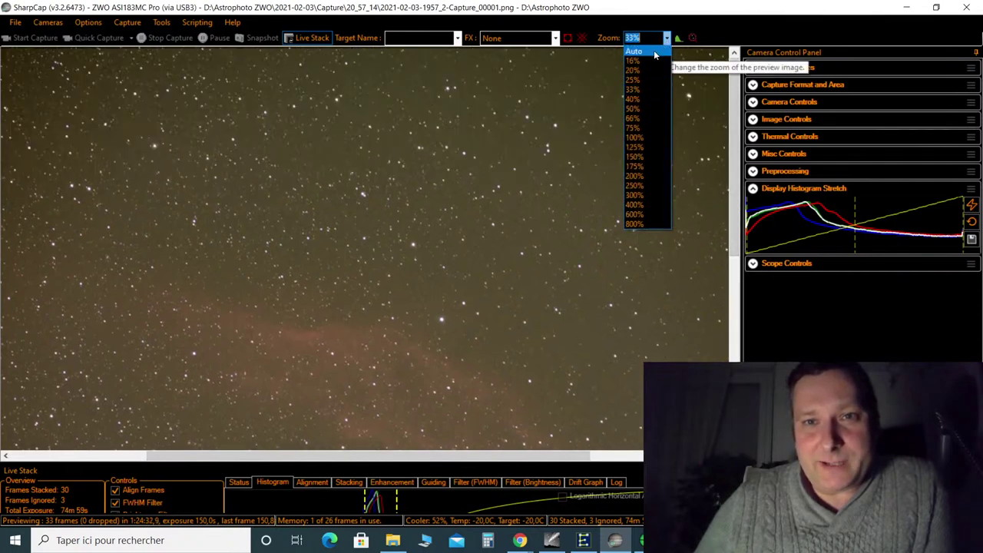
click(654, 138)
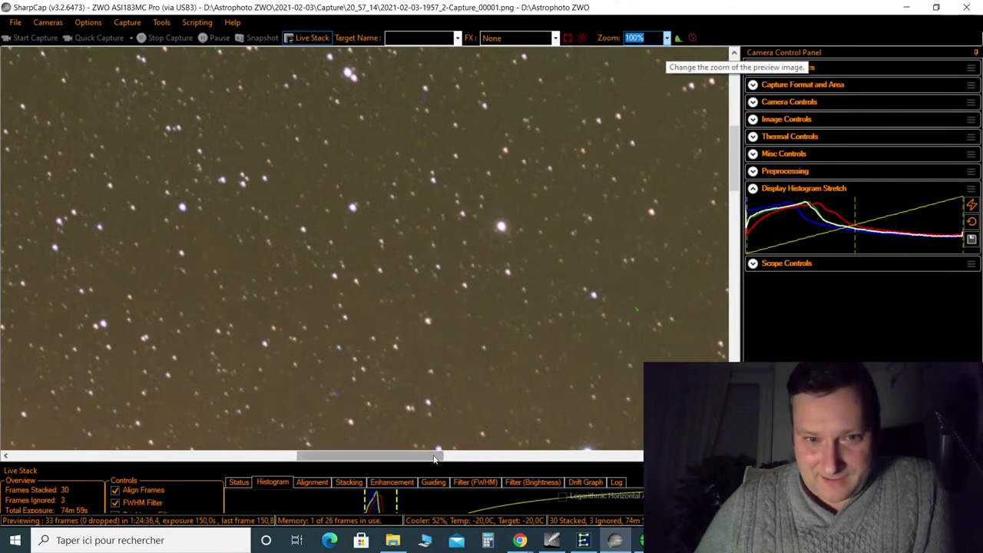
drag(435, 456, 606, 456)
scroll(365, 246, right, 3)
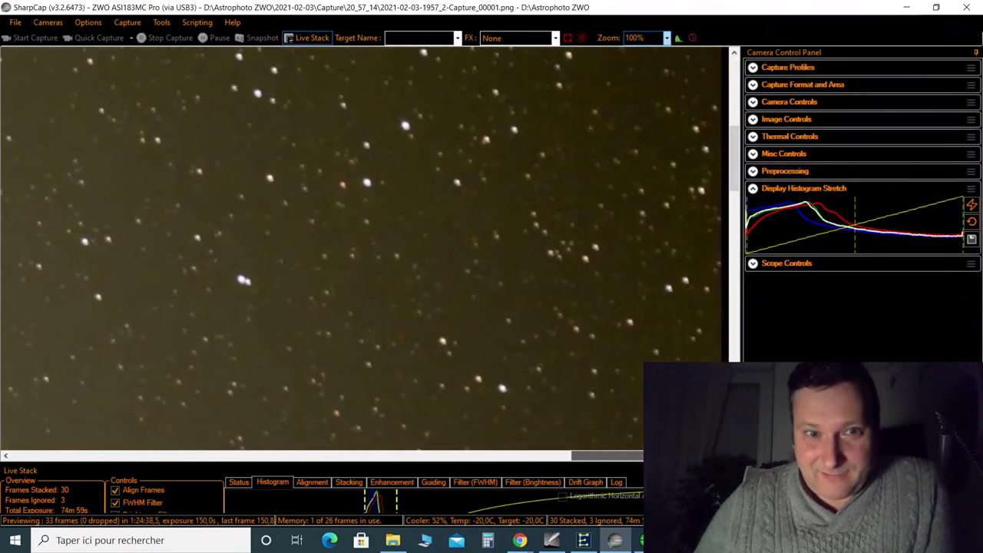
drag(738, 179, 737, 123)
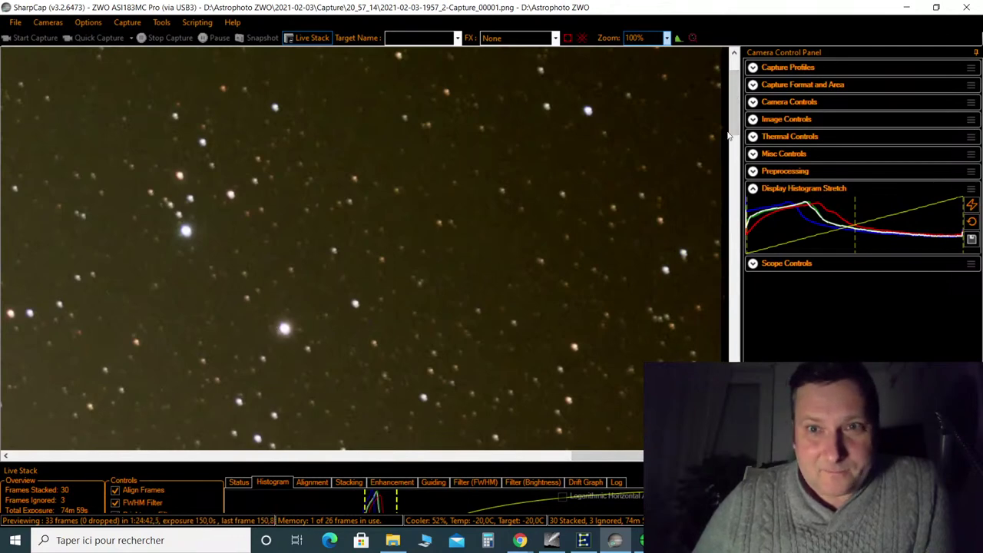
mouse_move(734, 128)
mouse_down()
mouse_move(735, 102)
mouse_move(735, 330)
mouse_up()
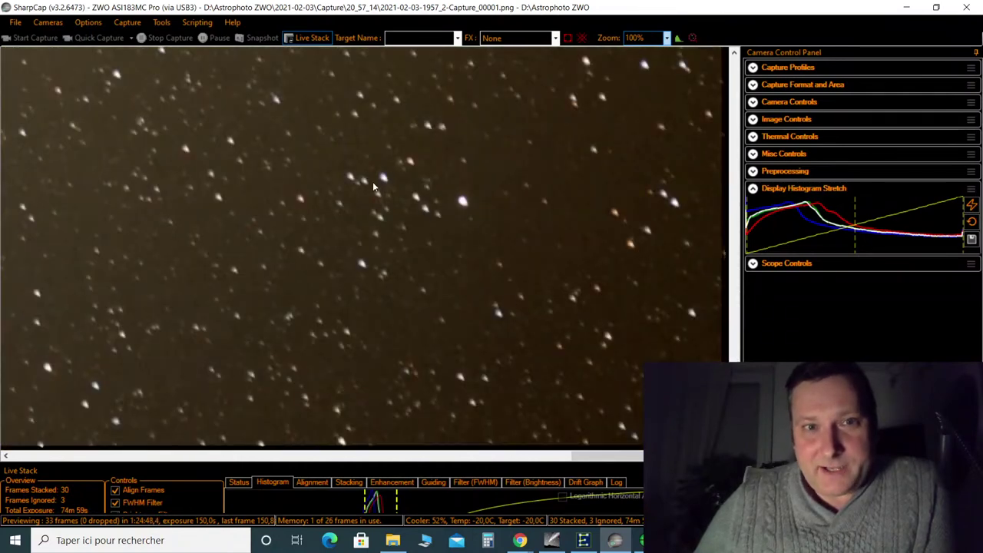
click(666, 37)
click(634, 52)
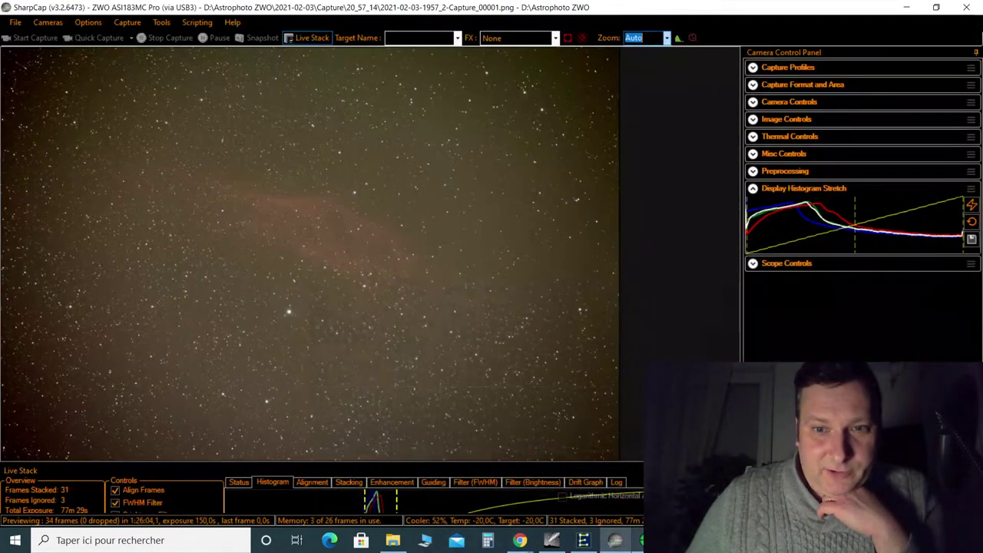
Switch to PHD2 to check the guiding graph, glance back at the SharpCap stack, and bring the PHD2 guiding view up again
click(615, 540)
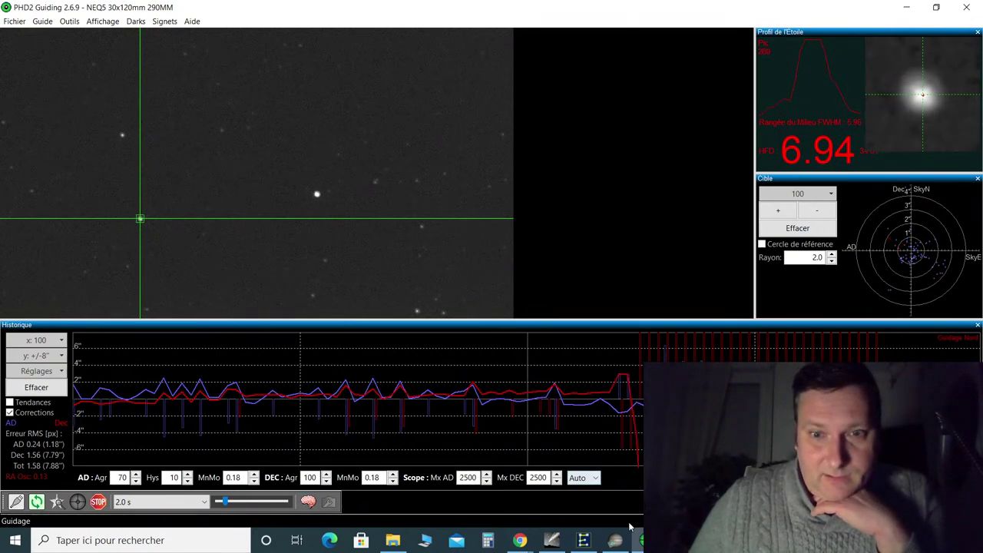
mouse_move(641, 540)
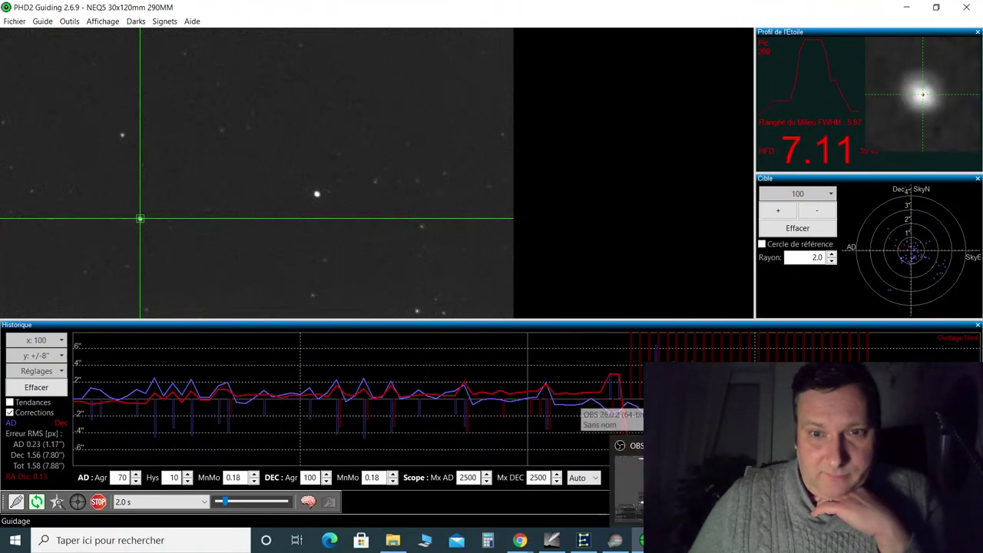
click(618, 541)
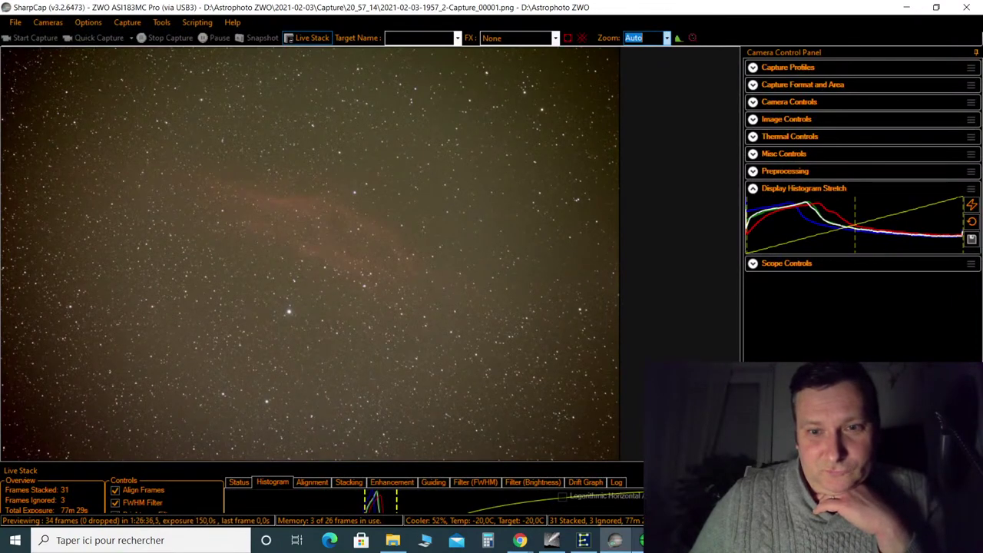
click(611, 476)
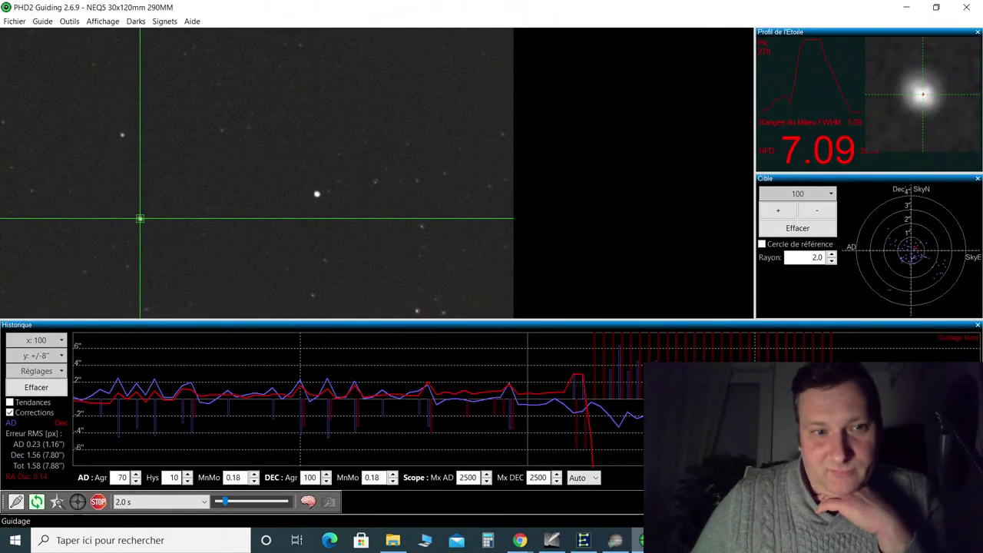
mouse_move(641, 539)
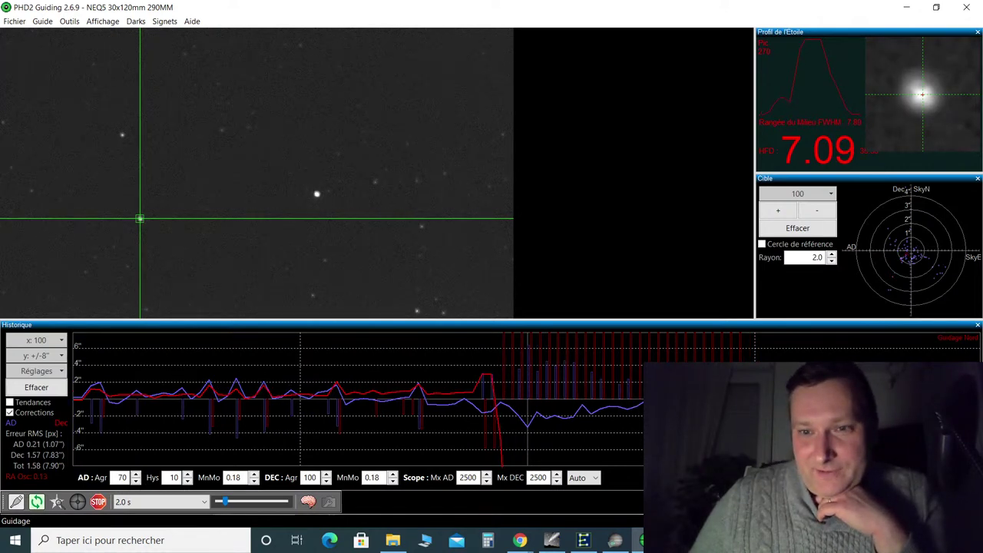
Minimize the guiding window, switch to Cartes du Ciel and examine the sky from Orion through Gémeaux and Cocher towards Persée
click(905, 8)
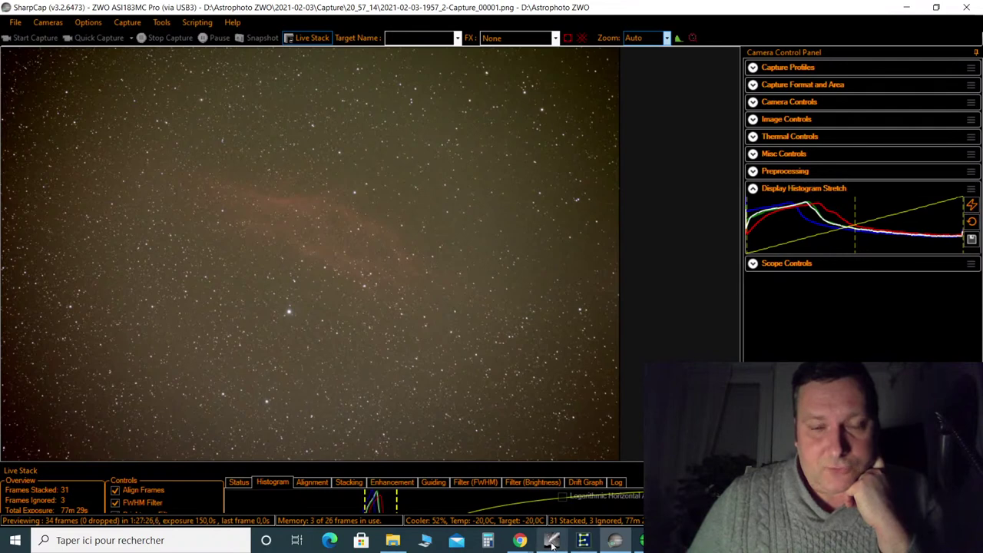
mouse_move(551, 543)
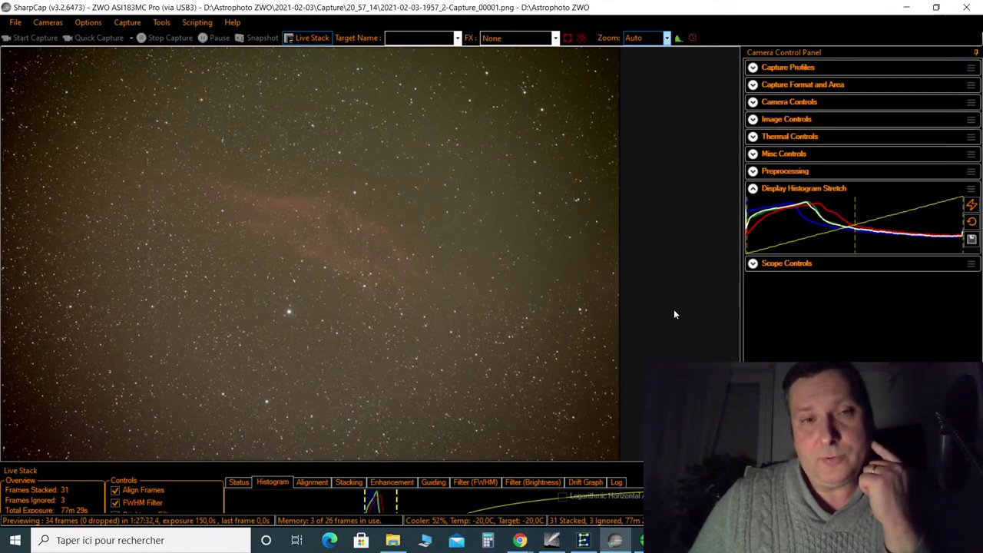
click(551, 540)
scroll(630, 339, down, 5)
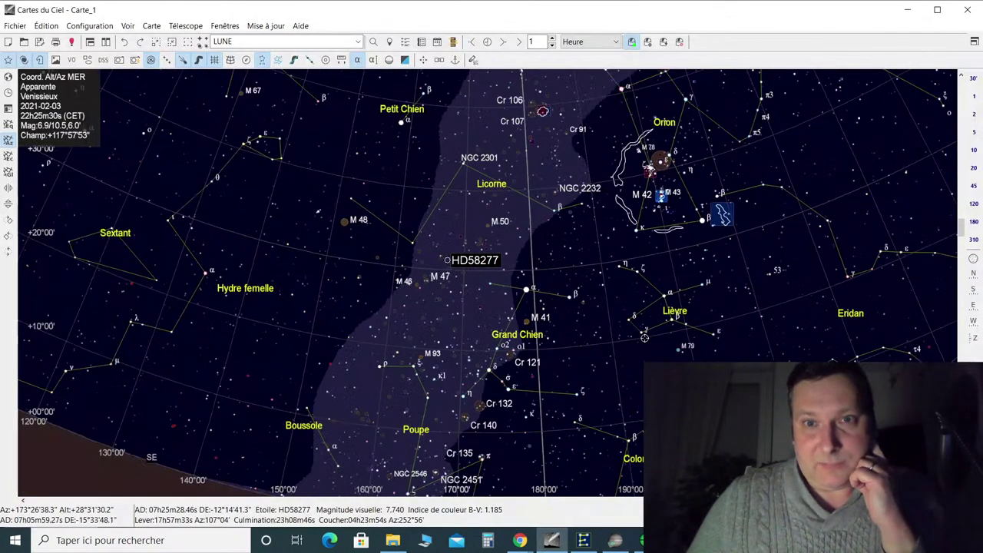
drag(635, 229, 536, 285)
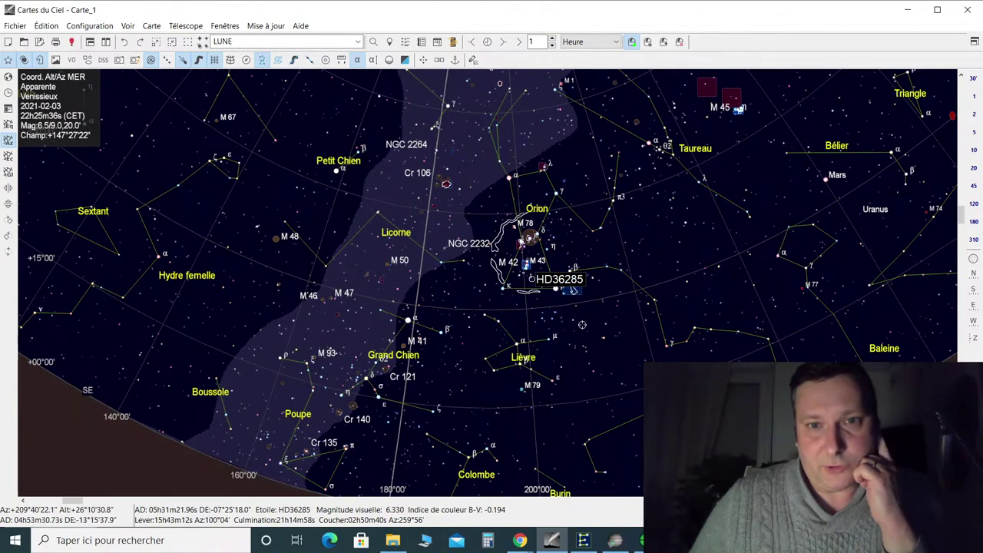
scroll(541, 176, up, 2)
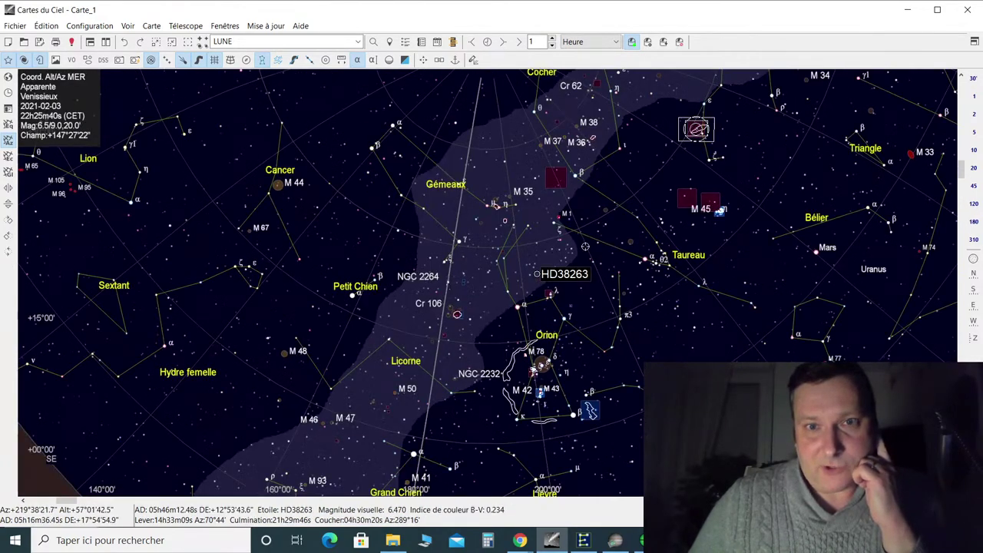
scroll(597, 207, up, 1)
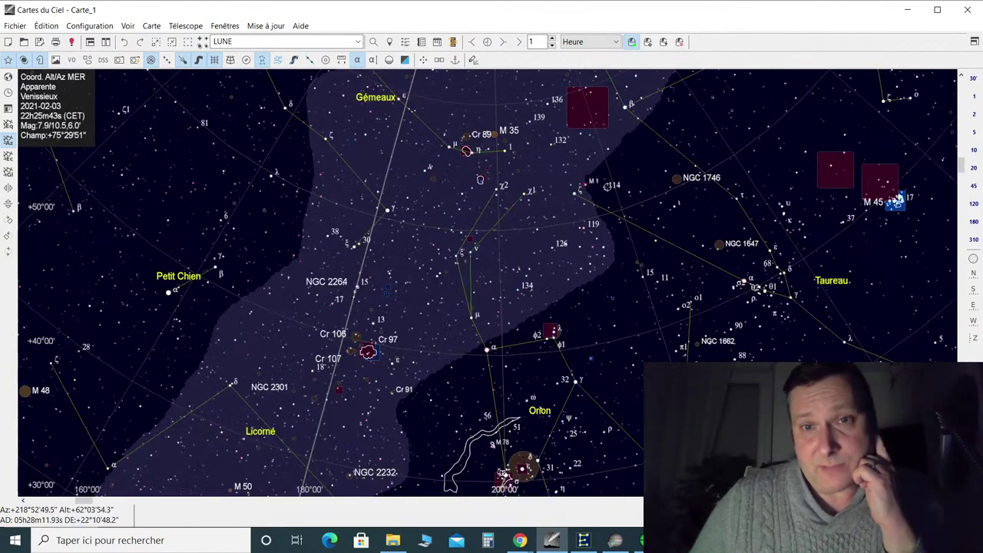
scroll(610, 129, down, 1)
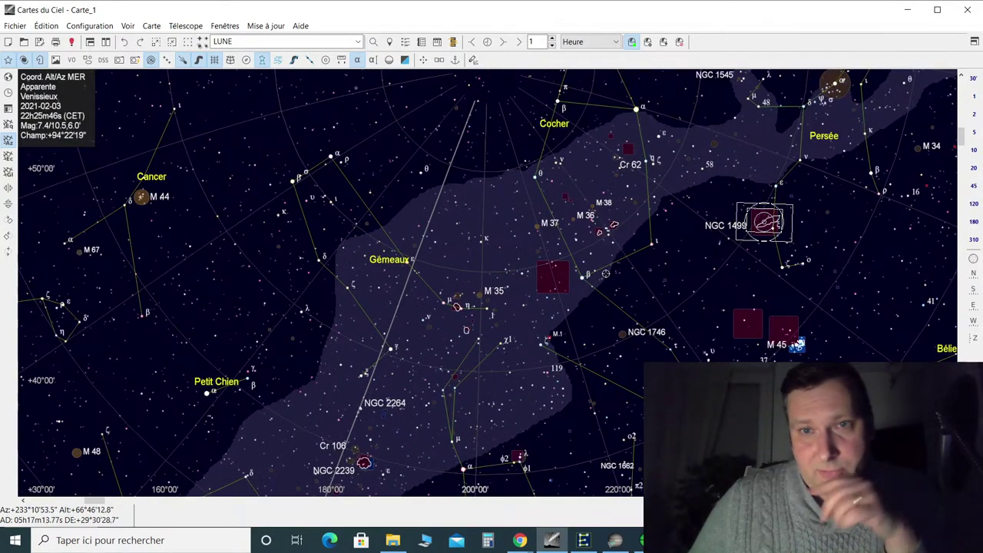
drag(633, 156, 622, 265)
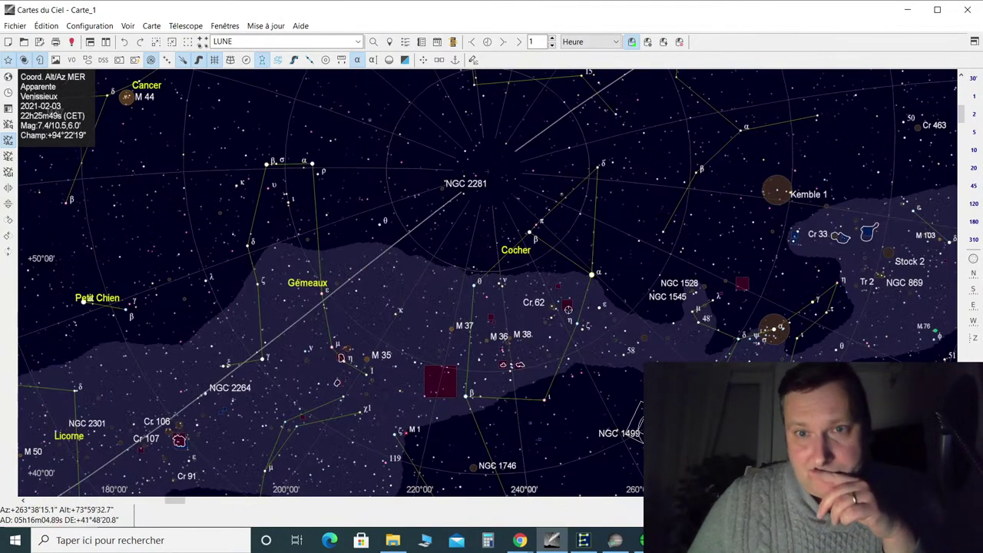
scroll(622, 265, up, 1)
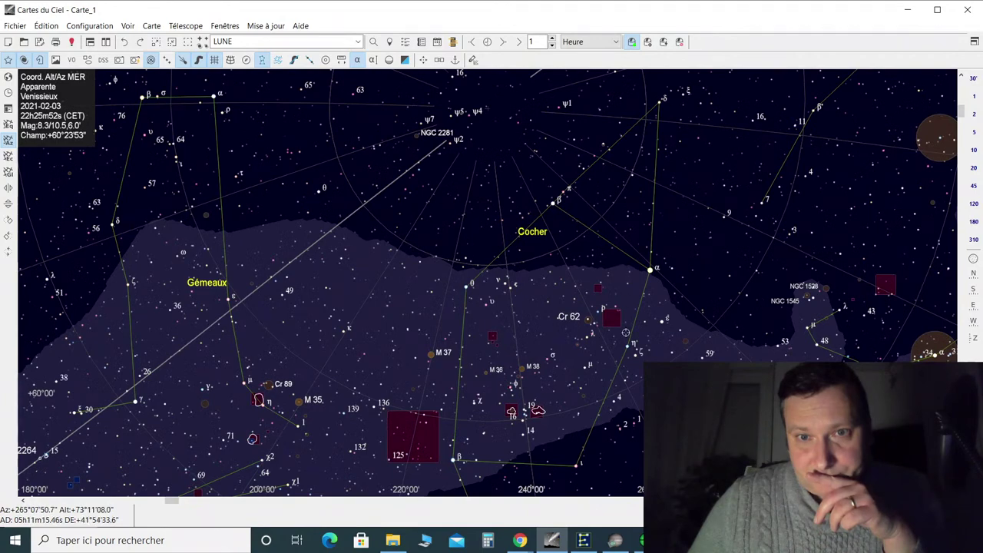
scroll(626, 332, down, 2)
scroll(563, 403, down, 1)
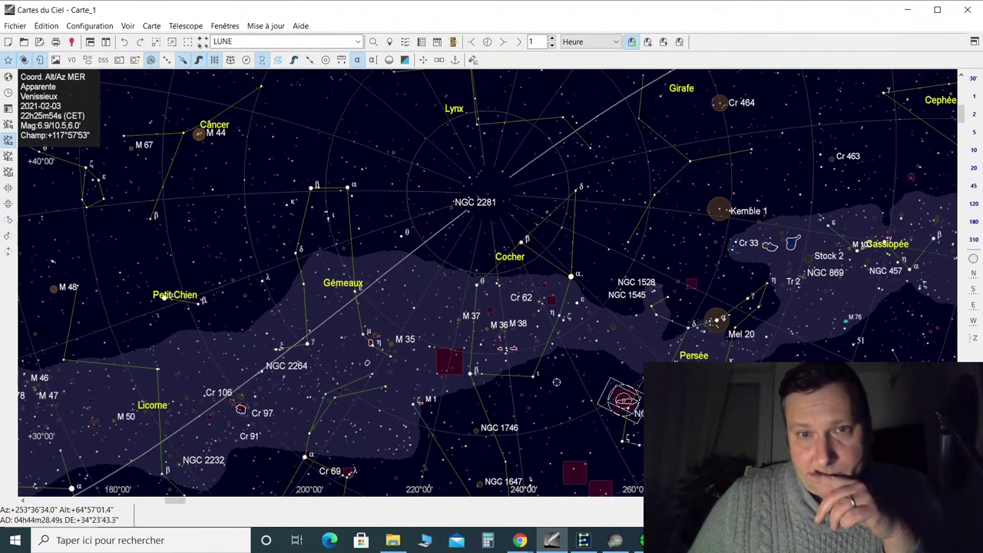
drag(563, 403, 580, 219)
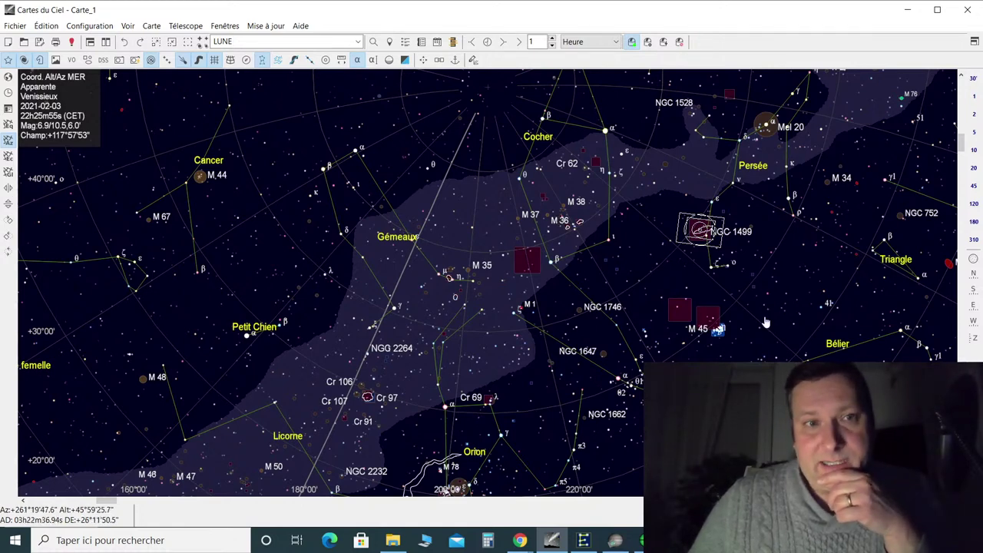
Examine the western sky past M 45, then the Grande Ourse region around M 108 and M 97
drag(765, 322, 669, 292)
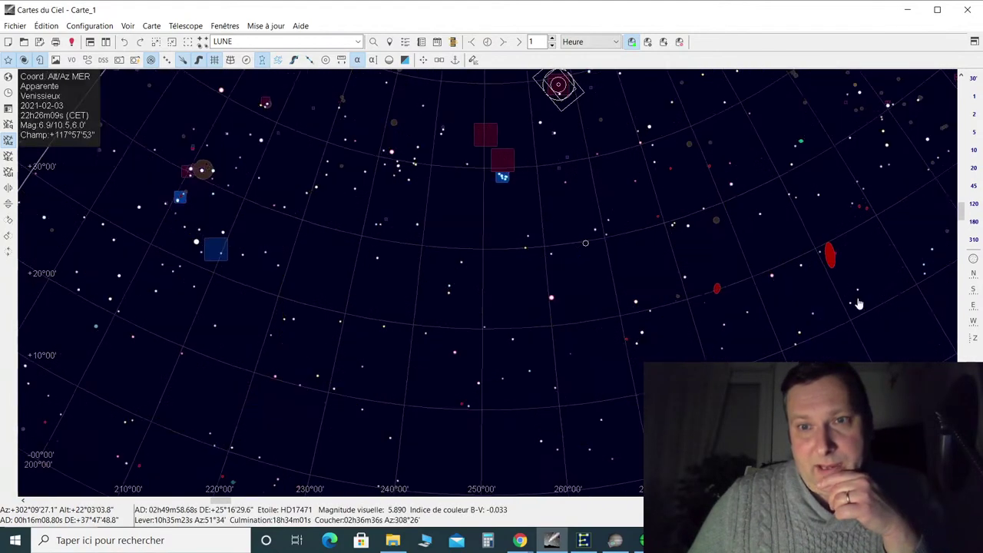
drag(857, 298, 580, 328)
drag(566, 188, 478, 414)
scroll(477, 413, down, 2)
scroll(415, 403, down, 2)
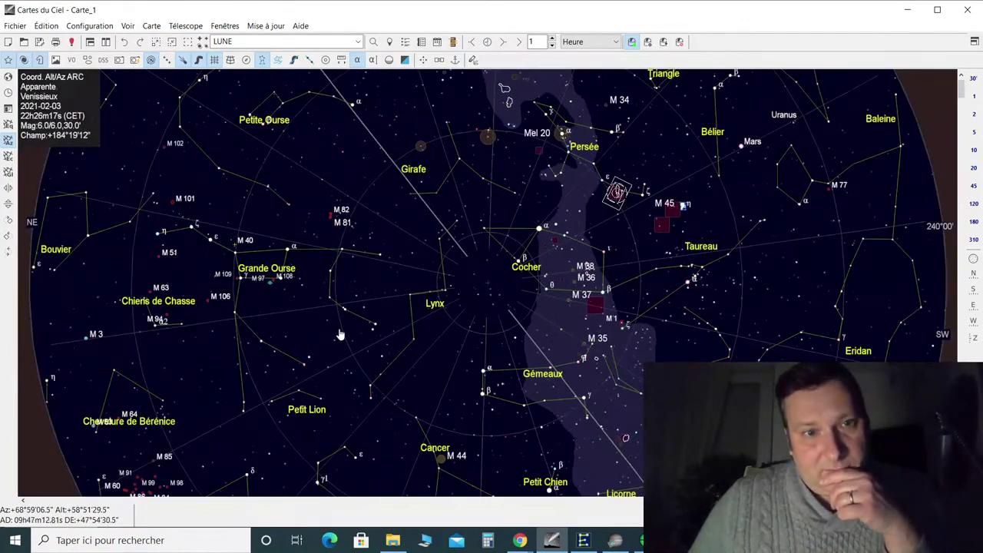
drag(340, 334, 440, 287)
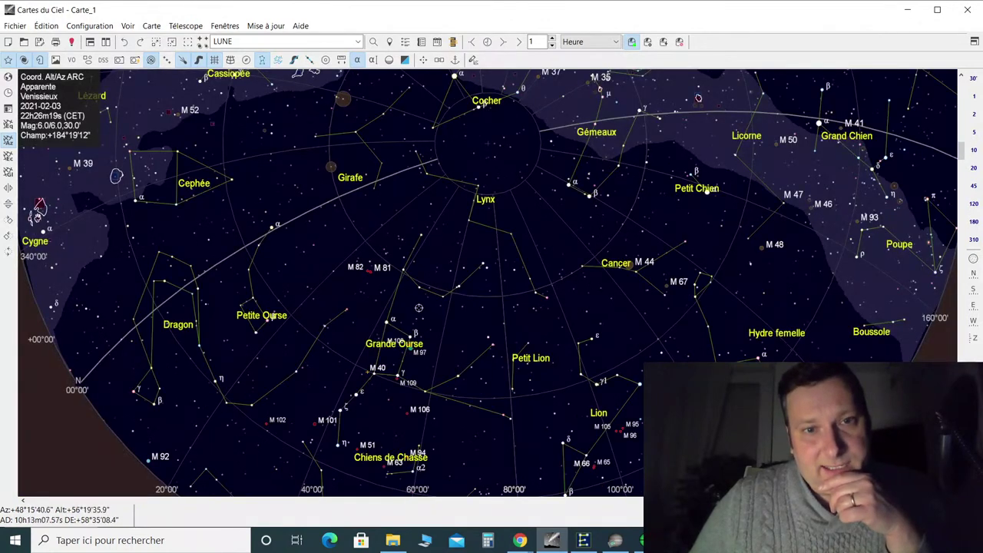
scroll(415, 328, up, 4)
drag(297, 445, 486, 302)
scroll(450, 362, up, 2)
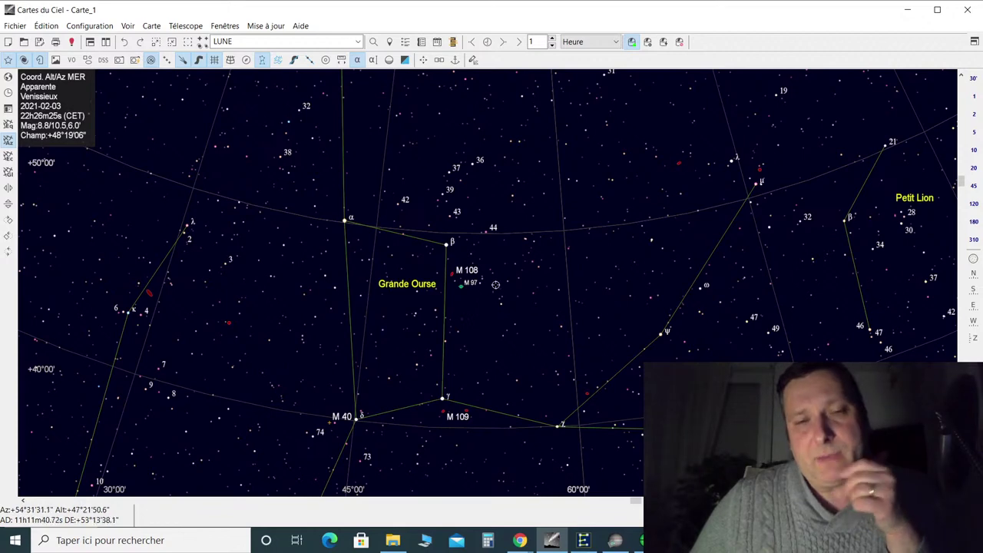
Examine the Messier objects below Grande Ourse, around M 106, M 101, M 51 and the Chiens de Chasse constellation
key(Down)
key(Down)
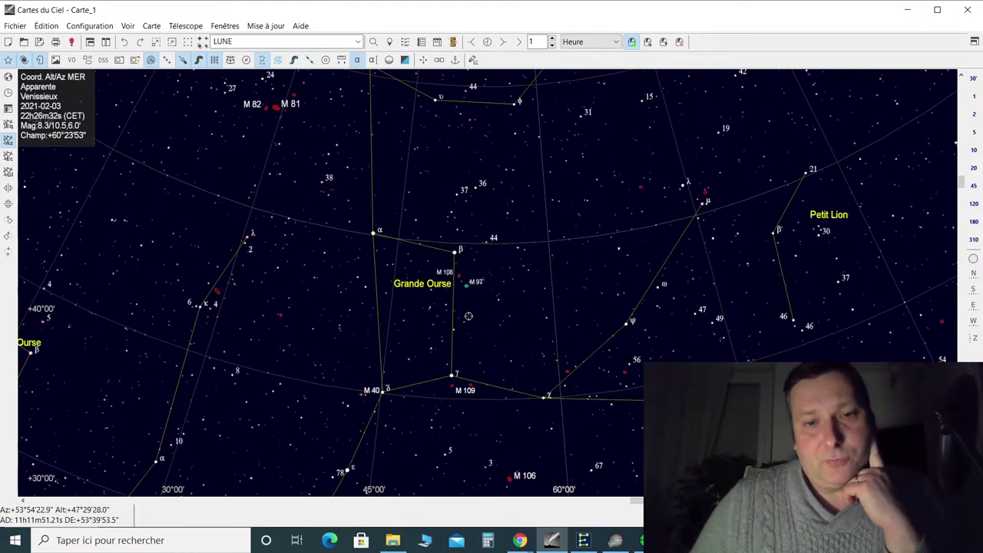
click(511, 239)
key(Down)
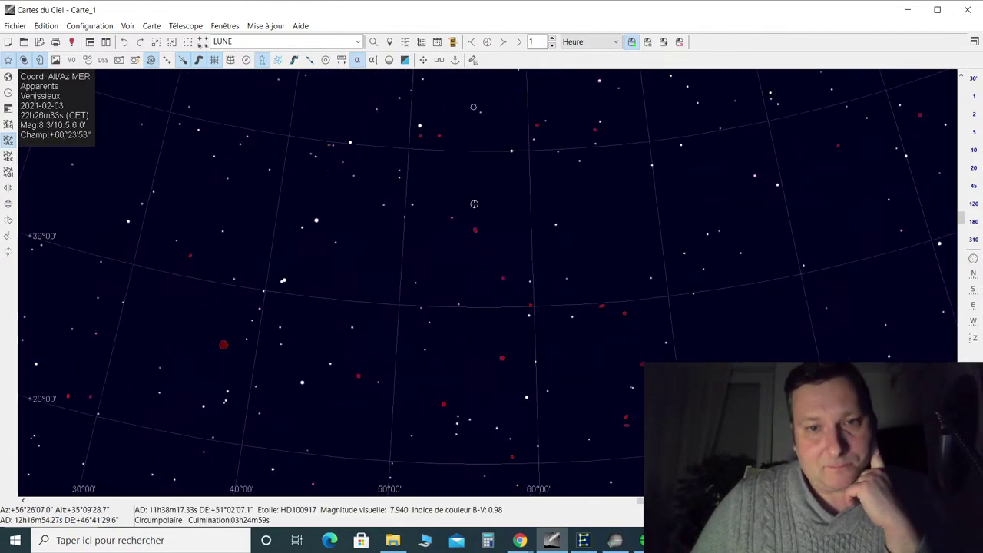
key(Page_Down)
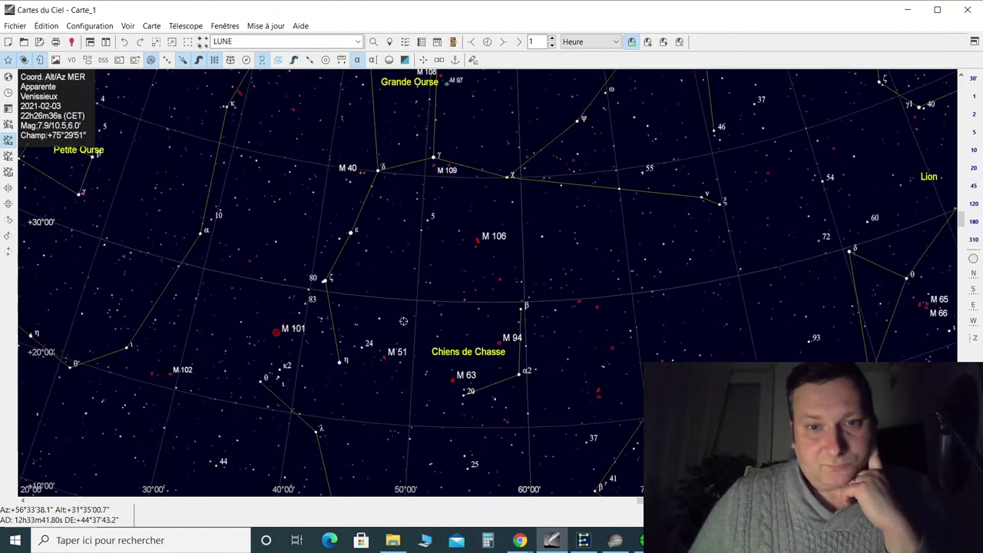
key(Page_Down)
key(Page_Down)
key(Page_Down)
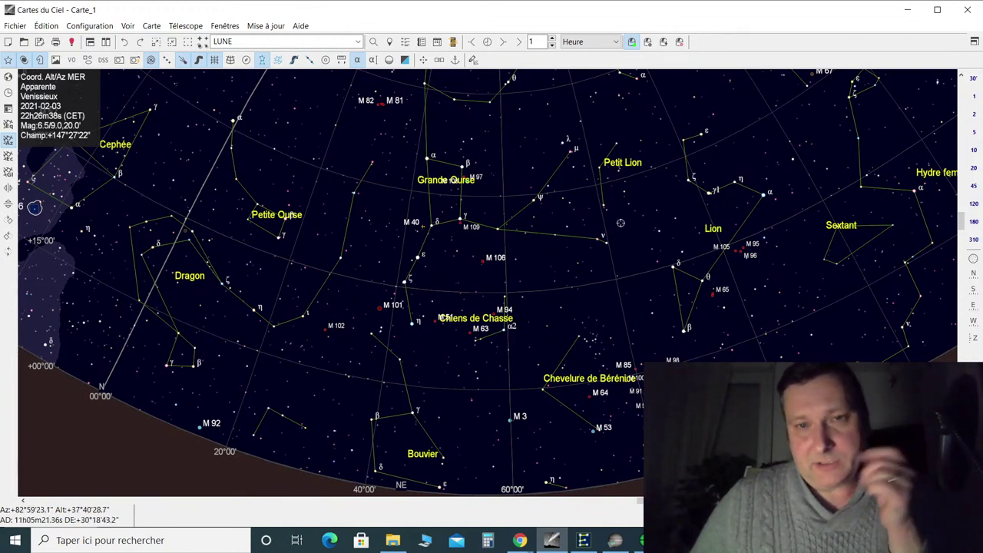
Examine the southern sky around Orion and M 42, then the area from Taureau to Persée and Bélier
drag(621, 222, 546, 242)
scroll(546, 242, down, 2)
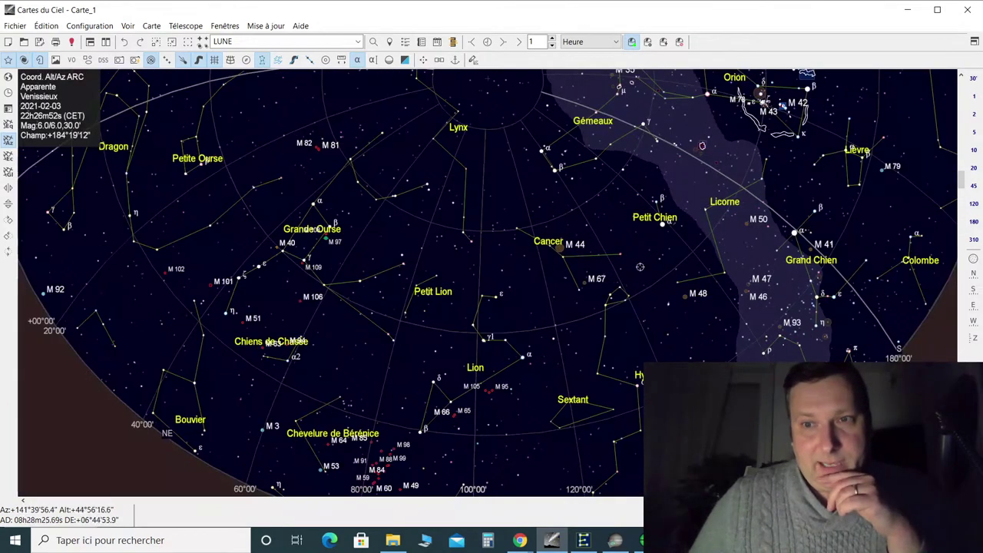
scroll(556, 264, down, 2)
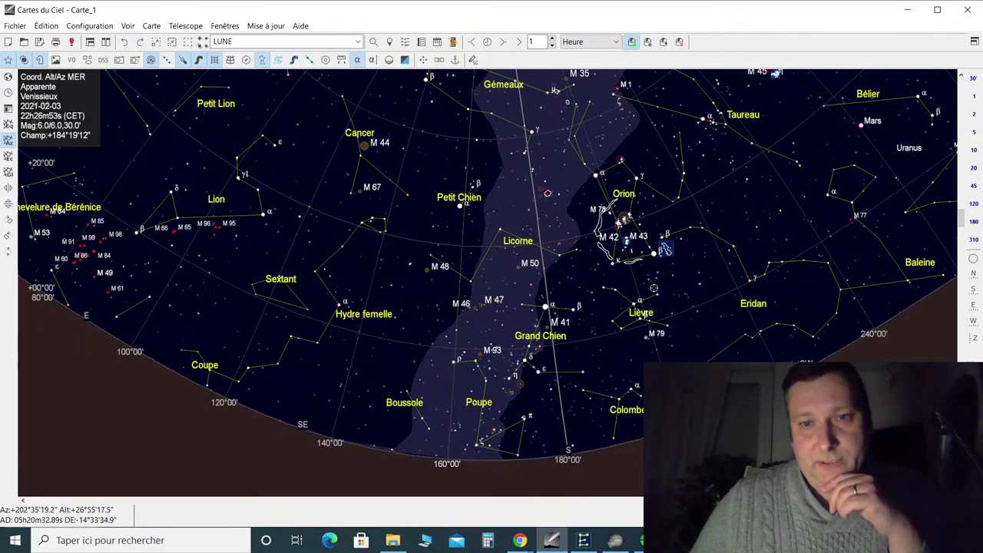
scroll(673, 267, up, 5)
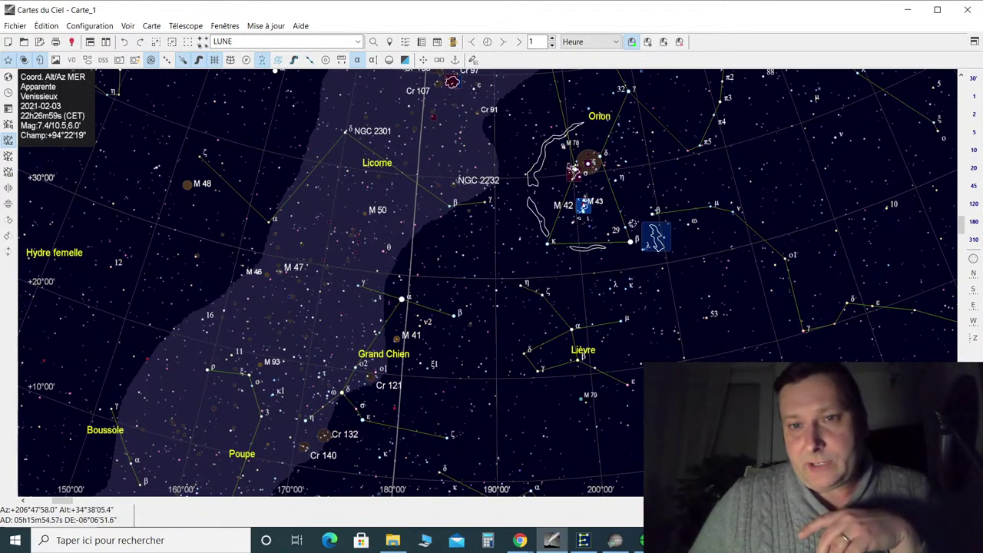
scroll(655, 234, up, 2)
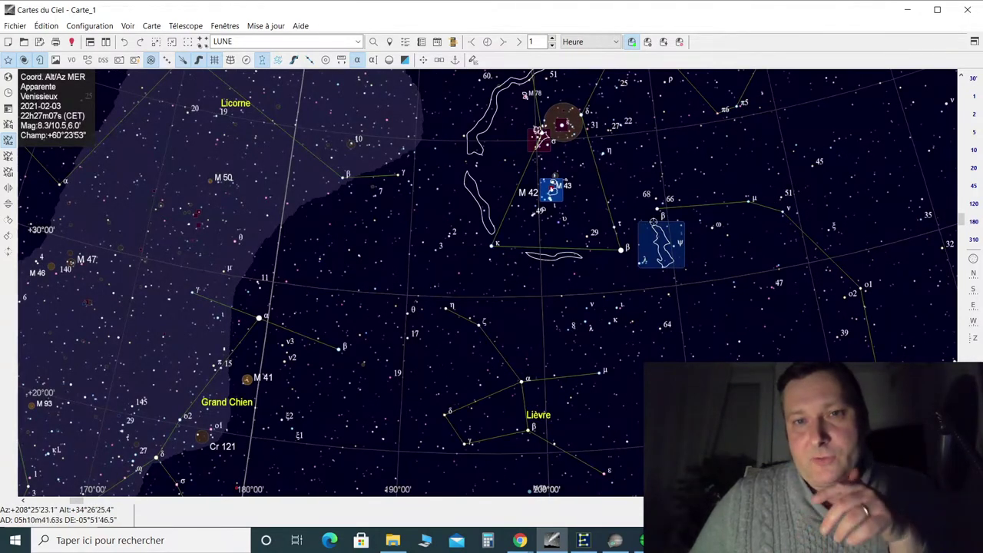
scroll(698, 217, down, 1)
scroll(699, 217, down, 1)
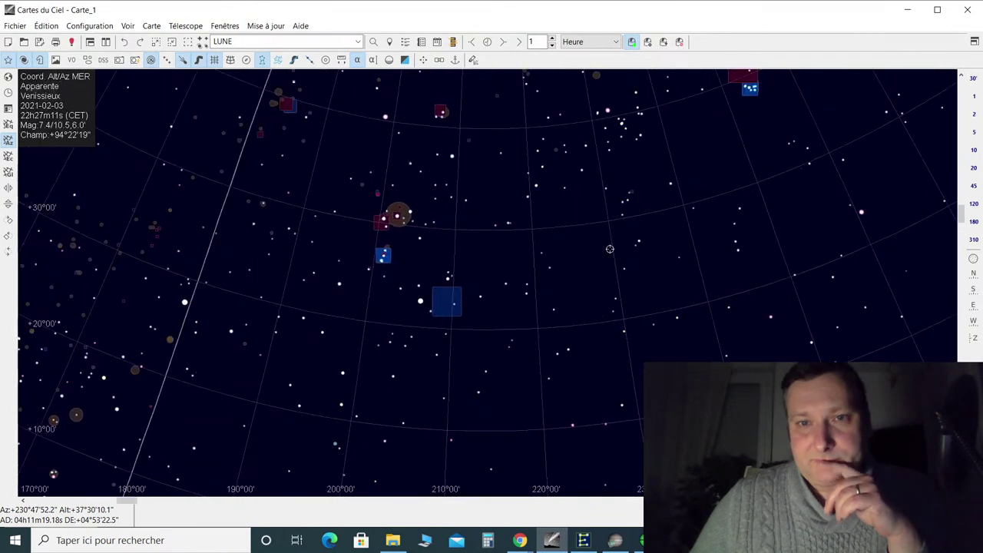
drag(647, 188, 607, 260)
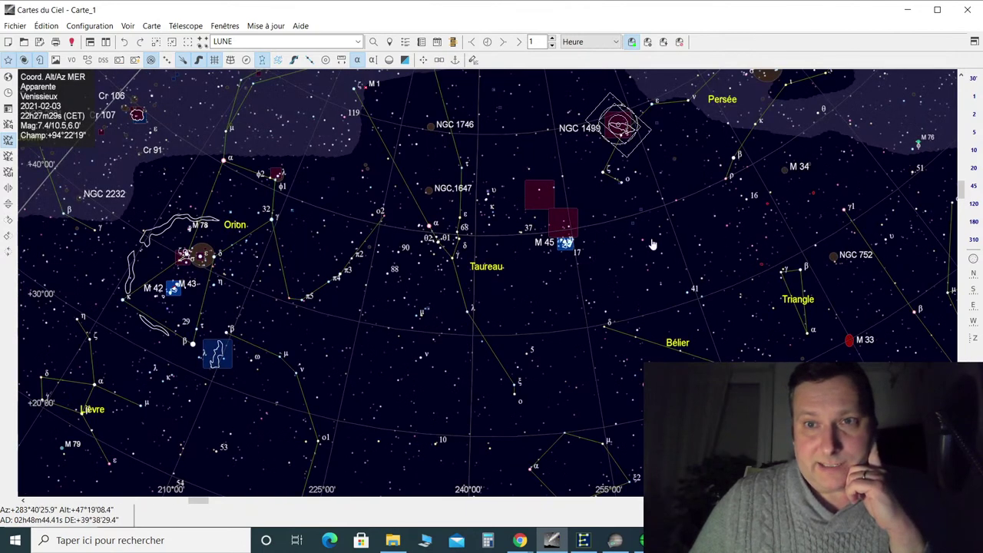
click(681, 310)
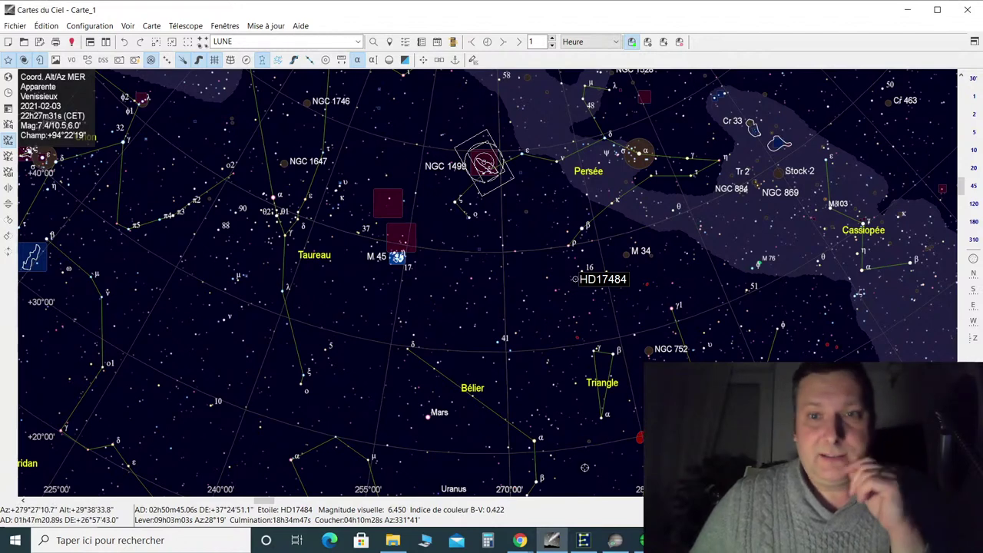
Switch to SharpCap and save the live stack both as a 16 Bit Stack and as a Raw (32 Bit) Stack
click(611, 541)
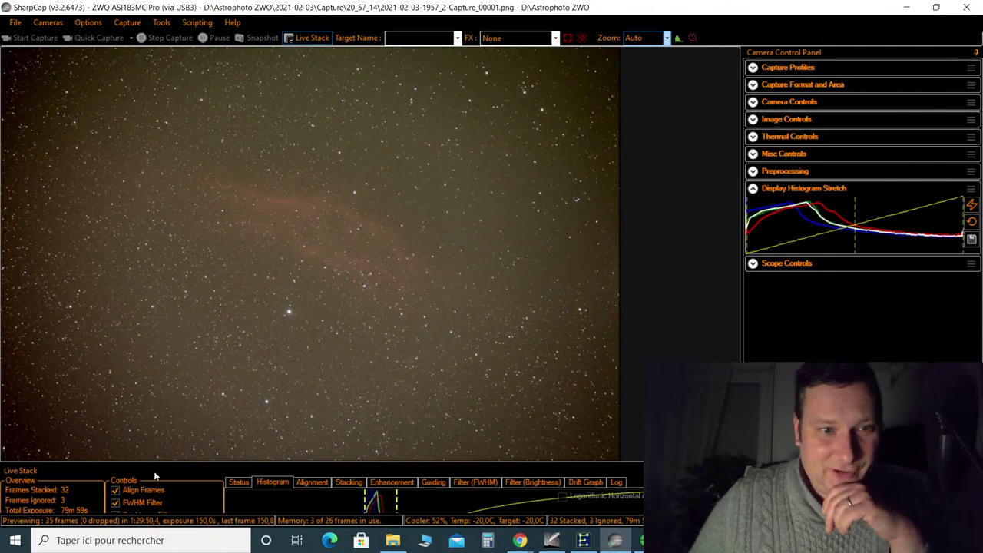
drag(186, 463, 186, 378)
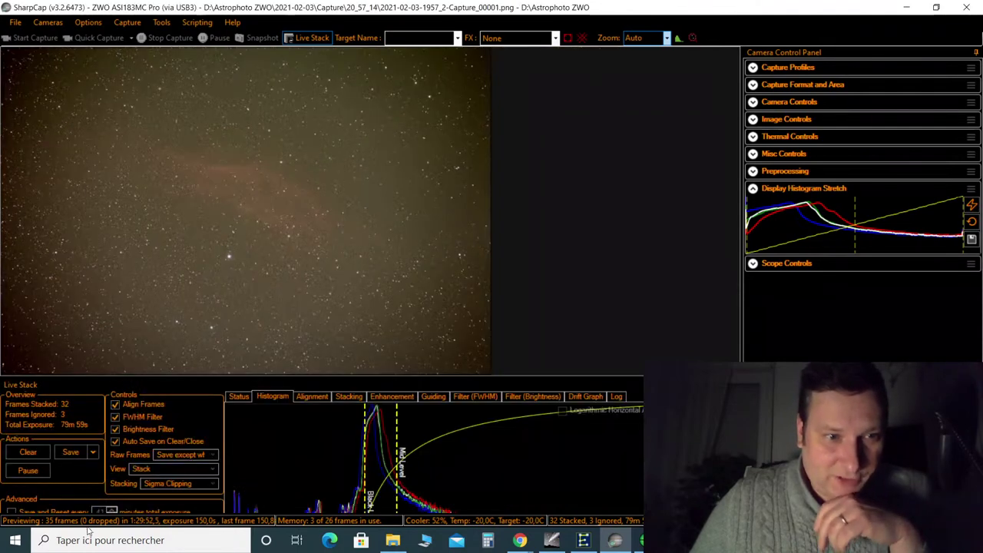
click(91, 451)
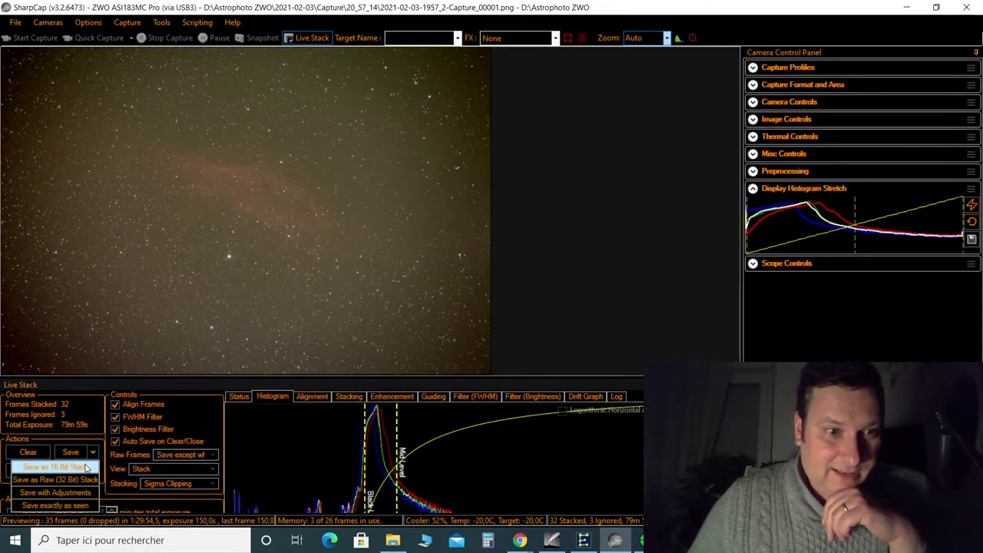
click(85, 463)
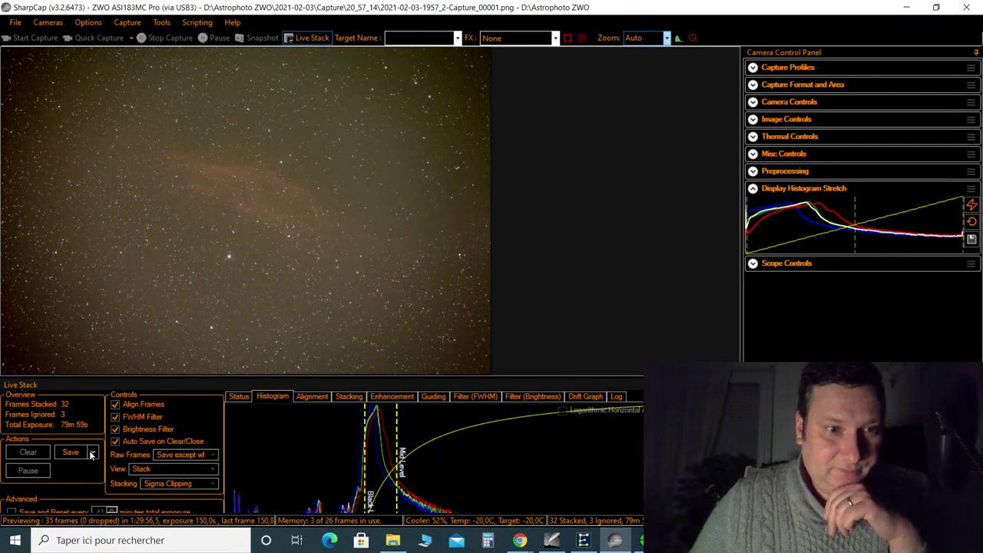
click(91, 452)
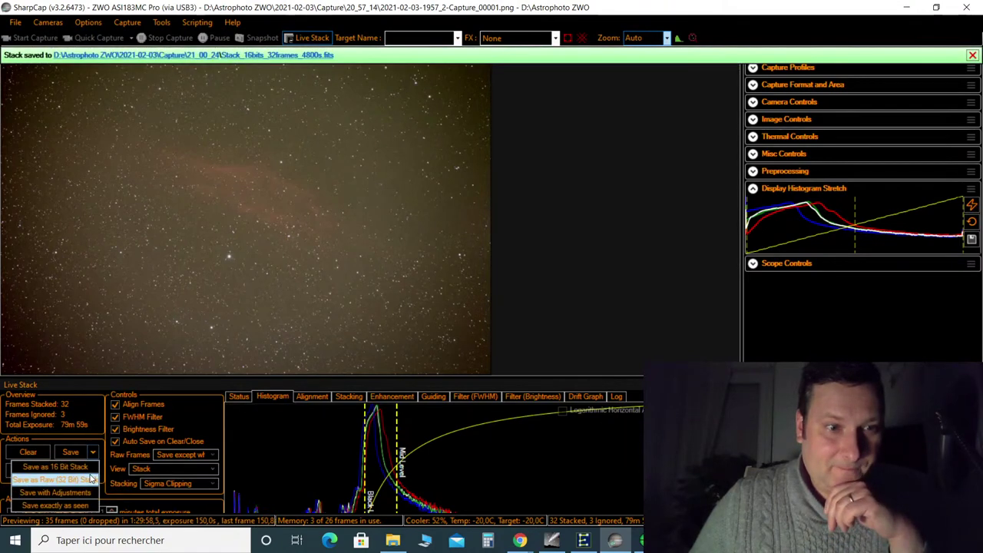
click(114, 470)
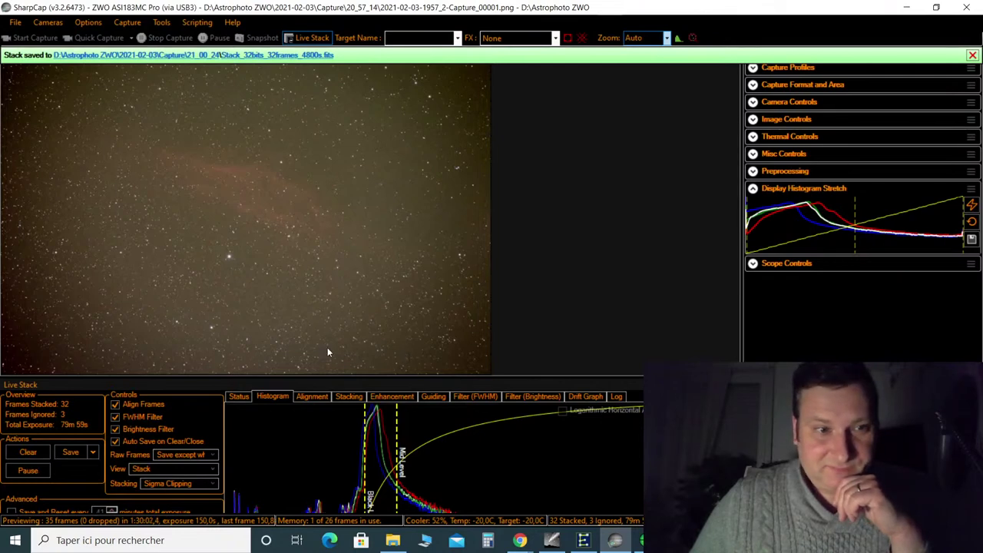
Inspect the stacked nebula image at 100% zoom, then at 40% zoom
click(93, 452)
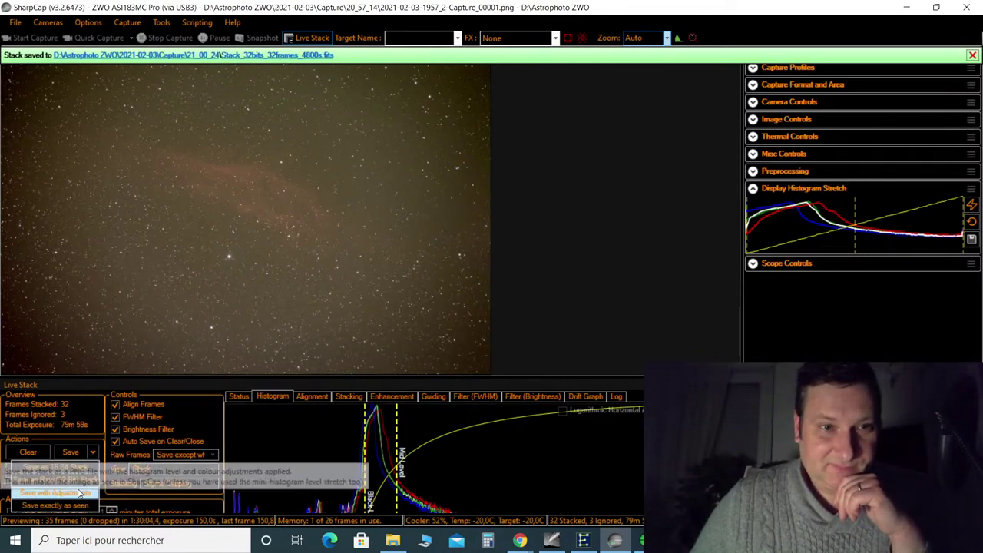
click(665, 40)
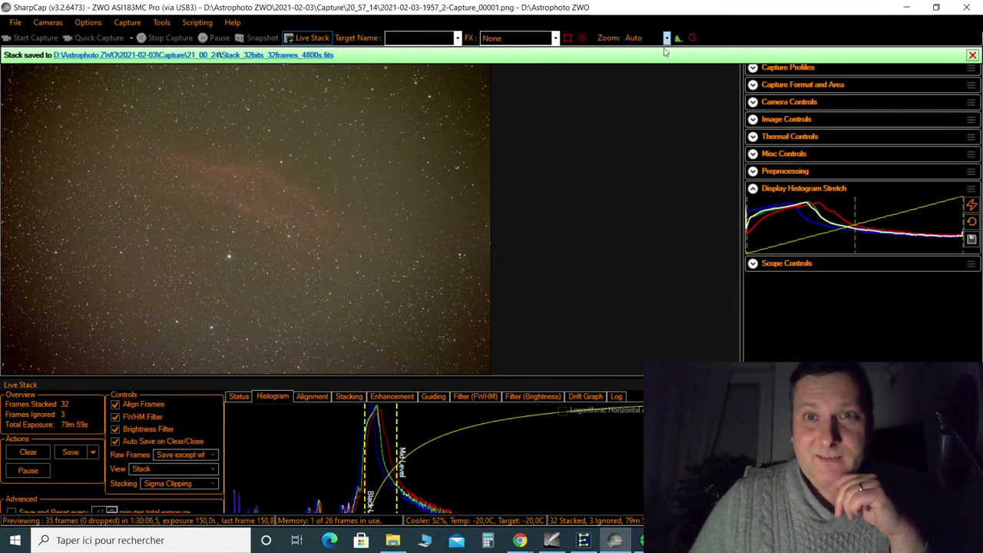
click(665, 40)
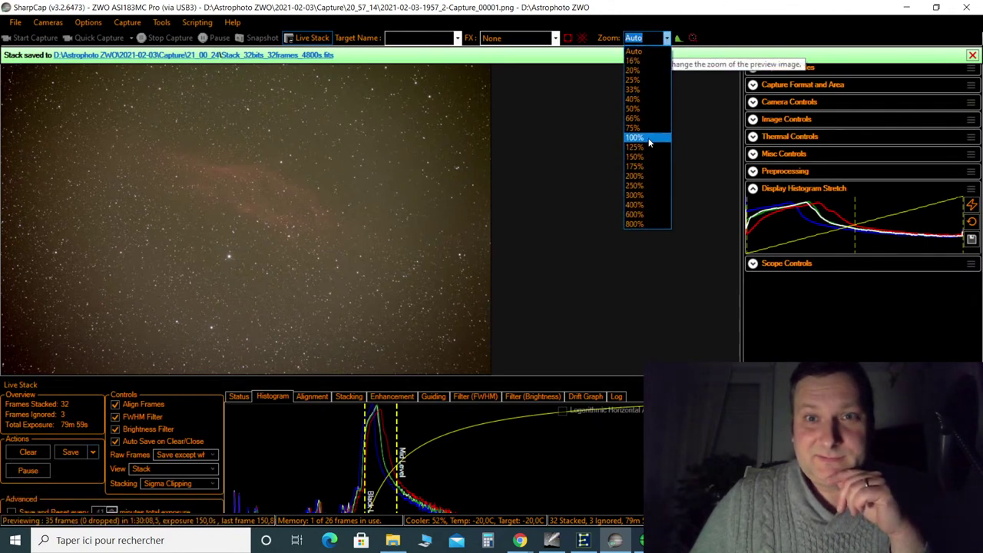
key(Escape)
click(665, 38)
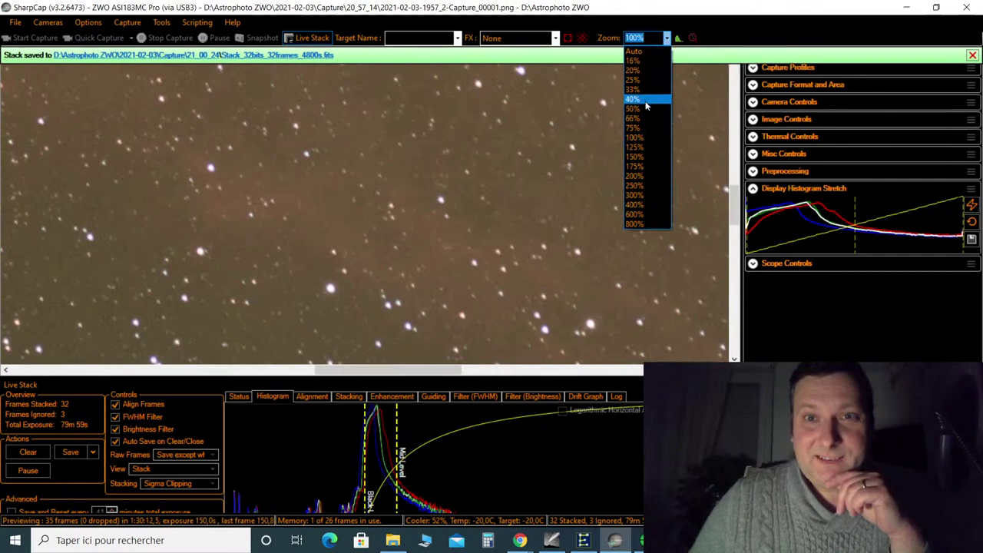
click(645, 99)
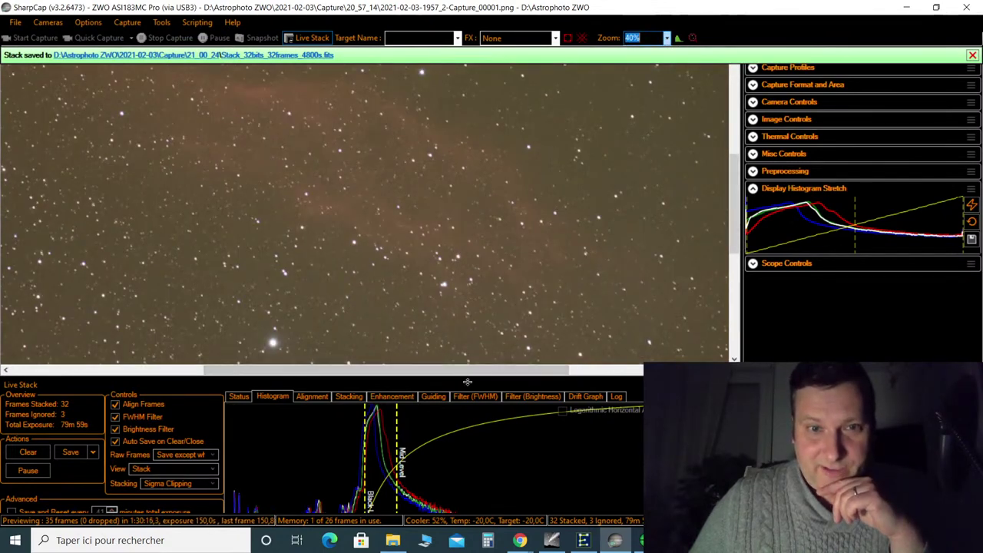
Enlarge the image preview area above the Live Stack panel and view the nebula at 33% zoom
drag(467, 374, 467, 431)
scroll(729, 257, up, 3)
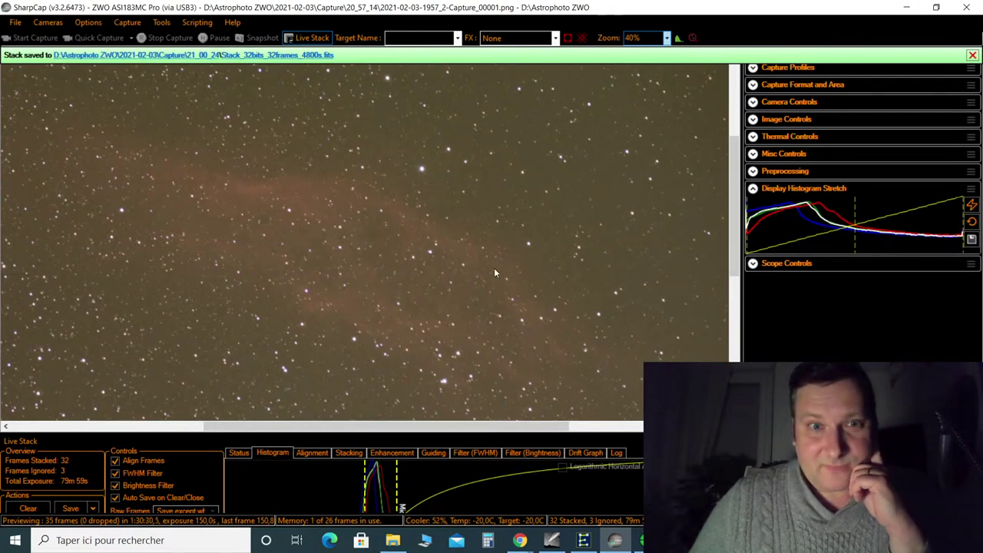
click(667, 38)
click(645, 89)
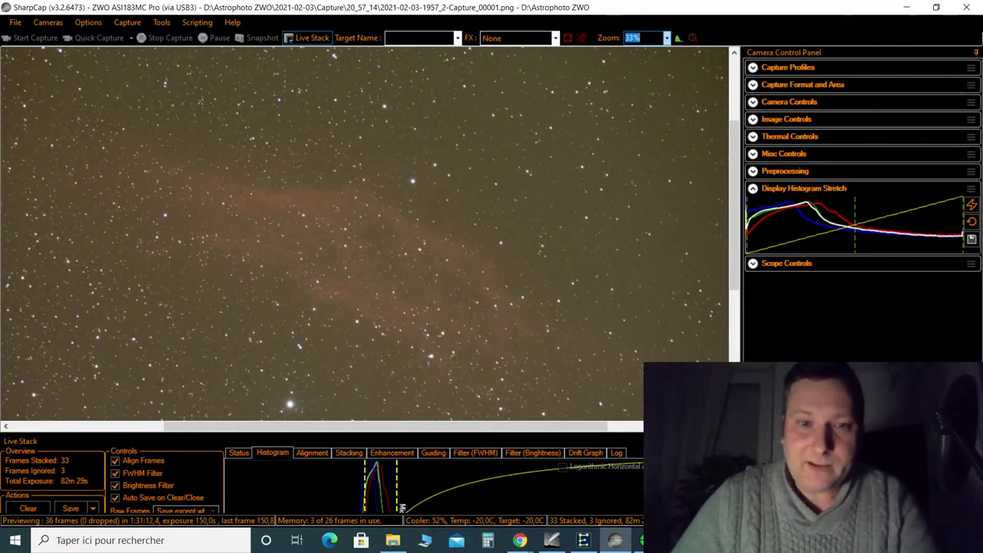
click(691, 20)
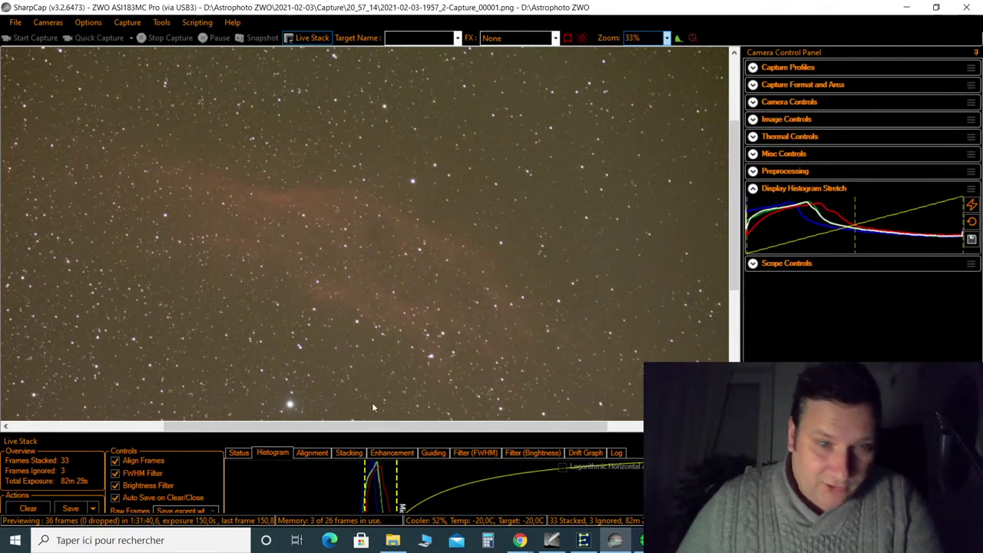
Turn off live stacking, then switch to PHD2 Guiding and stop the guiding
click(311, 38)
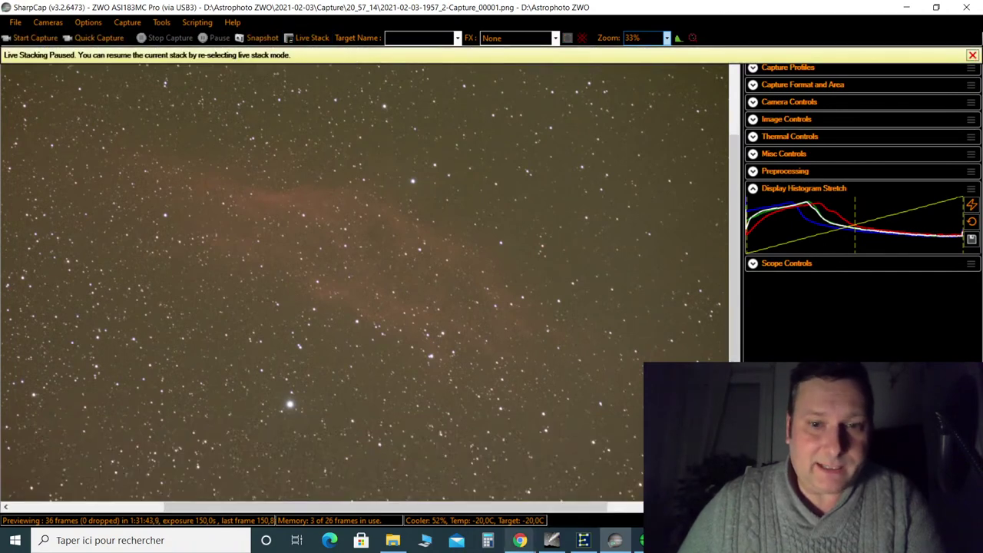
click(642, 540)
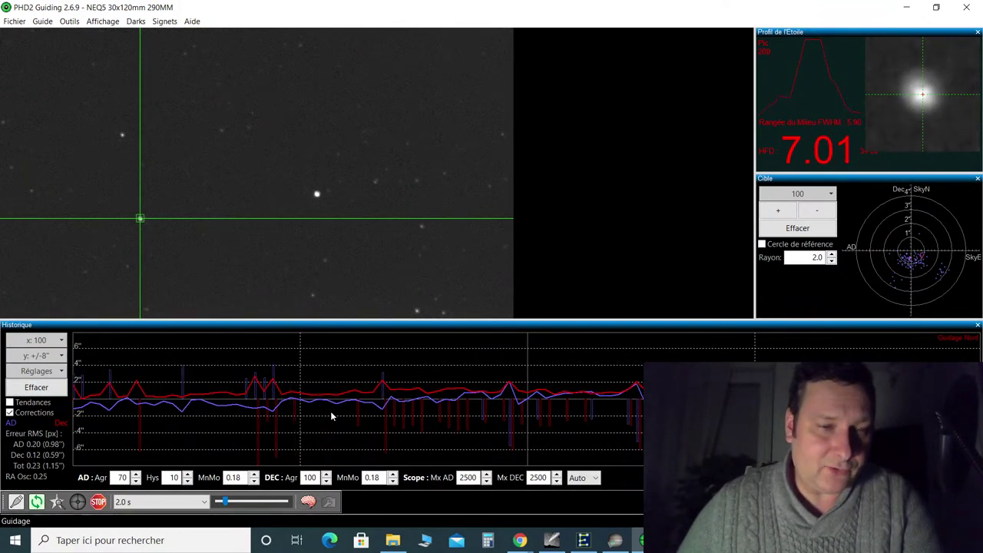
click(97, 501)
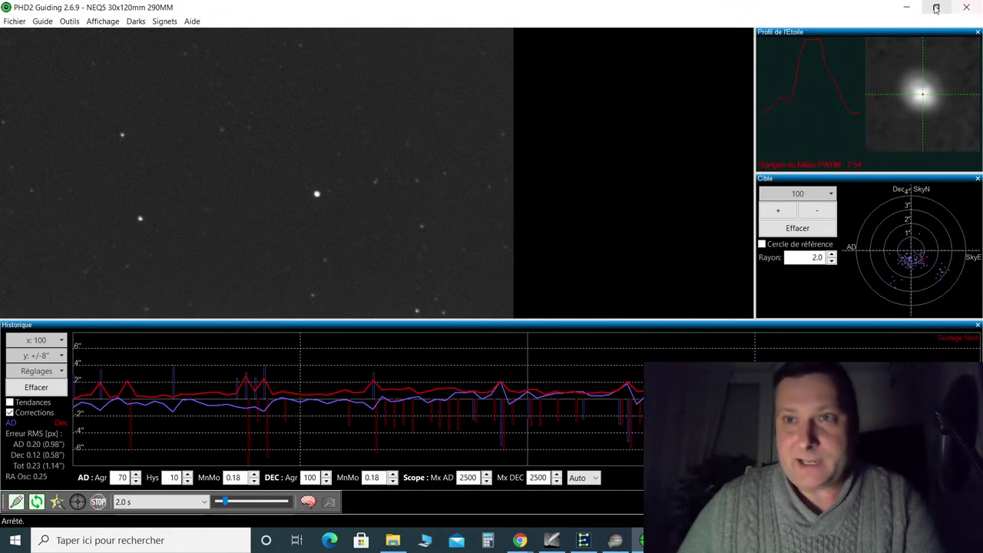
click(906, 7)
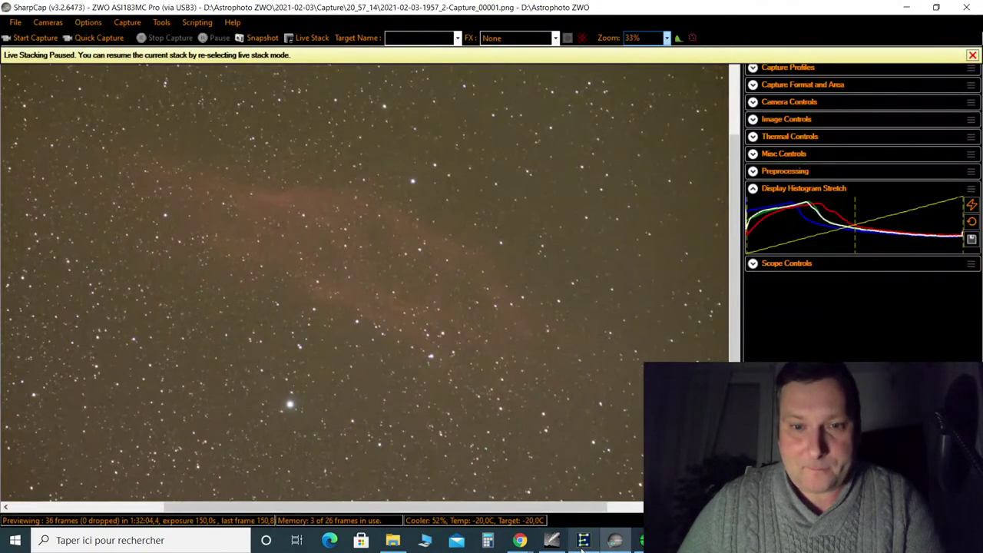
Switch to Cartes du Ciel and examine the region around M 36, M 38 and IC 410 in closer view
click(552, 540)
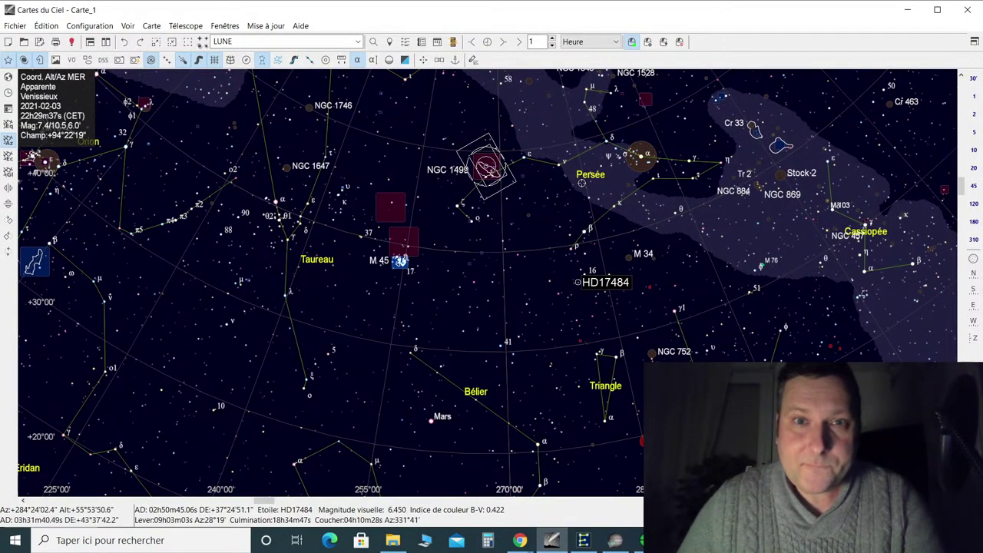
scroll(620, 170, down, 2)
drag(533, 195, 509, 224)
scroll(509, 224, up, 2)
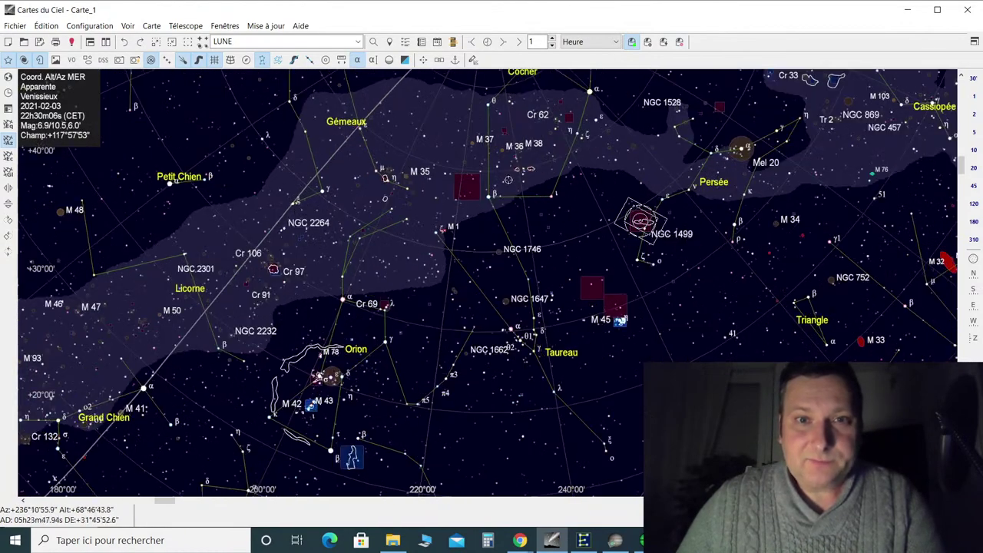
scroll(527, 220, up, 1)
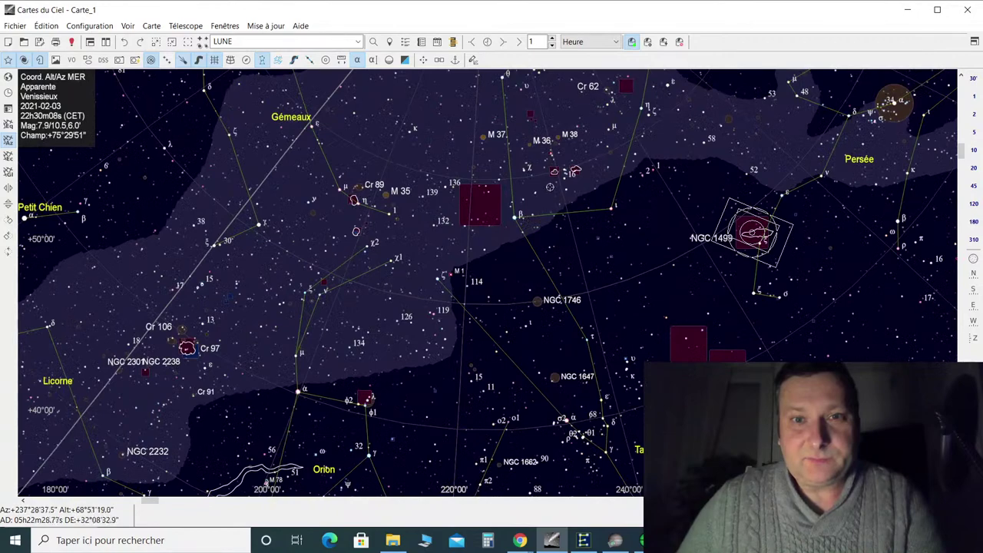
scroll(554, 152, up, 1)
scroll(554, 152, up, 1)
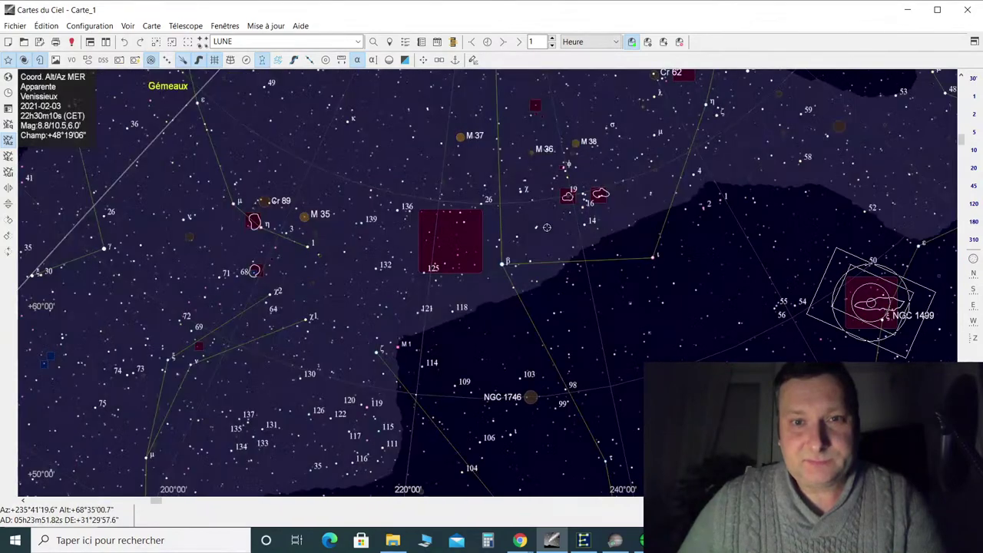
drag(576, 164, 555, 248)
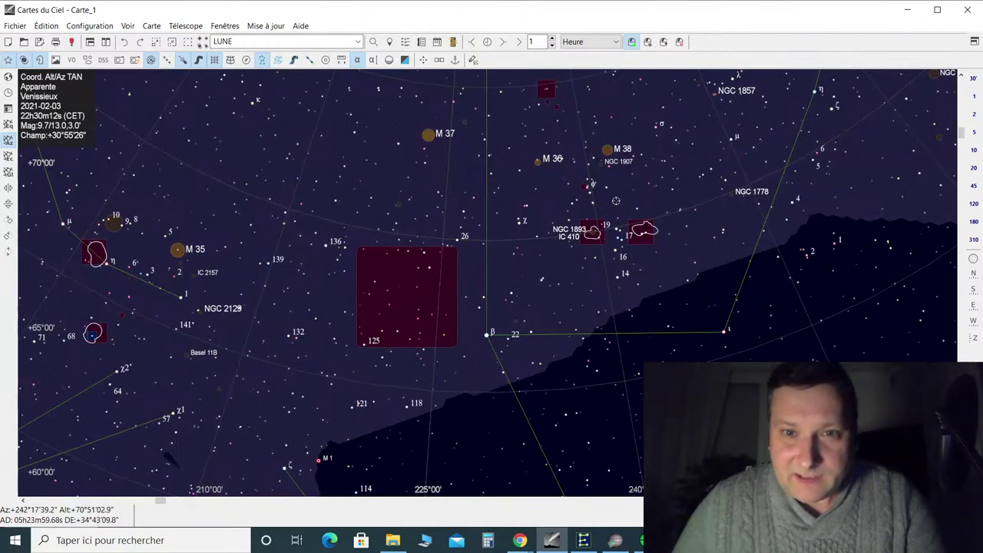
Select the nebula IC 417 near M 36 and M 38 and slew the telescope to it
click(587, 188)
right_click(586, 187)
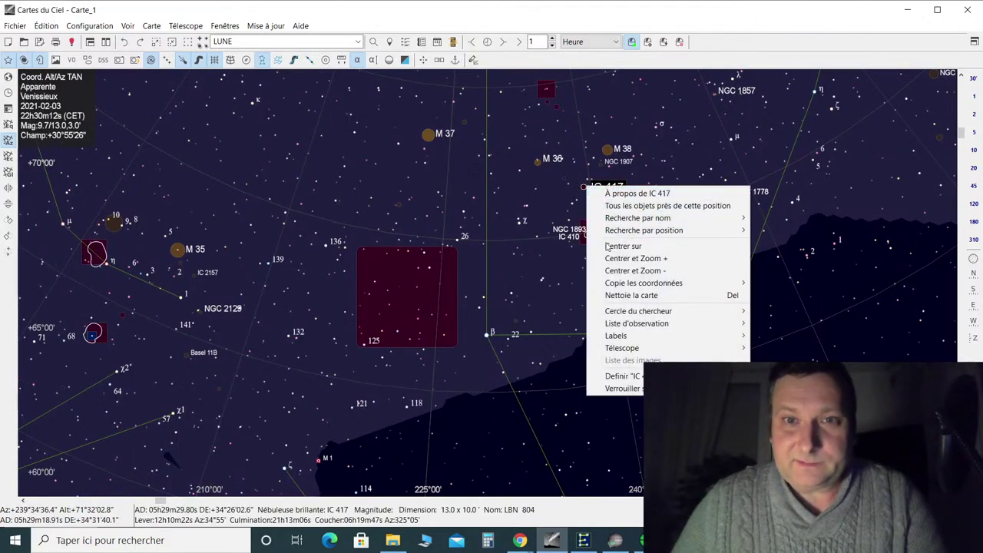
mouse_move(628, 232)
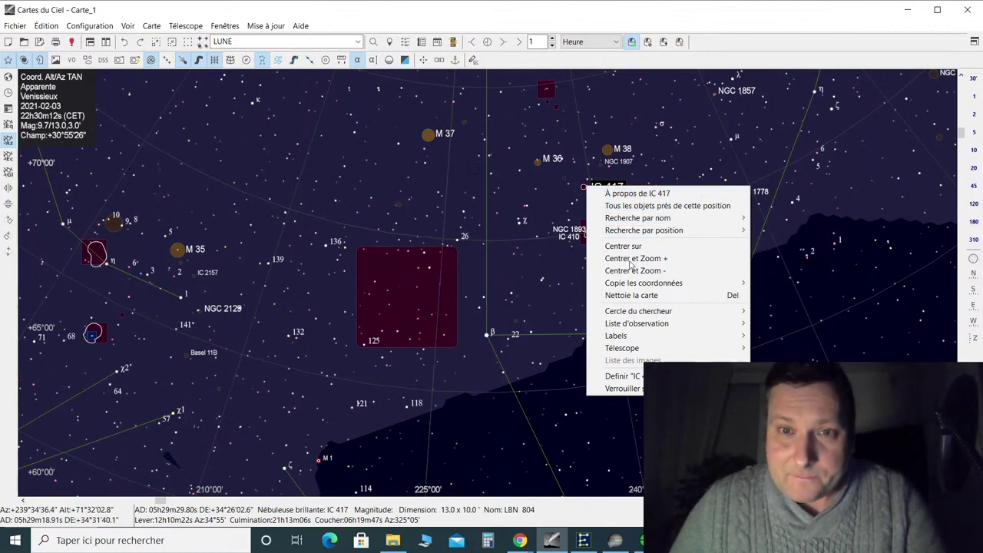
mouse_move(635, 352)
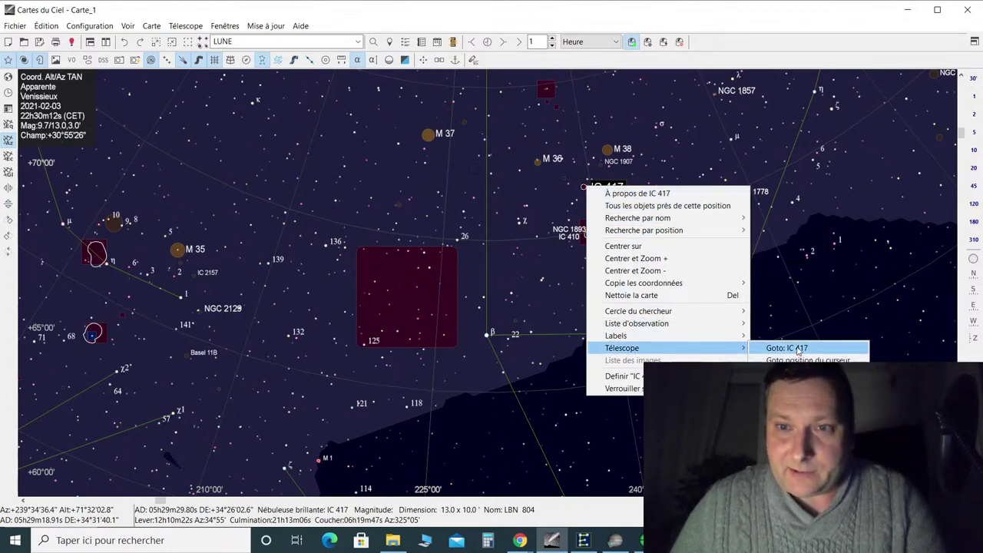
click(799, 351)
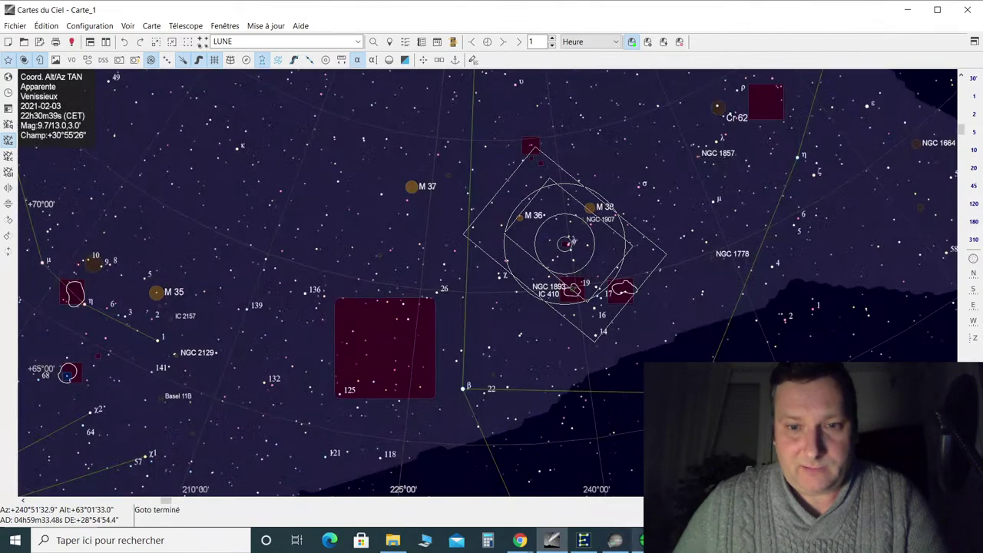
Switch to PHD2 Guiding, clear the guiding history and target plots, and restart guiding on a star in the new field
key(alt+Tab)
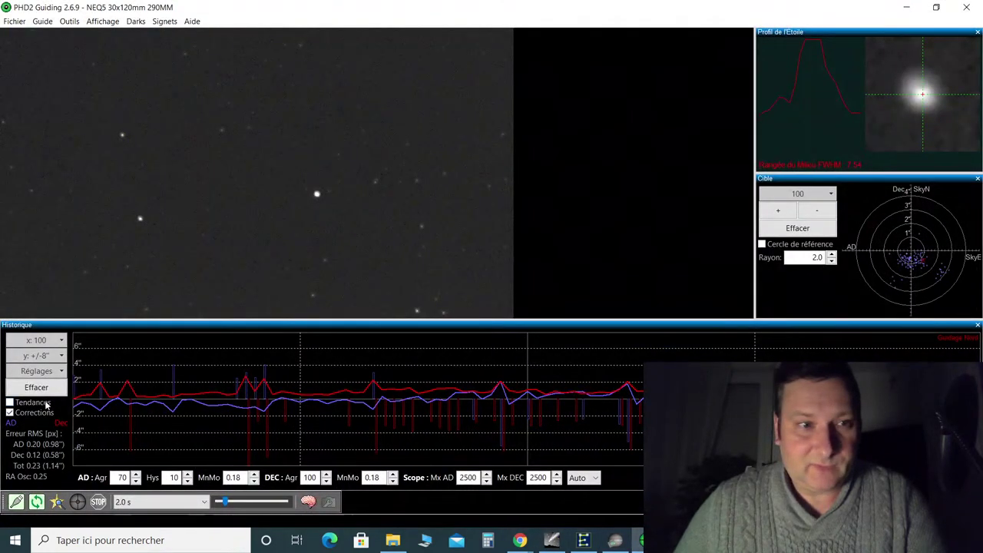
click(38, 387)
click(783, 230)
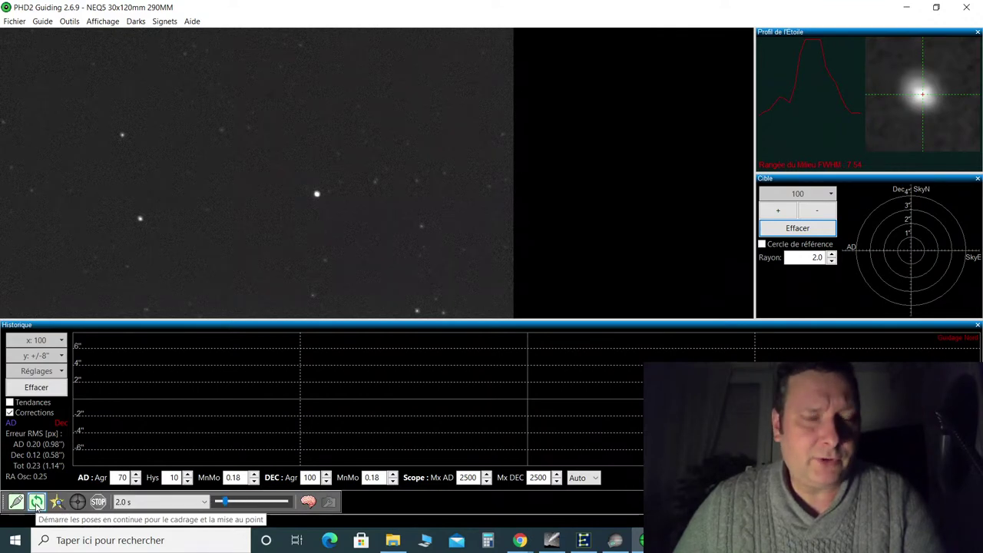
click(37, 502)
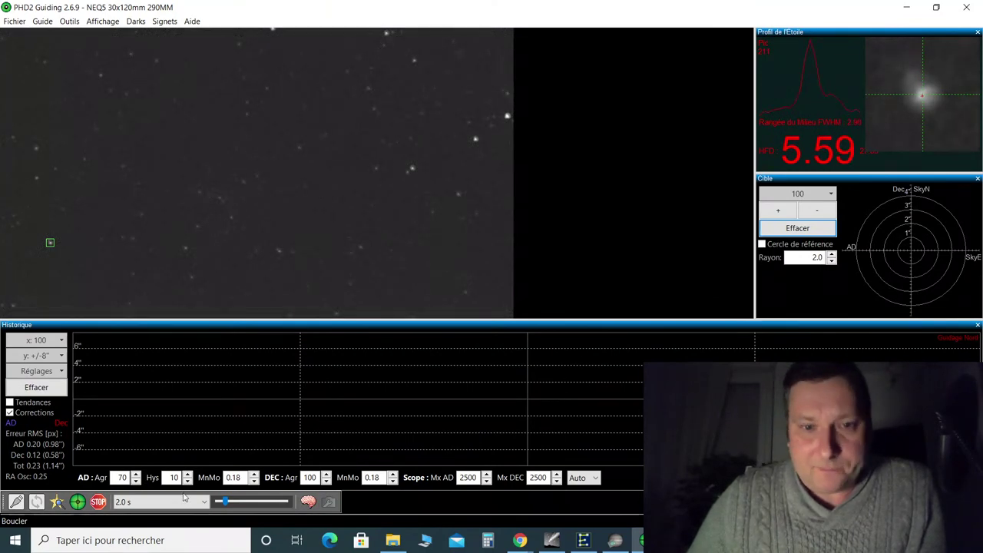
click(78, 501)
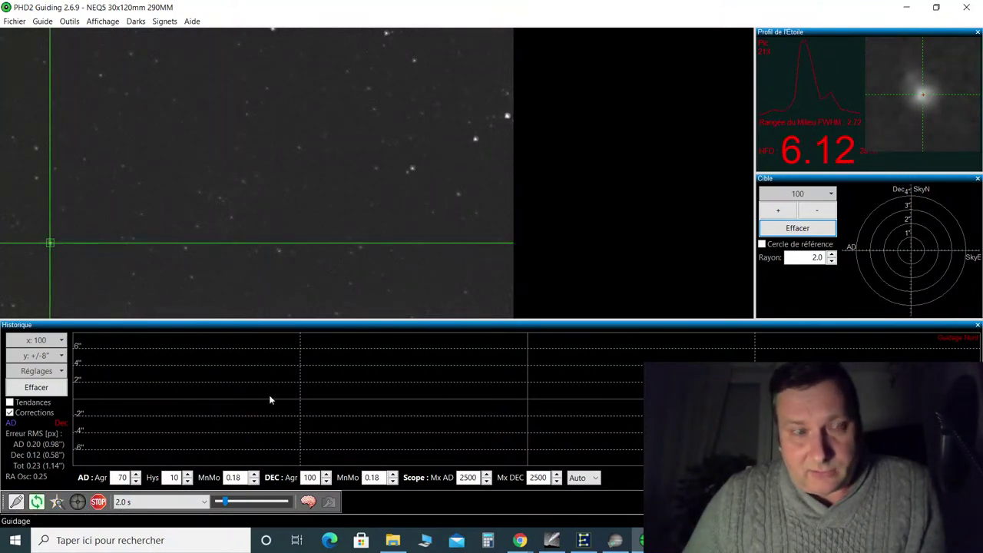
Switch to SharpCap and set the preview zoom to Auto
click(523, 542)
click(615, 541)
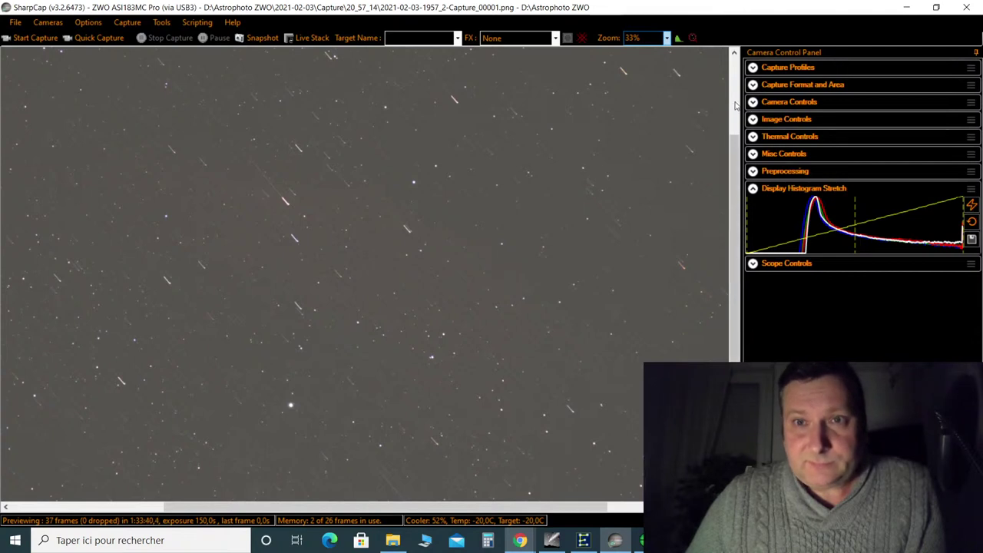
click(667, 44)
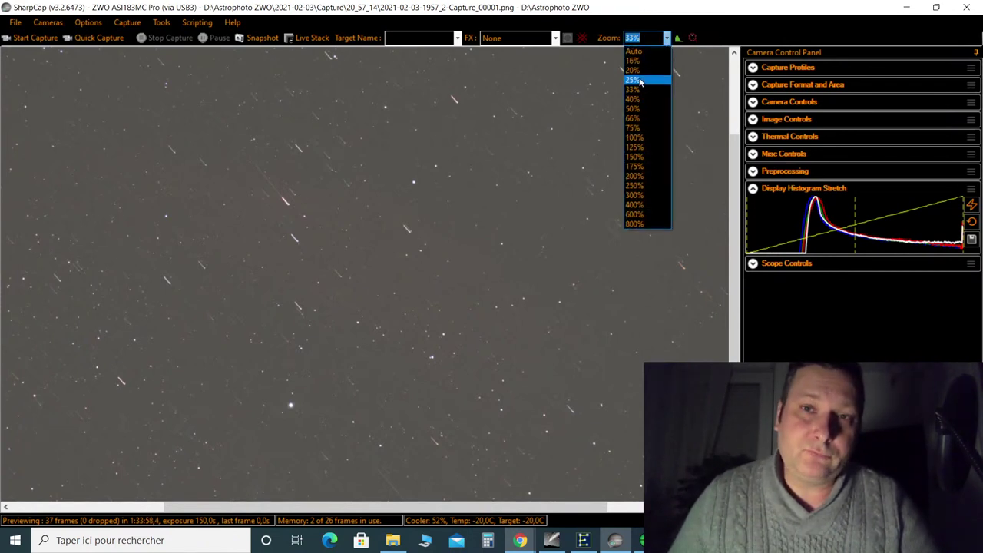
click(640, 56)
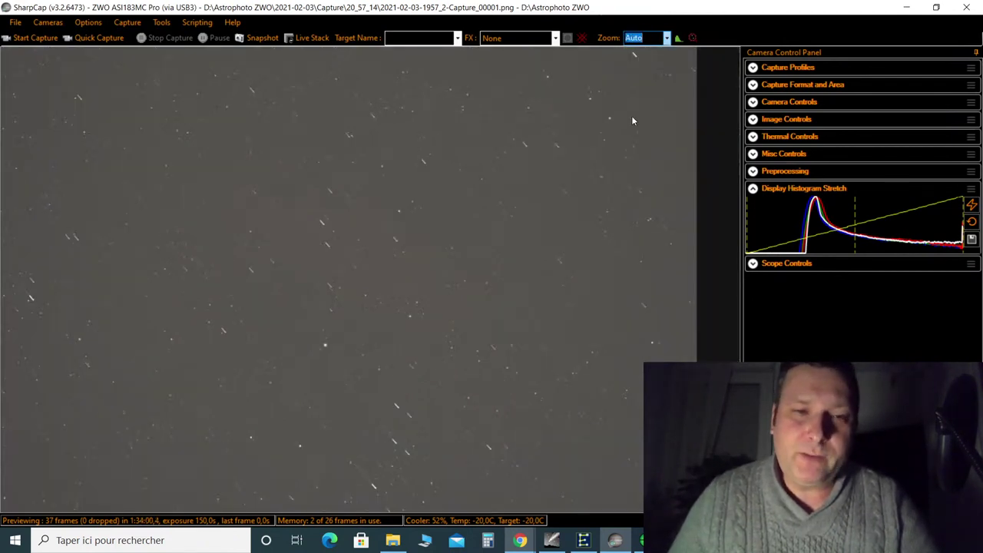
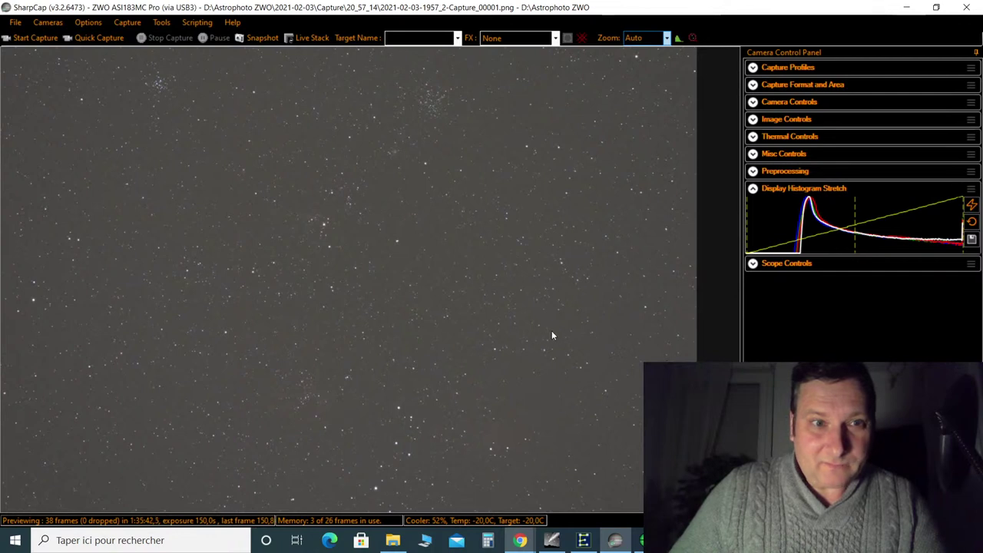
Stretch the display histogram by raising the black level to the peak's left edge and lowering the mid level to just right of the peak
drag(753, 227, 776, 224)
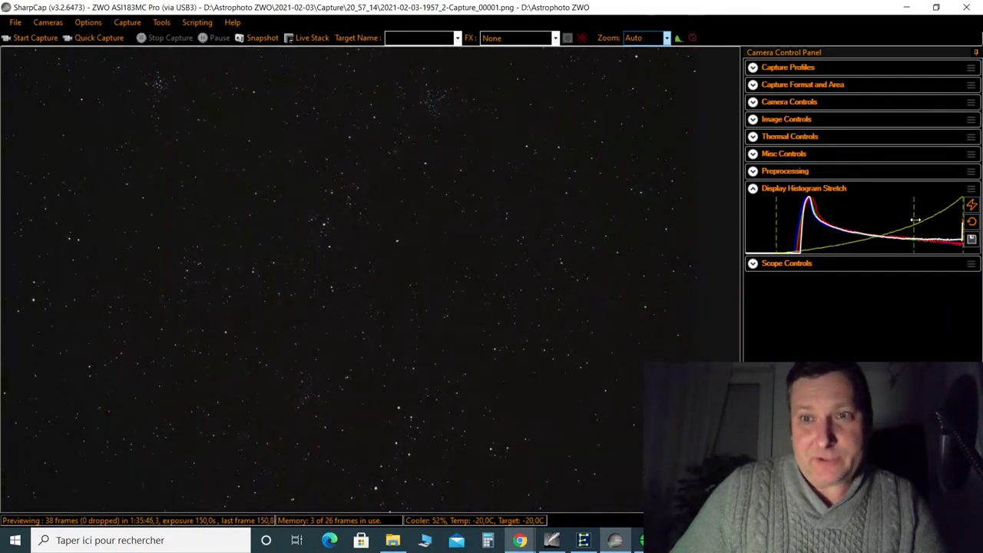
drag(914, 222, 828, 216)
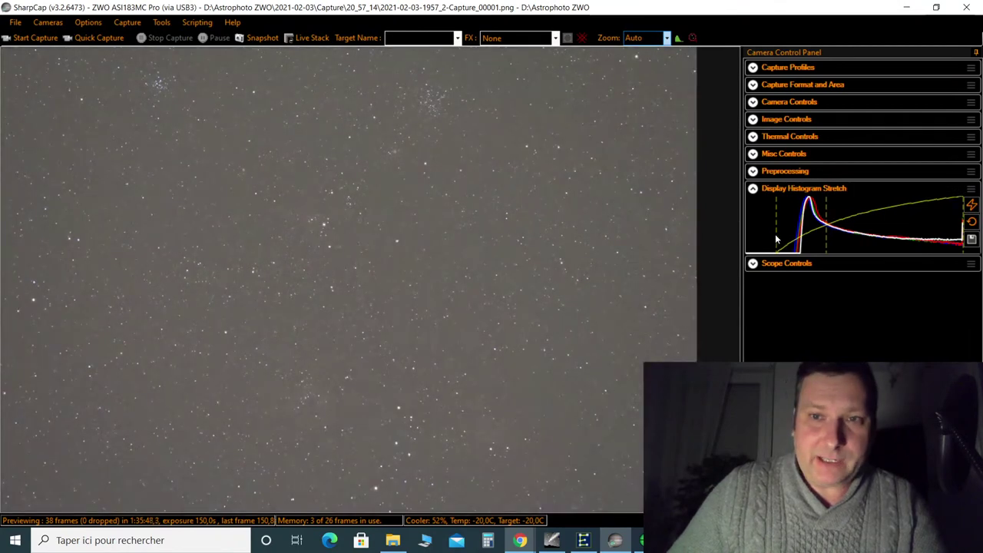
drag(775, 241, 795, 238)
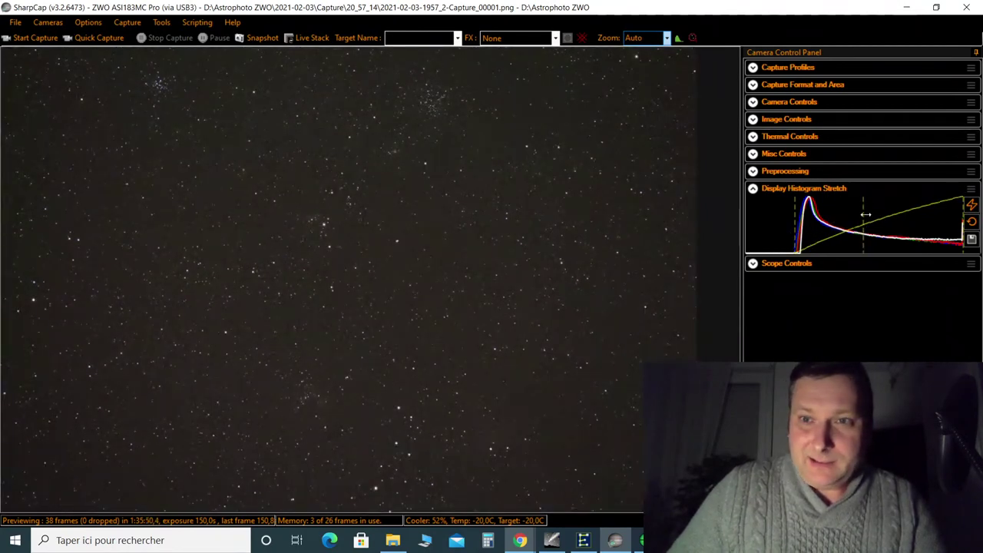
drag(866, 215, 836, 219)
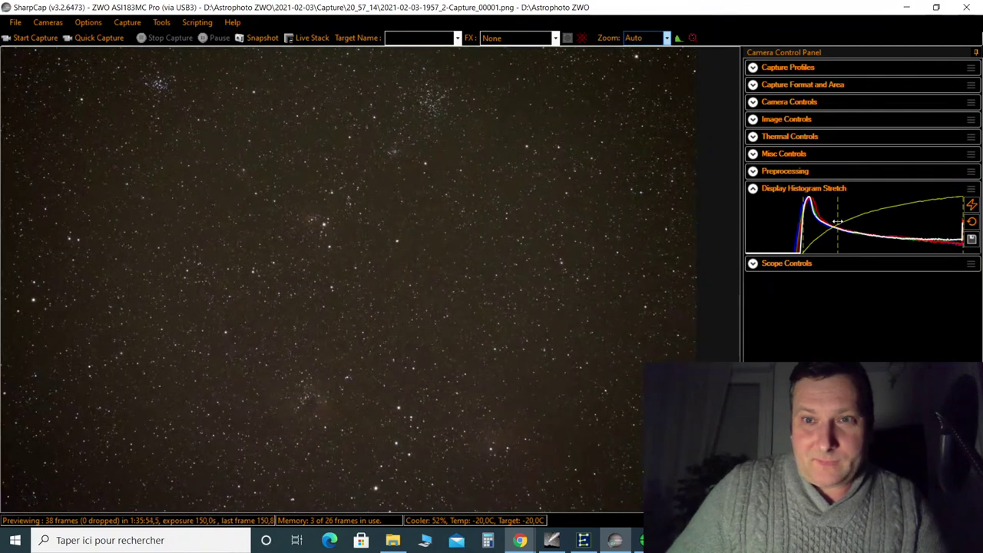
drag(836, 222, 821, 221)
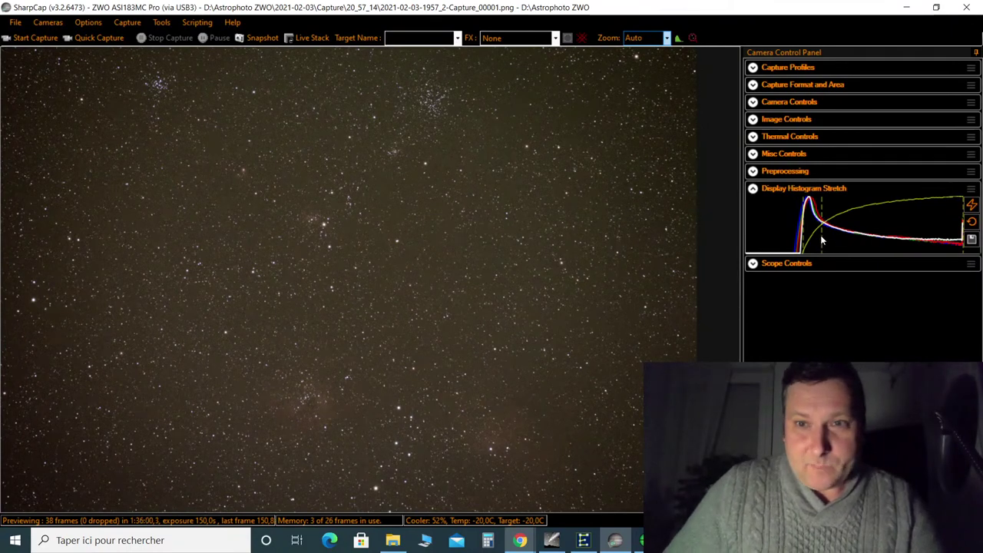
drag(821, 234, 814, 233)
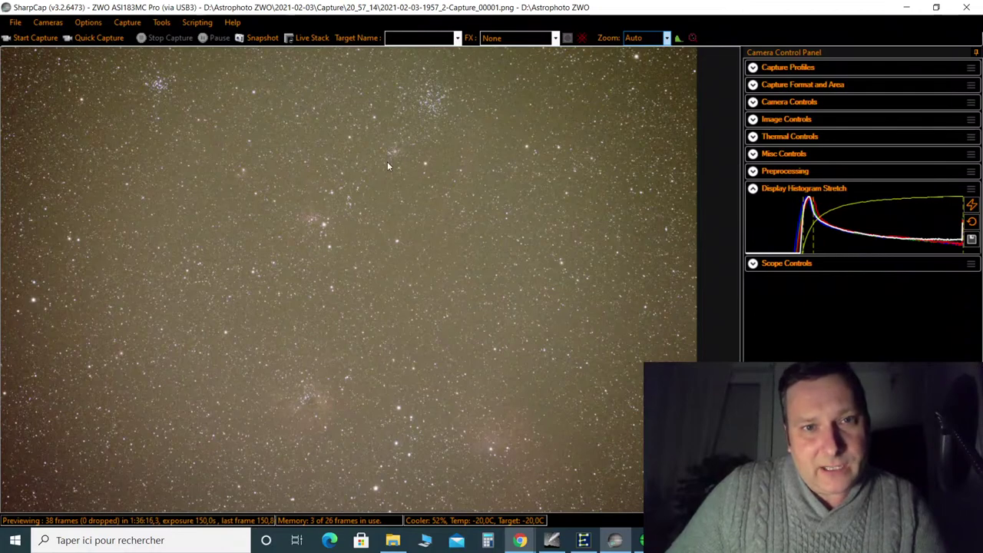
Switch to Cartes du Ciel and examine the objects framed around IC 417, including M 36, M 38 and IC 410, then return to SharpCap
click(551, 540)
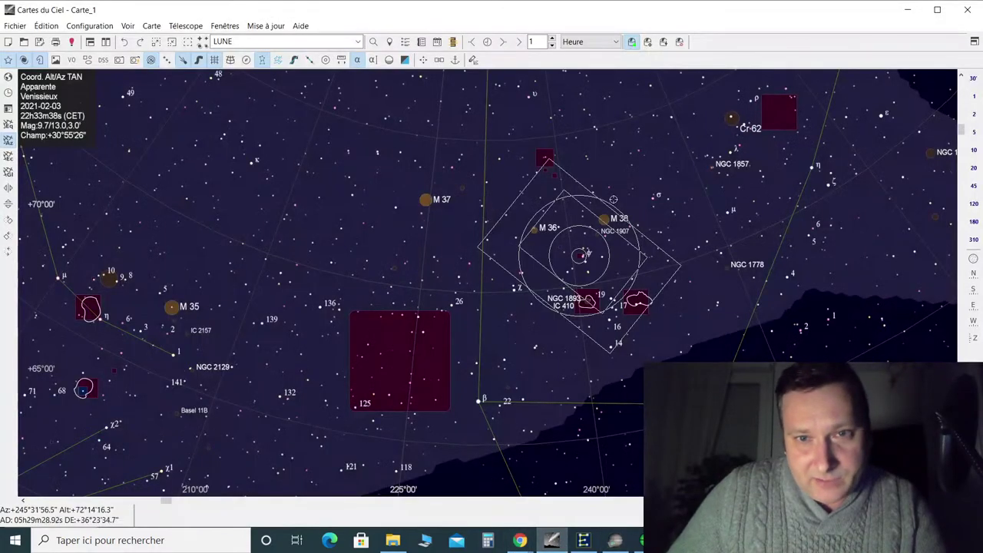
scroll(609, 242, up, 1)
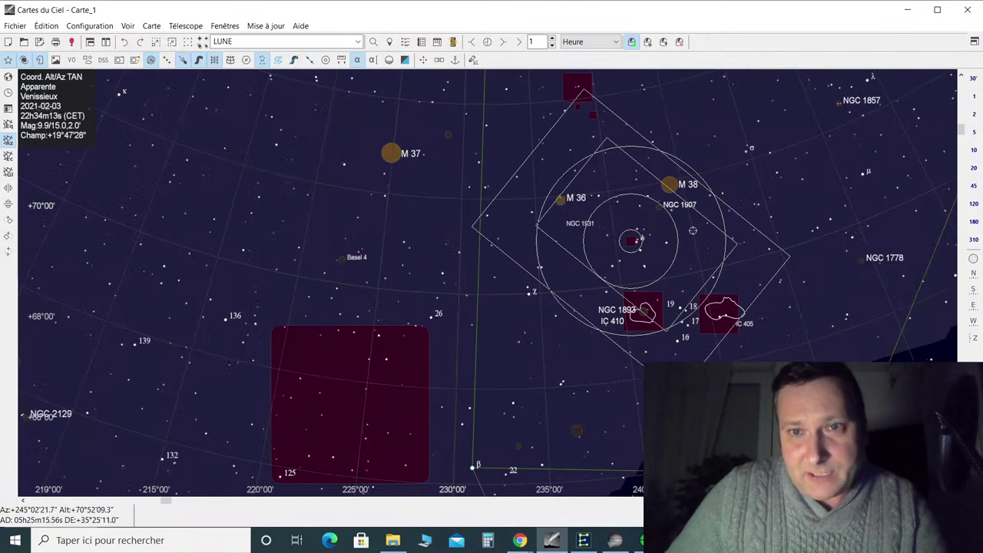
scroll(692, 229, up, 1)
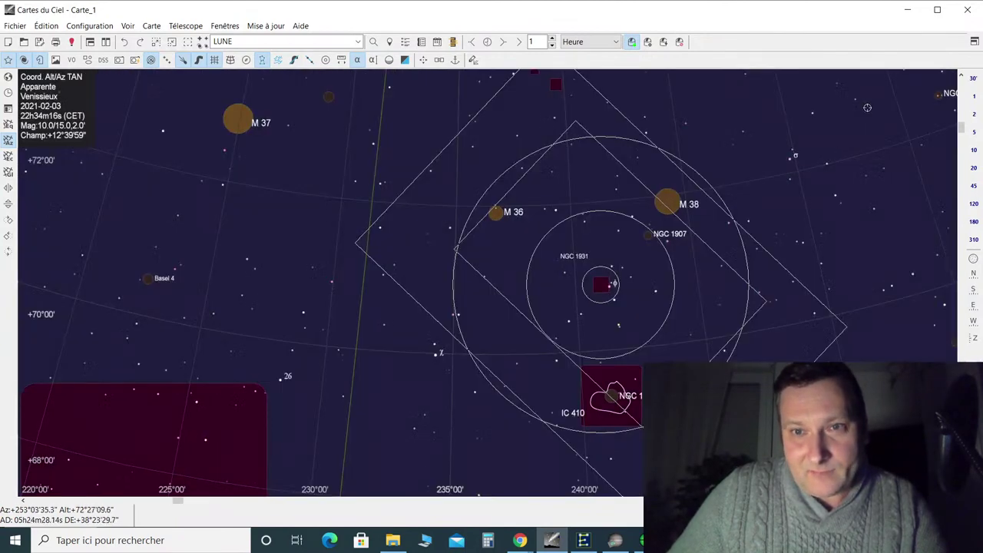
click(907, 9)
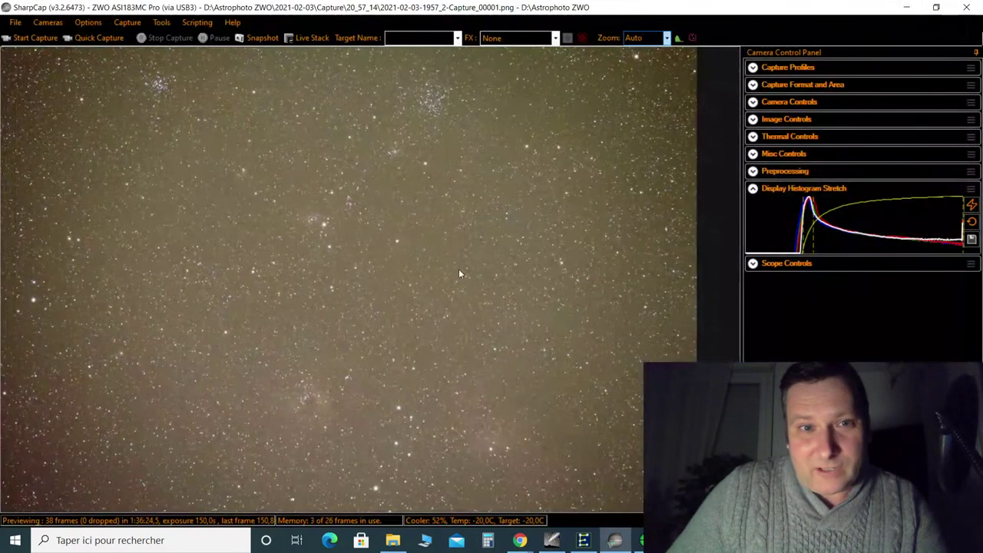
Take a snapshot of the IC 417 field and raise the display stretch's black level into the histogram peak
click(258, 38)
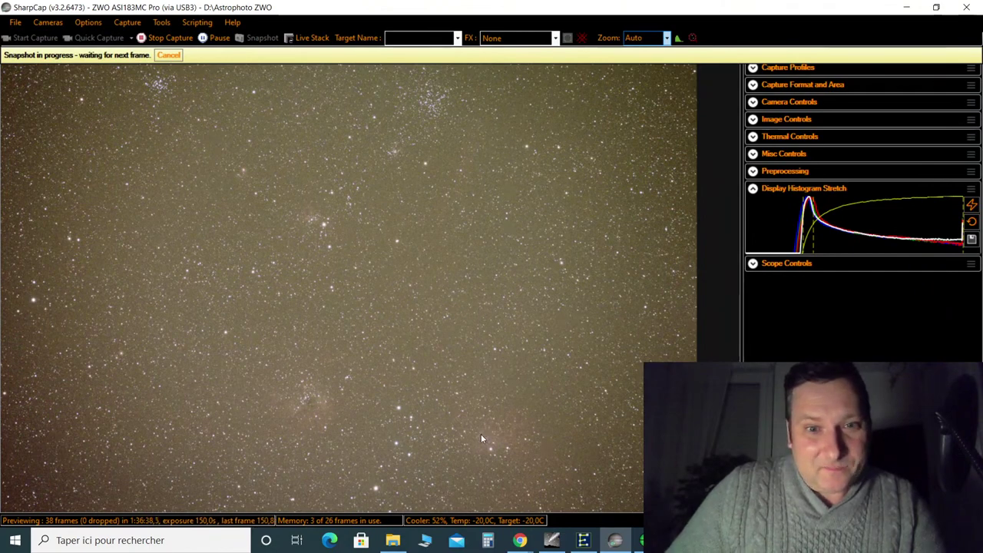
drag(803, 242, 814, 245)
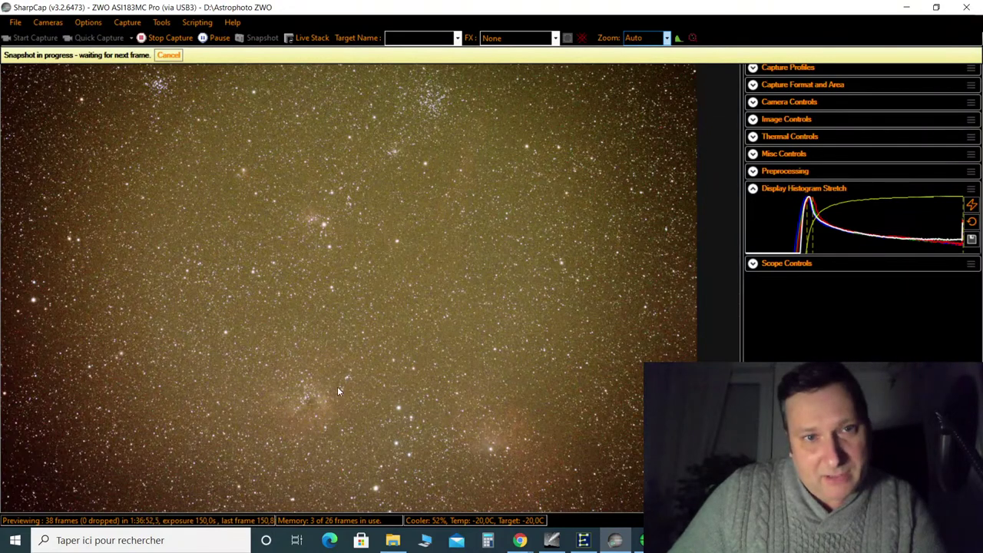
Inspect the nebulae and the star cluster in the preview at 100% zoom, then set the zoom back to Auto
click(665, 37)
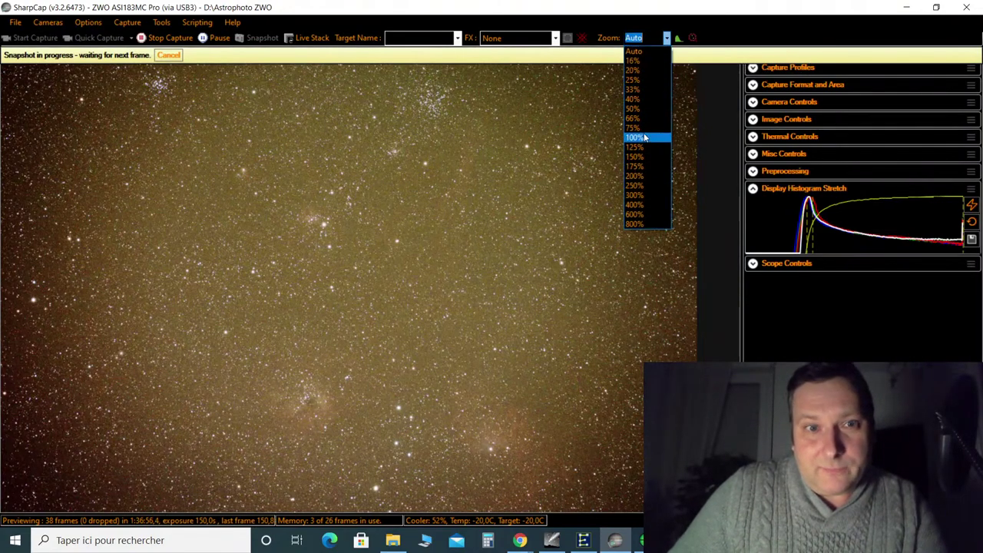
click(643, 137)
drag(734, 273, 734, 232)
drag(368, 506, 307, 507)
drag(734, 238, 735, 200)
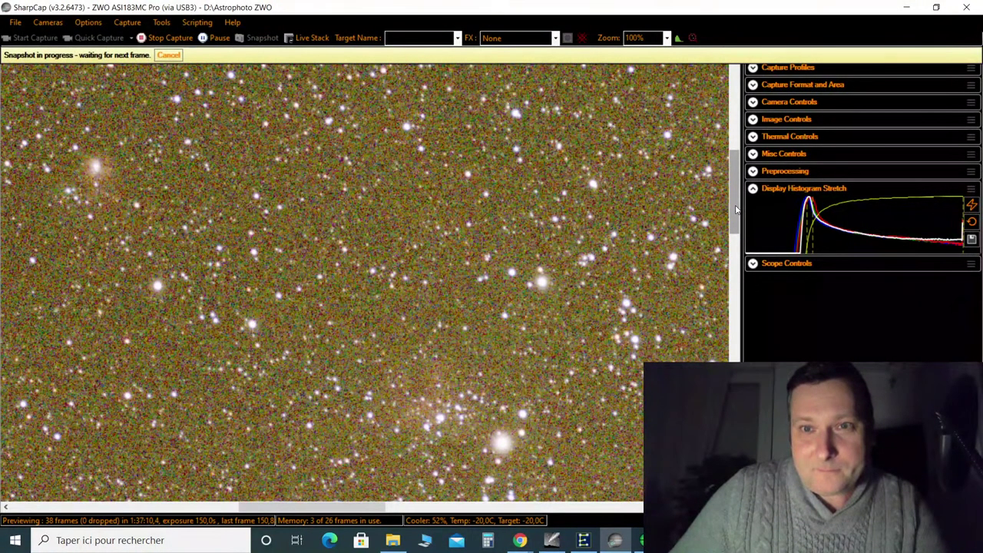
drag(735, 209, 729, 108)
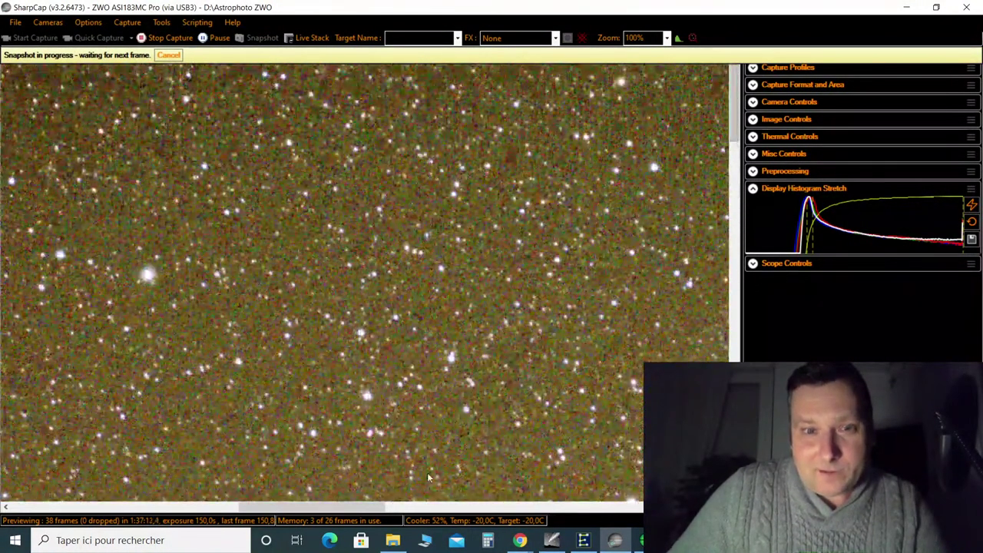
drag(347, 506, 225, 516)
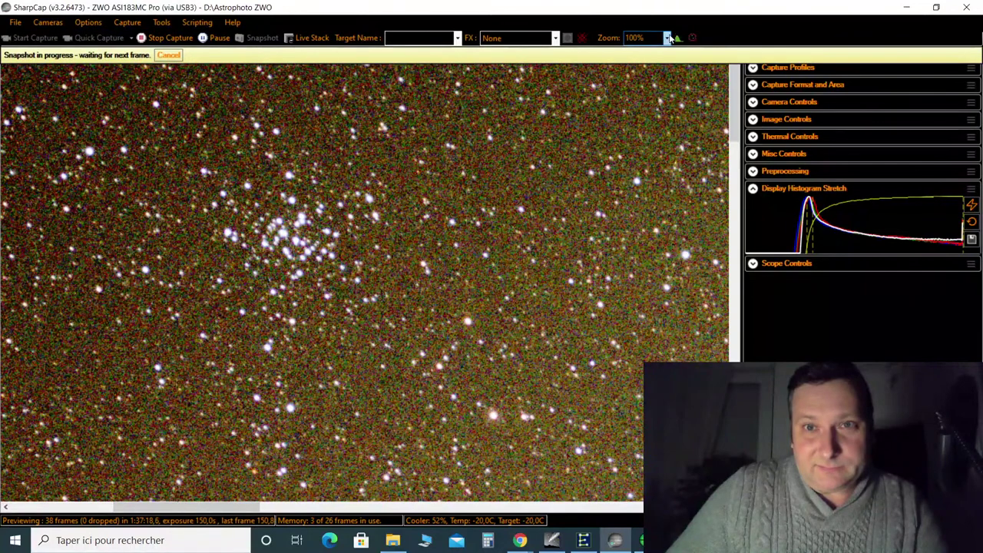
click(667, 38)
click(651, 52)
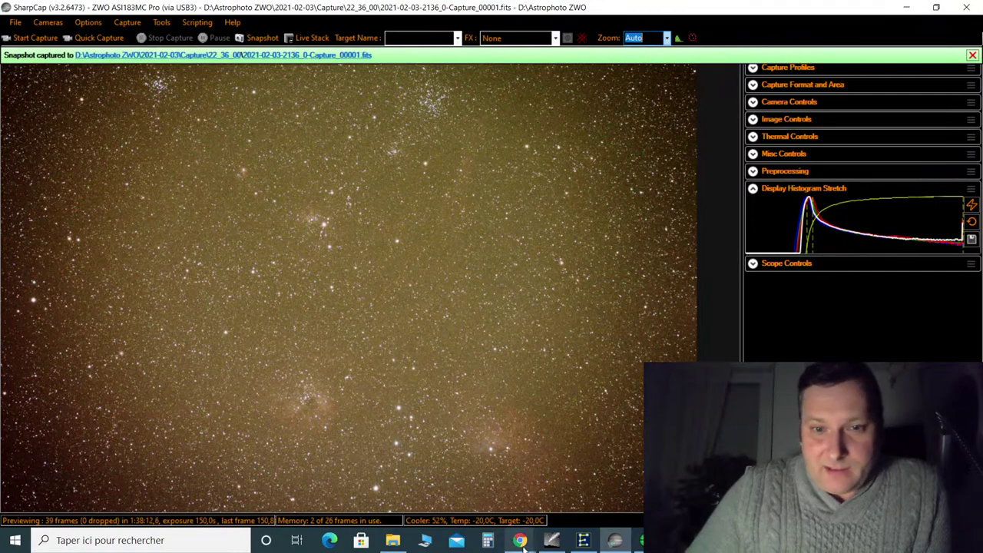
Switch to the YouTube live chat window to read the recent viewer messages, then return to the SharpCap preview
mouse_move(521, 542)
click(582, 500)
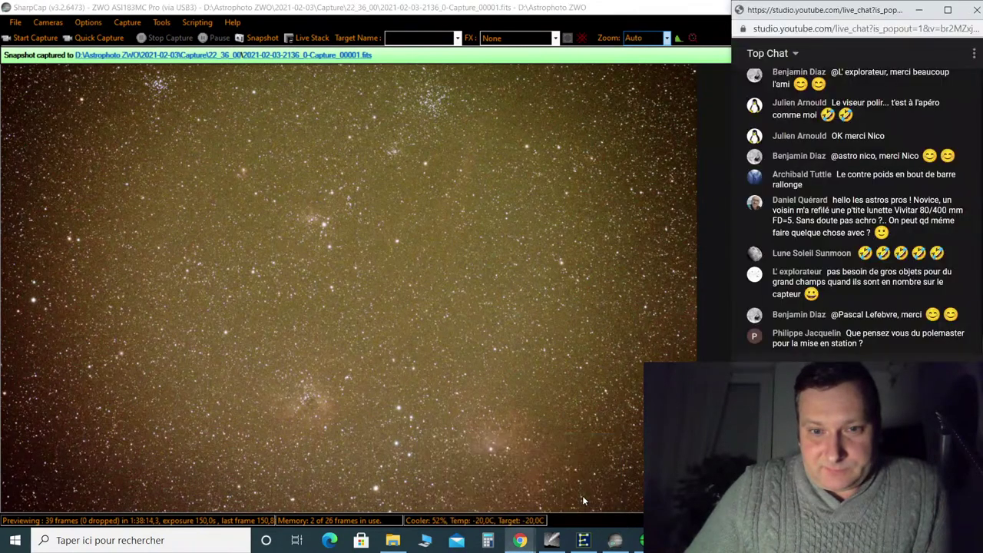
scroll(845, 314, up, 5)
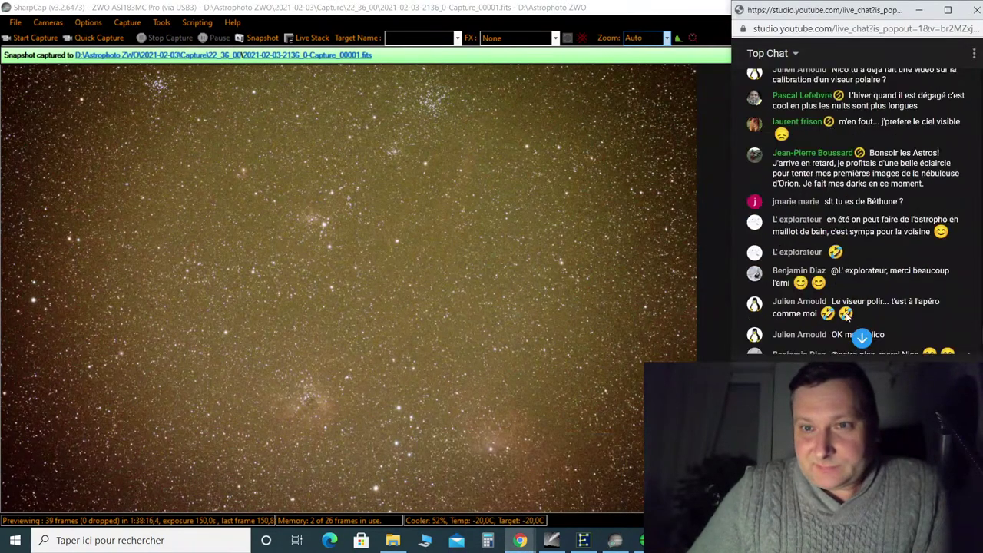
scroll(840, 314, down, 4)
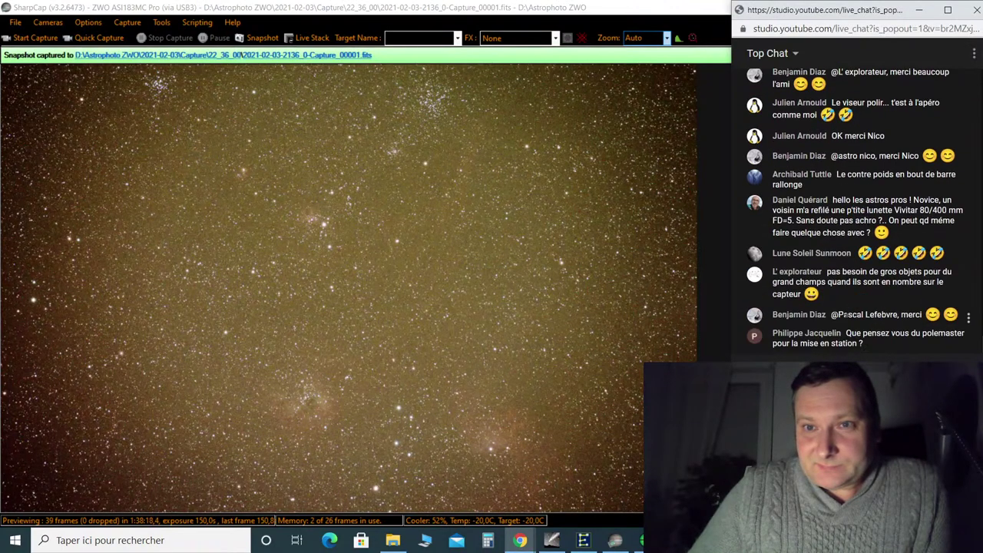
click(707, 273)
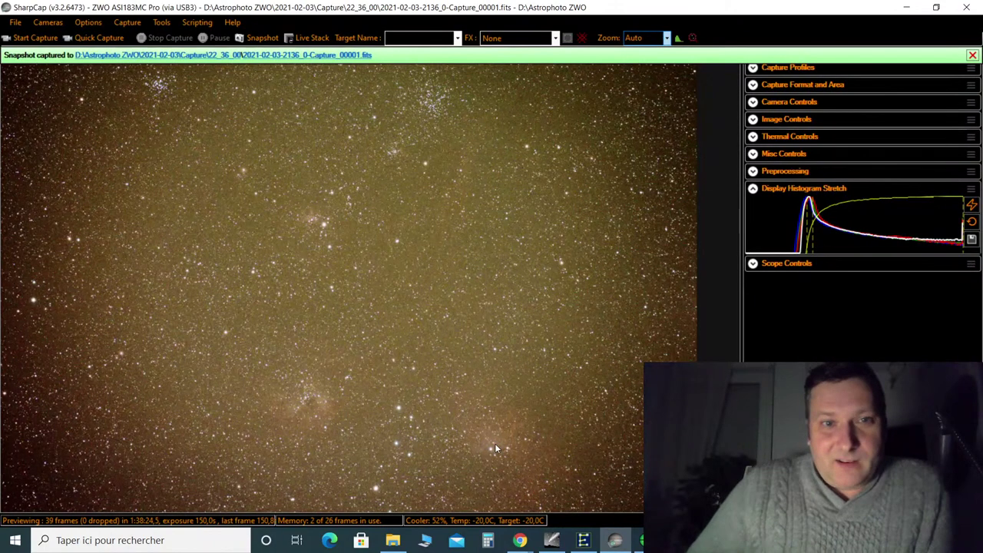
mouse_move(525, 550)
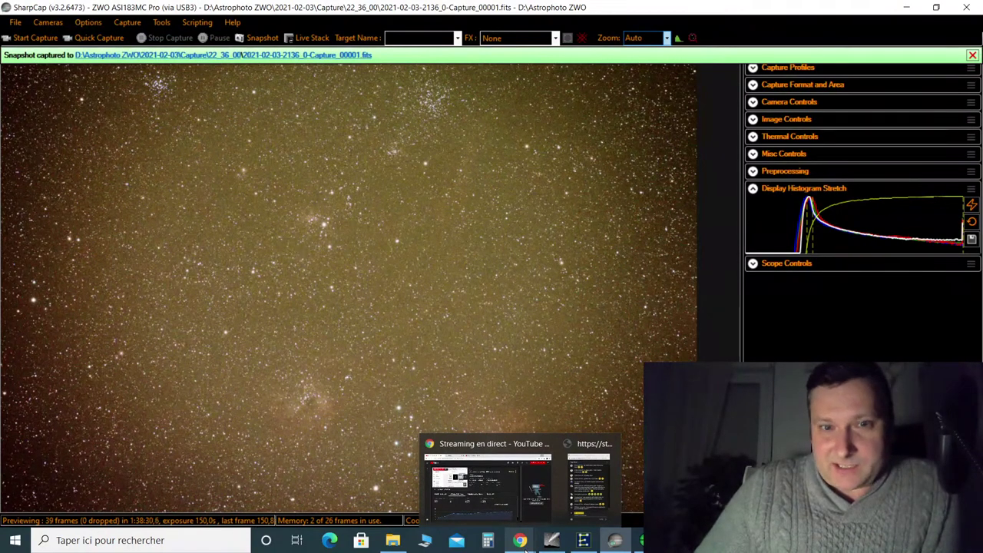
click(525, 544)
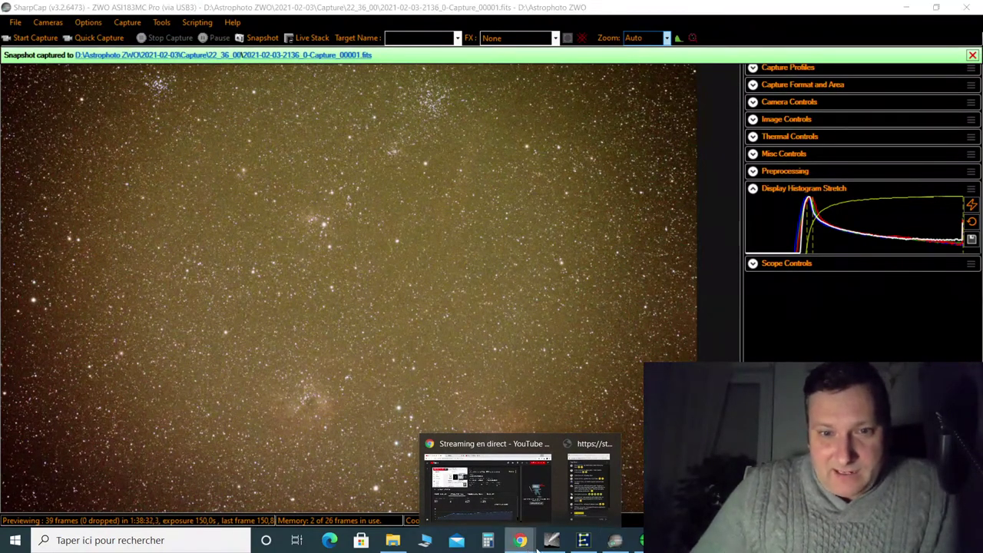
click(608, 278)
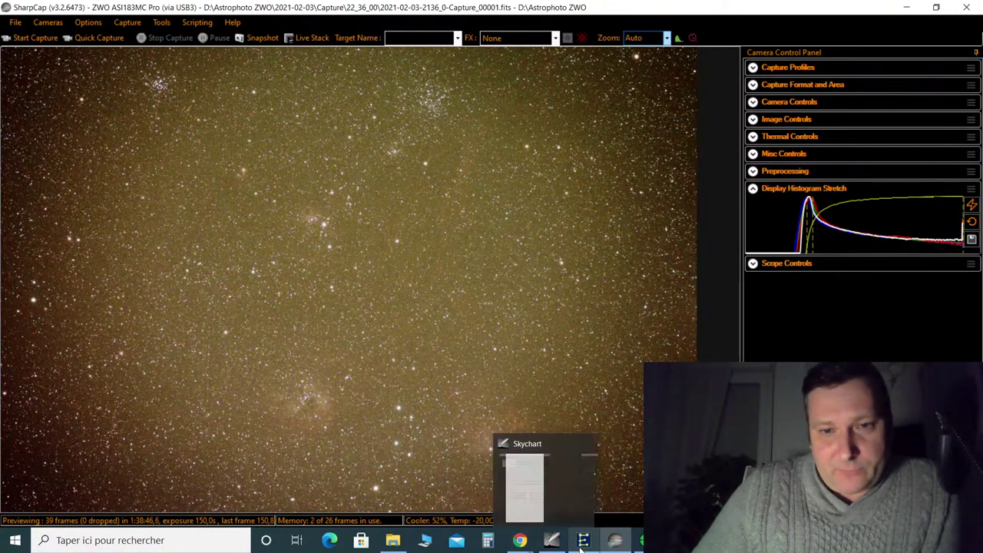
Switch to Cartes du Ciel and identify the open cluster NGC 2239 between Orion and Licorne
click(576, 480)
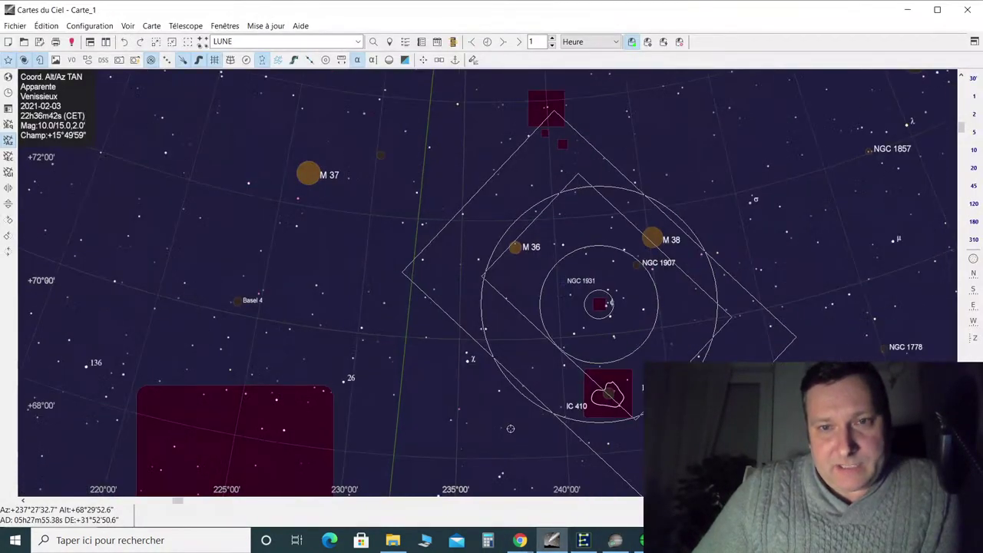
scroll(510, 429, down, 4)
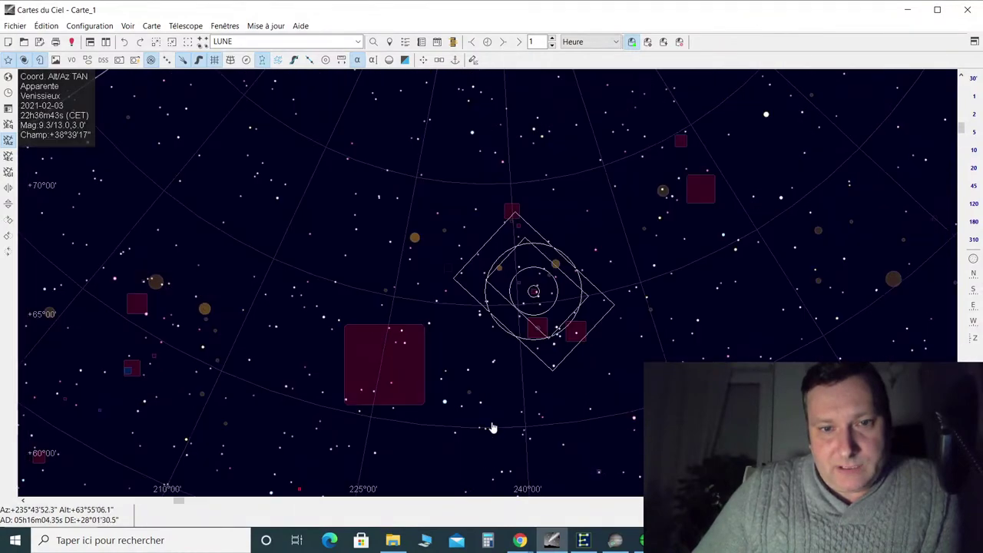
drag(491, 428, 432, 335)
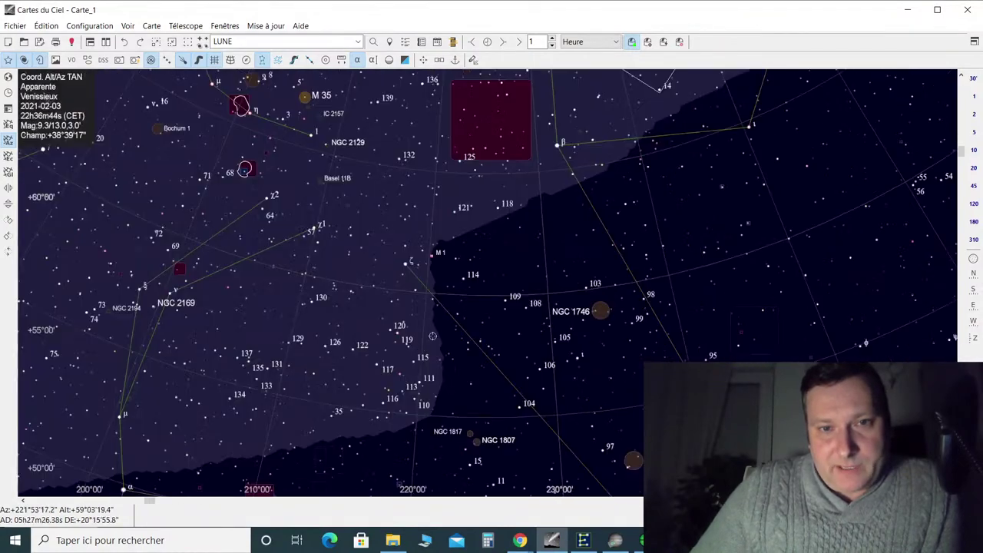
scroll(527, 259, up, 3)
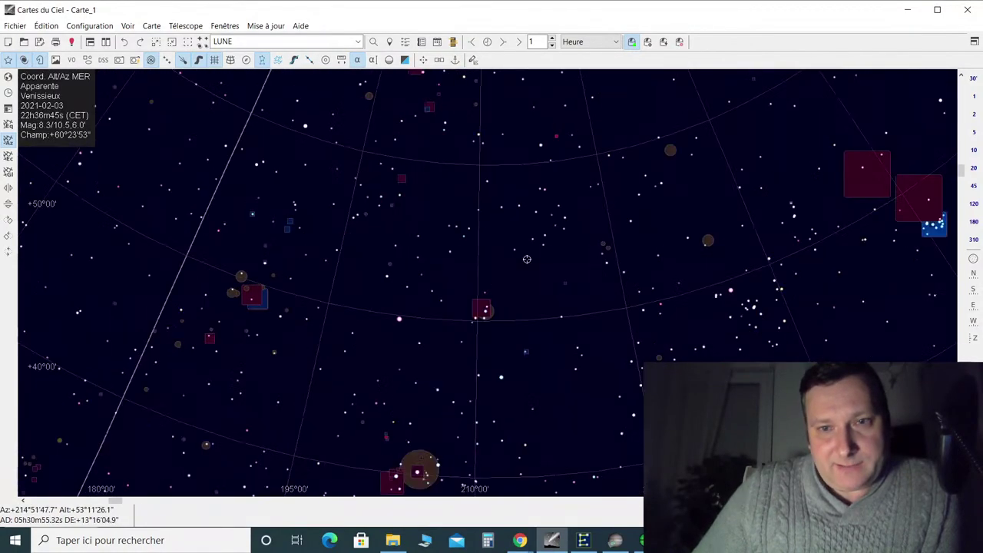
scroll(526, 259, down, 1)
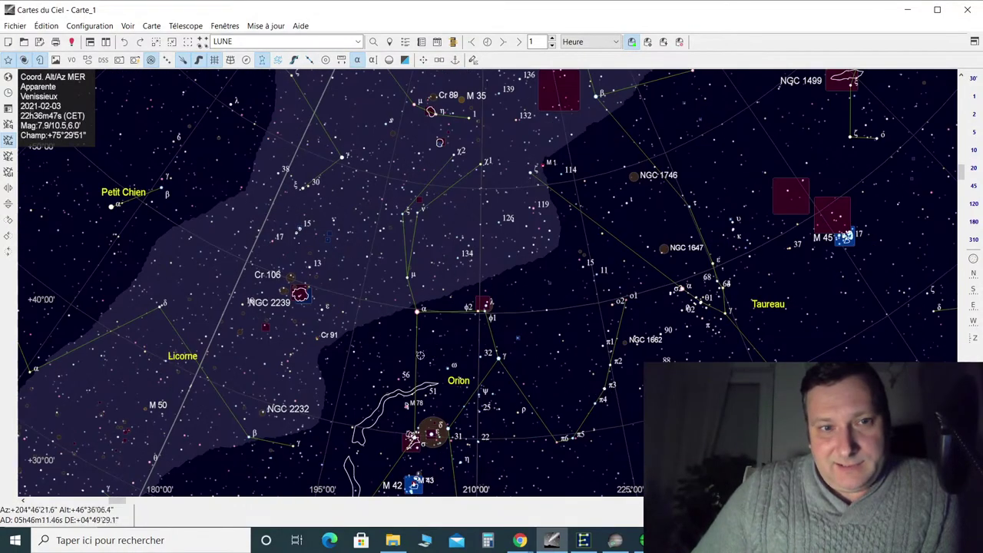
click(300, 299)
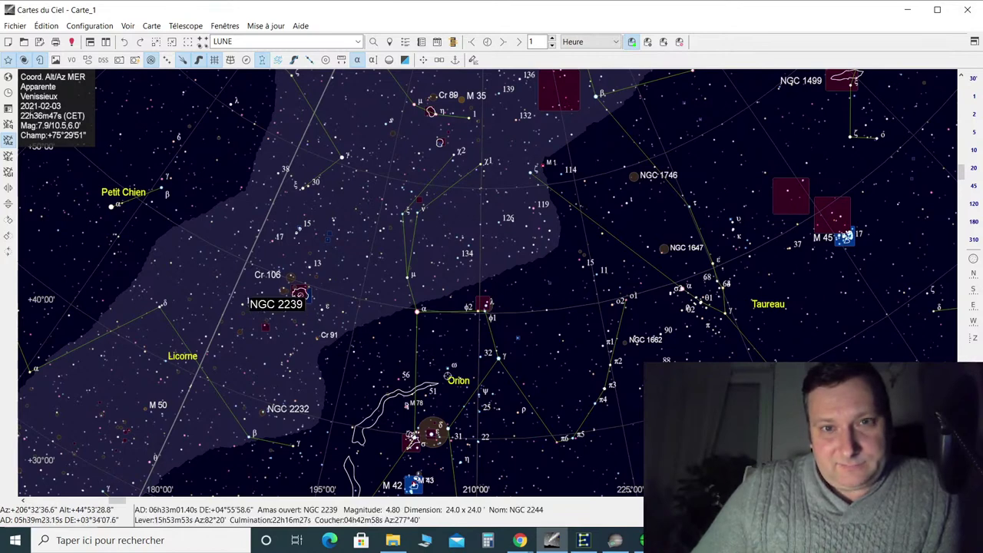
Select the star The01 Ori at M 42 in Orion and slew the telescope to it
drag(446, 388, 435, 293)
click(434, 294)
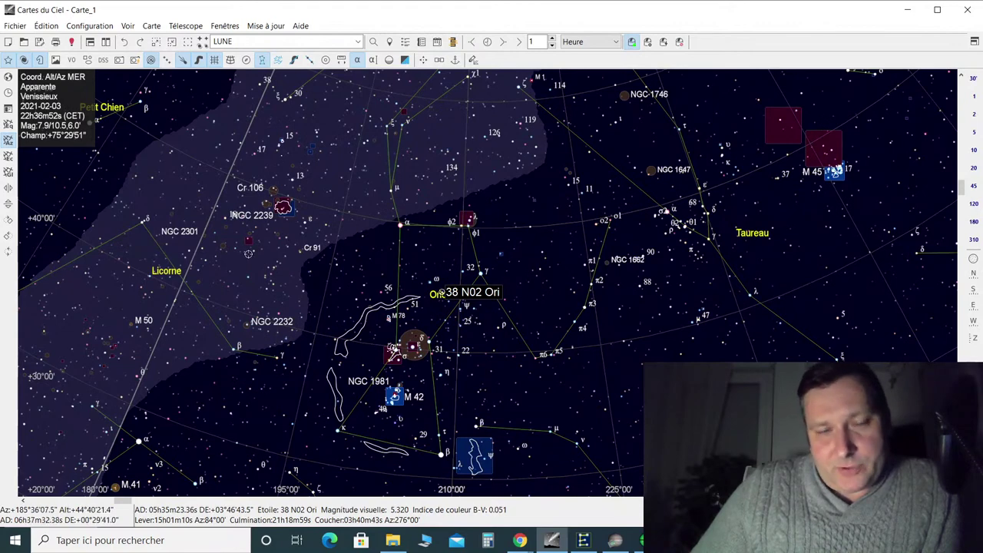
click(394, 398)
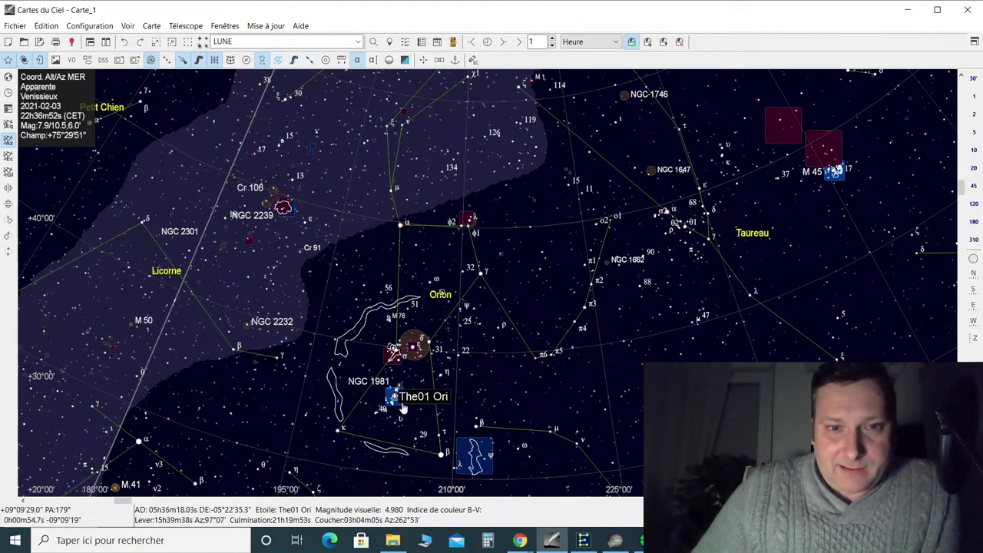
right_click(394, 397)
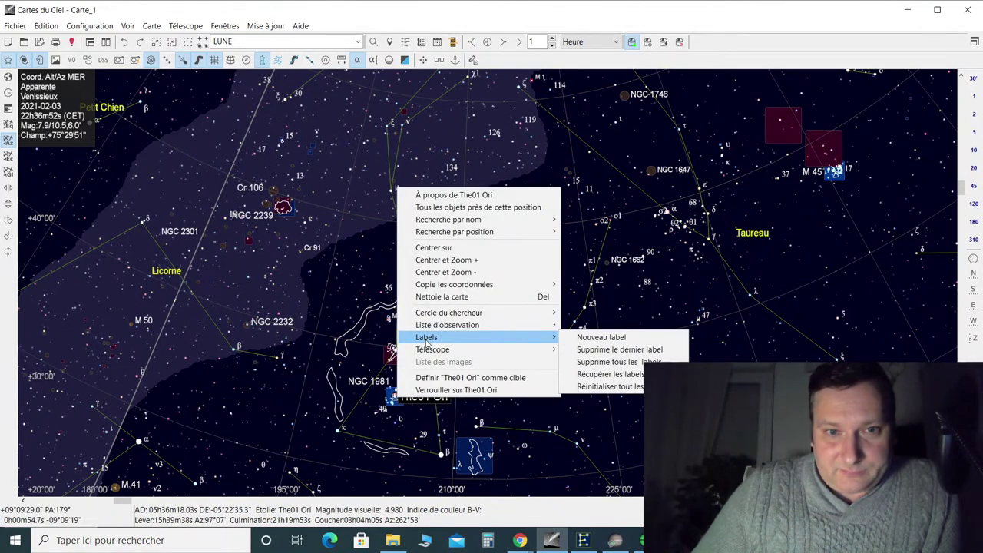
mouse_move(430, 349)
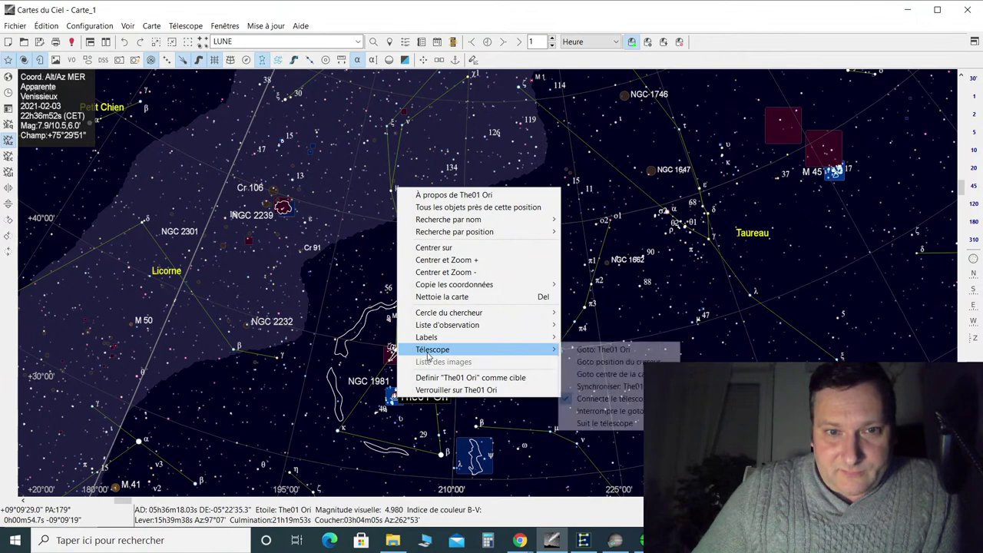
click(585, 351)
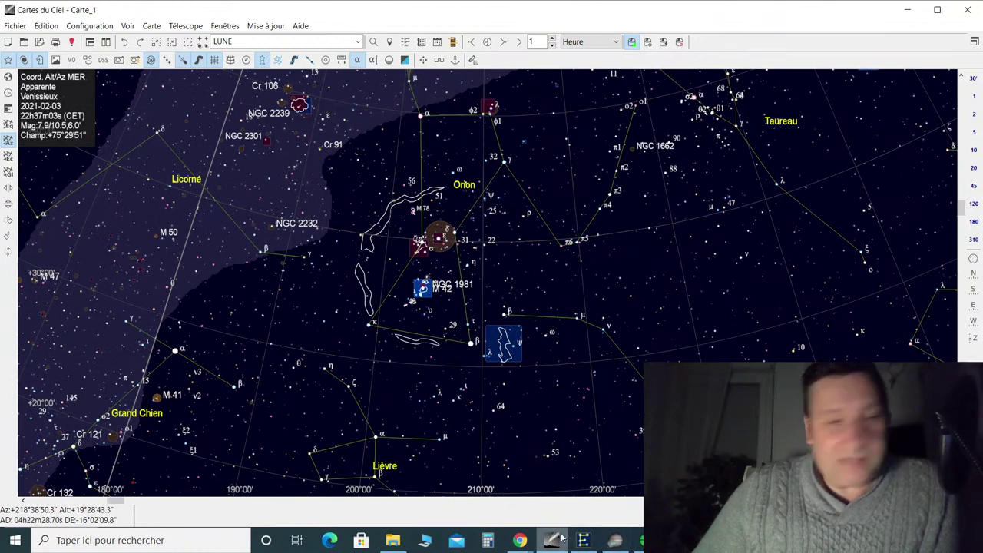
Switch to SharpCap and reduce the camera exposure to 18.7 s
mouse_move(551, 542)
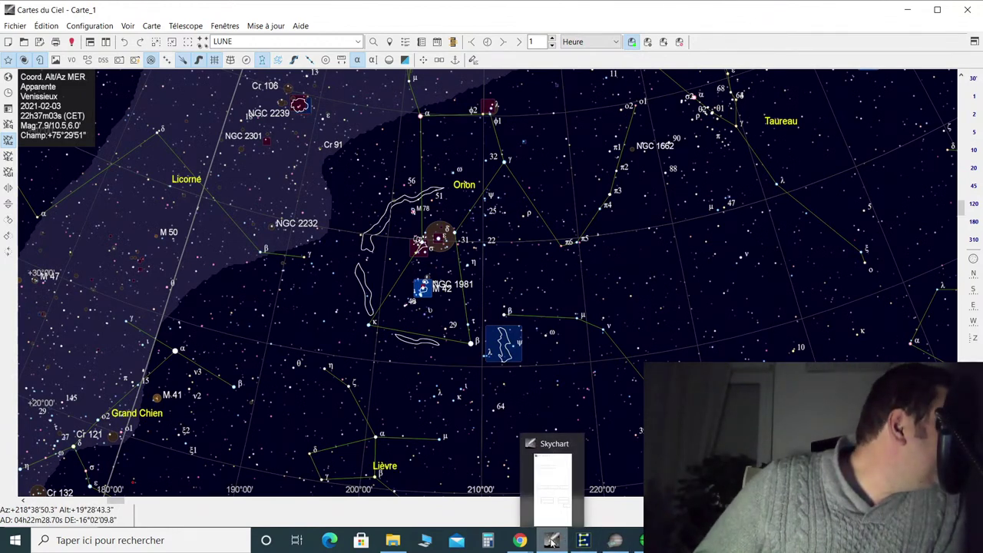
mouse_move(583, 542)
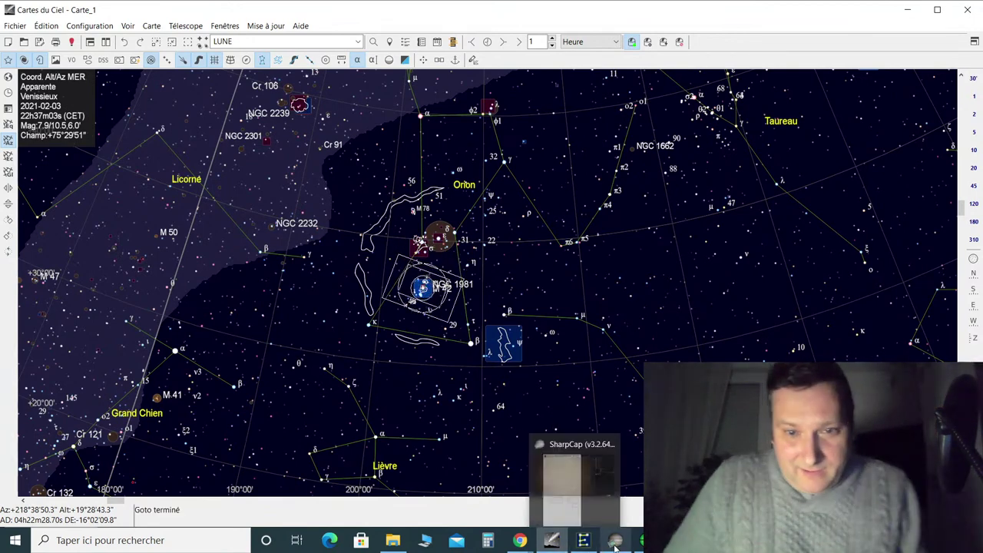
click(614, 546)
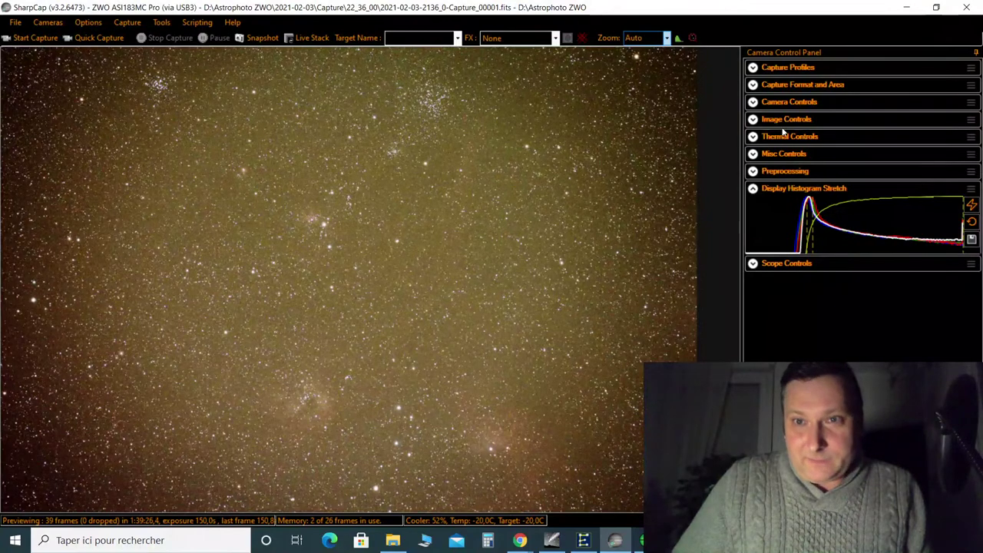
click(755, 103)
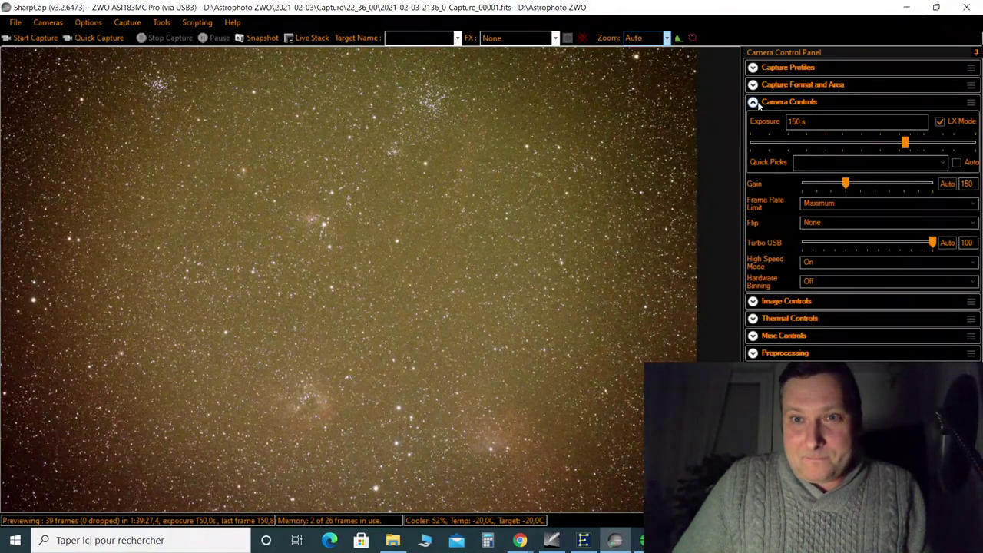
click(806, 148)
click(793, 148)
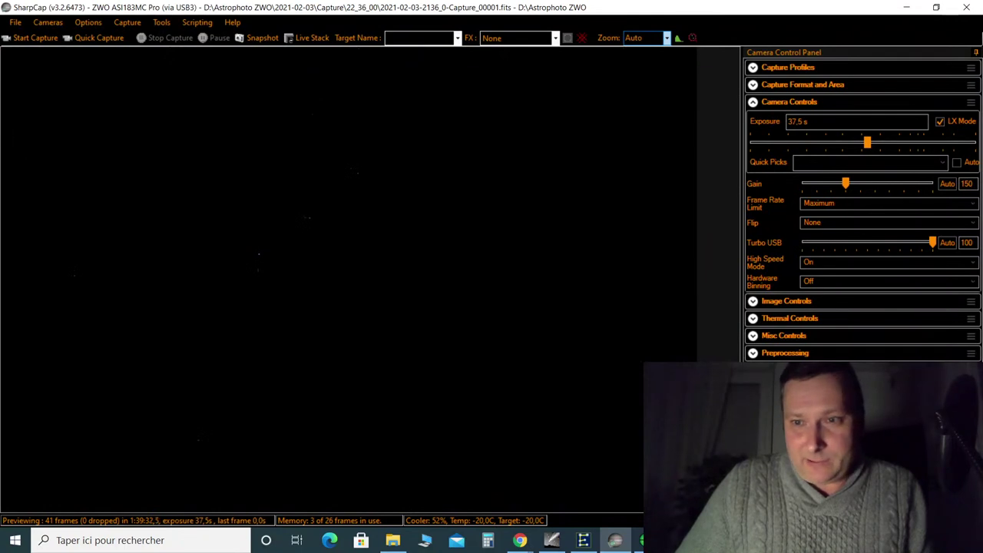
click(809, 147)
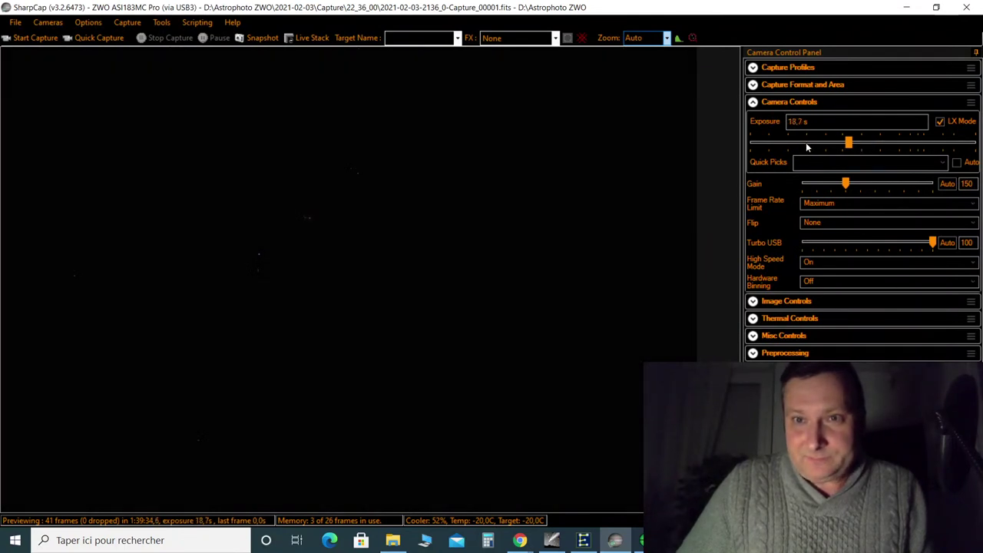
Shorten the camera exposure to 1172 ms and raise the gain to 250
click(806, 146)
click(798, 146)
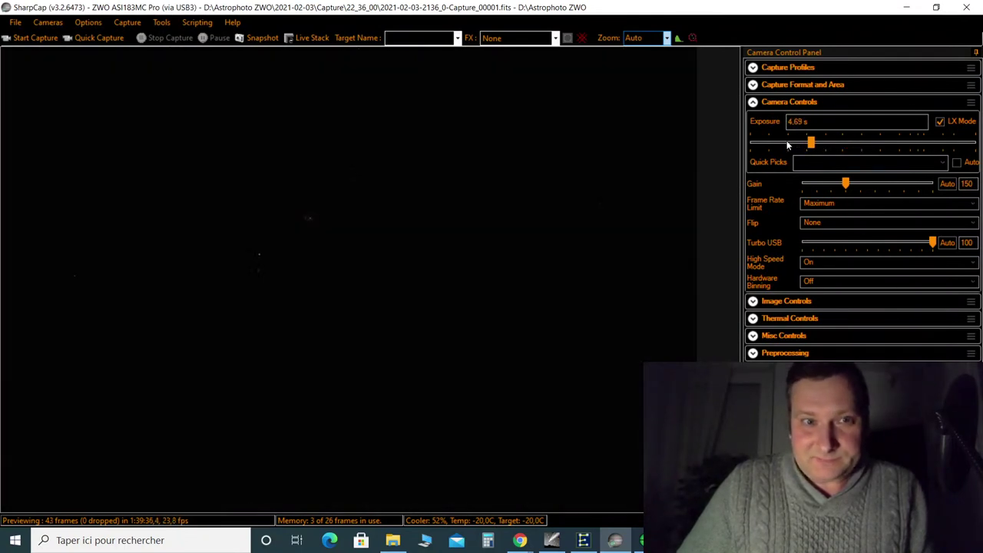
click(883, 187)
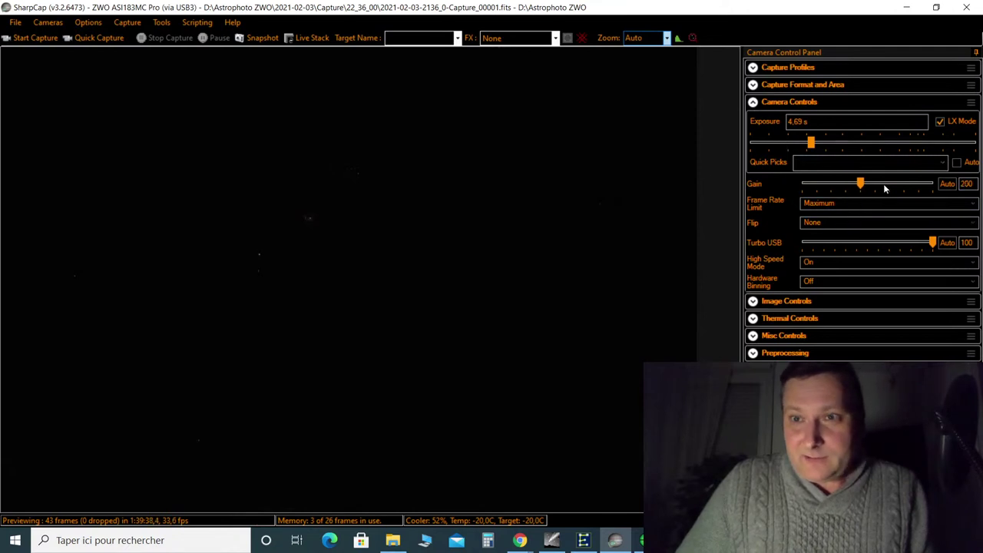
click(780, 144)
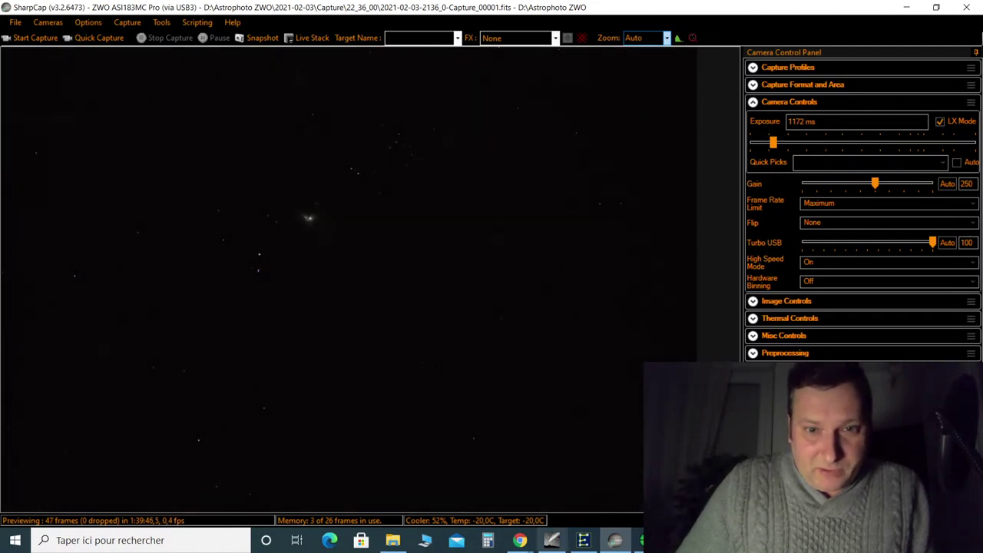
Overlay the diagonal reticle on the preview and place the EQMOD mount control window clear of the crosshair centre
click(582, 38)
click(583, 540)
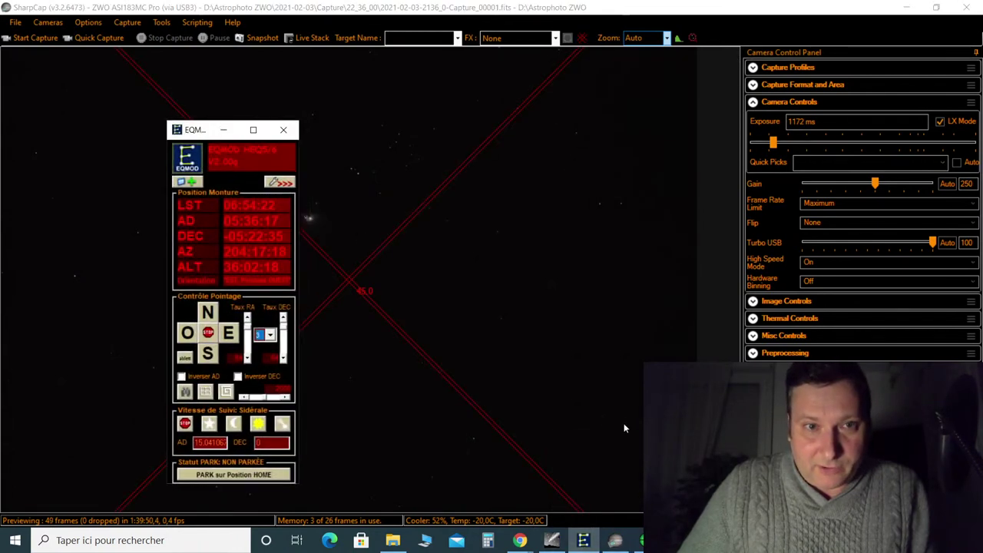
drag(206, 139, 573, 86)
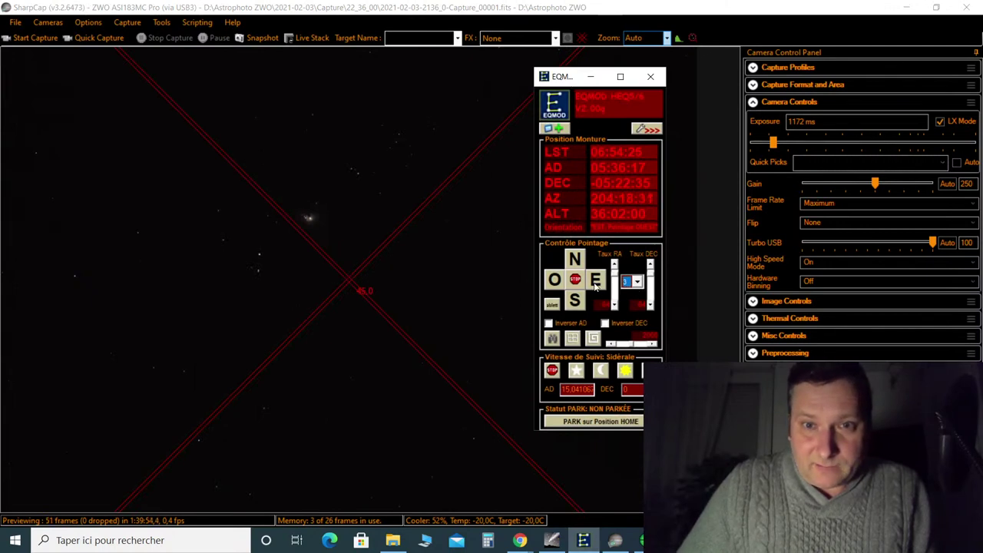
Nudge the mount in declination and right ascension with EQMOD until the M 42 core sits on the crosshair centre
click(574, 261)
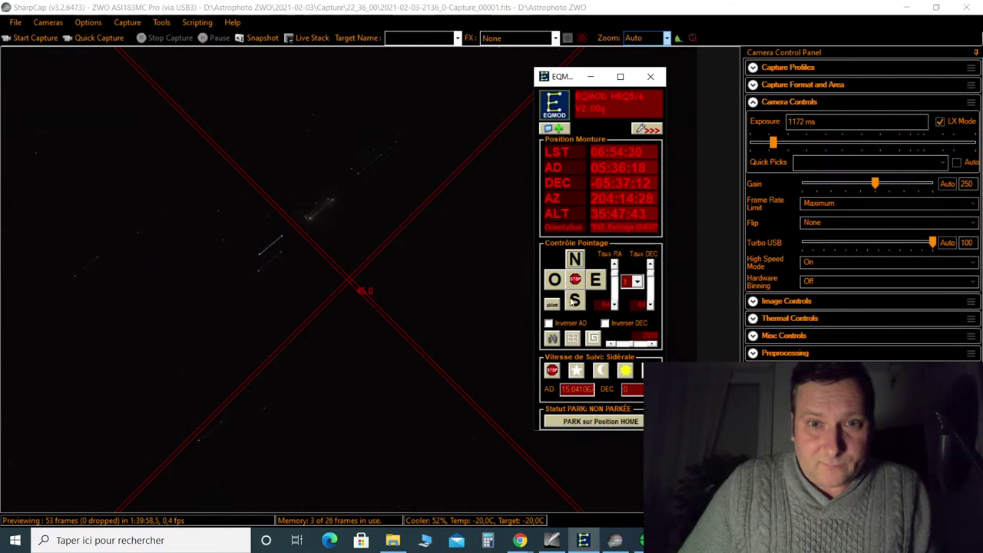
click(556, 281)
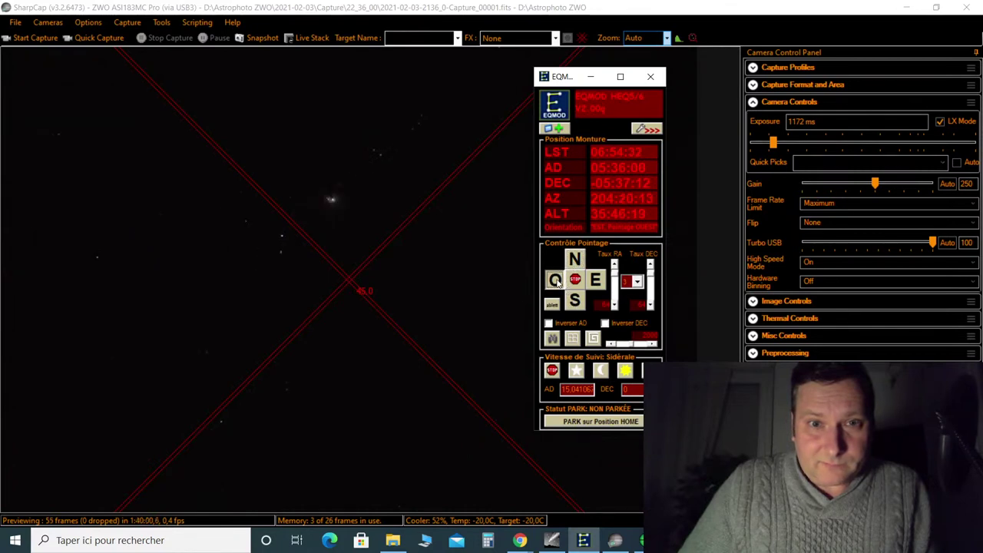
click(597, 283)
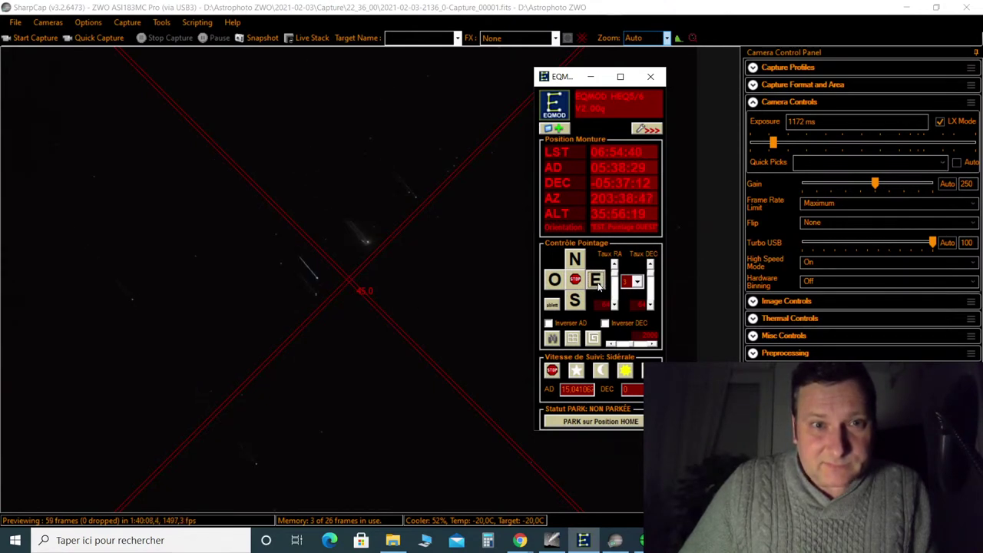
click(575, 299)
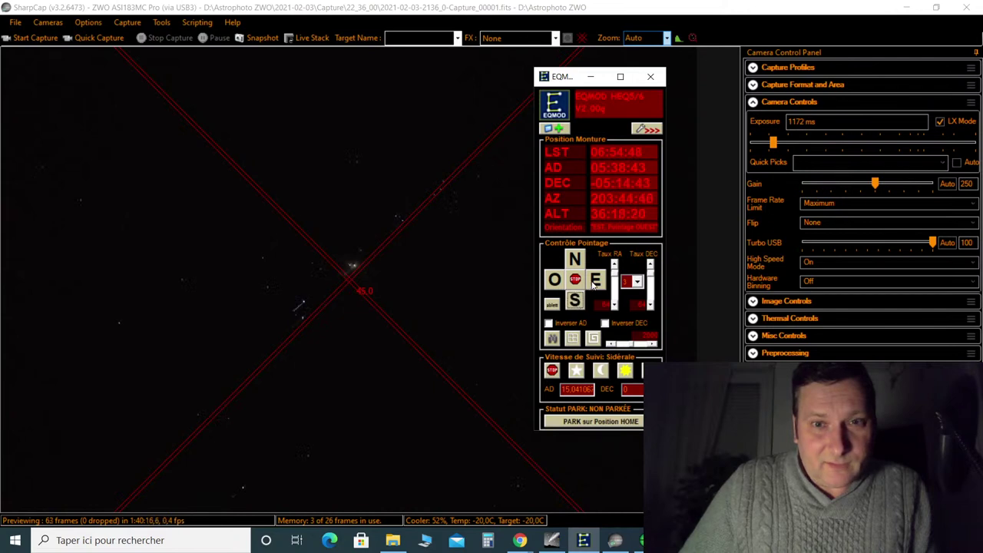
click(595, 281)
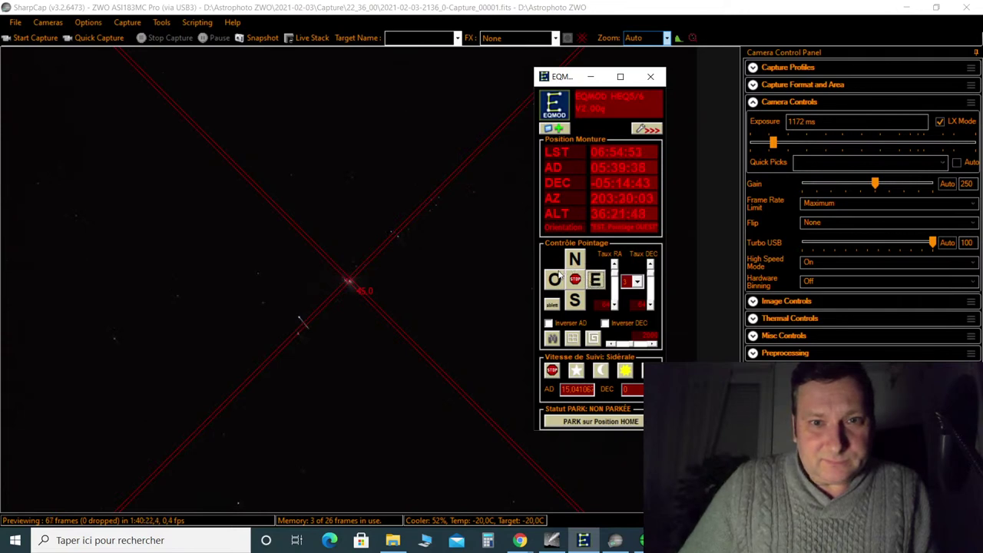
click(558, 282)
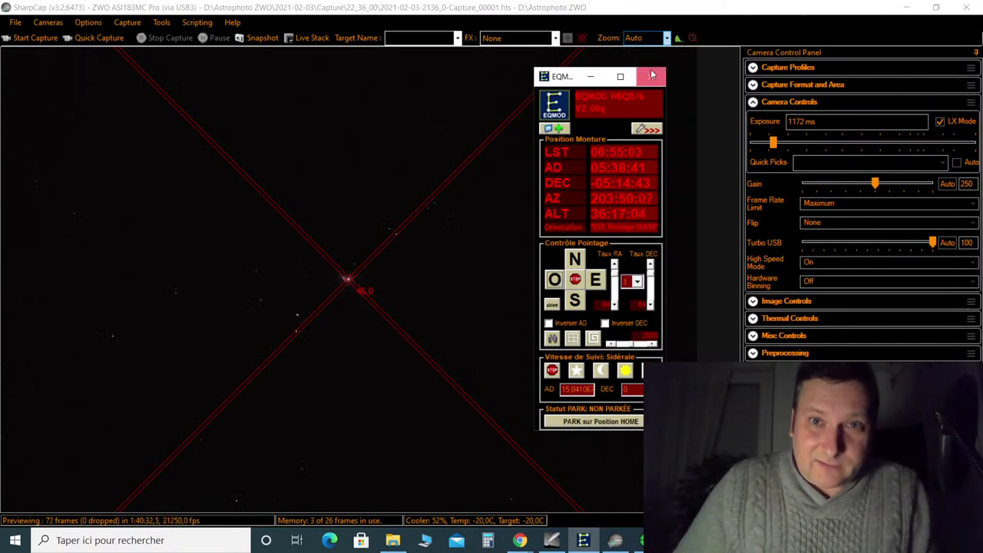
Switch to Cartes du Ciel and check the nebula M 43 beside M 42 on the chart
click(552, 540)
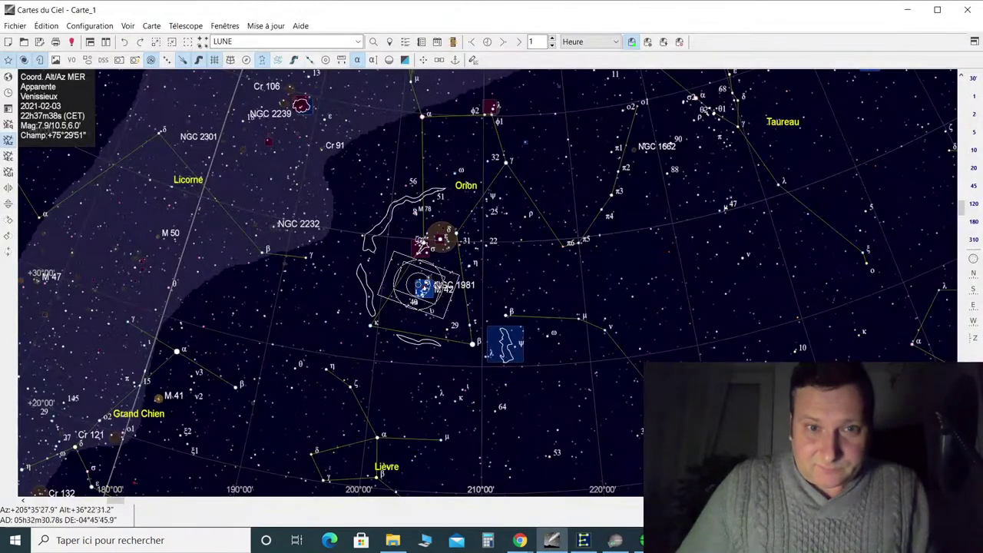
scroll(426, 310, up, 4)
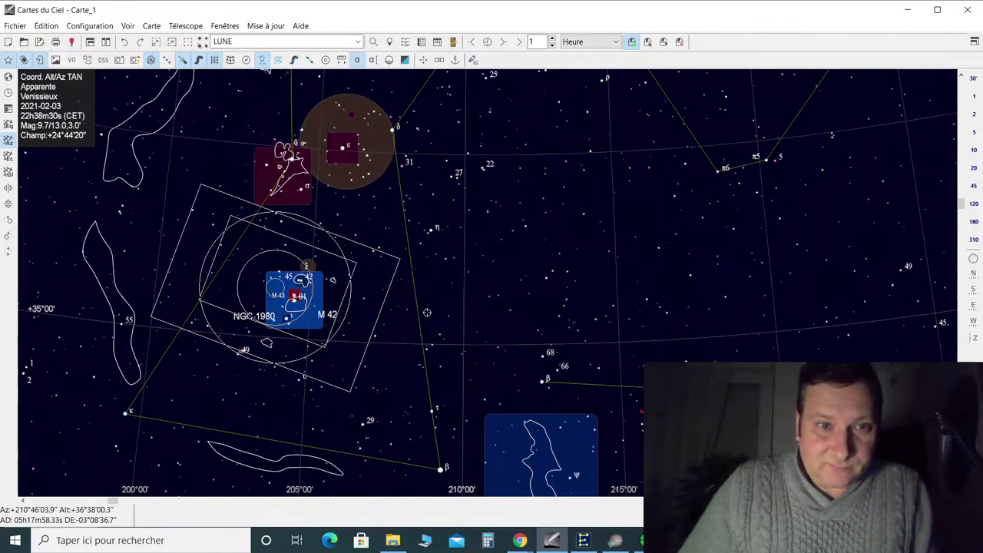
click(244, 302)
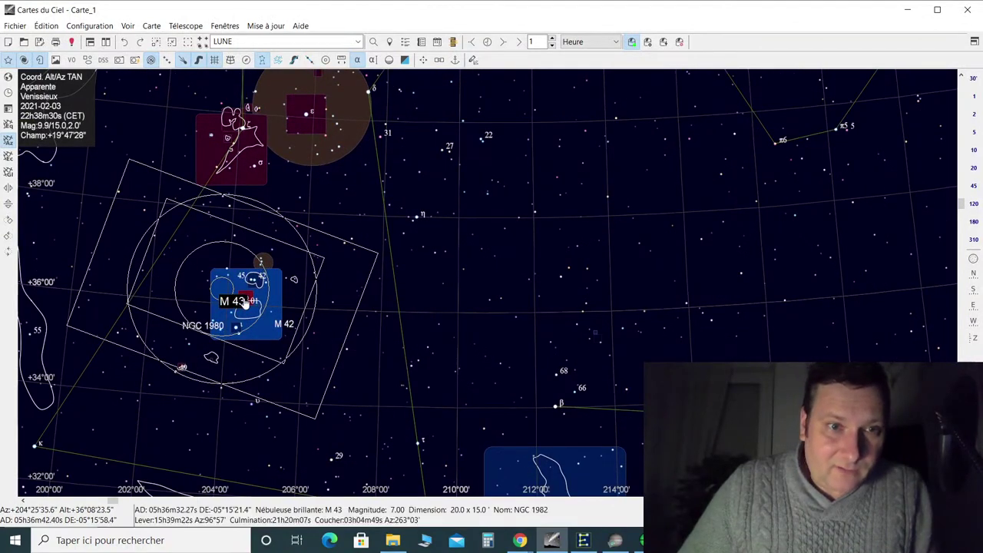
right_click(244, 304)
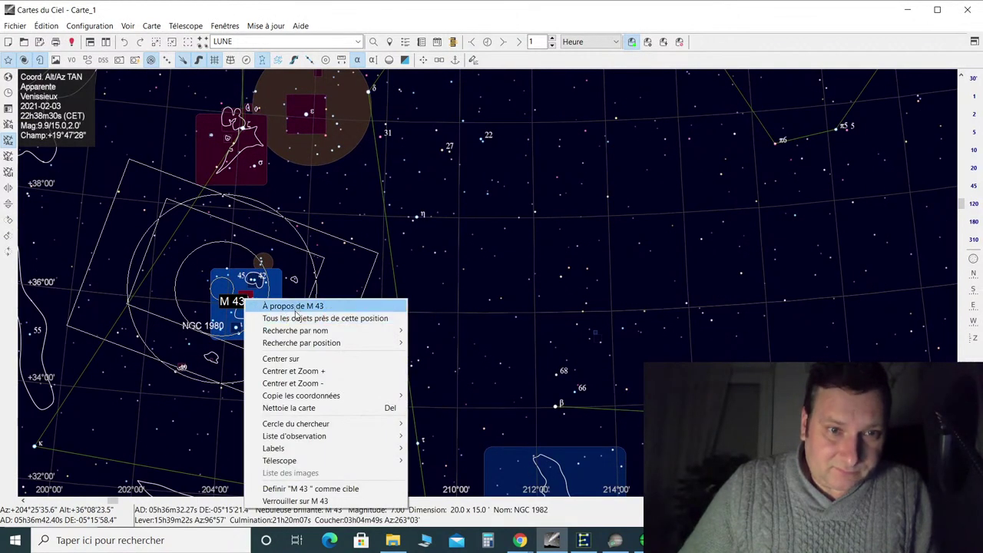
click(295, 307)
key(Escape)
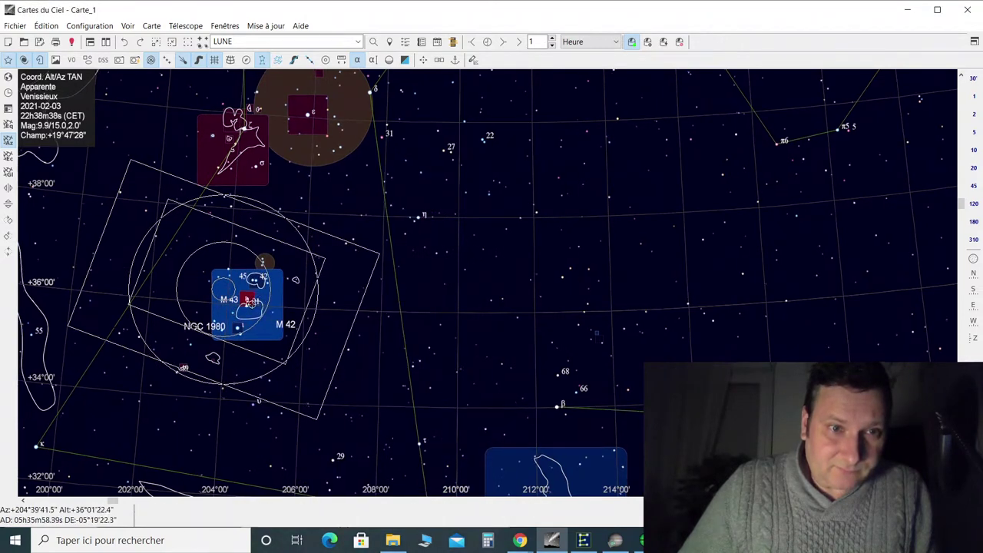
Select M 42 on the chart and synchronise the telescope on it, confirming that it is centred
click(247, 306)
right_click(248, 307)
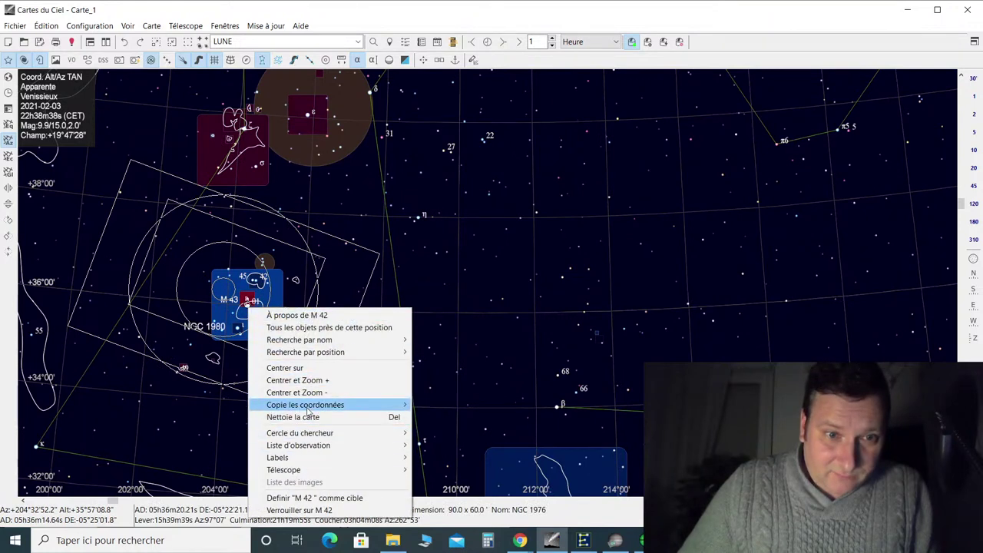
mouse_move(311, 449)
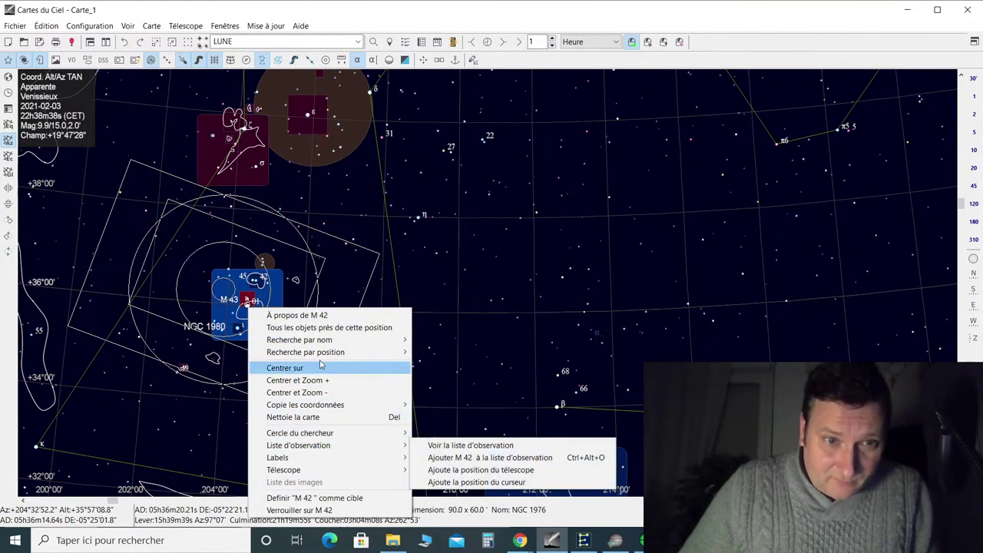
mouse_move(309, 472)
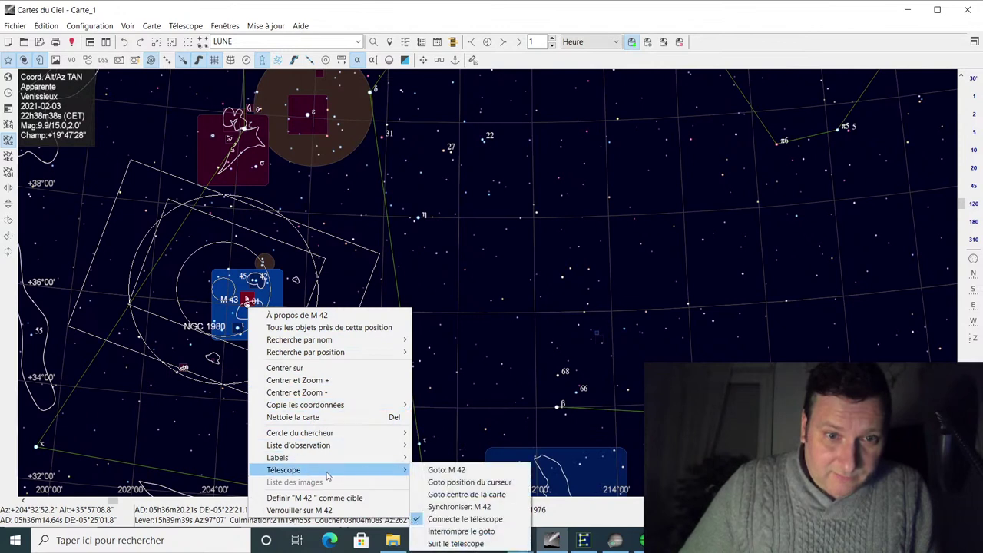
click(453, 507)
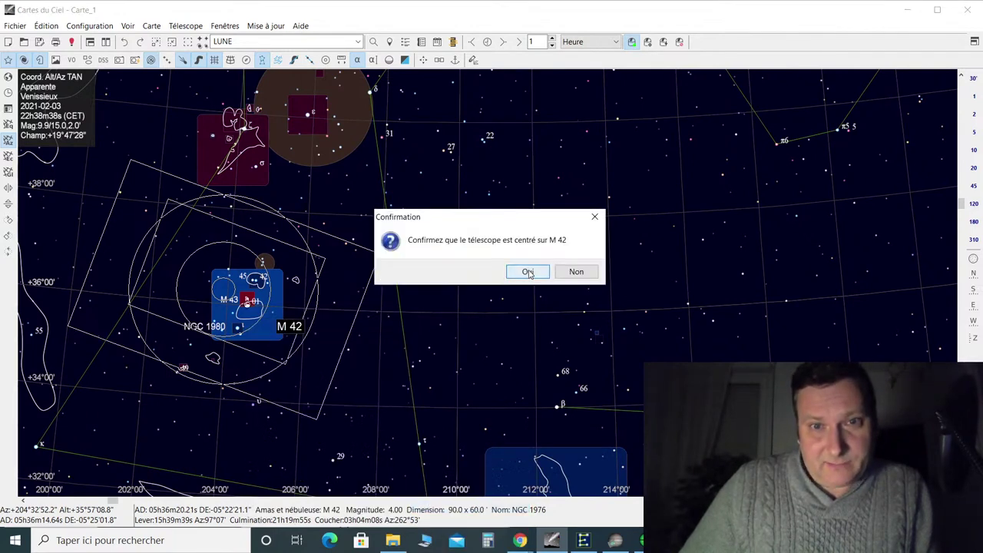
click(529, 274)
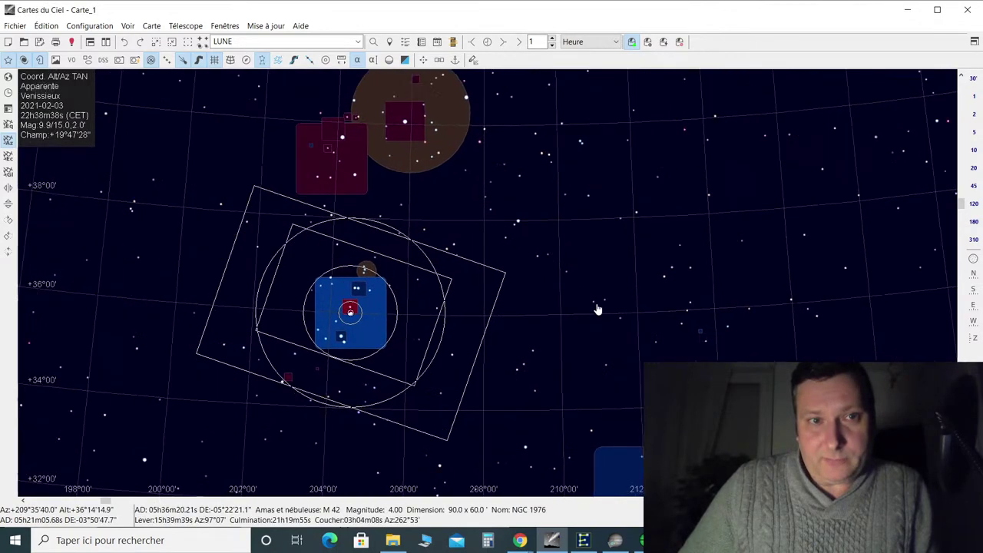
Return to the SharpCap preview, magnify it to 200% and remove the reticle overlay
click(908, 13)
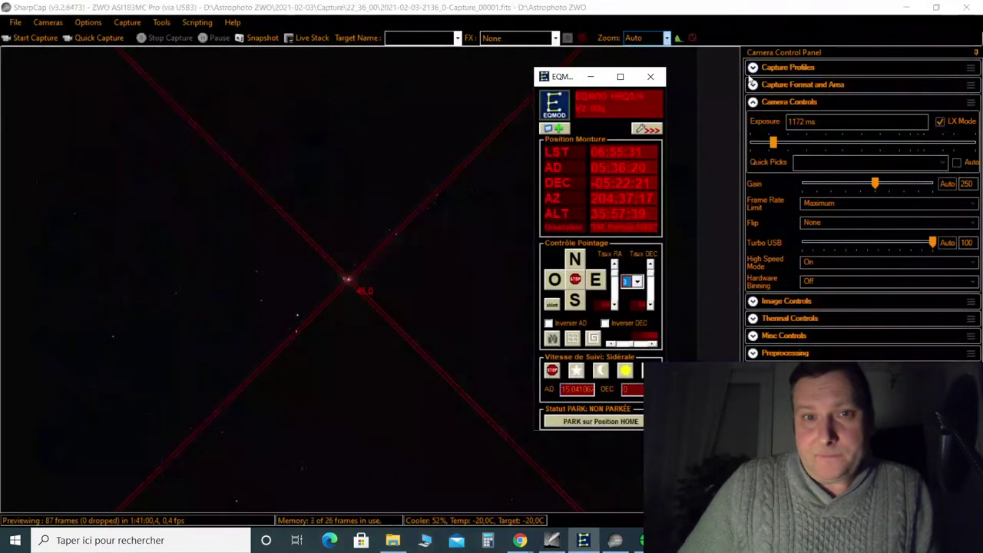
click(532, 223)
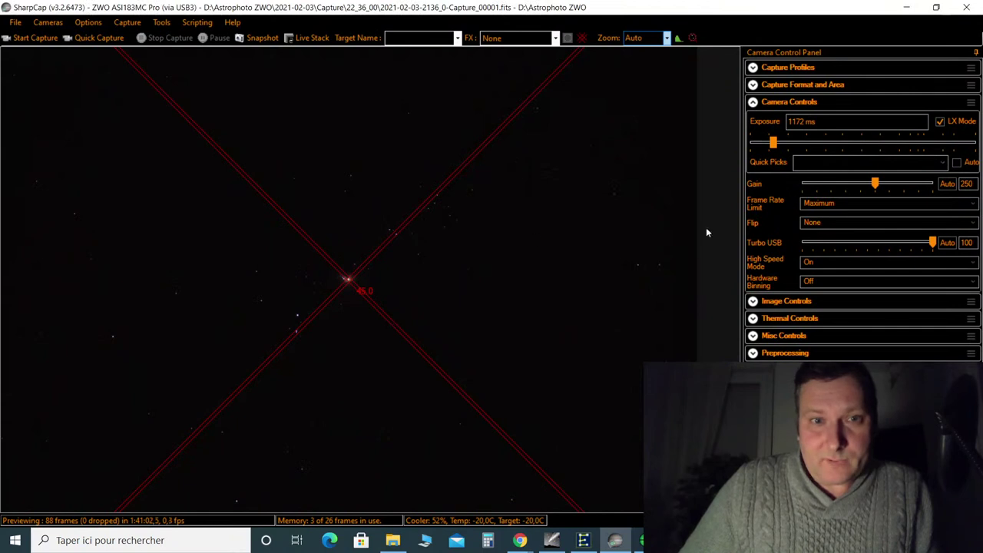
click(666, 38)
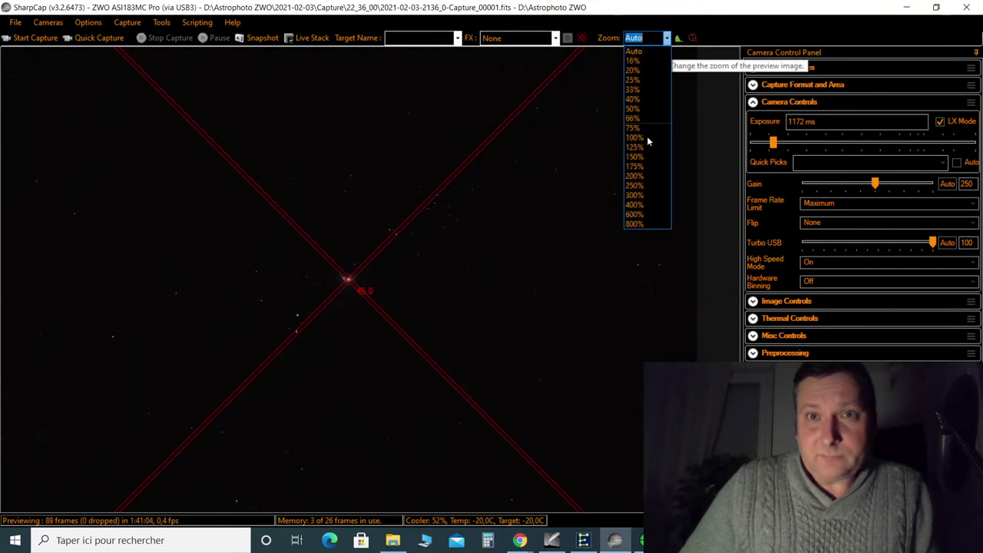
click(642, 176)
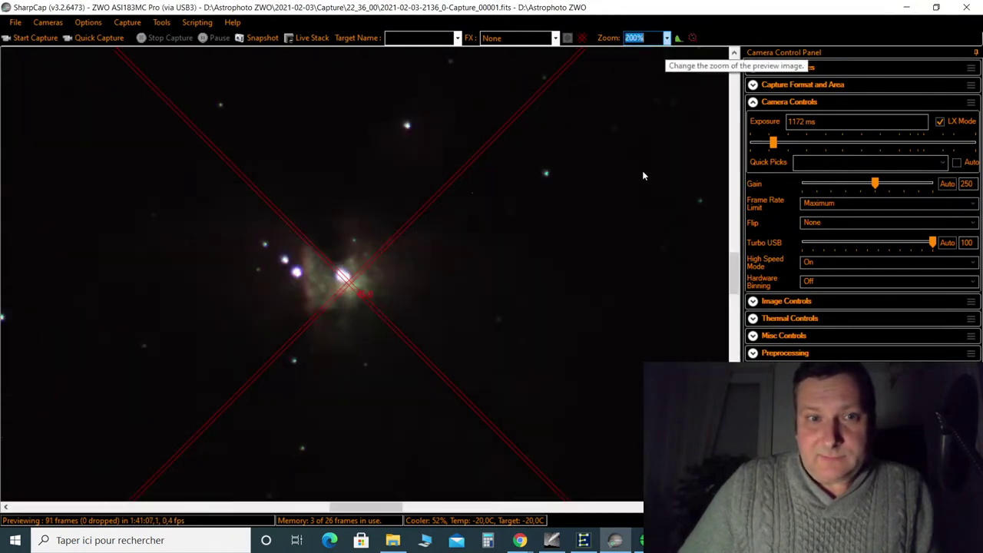
click(583, 40)
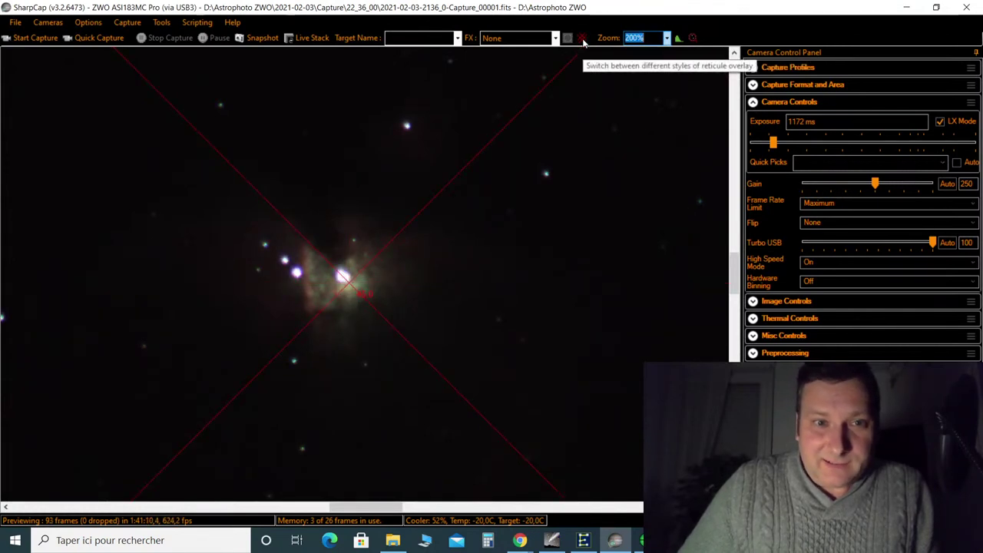
click(583, 40)
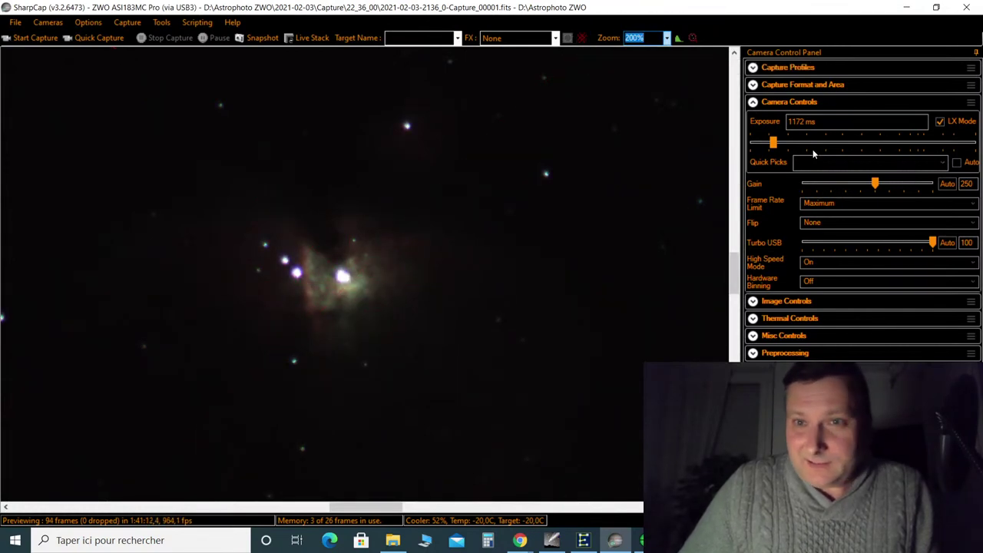
Disable LX Mode, reduce the exposure stepwise to 18.3 ms to compare the M 42 core, and raise it to 86.8 ms
click(940, 121)
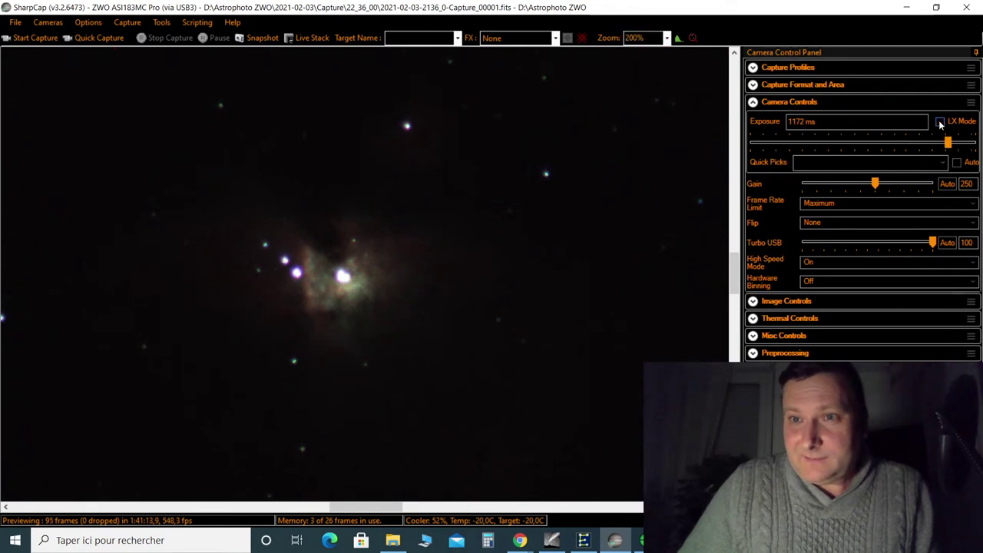
click(851, 143)
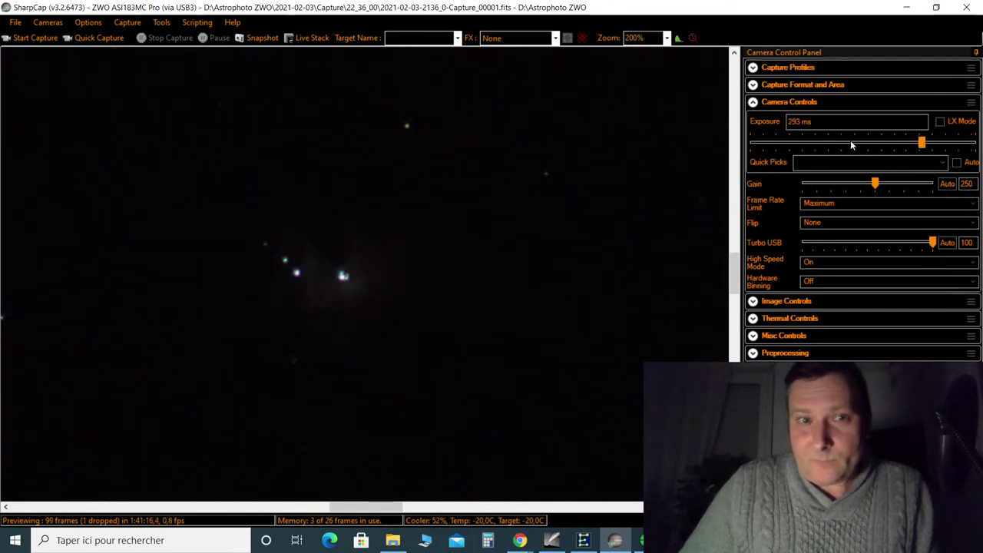
click(850, 143)
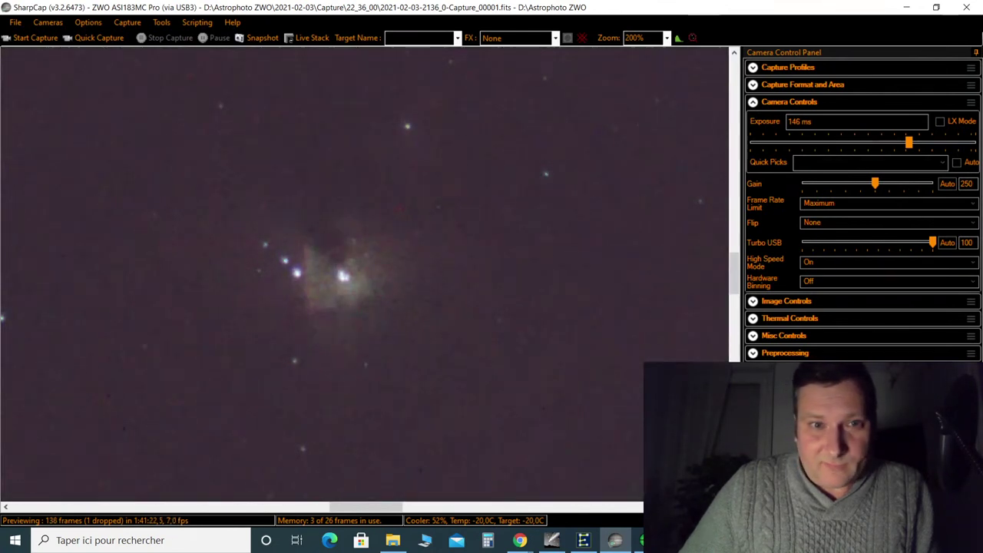
click(866, 145)
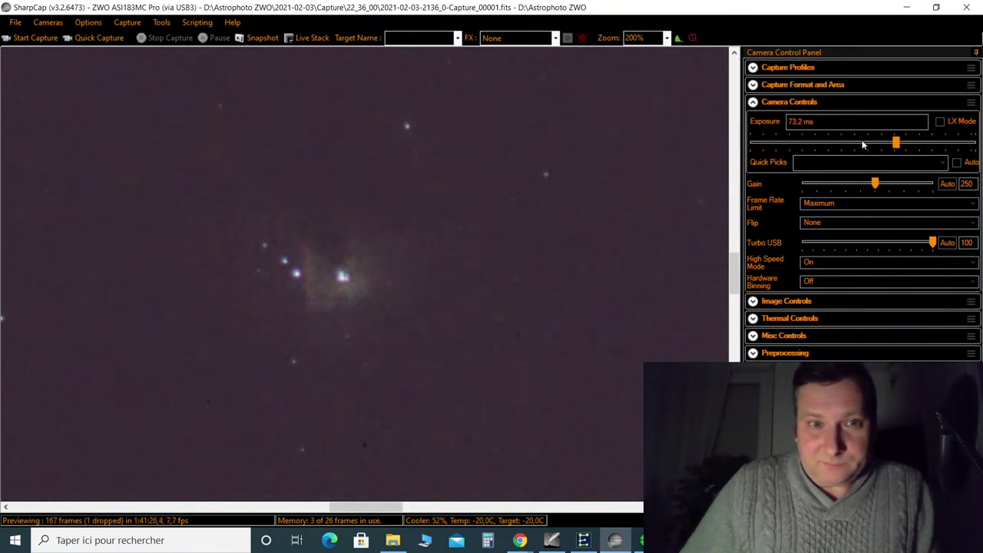
click(863, 145)
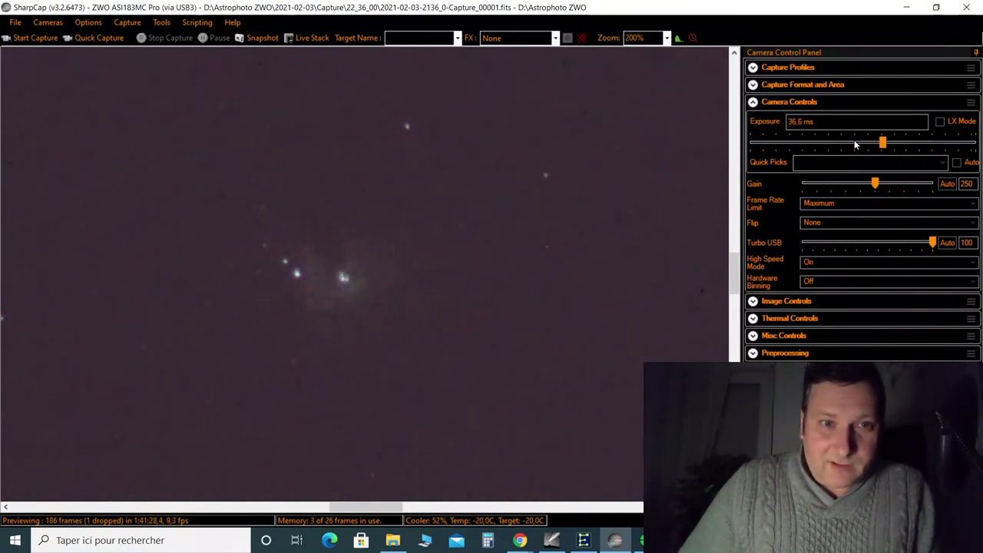
click(852, 144)
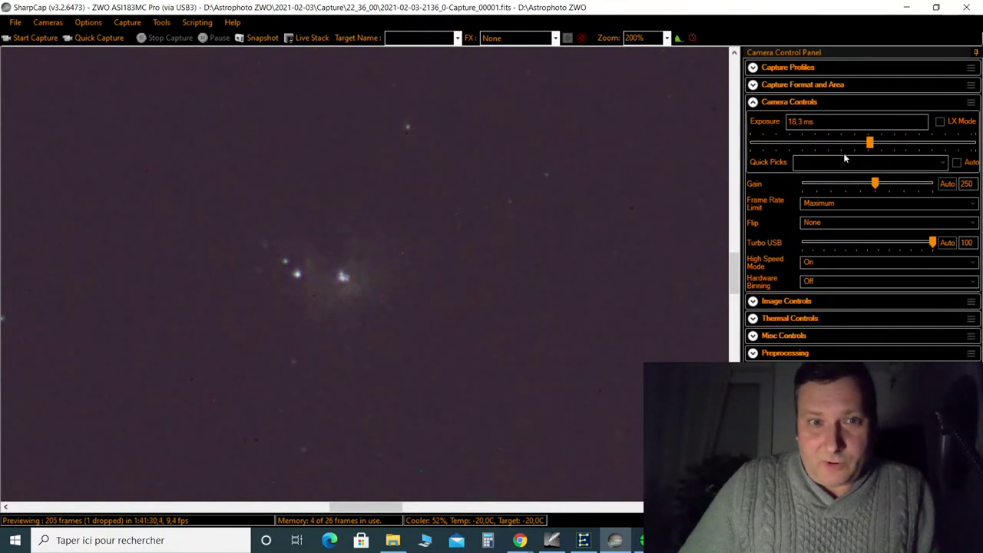
drag(871, 144, 874, 145)
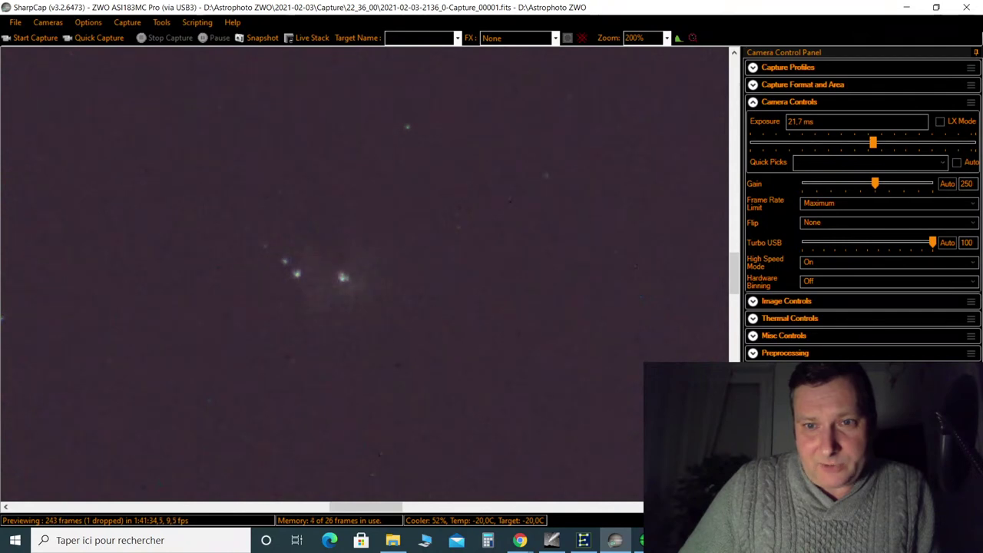
click(913, 147)
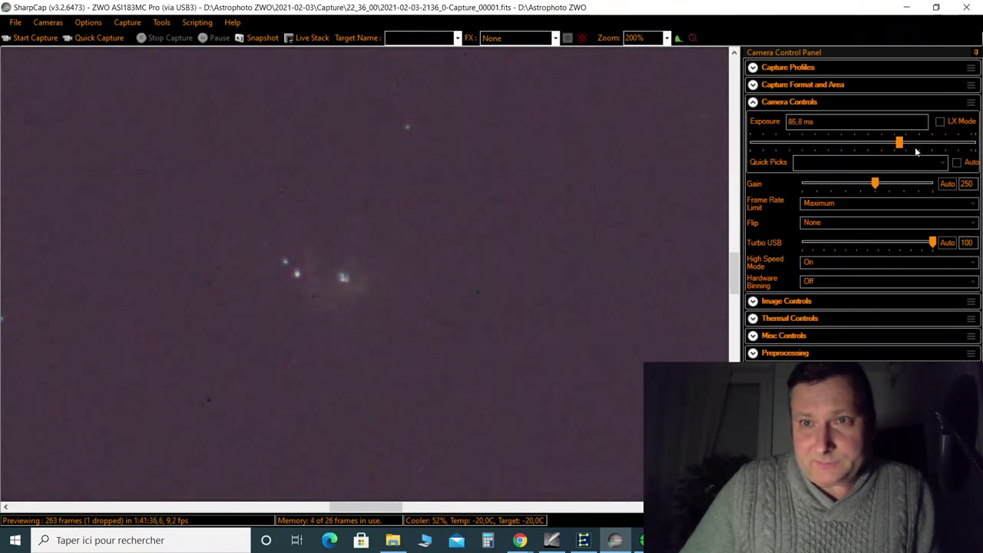
Raise the exposure to 174 ms and magnify the preview of the M 42 core to 400%
click(924, 143)
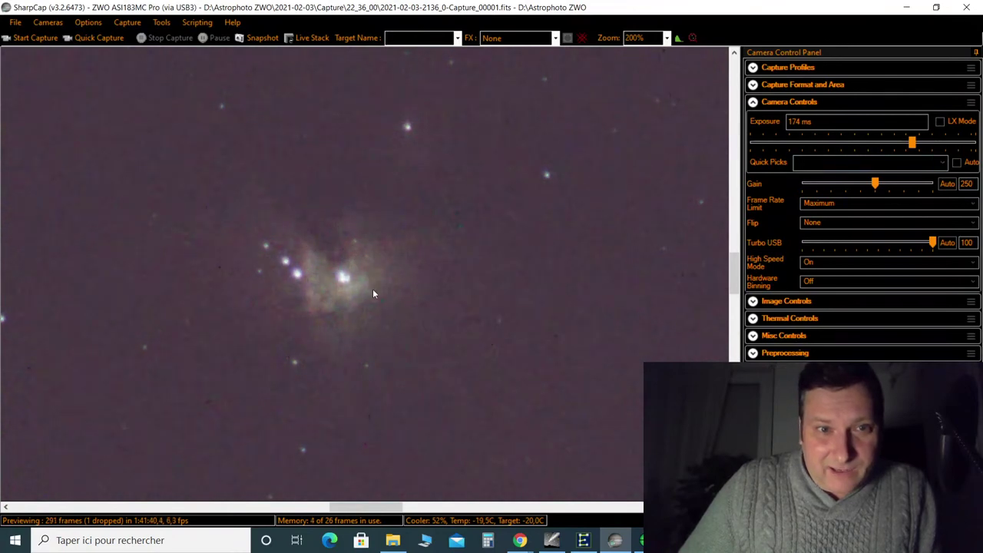
click(648, 38)
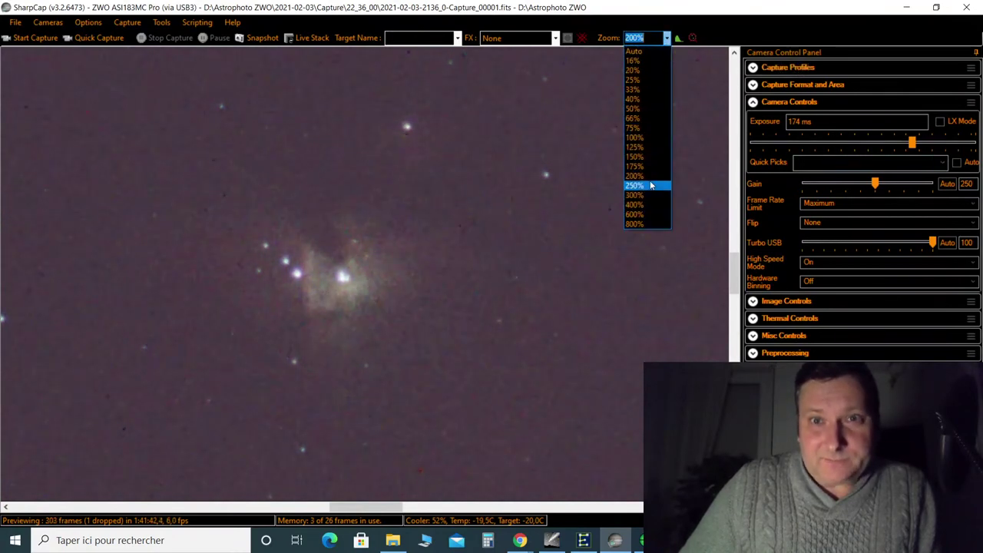
click(649, 205)
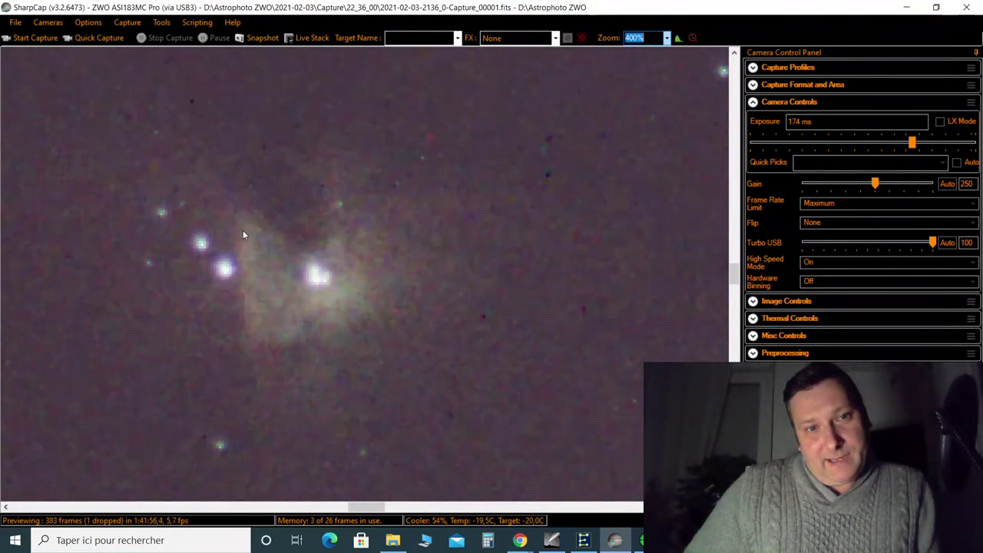
Enable LX Mode and raise the exposure stepwise from 1000 ms through 16 s, 64 s and 256 s to 1024 s
click(941, 123)
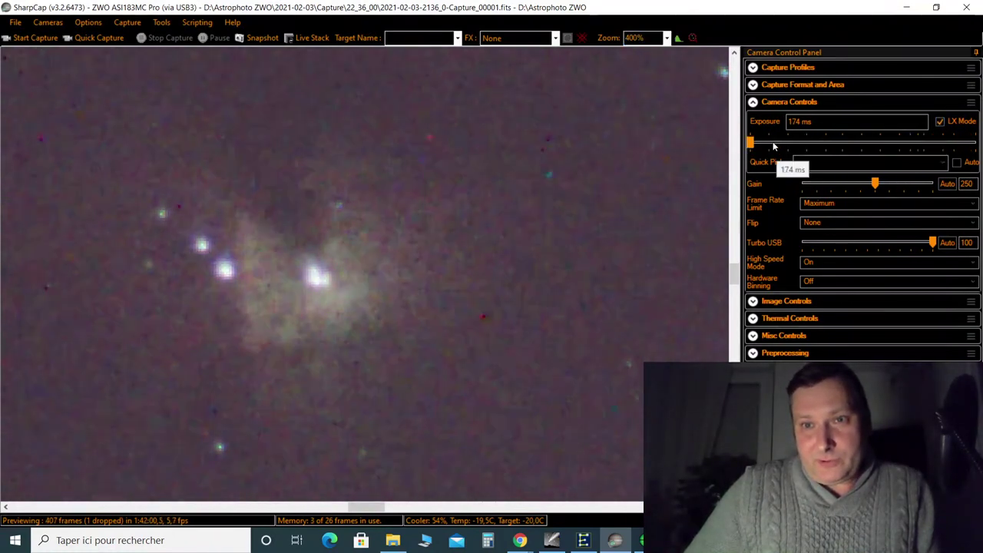
drag(757, 144, 778, 146)
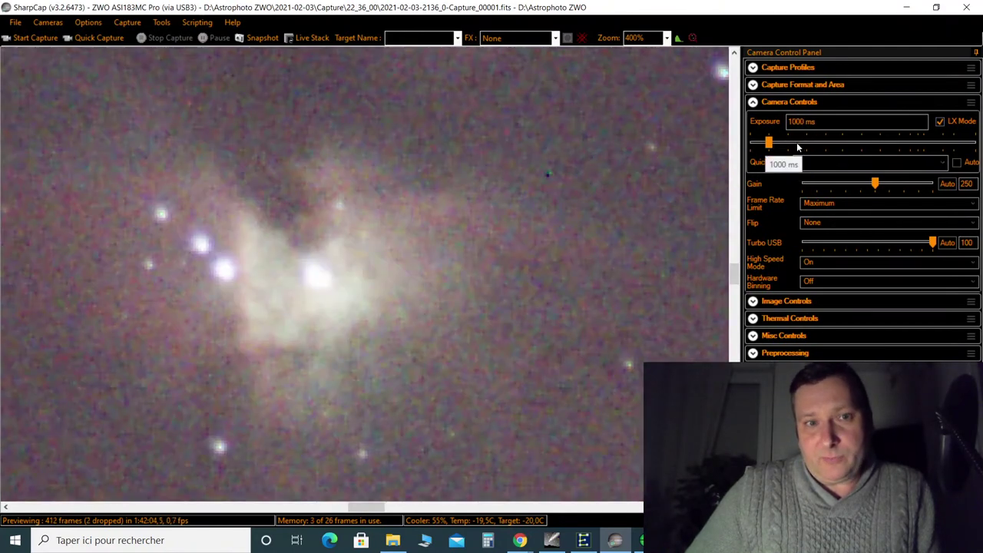
click(802, 146)
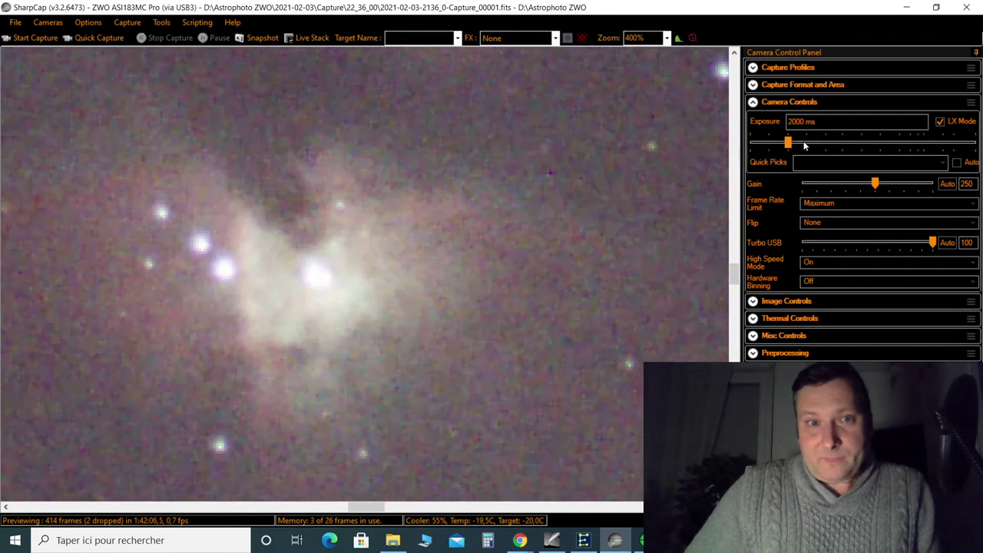
click(825, 146)
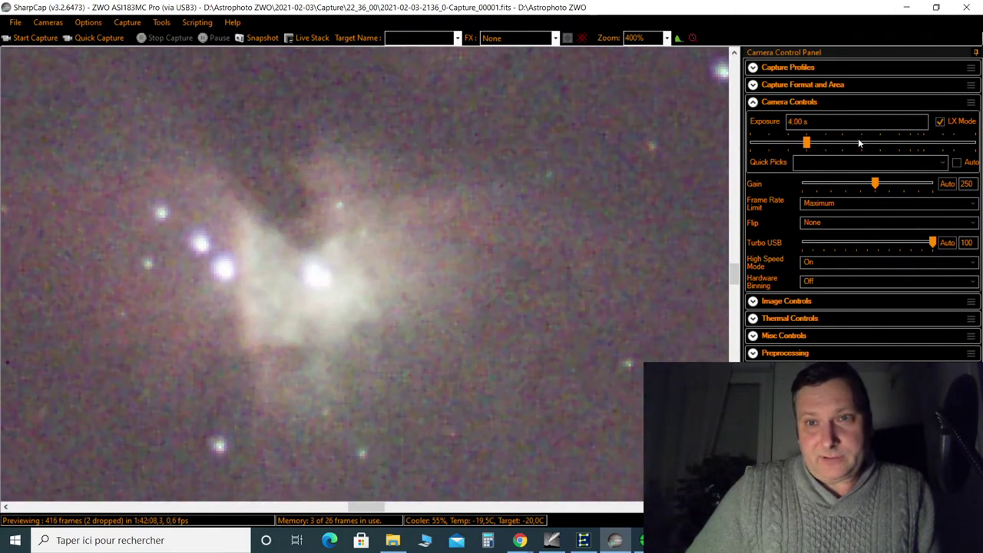
click(857, 141)
click(879, 146)
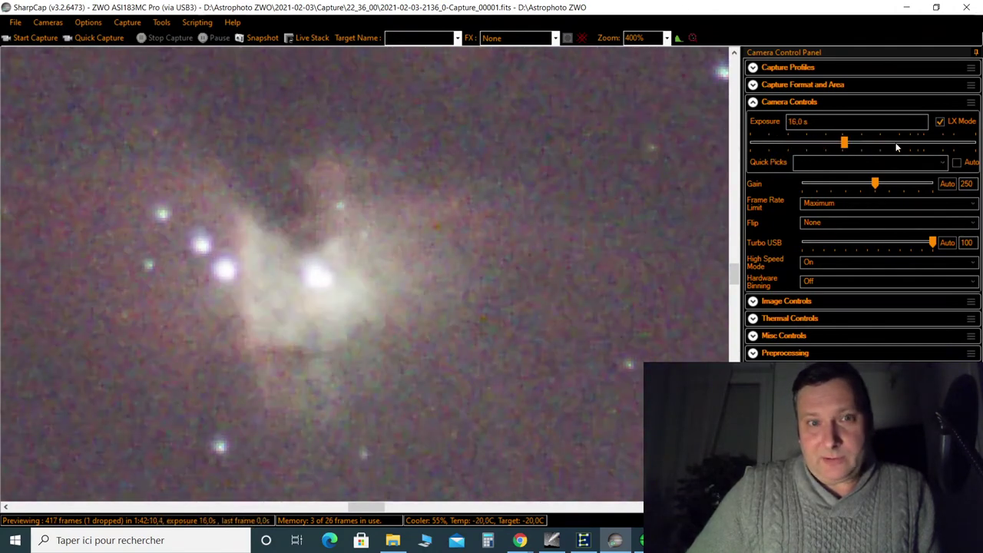
click(896, 147)
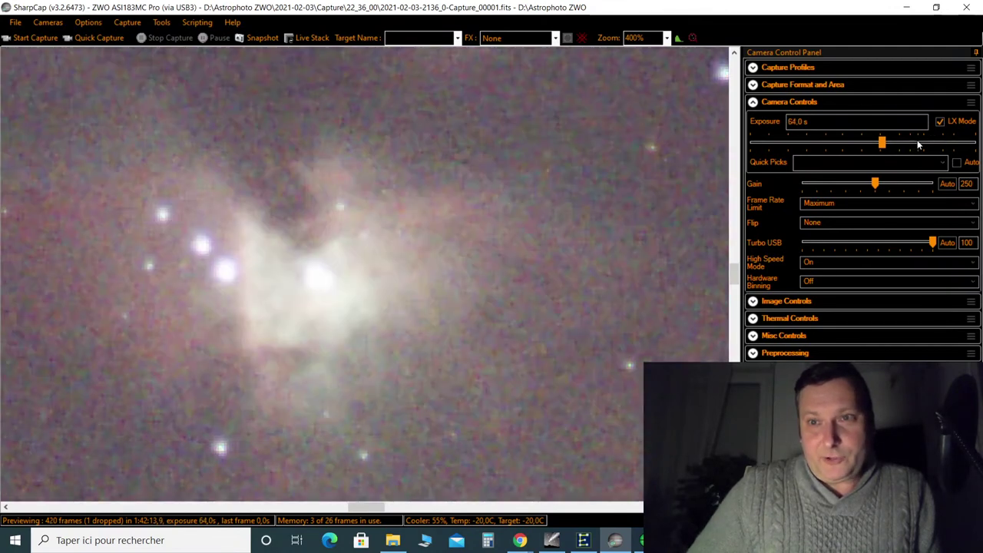
click(918, 145)
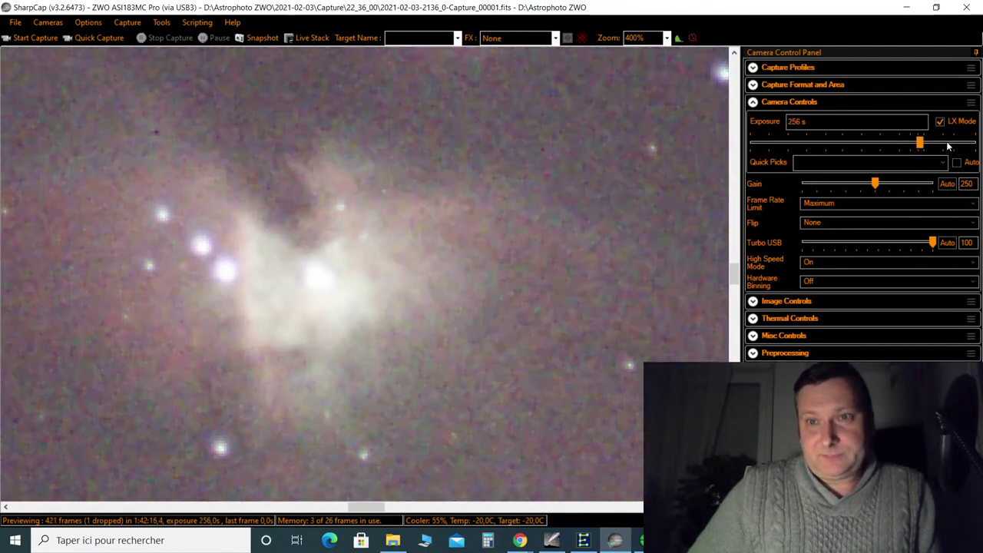
click(959, 146)
click(964, 147)
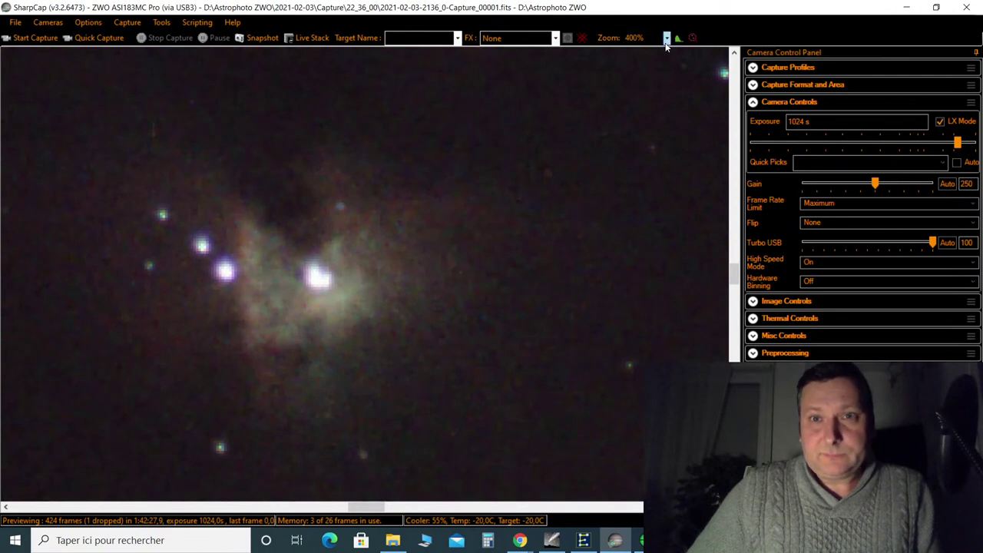
Reduce the preview zoom to 100% and lower the exposure stepwise to 16.0 s
click(666, 37)
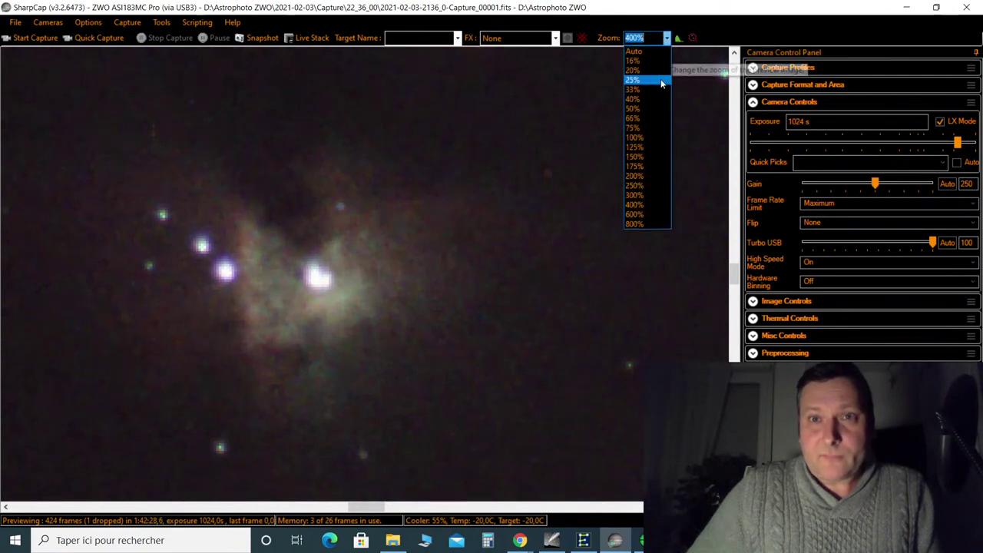
click(645, 137)
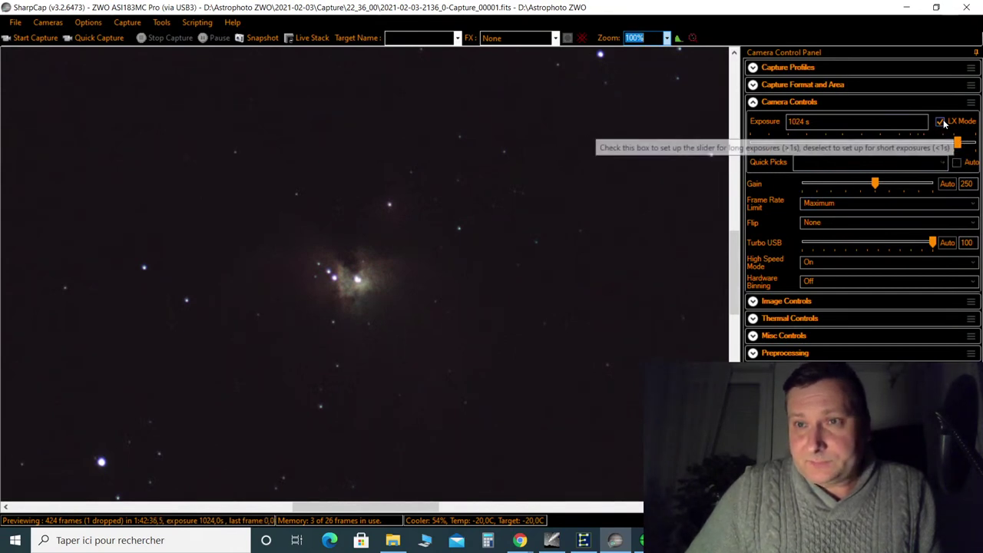
click(888, 146)
click(871, 147)
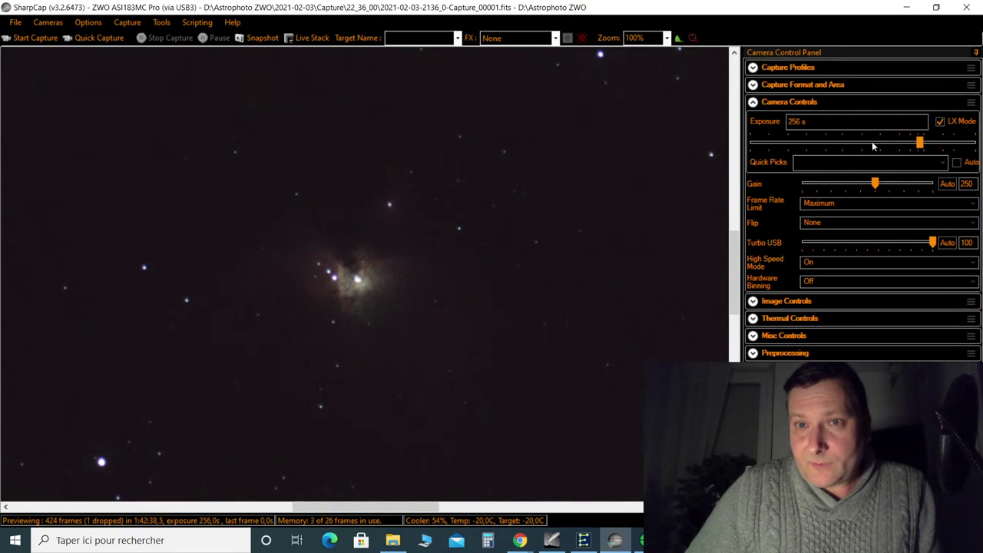
click(831, 149)
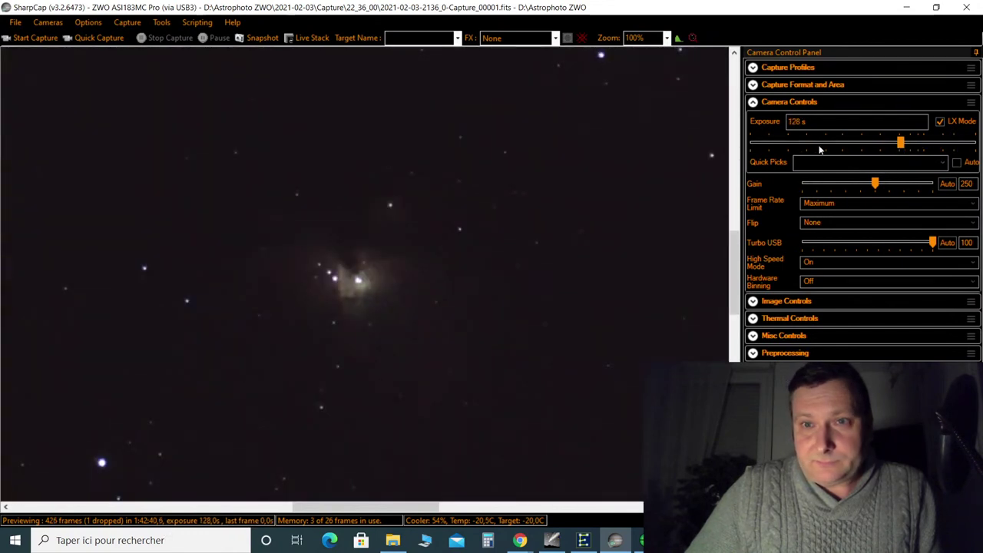
click(795, 145)
click(777, 139)
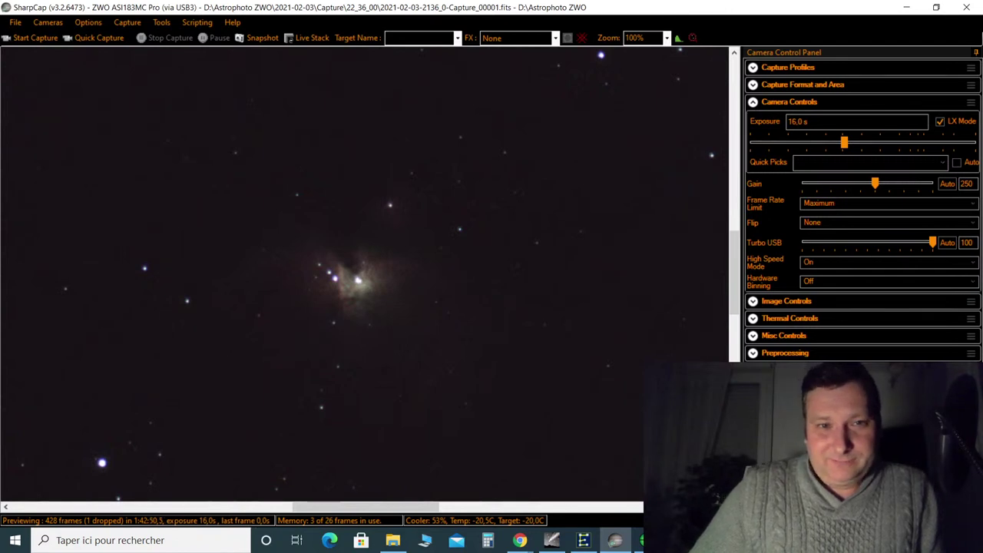
Examine M 42 and its surroundings in the 16 s preview at automatic, 100% and 33% zoom
click(666, 38)
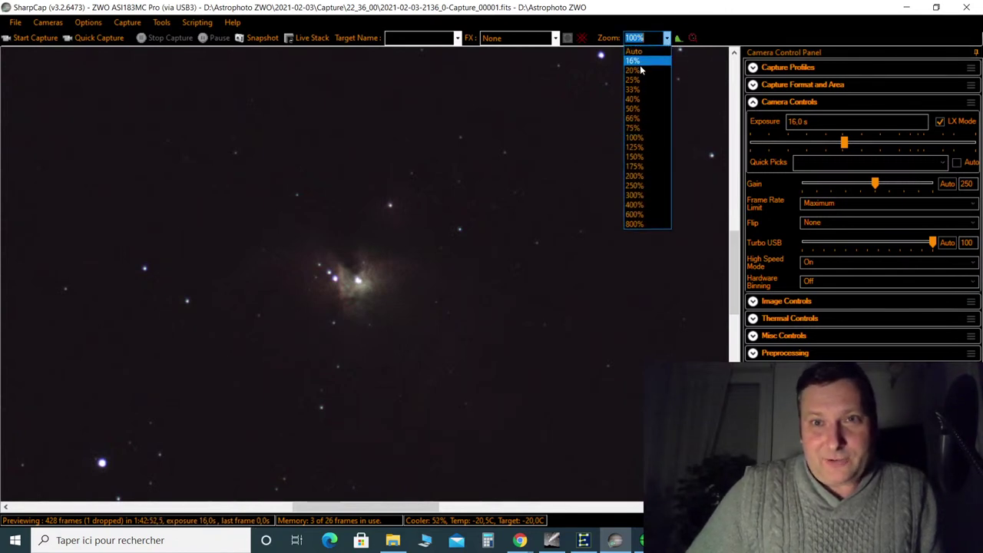
click(635, 50)
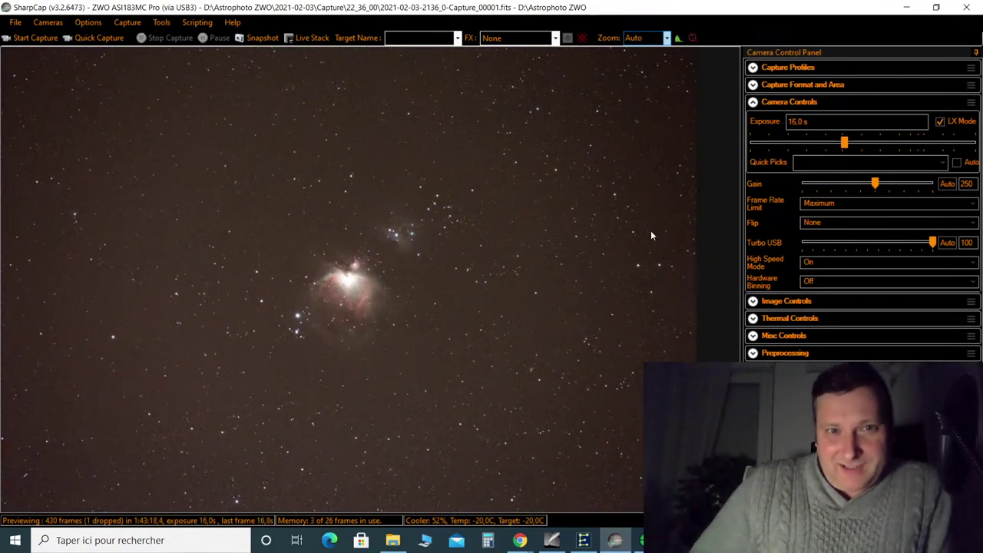
click(667, 38)
click(640, 136)
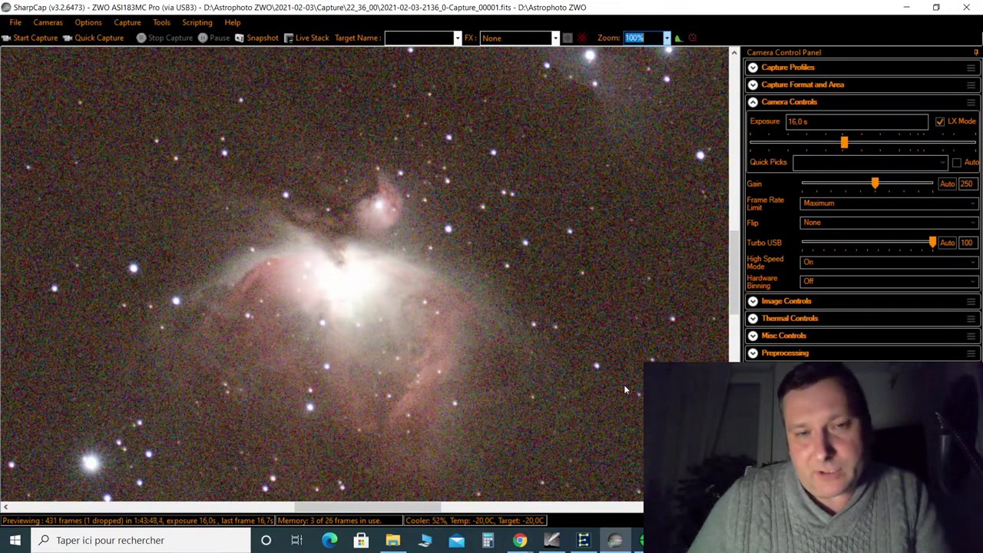
drag(734, 282, 731, 258)
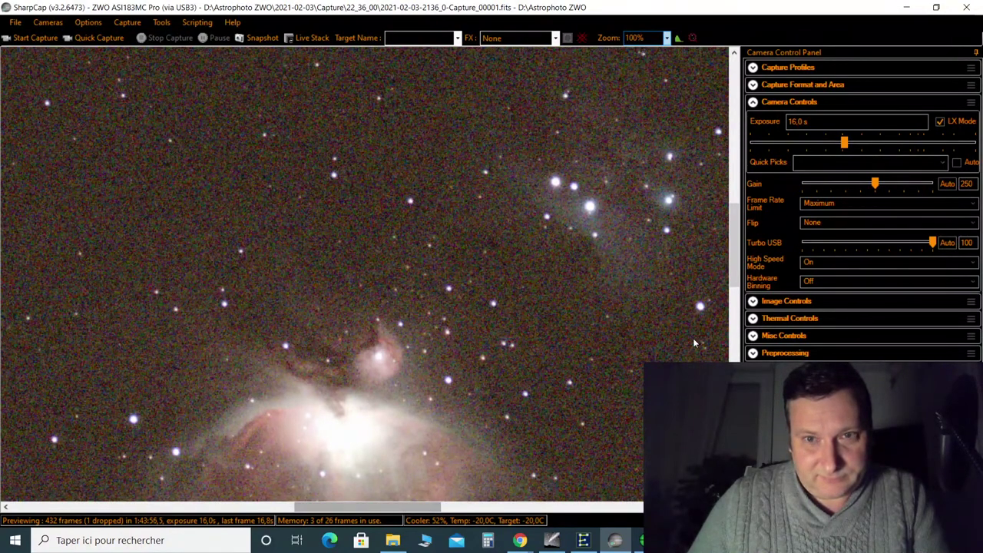
drag(735, 276, 735, 323)
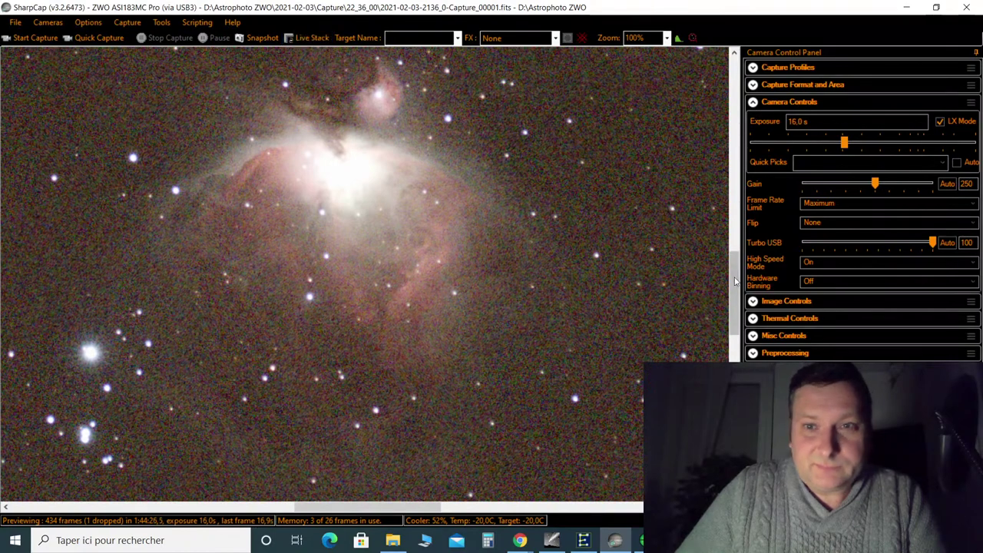
drag(734, 281, 732, 237)
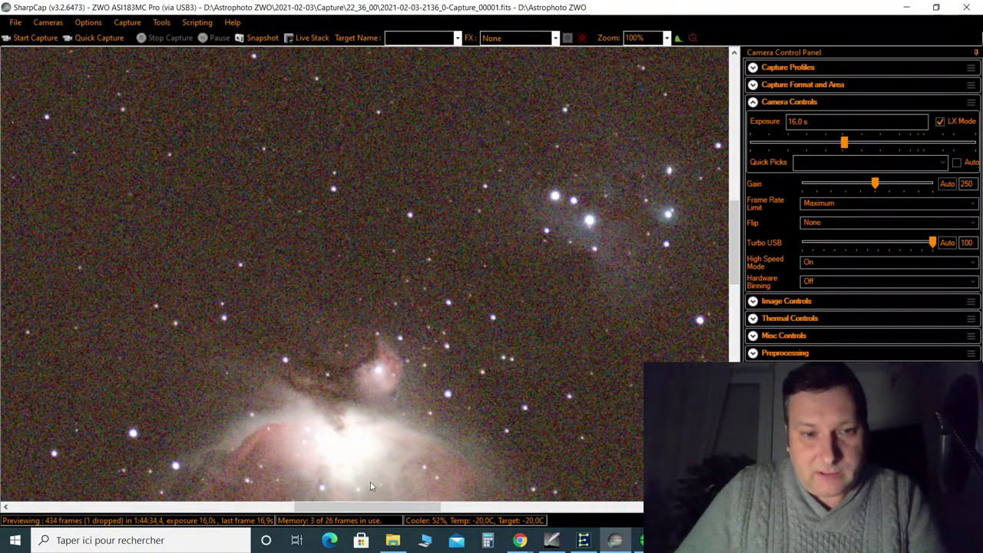
drag(733, 271, 732, 310)
scroll(731, 318, down, 3)
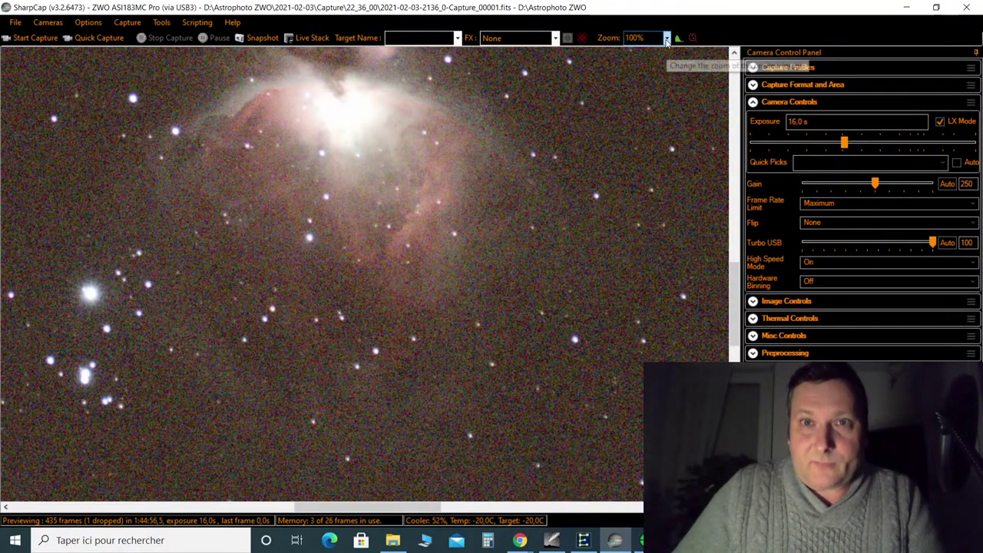
click(667, 38)
click(646, 88)
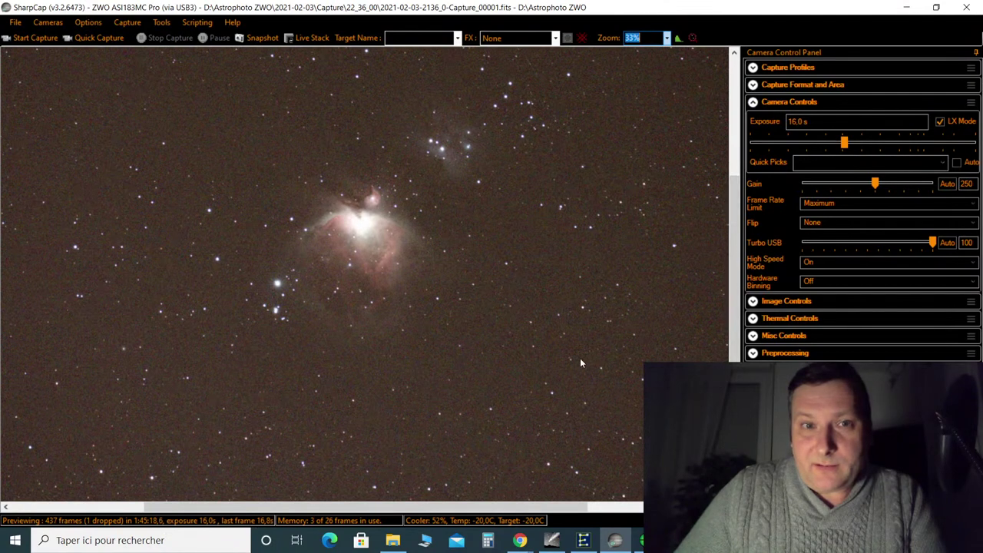
drag(730, 261, 740, 247)
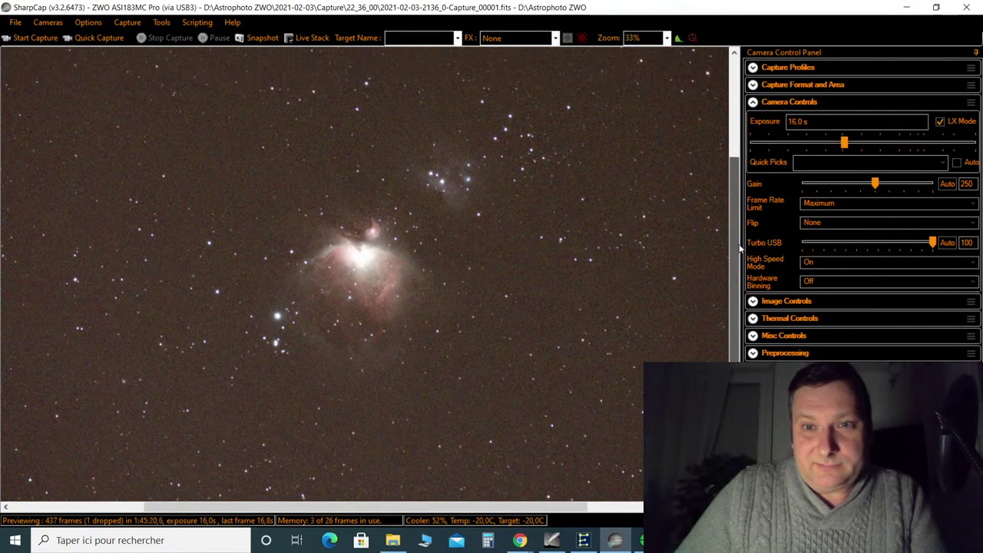
Open Live Stack and clear the previous stack to start a new one on M 42, giving the image area more height
click(308, 43)
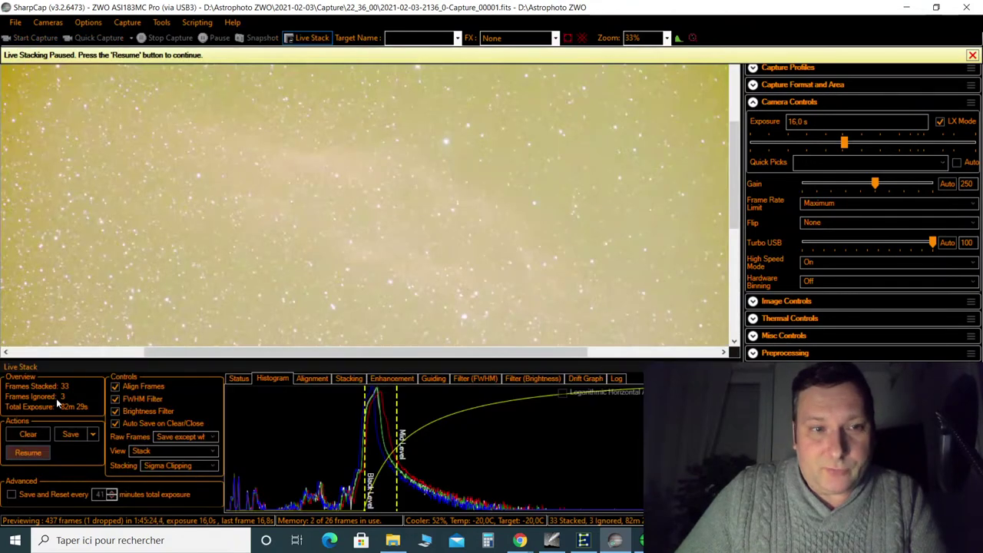
click(24, 435)
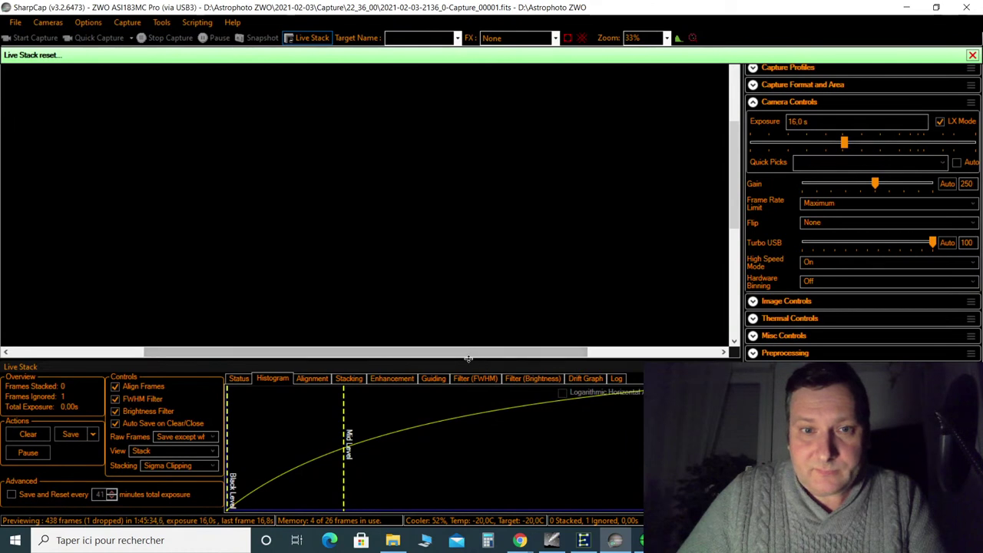
drag(471, 359, 472, 389)
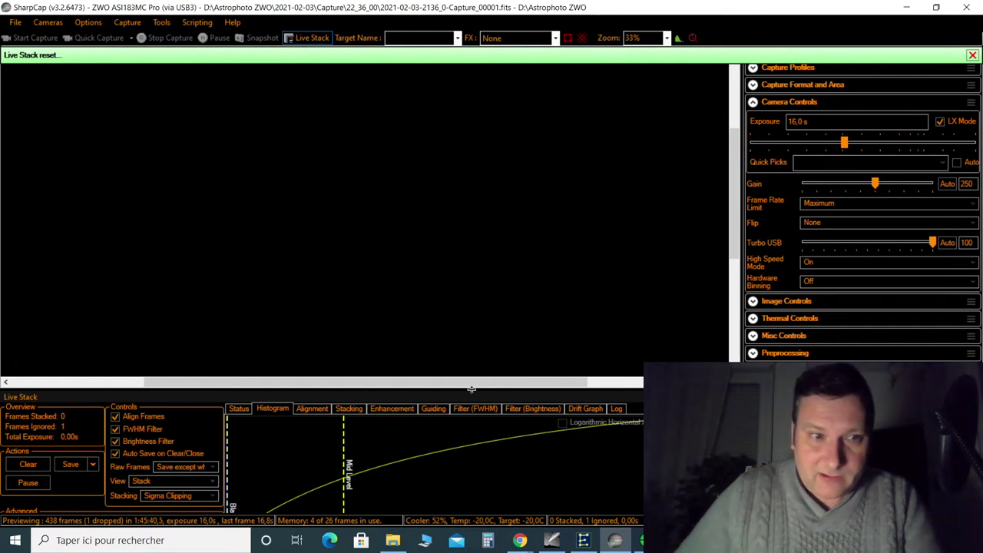
click(35, 462)
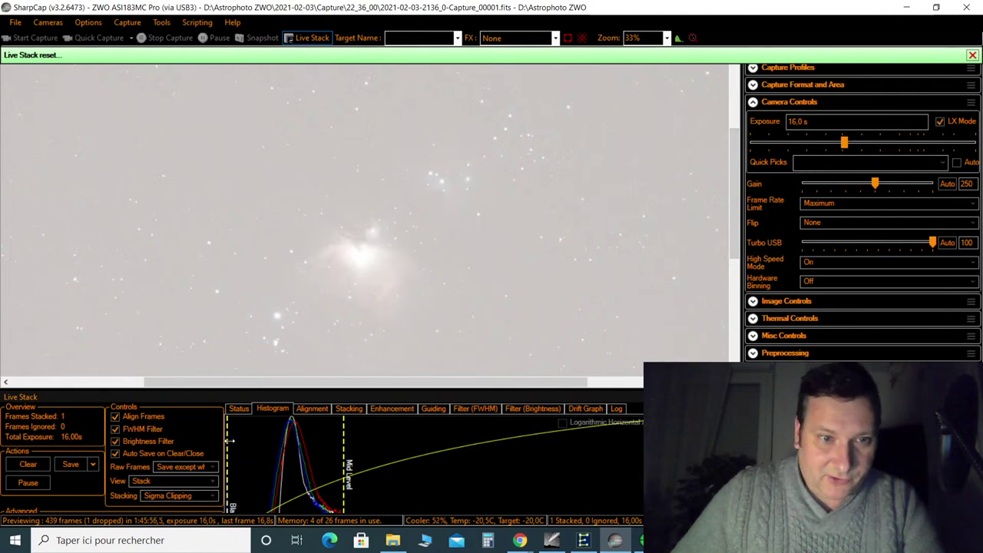
Stretch the stacked M 42 image by placing the histogram's black level and mid level closely around the peak
drag(229, 440, 273, 444)
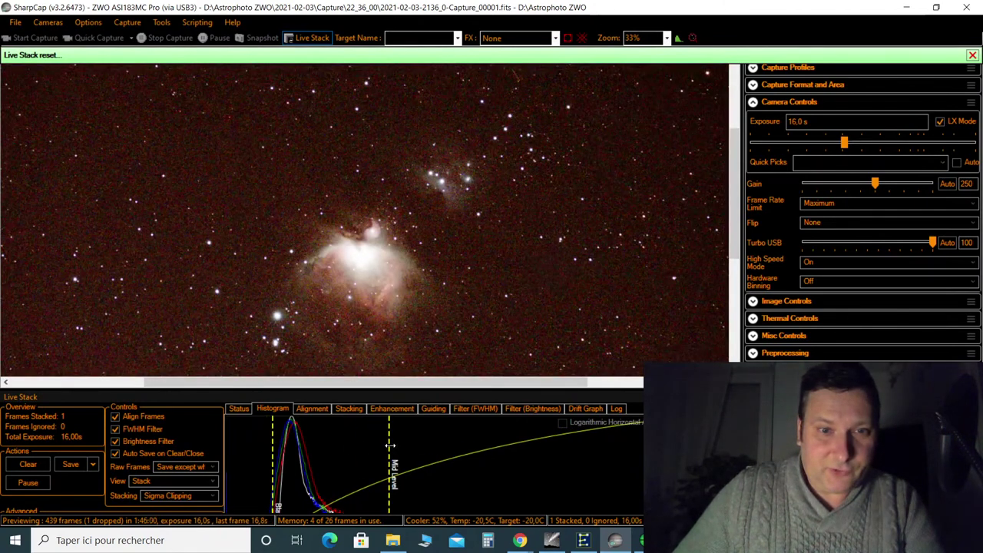
drag(388, 448, 283, 461)
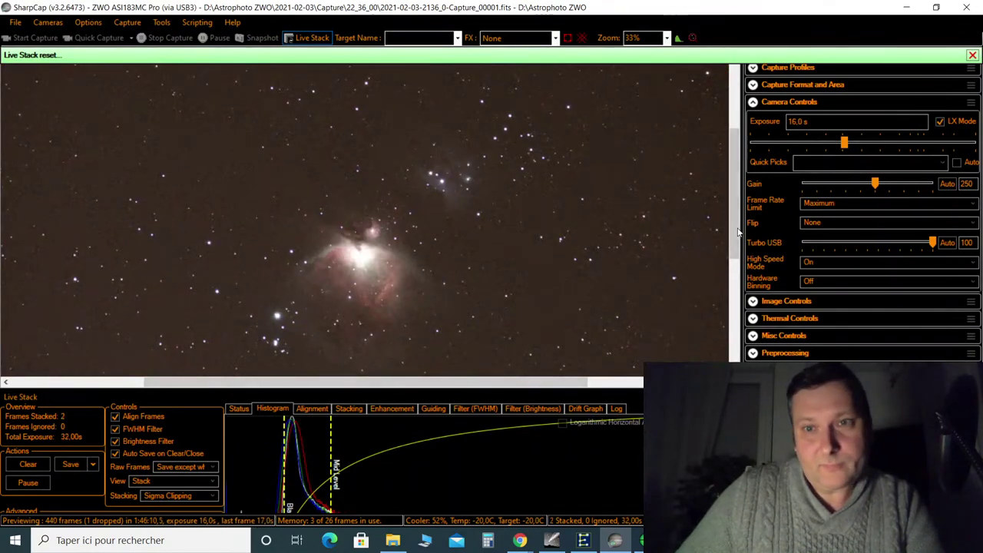
scroll(727, 250, down, 2)
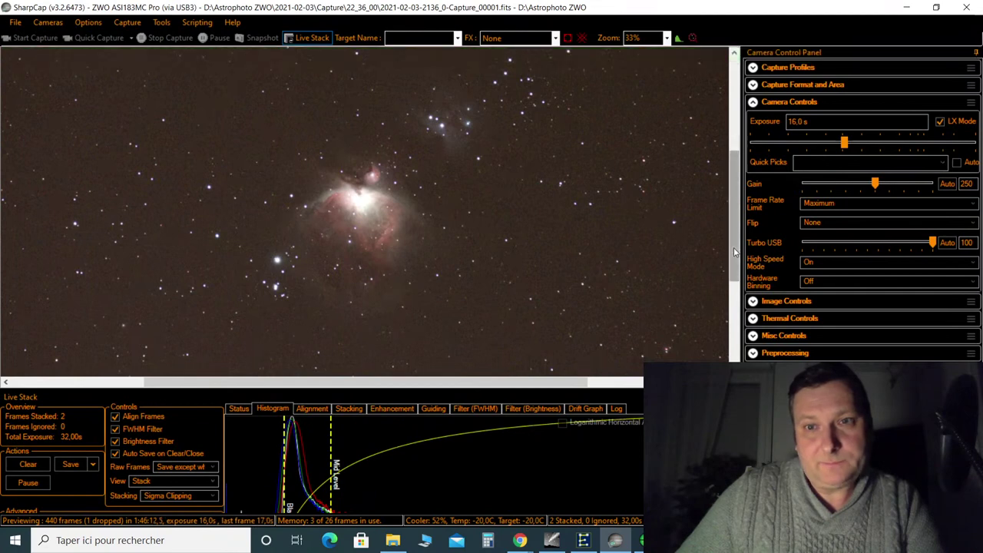
scroll(727, 249, up, 1)
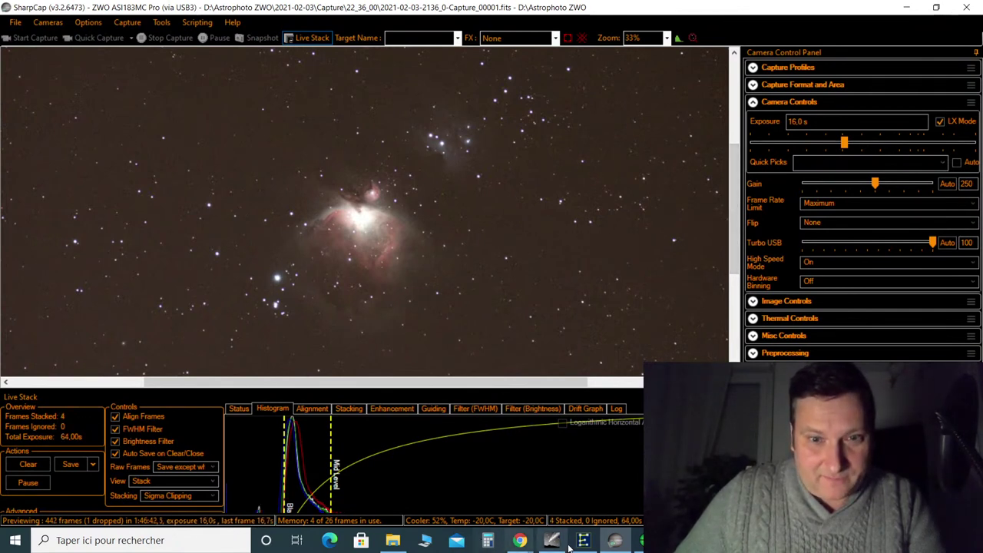
mouse_move(617, 544)
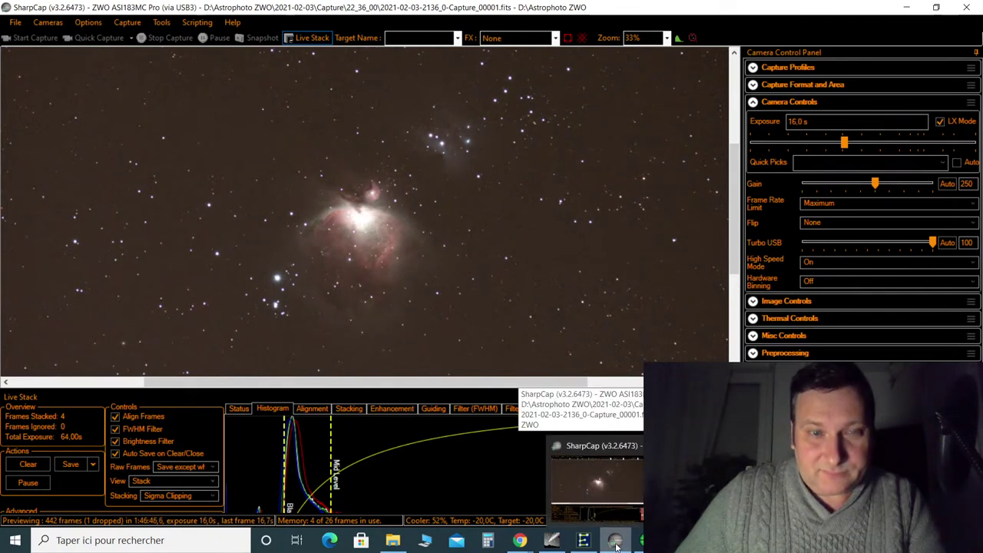
click(617, 542)
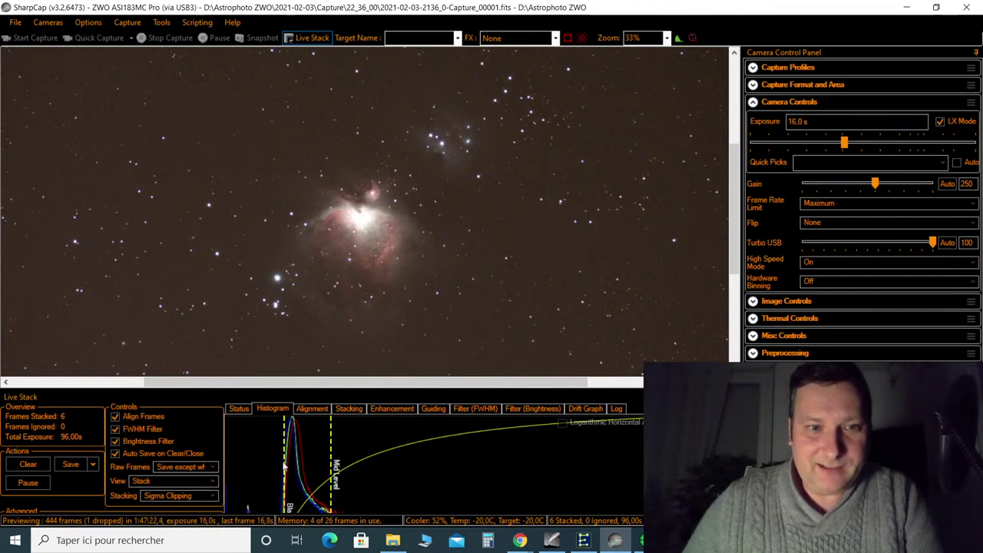
Brighten the stacked M 42 image by moving the histogram's mid level closer to the peak, and set the preview zoom to 100%
drag(284, 466, 317, 453)
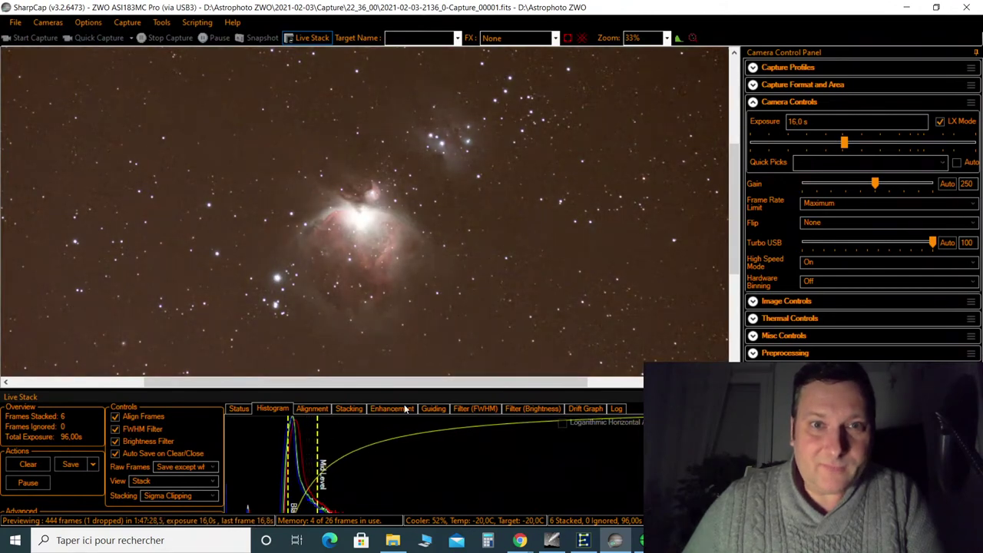
click(667, 38)
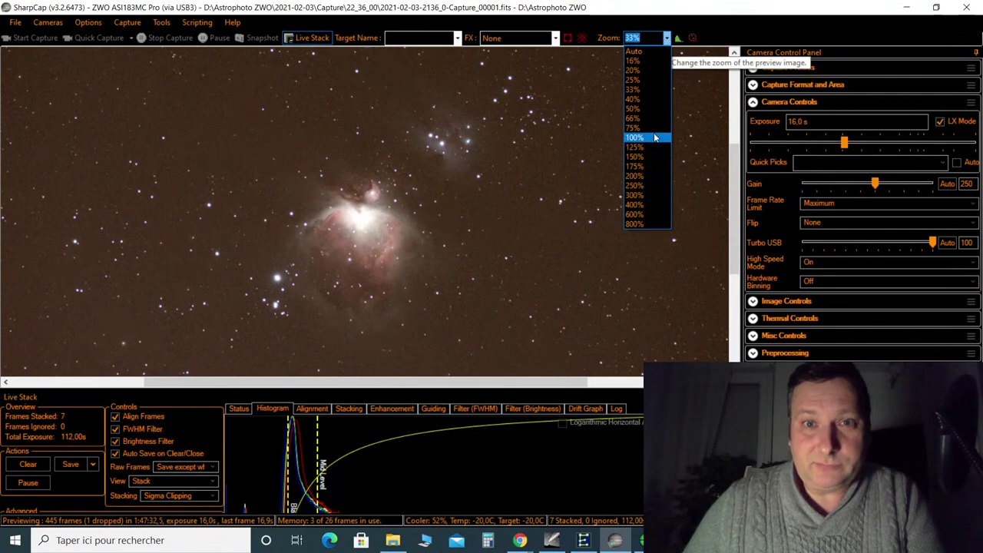
click(654, 137)
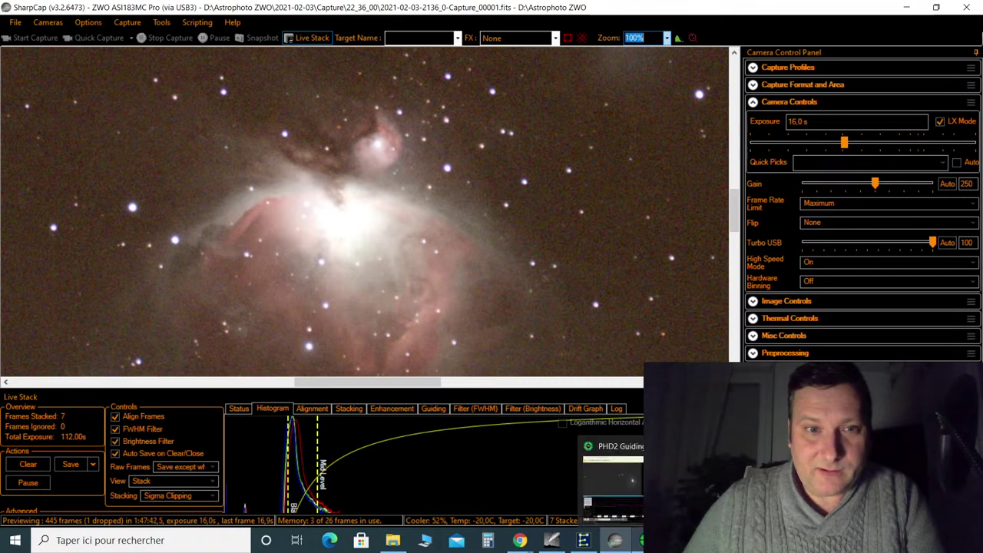
Switch to PHD2, dismiss the telescope-movement alert and restart guiding on an automatically selected star
click(643, 540)
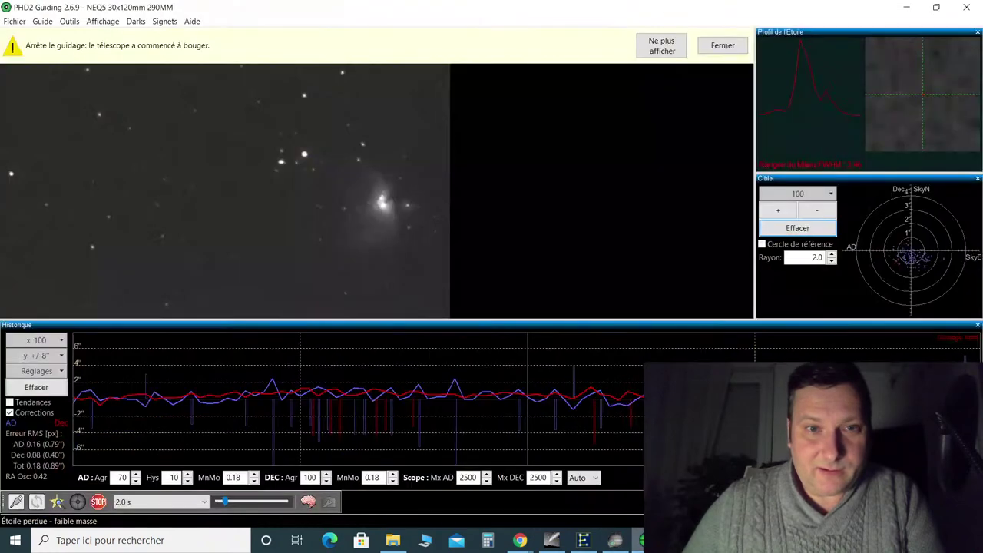
click(716, 46)
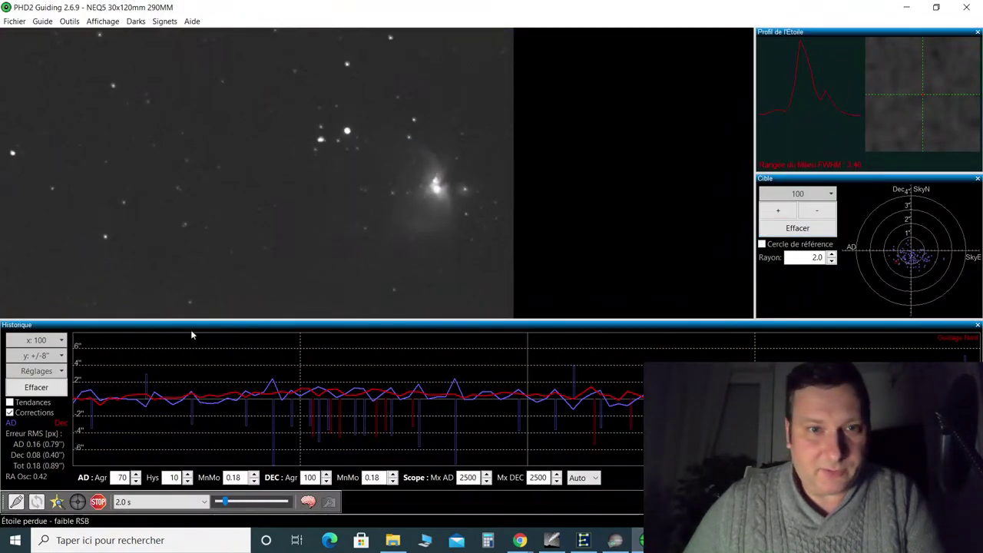
click(98, 501)
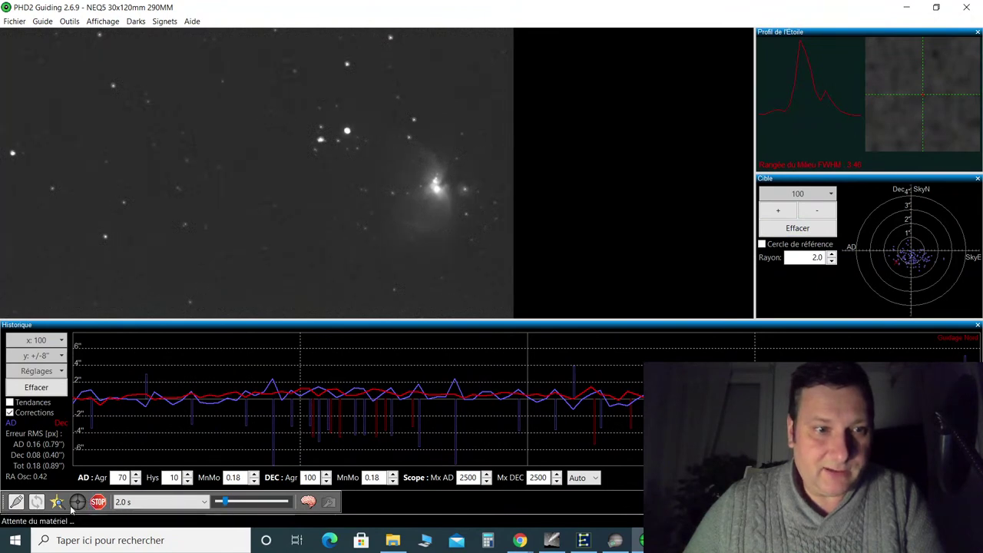
click(52, 504)
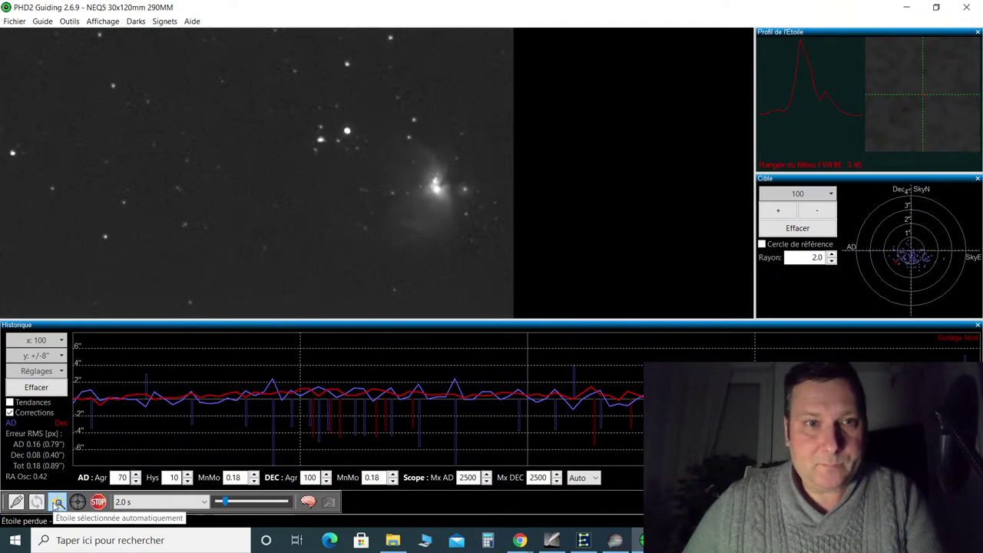
click(57, 504)
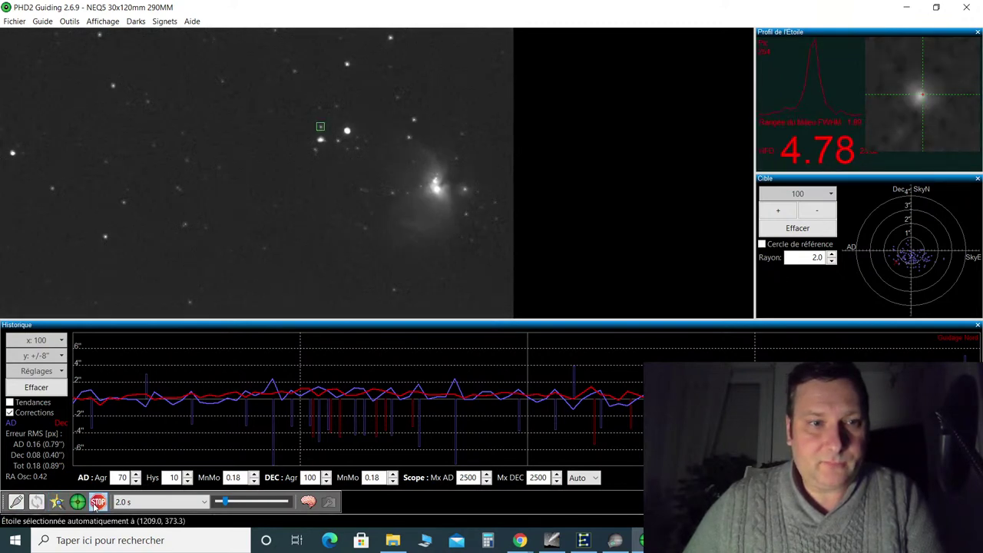
click(98, 503)
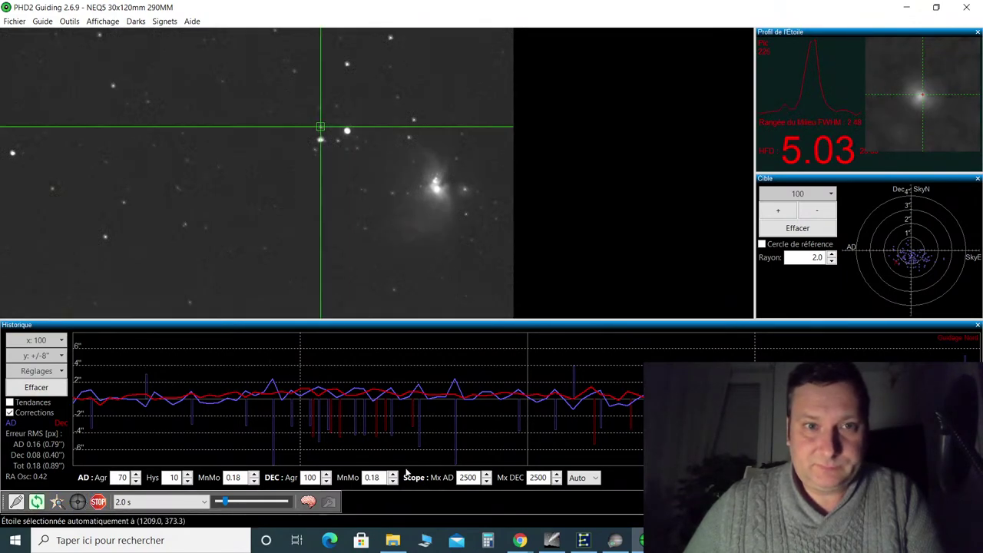
Return to SharpCap and view the stacked nebula and the bluish star group above it at 66% zoom
click(616, 541)
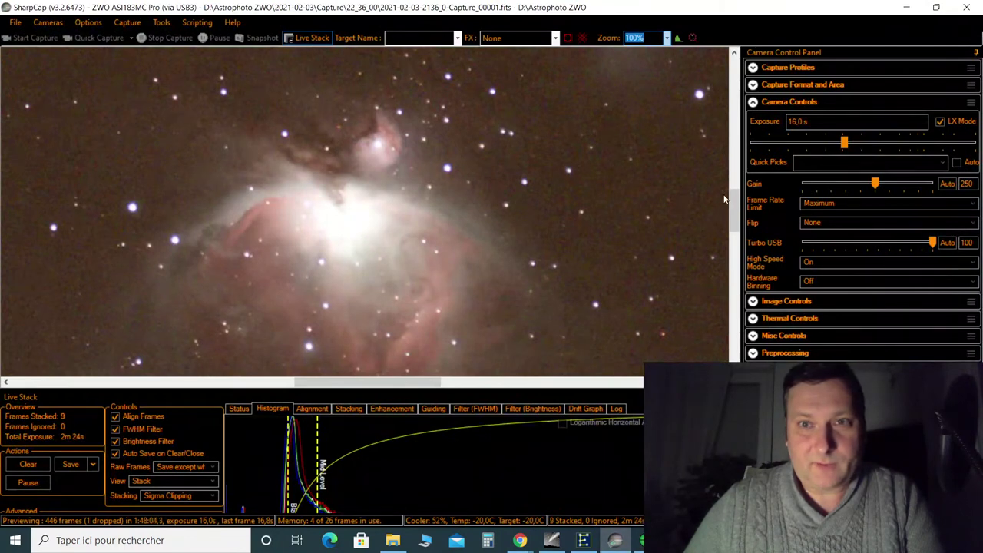
click(666, 38)
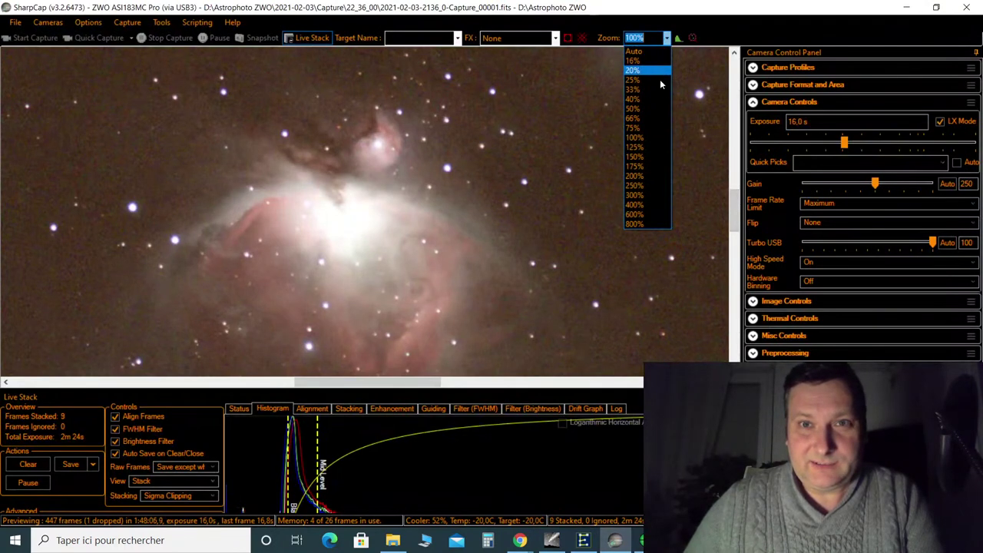
click(652, 120)
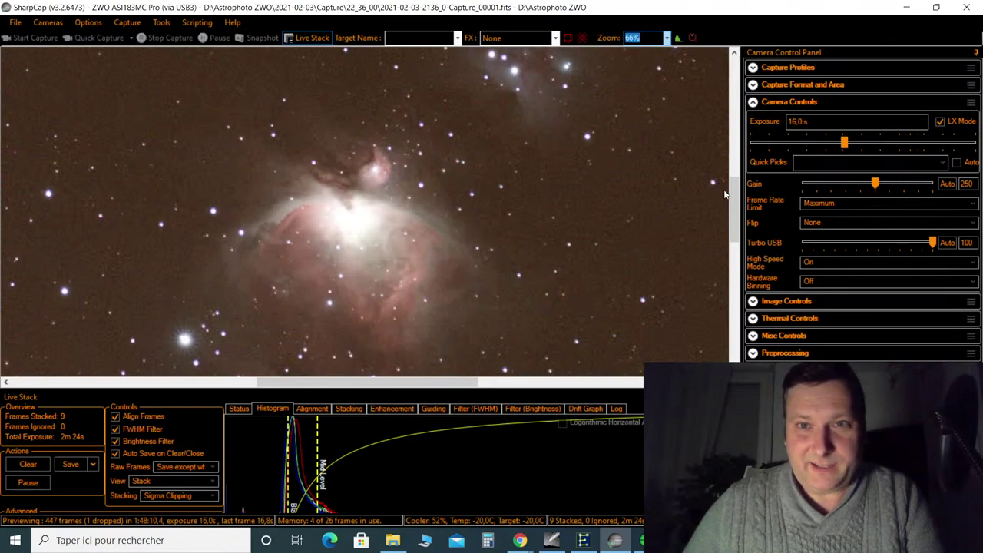
drag(730, 202, 732, 184)
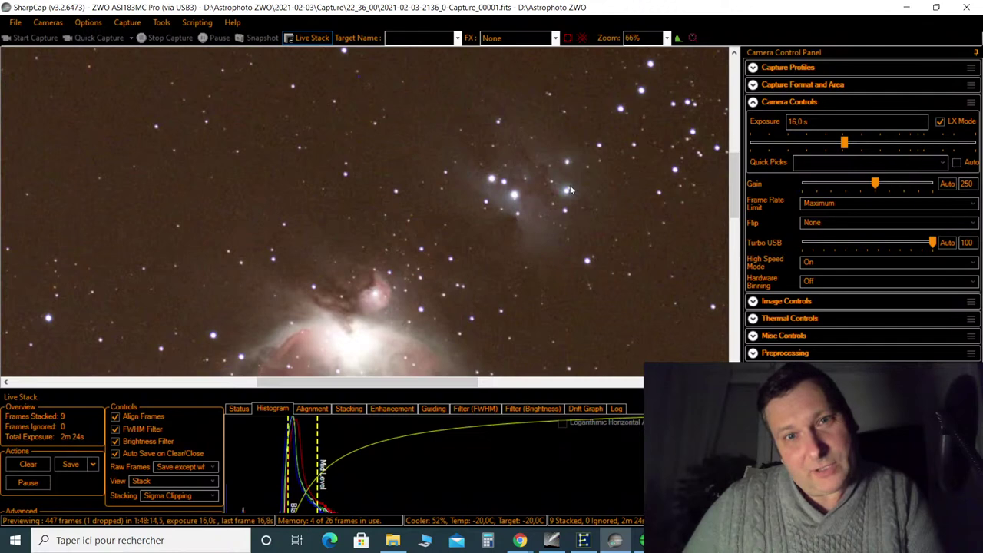
Try a stronger stretch by moving the mid level right next to the histogram peak, and inspect the nebula's faint outer parts
drag(316, 443, 304, 444)
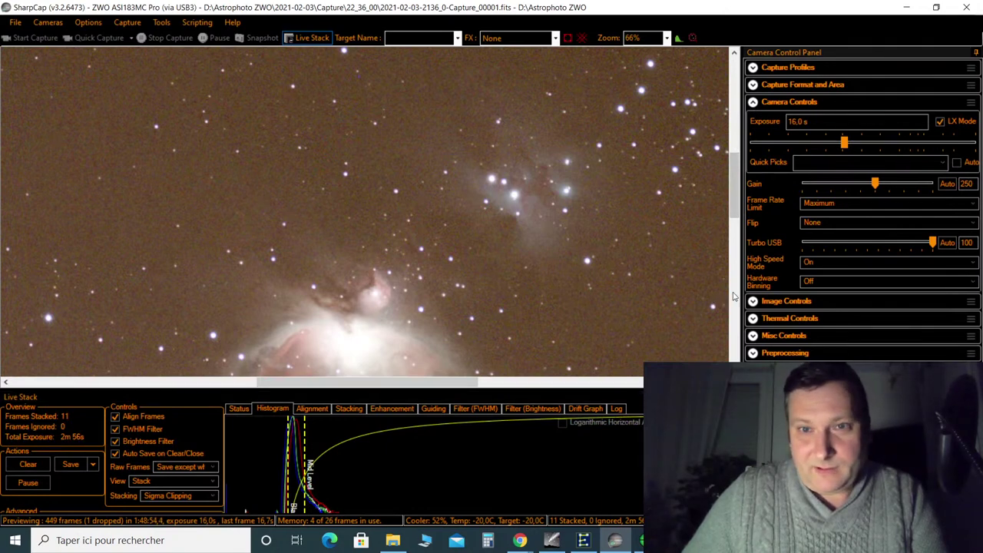
drag(737, 215, 735, 261)
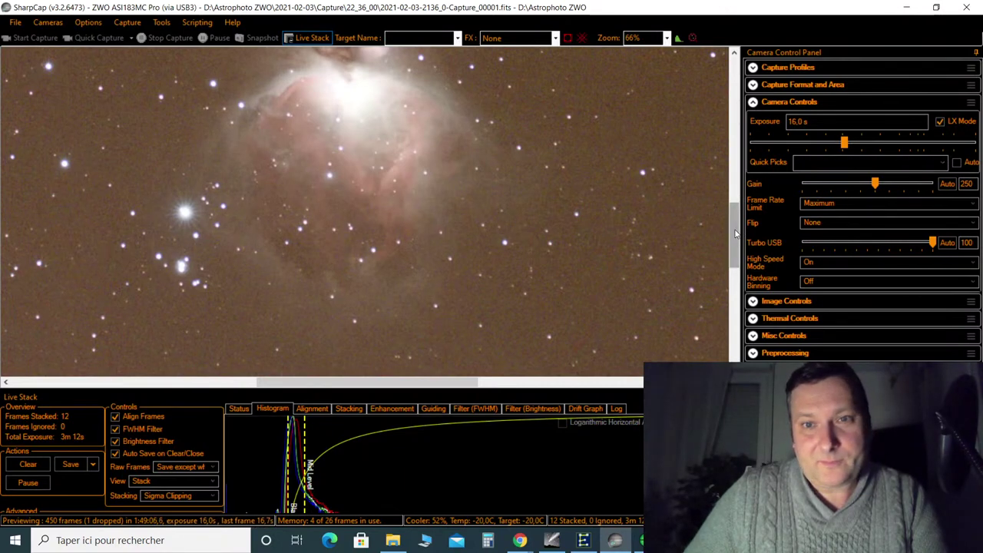
drag(734, 233, 734, 190)
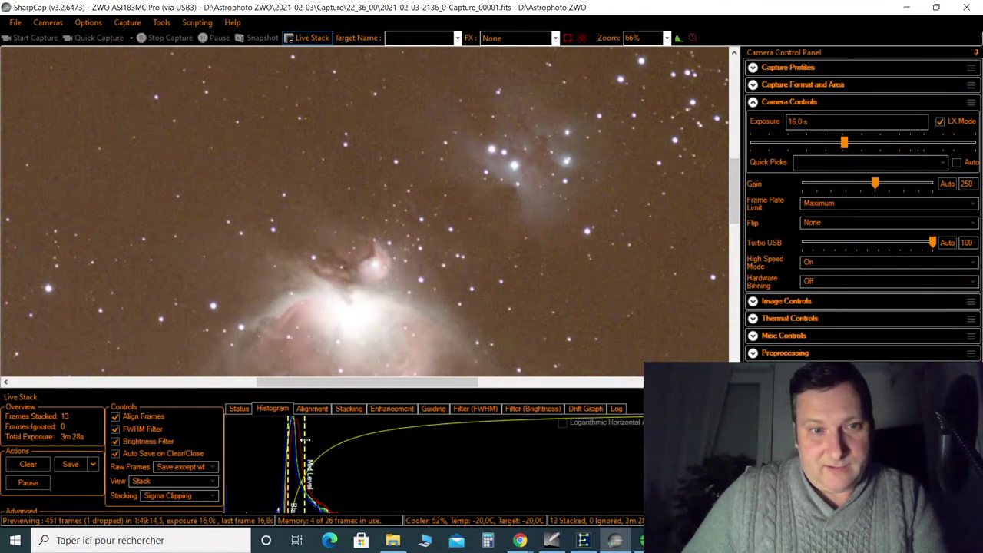
Soften the stretch by moving the histogram's mid level away from the peak, and inspect M 42 and its surroundings
drag(304, 440, 327, 442)
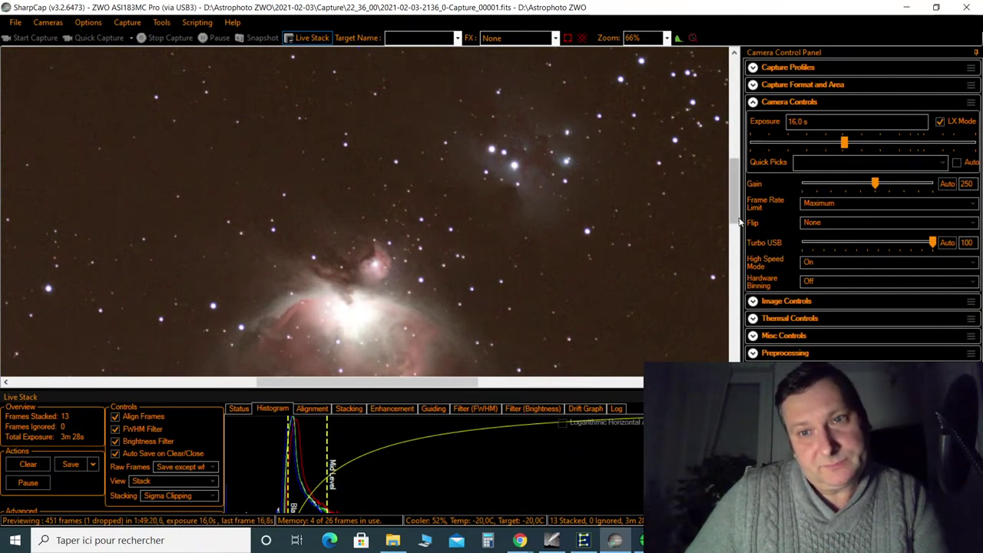
drag(735, 220, 738, 261)
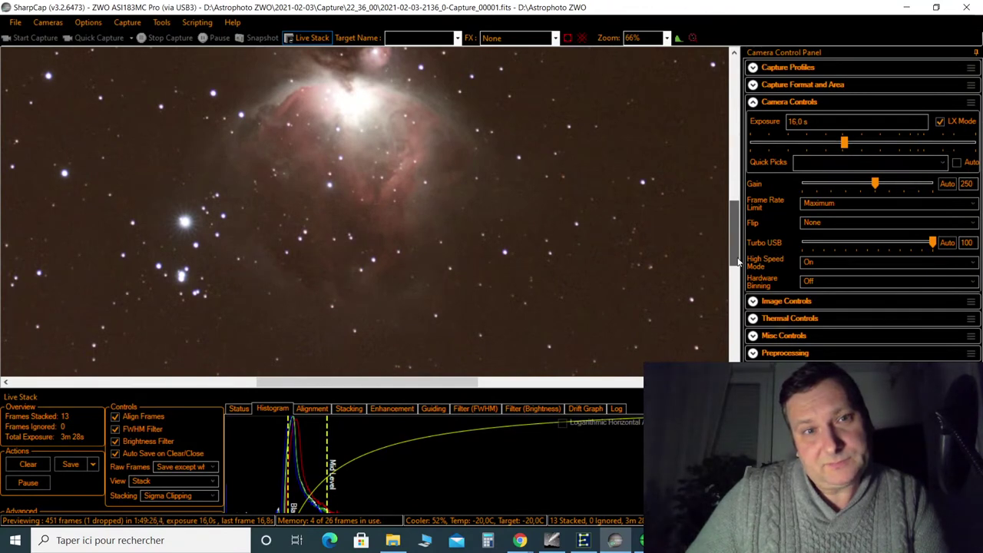
drag(738, 261, 758, 216)
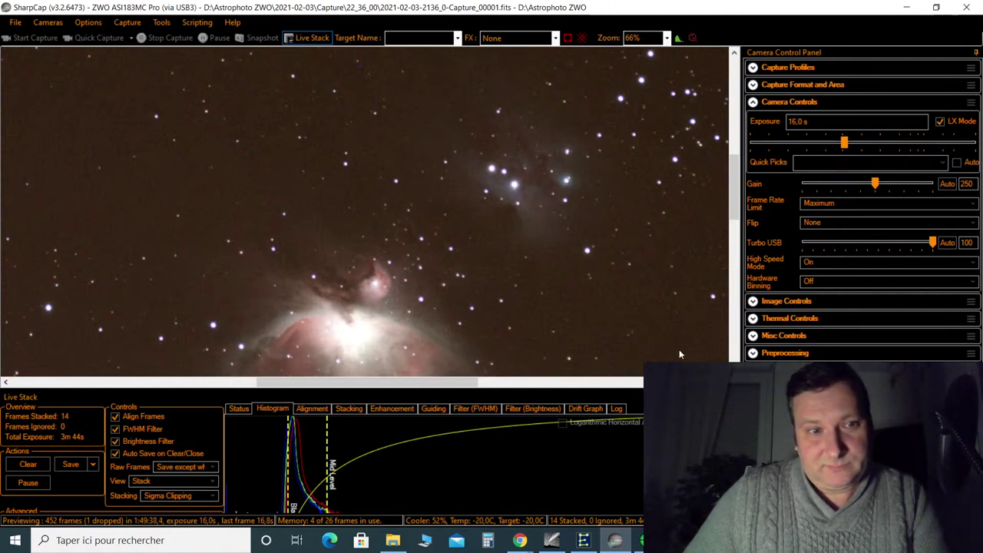
Switch to the YouTube live chat window, read back through earlier messages and return to the latest ones
mouse_move(519, 542)
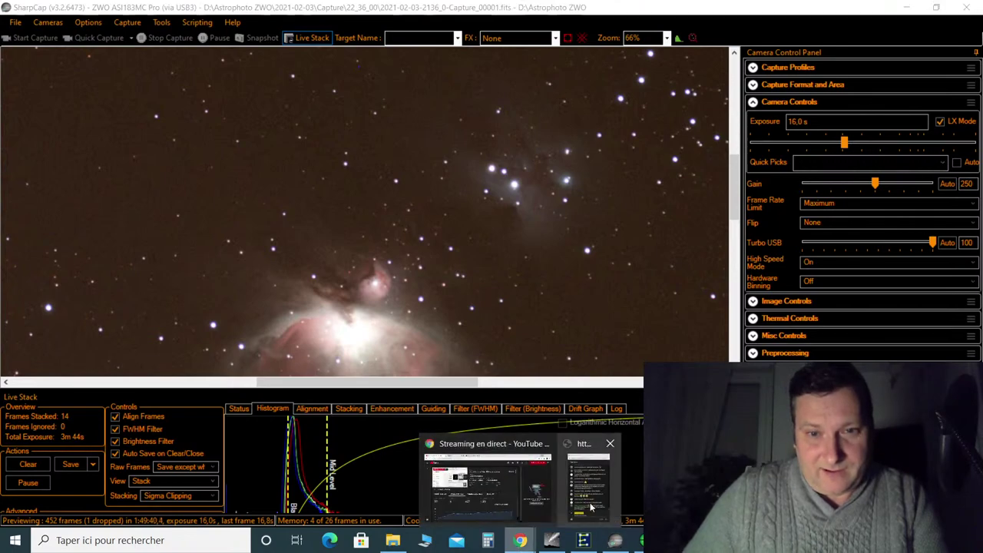
click(584, 426)
scroll(886, 257, up, 10)
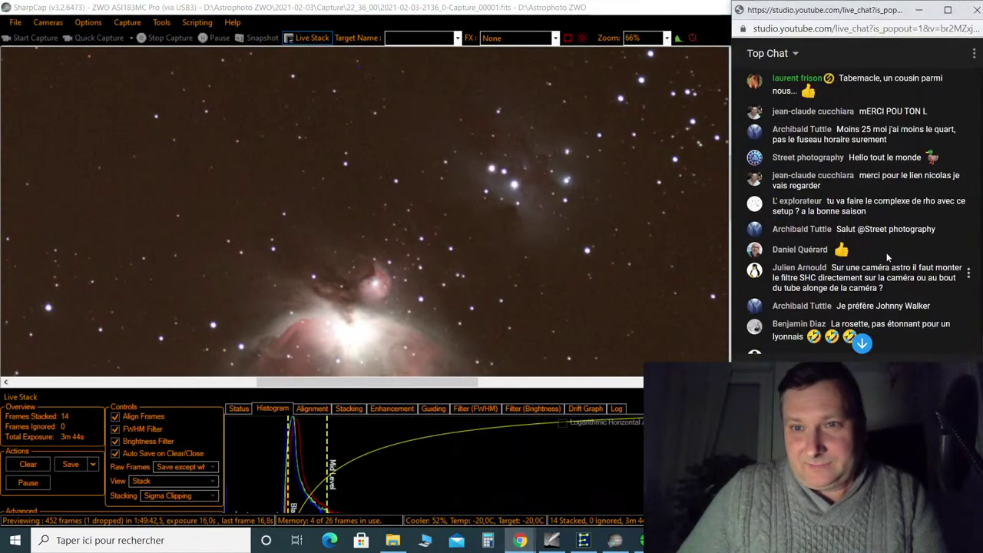
scroll(886, 257, up, 15)
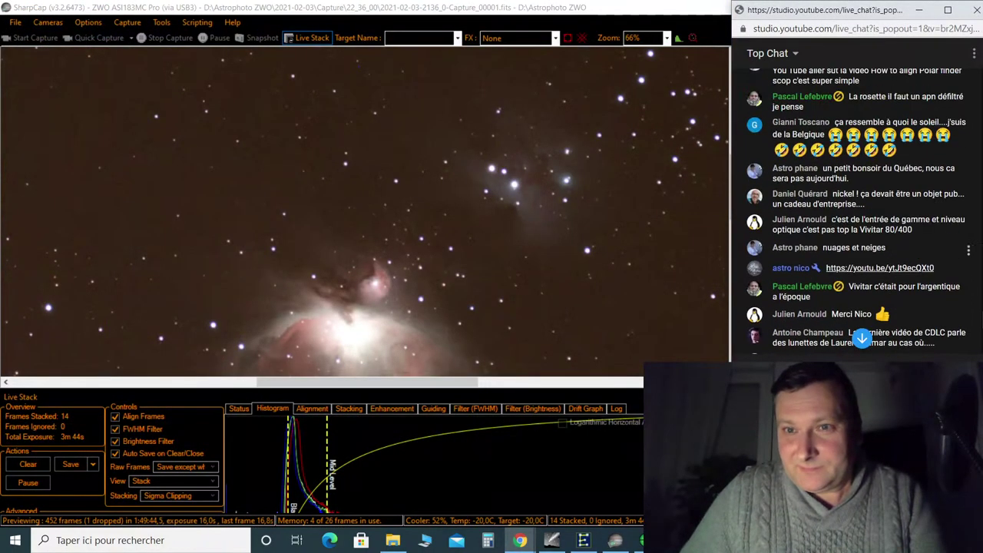
click(861, 338)
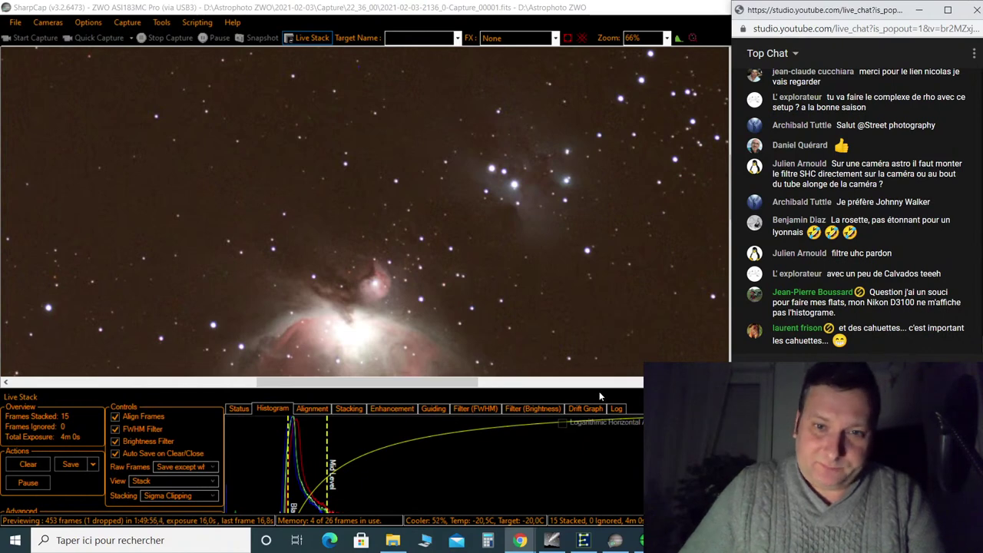
Shrink the Live Stack panel in SharpCap to enlarge the image area, and frame M 42 together with the star group above it
drag(600, 391, 604, 441)
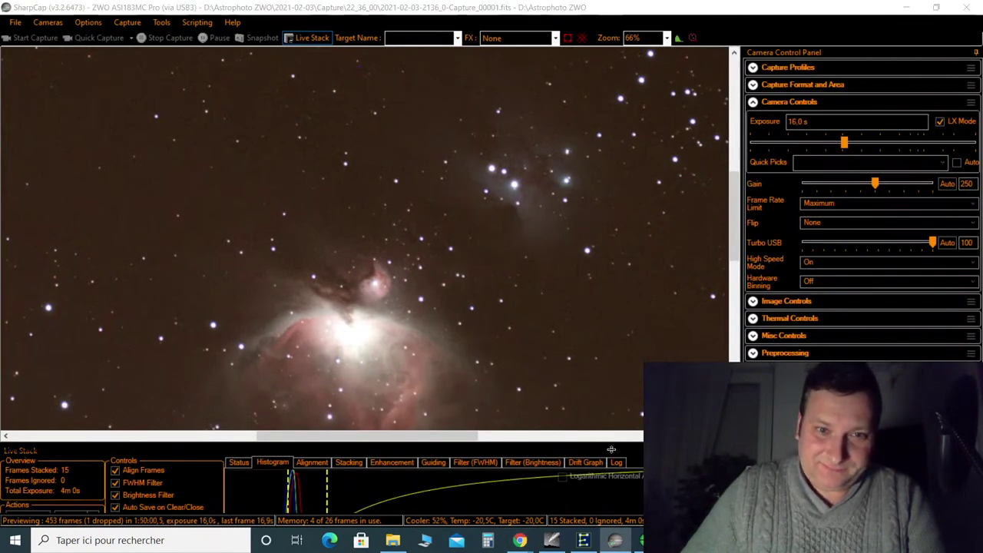
drag(614, 476, 614, 477)
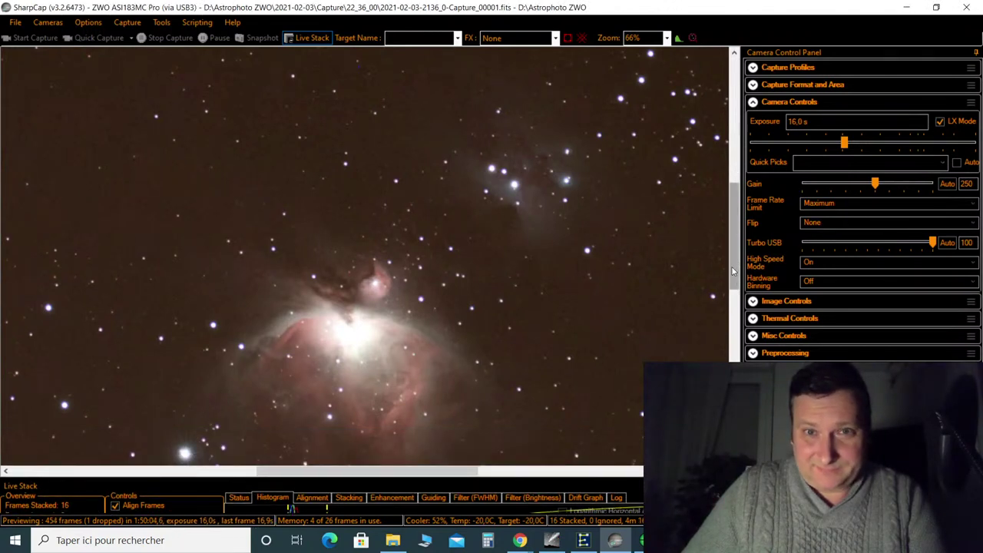
drag(731, 266, 737, 280)
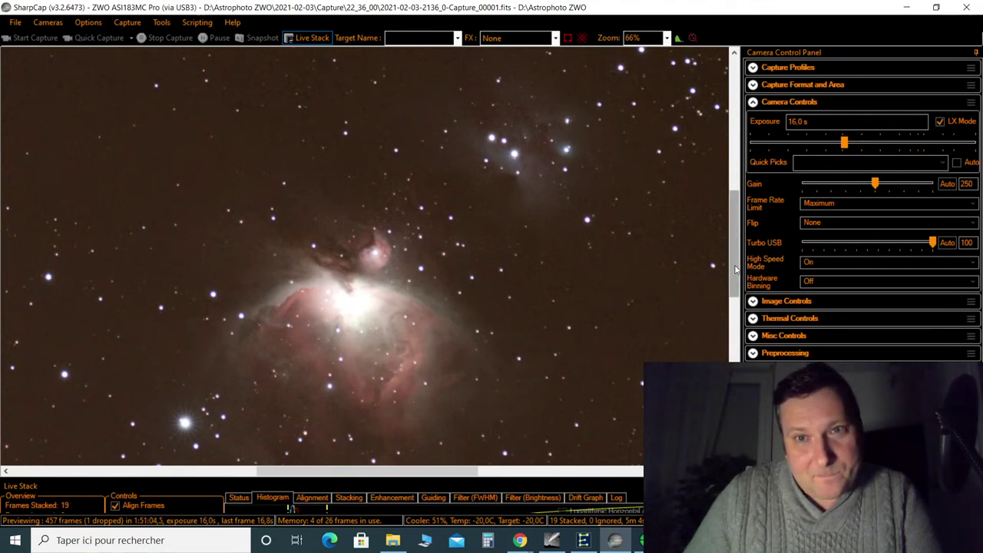
mouse_move(734, 269)
mouse_down()
mouse_move(733, 255)
mouse_move(734, 275)
mouse_up()
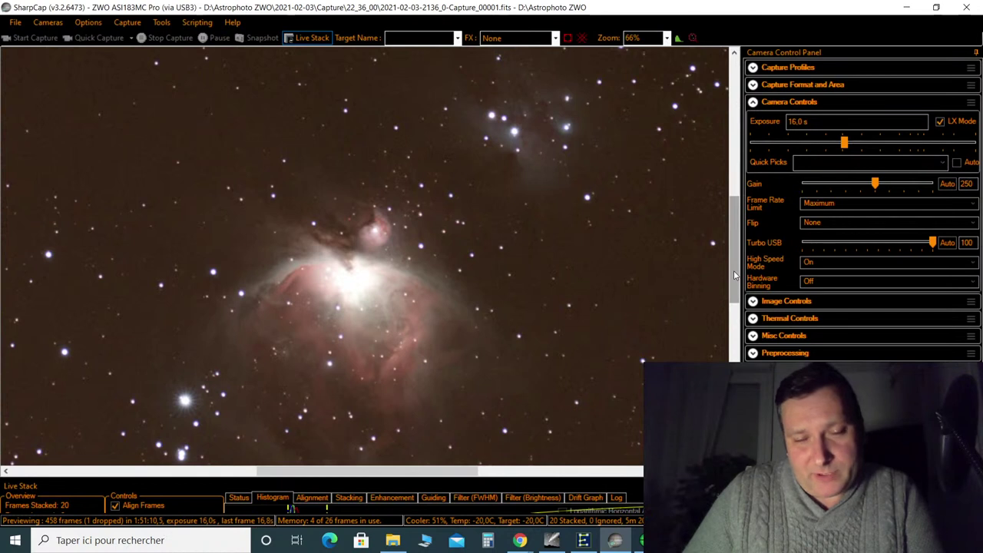
drag(733, 270, 734, 296)
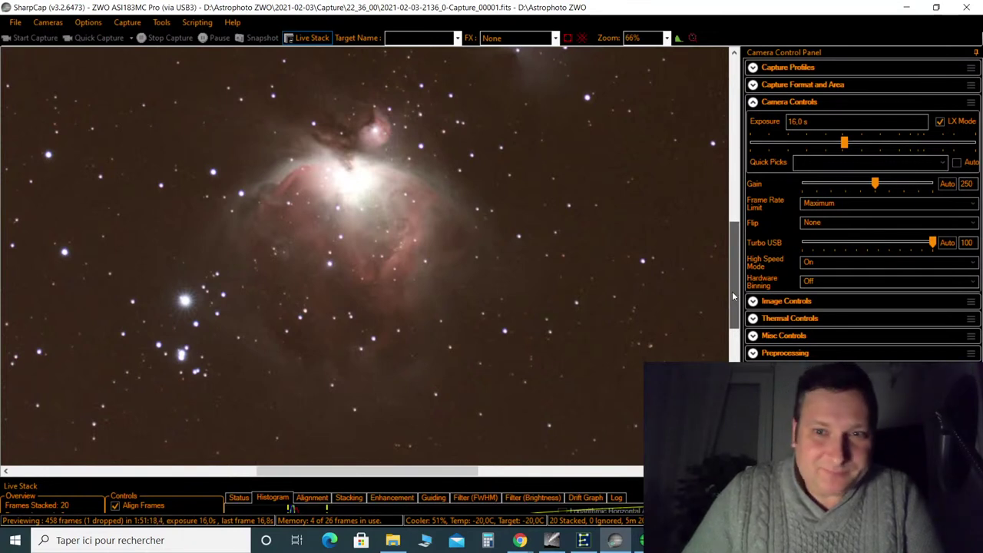
drag(733, 296, 738, 271)
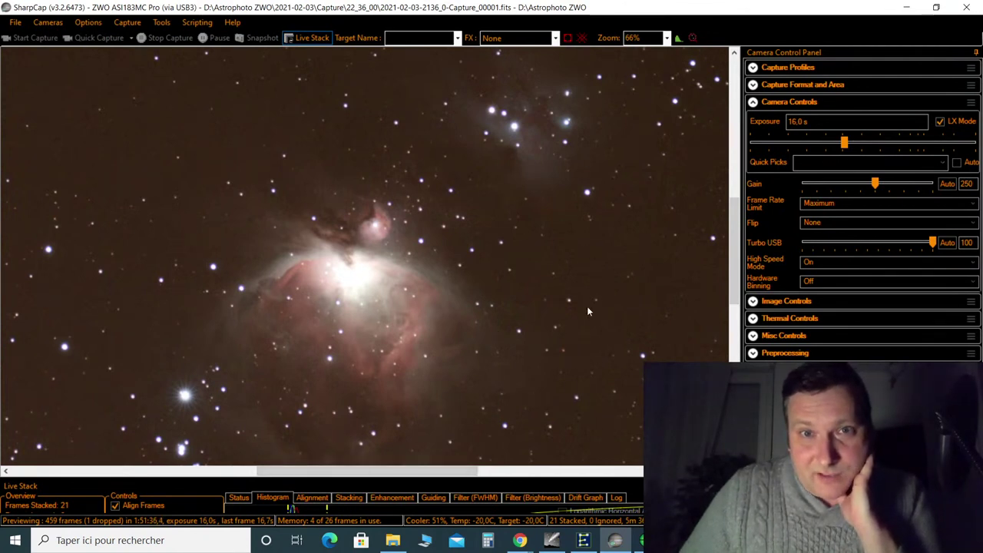
Set the preview zoom to 40% and collapse the Camera Controls section
click(667, 38)
click(646, 101)
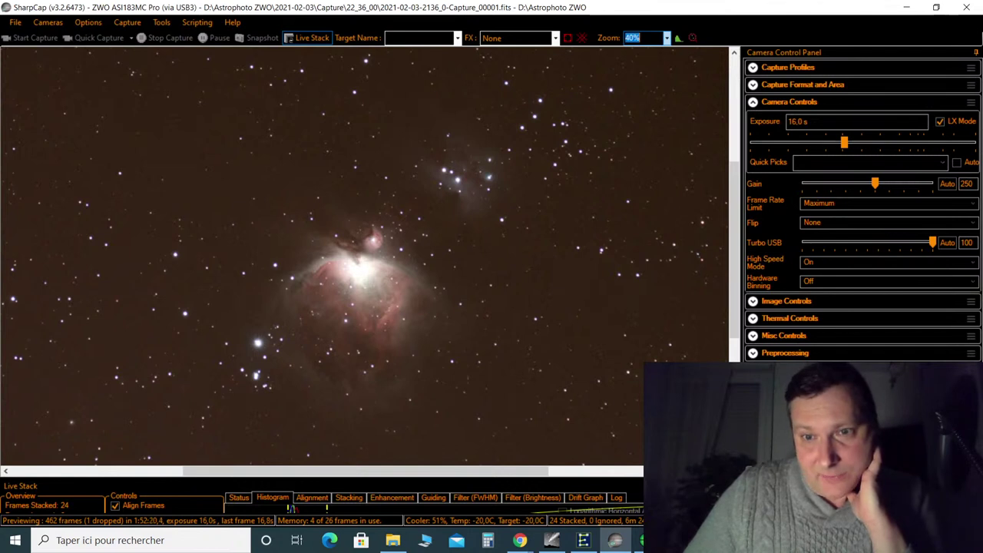
click(752, 101)
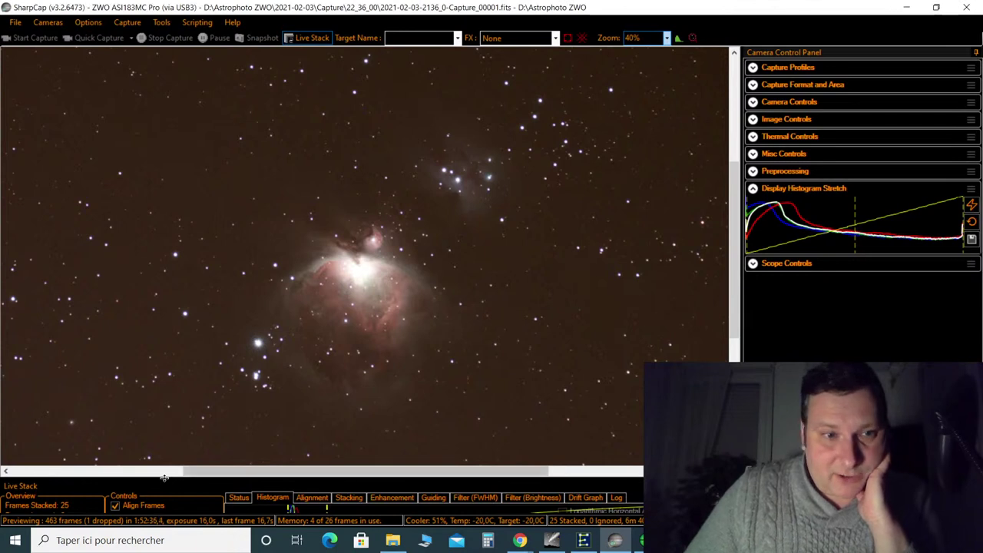
Save the current M 42 stack as a 16-bit FITS file and open Stack_16bits_25frames_400s.fits in ASIFitsView
drag(215, 476, 211, 383)
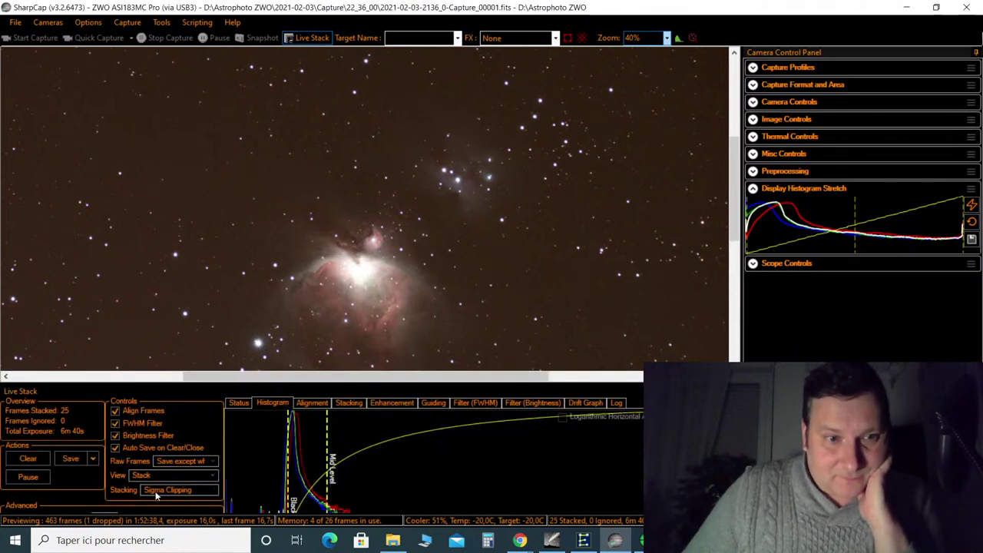
click(92, 458)
click(89, 470)
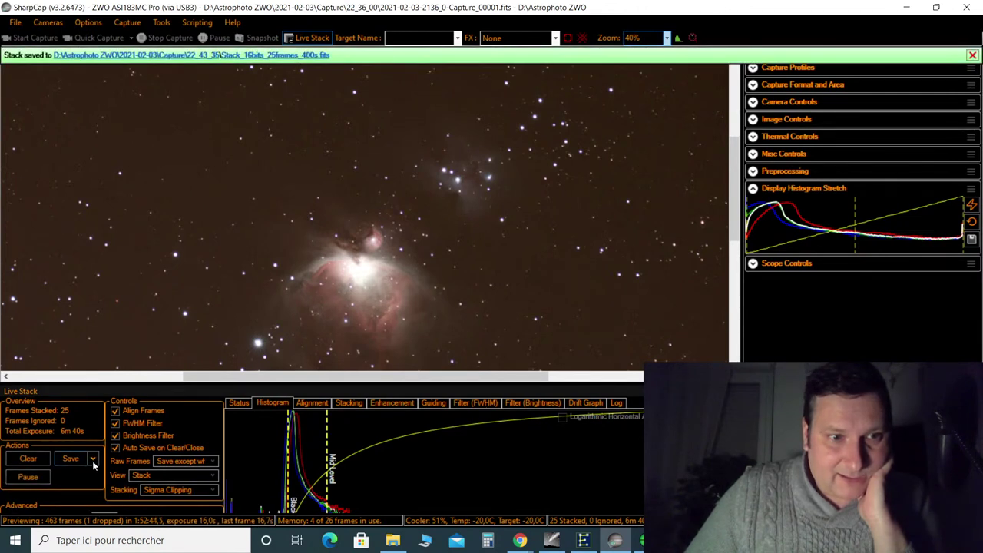
click(92, 459)
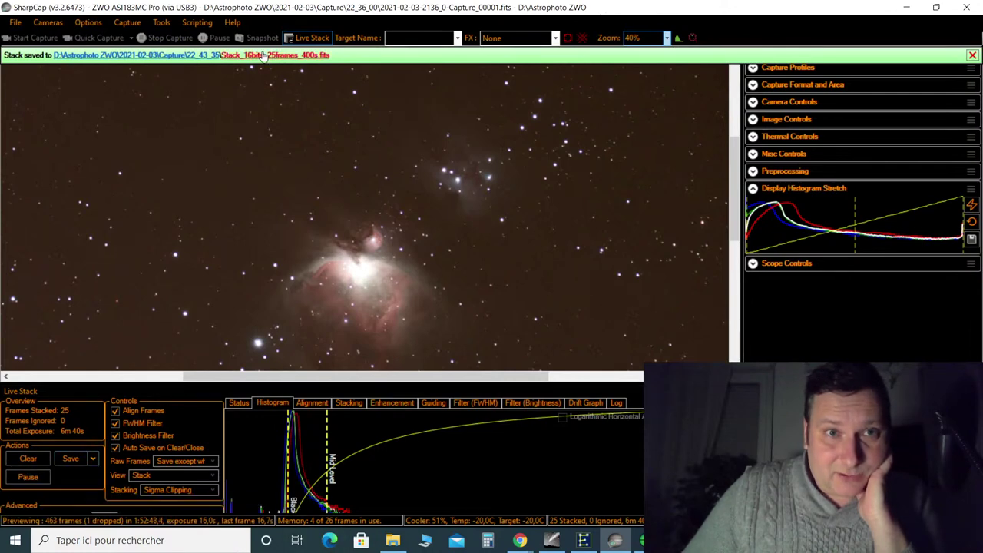
click(203, 56)
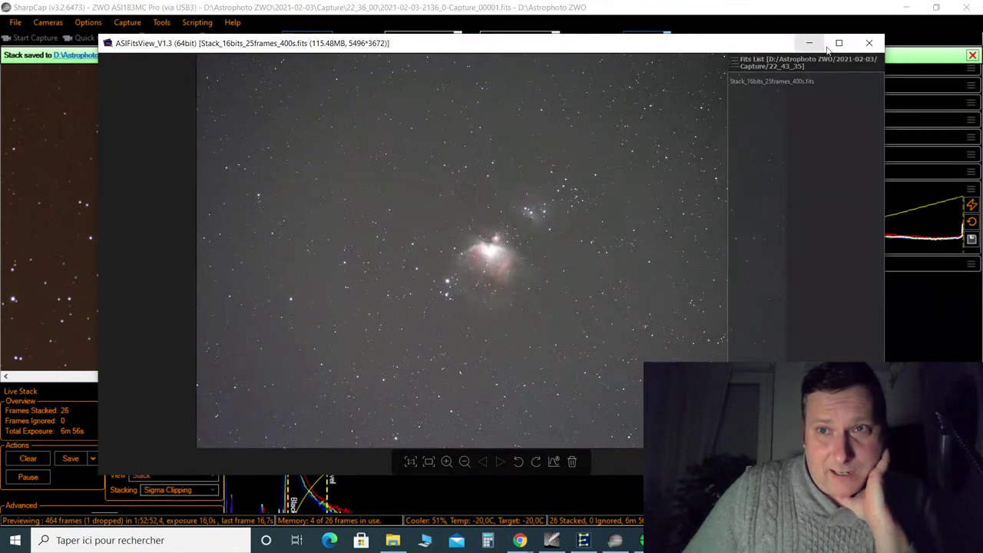
Maximize the viewer and examine the M 42 nebula and the star group above it at several zoom levels
click(839, 43)
scroll(507, 273, up, 3)
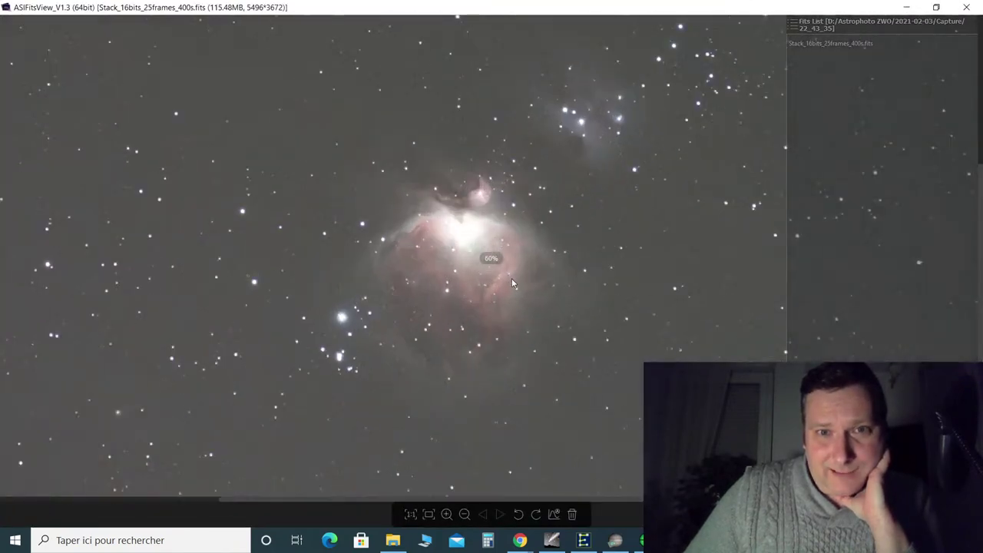
drag(591, 282, 471, 340)
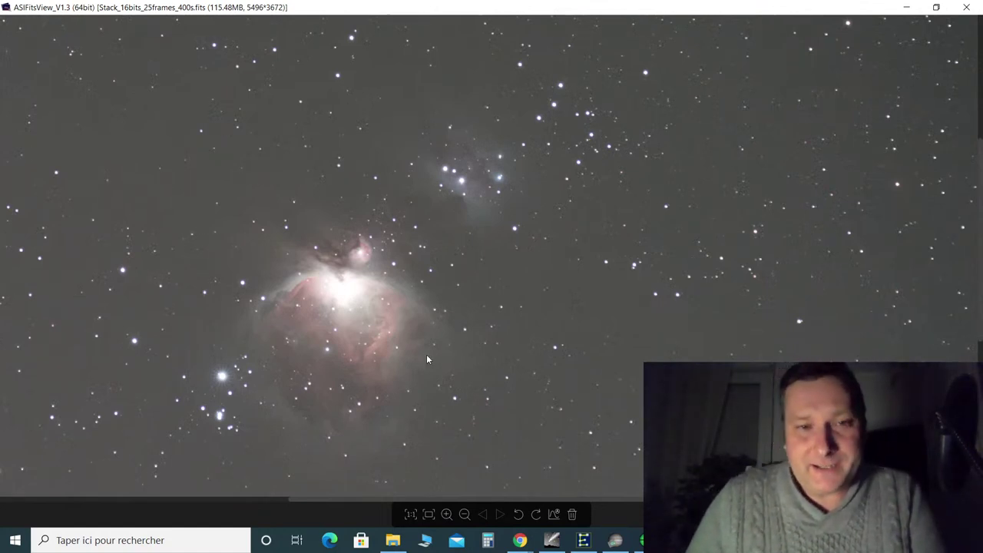
scroll(454, 401, down, 3)
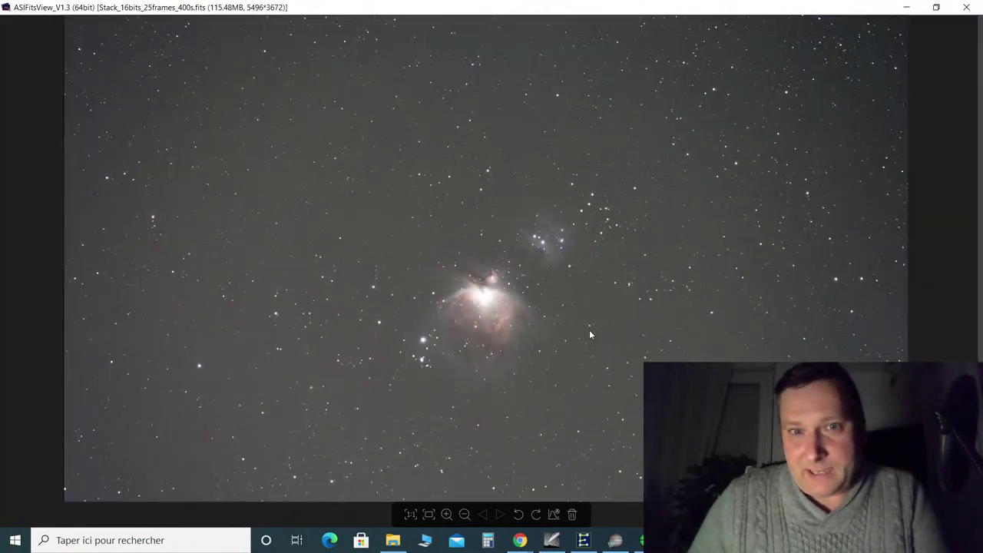
scroll(569, 328, up, 2)
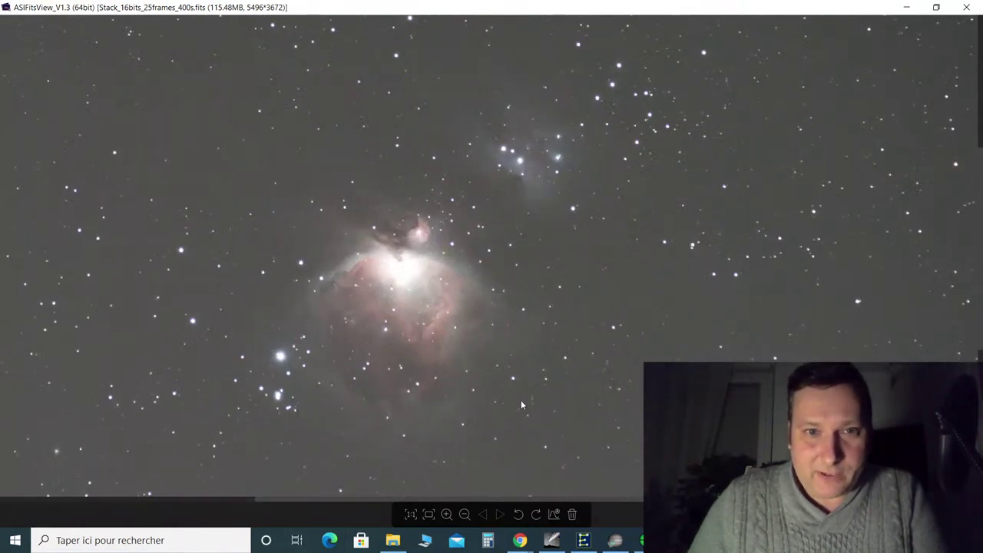
scroll(521, 405, up, 1)
scroll(550, 384, down, 1)
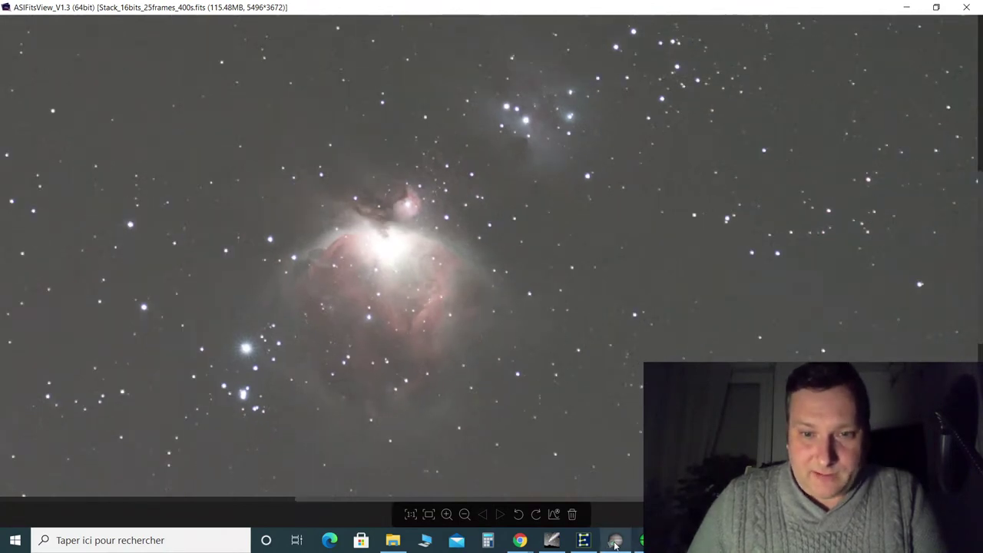
Open the histogram of the M 42 stack, raise the black point to about 8756 and move the histogram clear of the nebula
click(552, 514)
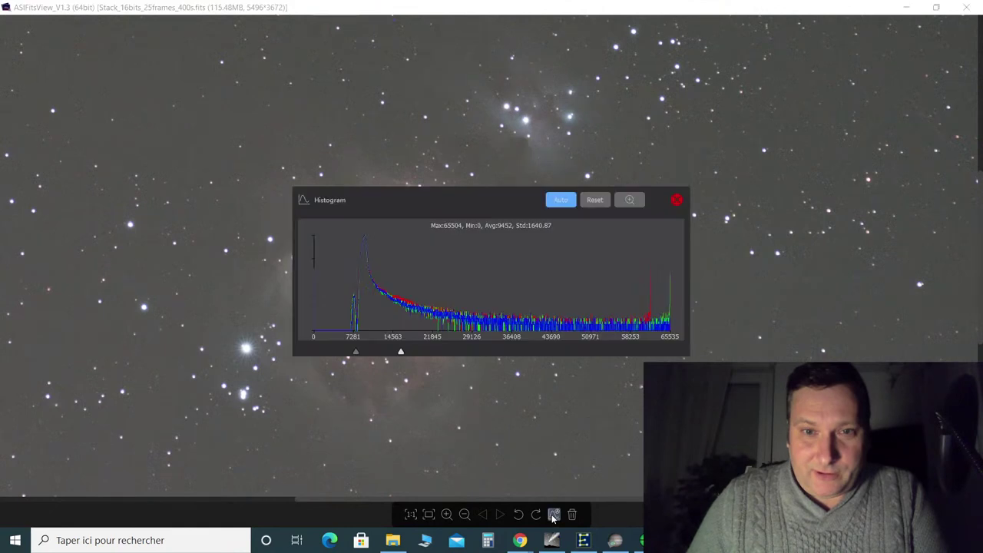
drag(467, 201, 736, 281)
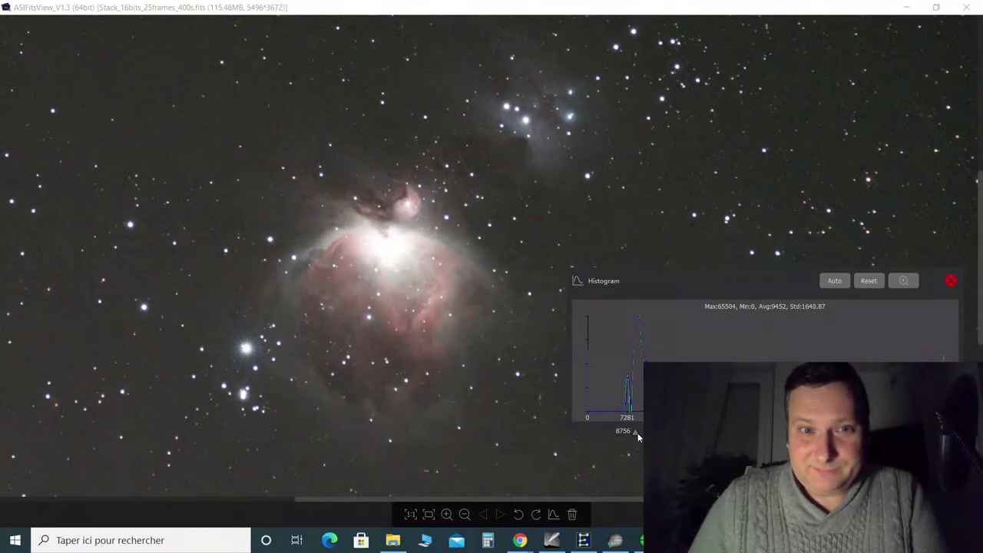
drag(712, 288, 736, 365)
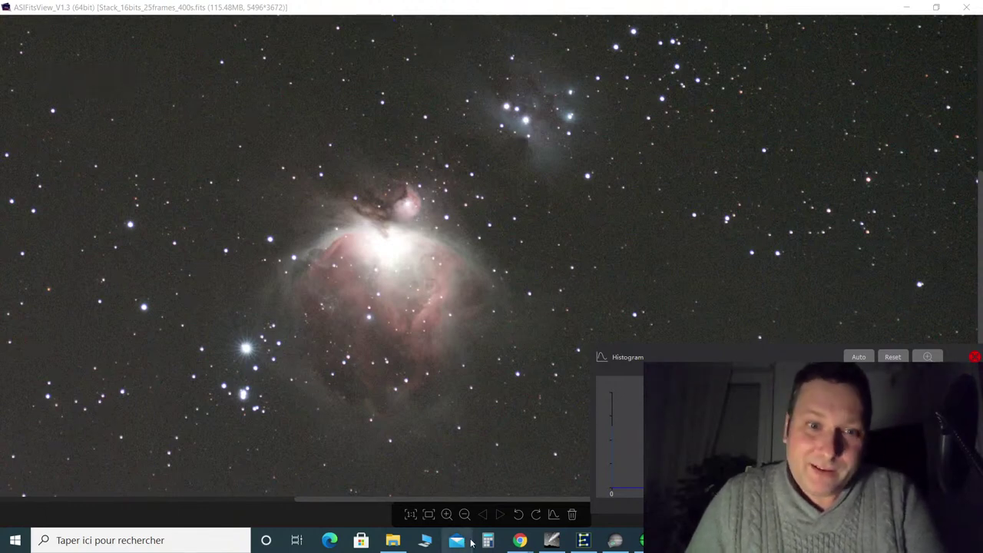
Switch to File Explorer, open the Astrophoto ZWO folder 2021-02-03 and view the Flash California.png screenshot
click(393, 540)
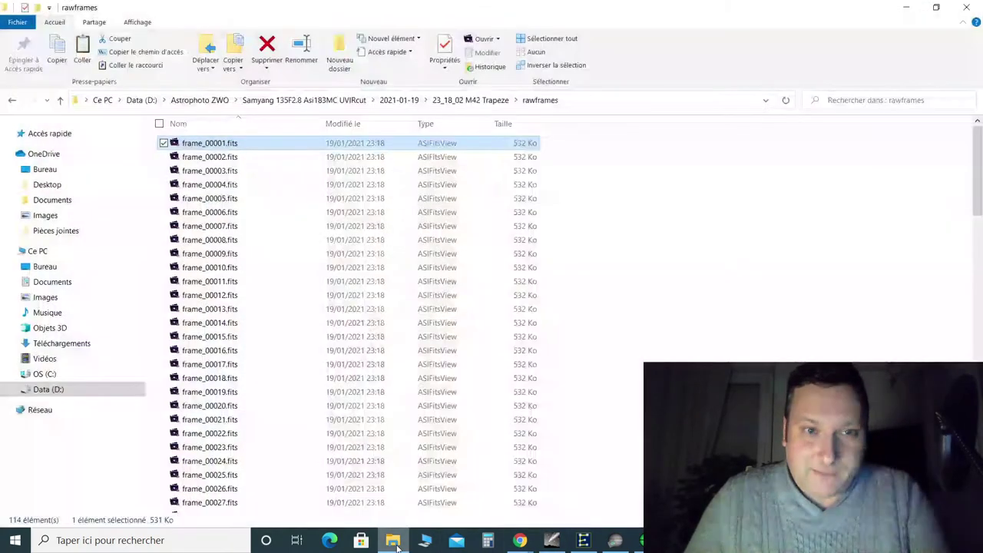
click(204, 100)
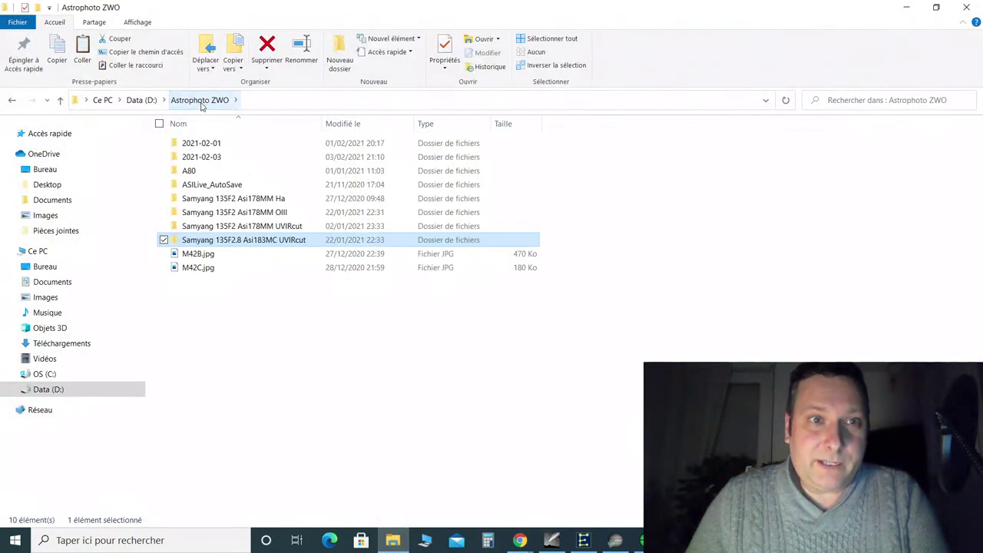
double_click(214, 158)
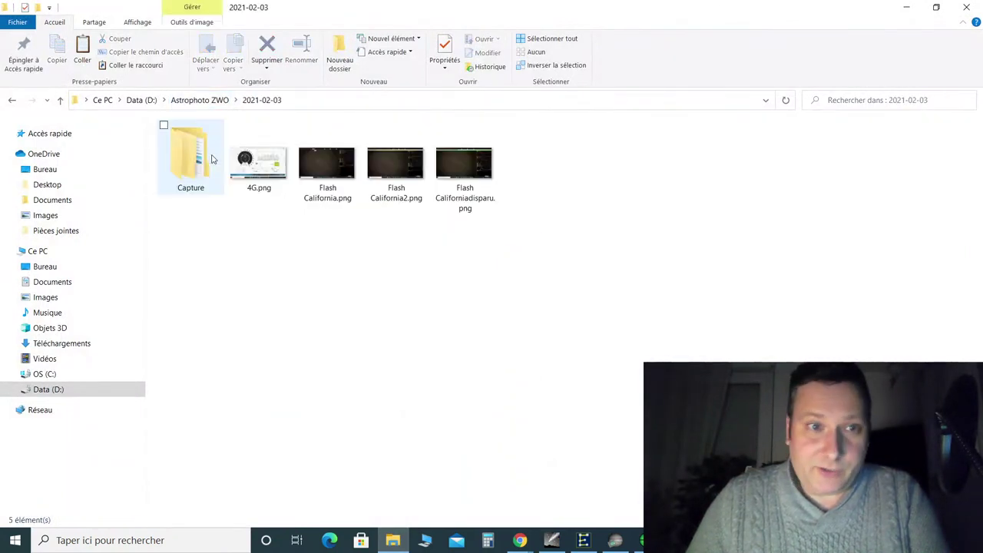
double_click(331, 167)
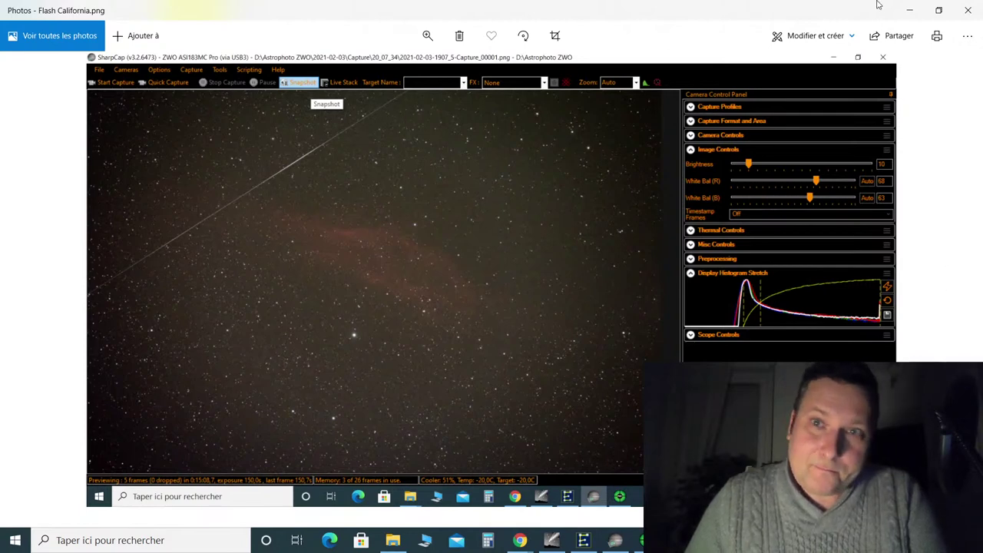
click(909, 10)
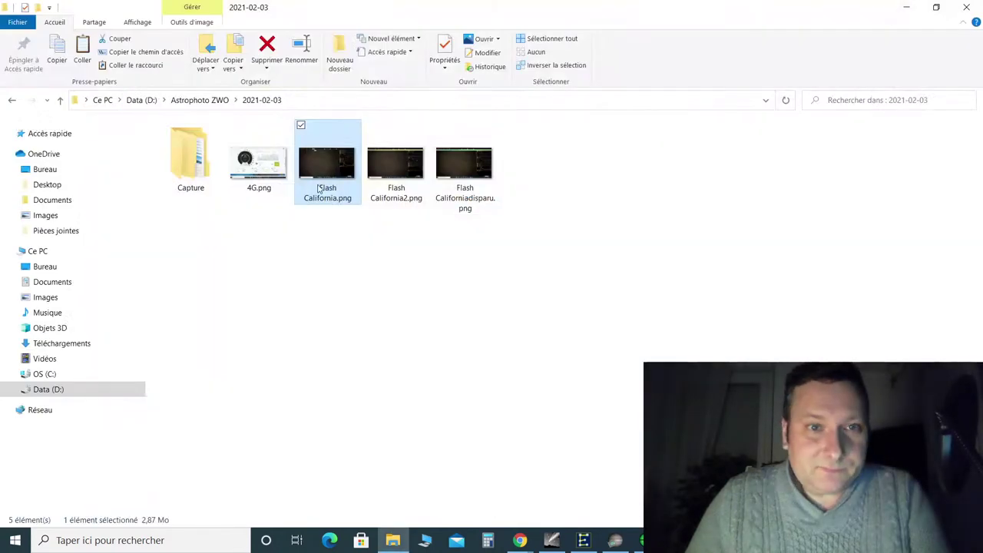
Look into the Capture folder, return to 2021-02-03 and view the 4G.png speed test screenshot
click(198, 169)
double_click(198, 169)
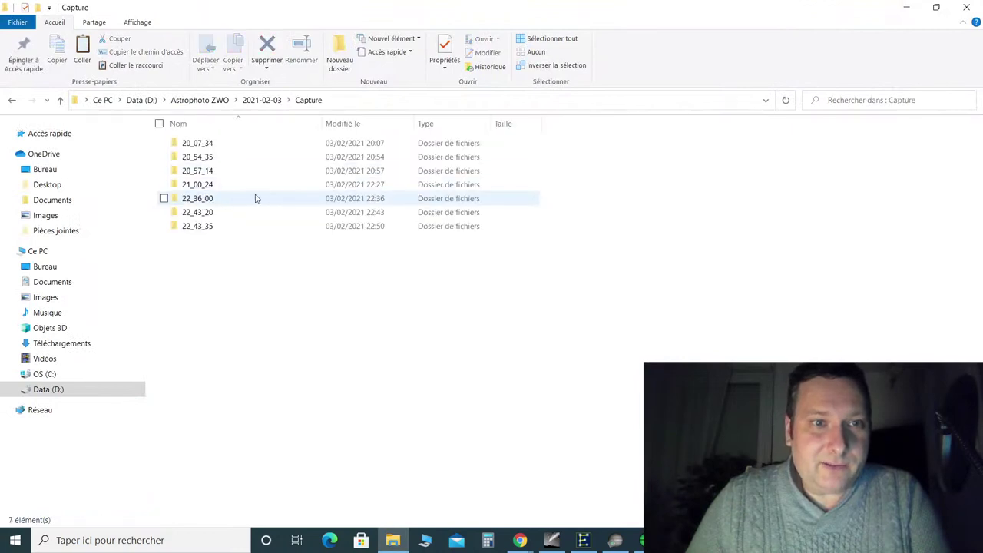
click(261, 100)
double_click(245, 158)
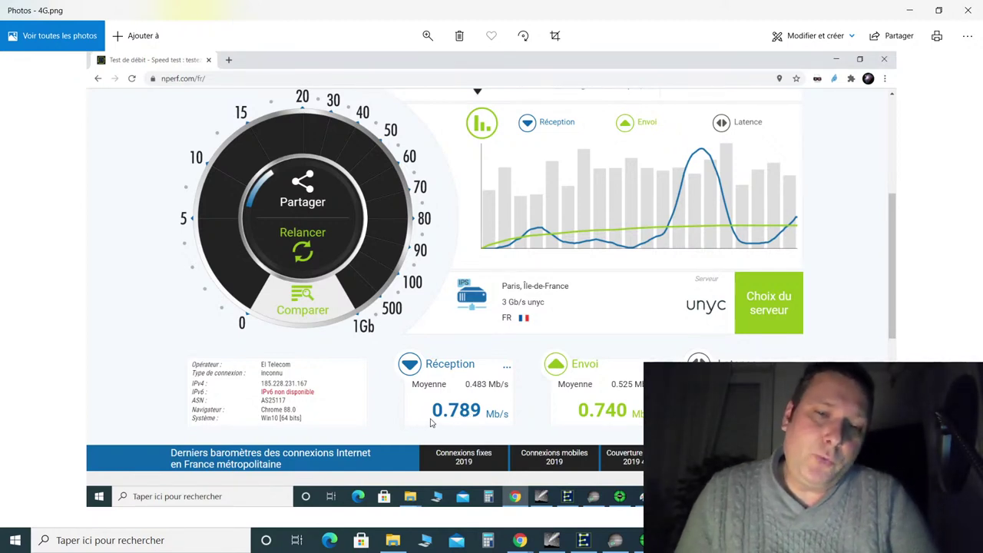
click(909, 10)
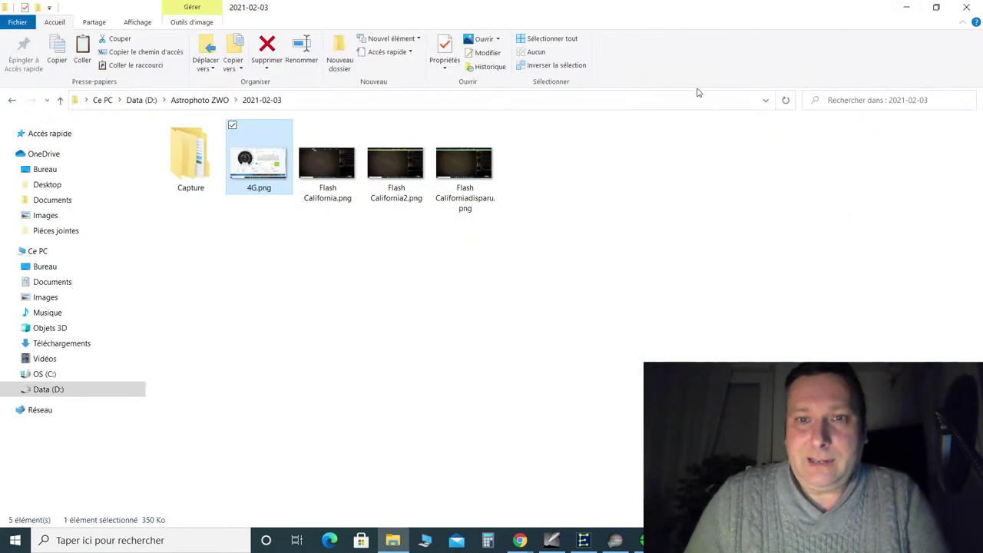
Check the Capture subfolders 20_07_34, 20_54_35 and 20_57_14 for the saved California nebula stack
double_click(192, 192)
double_click(197, 145)
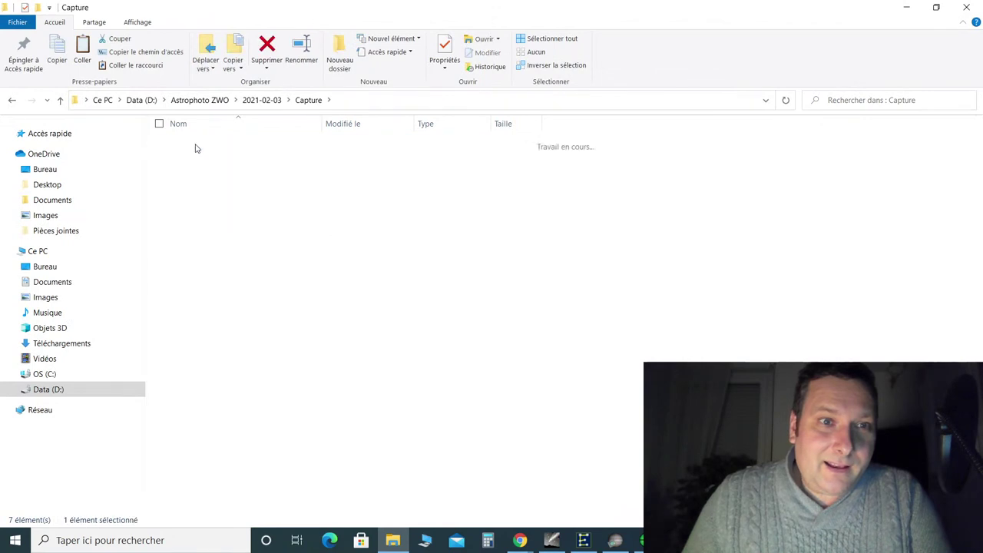
click(308, 99)
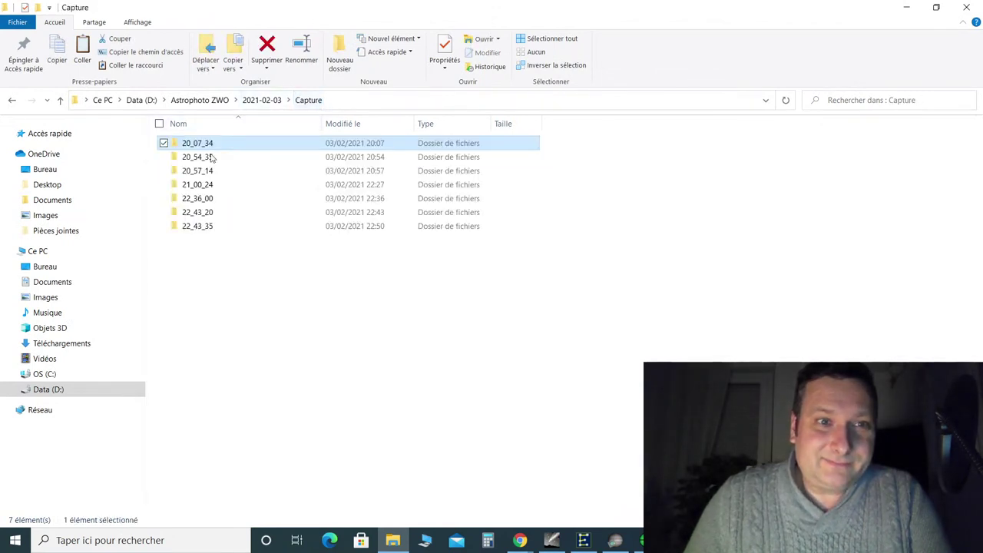
double_click(203, 157)
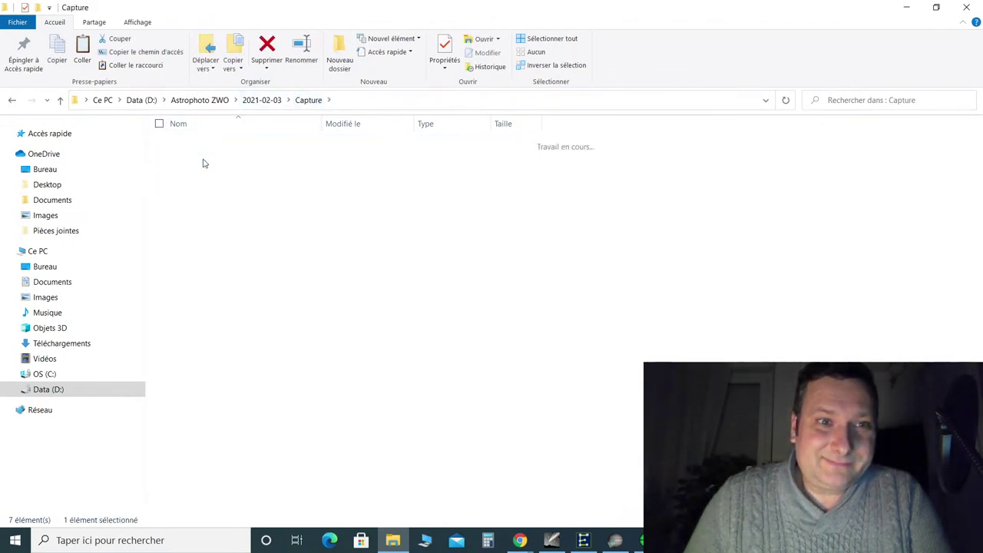
click(308, 100)
double_click(204, 170)
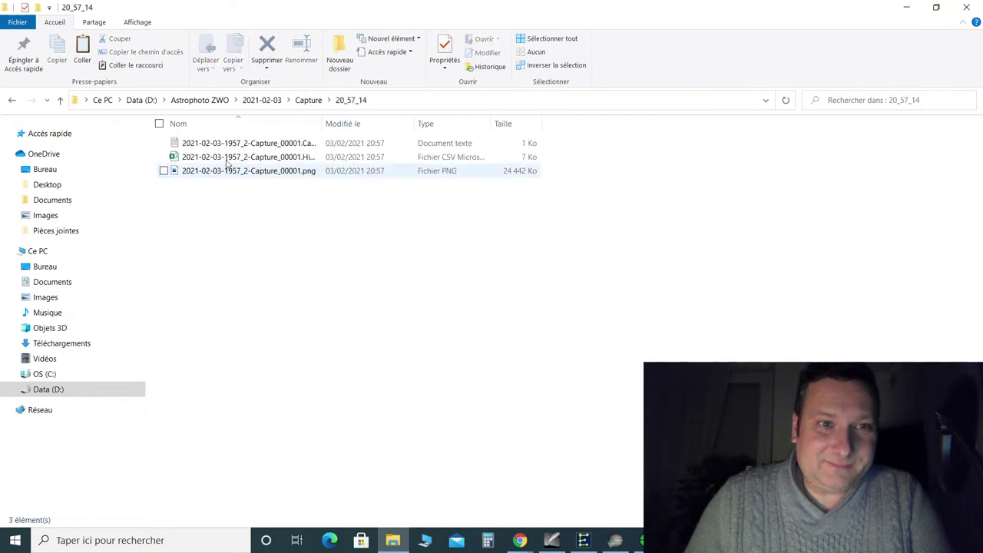
Open Stack_16bits_32frames_4800s.fits from the Capture subfolder 21_00_24 in ASIFitsView and maximize the viewer
click(307, 100)
click(201, 187)
double_click(201, 189)
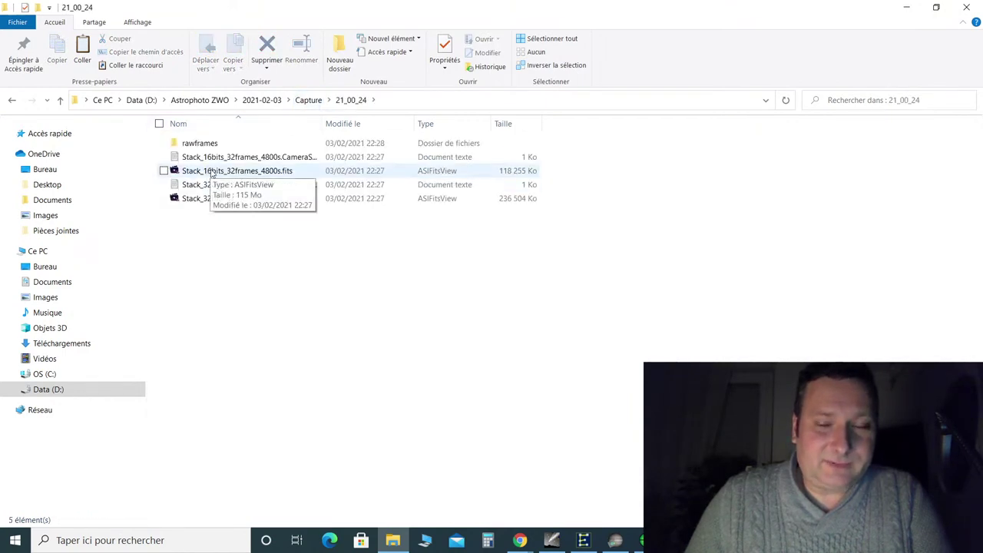
click(212, 173)
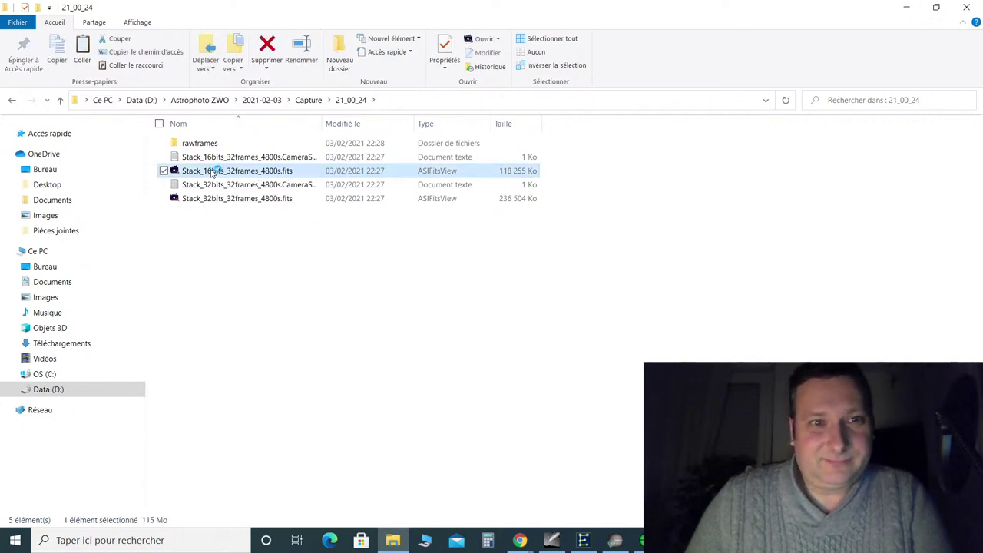
double_click(212, 174)
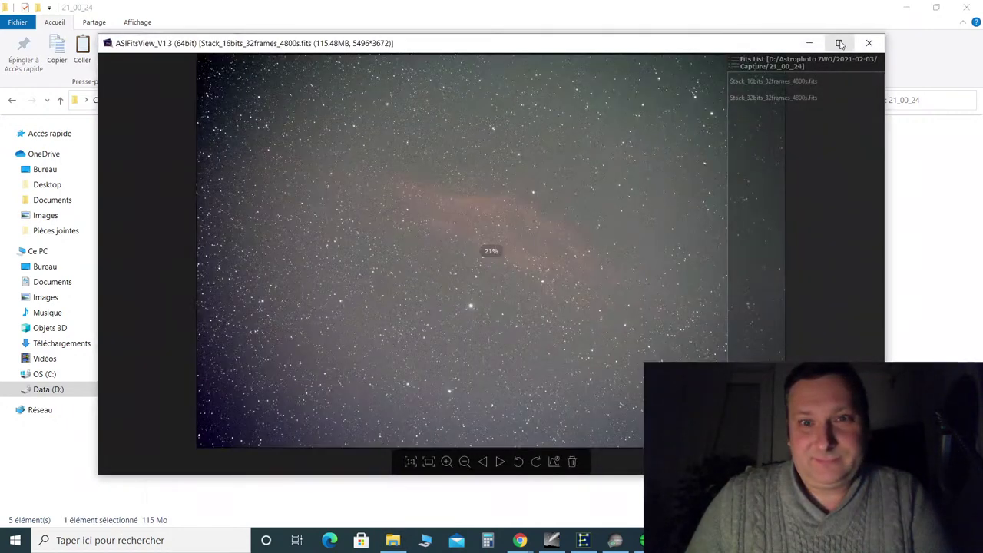
click(840, 43)
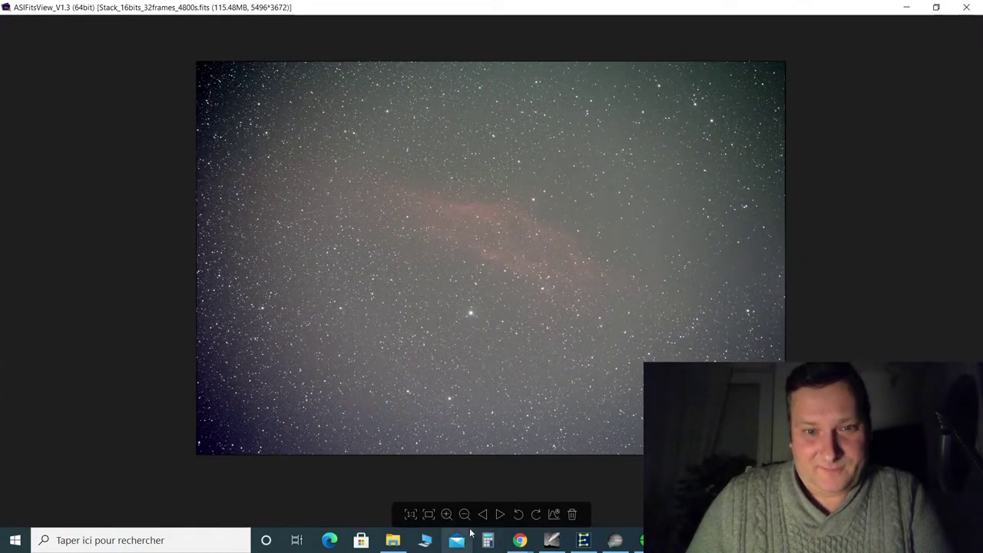
Open the histogram of the 32-frame stack, raise the black point to darken the sky and move the histogram off the nebula
click(554, 513)
drag(491, 202, 722, 332)
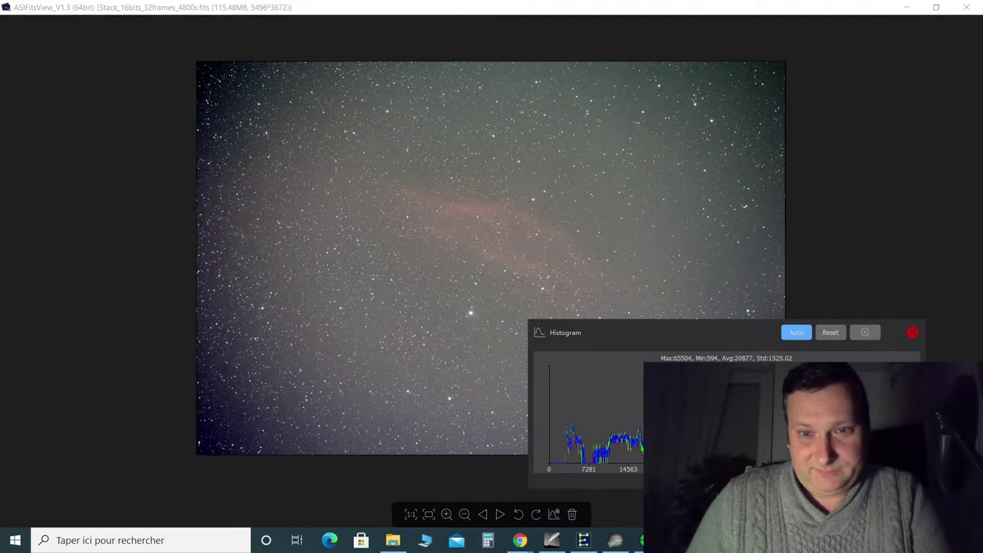
drag(908, 476, 642, 482)
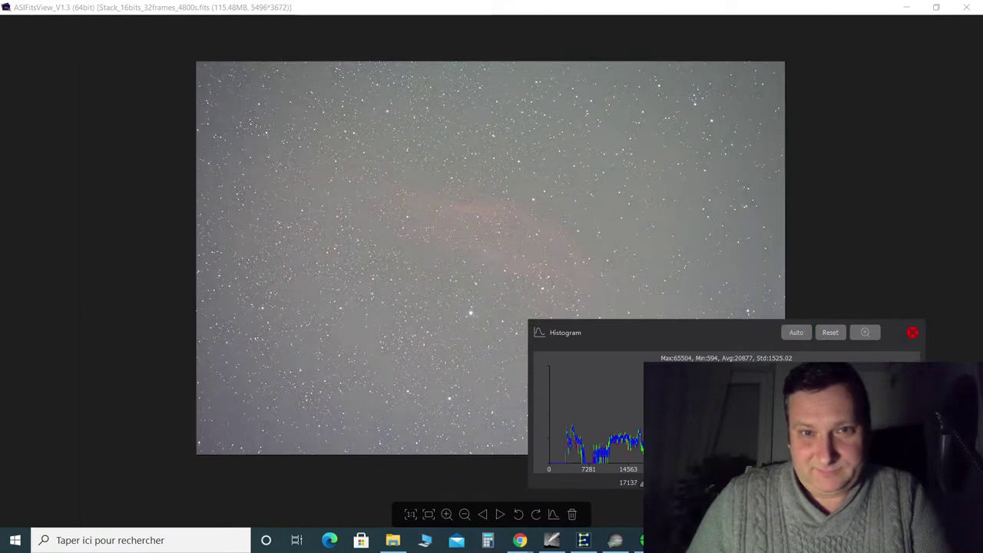
drag(642, 482, 654, 482)
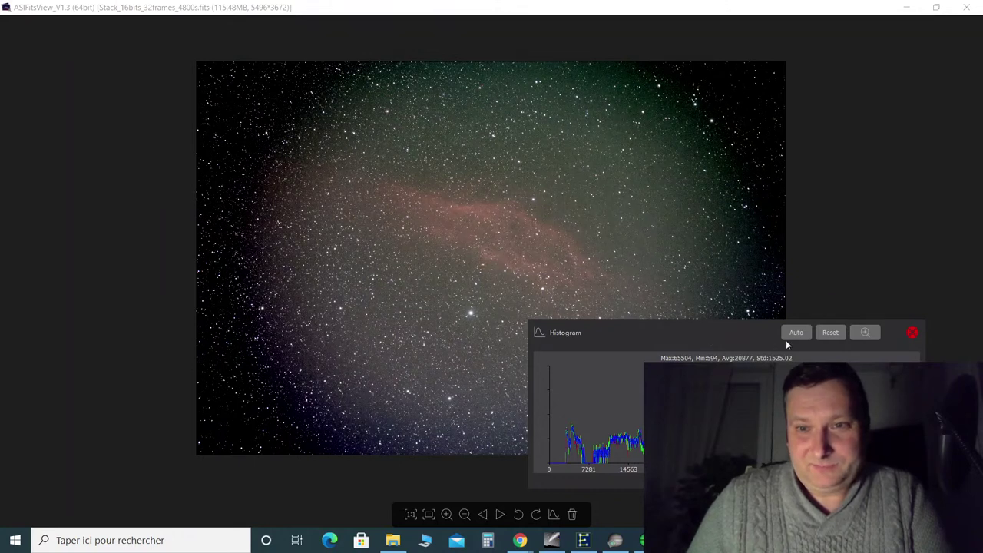
drag(725, 336, 740, 387)
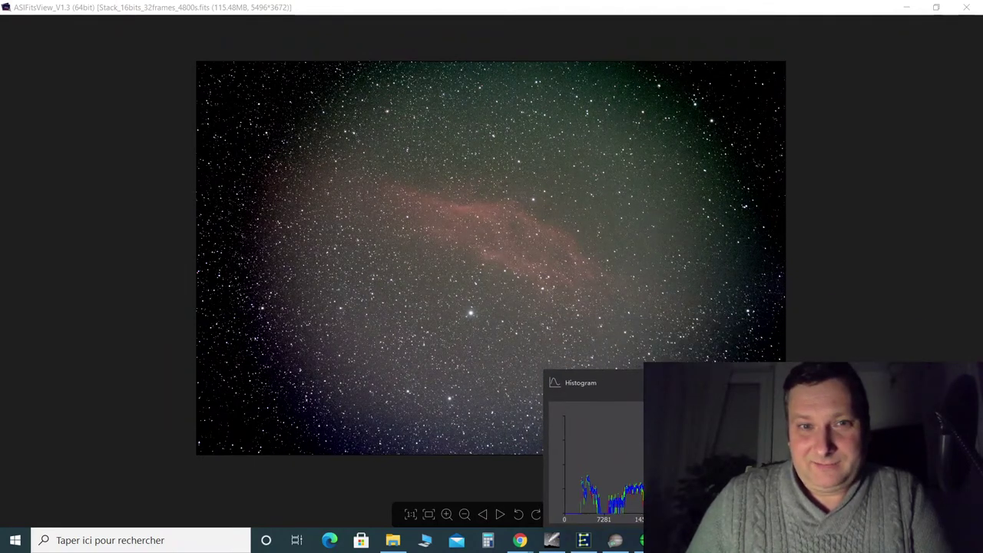
mouse_move(860, 337)
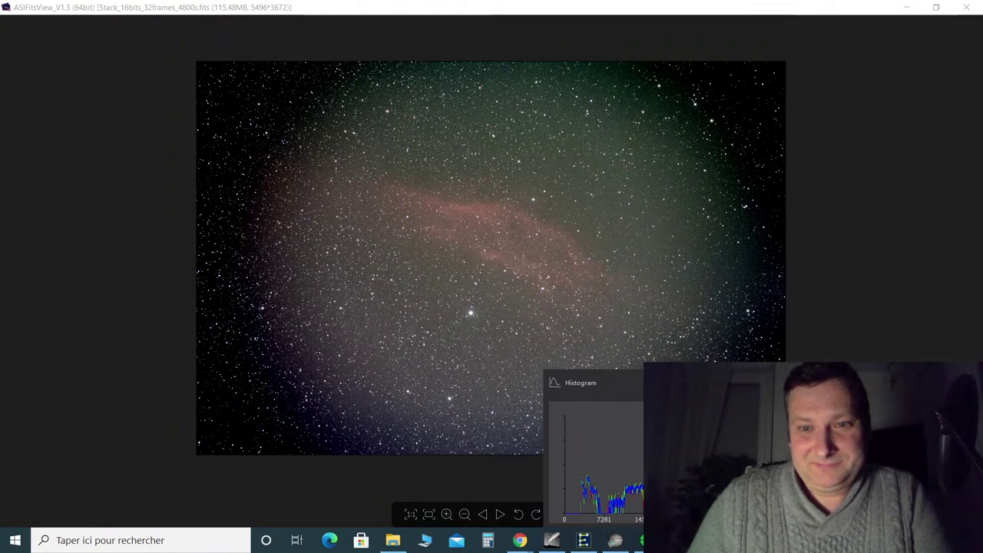
drag(688, 384, 696, 341)
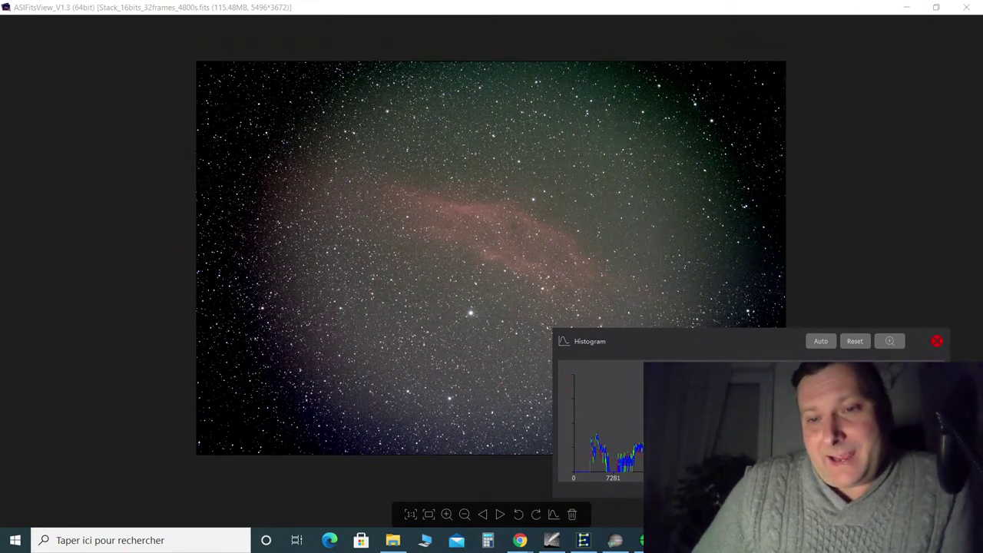
Readjust the stack's histogram stretch for a dark sky background, close the histogram and minimize the viewer
key(Right)
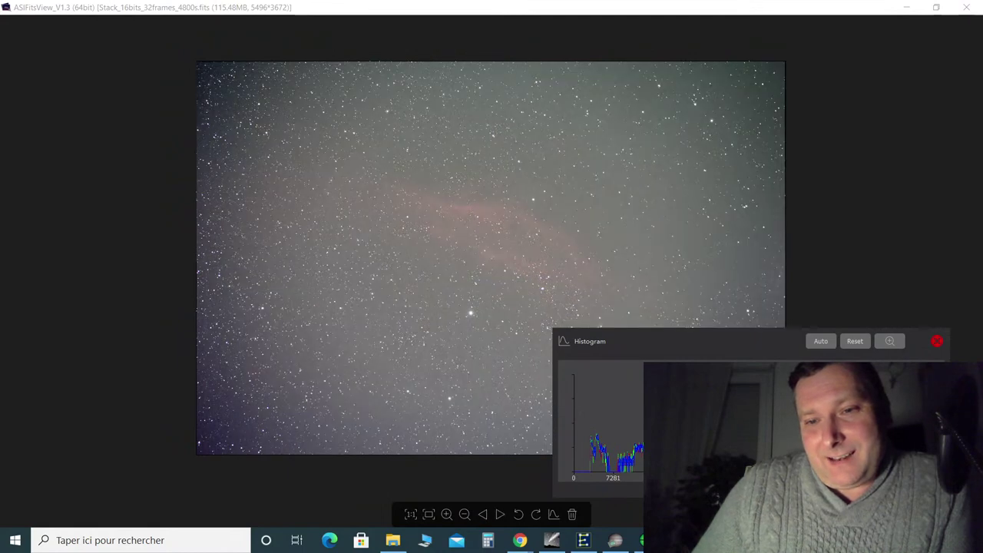
key(Right)
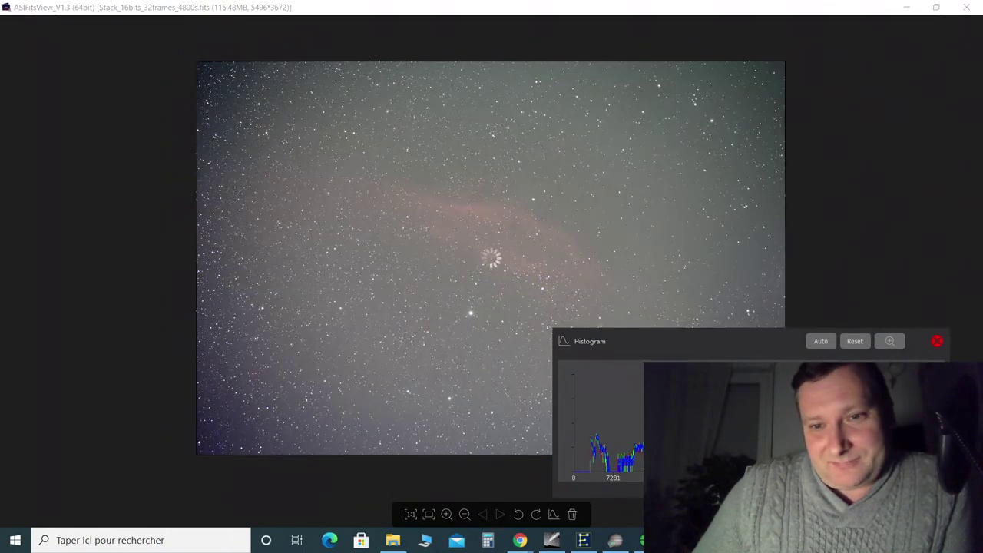
key(Right)
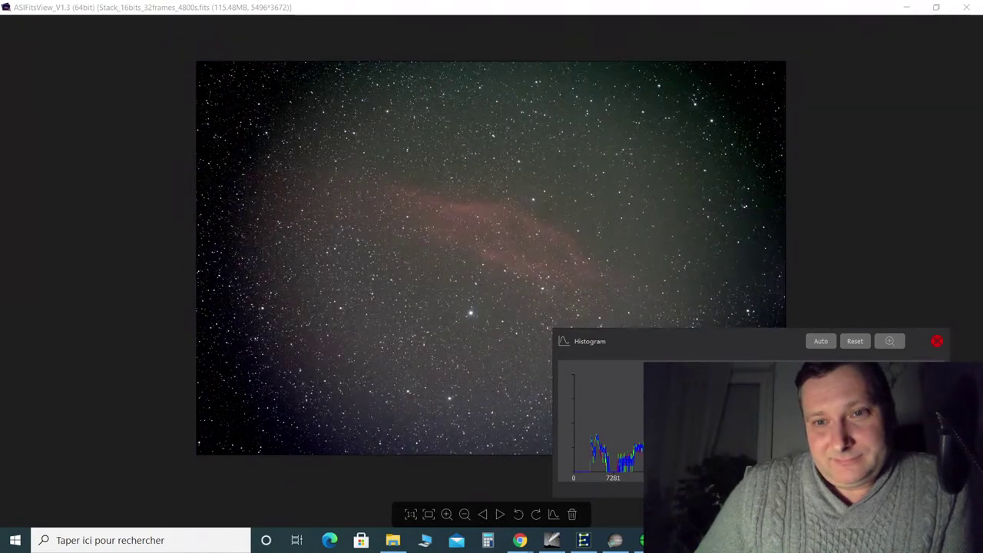
click(936, 342)
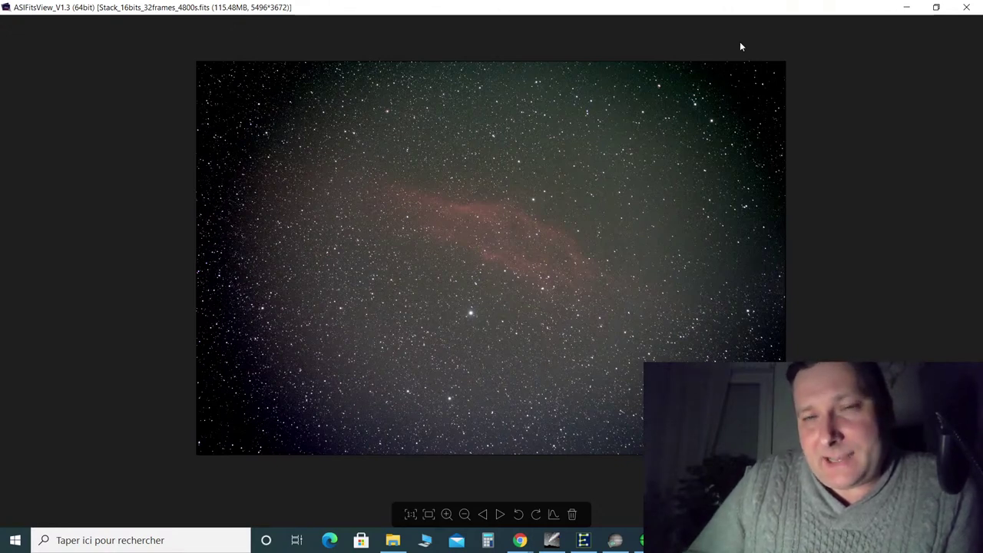
click(906, 9)
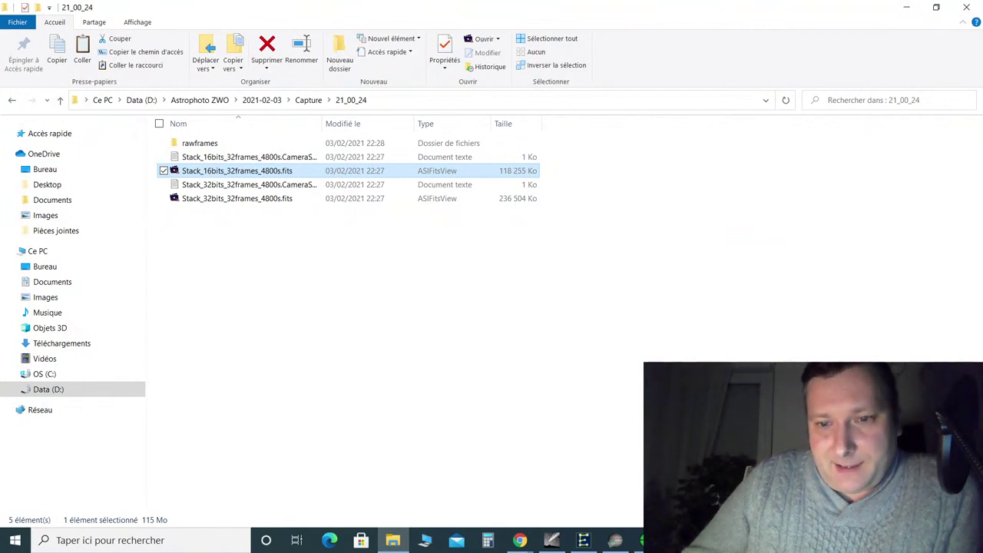
Switch back to the 25-frame M 42 stack in ASIFitsView and close its histogram
mouse_move(674, 540)
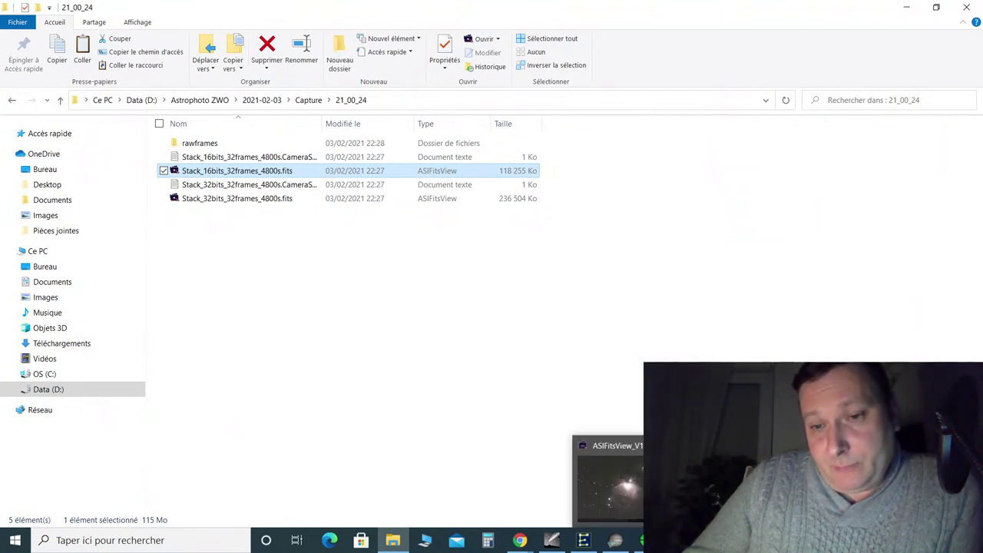
click(611, 480)
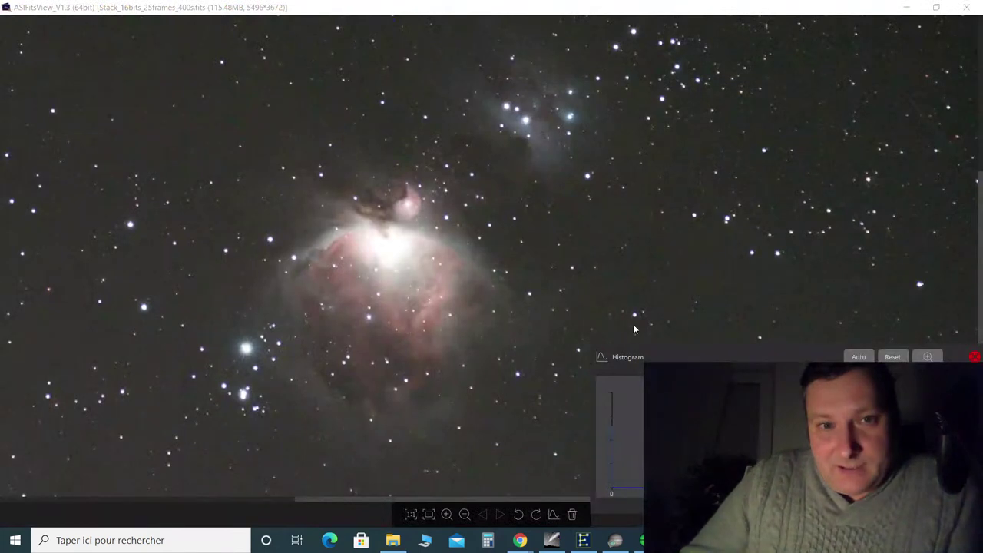
click(974, 357)
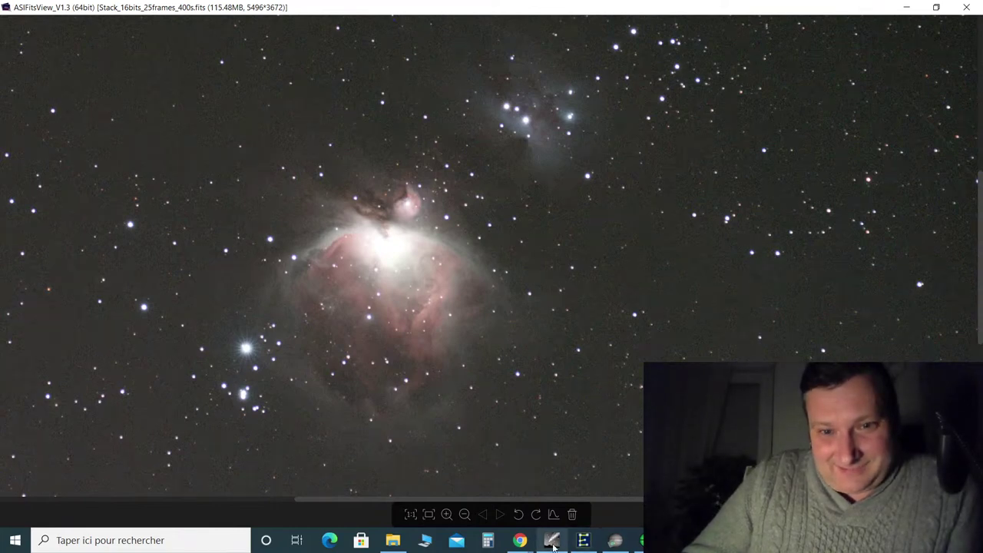
Switch to the Cartes du Ciel sky chart and close the M 43 details window
mouse_move(526, 543)
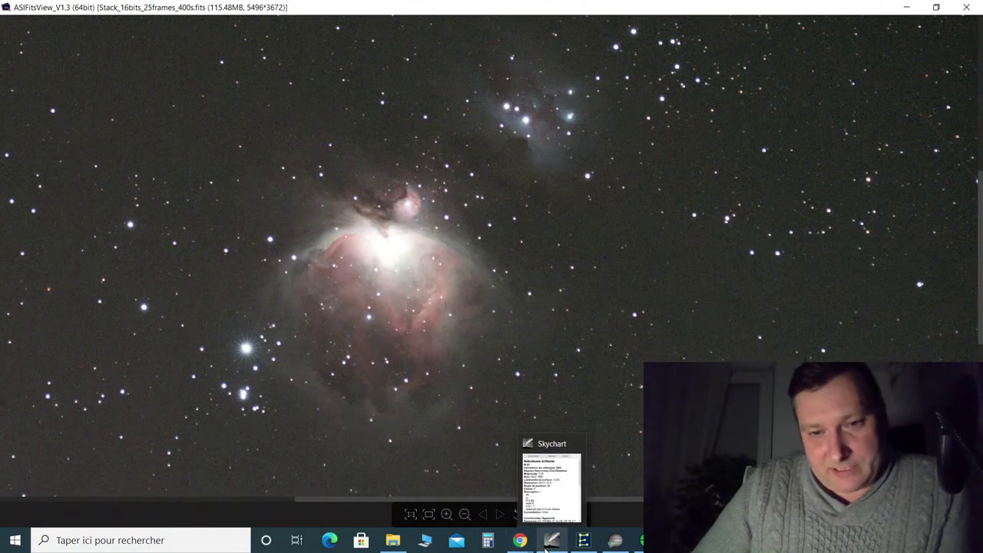
mouse_move(560, 545)
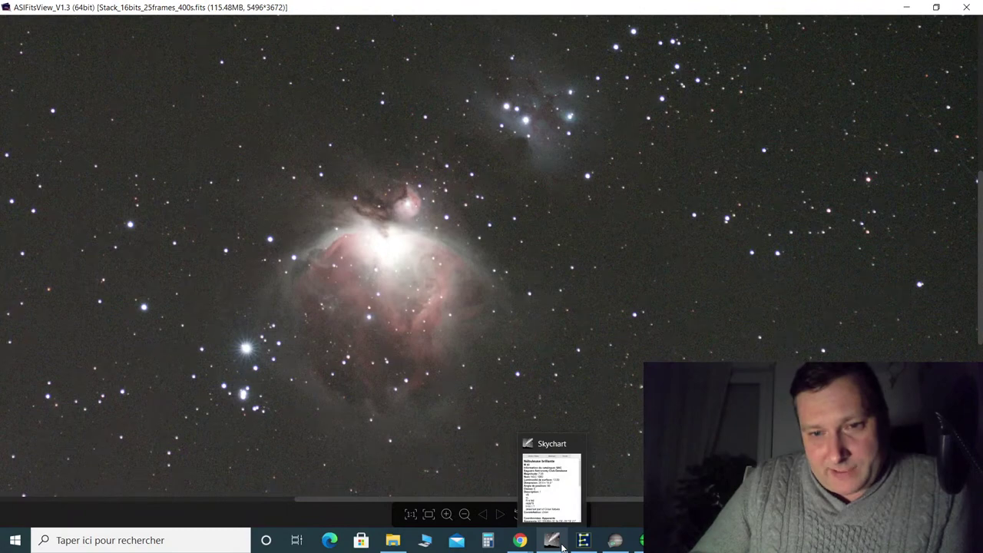
click(562, 545)
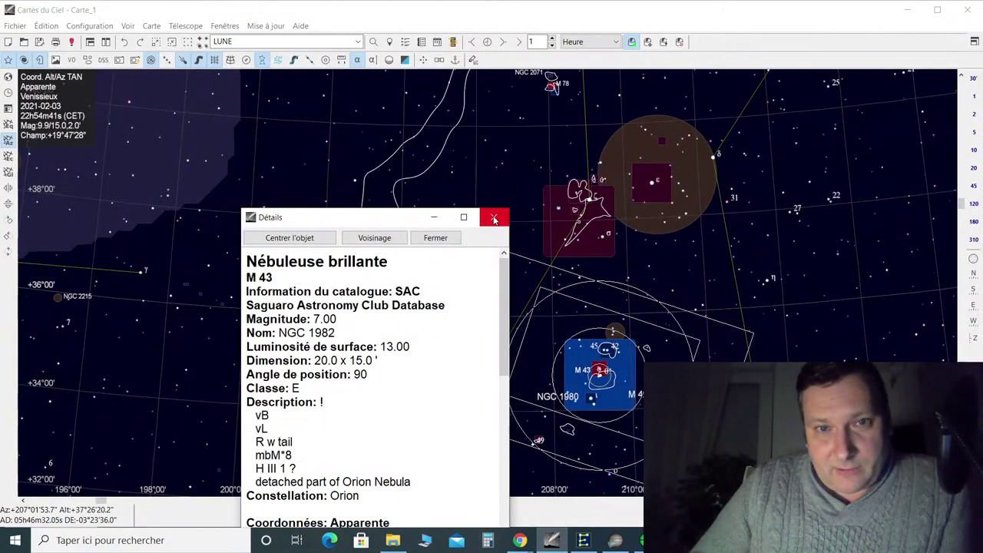
click(494, 220)
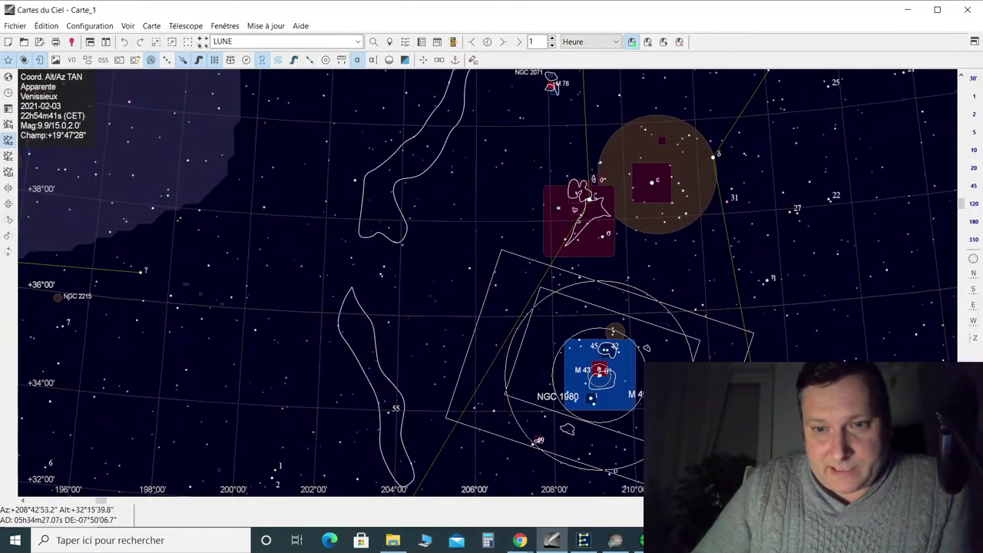
Inspect the live M 42 stack at 150% zoom in SharpCap and save it as a 16-bit stack
click(614, 540)
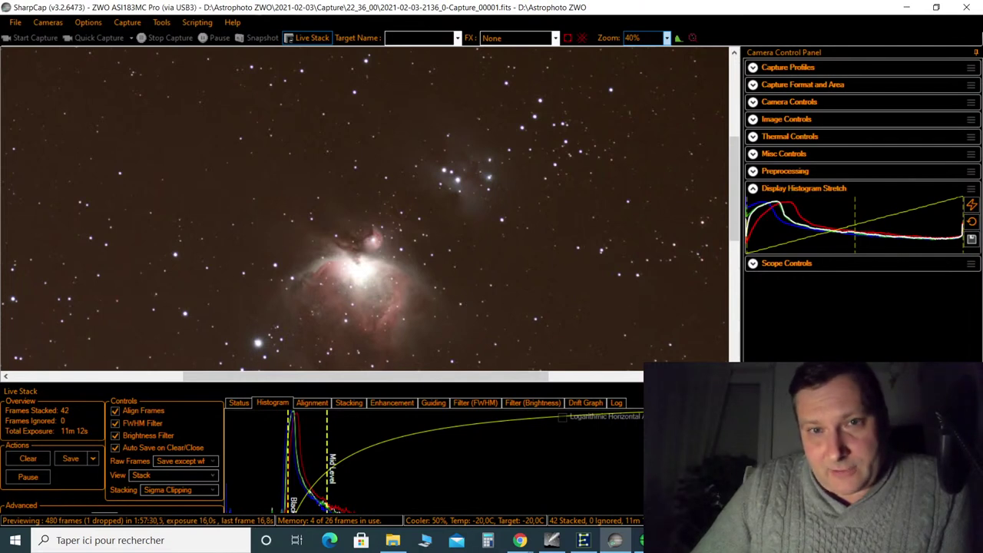
click(667, 38)
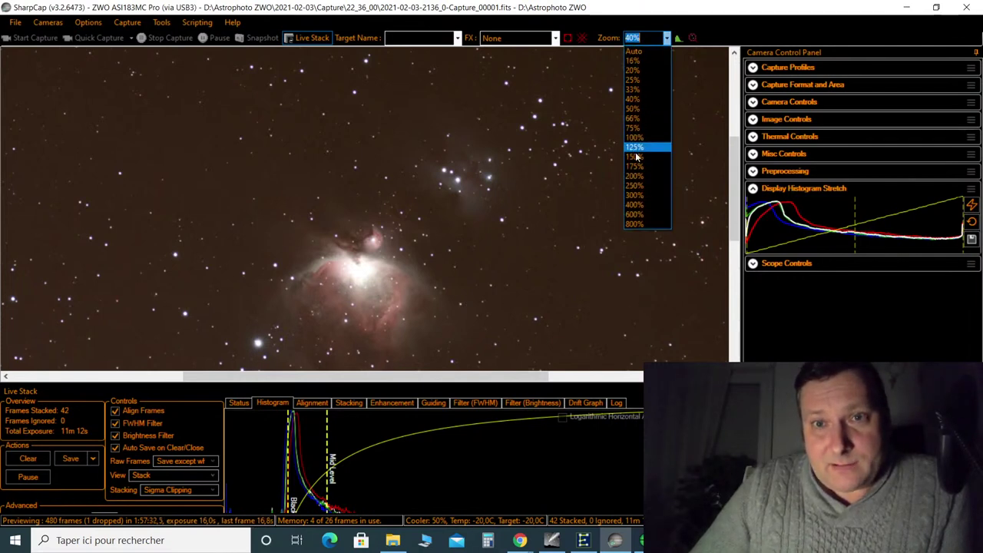
click(636, 156)
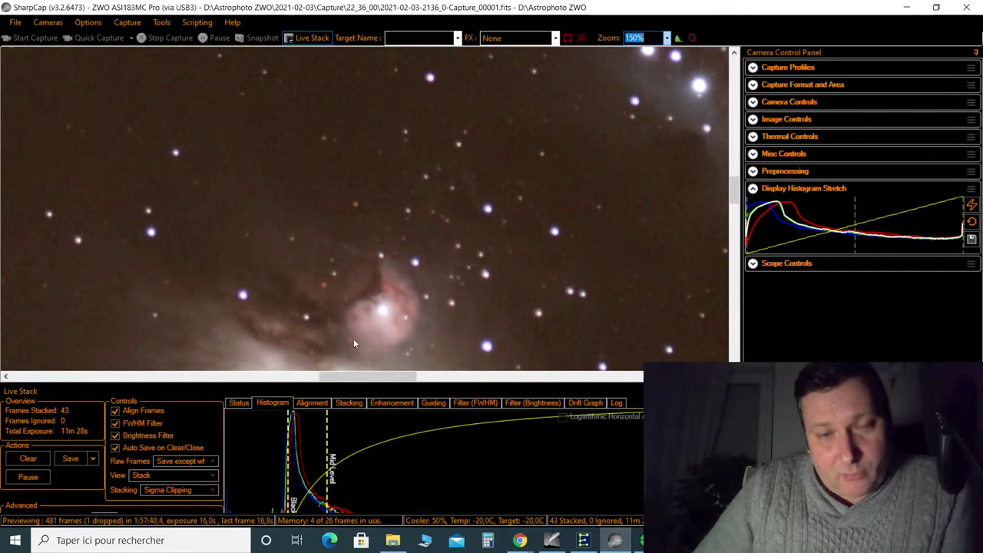
mouse_move(732, 198)
mouse_down()
mouse_move(733, 230)
mouse_move(734, 173)
mouse_move(734, 211)
mouse_up()
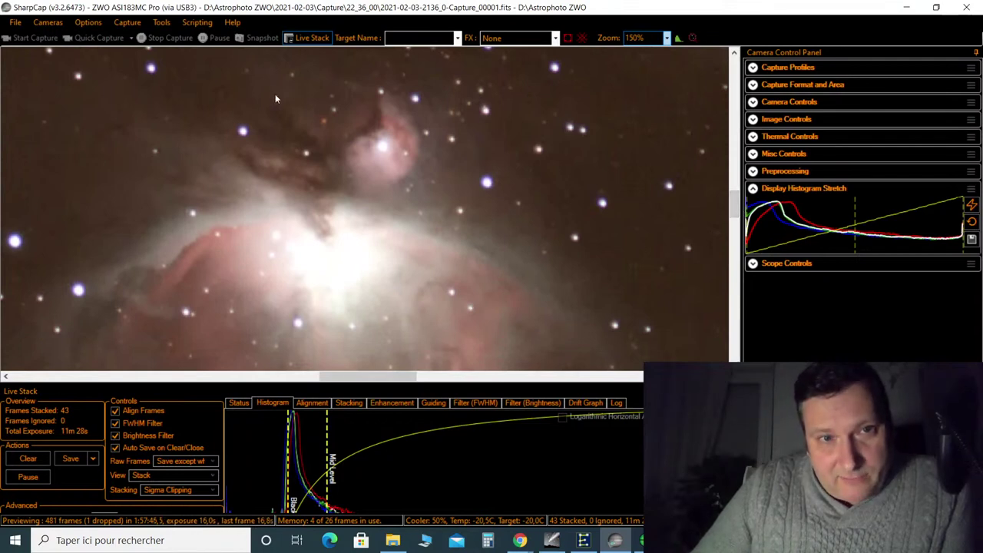
scroll(666, 226, down, 4)
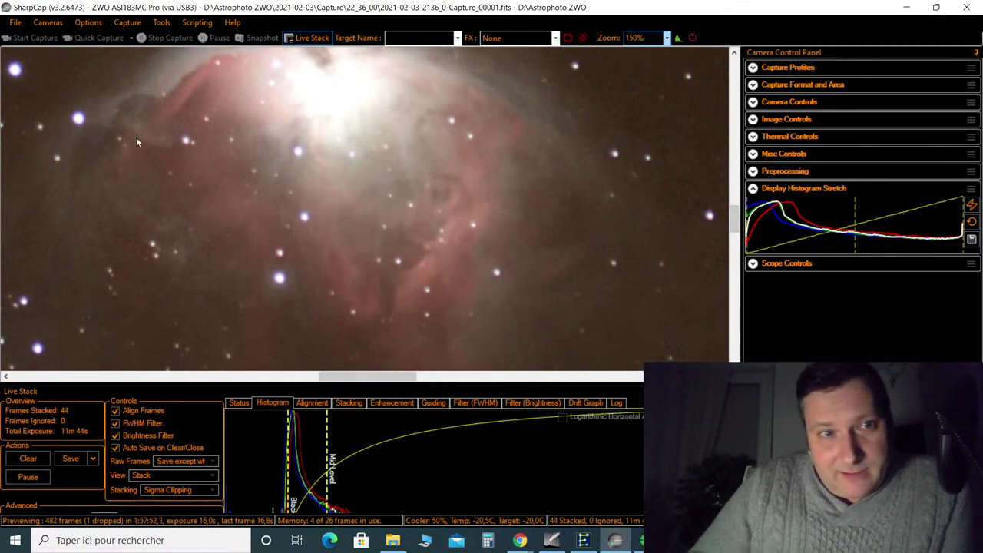
click(91, 459)
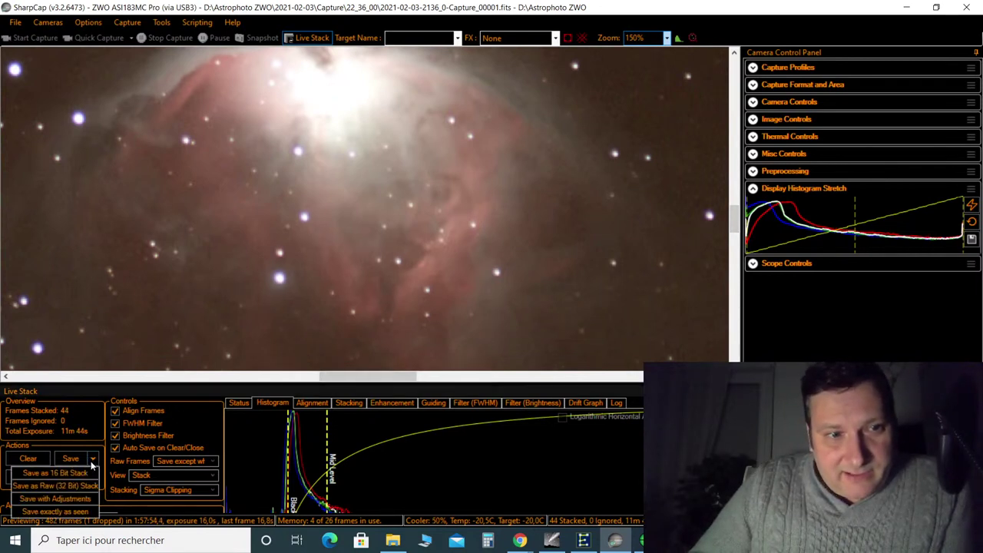
click(77, 476)
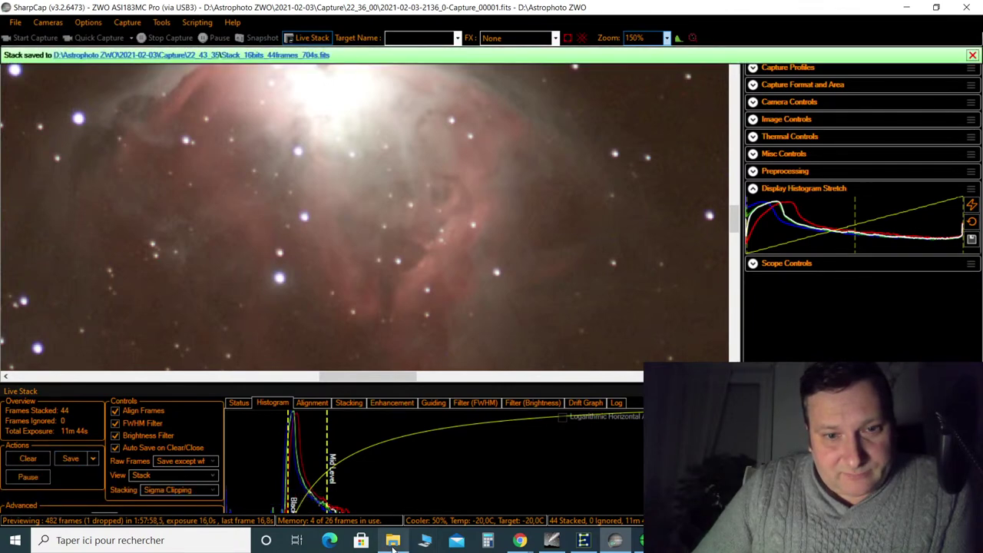
Open Stack_16bits_44frames_704s.fits from the Capture subfolder 22_43_35 in ASIFitsView and maximize the viewer
click(392, 539)
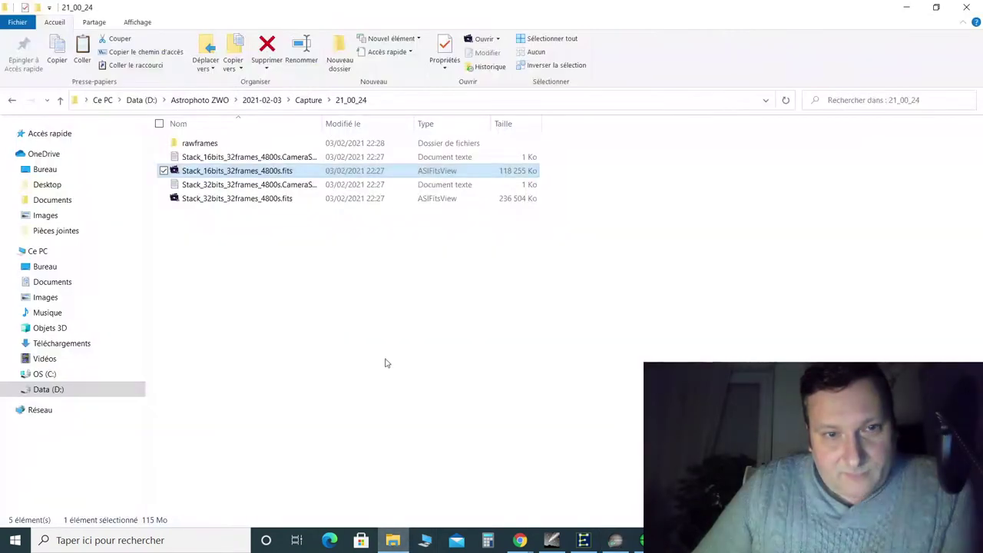
click(309, 101)
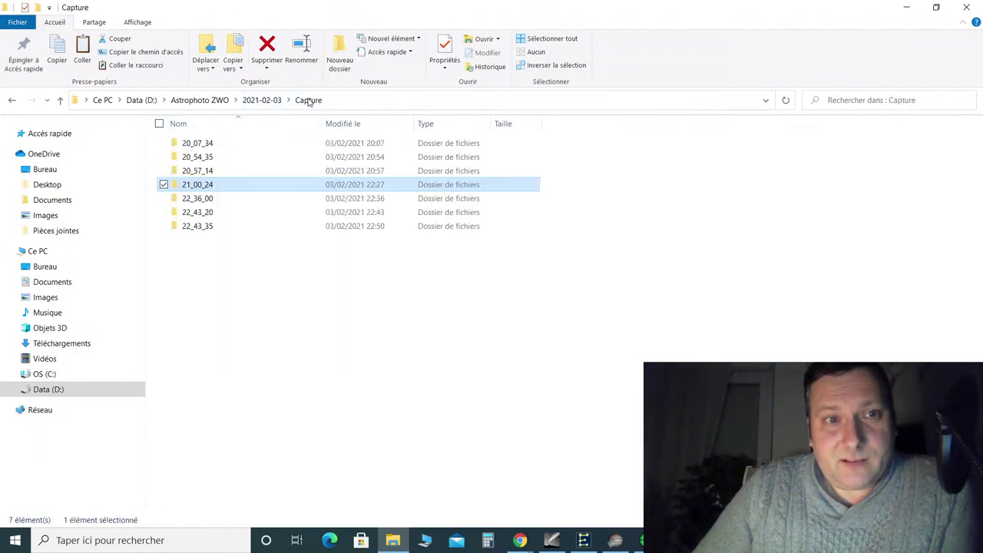
double_click(207, 225)
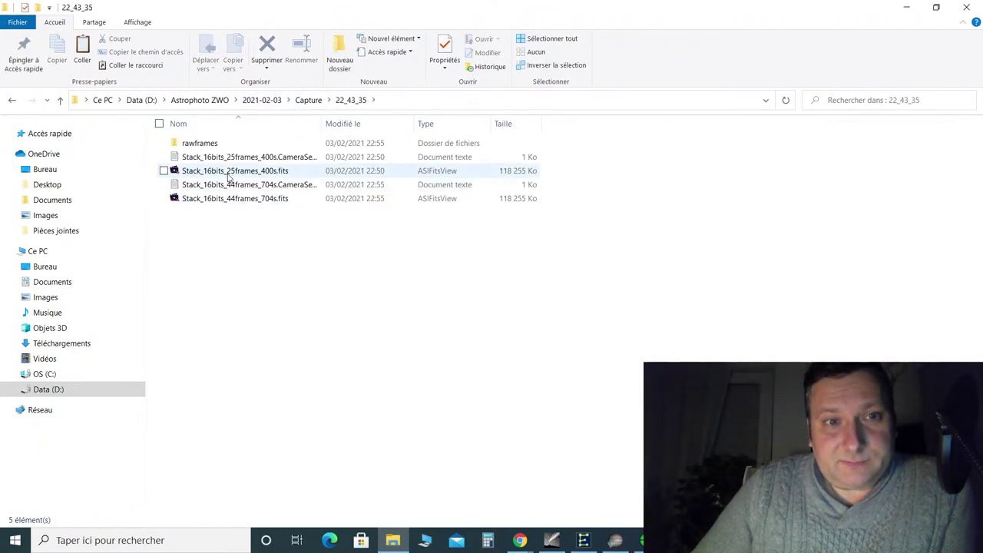
click(228, 199)
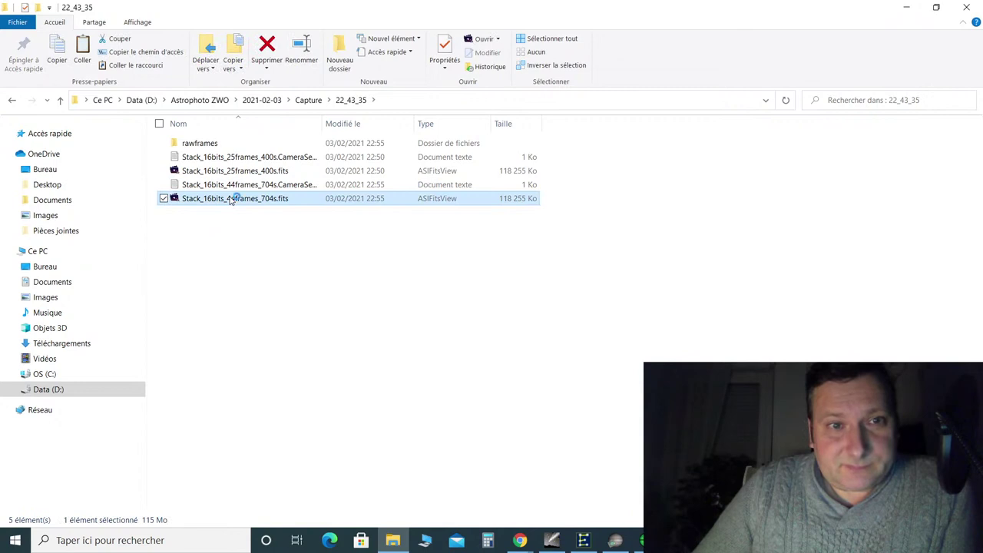
double_click(230, 198)
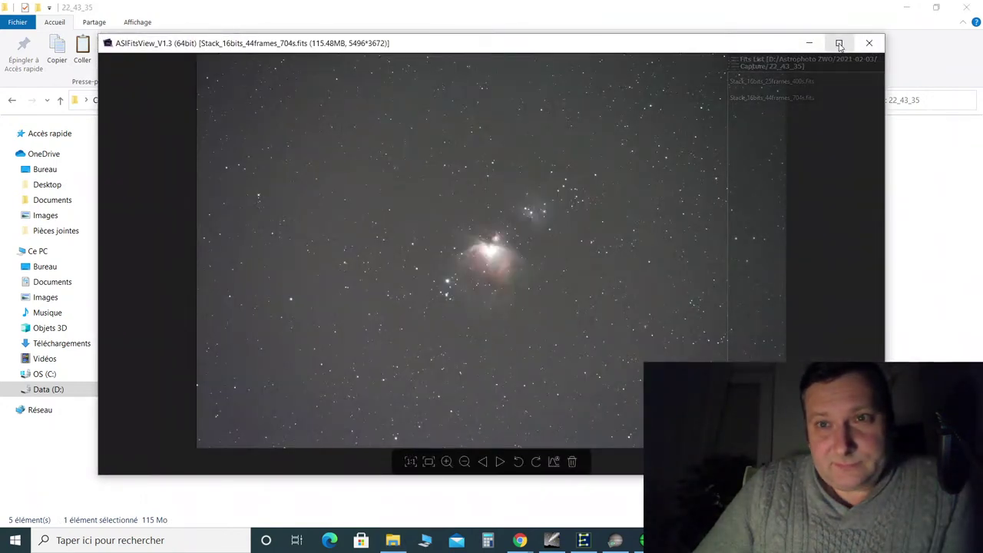
click(840, 43)
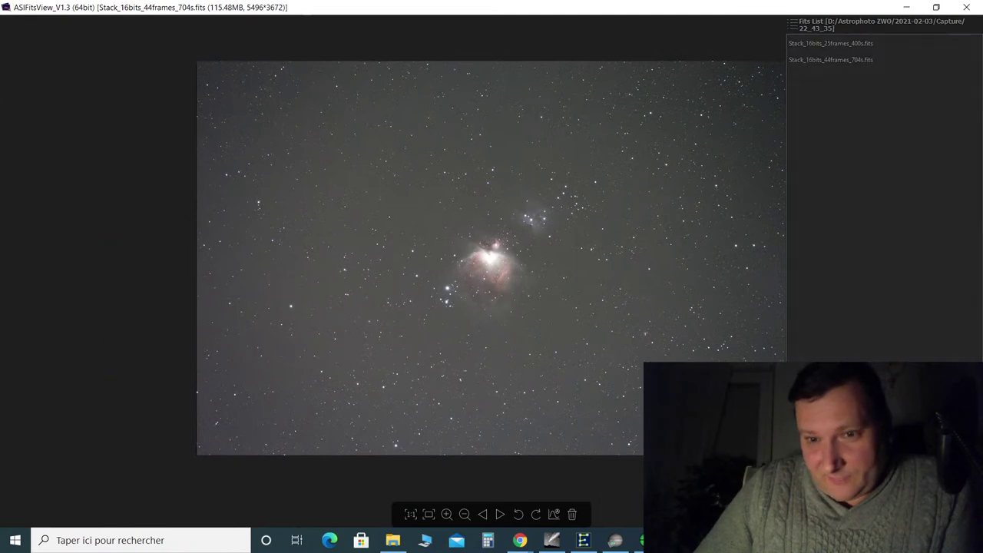
Raise the black point in the 44-frame stack's histogram to darken the sky background, and close the histogram
scroll(613, 301, up, 3)
scroll(611, 301, up, 2)
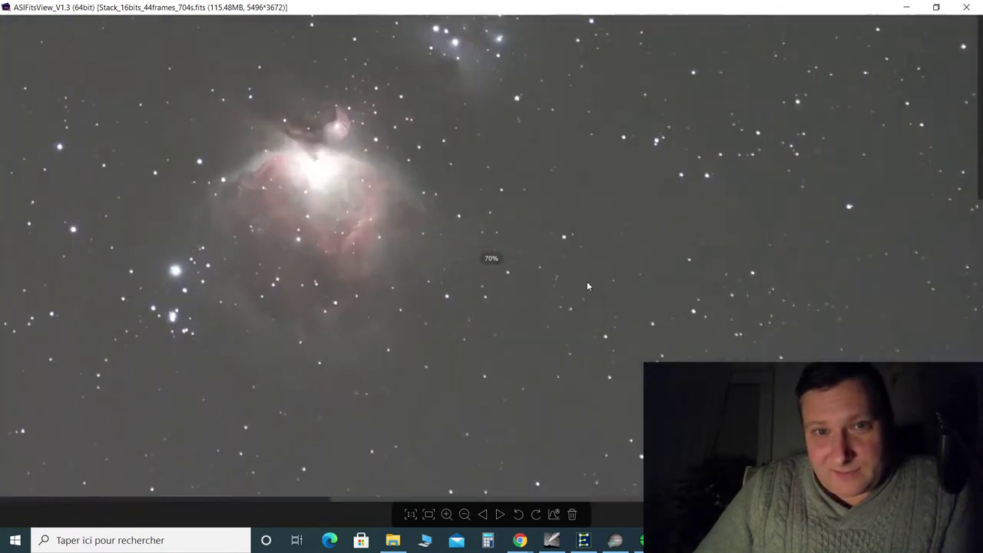
drag(587, 281, 564, 361)
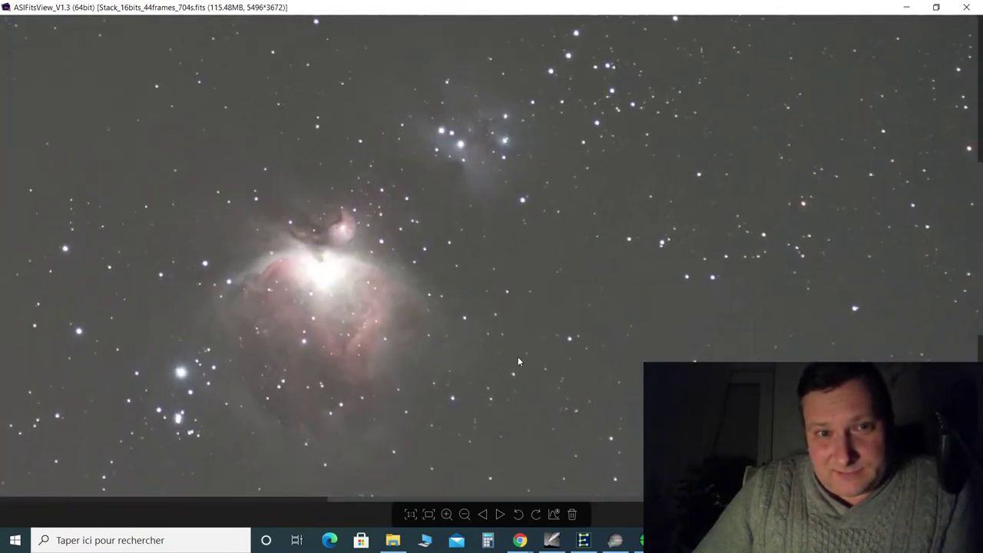
scroll(500, 353, up, 1)
drag(499, 353, 601, 347)
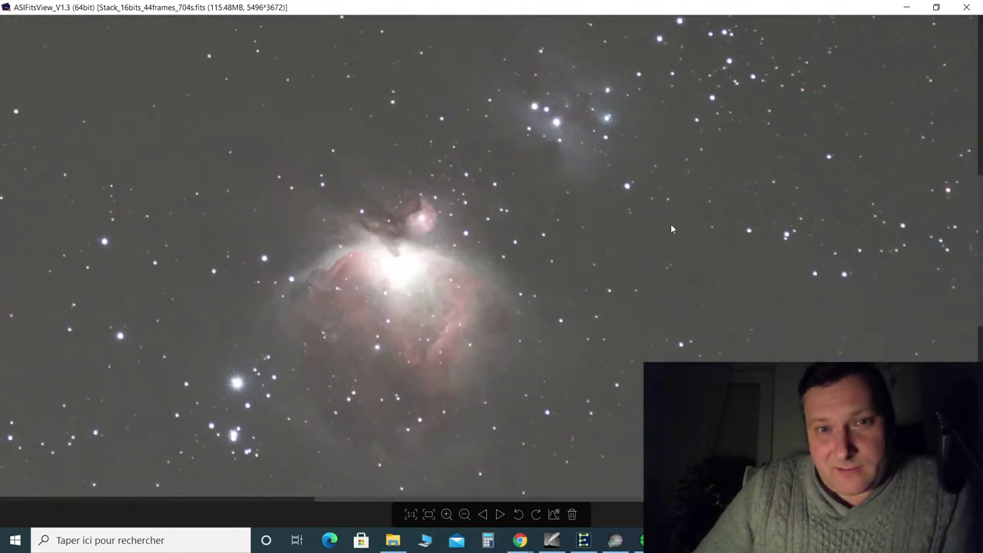
scroll(635, 380, up, 2)
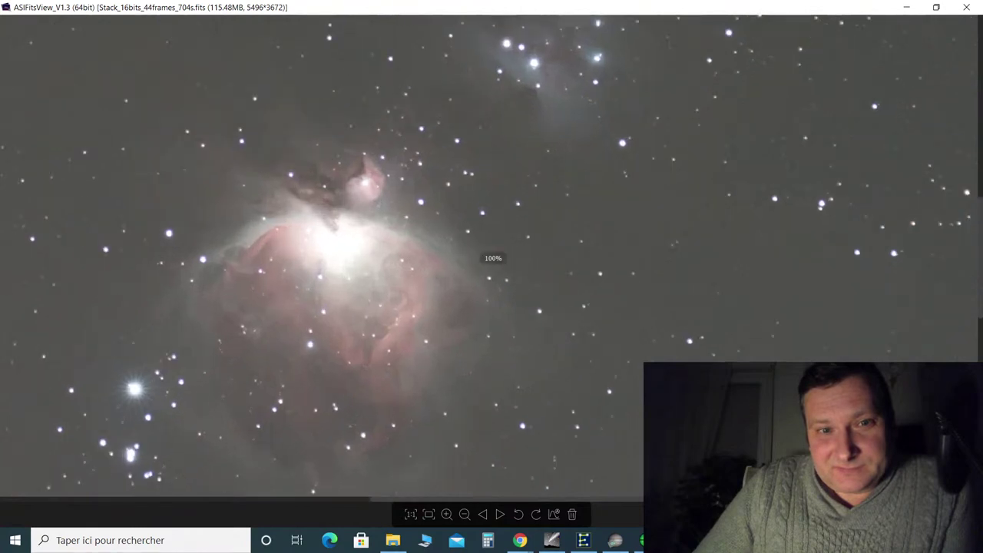
click(553, 513)
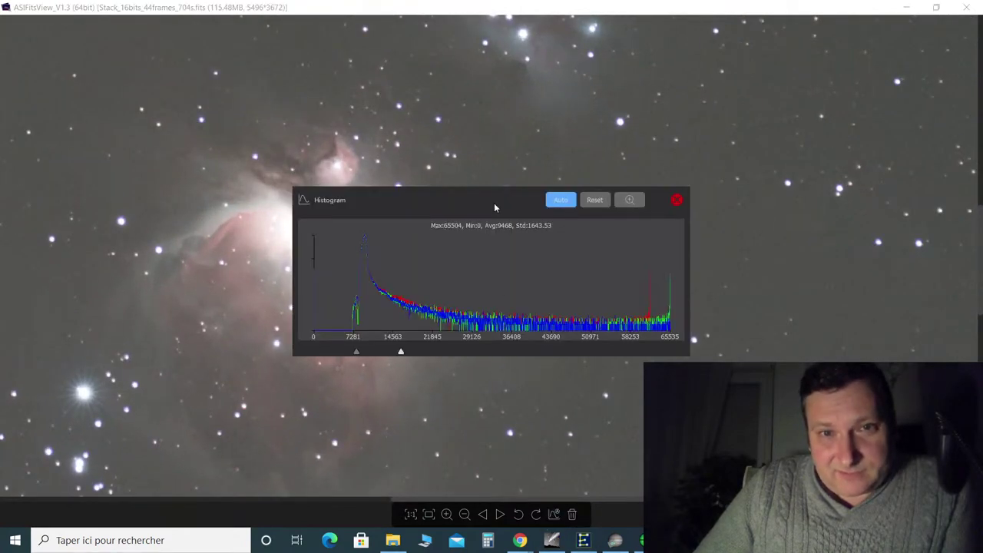
drag(494, 203, 753, 291)
drag(669, 105, 594, 230)
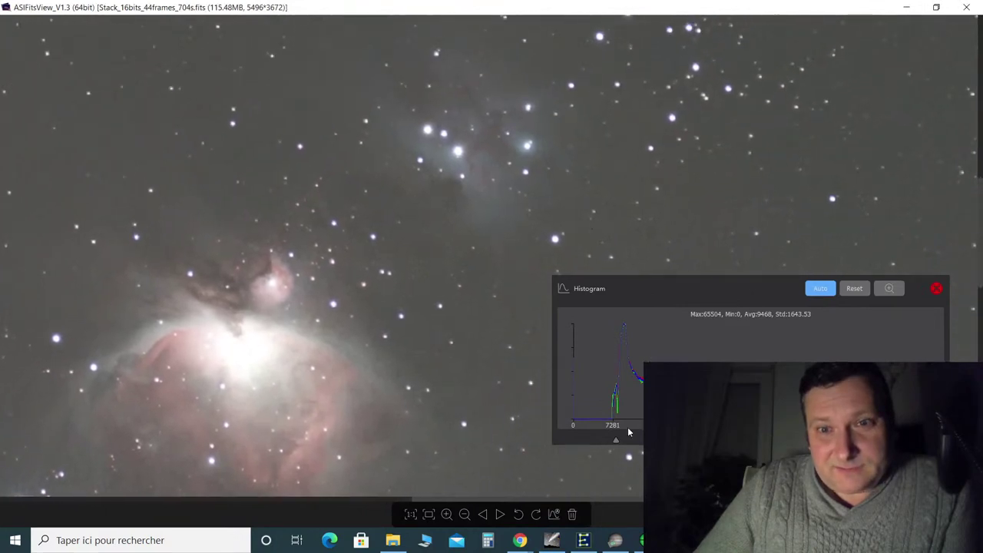
drag(619, 442, 623, 442)
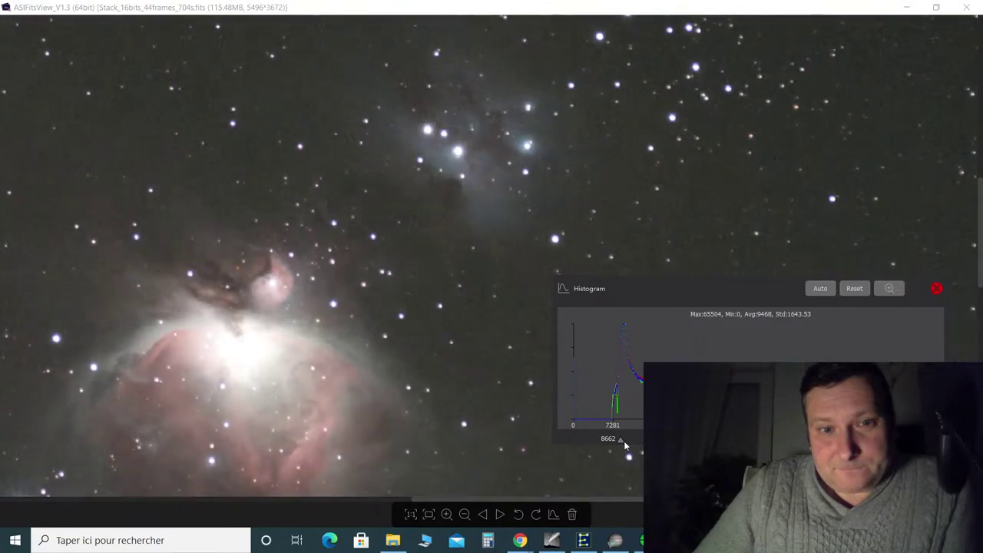
drag(623, 441, 624, 443)
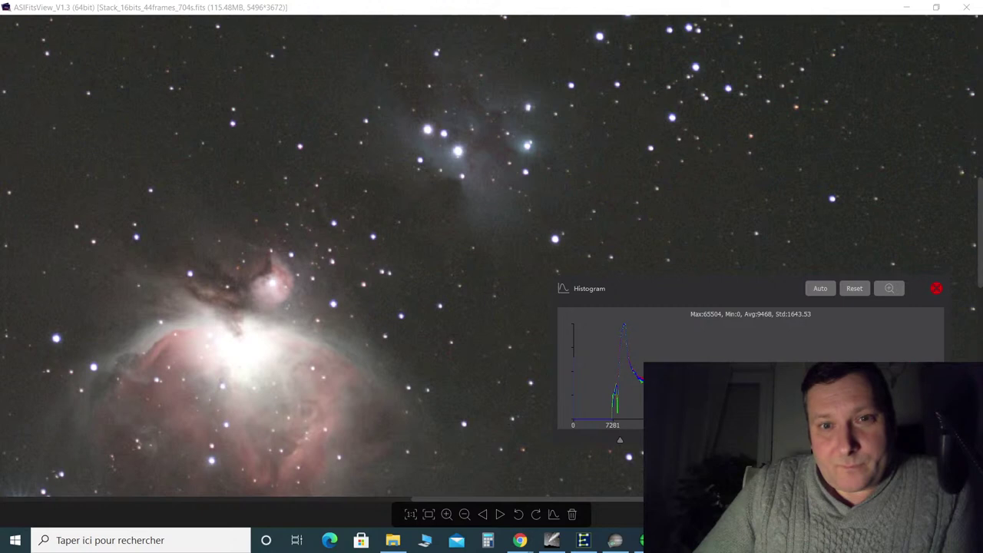
click(936, 288)
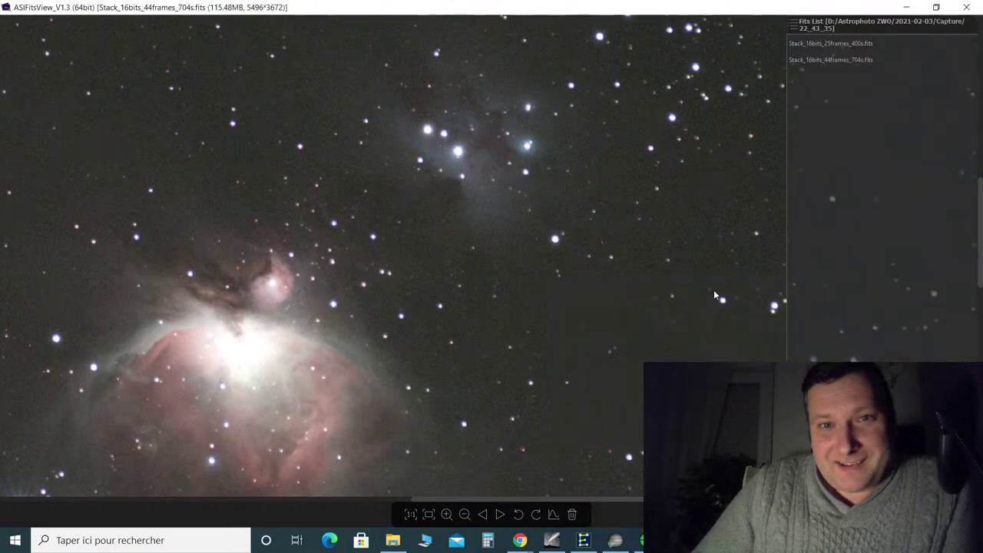
Examine the M 42 nebula and its surroundings in the stretched 44-frame stack at 70% zoom
scroll(614, 314, down, 1)
scroll(614, 317, up, 2)
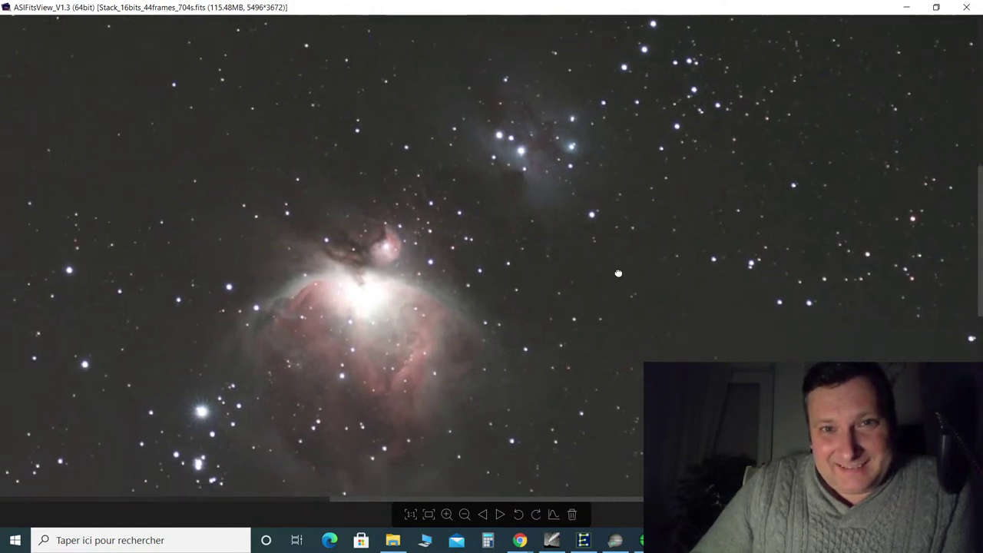
scroll(616, 309, up, 1)
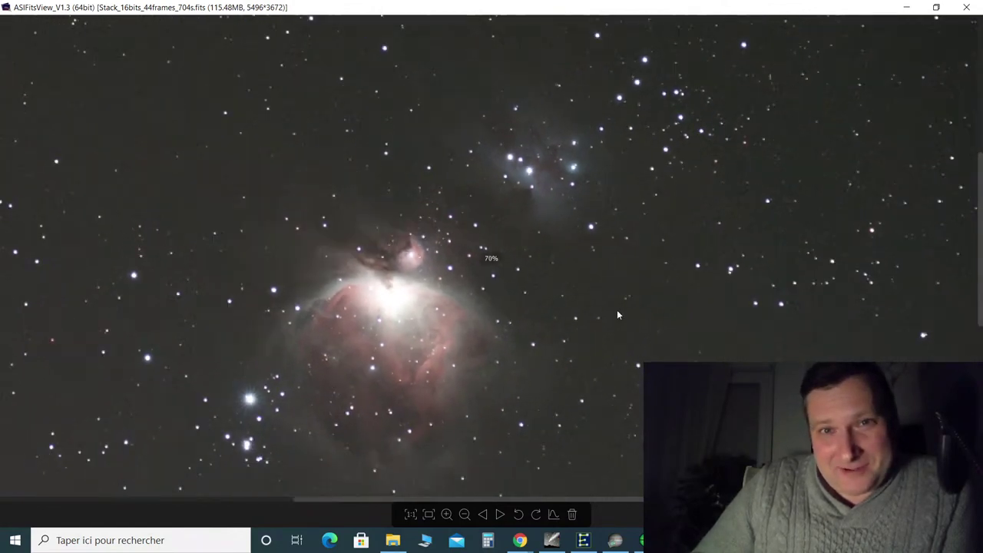
drag(608, 314, 626, 263)
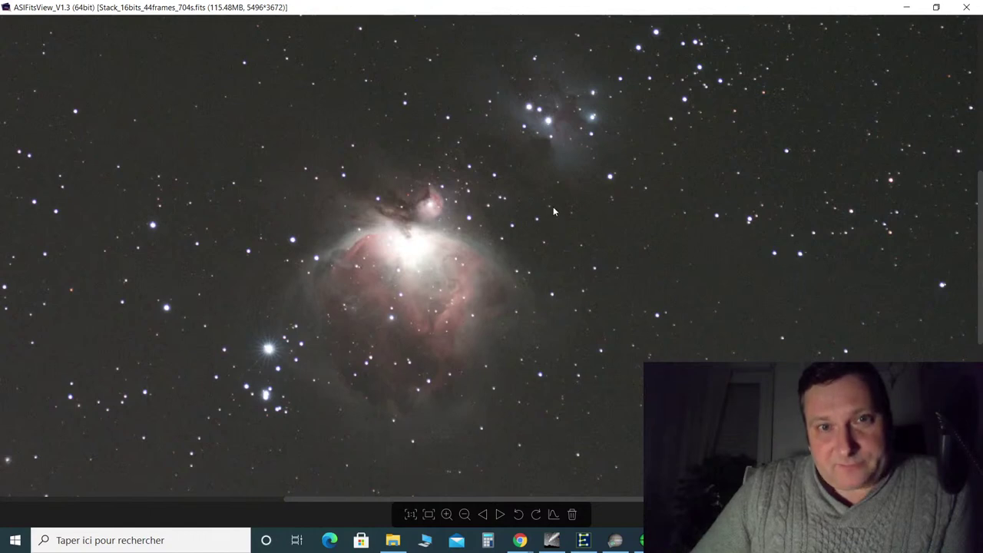
Switch to the Cartes du Ciel chart and bring up the YouTube live chat window over it
click(554, 542)
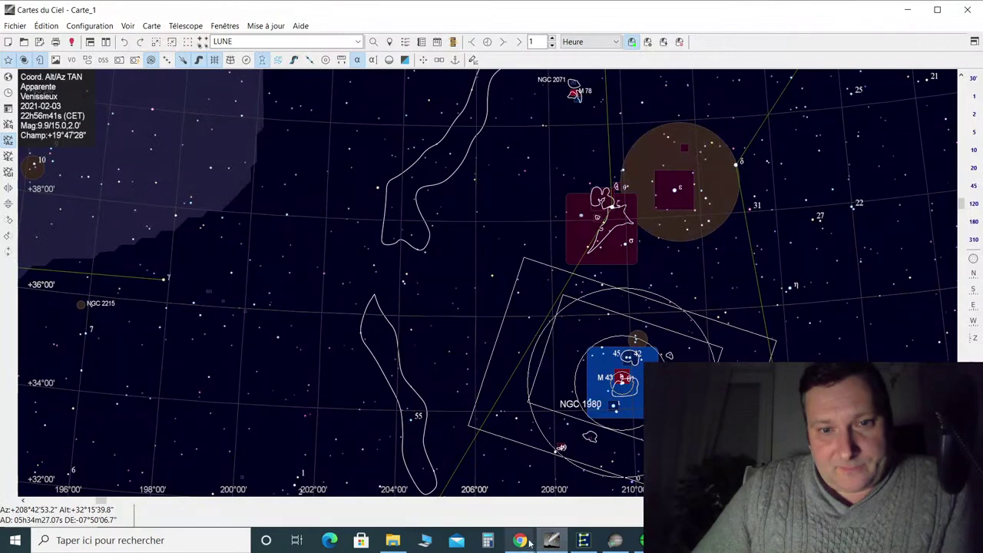
click(522, 542)
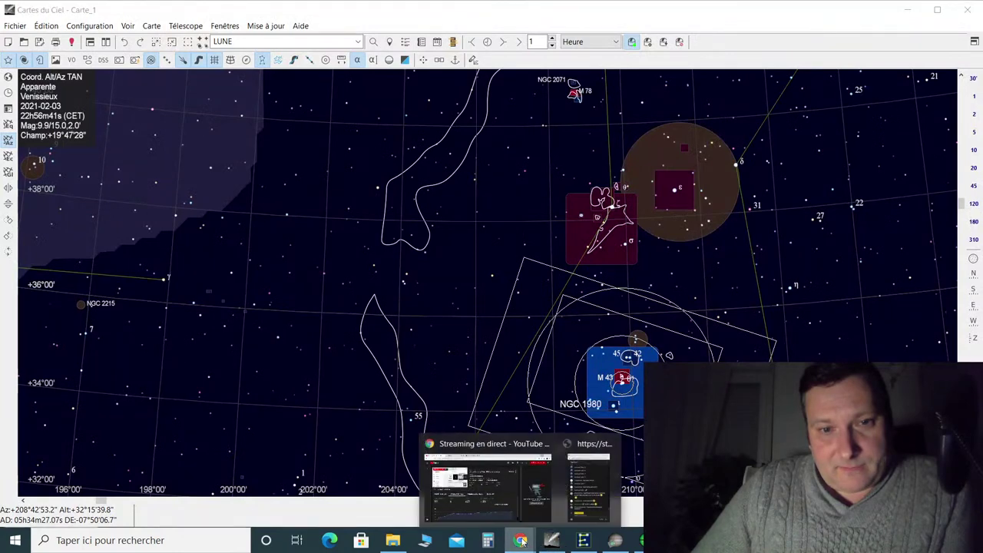
click(581, 513)
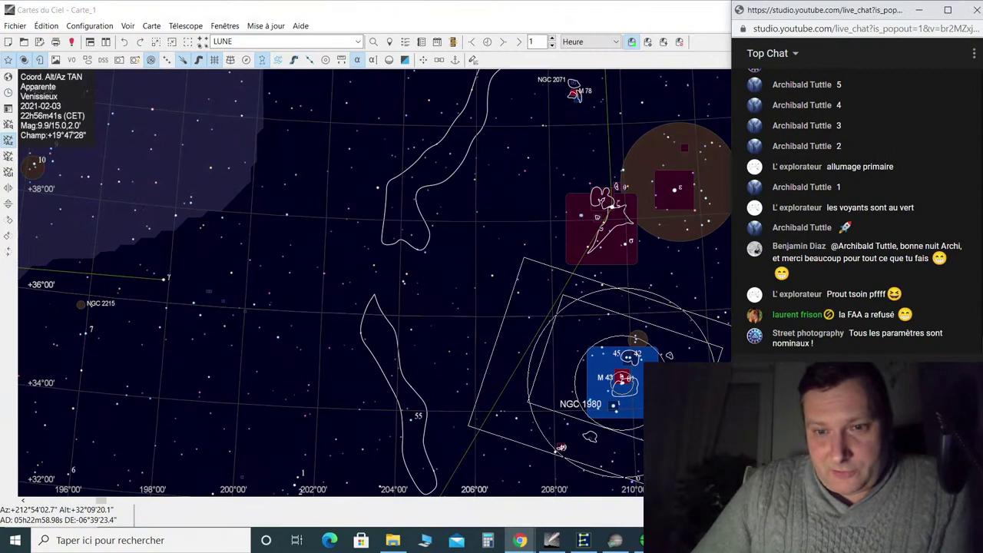
Switch to SharpCap and examine the M 42 live stack and its surroundings at 66% zoom in an enlarged image area
click(614, 509)
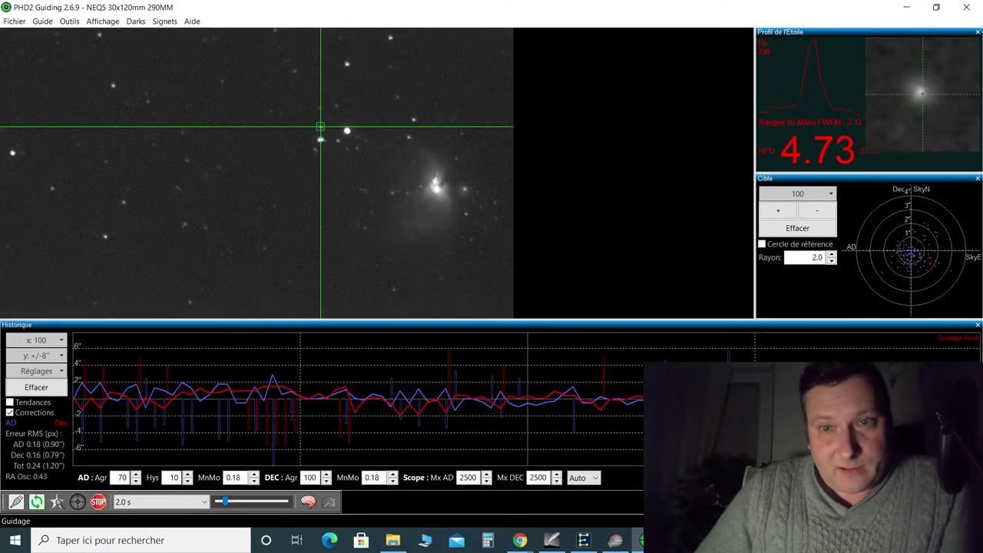
mouse_move(551, 540)
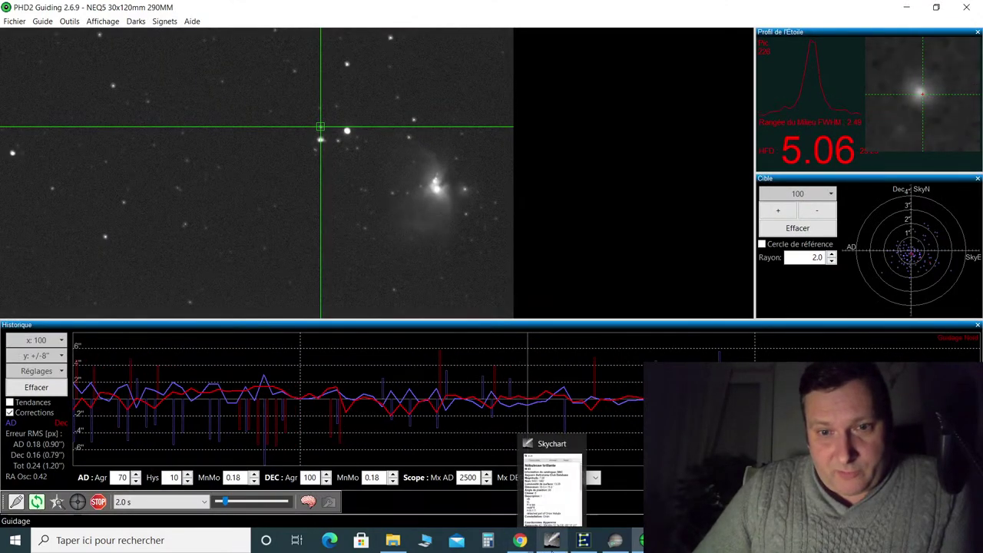
click(614, 540)
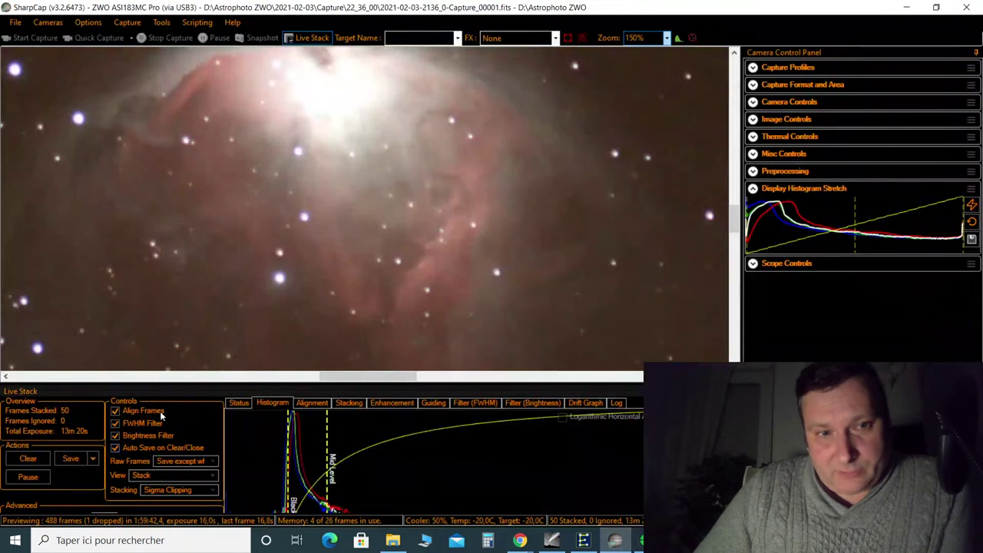
scroll(397, 241, down, 2)
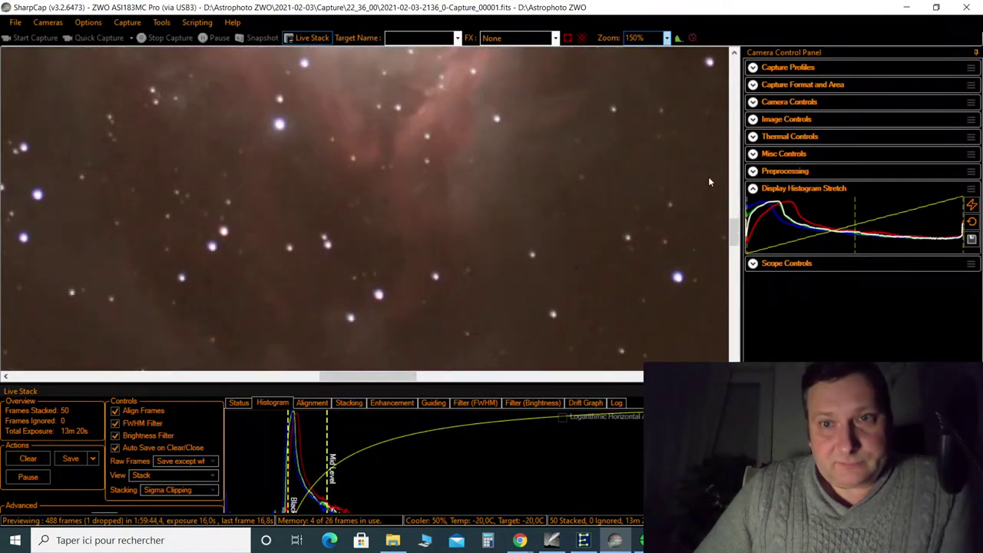
click(667, 38)
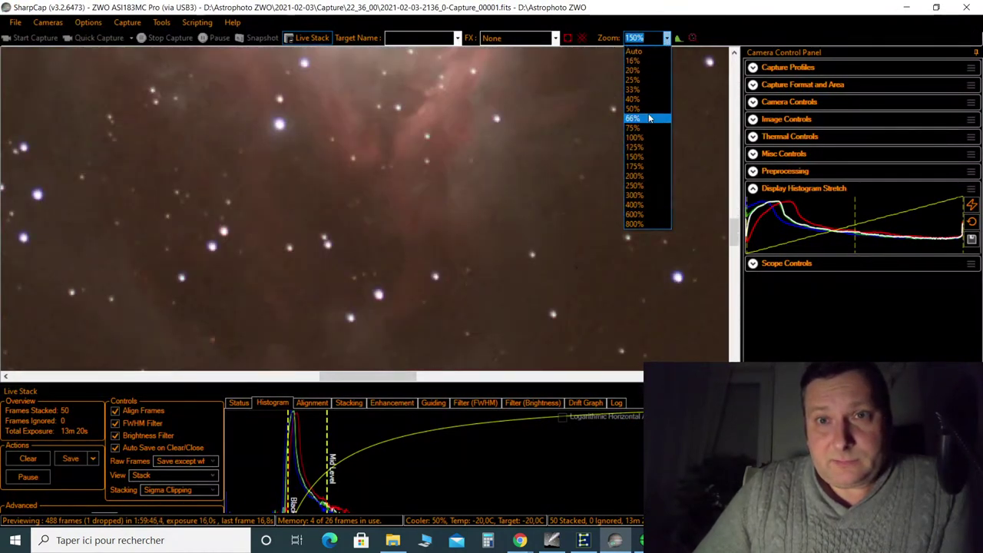
click(648, 118)
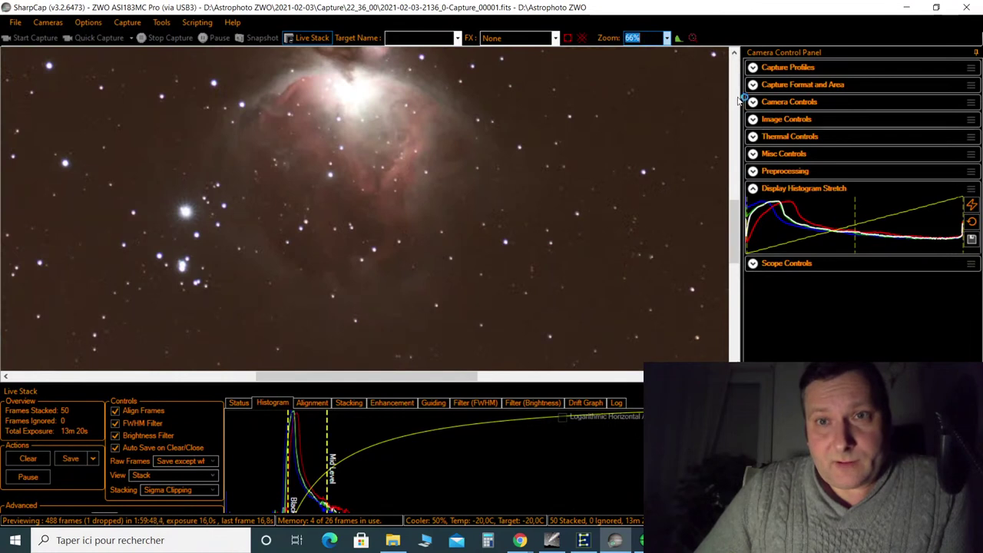
drag(527, 384, 526, 443)
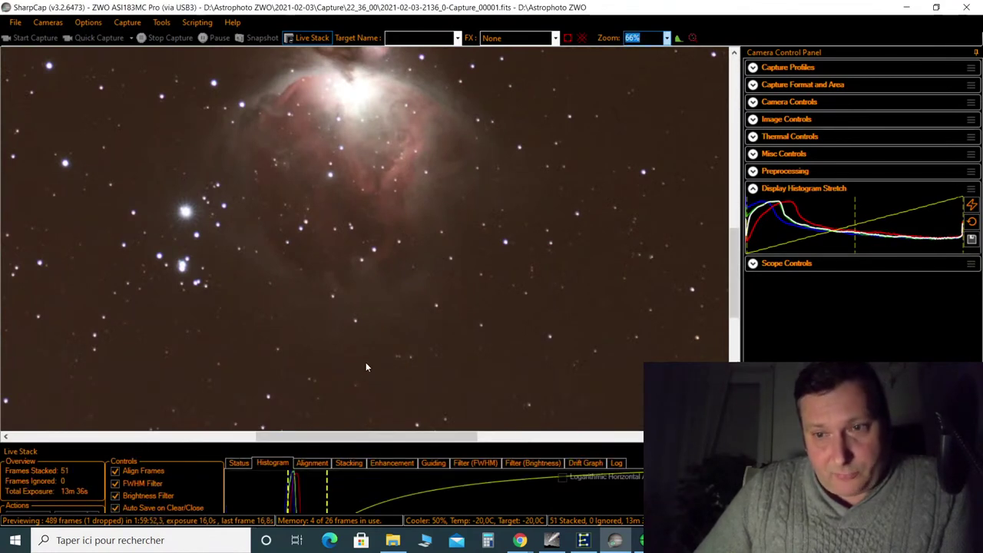
scroll(382, 262, down, 1)
scroll(382, 262, up, 3)
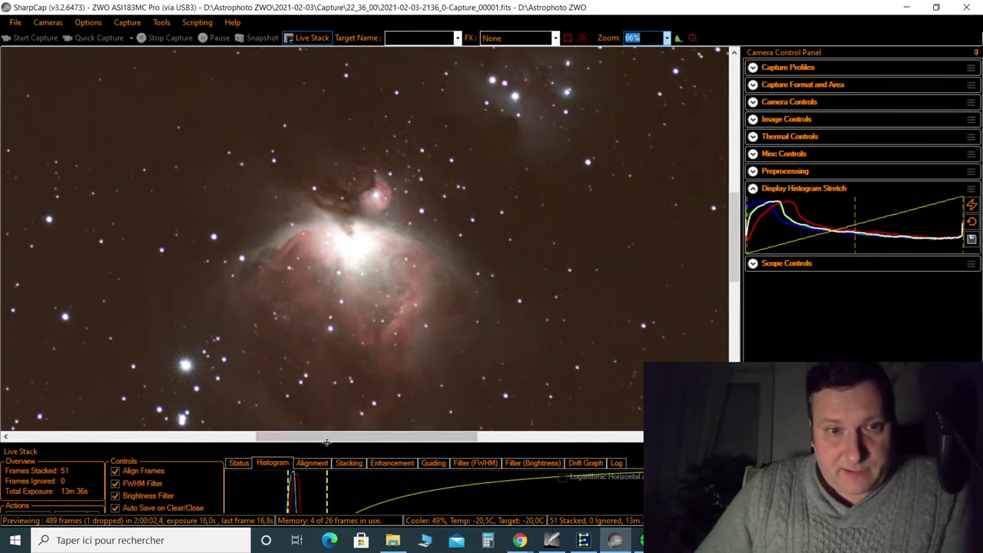
Restore the full Live Stack controls and save the 52-frame M 42 stack as both a 16-bit and a raw 32-bit file
drag(326, 443, 323, 358)
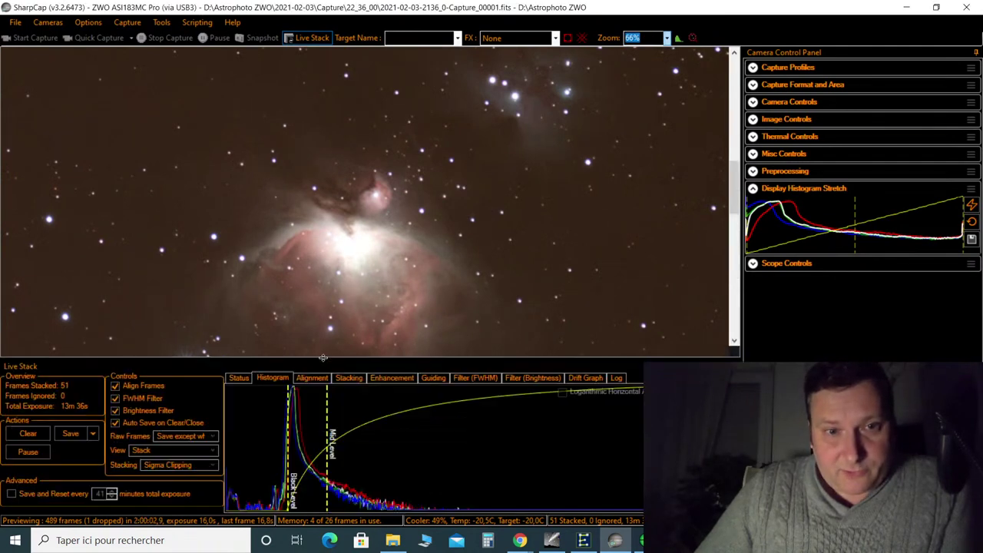
click(86, 434)
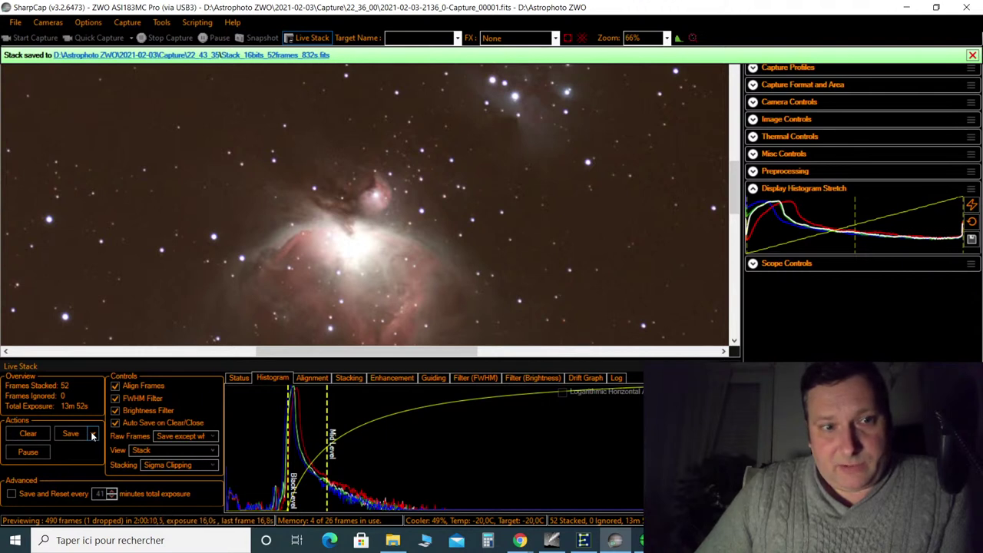
click(93, 434)
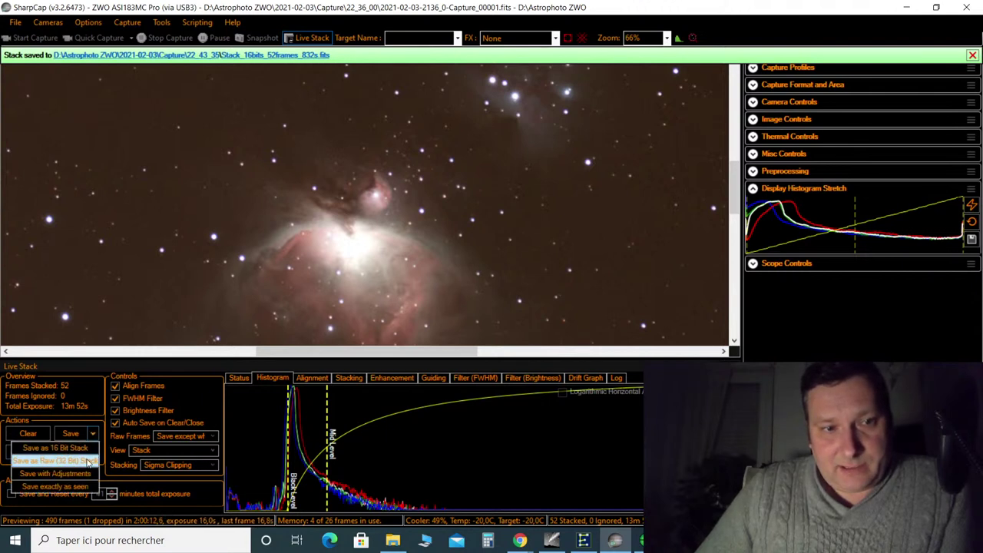
click(87, 460)
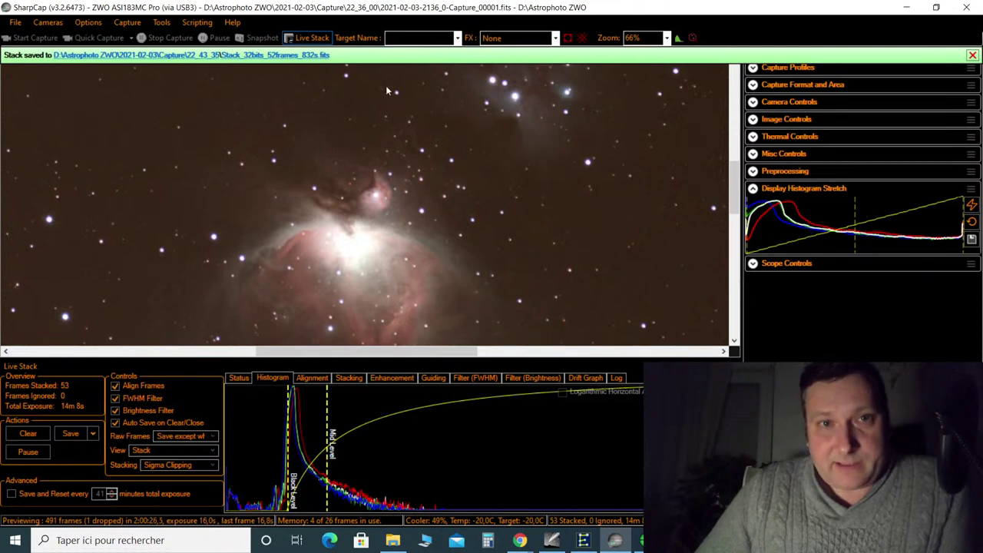
Turn off Live Stack in SharpCap, and switch to PHD2 to stop the autoguiding
click(319, 40)
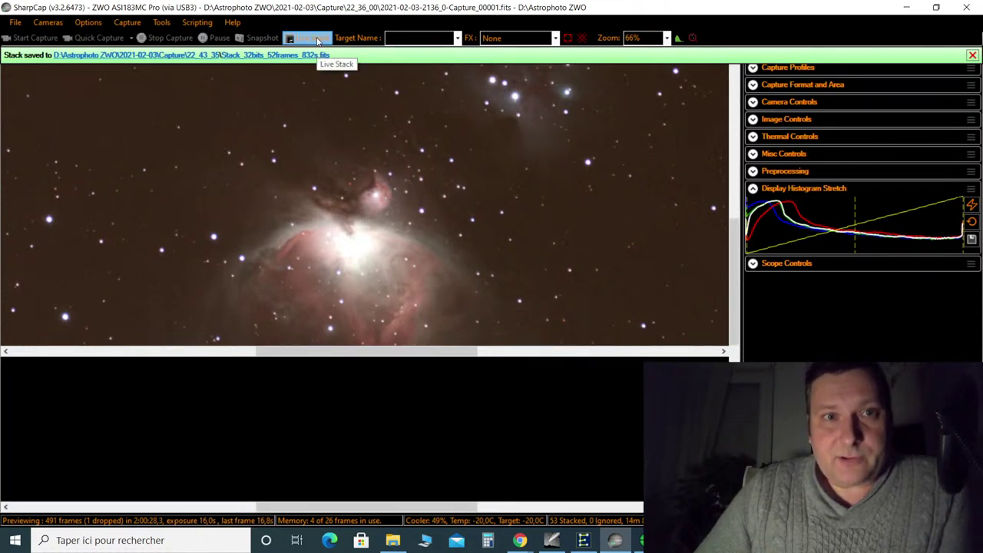
click(641, 540)
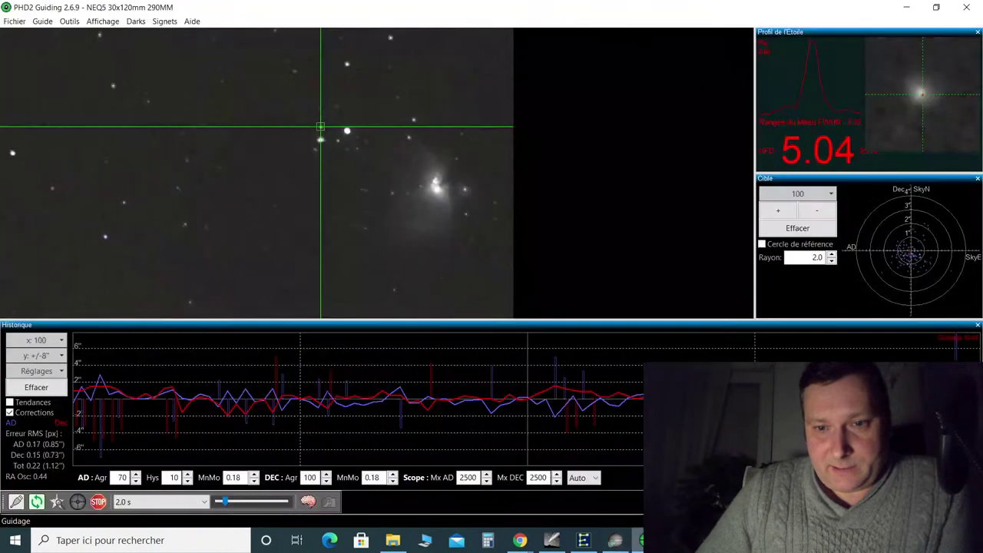
click(98, 503)
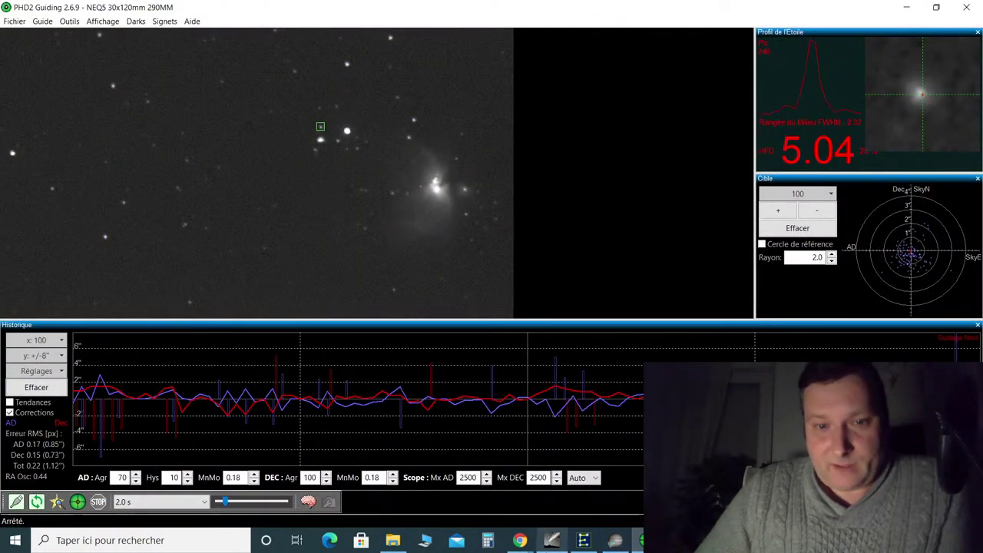
Switch to Cartes du Ciel, select the nebula NGC 2246 in Licorne on a wider chart, and slew the telescope to it
click(551, 541)
scroll(488, 283, down, 5)
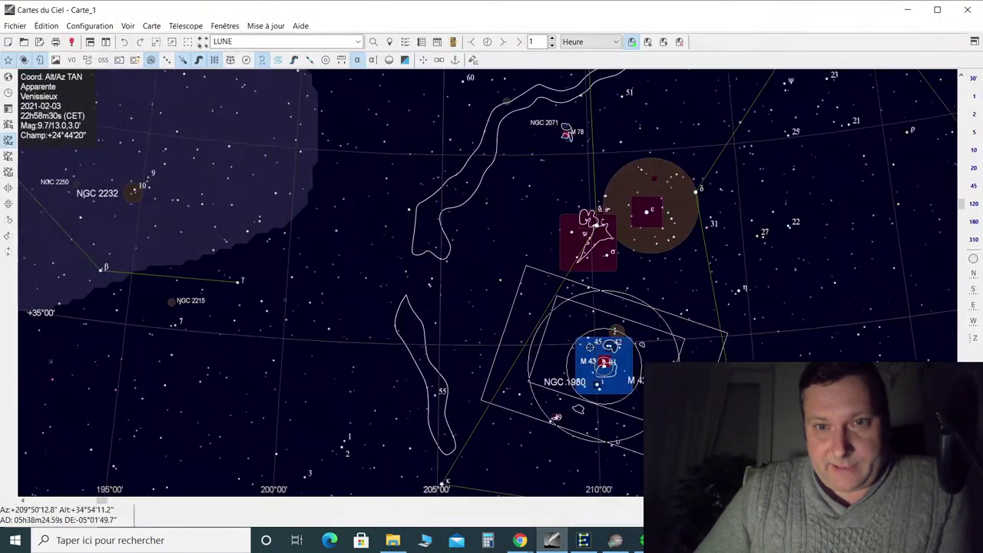
key(Left)
key(Up)
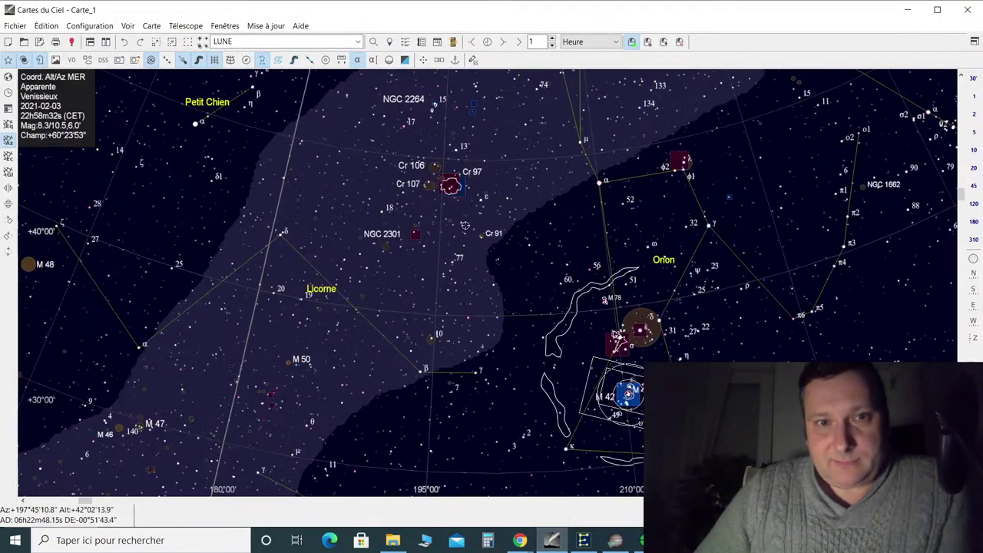
click(450, 188)
right_click(450, 189)
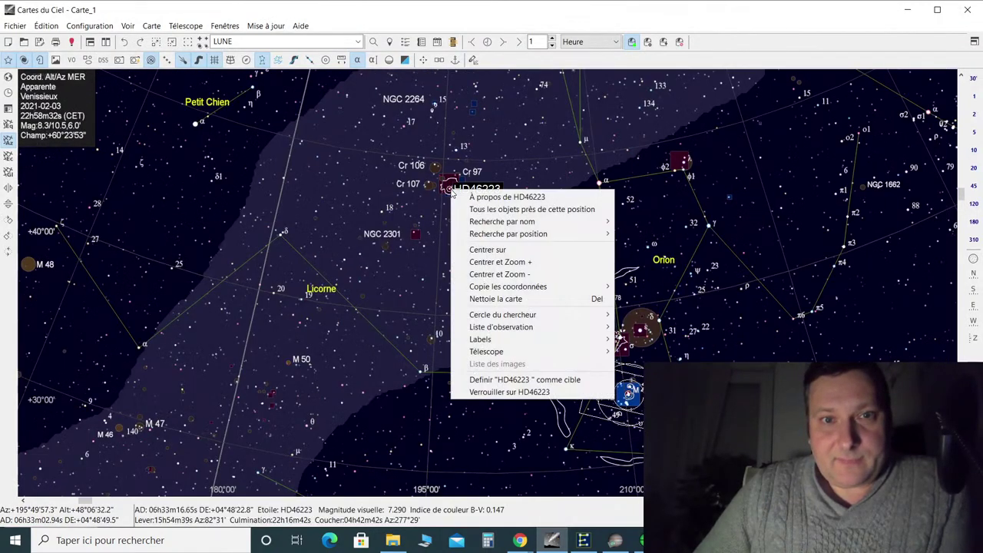
click(448, 186)
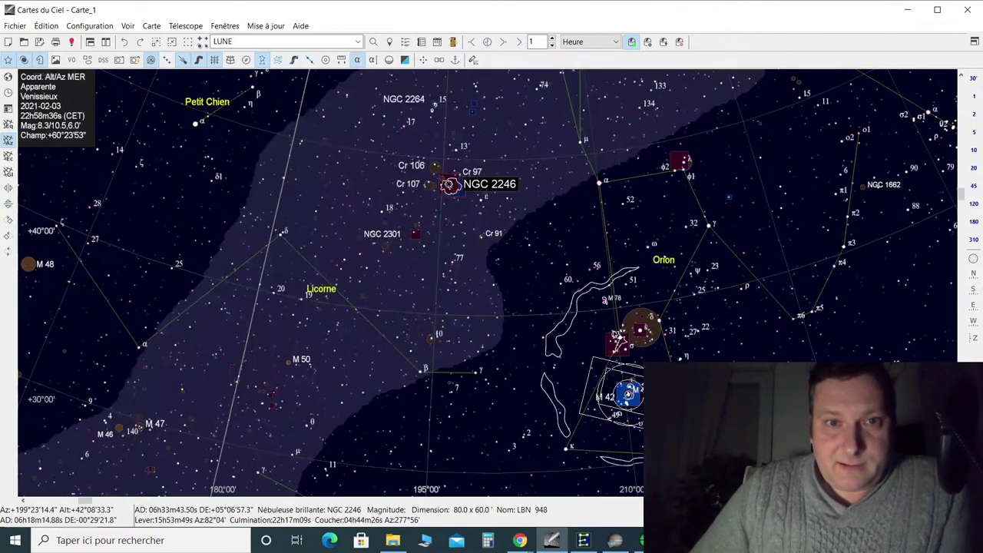
right_click(448, 185)
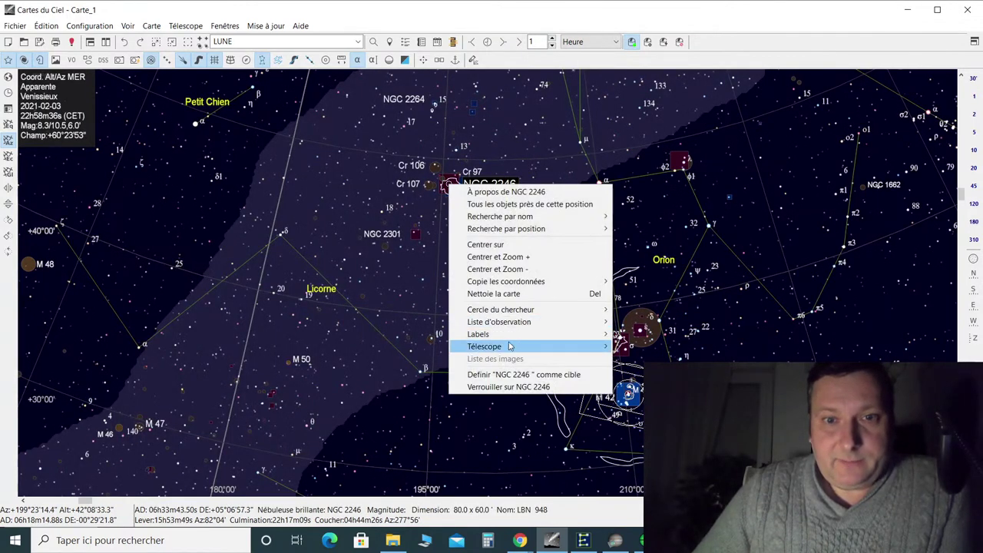
mouse_move(509, 346)
click(654, 347)
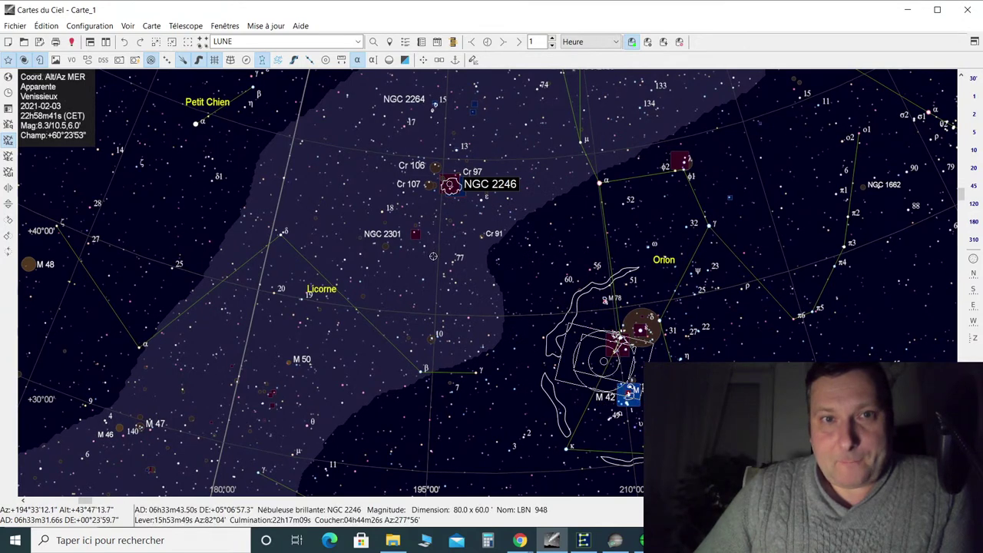
scroll(437, 246, down, 1)
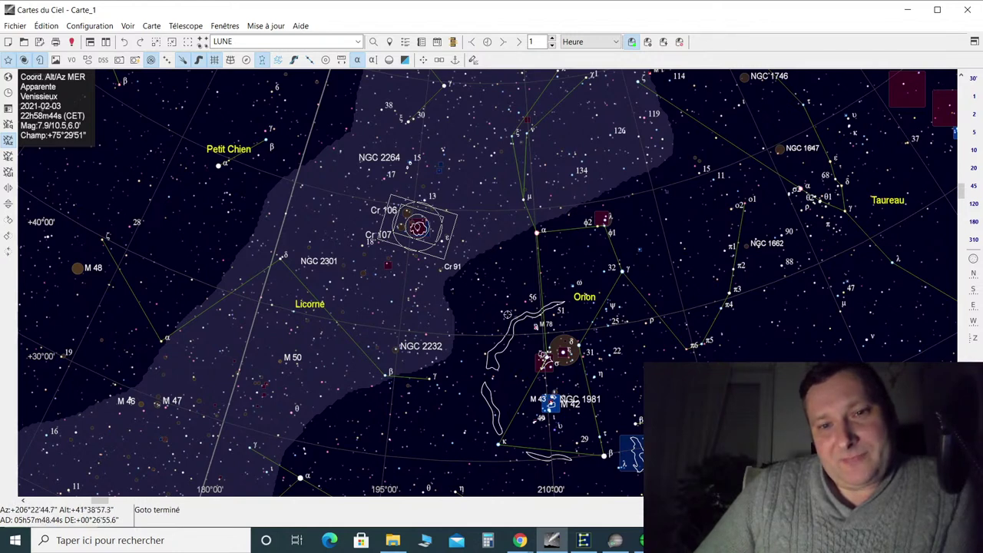
Bring up the YouTube live chat to read the new messages, and return to the PHD2 window
mouse_move(519, 540)
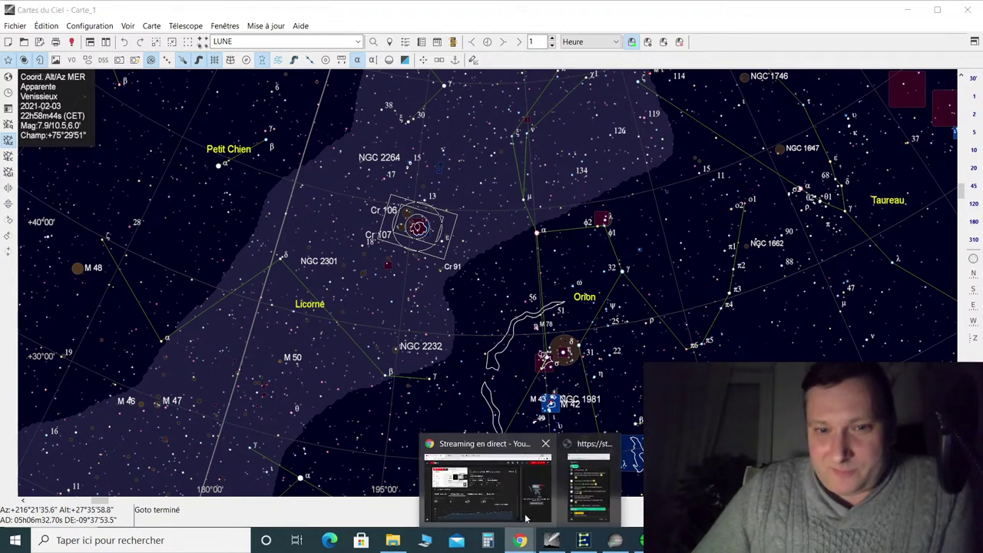
click(593, 469)
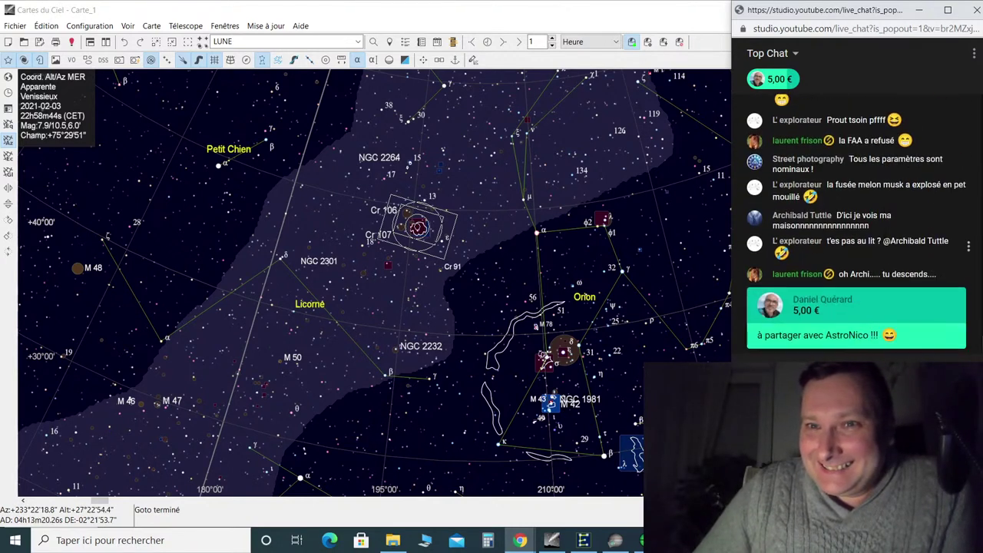
click(523, 283)
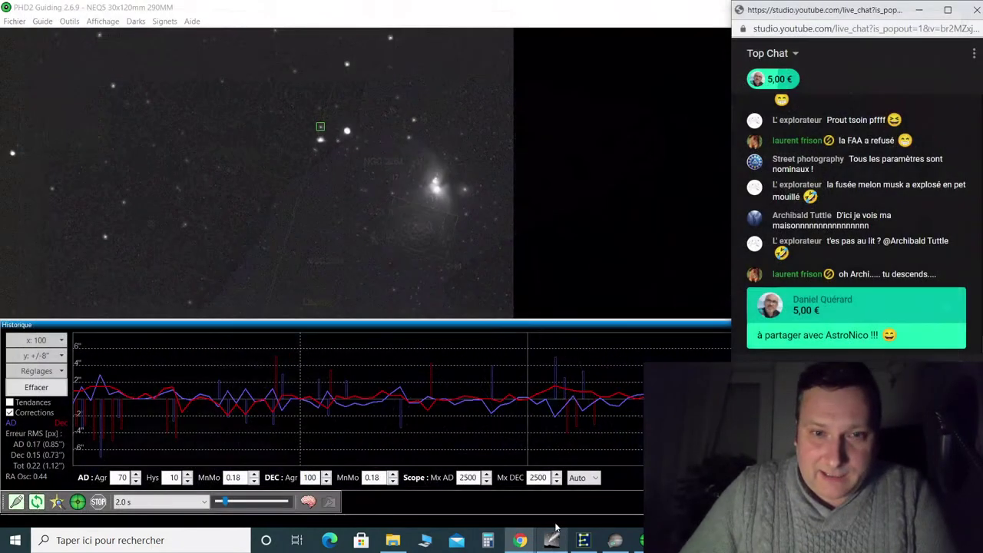
click(553, 541)
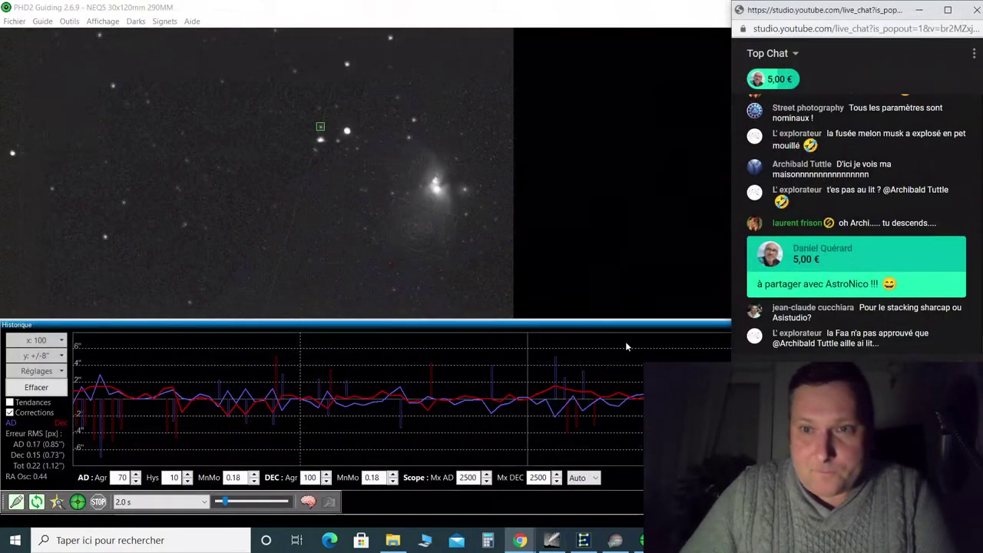
click(708, 103)
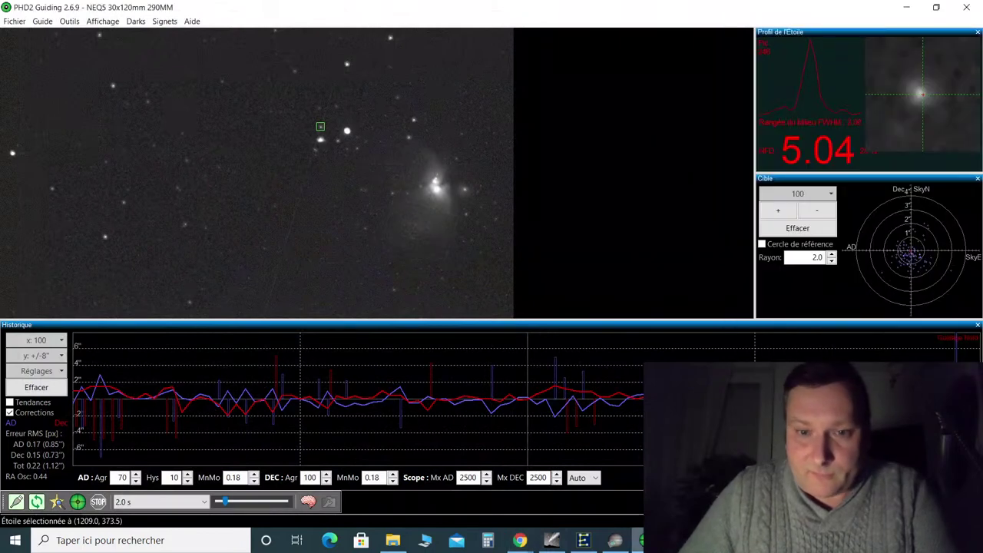
Switch to SharpCap, reopen Live Stack, and clear the paused M 42 stack to start stacking the new target
click(615, 540)
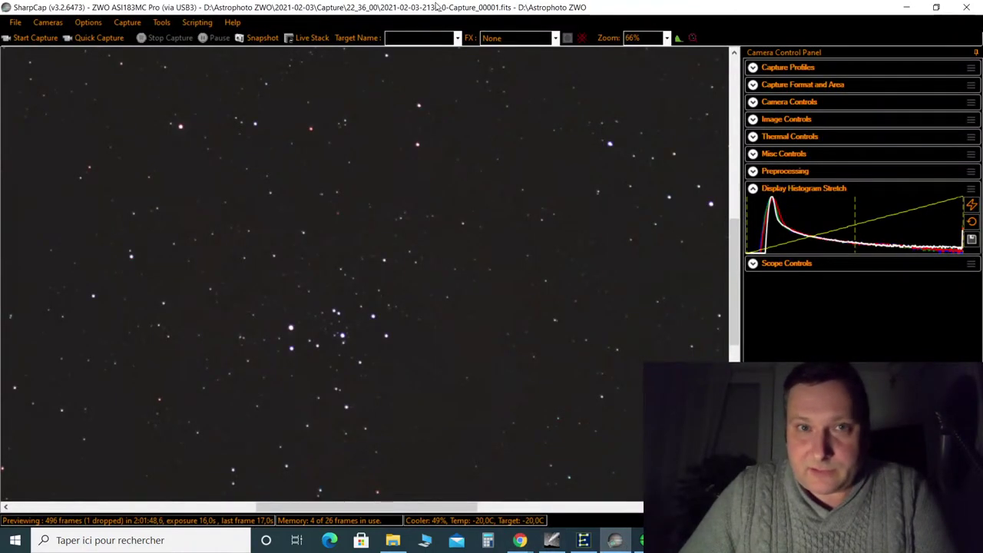
click(312, 40)
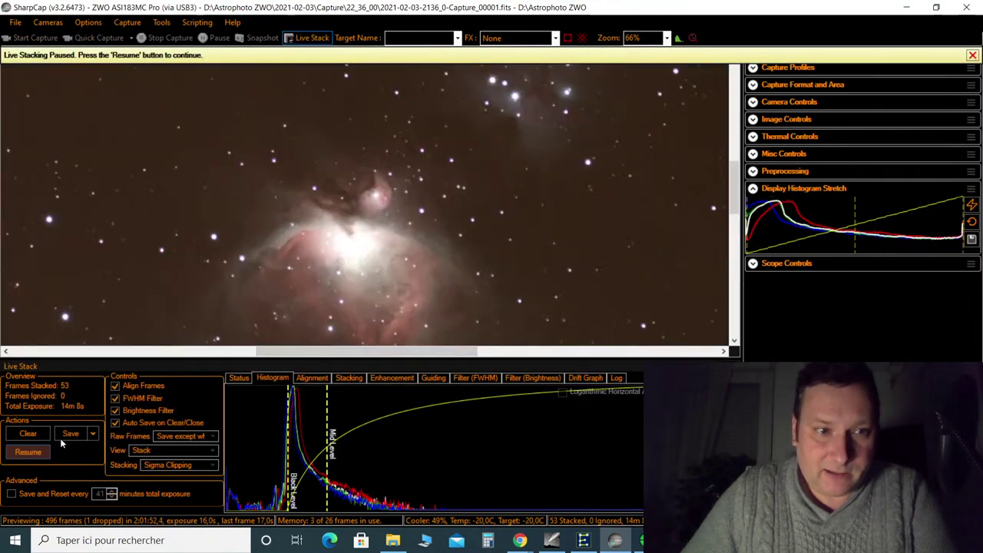
click(25, 434)
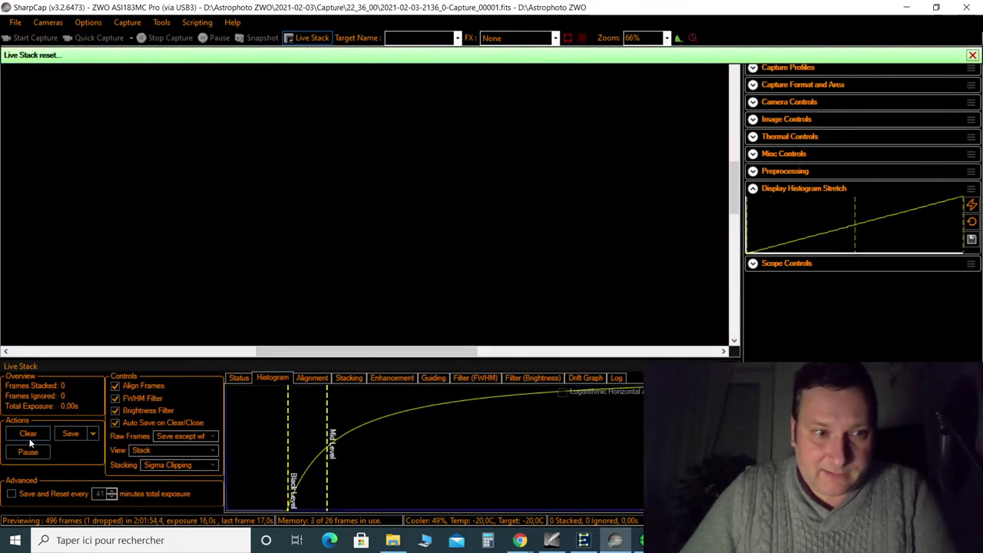
View the new stack at Auto zoom, and inspect the star cluster at 100% zoom
click(651, 38)
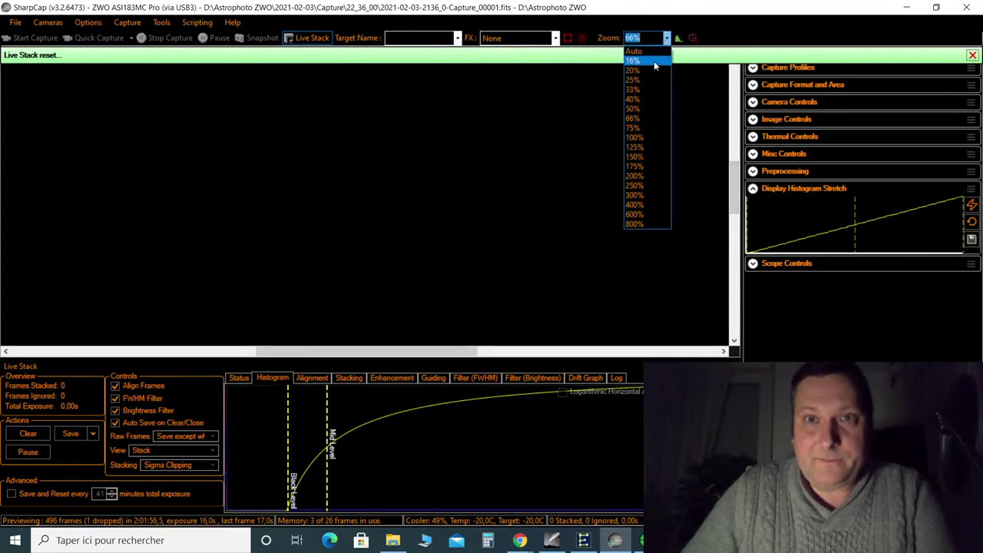
click(649, 53)
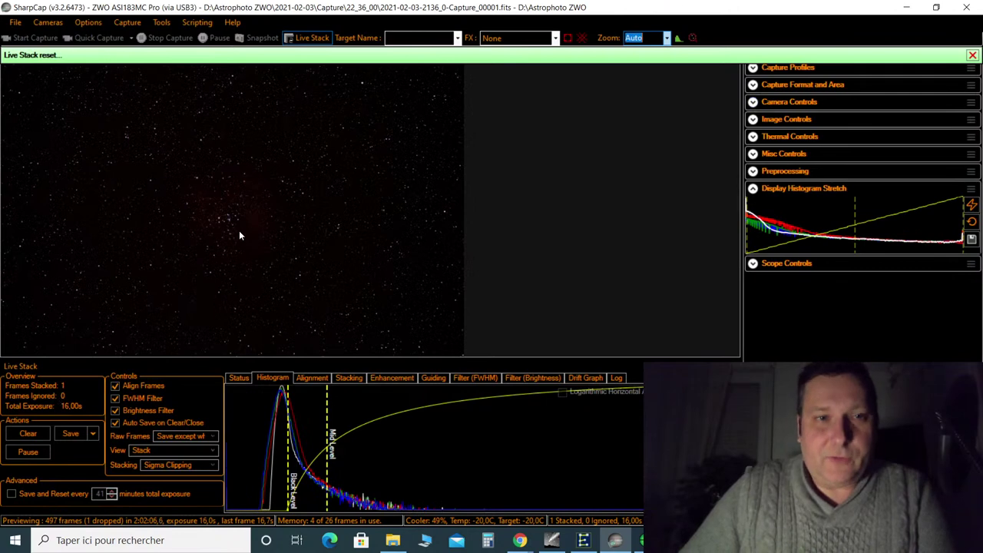
click(667, 39)
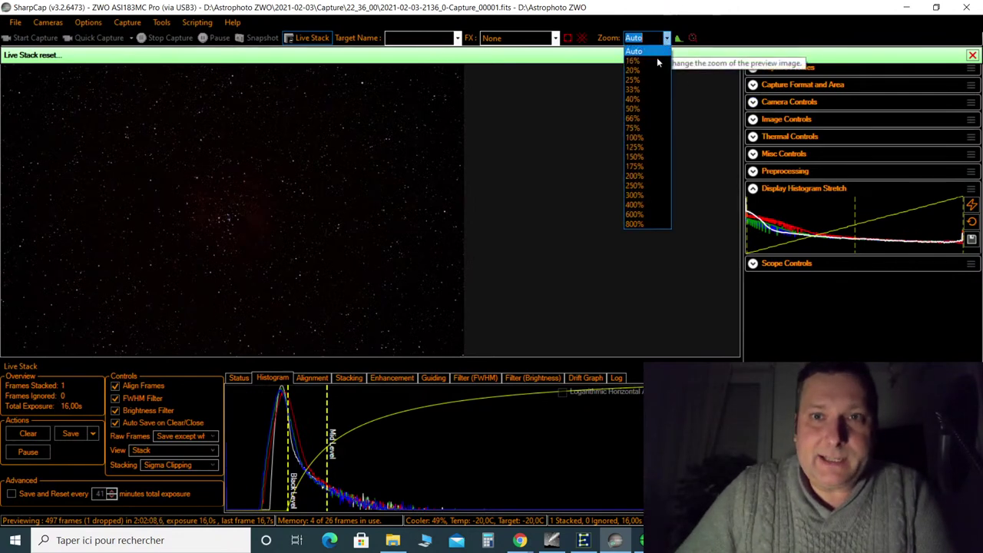
click(644, 136)
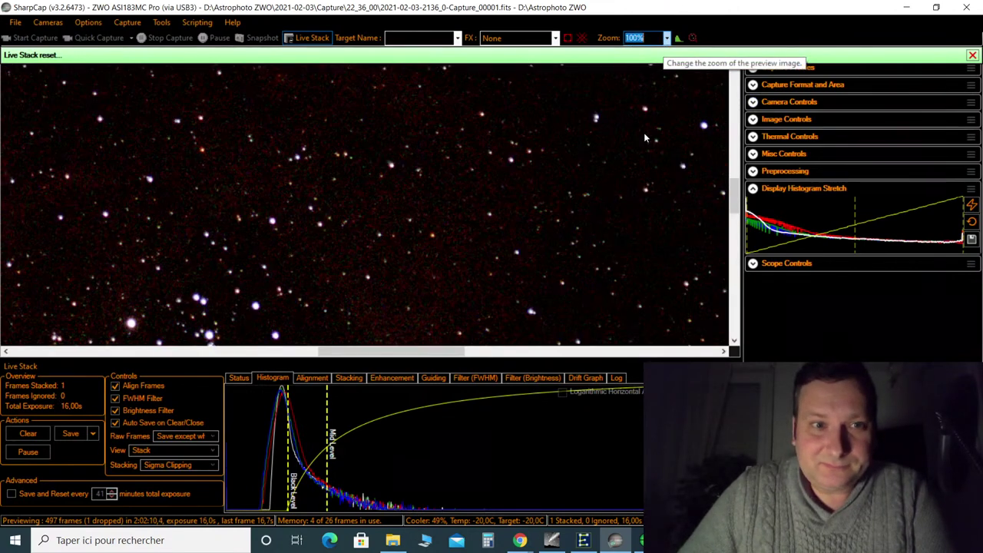
drag(735, 188, 735, 208)
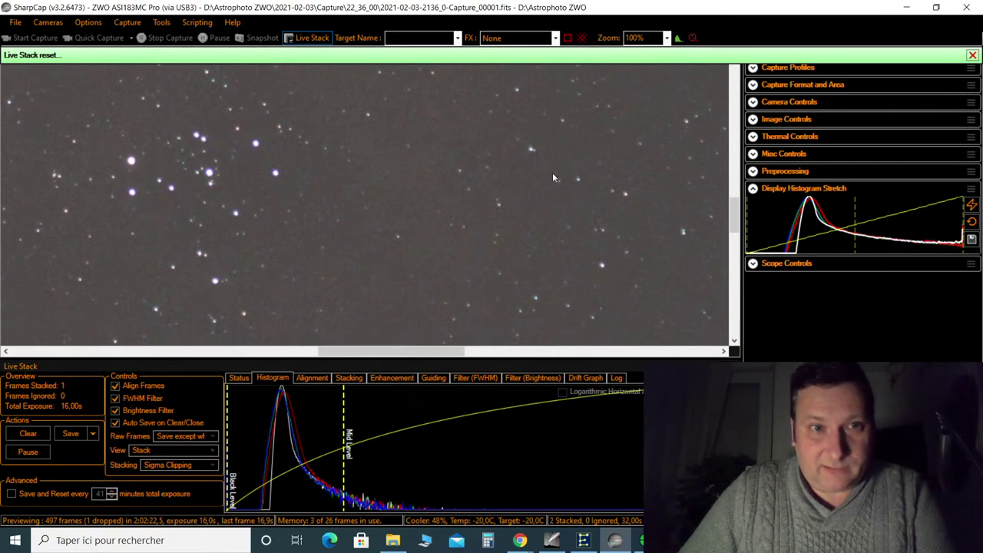
View the live stack at 40% zoom, and set the camera exposure to 150 s
click(653, 37)
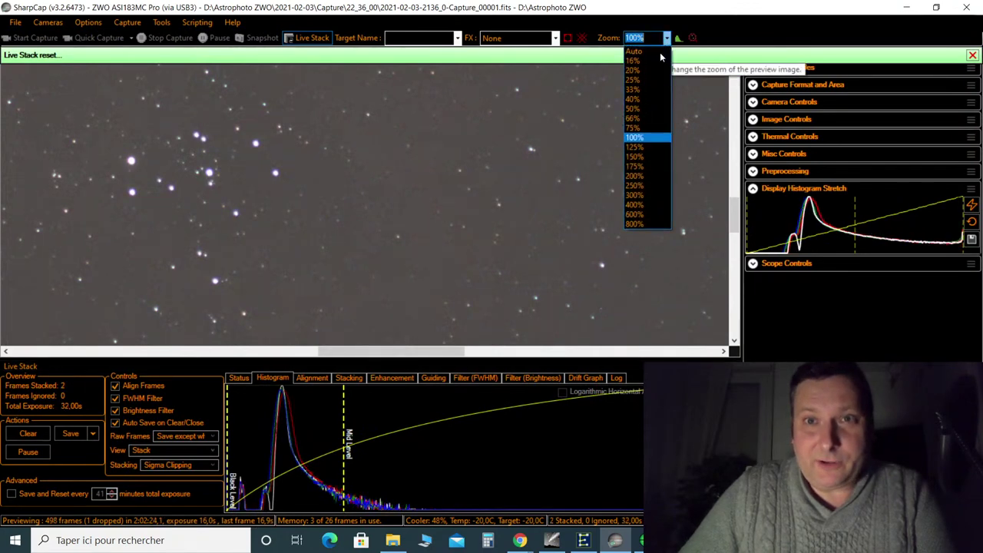
click(647, 99)
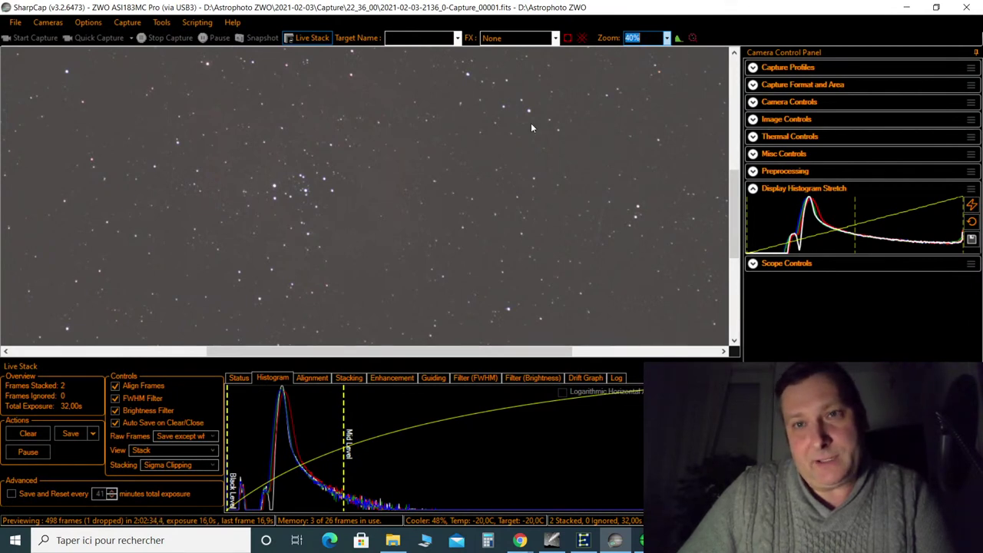
click(760, 101)
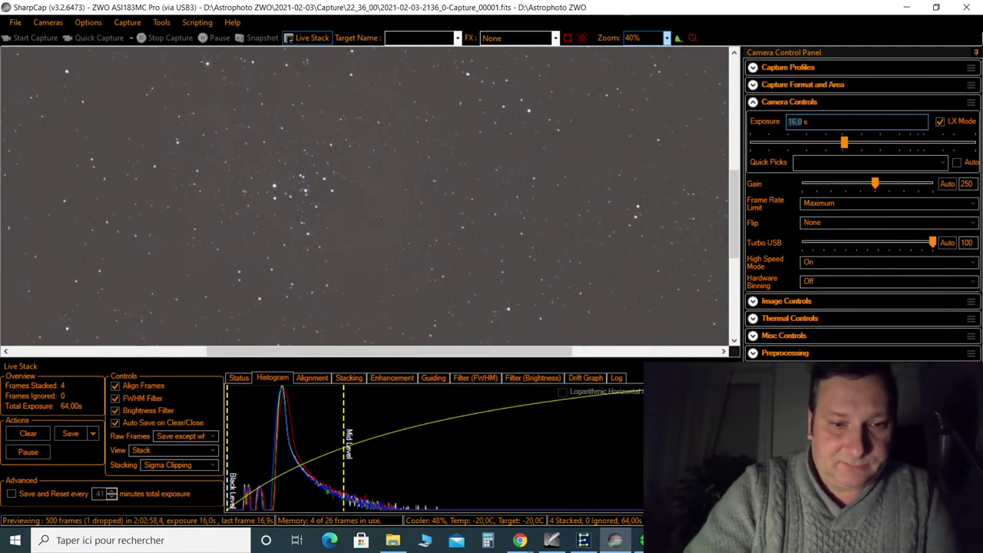
text(1)
text(2)
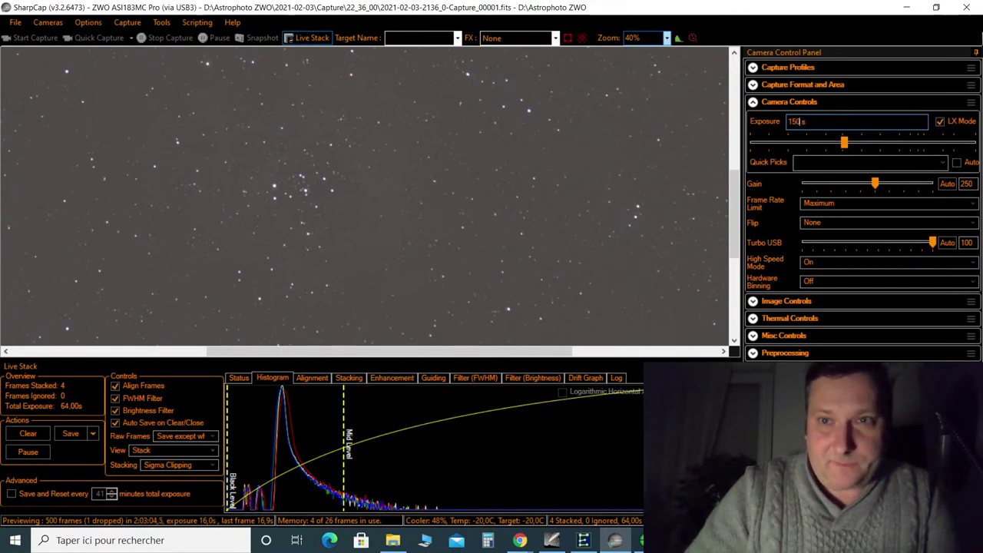
key(Return)
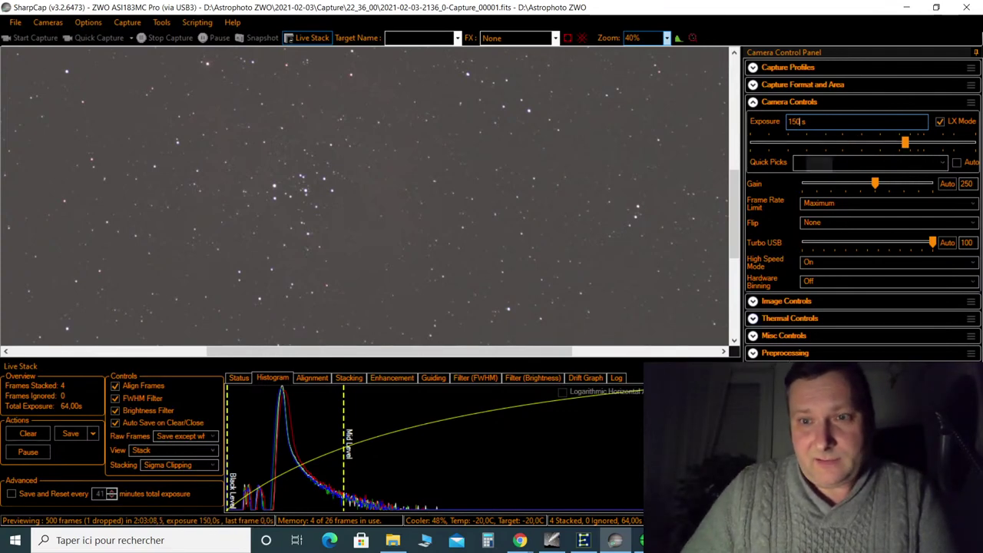
Switch to PHD2, clear the guiding history and target plots, and auto-select a guide star from fresh looping exposures
key(alt+Tab)
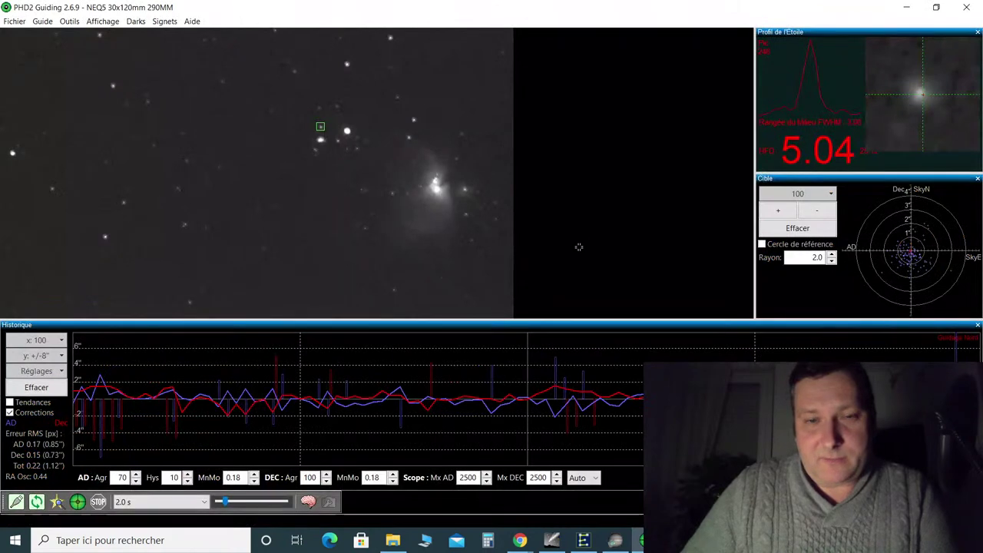
click(36, 387)
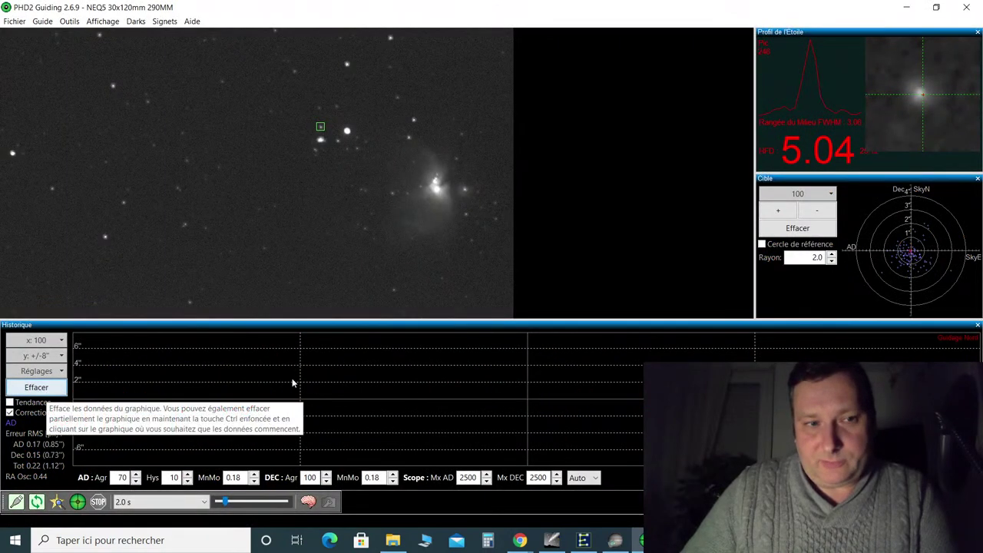
click(821, 229)
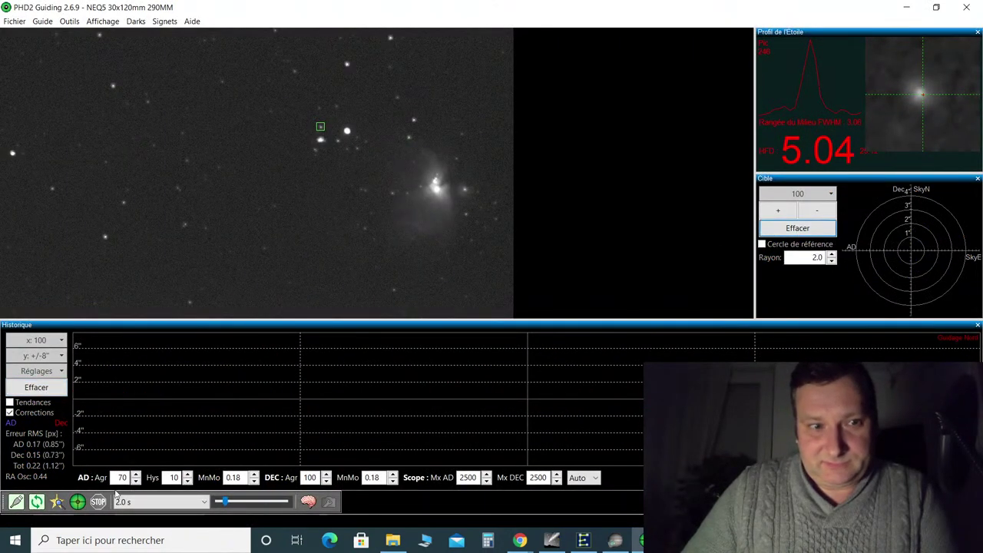
click(36, 502)
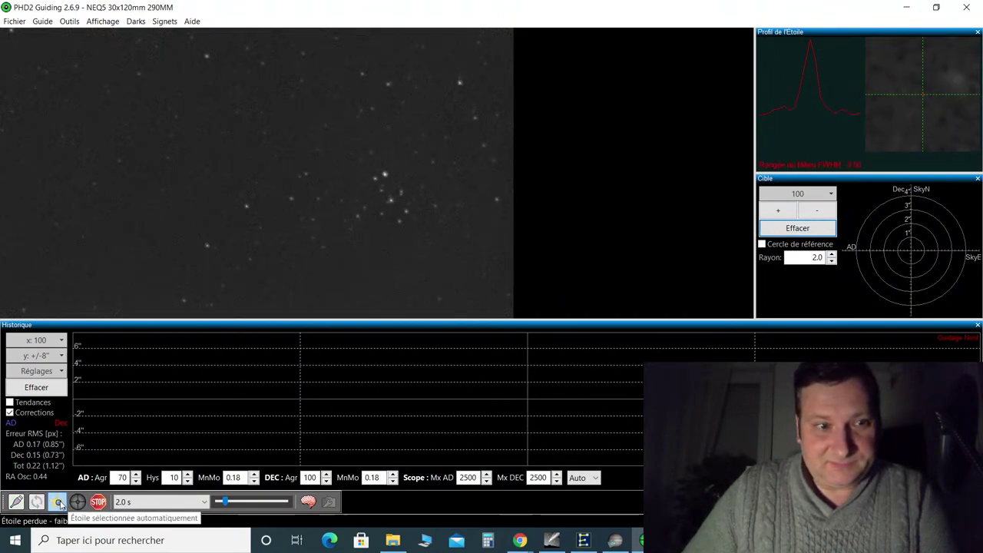
click(58, 502)
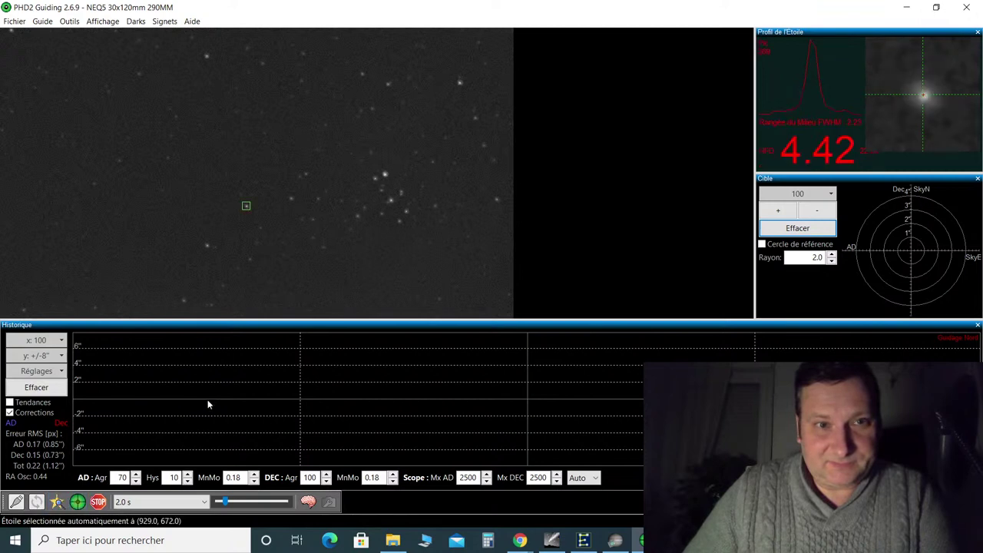
Start guiding on the selected star in PHD2 and clear the live stack in SharpCap
click(80, 504)
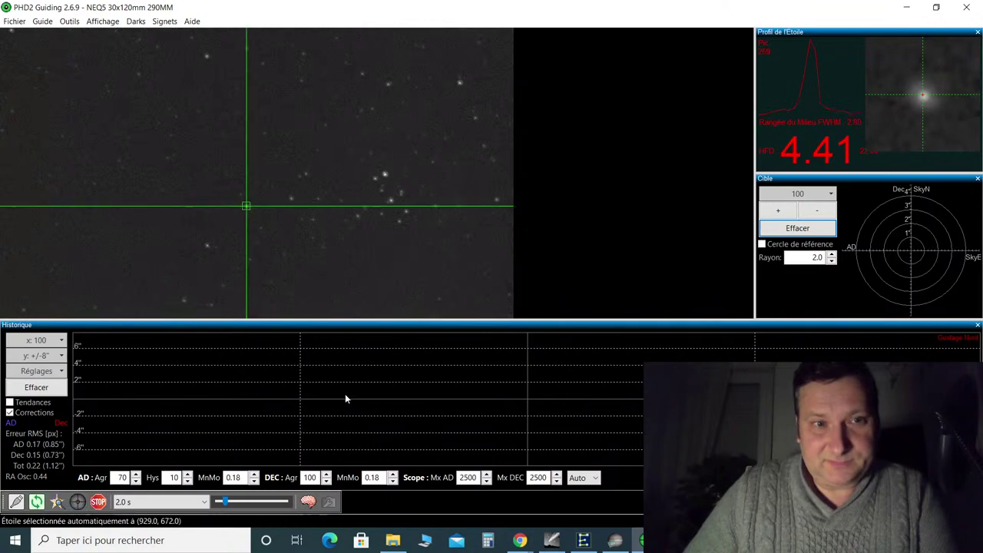
click(906, 11)
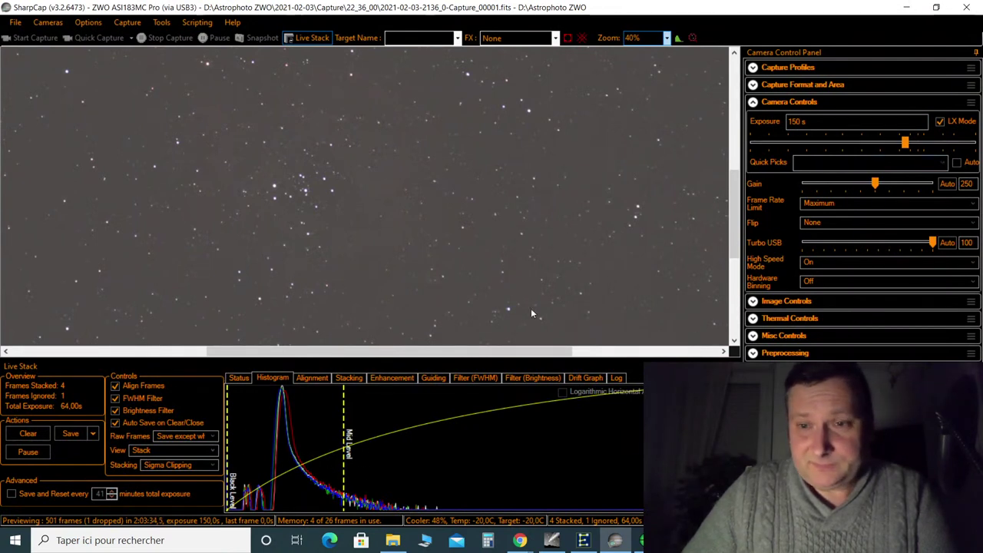
click(17, 438)
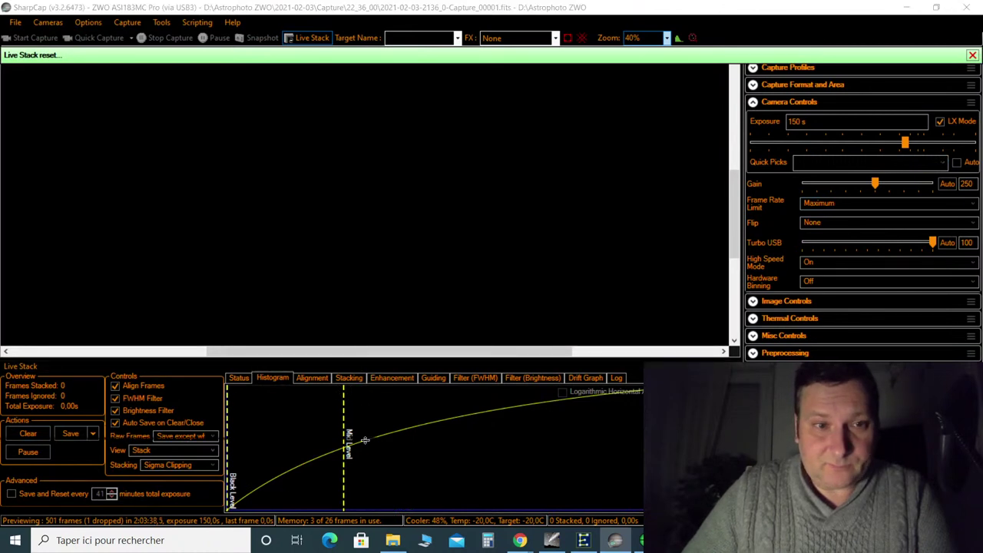
drag(367, 472, 367, 472)
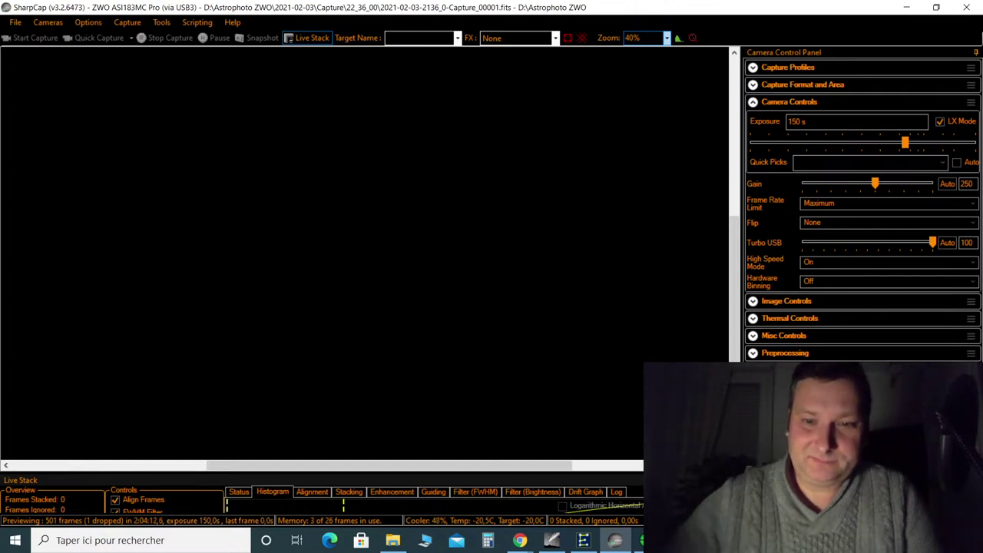
Bring up the YouTube live chat pop-out and check the guiding graph in PHD2
mouse_move(522, 543)
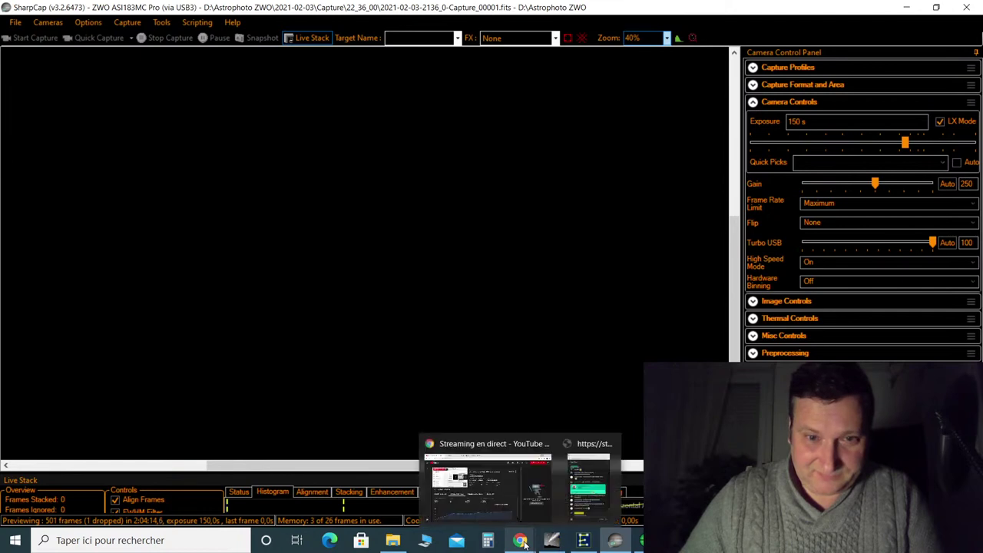
click(585, 487)
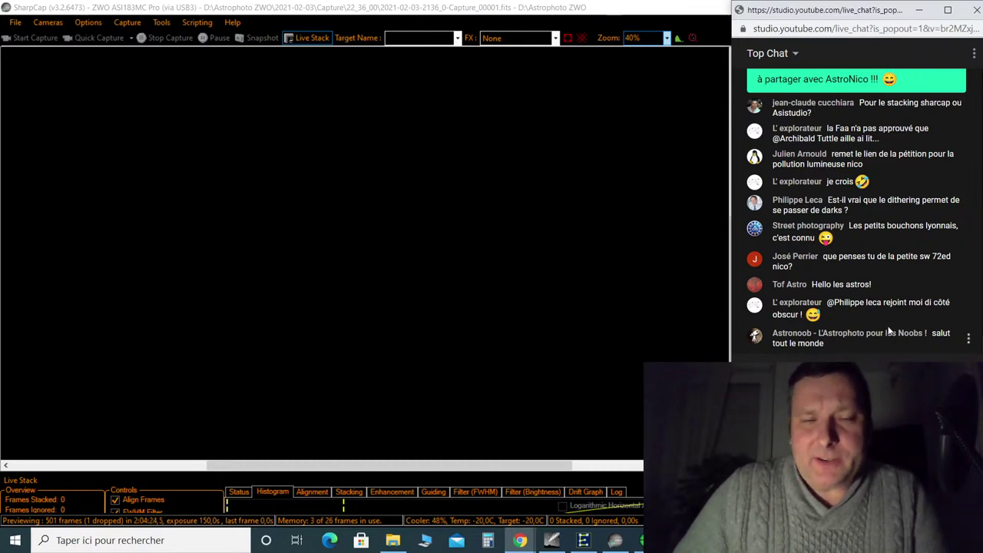
mouse_move(641, 540)
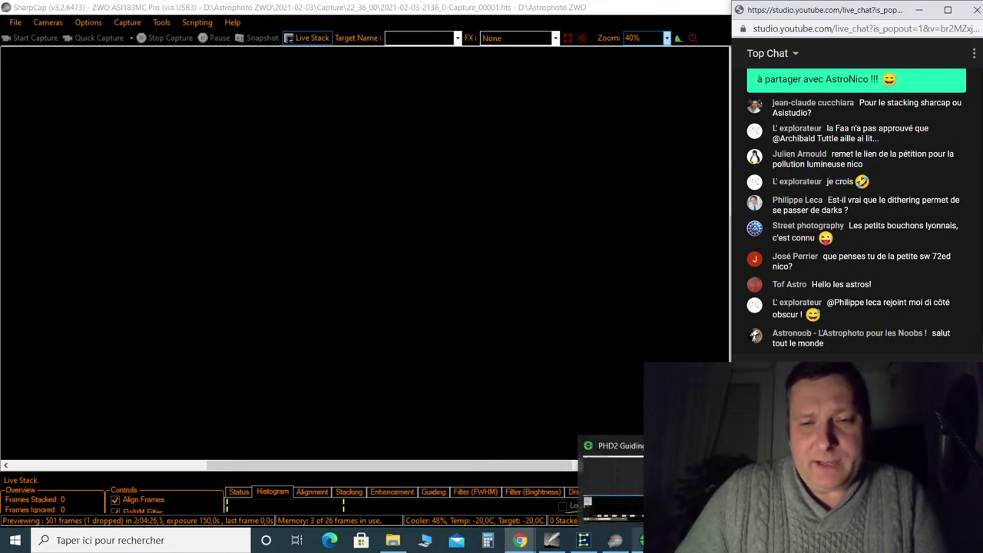
click(612, 454)
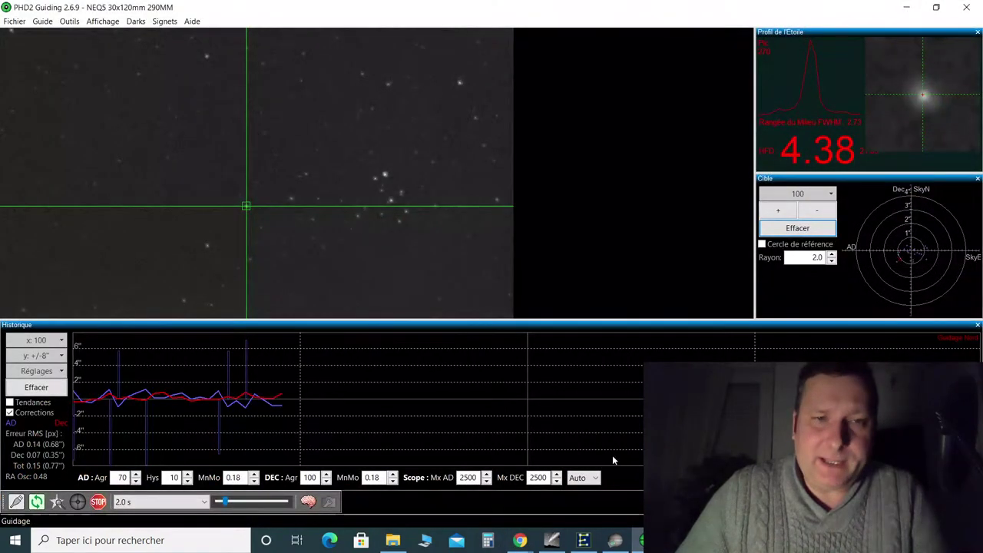
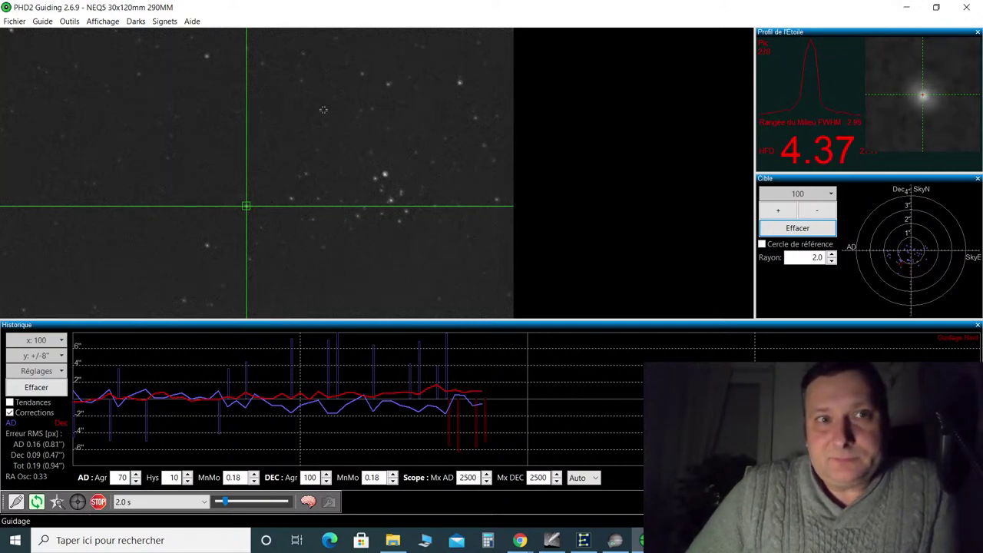
Return to SharpCap, enlarge the Live Stack area and clear the stack again
click(906, 9)
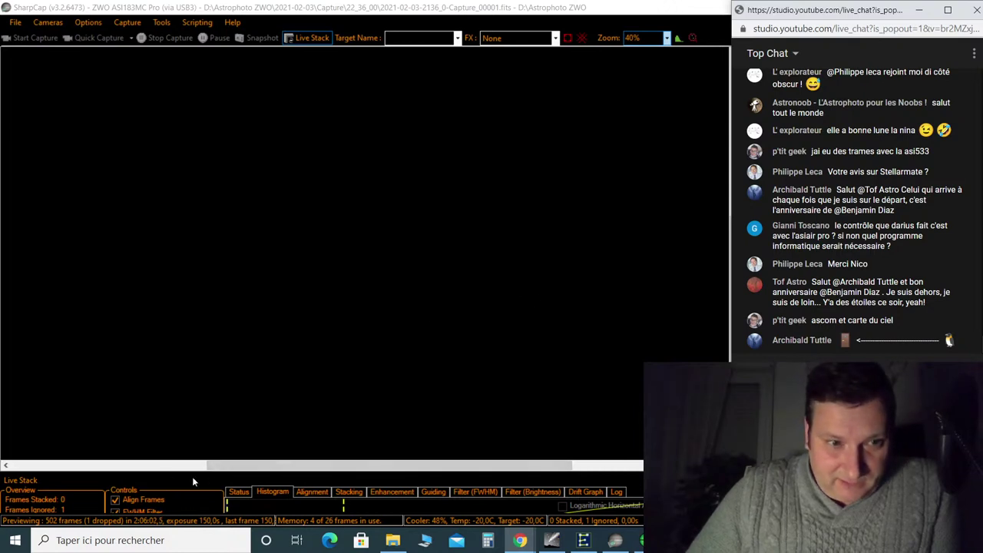
drag(193, 472, 226, 427)
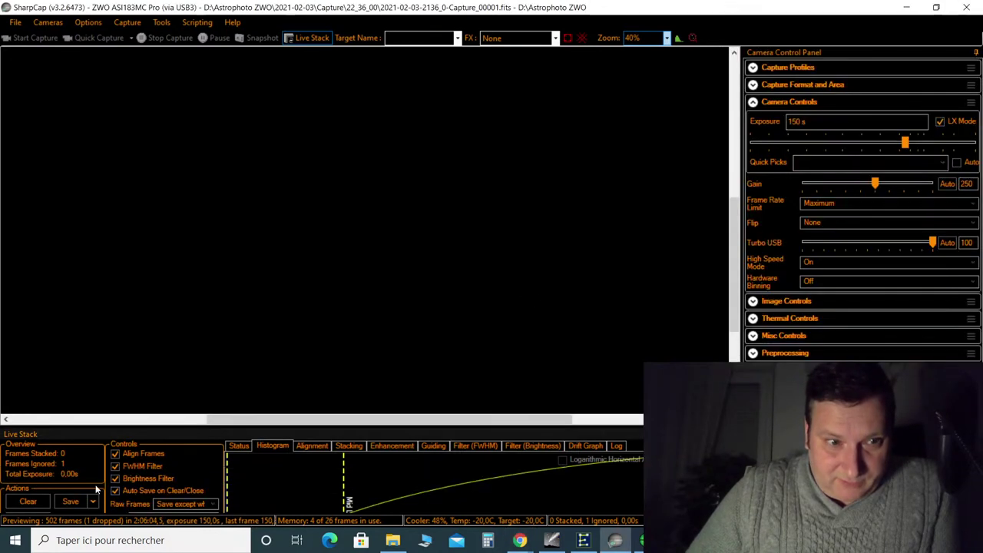
click(28, 501)
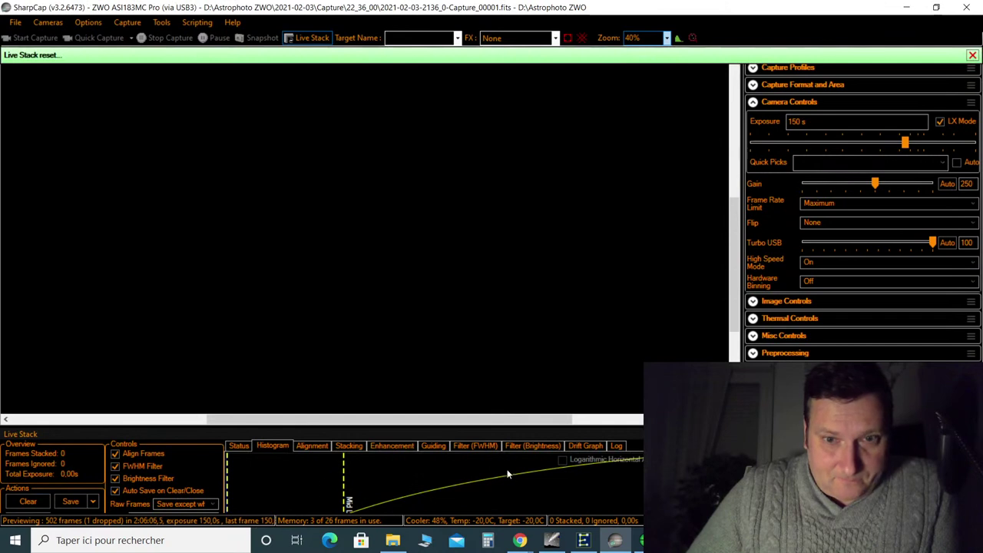
Review the live stack's FWHM filter, guiding and brightness filter settings
click(482, 445)
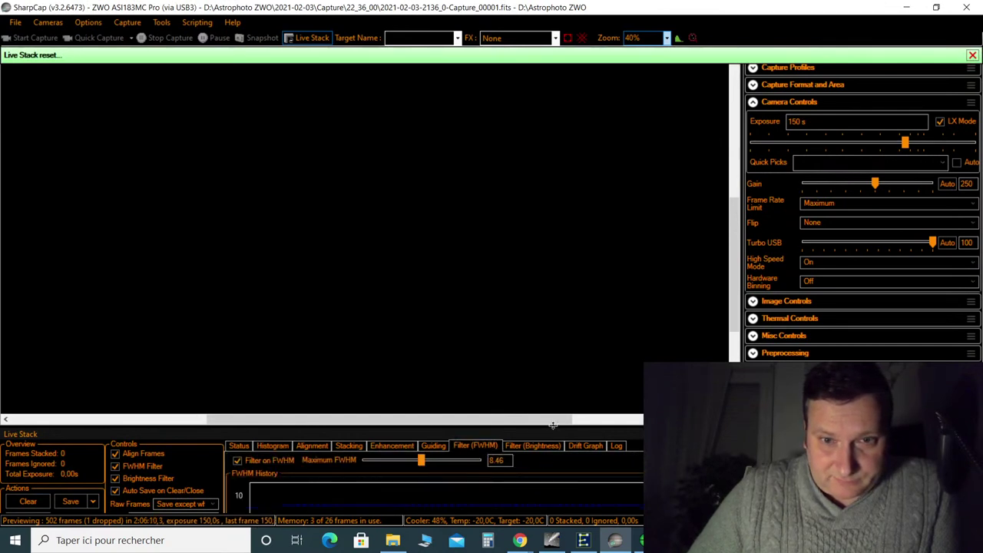
drag(553, 425, 555, 363)
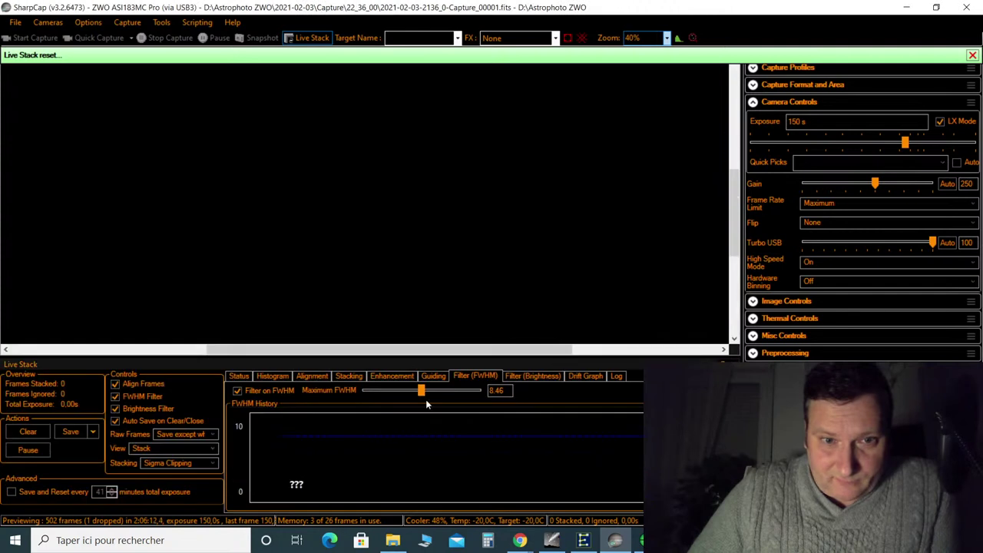
click(434, 376)
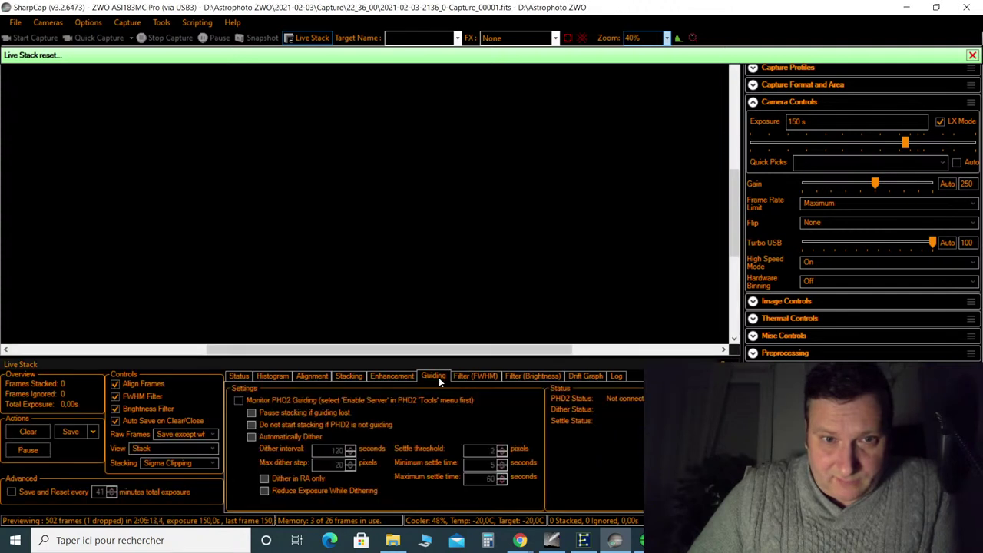
click(514, 376)
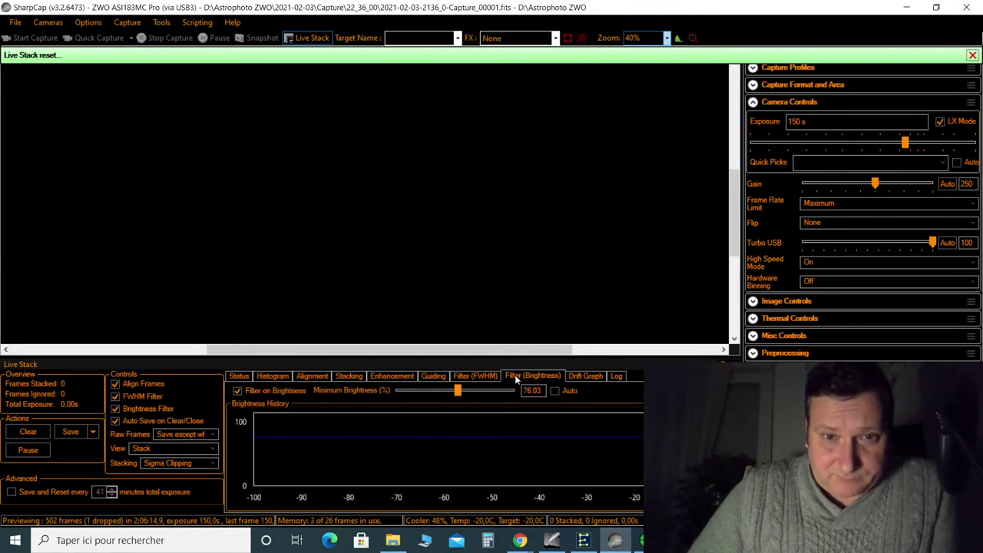
click(474, 376)
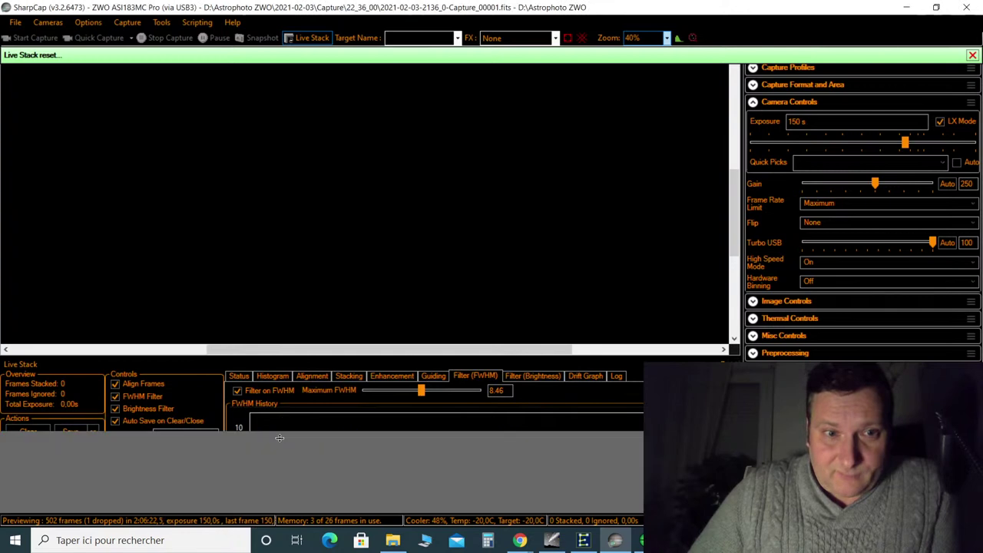
drag(279, 437, 279, 439)
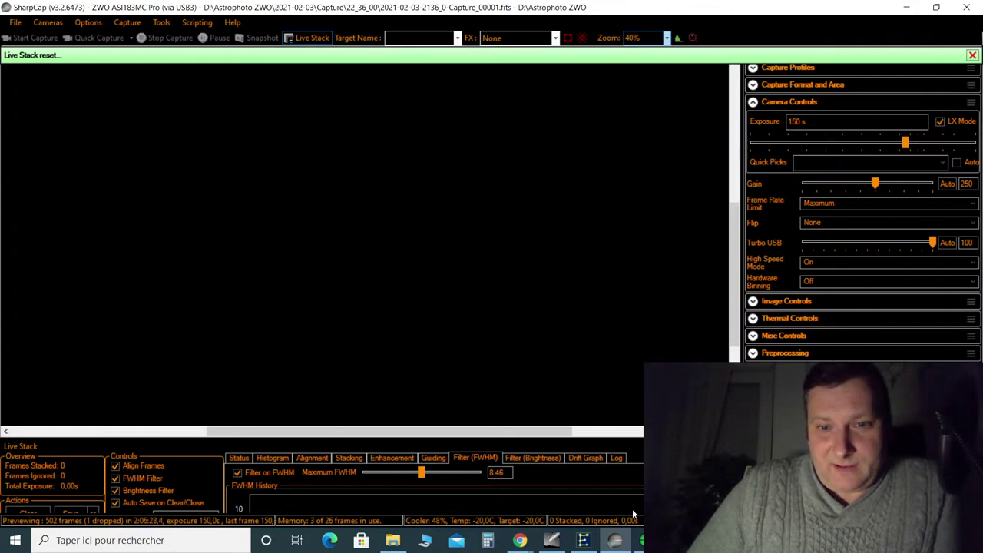
Switch to Cartes du Ciel, maximize it and examine a wider area of the sky chart around Orion
click(551, 540)
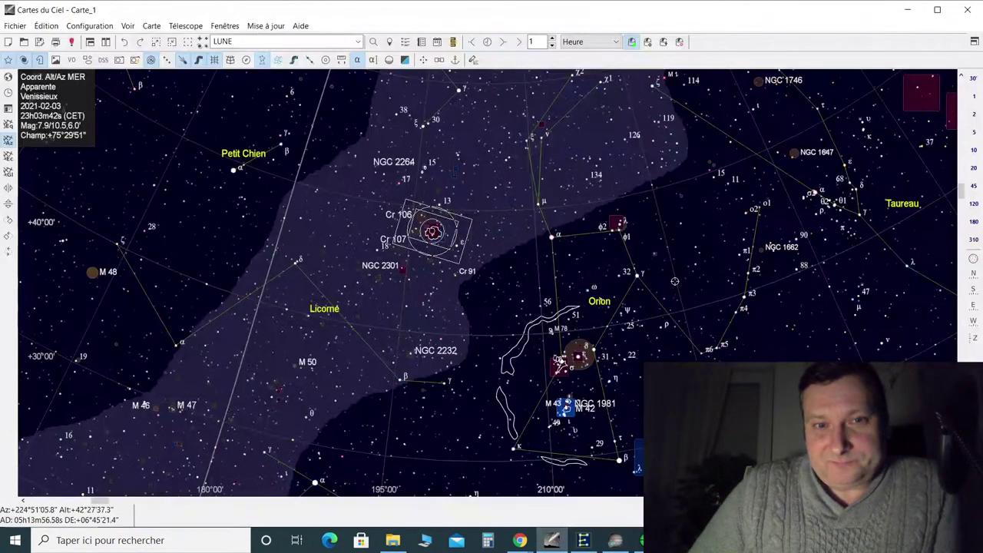
scroll(644, 306, down, 3)
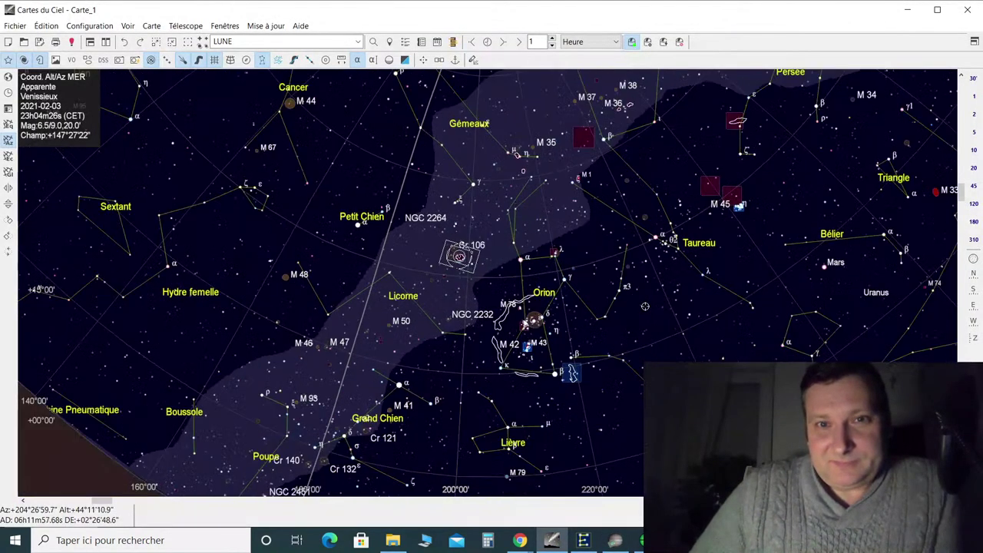
key(Up)
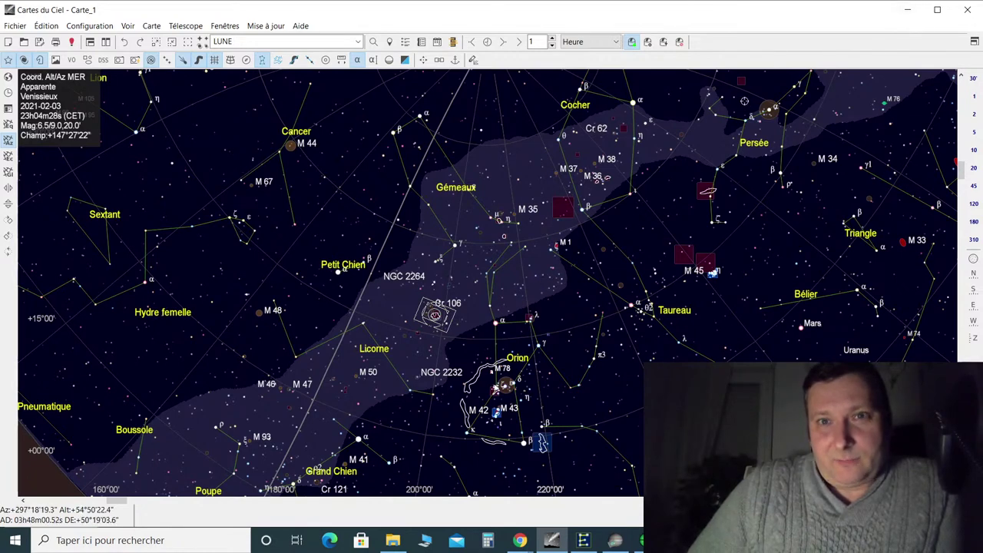
mouse_move(760, 21)
mouse_down()
mouse_move(707, 41)
mouse_move(774, 29)
mouse_up()
double_click(774, 30)
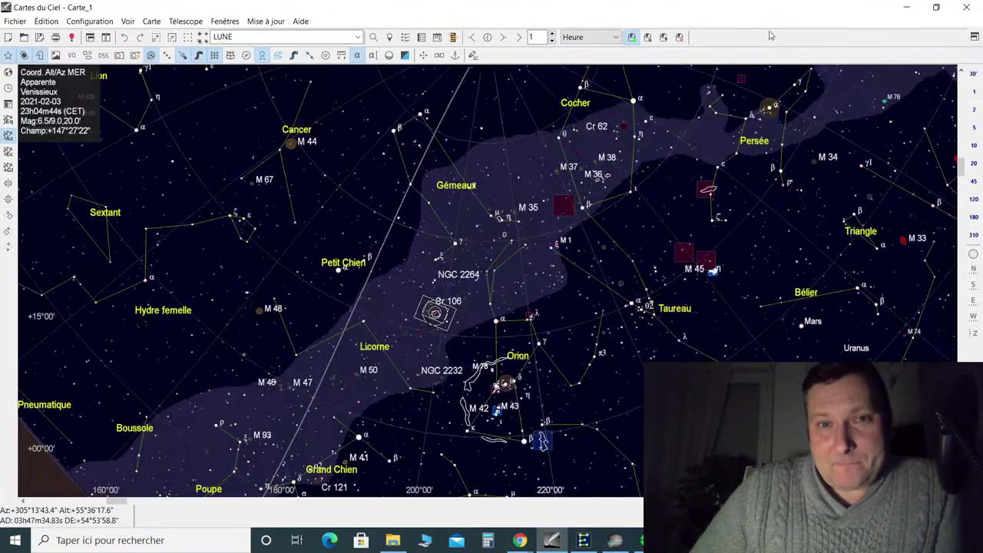
Minimize the sky chart, the live chat and the ASIFitsView image windows to clear the desktop
click(906, 7)
click(906, 7)
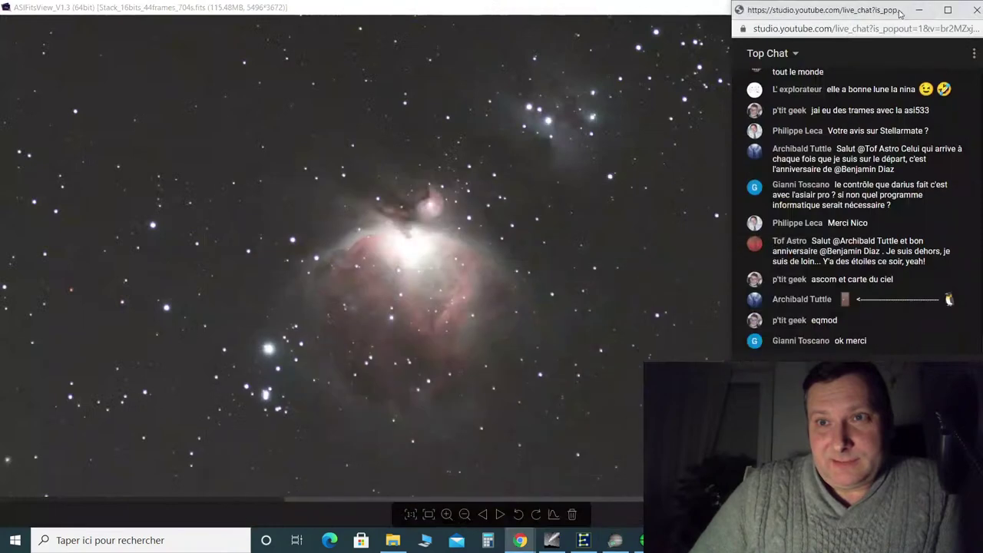
click(915, 11)
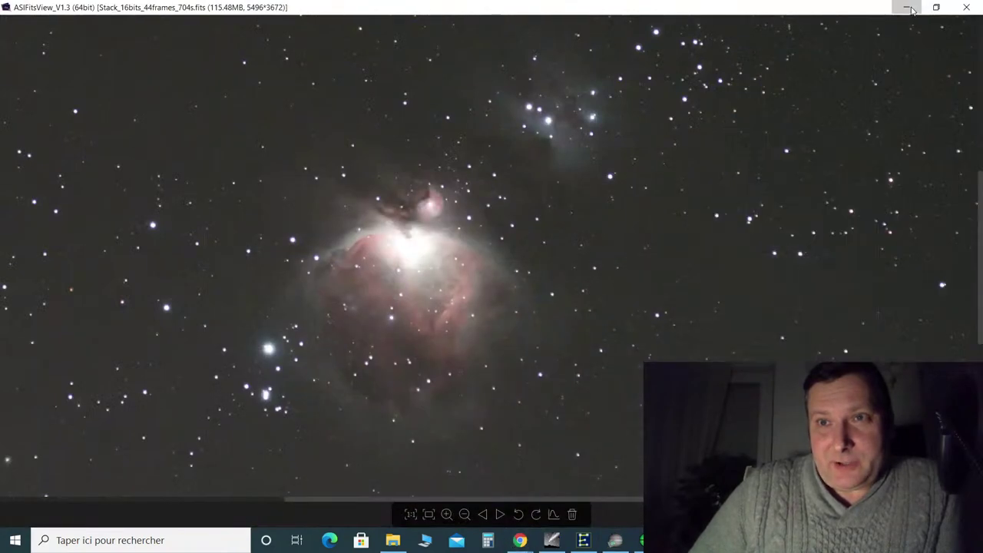
click(906, 9)
click(903, 10)
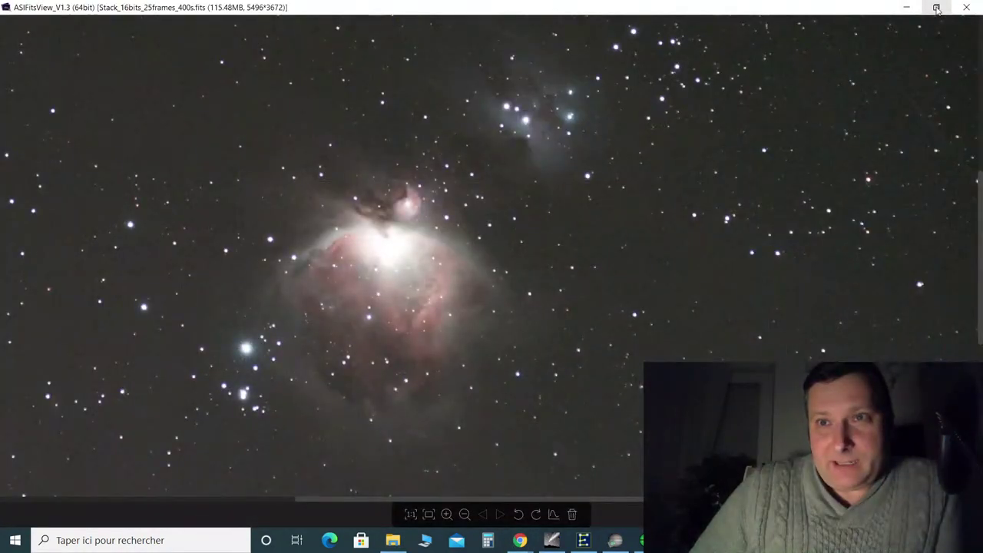
click(906, 7)
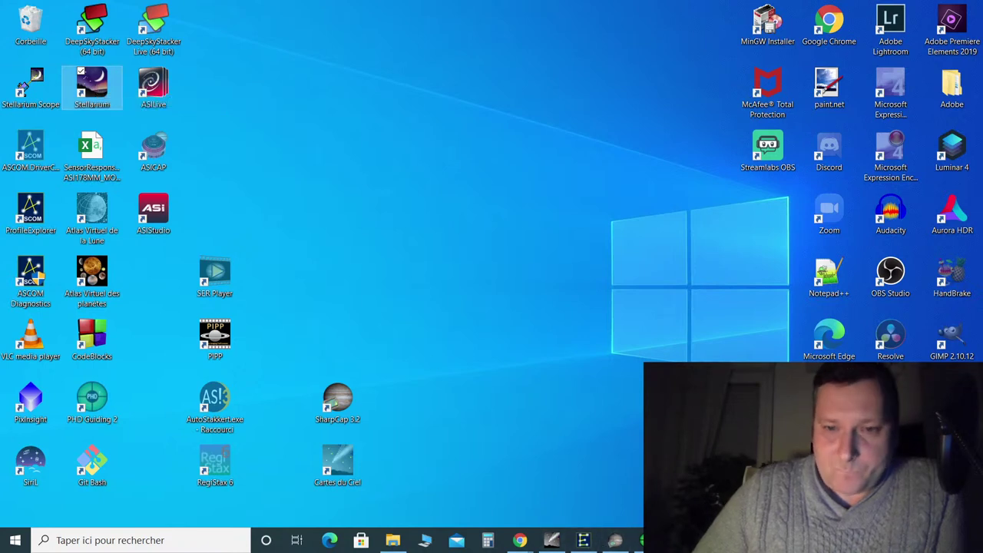
Bring the Stack_16bits_44frames_704s.fits image back up in ASIFitsView
mouse_move(583, 540)
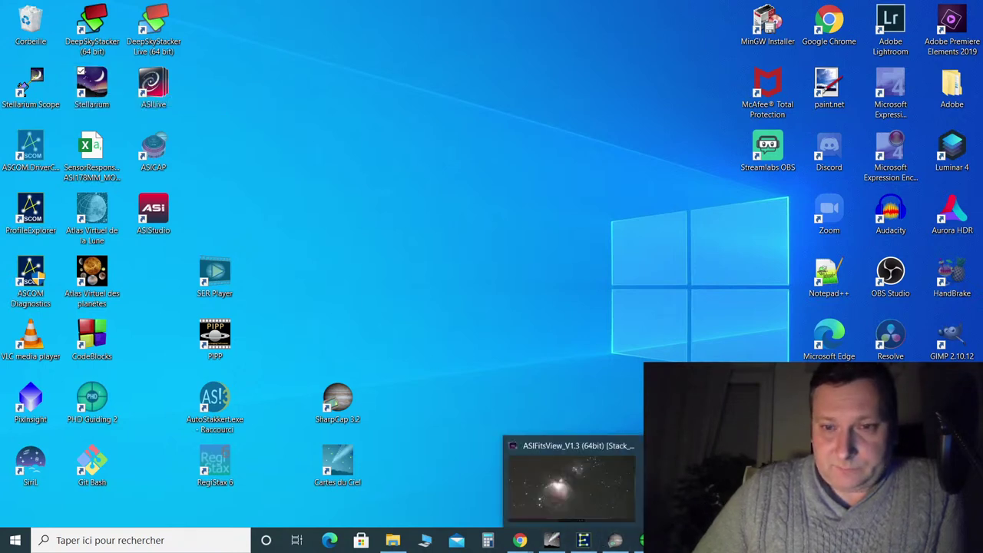
click(568, 480)
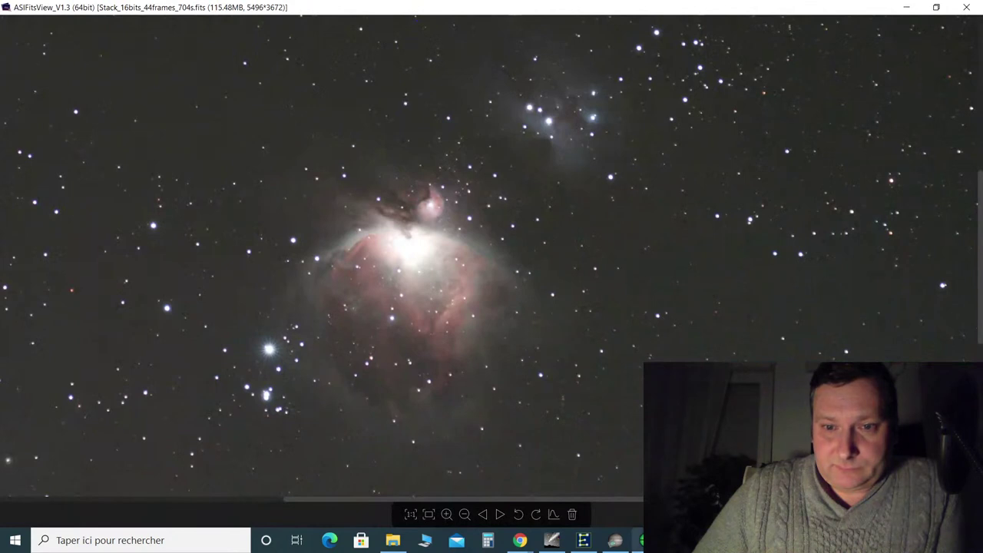
mouse_move(561, 546)
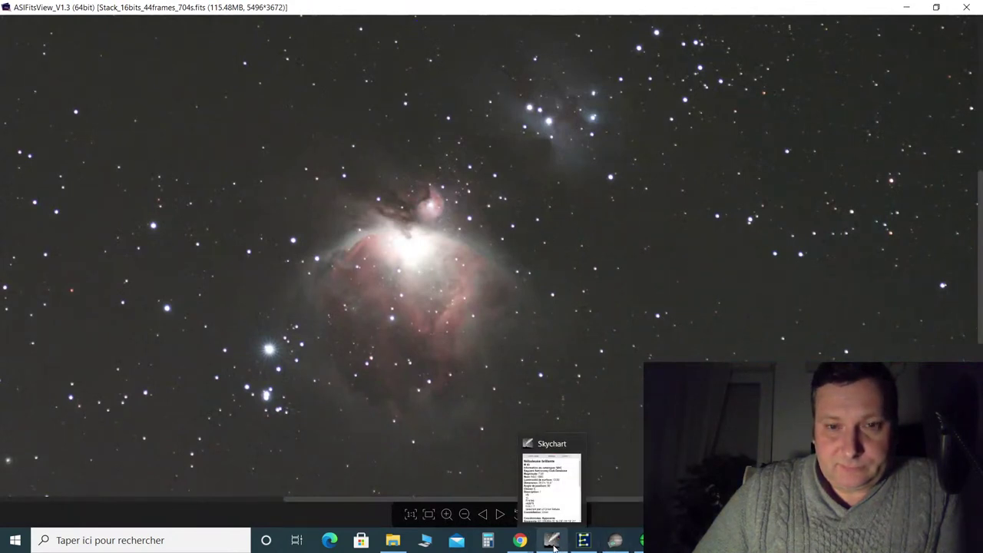
mouse_move(614, 546)
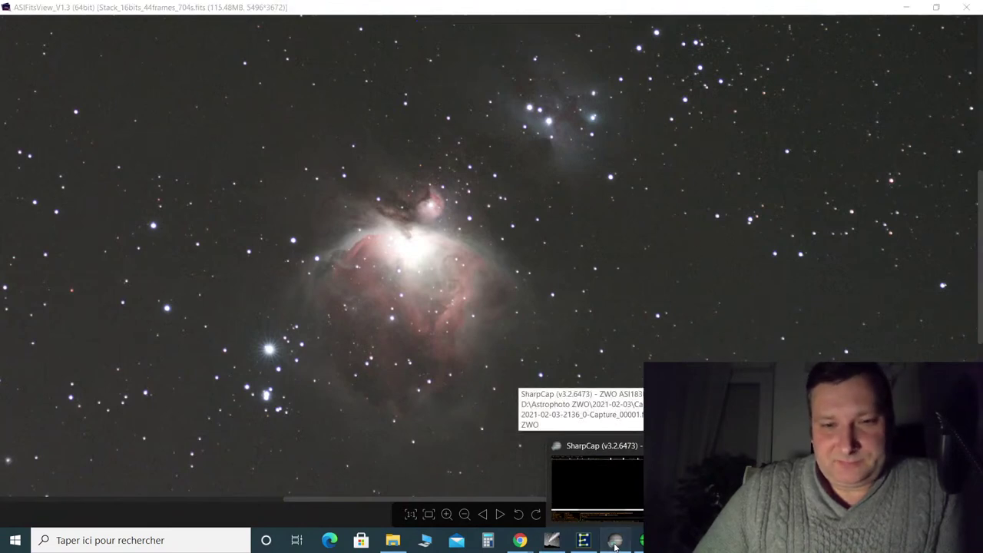
Switch to SharpCap, enlarge the live stack area and turn live stacking off
click(615, 546)
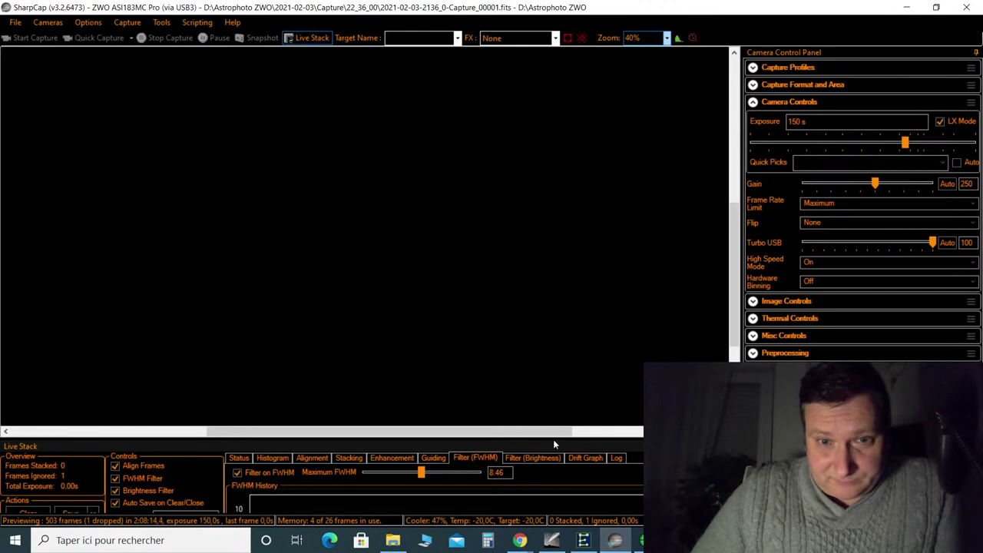
drag(553, 444, 557, 422)
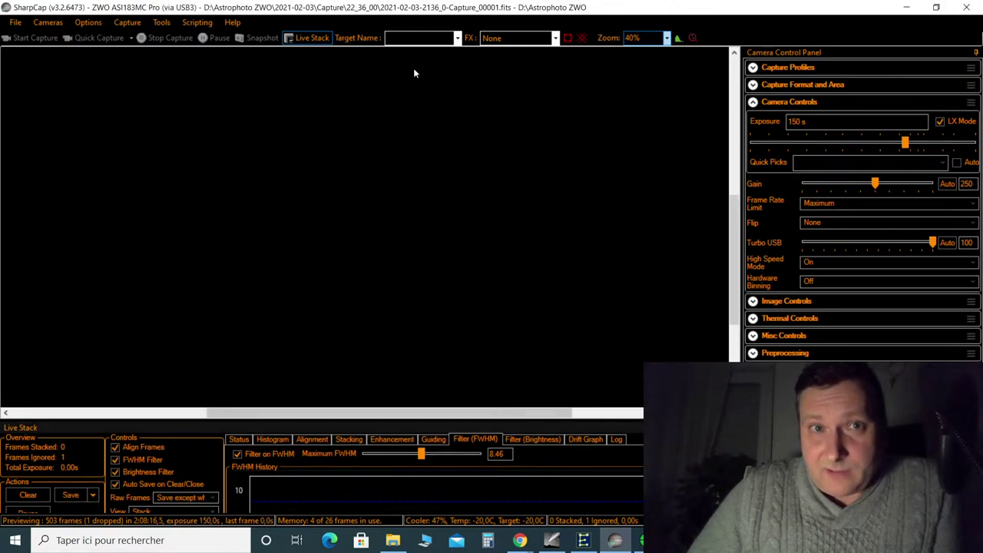
click(307, 37)
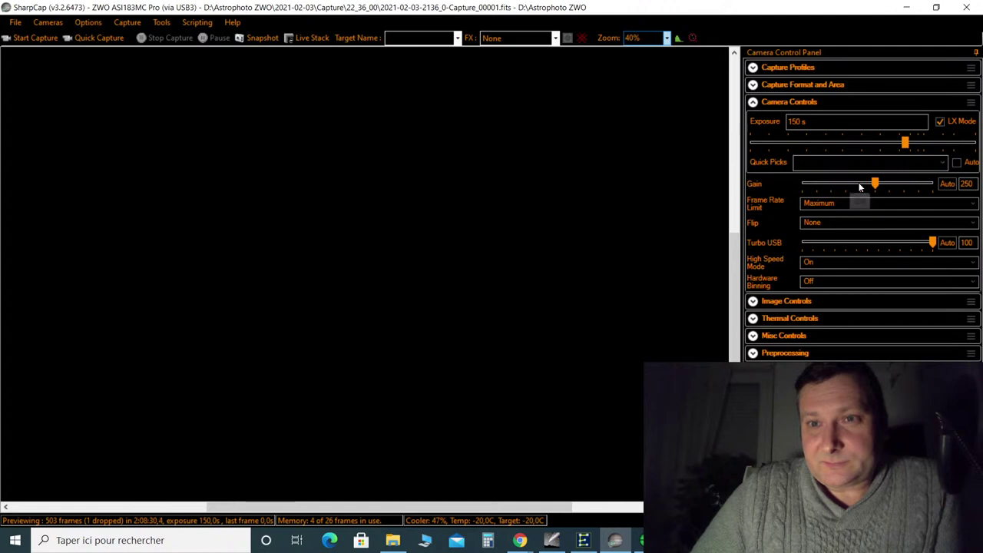
Set the camera exposure to 120 s and the gain to 150
click(787, 122)
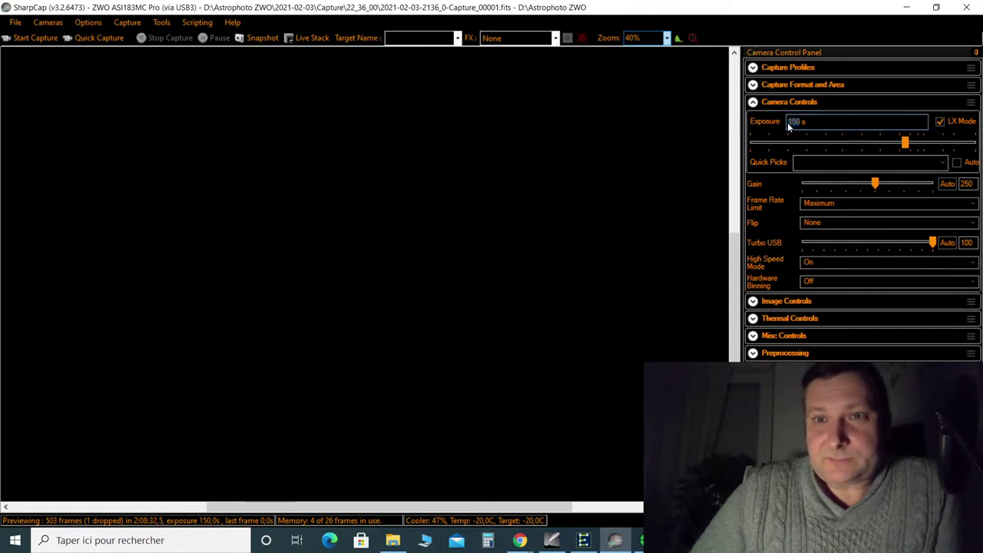
text(12 s)
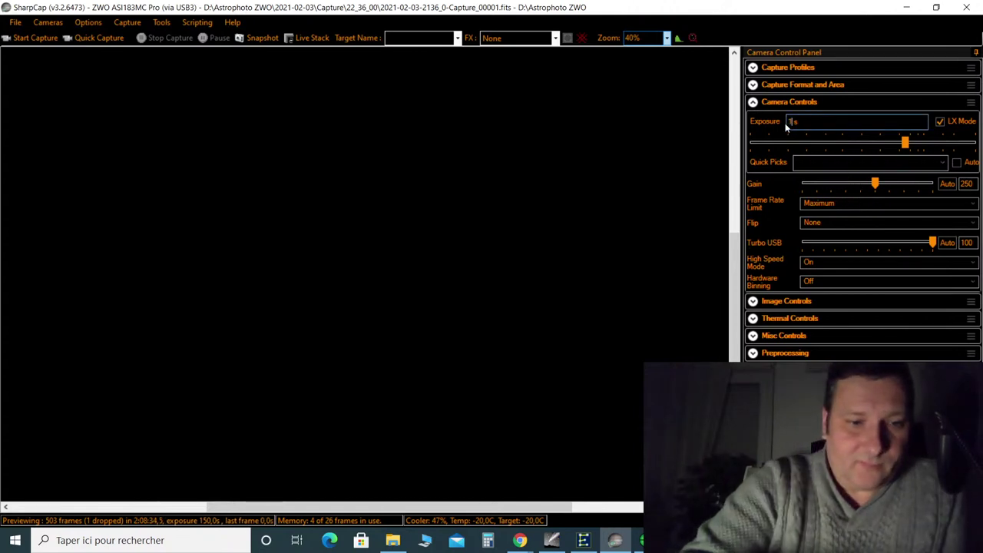
text(0)
key(Return)
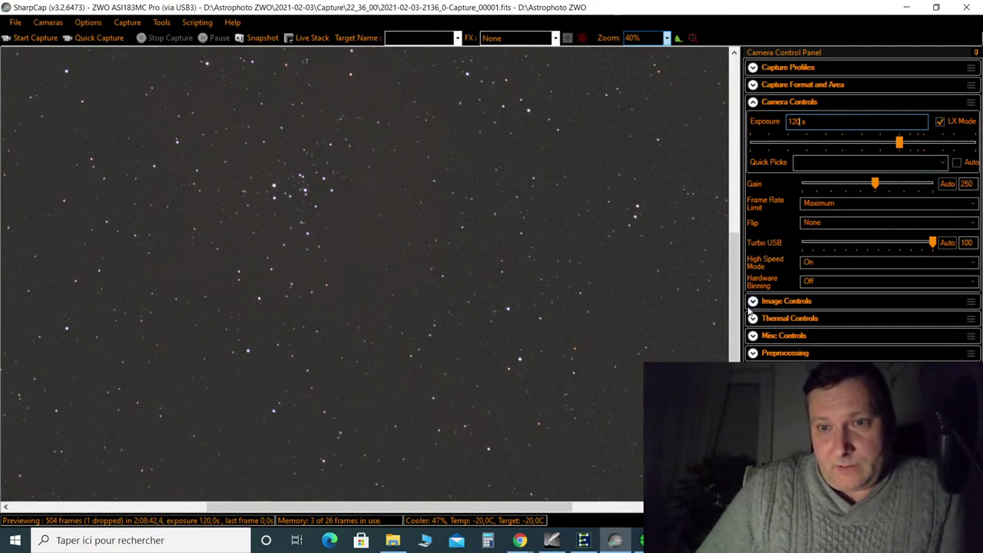
mouse_move(851, 185)
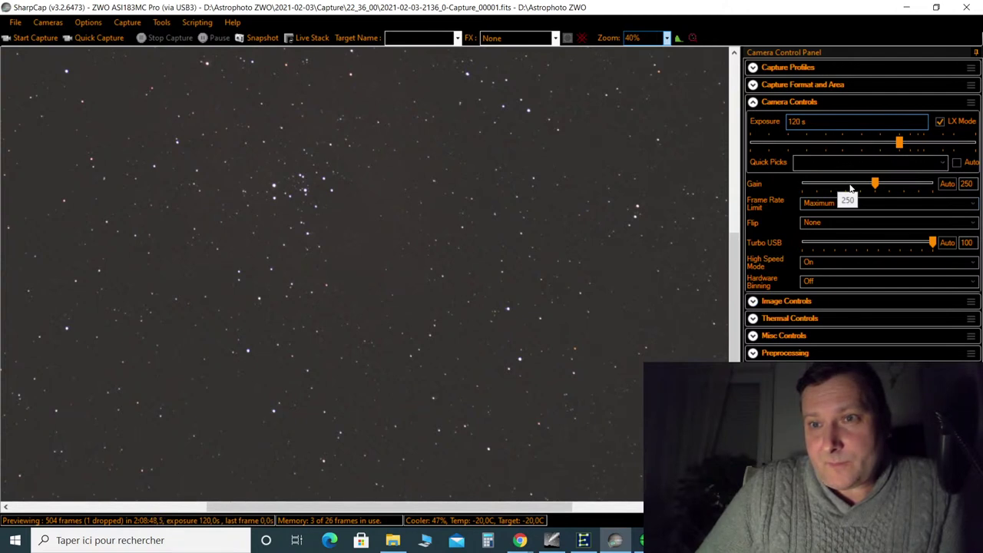
click(851, 184)
click(850, 184)
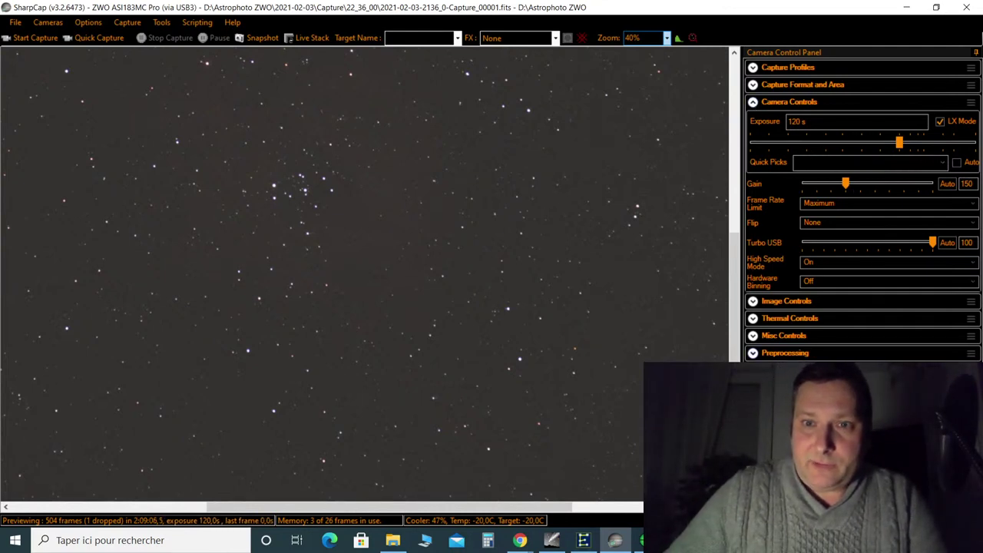
Show the display histogram stretch and bring its black and mid levels close around the histogram peak to brighten the faint nebula
click(753, 102)
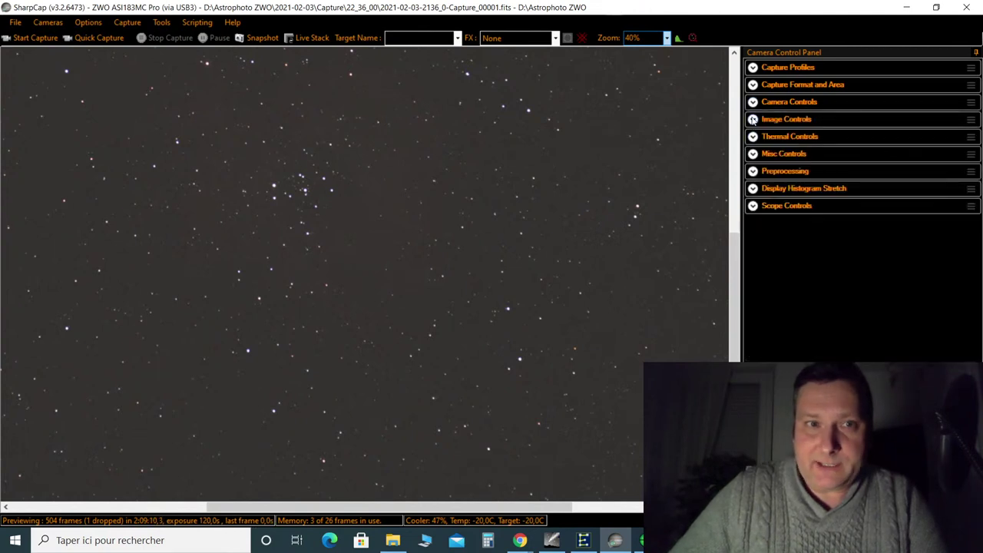
click(753, 206)
click(752, 206)
click(752, 189)
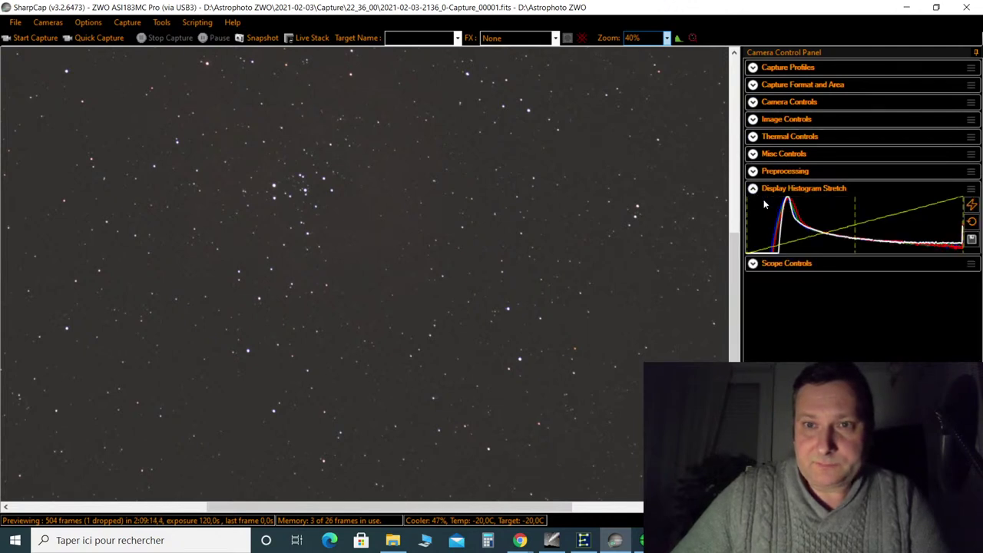
drag(746, 221, 777, 224)
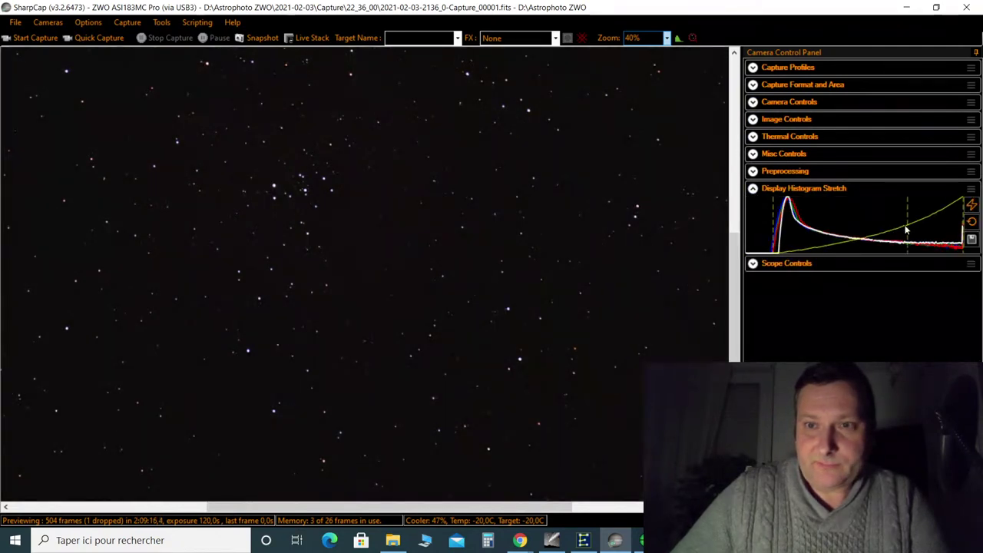
drag(909, 223, 804, 226)
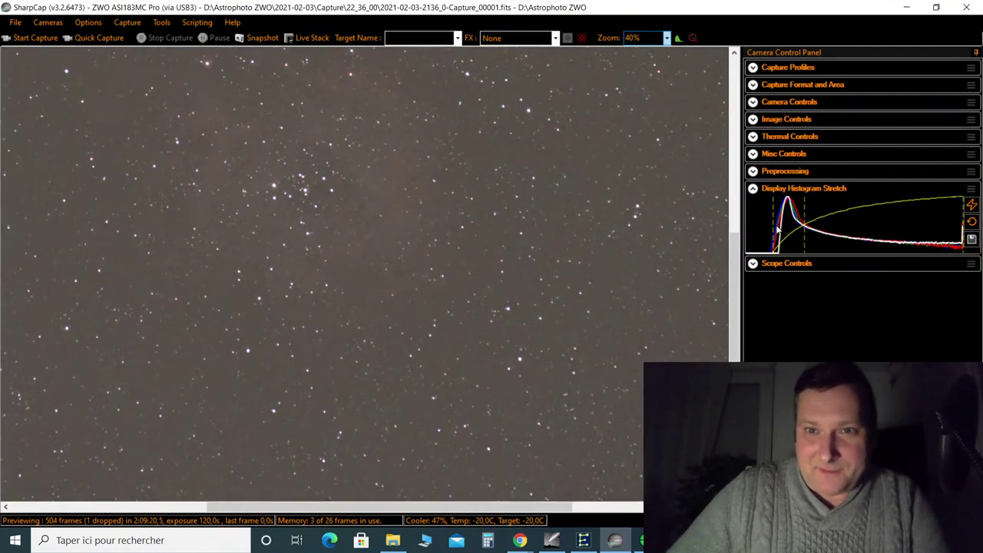
drag(773, 224, 804, 227)
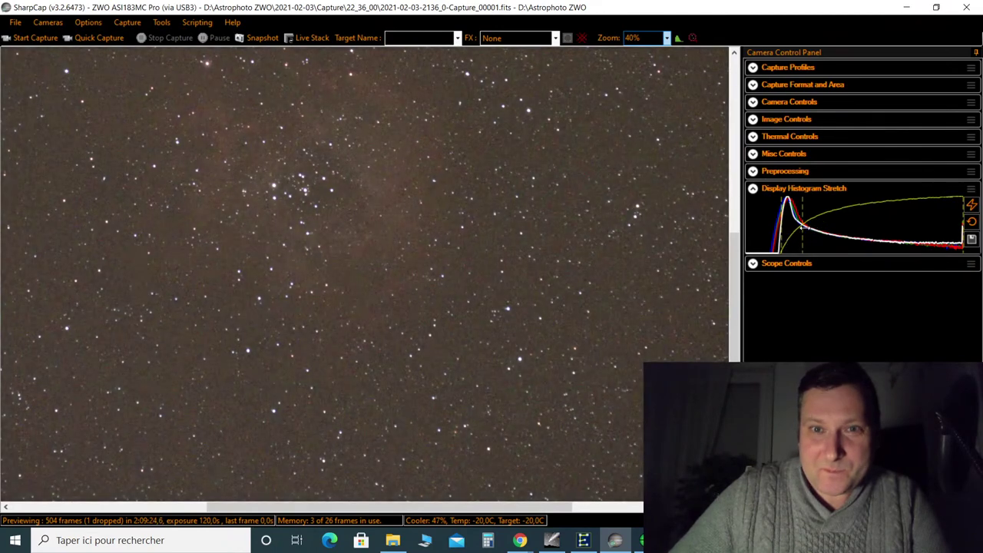
Centre the nebula in the preview and readjust the stretch's black and mid levels to darken the sky background
drag(739, 265, 734, 232)
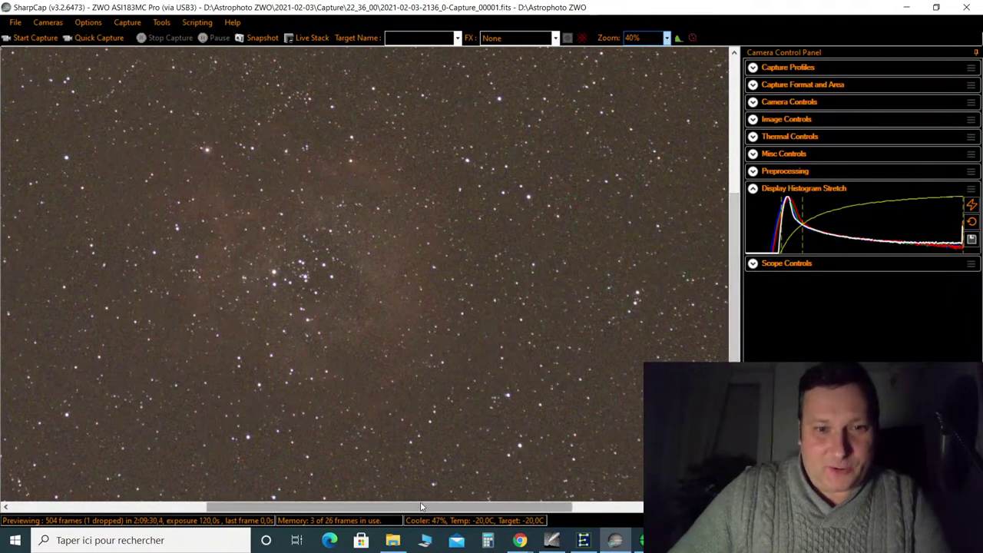
drag(421, 507, 388, 507)
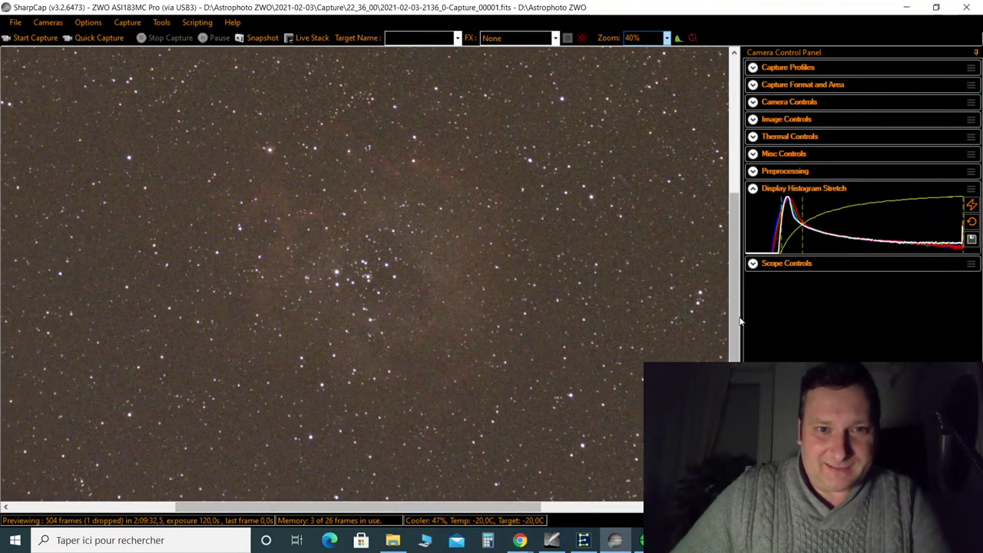
drag(730, 270, 730, 283)
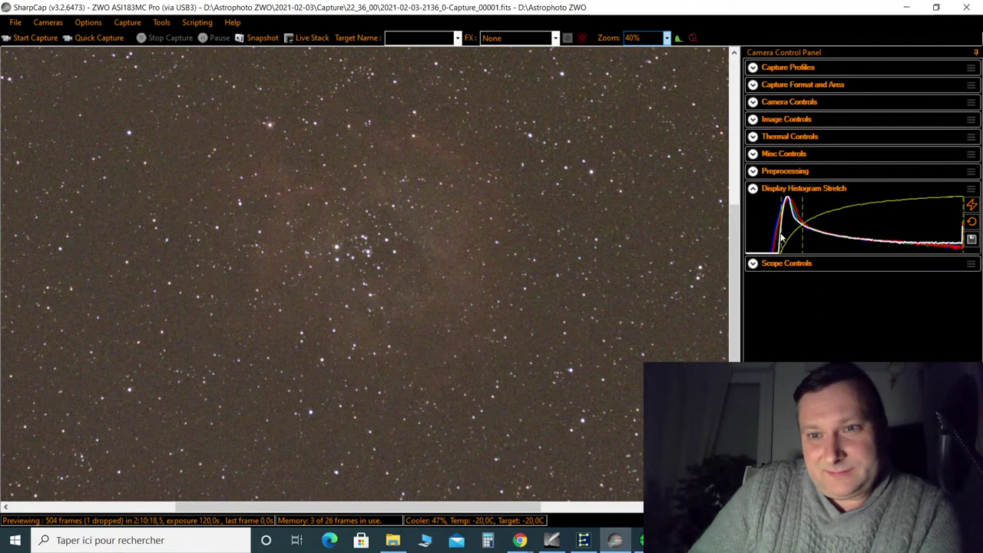
drag(783, 233, 785, 235)
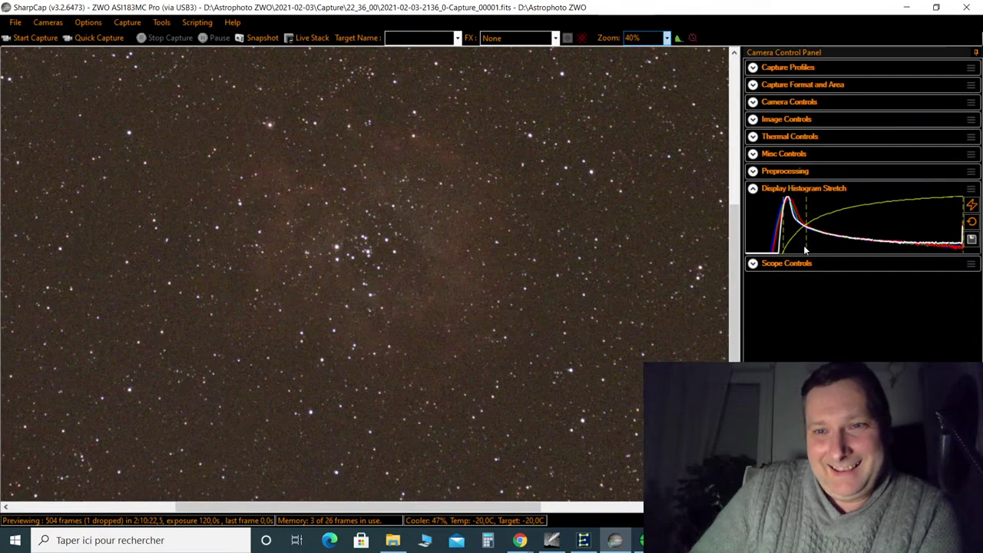
drag(805, 249, 796, 244)
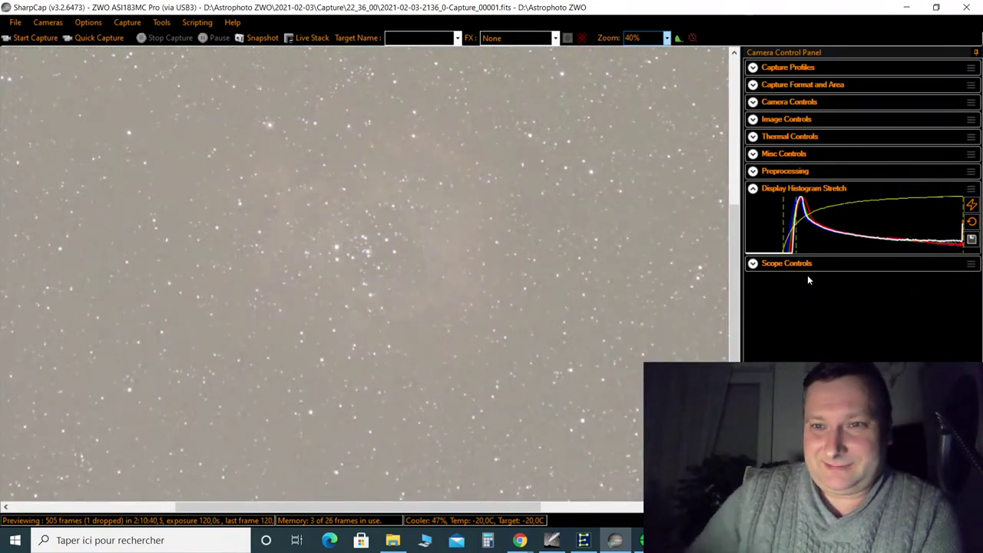
drag(784, 234, 800, 223)
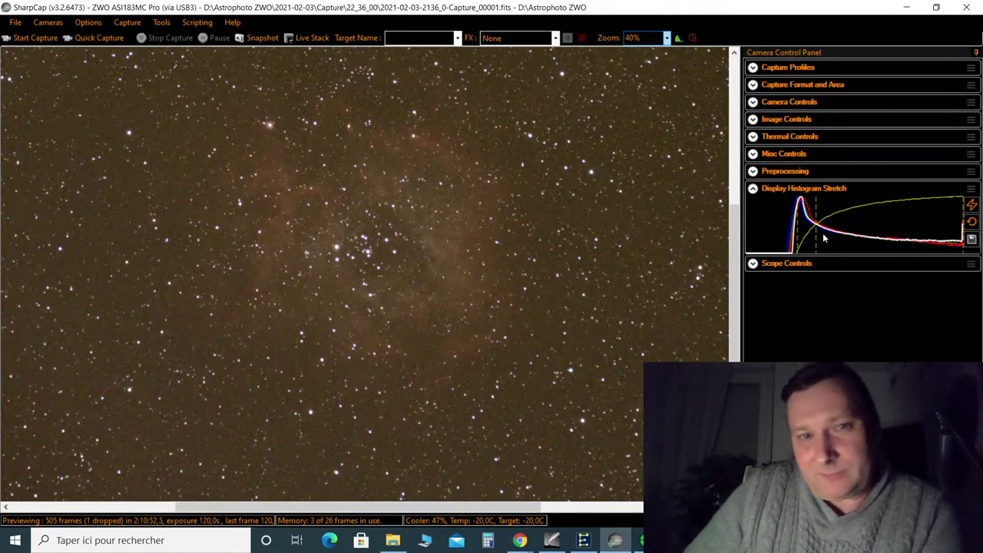
Zoom the preview to 175% and restart live stacking with a cleared stack
click(665, 38)
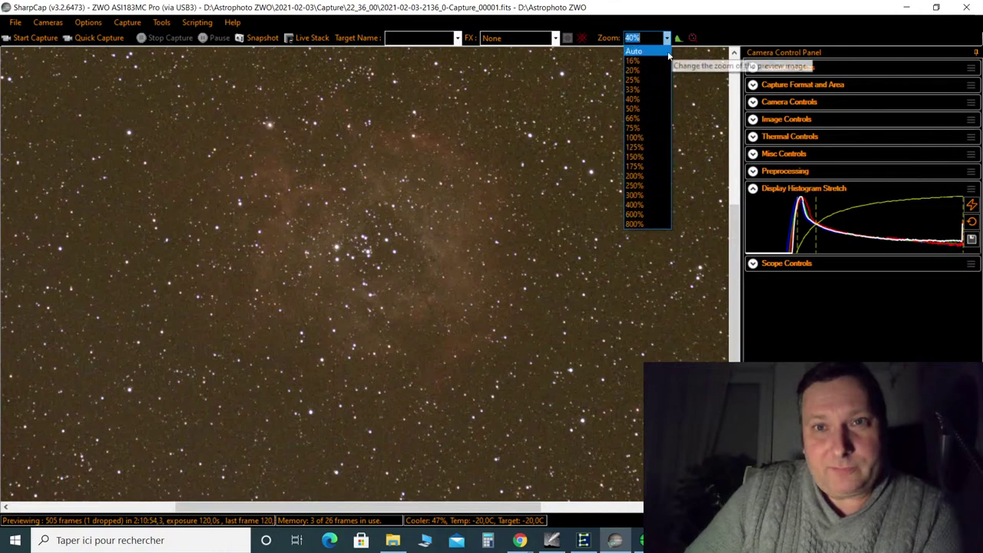
click(649, 167)
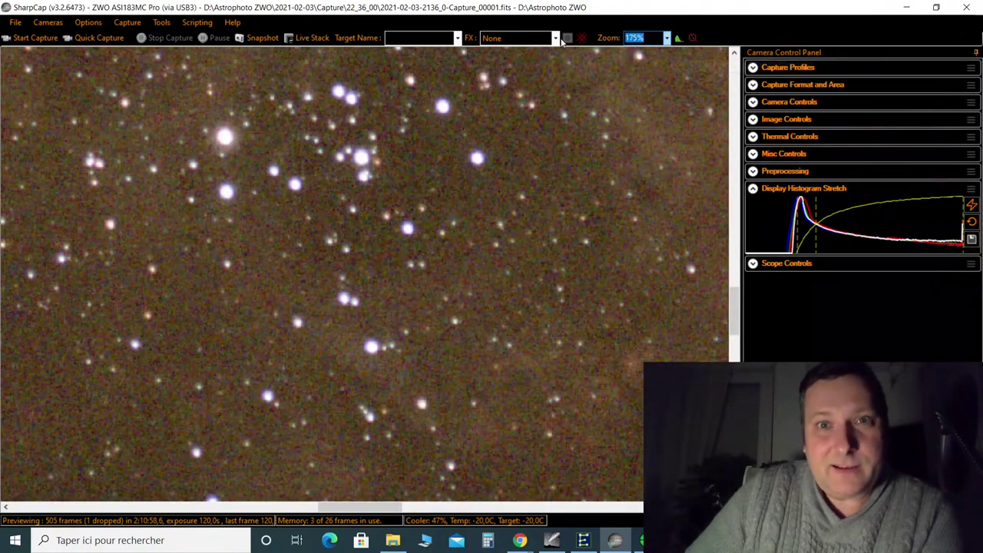
click(308, 39)
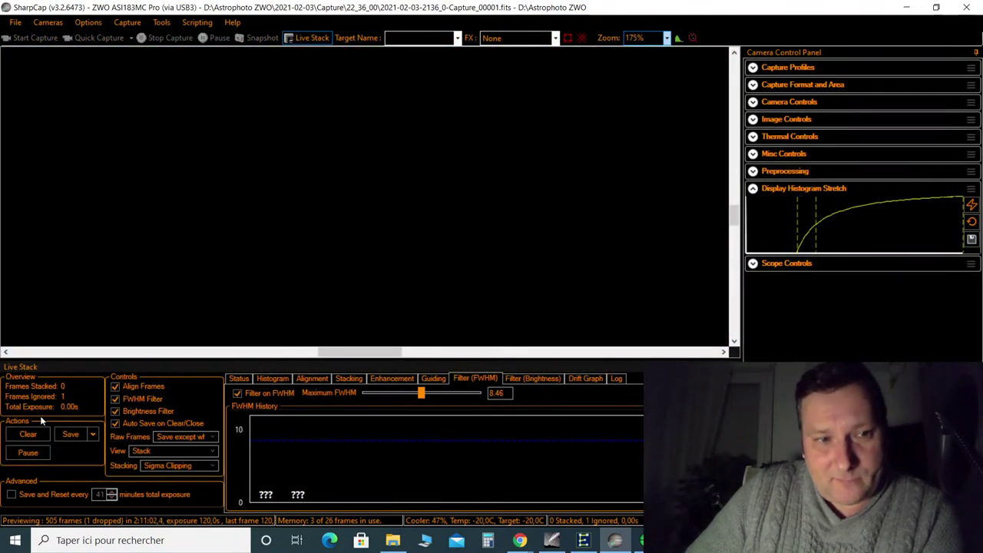
click(28, 434)
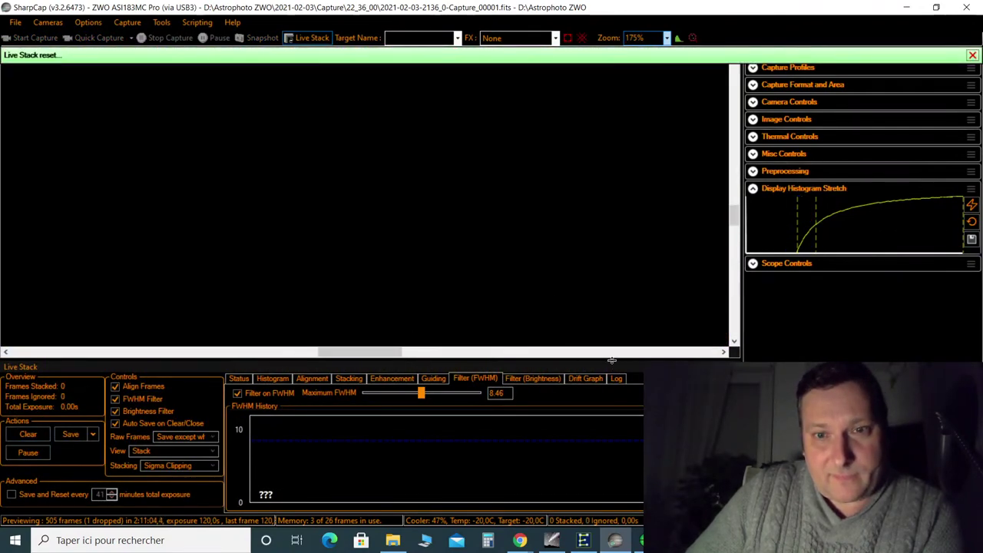
Lower the live stack's maximum FWHM limit and set the brightness filter's minimum to 50%
drag(421, 392, 389, 397)
click(520, 377)
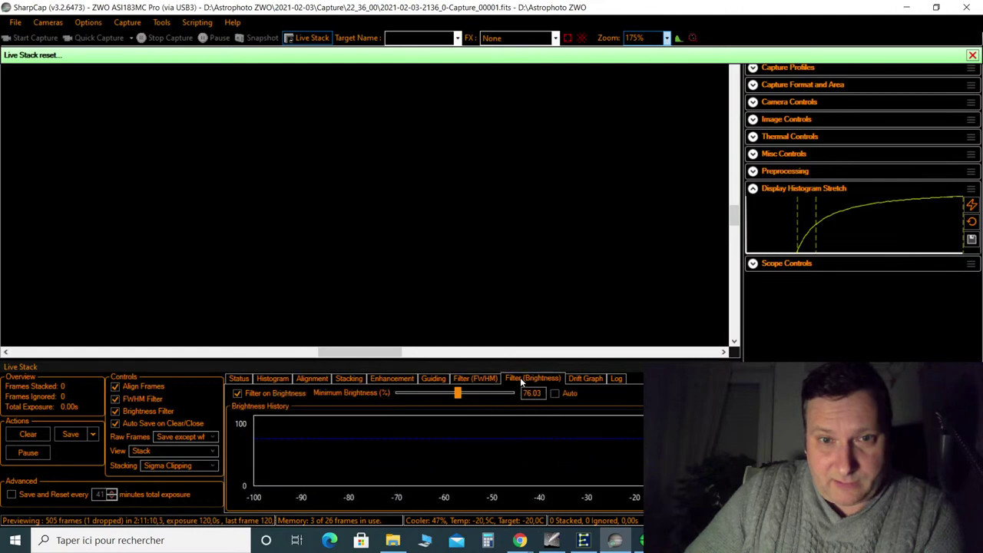
drag(457, 397, 395, 400)
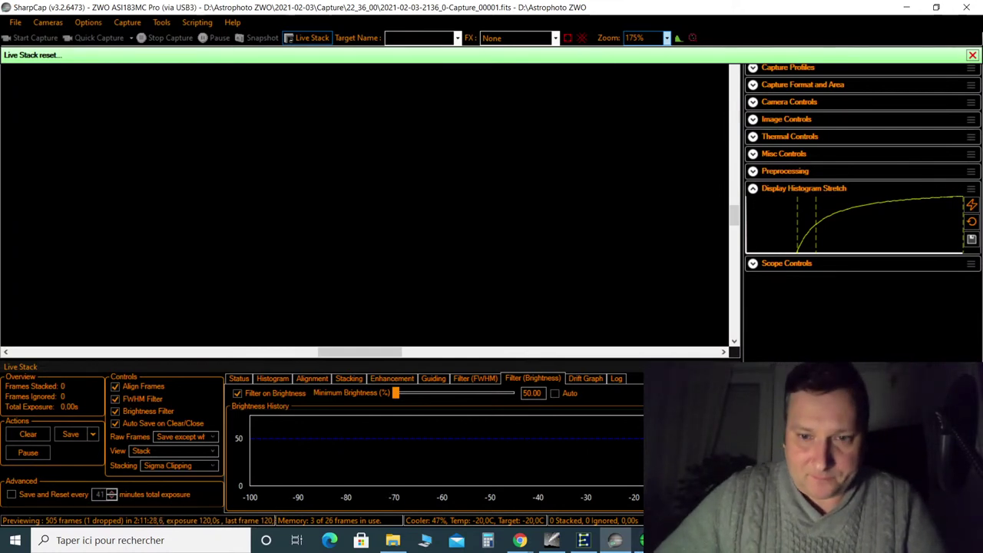
View Flash California.png in Photos and examine the nebula up close in Stack_16bits_32frames_4800s.fits in ASIFitsView
mouse_move(676, 540)
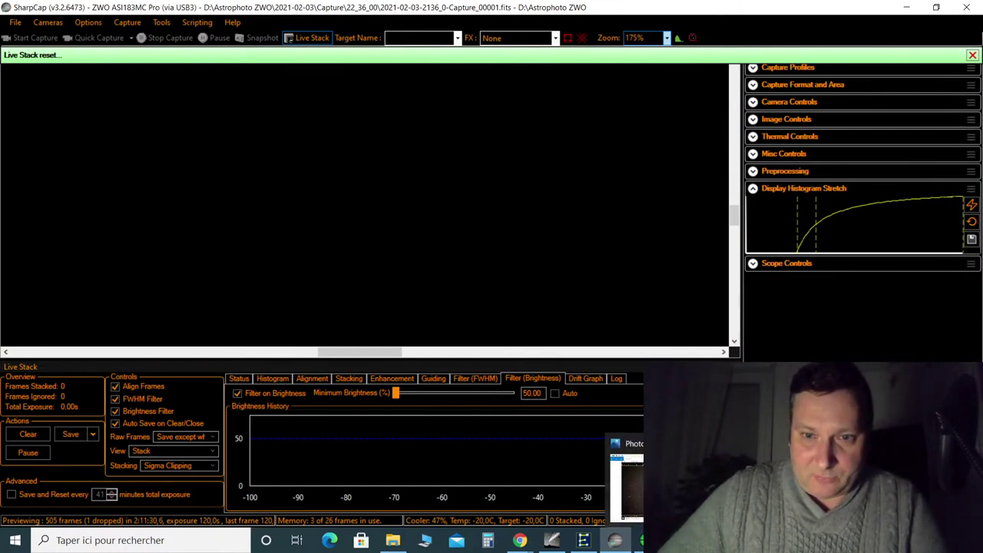
click(625, 480)
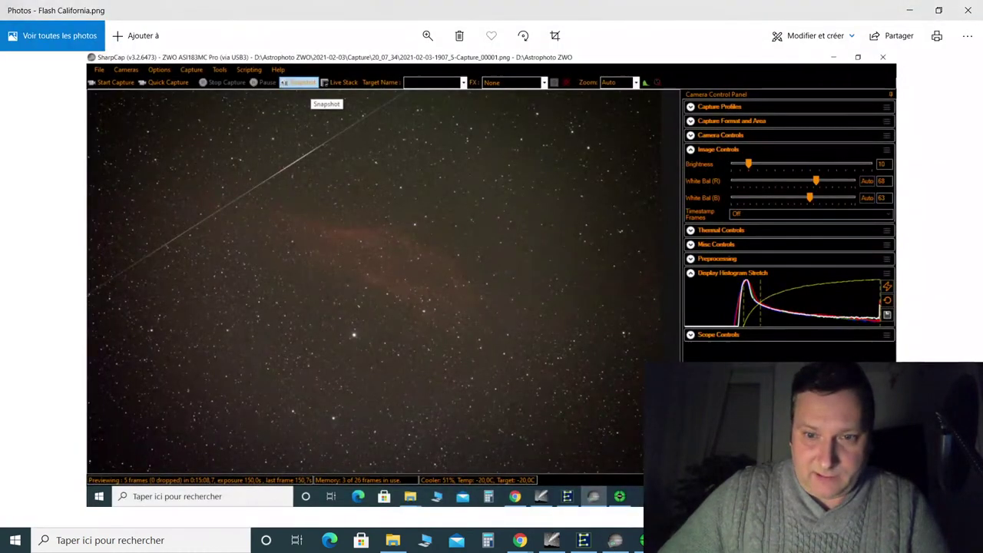
mouse_move(583, 540)
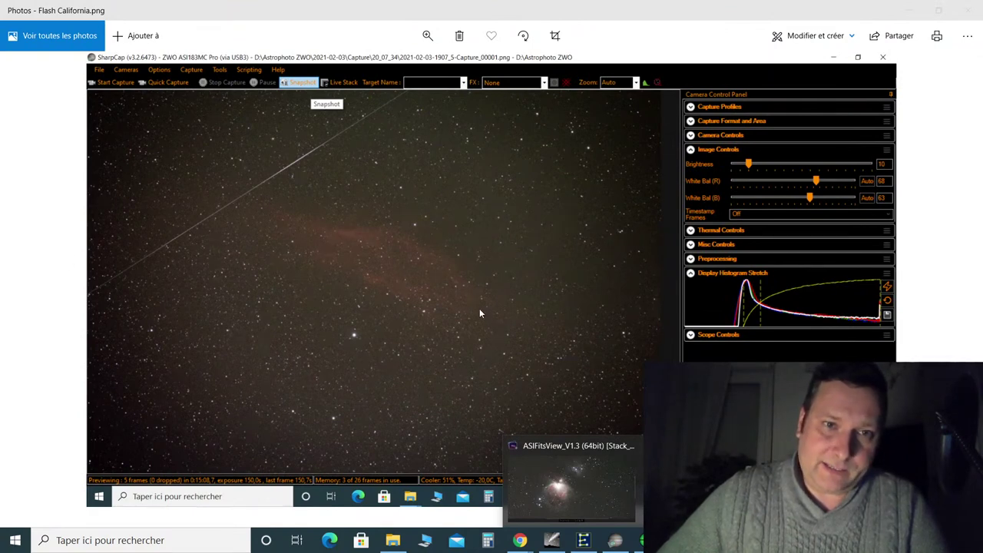
click(570, 482)
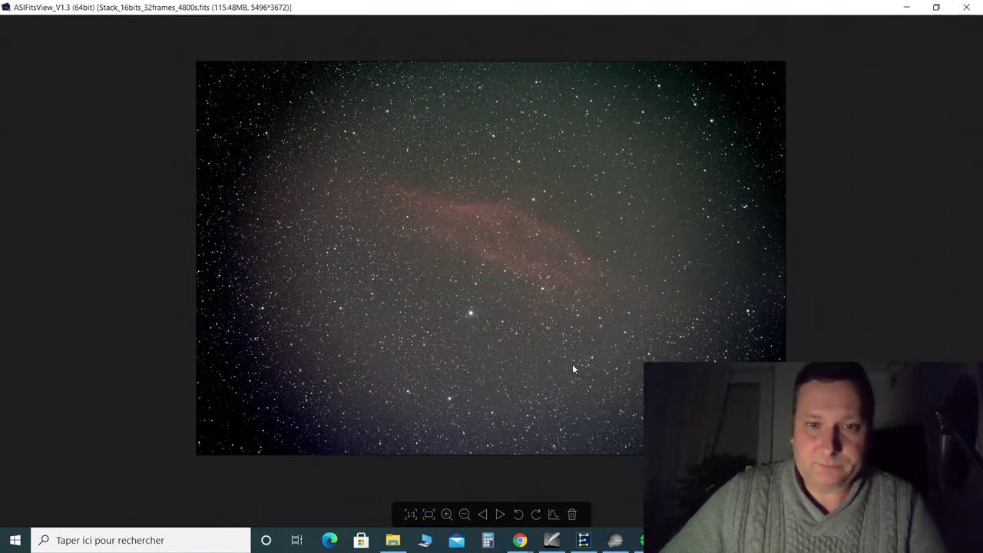
scroll(573, 324, up, 4)
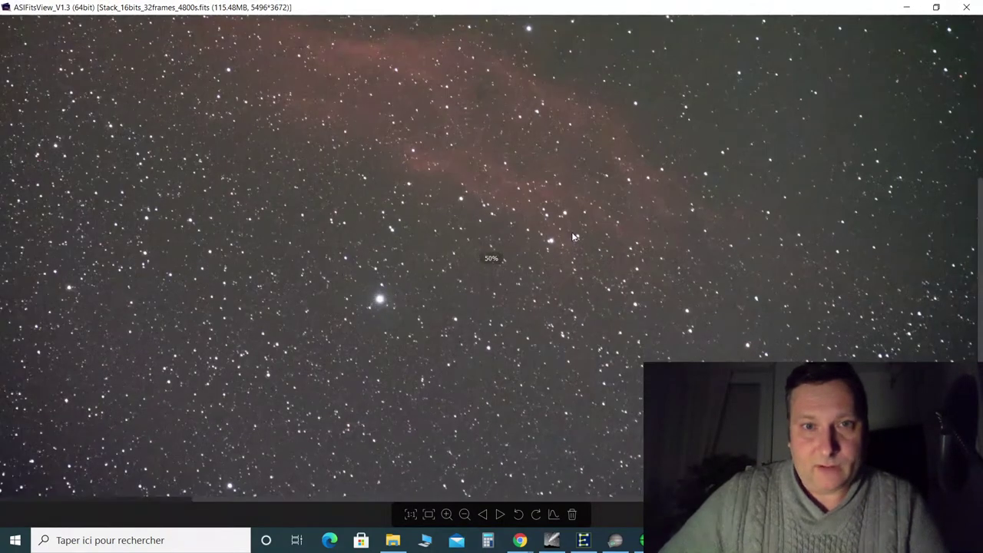
scroll(574, 237, up, 1)
drag(581, 337, 609, 392)
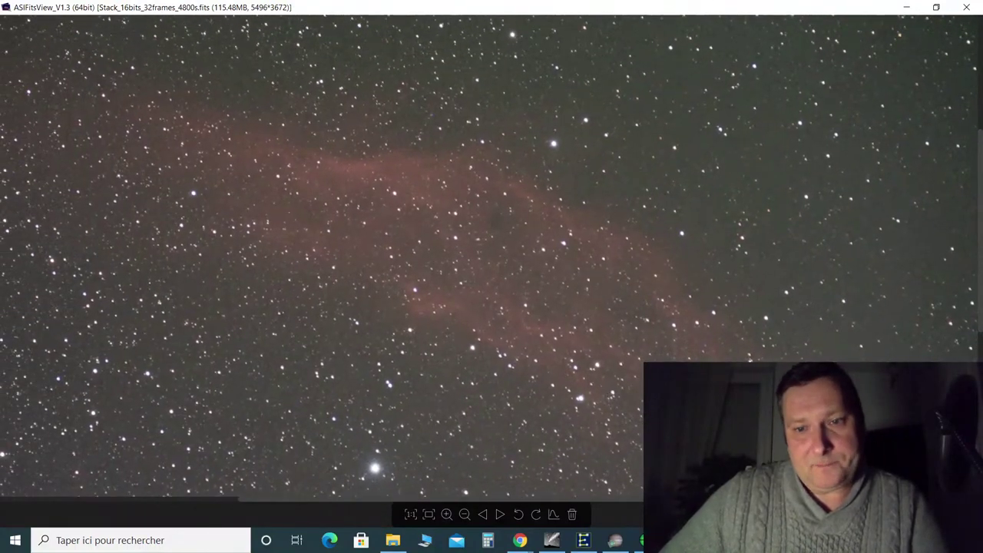
Review the Orion Nebula in Stack_16bits_44frames_704s.fits and return to the live stack in SharpCap
click(647, 539)
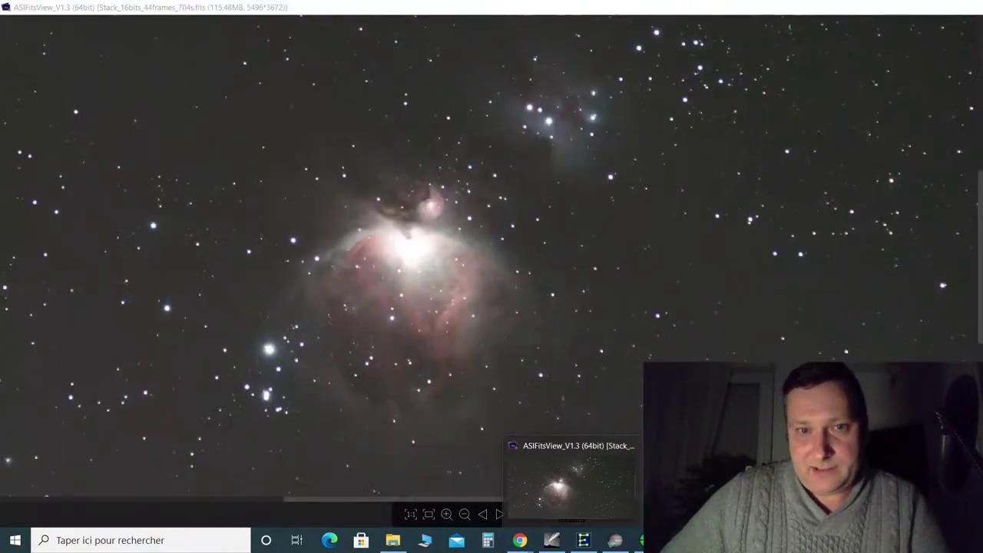
click(572, 479)
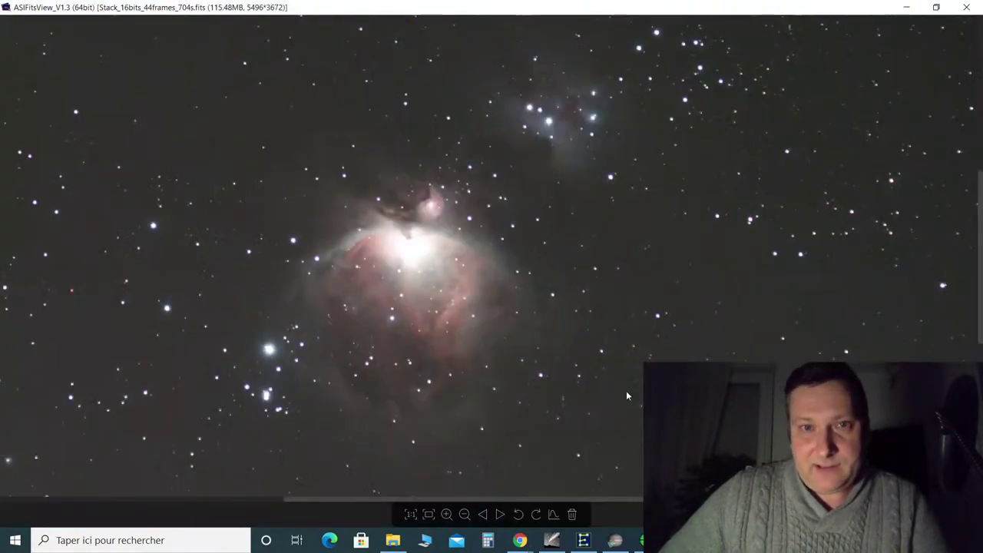
drag(482, 268, 522, 295)
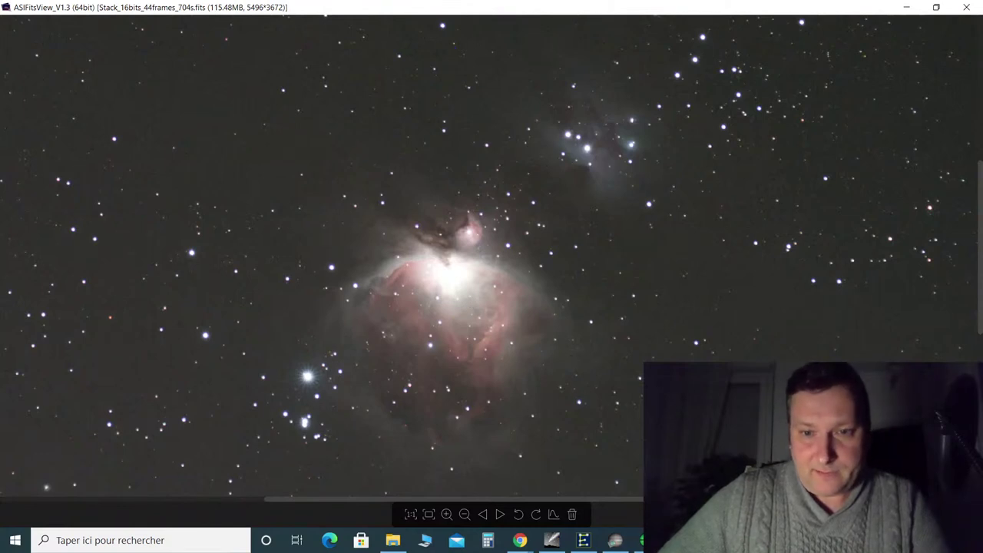
click(615, 541)
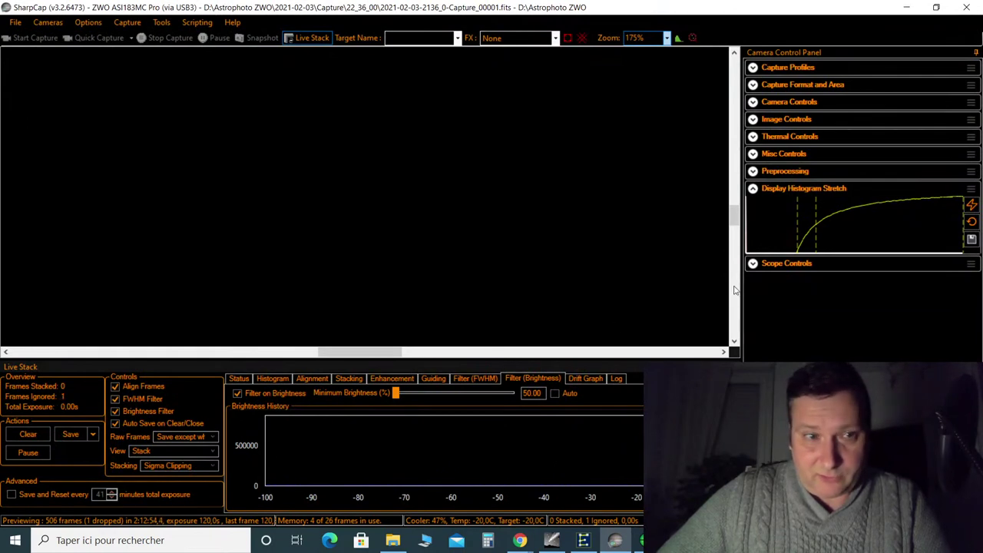
Reset the display histogram stretch, then clear the live stack and turn live stacking off
click(971, 221)
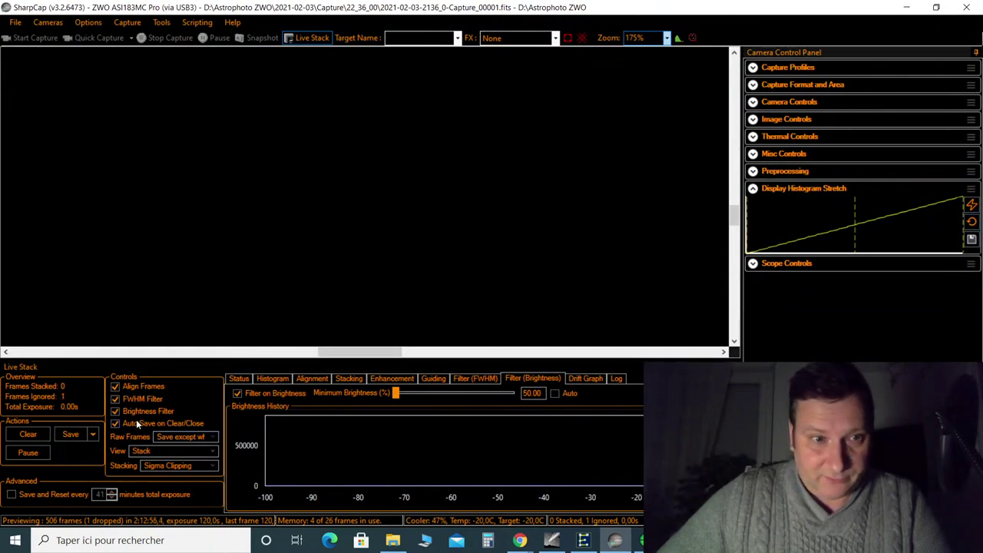
click(37, 436)
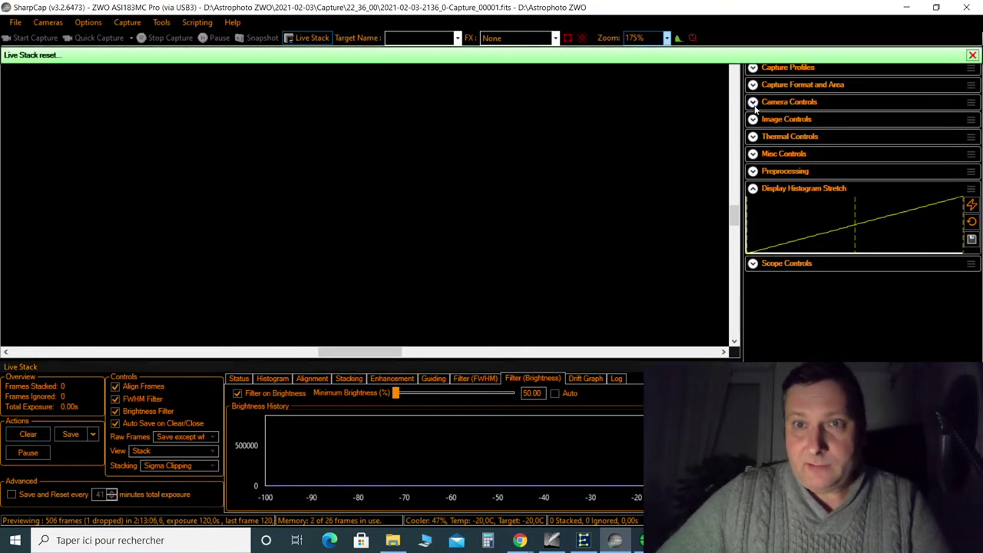
click(307, 37)
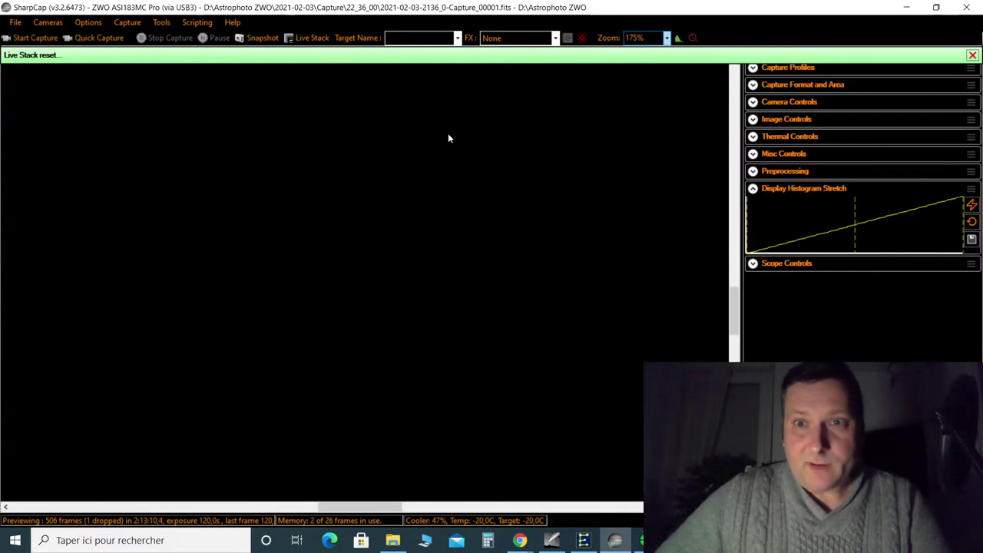
Expand the camera controls and select the current exposure value
click(753, 85)
click(753, 84)
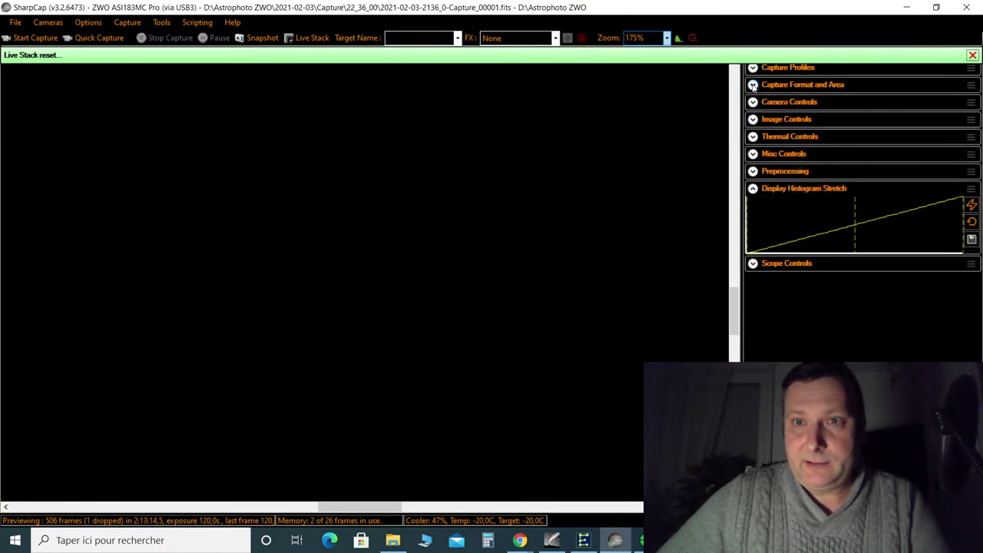
click(753, 102)
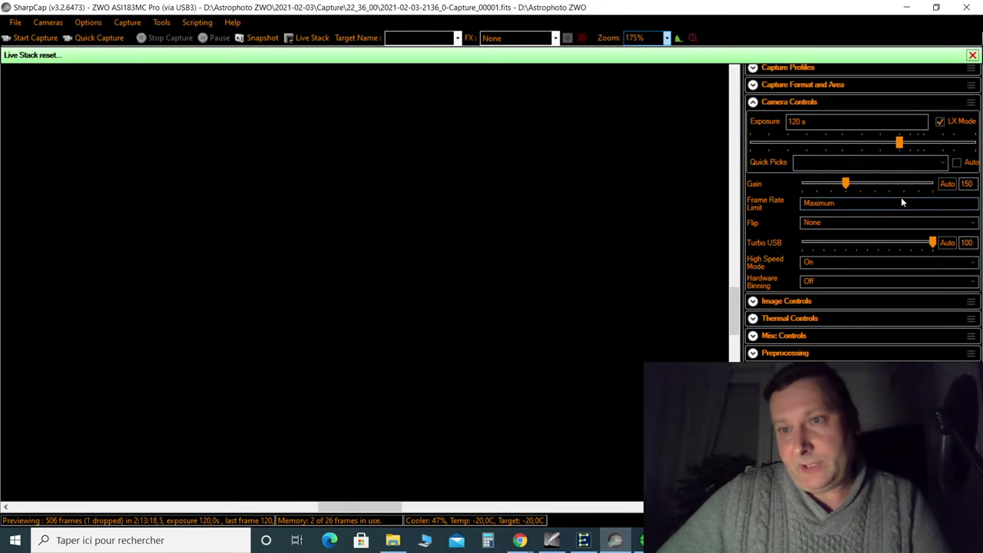
mouse_move(917, 148)
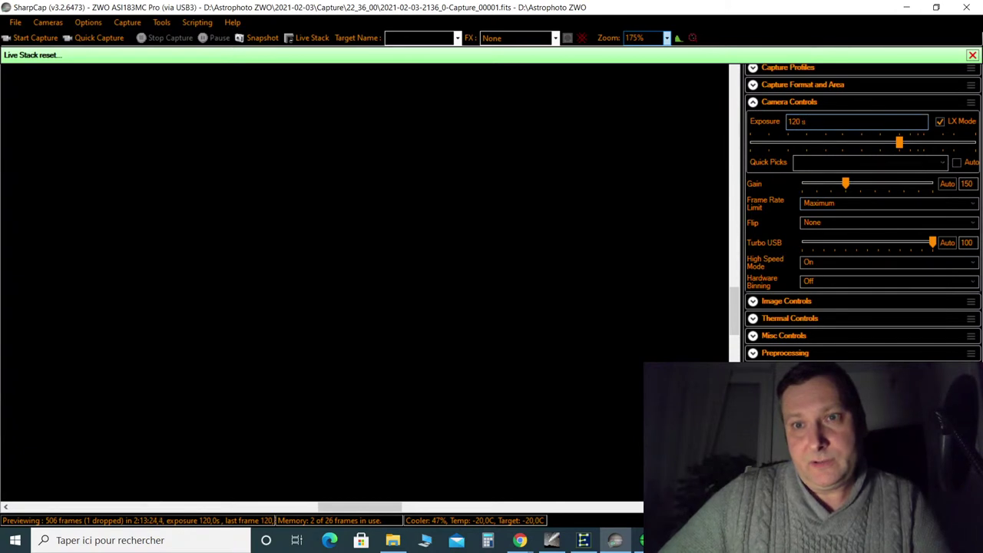
click(799, 121)
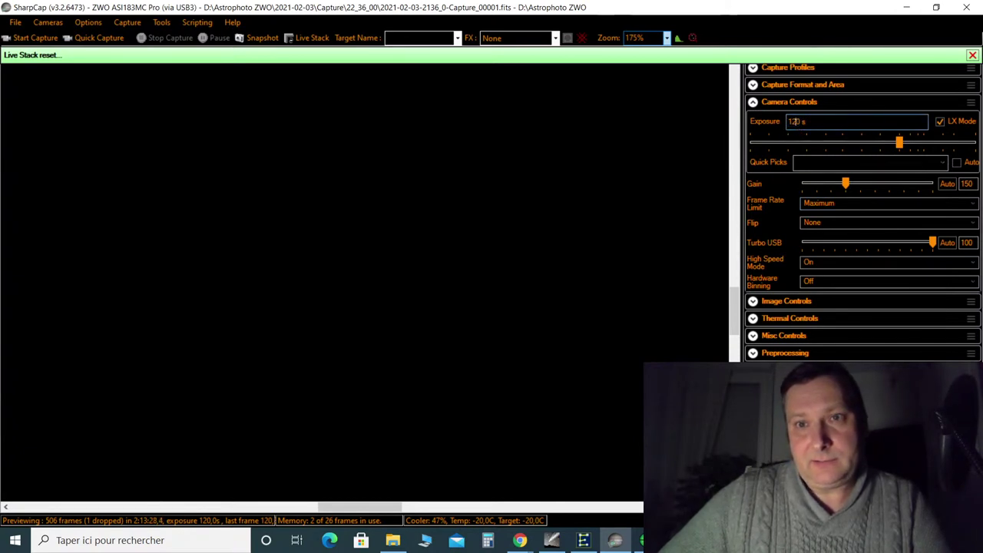
key(Return)
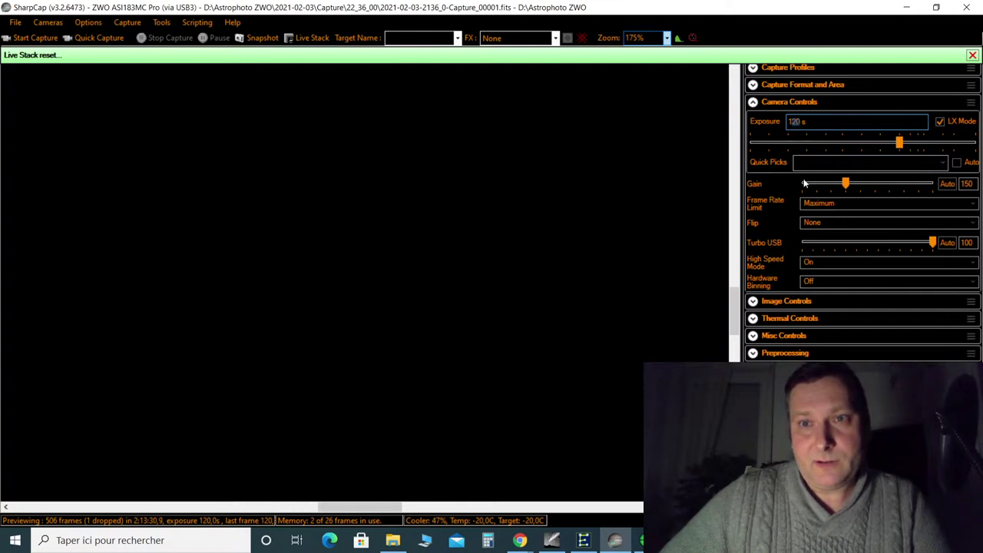
click(799, 121)
double_click(783, 125)
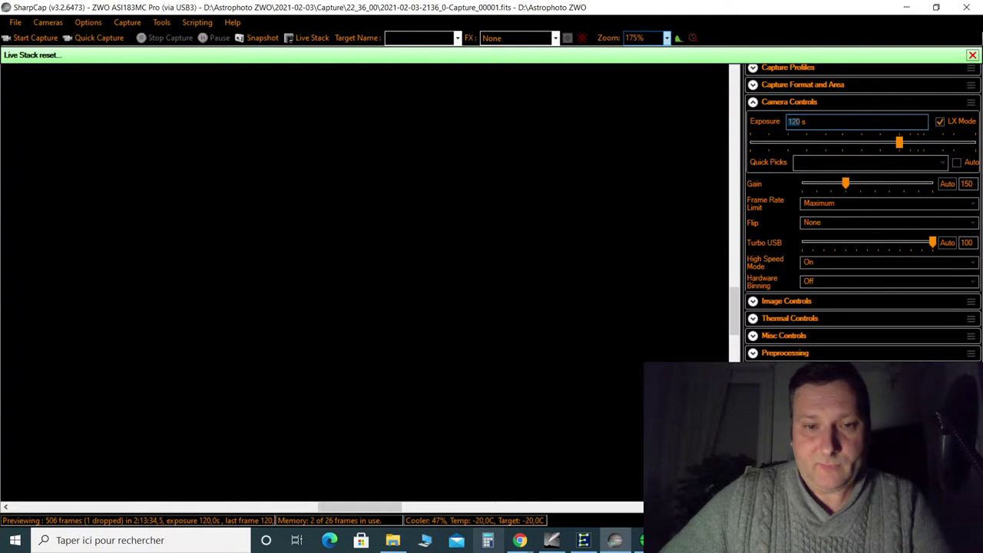
Switch to File Explorer and briefly view Stack_16bits_32frames_4800s.fits from the 21_00_24 capture folder in ASIFitsView
mouse_move(582, 542)
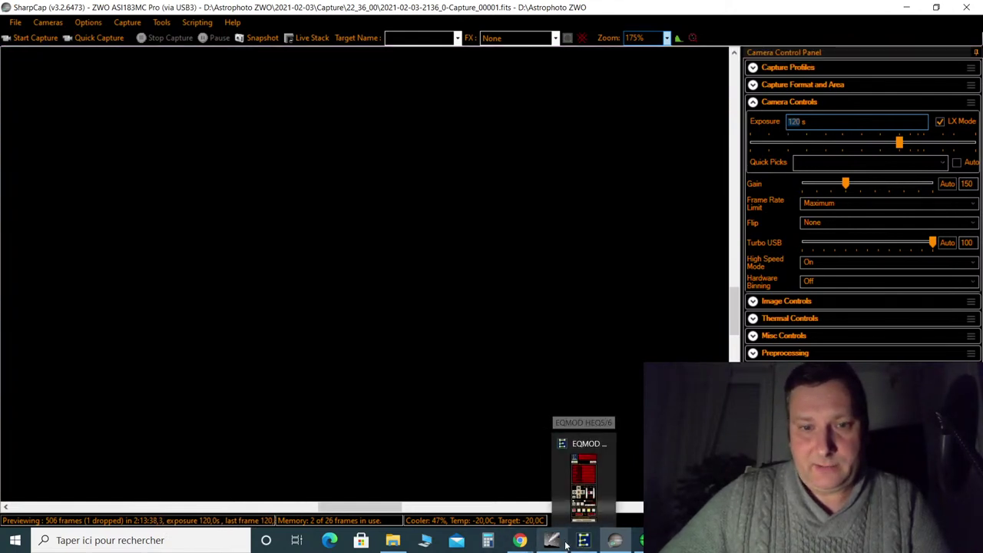
click(396, 542)
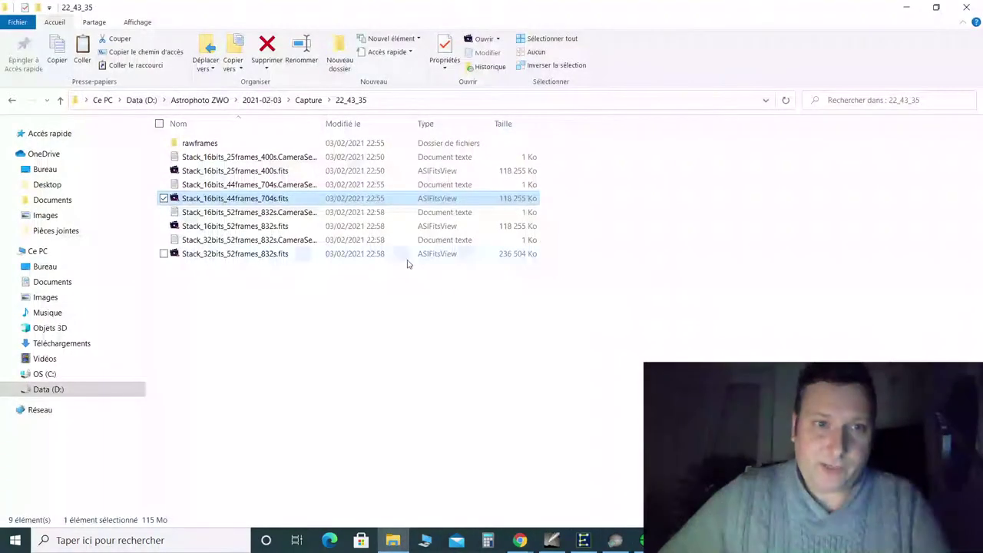
click(308, 101)
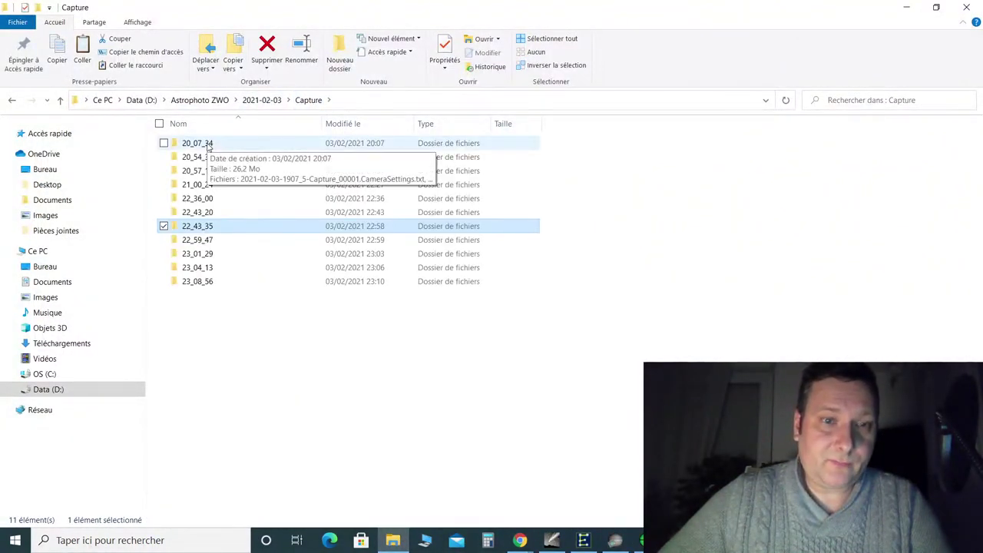
double_click(201, 145)
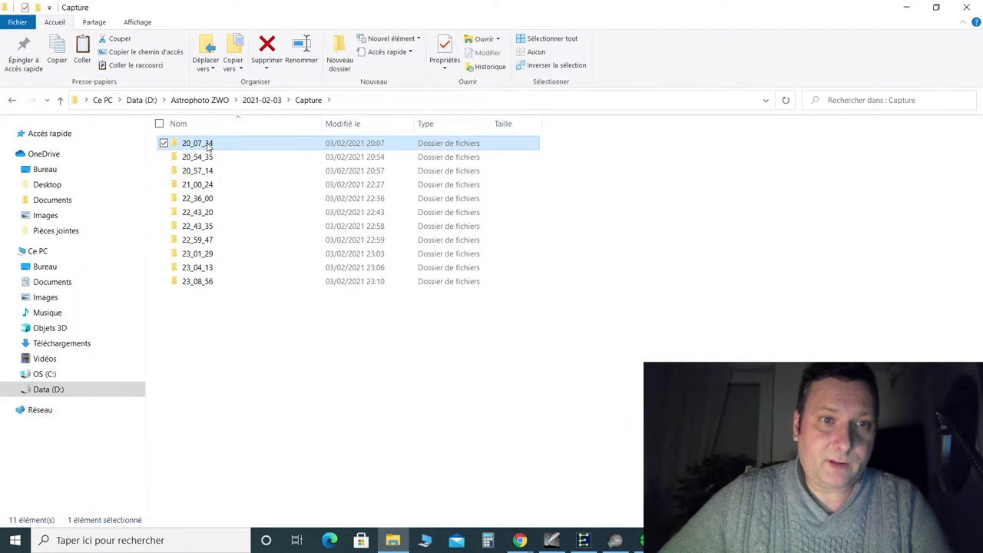
click(308, 101)
double_click(207, 188)
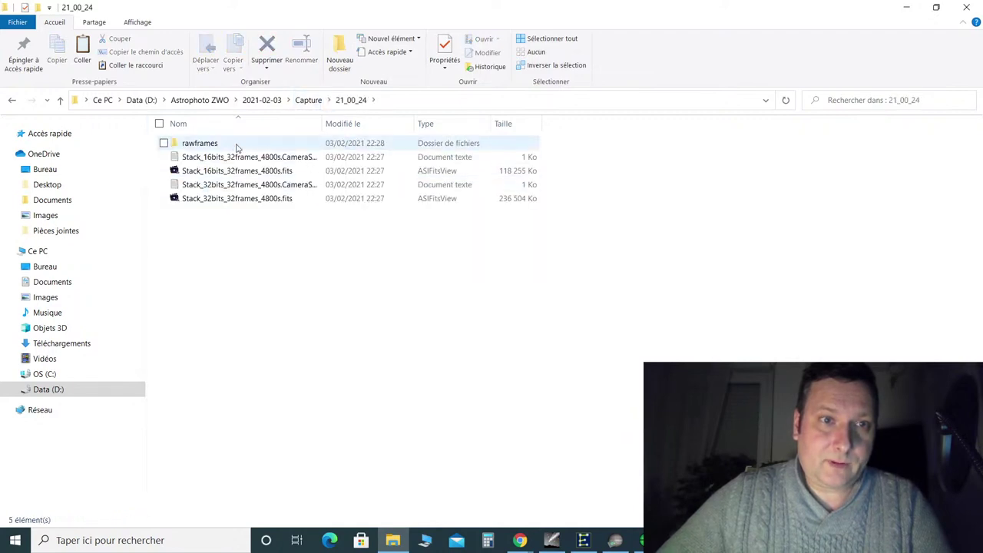
click(218, 170)
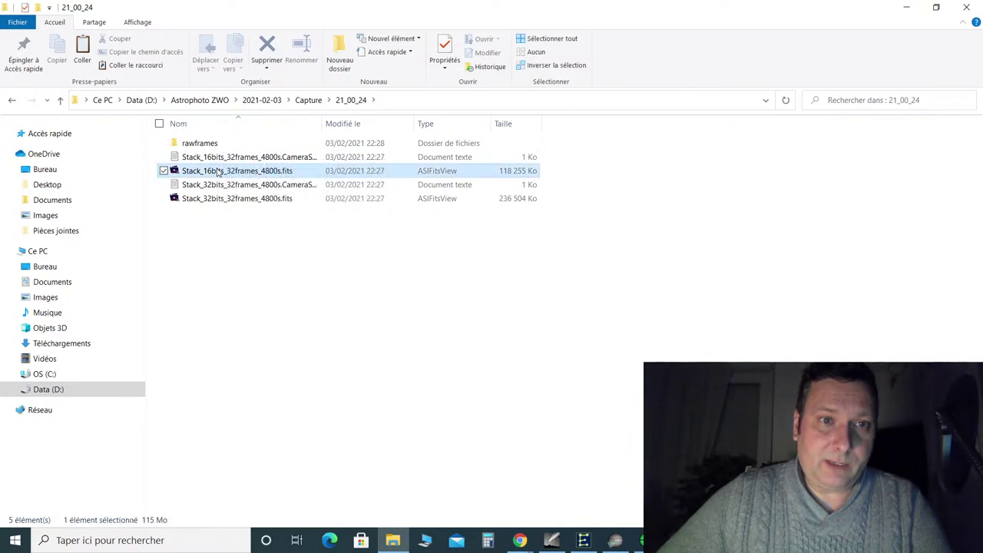
double_click(218, 170)
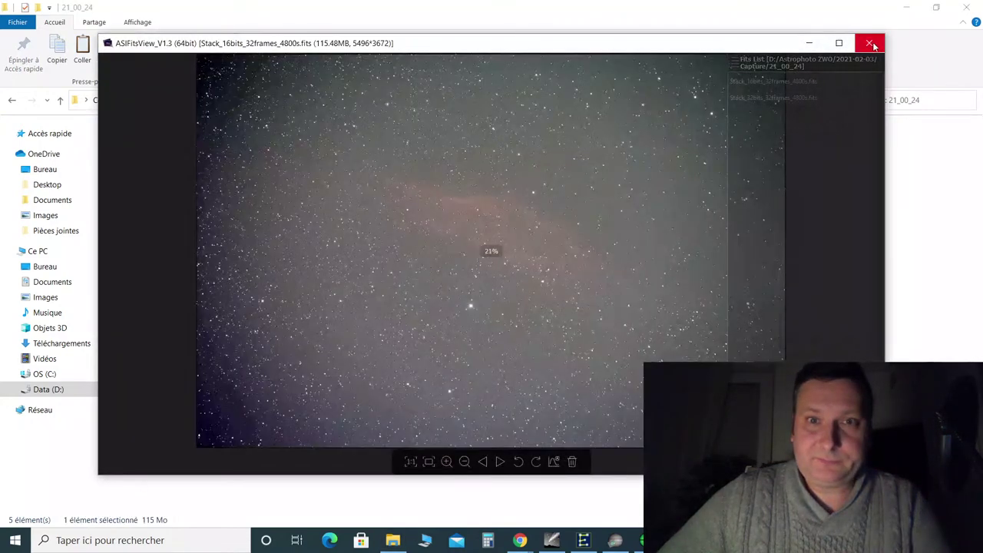
click(870, 43)
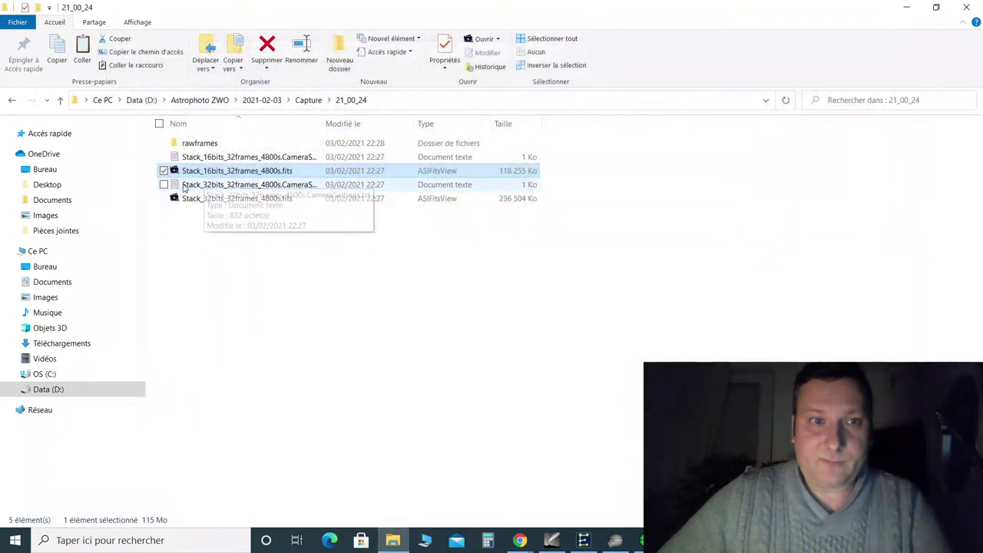
Check the exposure recorded in Stack_16bits_32frames_4800s.CameraSettings.txt and return to SharpCap
click(206, 156)
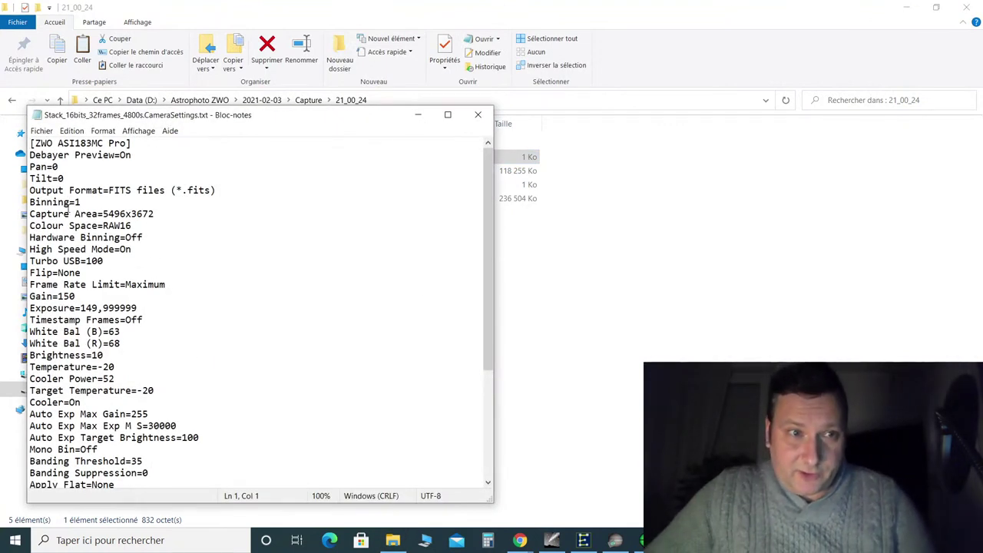
double_click(97, 261)
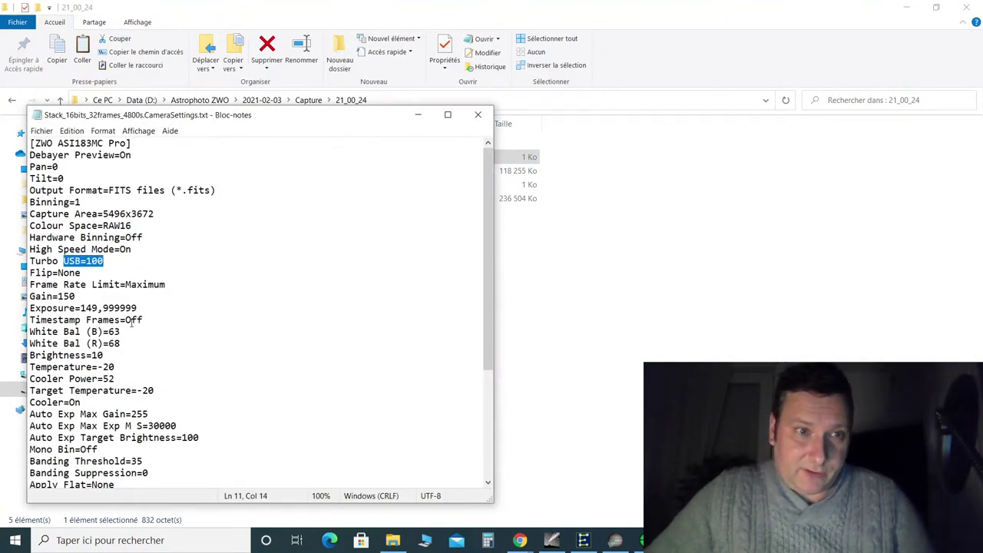
triple_click(126, 311)
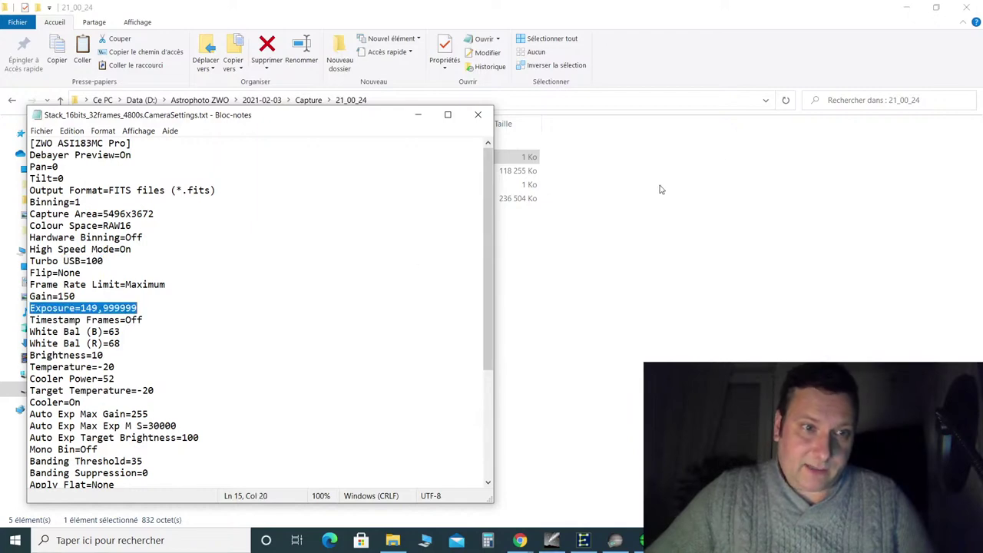
click(906, 9)
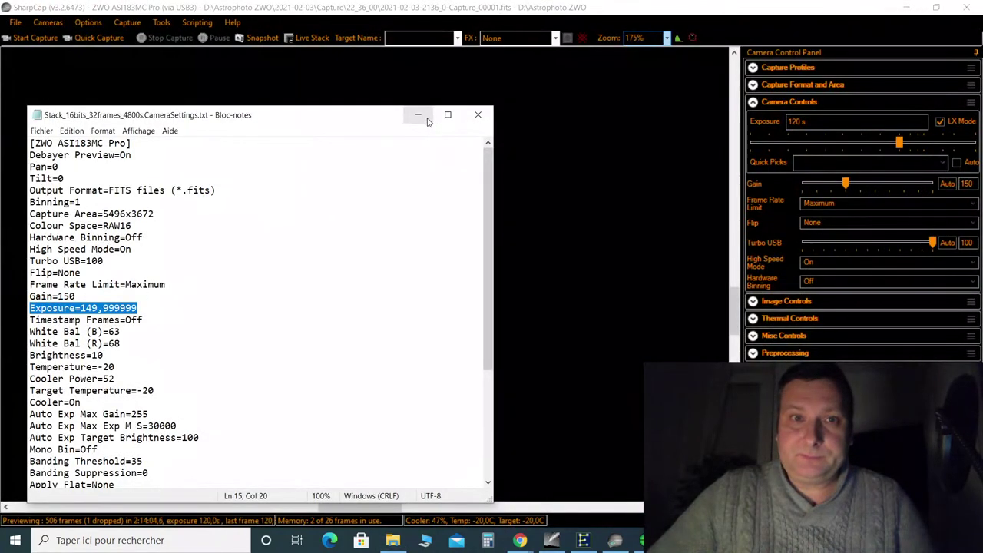
click(421, 121)
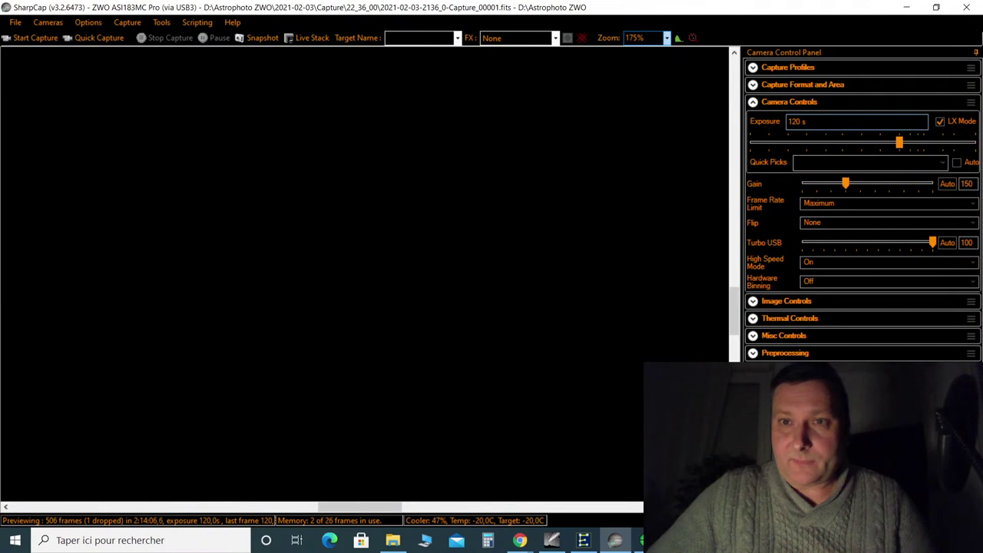
Set the camera exposure to 150 s and the gain to 100, then collapse the camera controls
scroll(813, 166, down, 2)
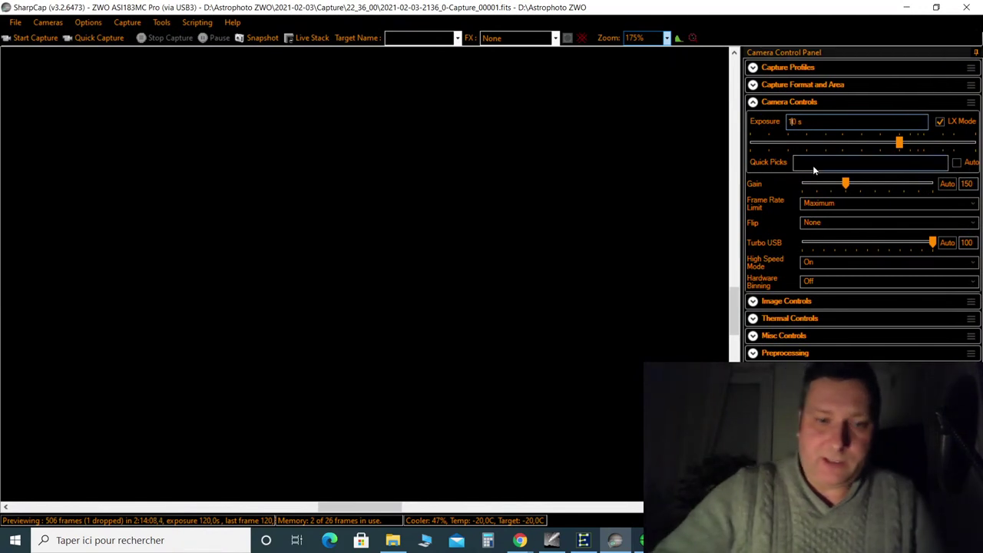
text(5)
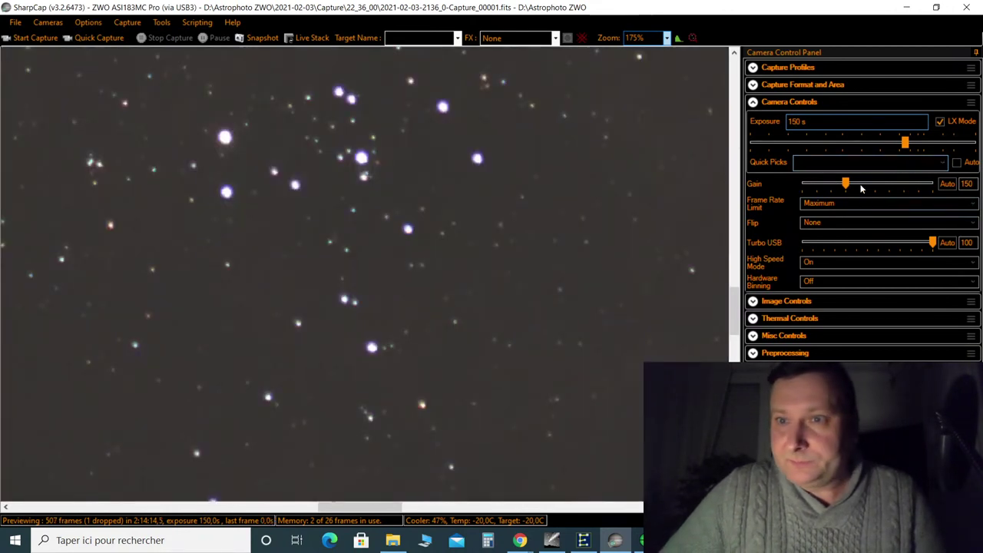
drag(845, 184, 830, 183)
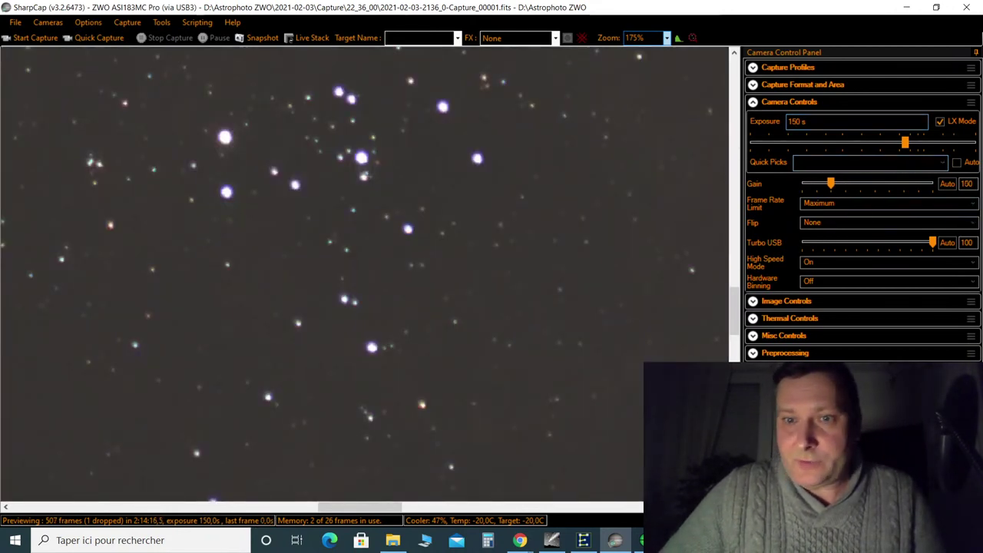
click(753, 105)
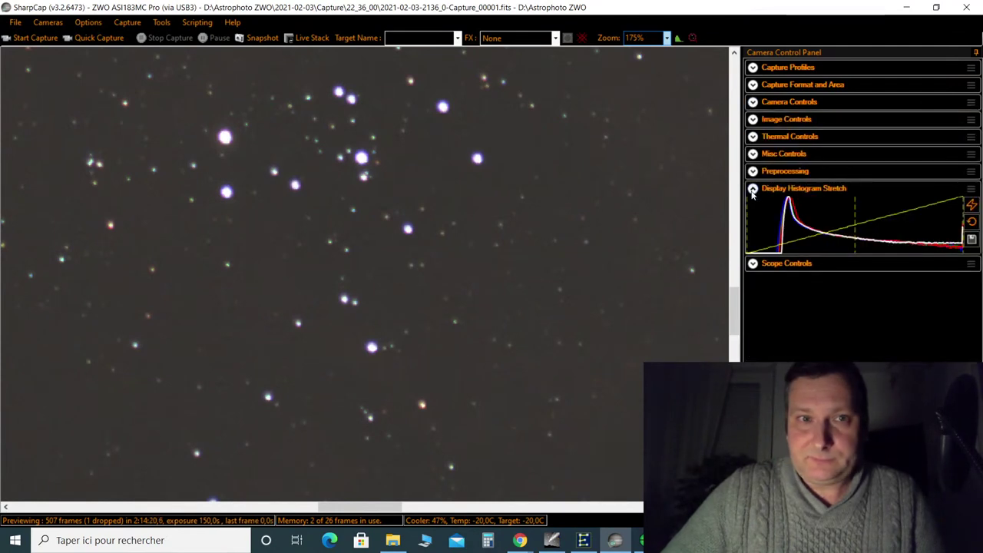
Recentre the preview on the star cluster and stretch the display histogram by moving the black and midtone levels close to the peak
click(666, 38)
click(739, 105)
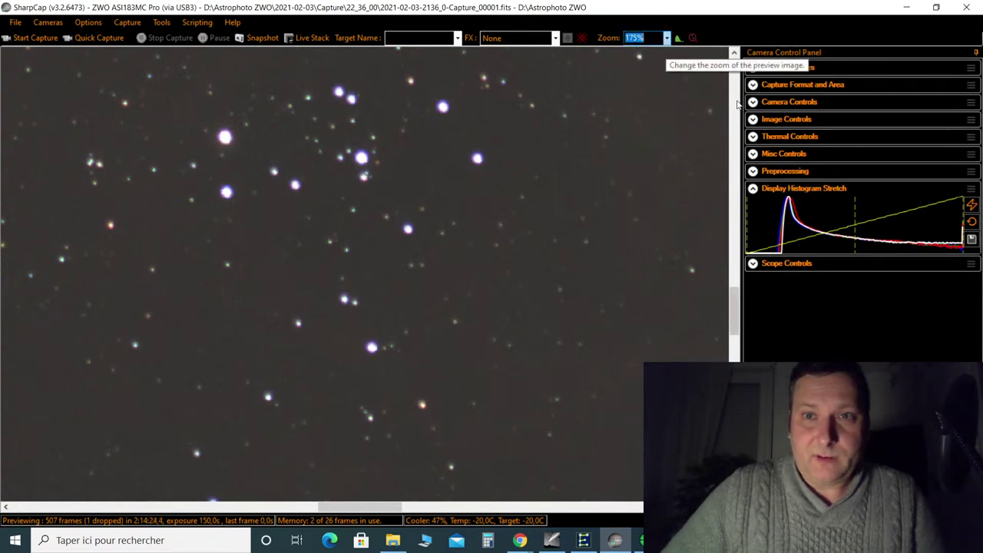
click(735, 252)
drag(736, 252, 736, 281)
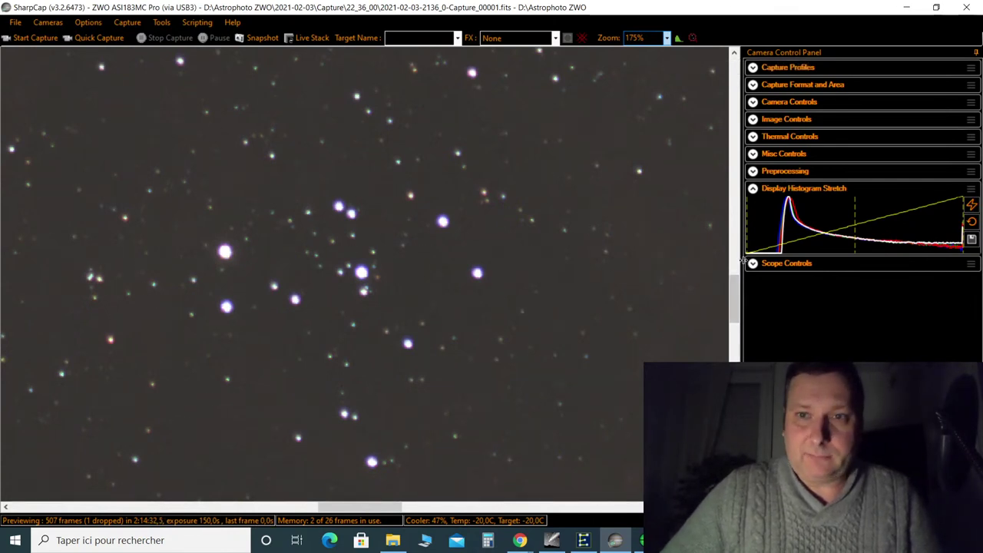
drag(855, 224, 810, 208)
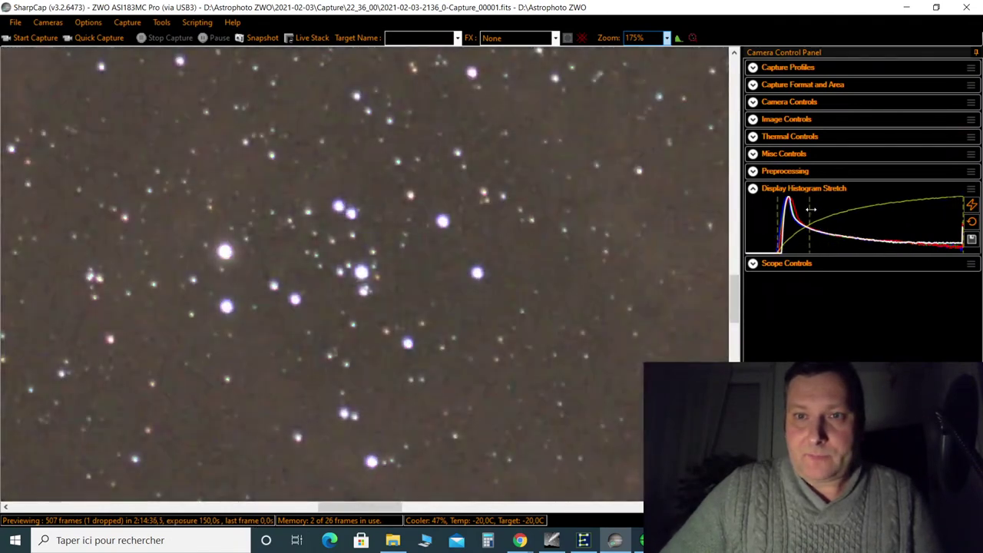
drag(780, 220, 797, 220)
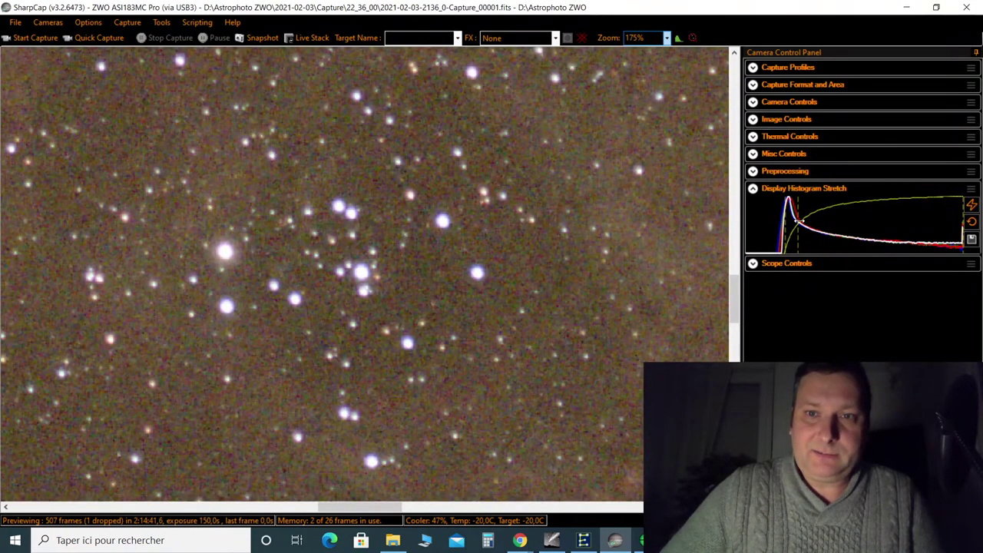
Zoom the preview out to 40% and fine-tune the stretch's black level to bring out the nebula
click(666, 37)
click(639, 100)
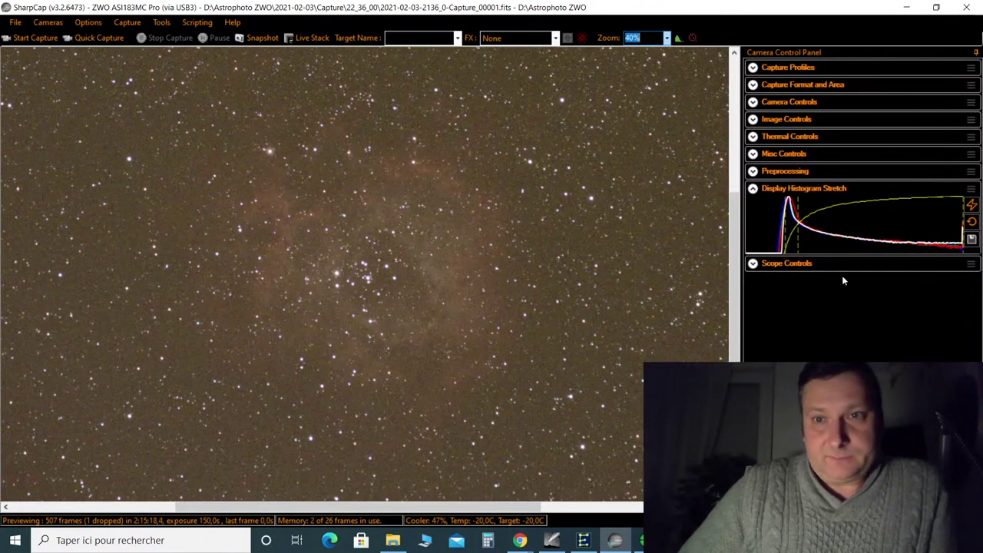
click(787, 237)
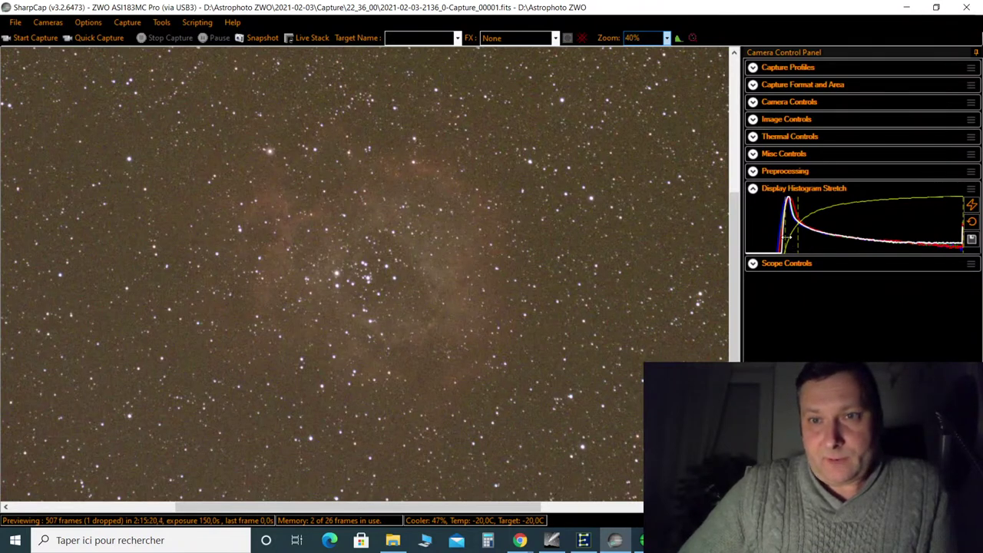
drag(786, 236, 782, 236)
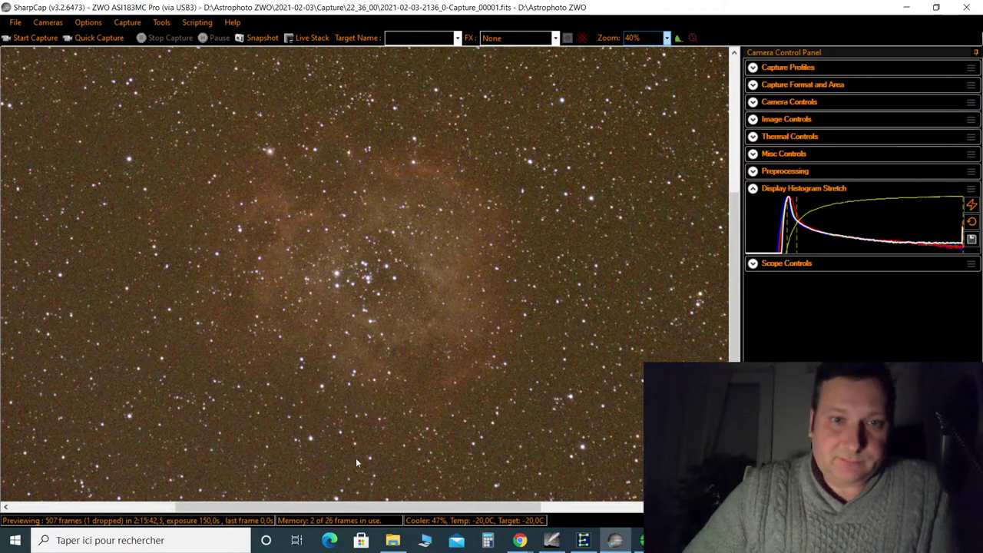
Start a capture limited to 51 frames, without a capture sequence
click(33, 40)
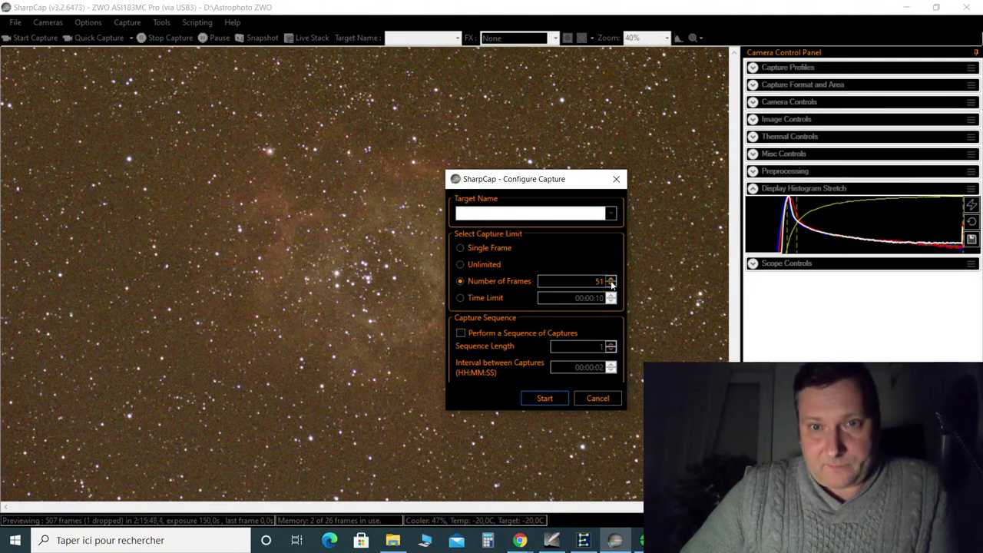
click(544, 397)
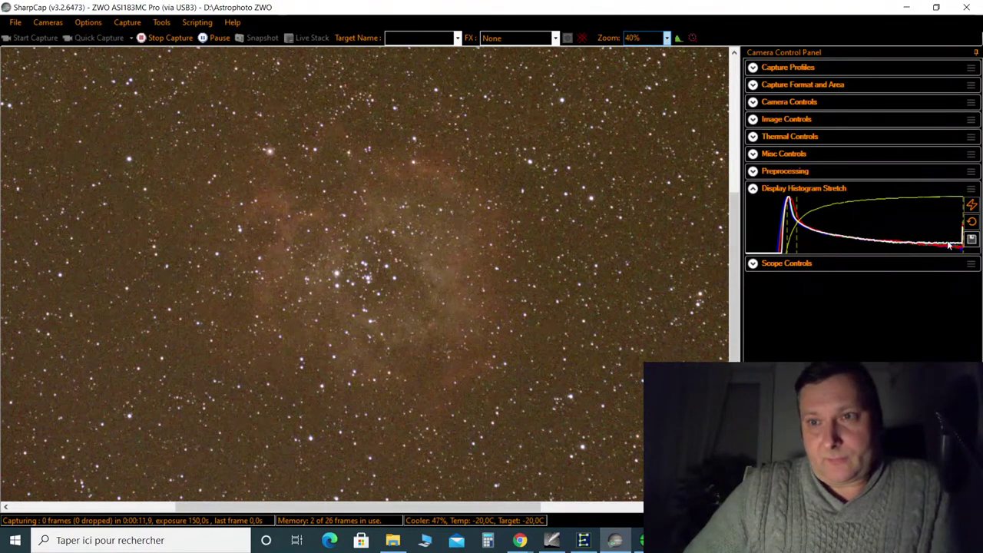
Reset the display histogram stretch and restretch it with the black level at the peak's base and the midtone just past it
click(971, 222)
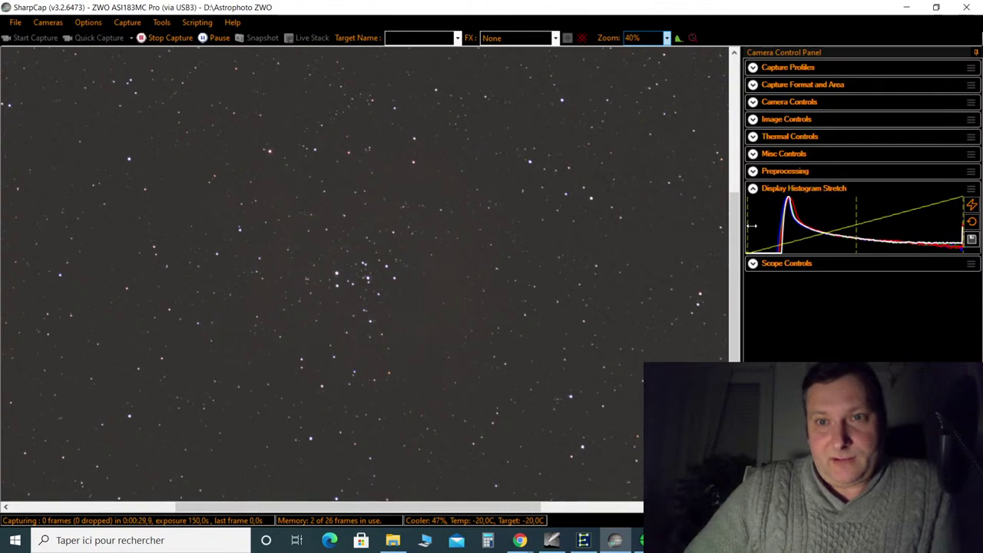
drag(746, 227, 775, 224)
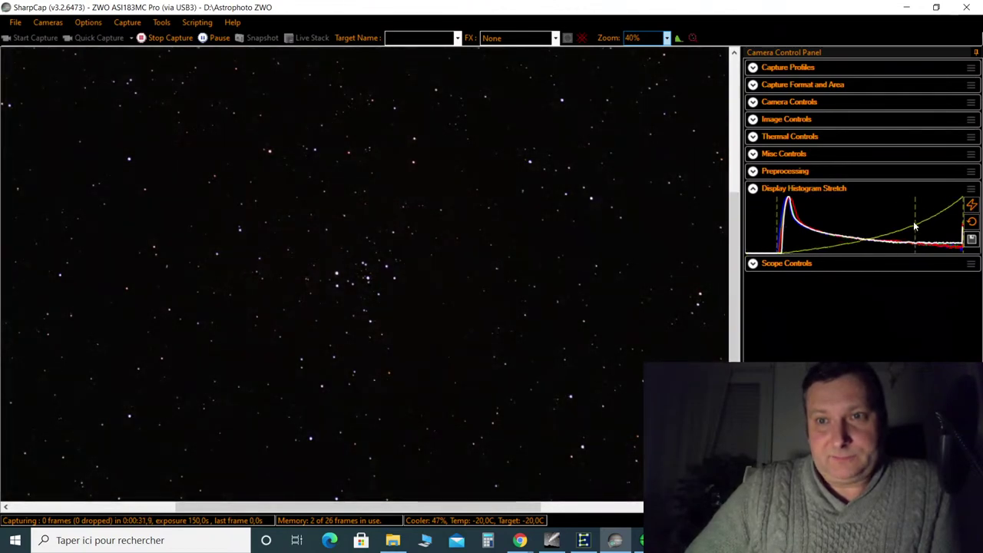
mouse_move(914, 222)
mouse_down()
mouse_move(791, 228)
mouse_move(797, 222)
mouse_up()
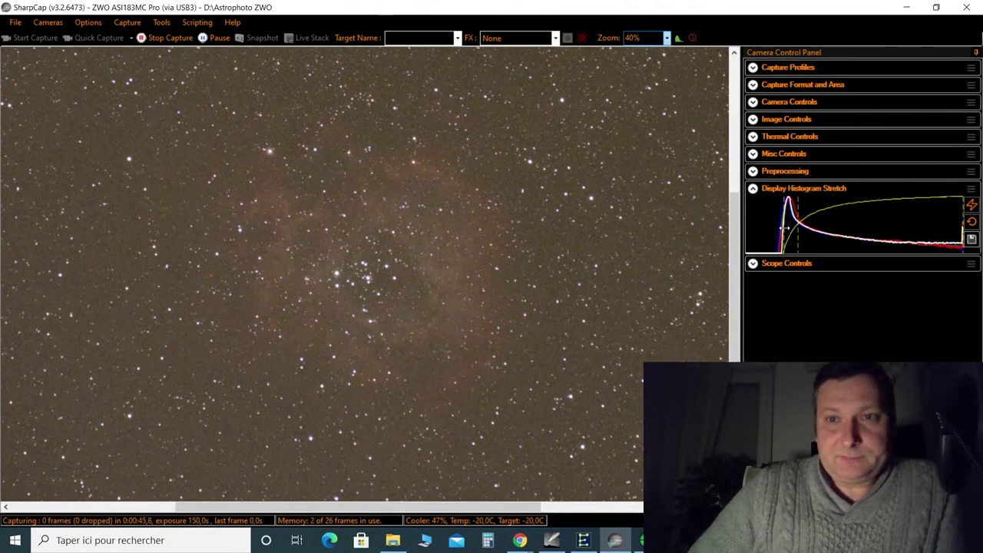
Switch to Chrome to read through the live chat messages and check the livestream's analytics in YouTube Studio
click(529, 544)
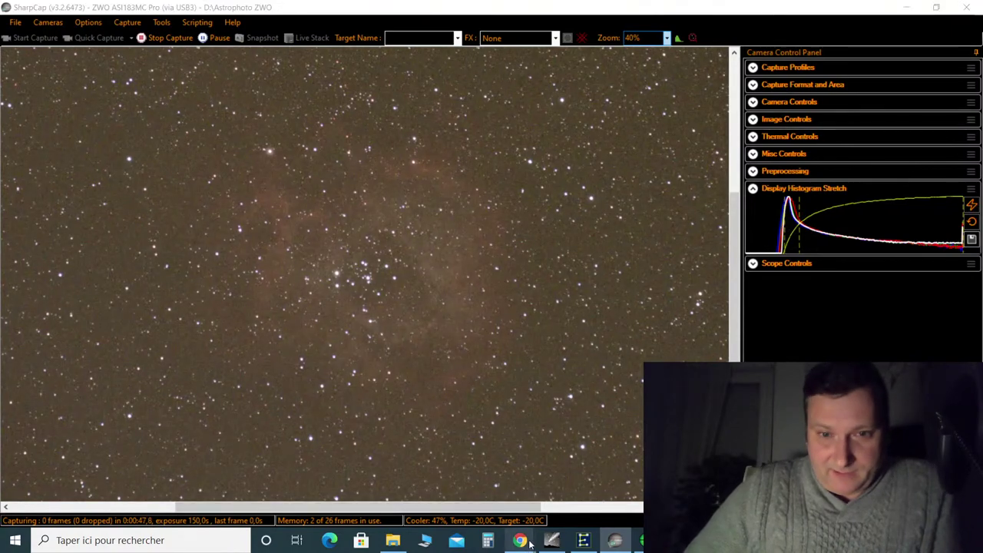
click(600, 491)
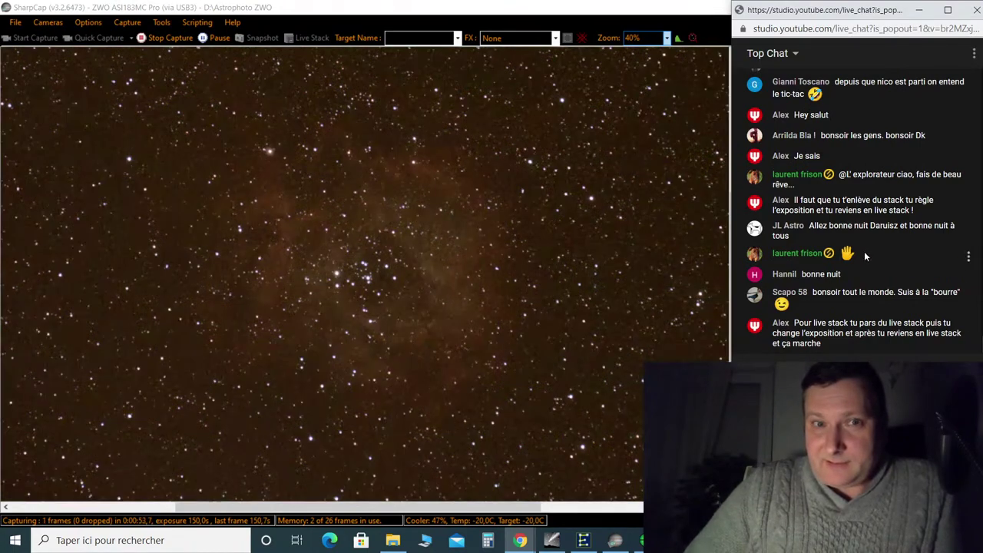
scroll(864, 251, up, 5)
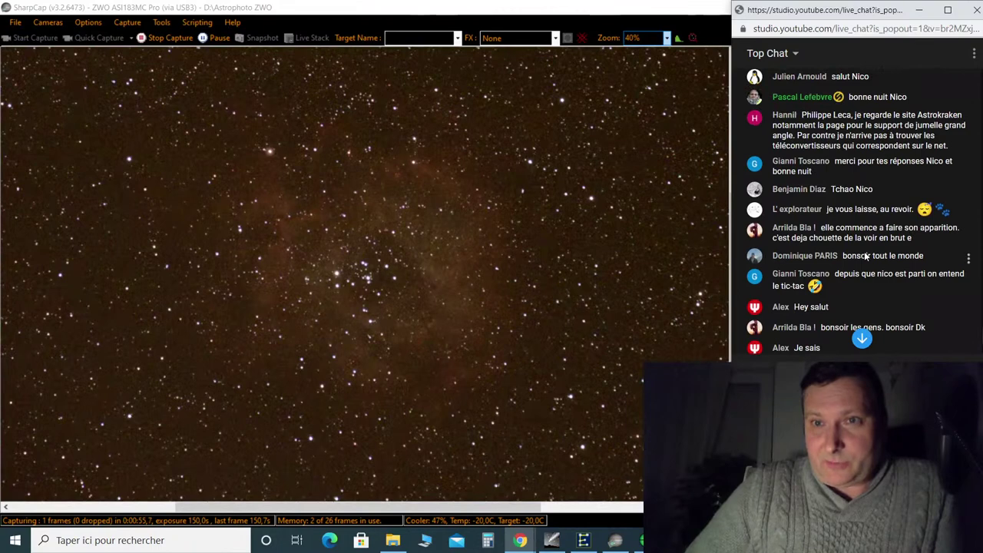
scroll(865, 256, down, 5)
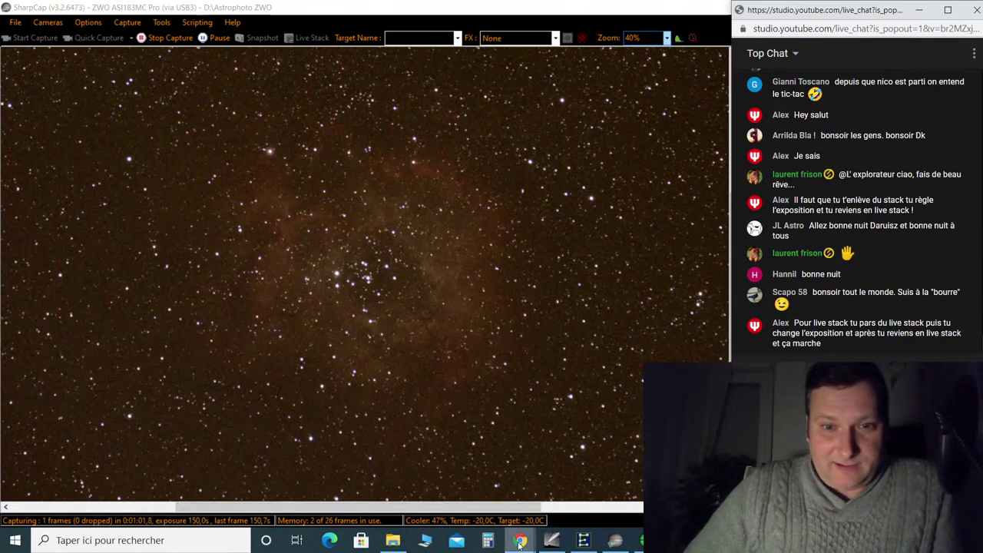
mouse_move(519, 542)
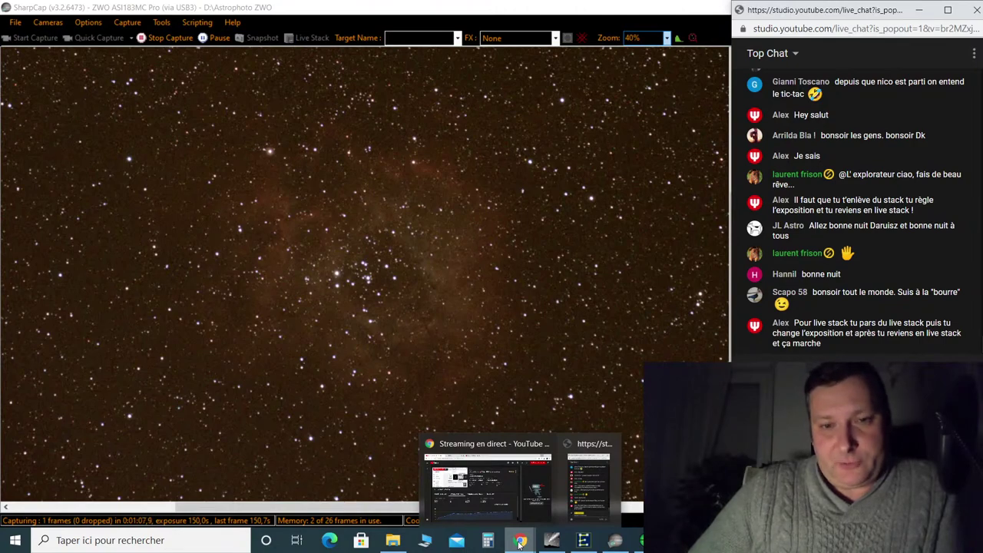
click(519, 493)
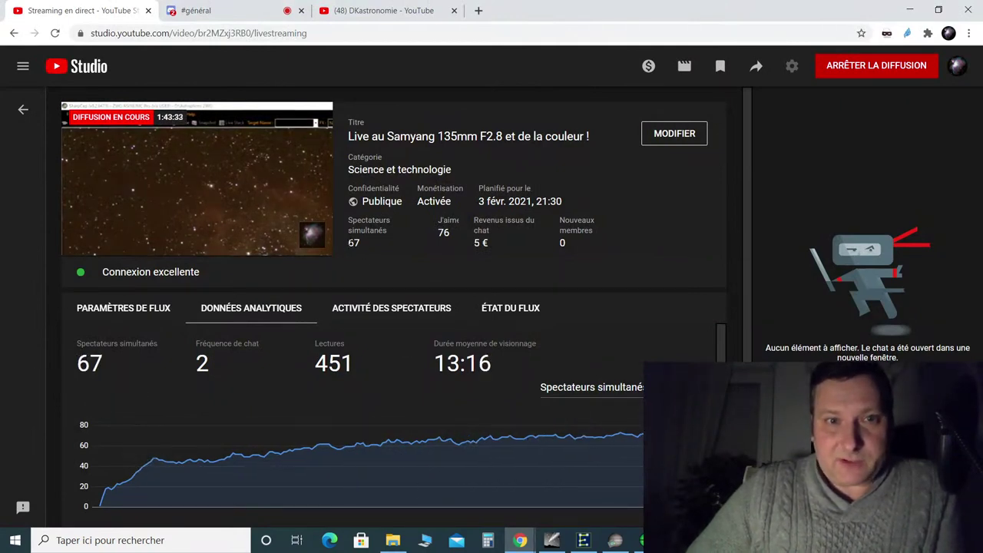
click(910, 8)
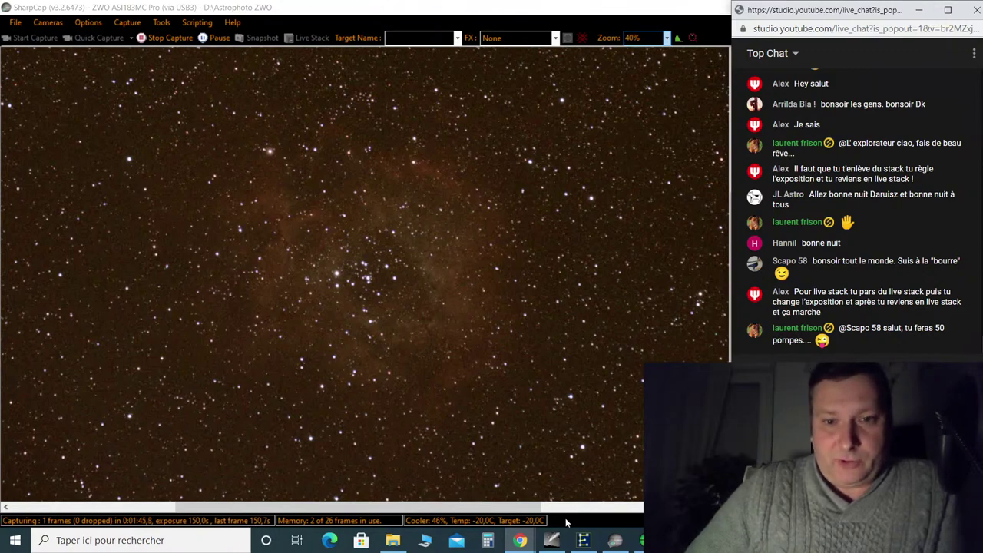
Browse the DKastronomie channel's playlists on YouTube and look through the videos in the full "Astrophoto à l'APN" playlist
click(519, 540)
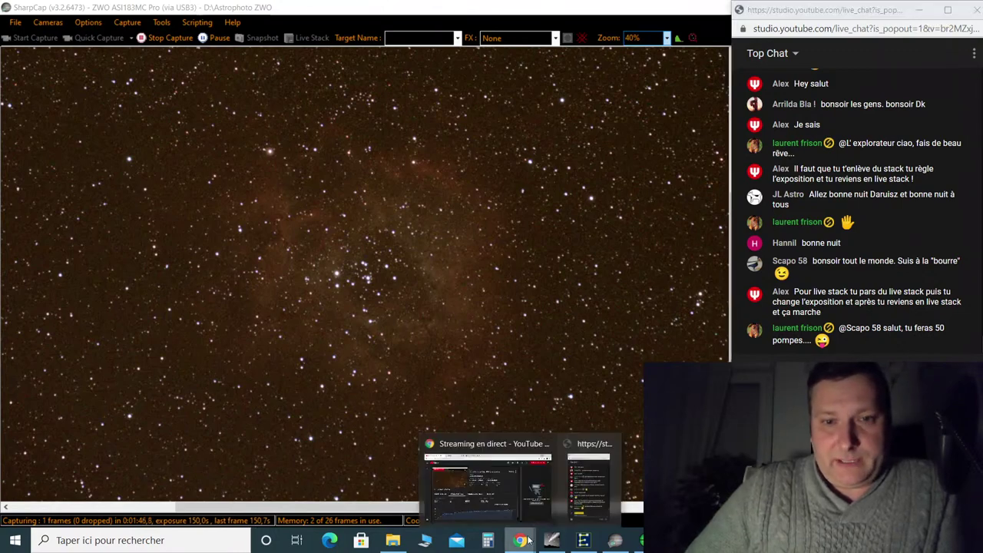
click(509, 458)
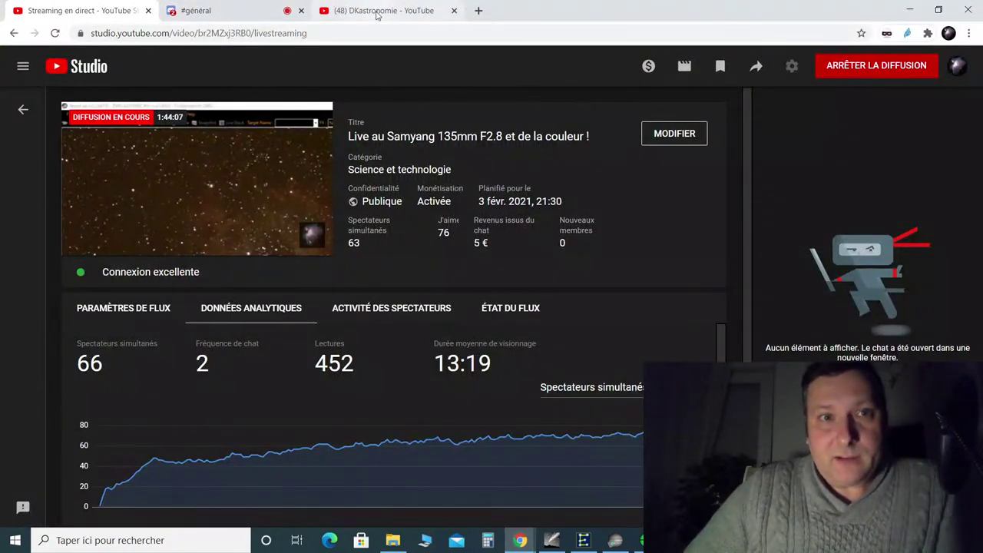
click(376, 10)
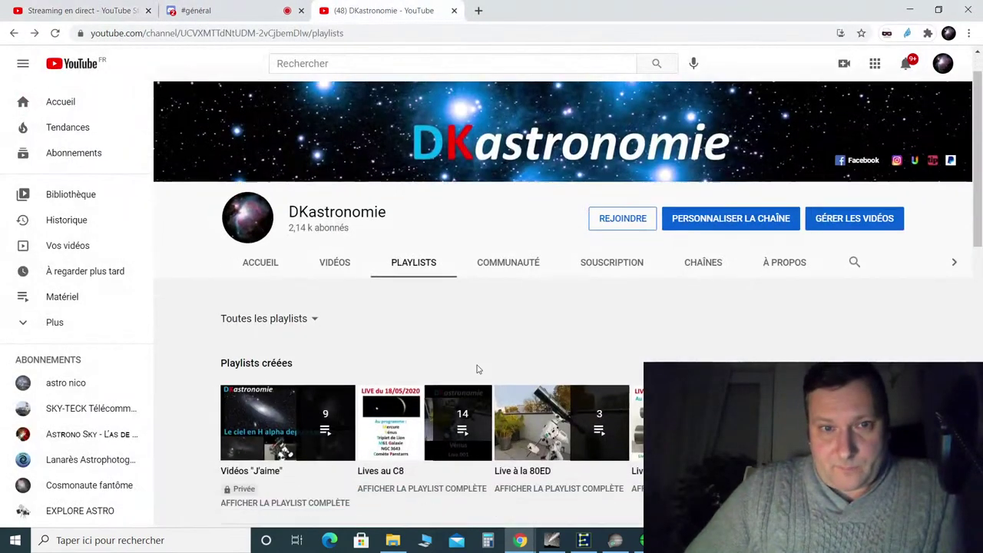
scroll(476, 369, down, 3)
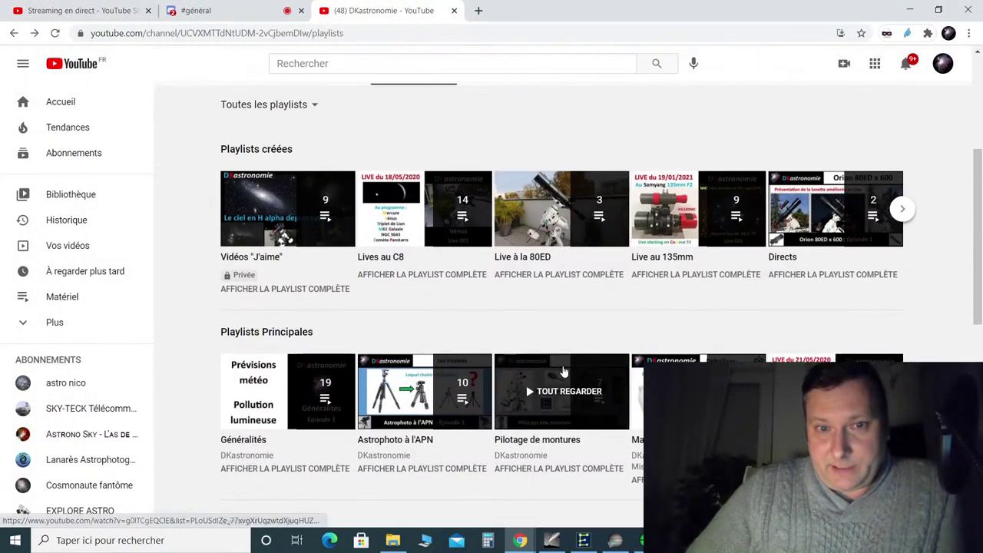
scroll(563, 372, down, 2)
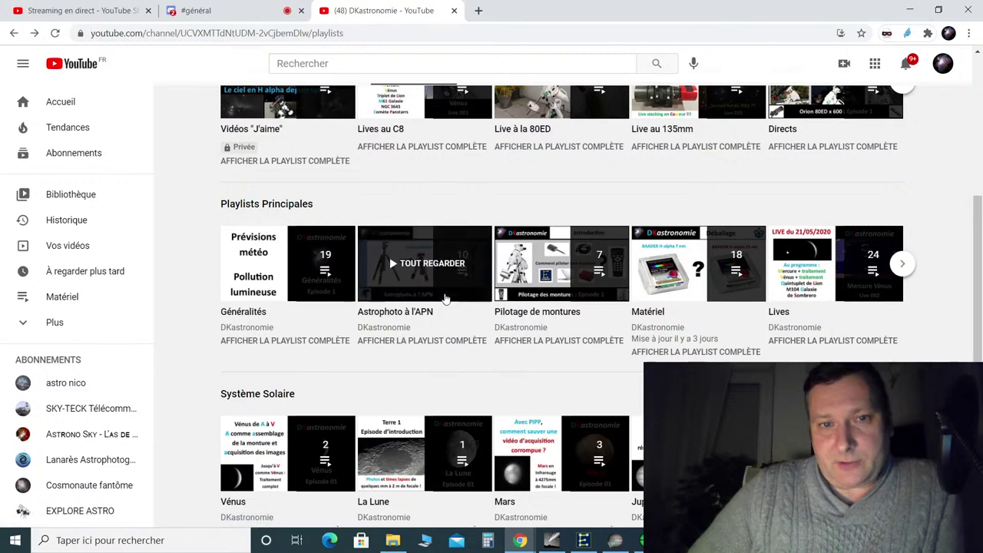
click(430, 342)
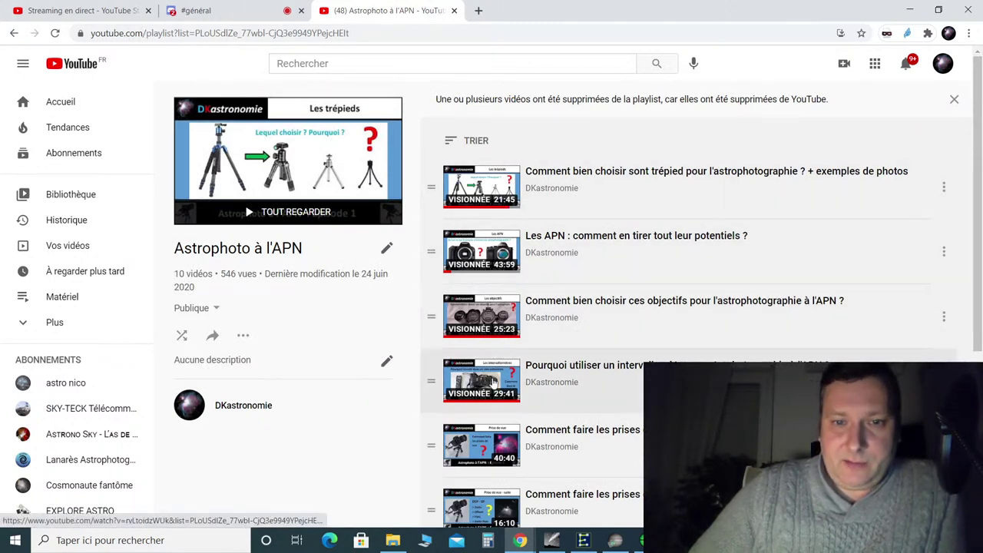
scroll(494, 382, down, 3)
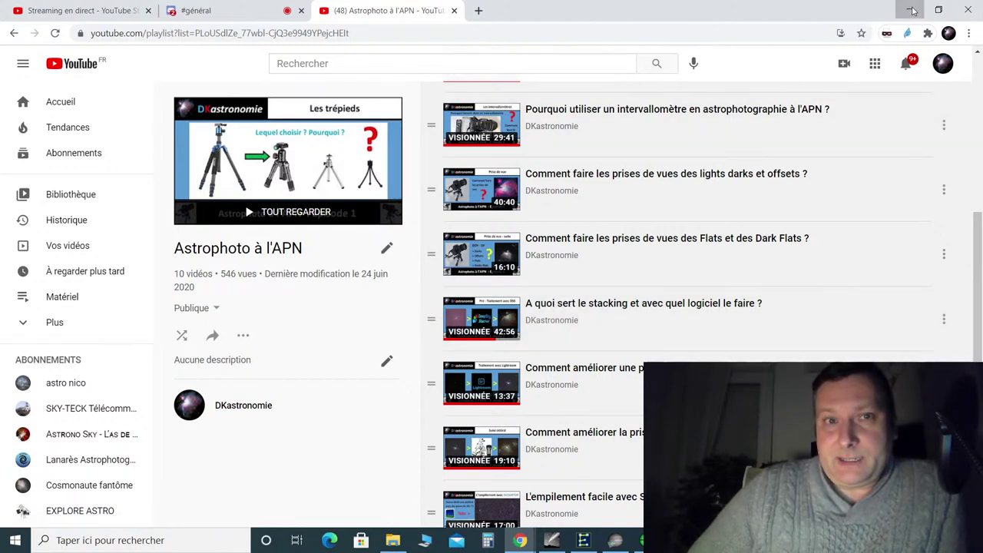
click(914, 12)
Switch to File Explorer and check the saved files in the Capture subfolder 23_14_36
click(392, 539)
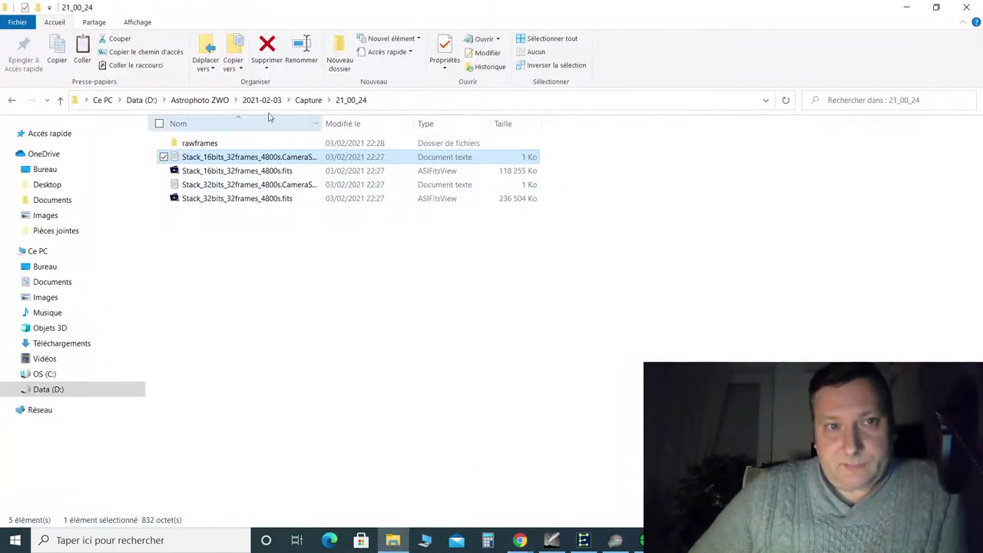
click(307, 99)
double_click(202, 300)
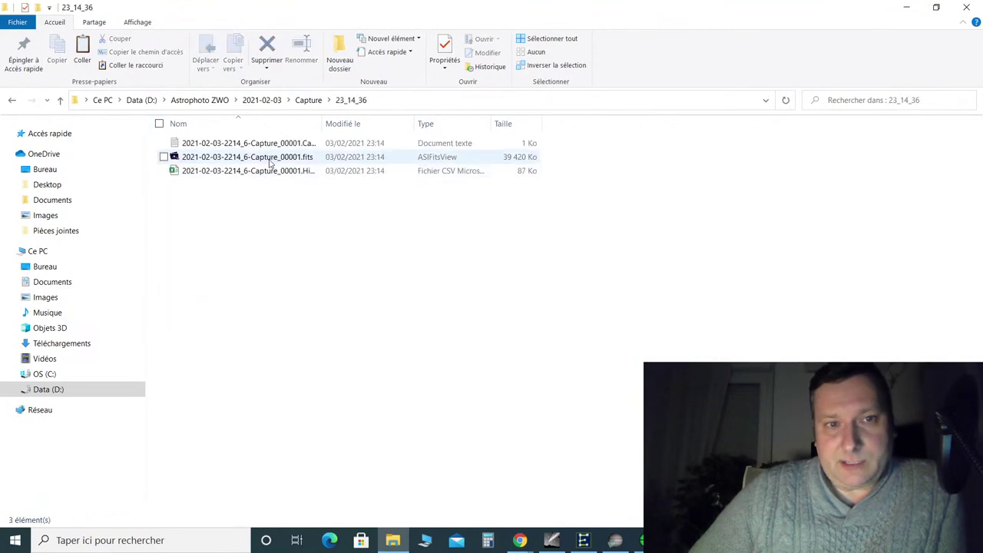
click(906, 7)
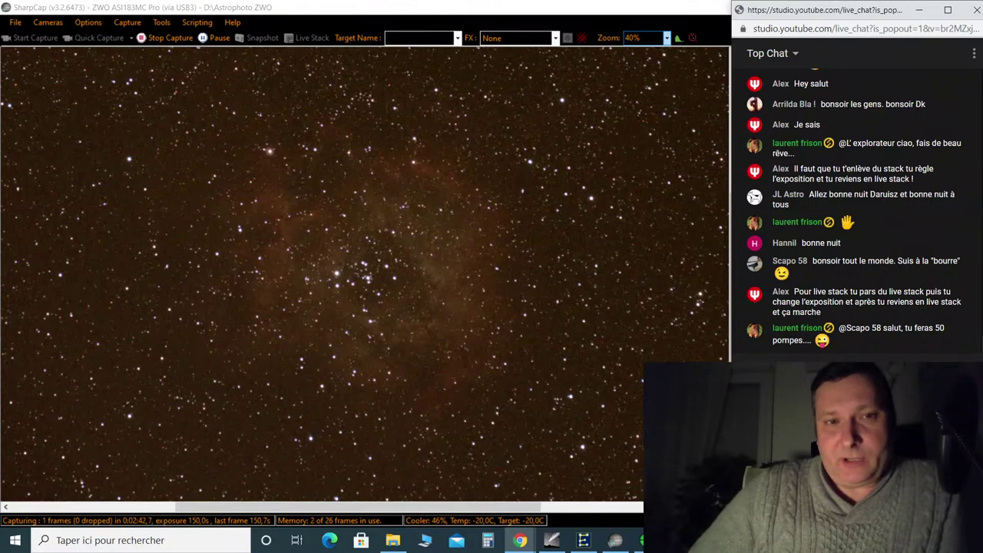
Compare SharpCap's live preview with the stacks Stack_16bits_44frames_704s.fits and Stack_16bits_32frames_4800s.fits in ASIFitsView
click(719, 8)
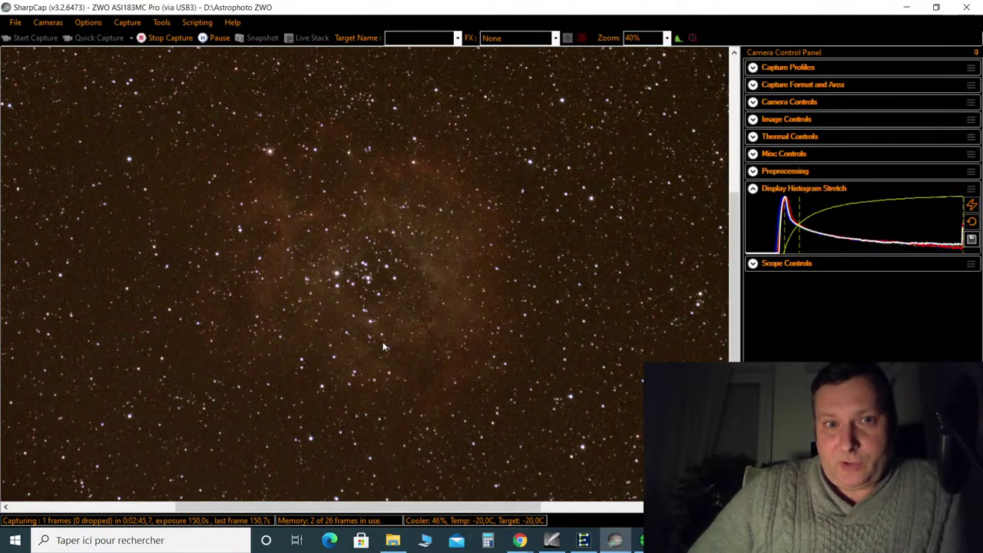
click(905, 8)
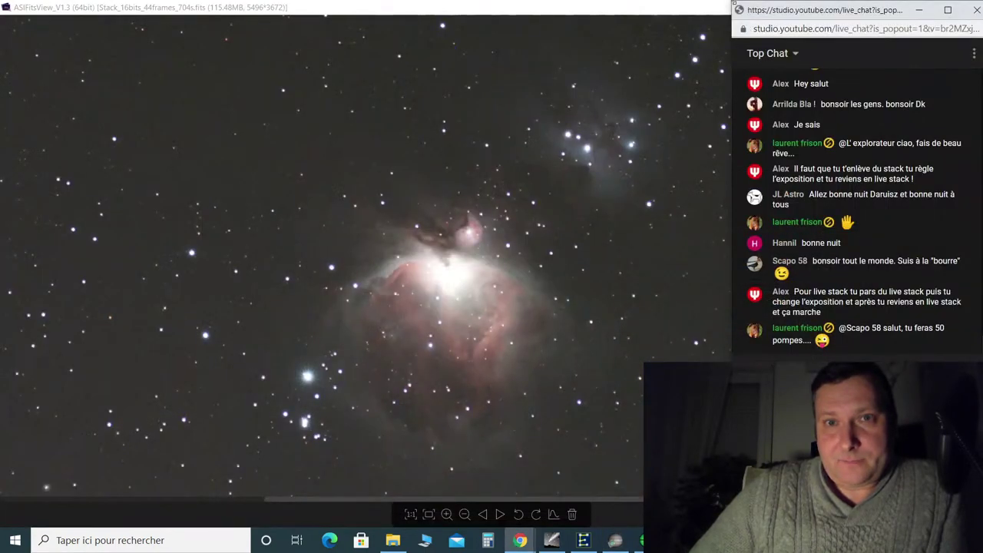
click(702, 4)
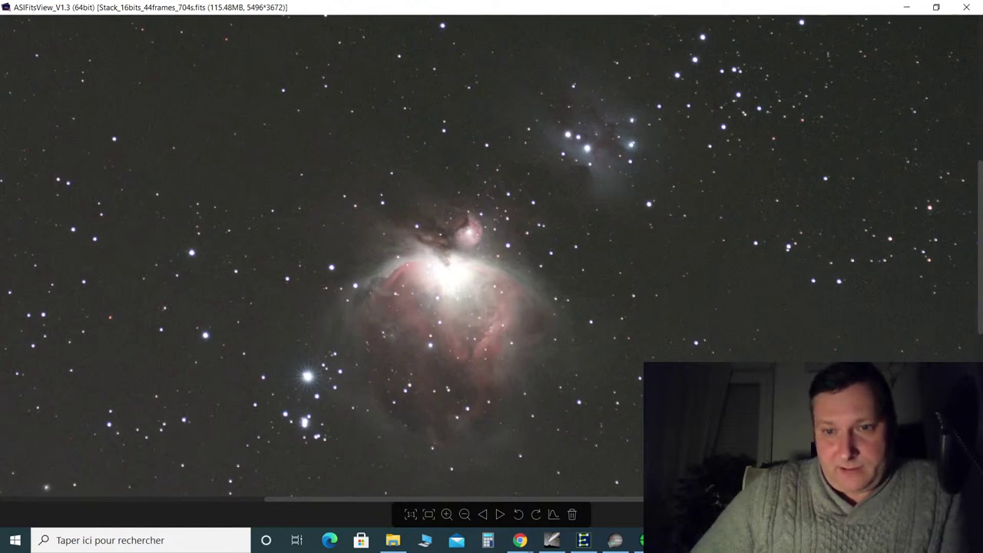
mouse_move(552, 539)
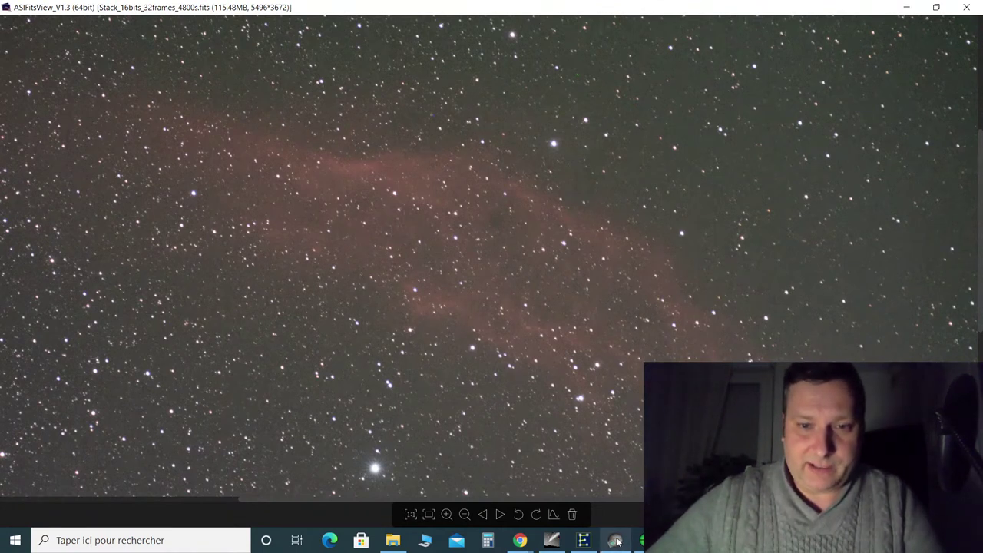
mouse_move(622, 540)
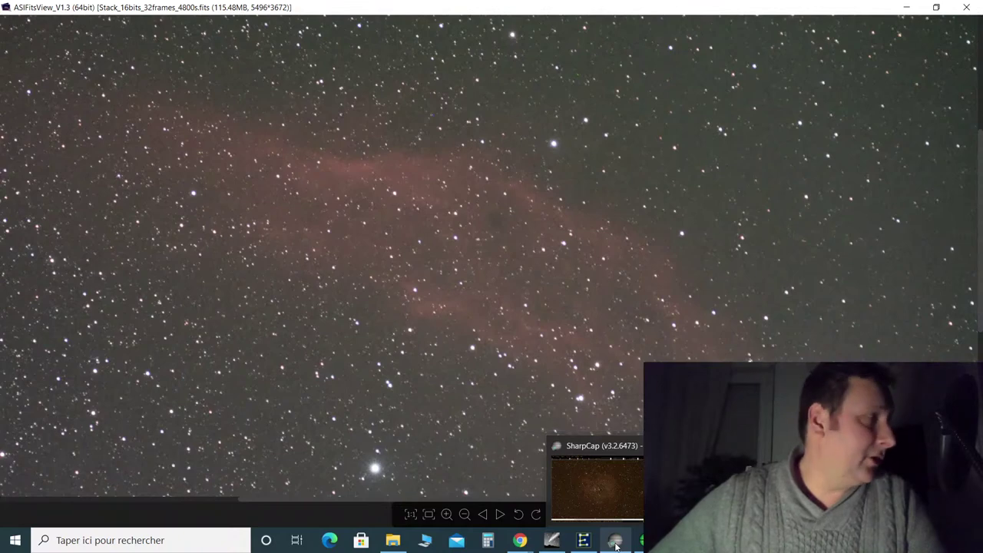
click(616, 544)
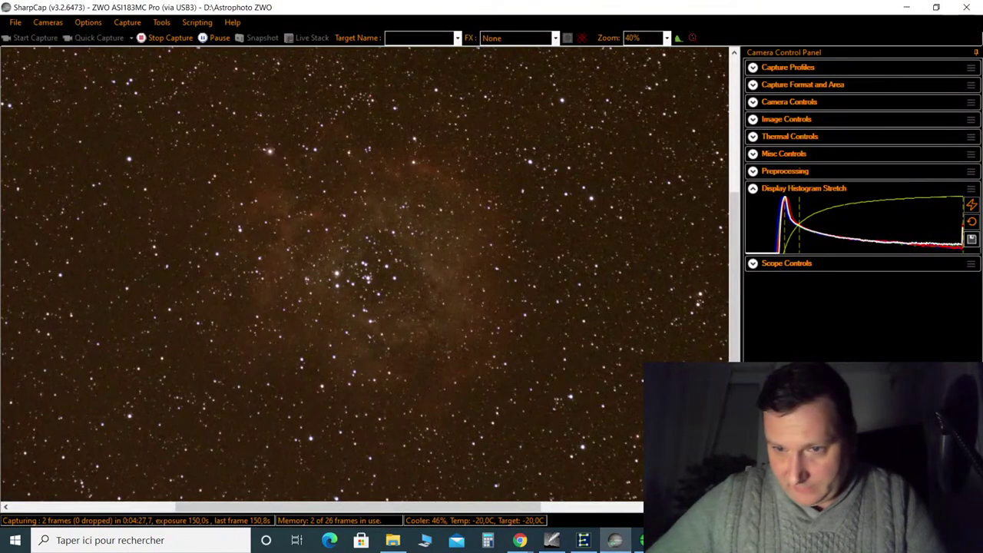
Clear the SharpCap, image viewer and chat windows off the desktop and launch DeepSkyStacker Live (64 bit)
click(907, 7)
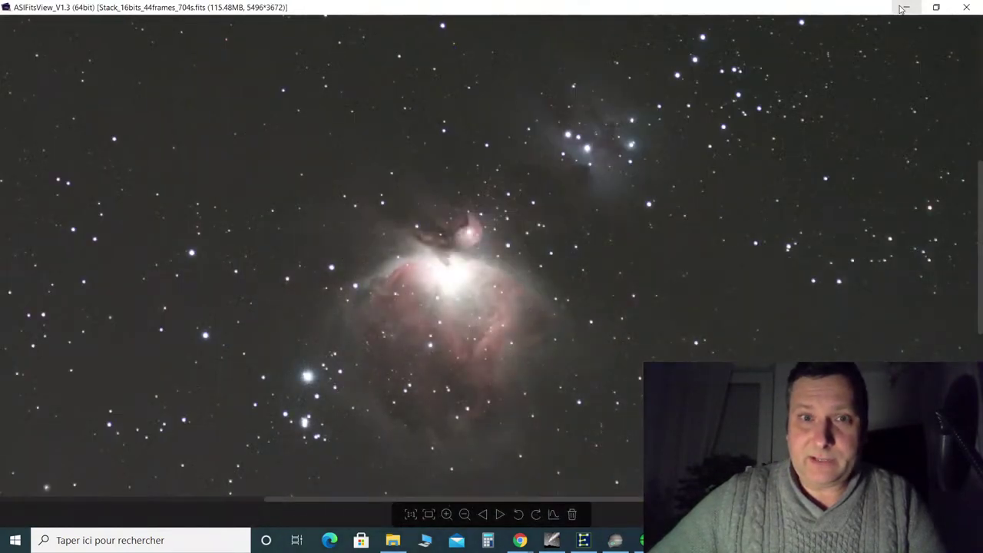
click(899, 8)
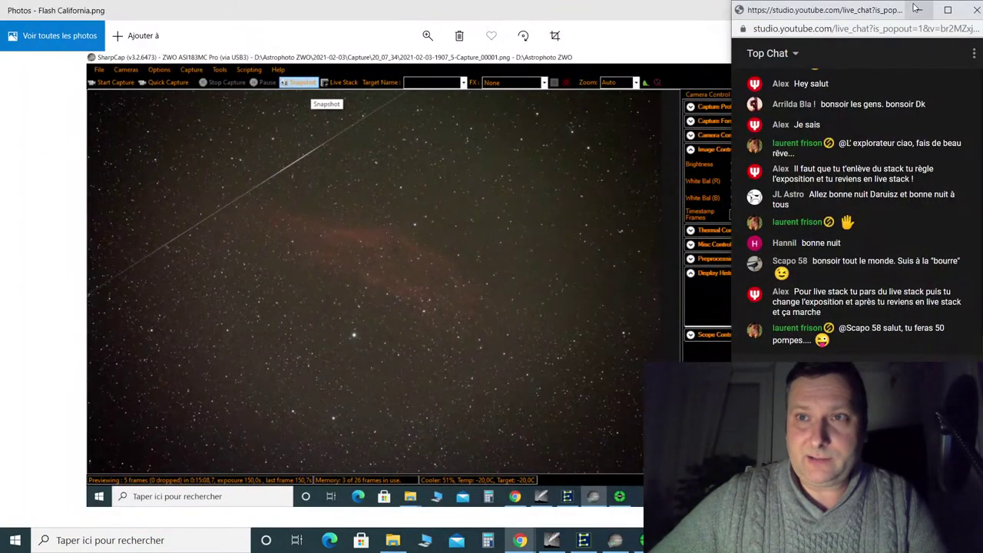
click(919, 10)
click(908, 10)
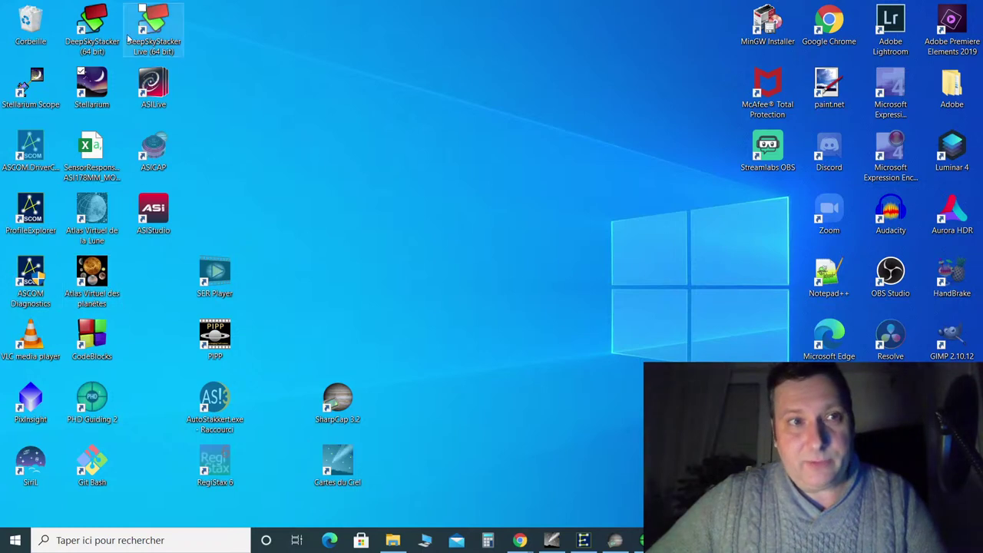
click(159, 31)
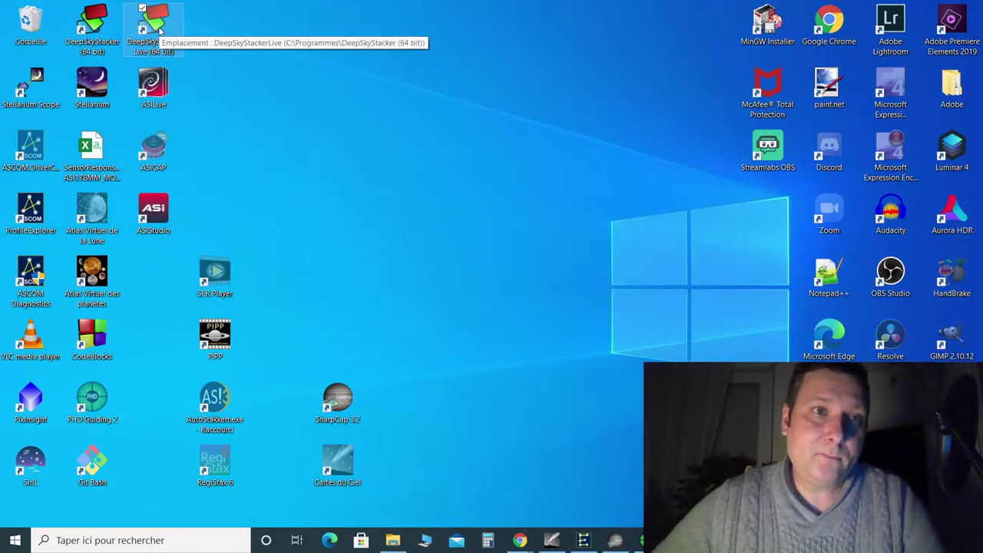
double_click(158, 31)
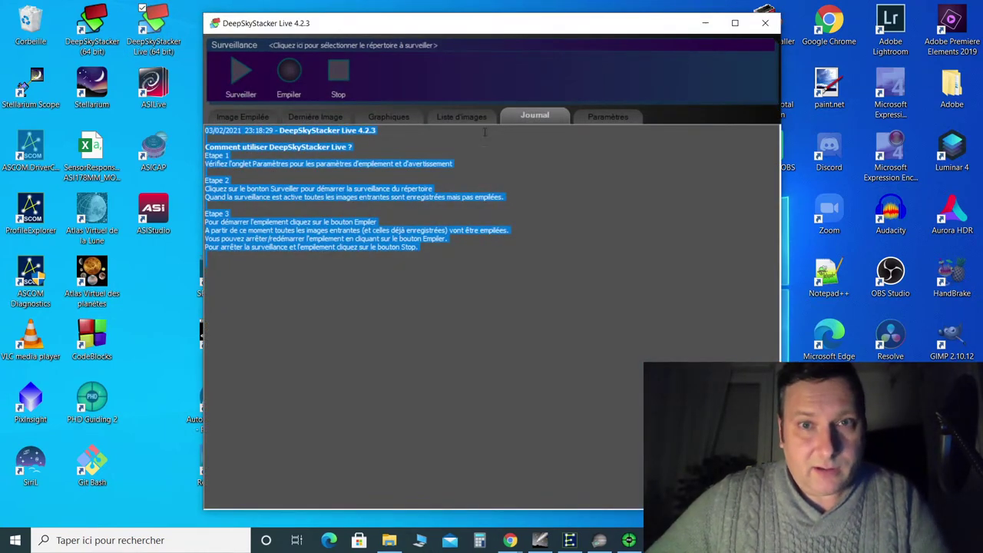
Examine DeepSkyStacker Live's stacked image and last image views, and its stacking, warning and file filter settings
click(234, 118)
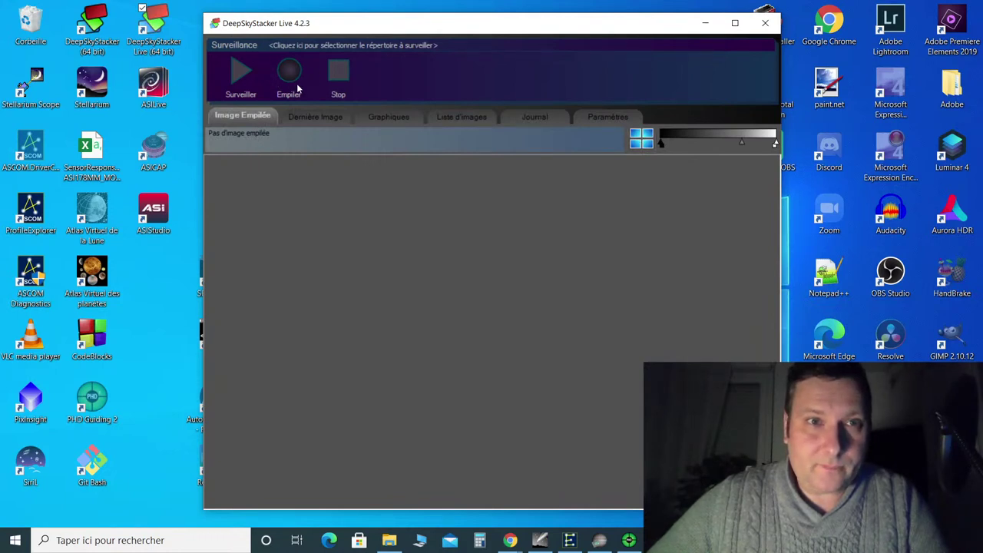
click(307, 121)
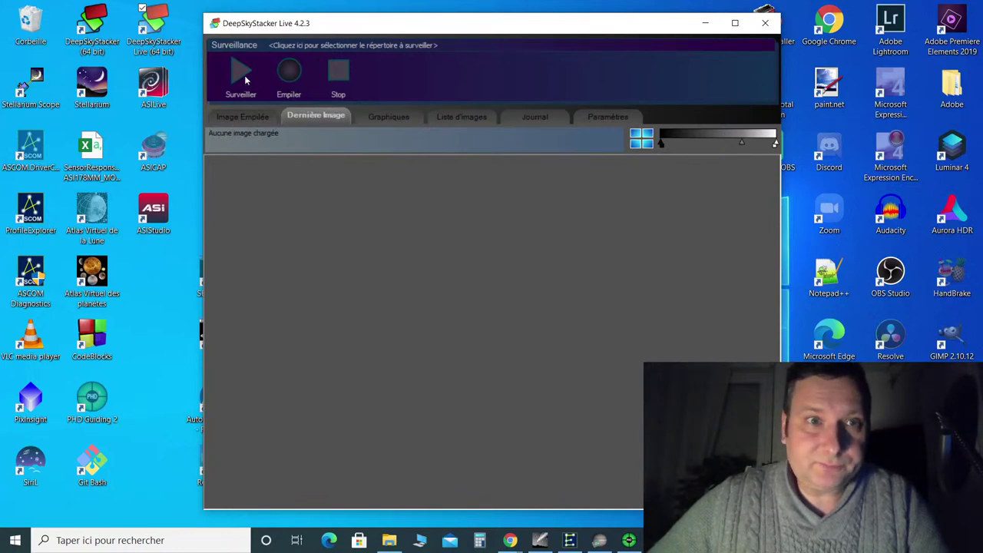
click(246, 115)
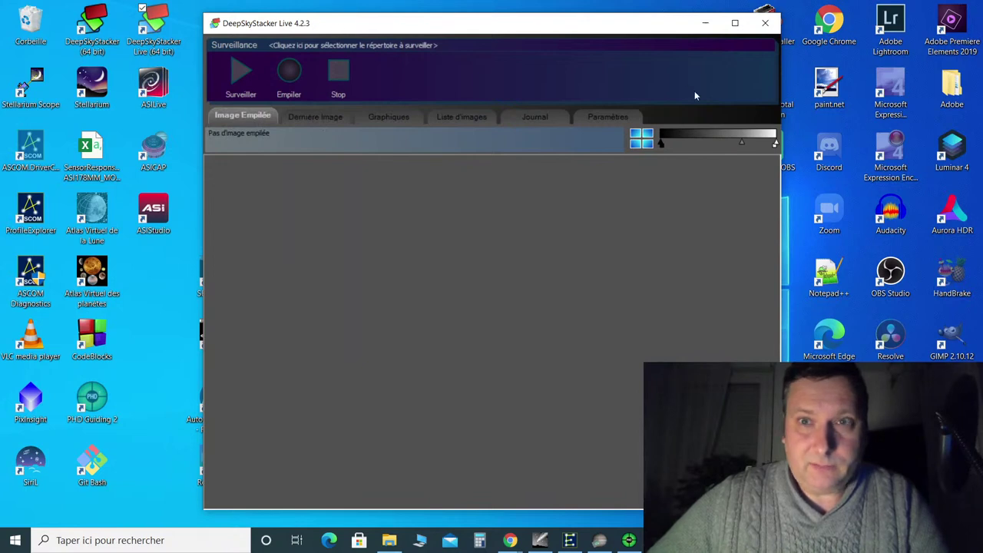
click(605, 122)
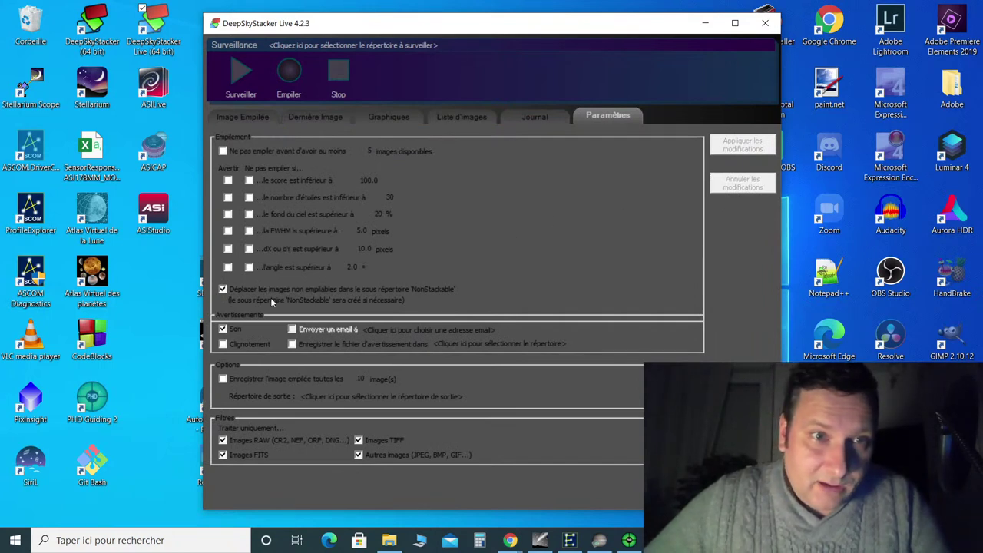
Examine DeepSkyStacker Live's log, image list, graphs, last image and stacked image views
click(539, 121)
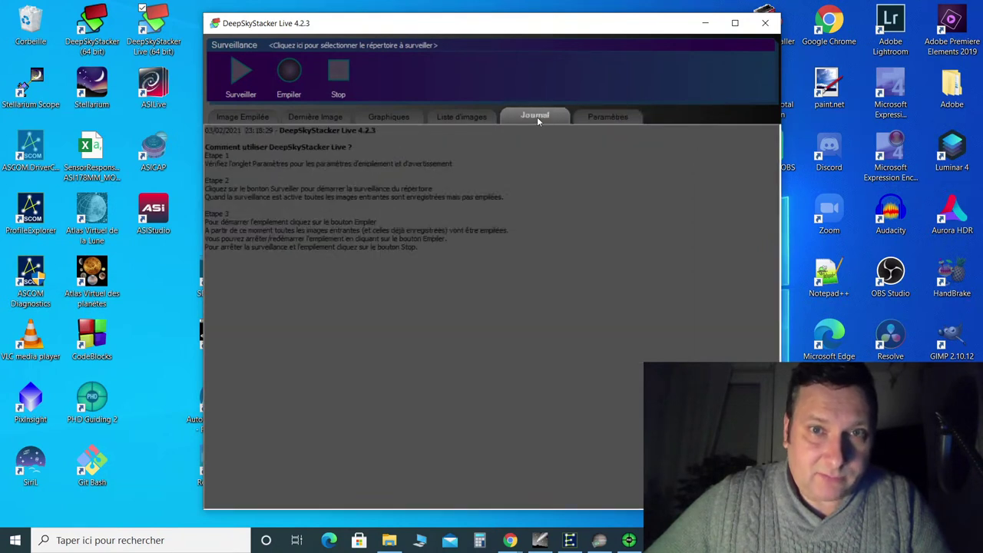
click(471, 116)
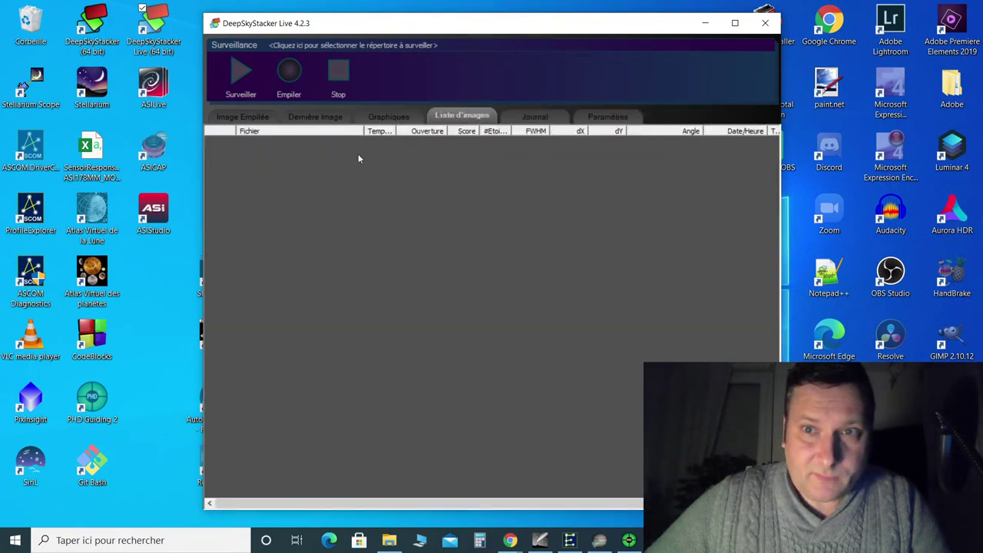
click(390, 120)
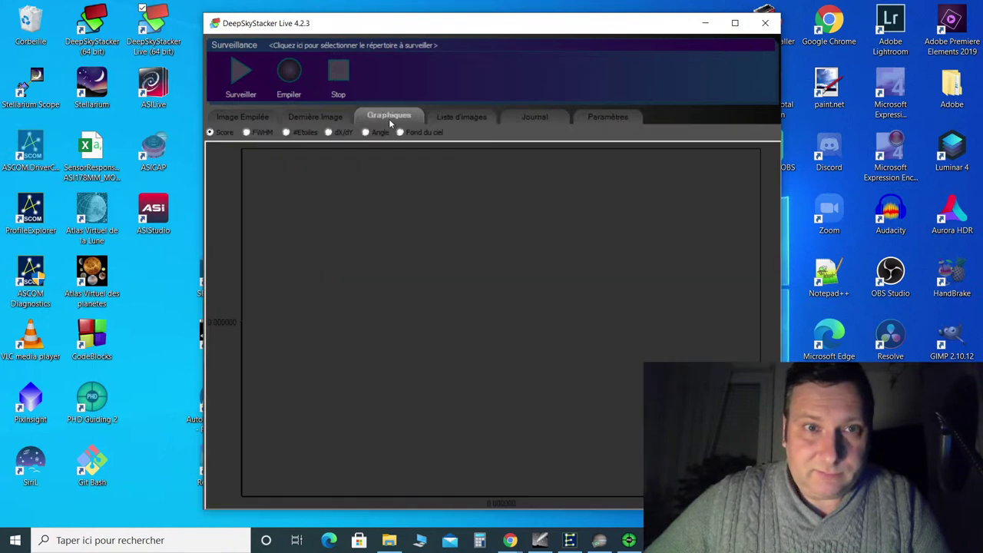
click(335, 118)
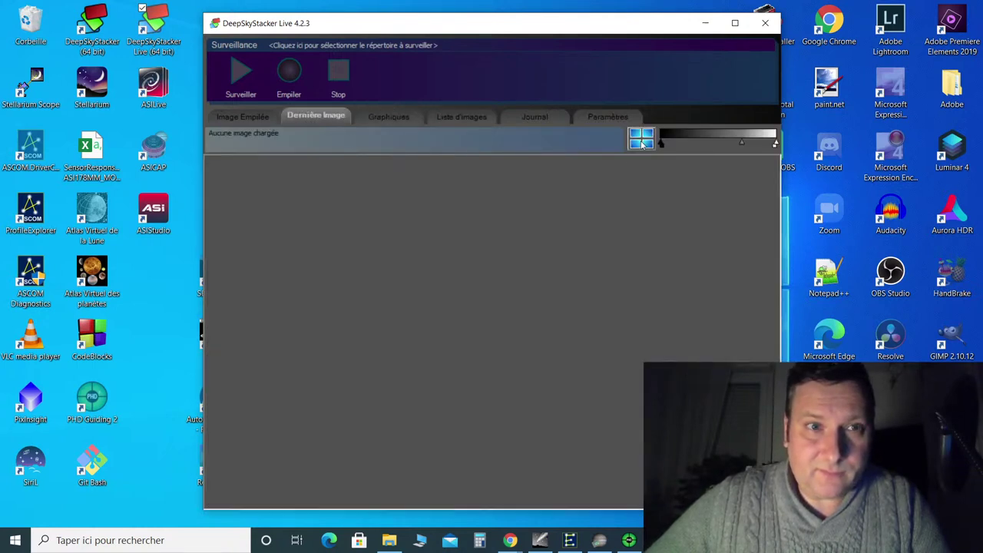
click(263, 120)
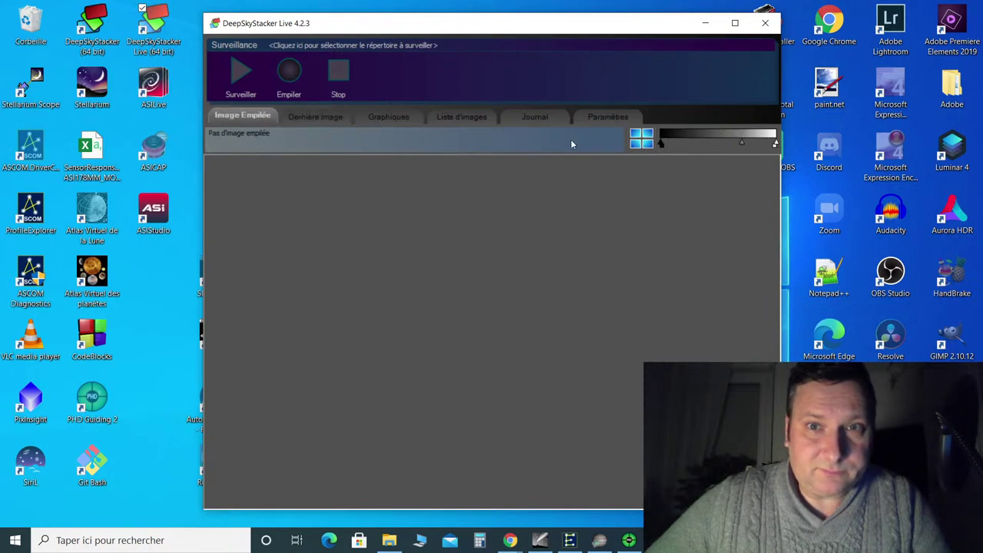
click(642, 140)
click(641, 140)
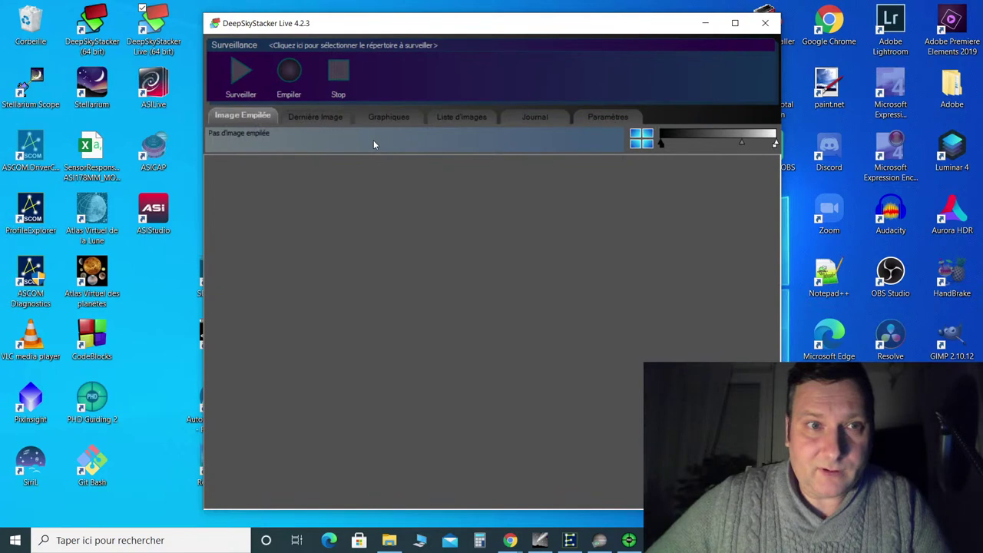
Set the monitored folder to D:\Astrophoto ZWO\2021-02-03\Capture\23_14_36
click(300, 47)
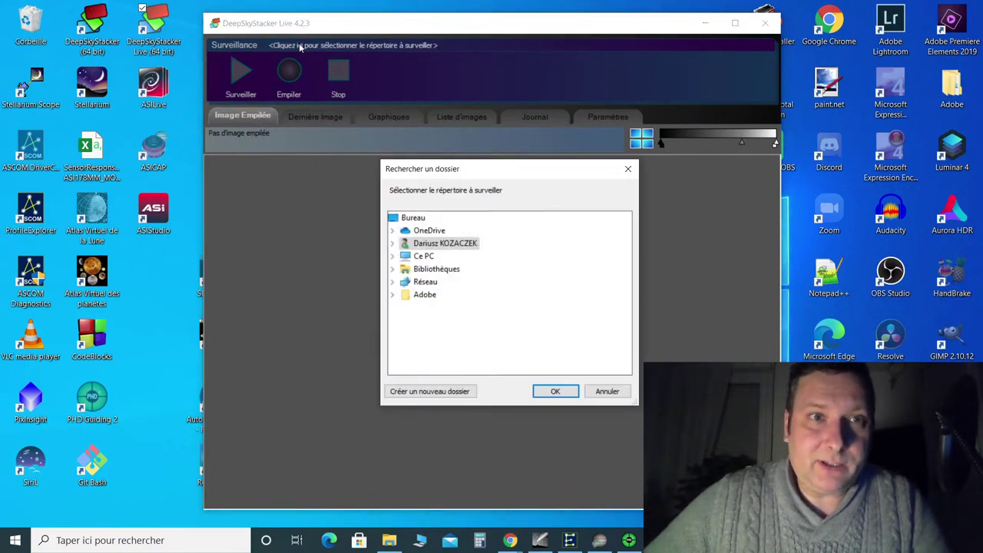
double_click(424, 257)
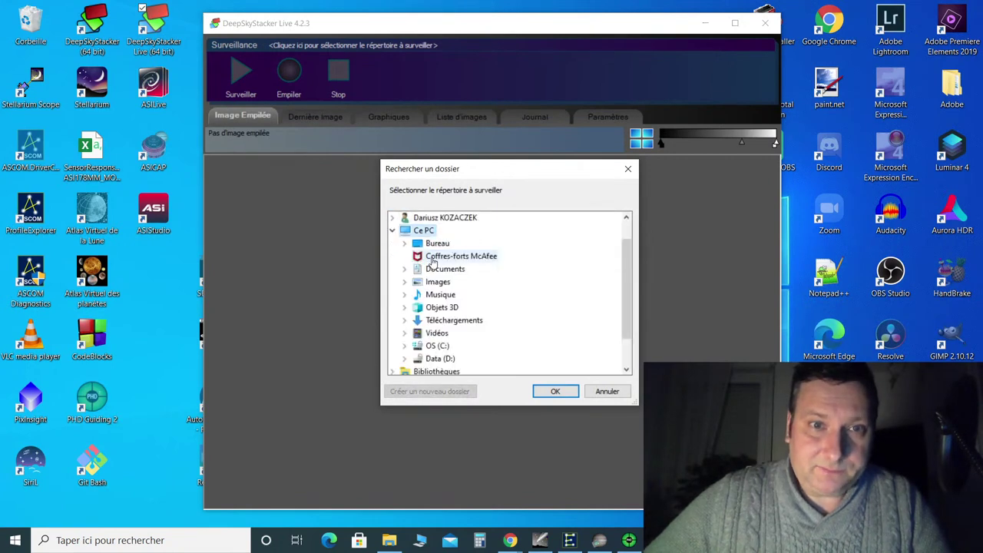
double_click(441, 359)
double_click(458, 283)
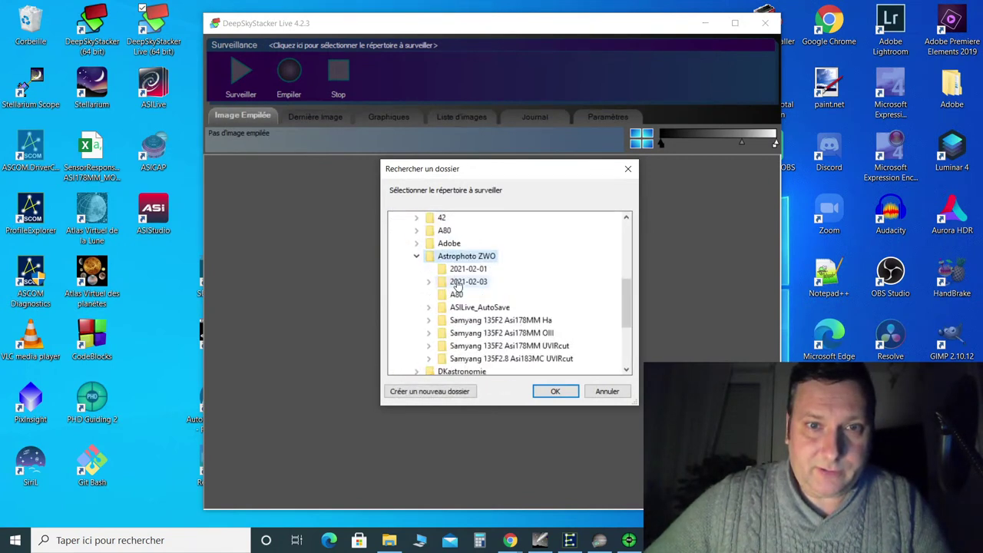
double_click(457, 283)
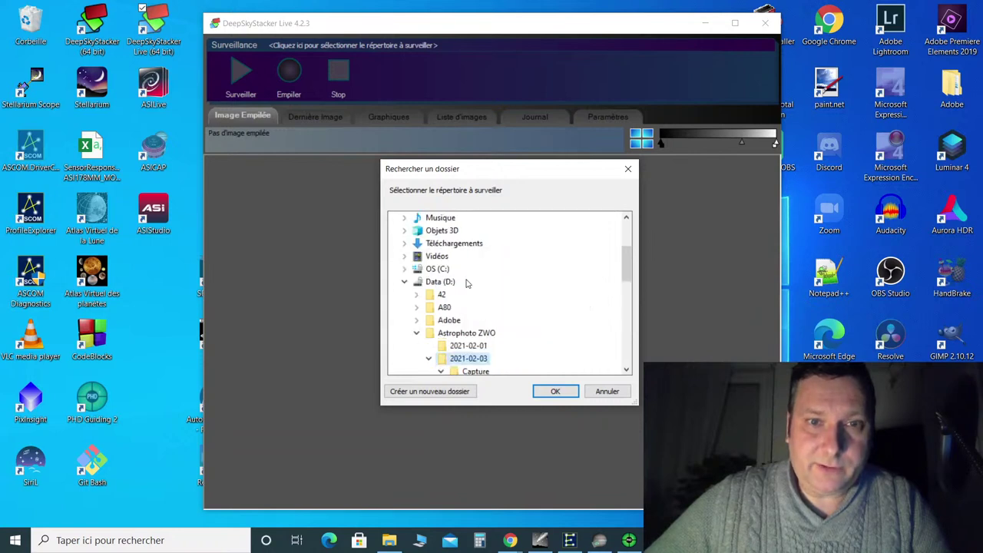
double_click(491, 371)
scroll(498, 361, down, 3)
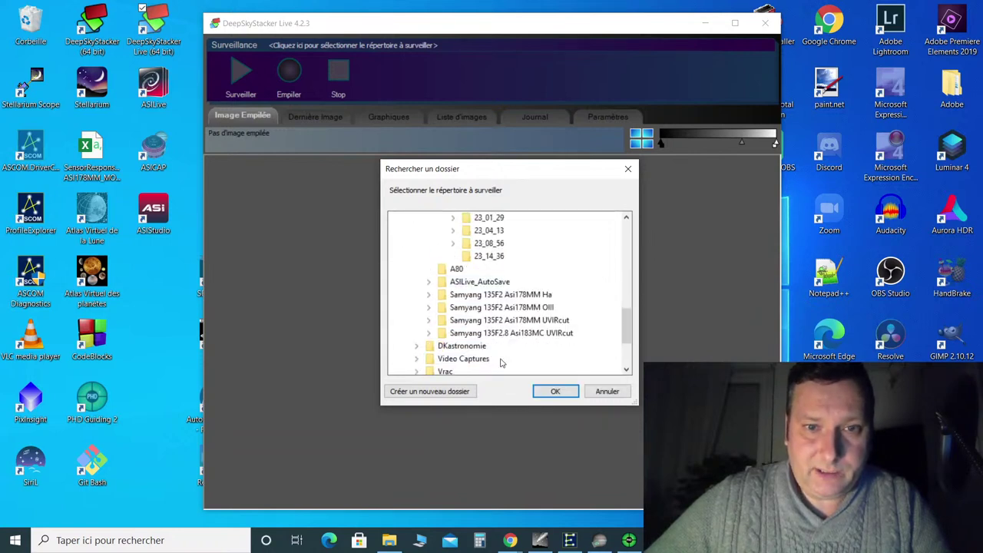
click(492, 261)
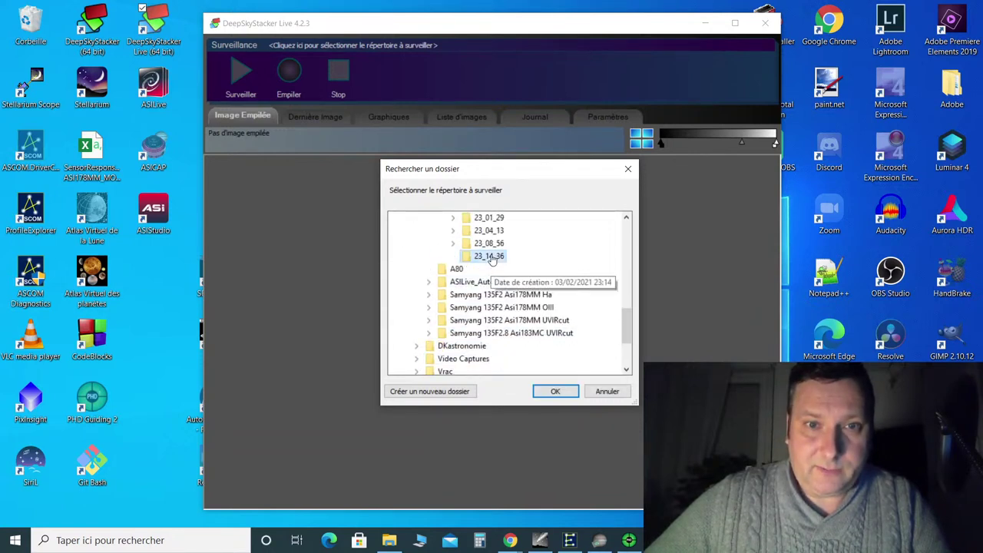
click(554, 391)
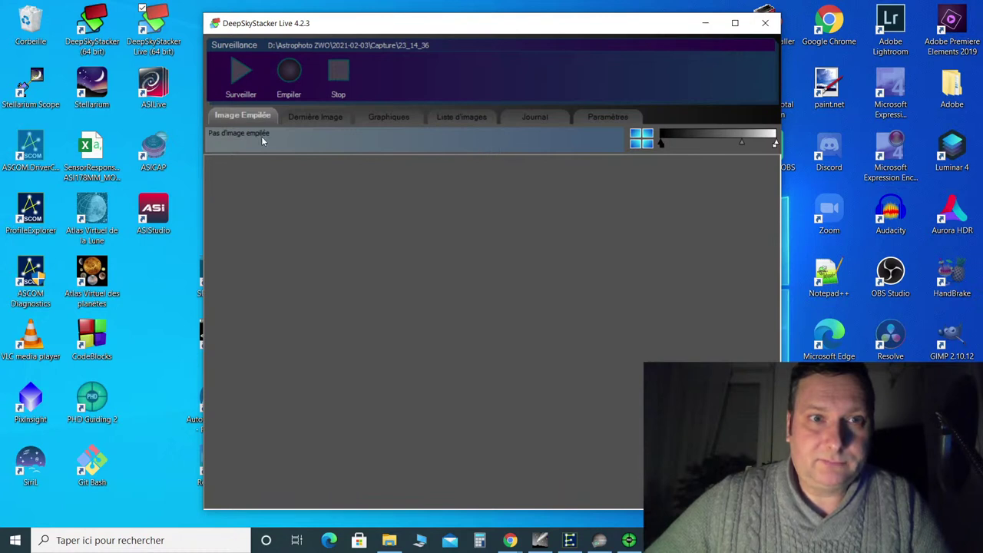
Start monitoring the folder with its existing images included, maximize the window and start live stacking
click(241, 77)
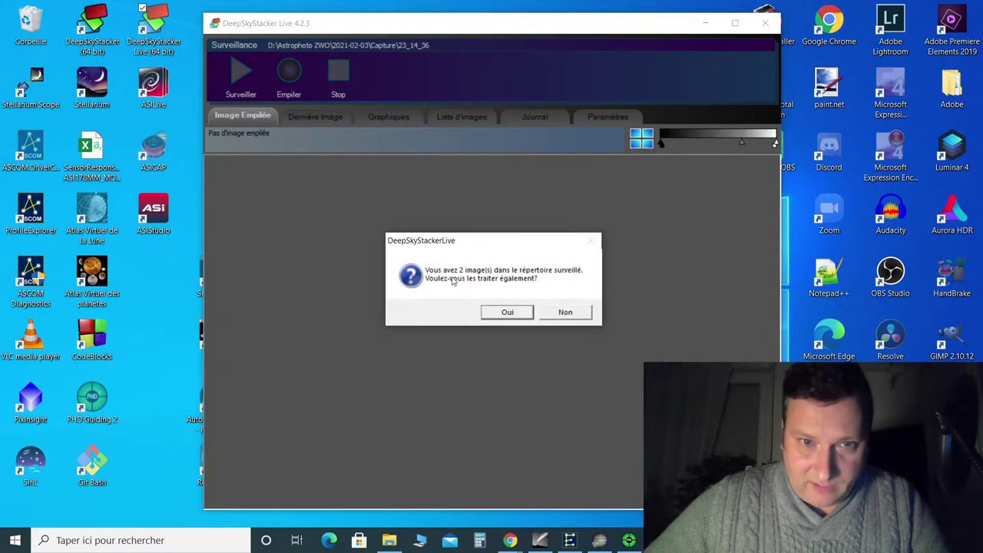
click(501, 315)
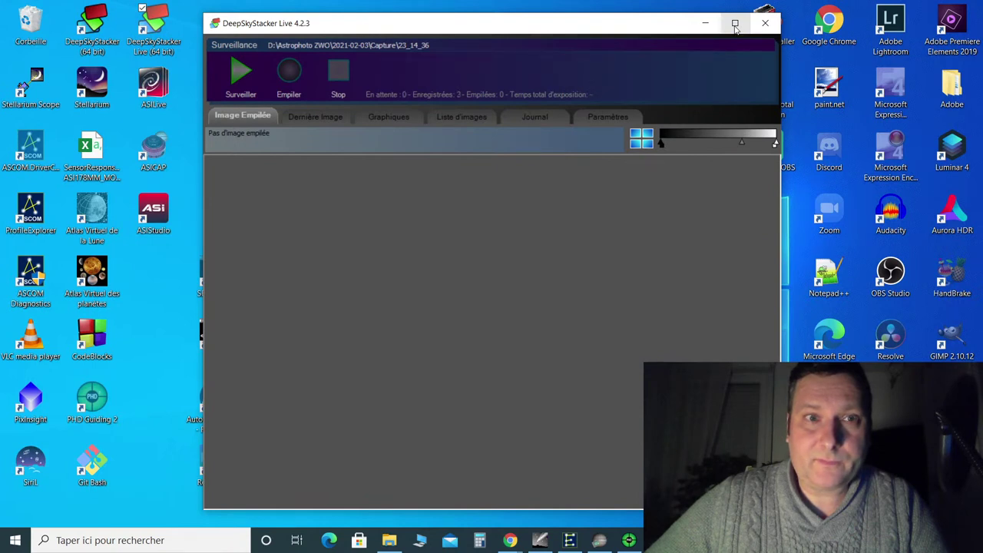
click(735, 24)
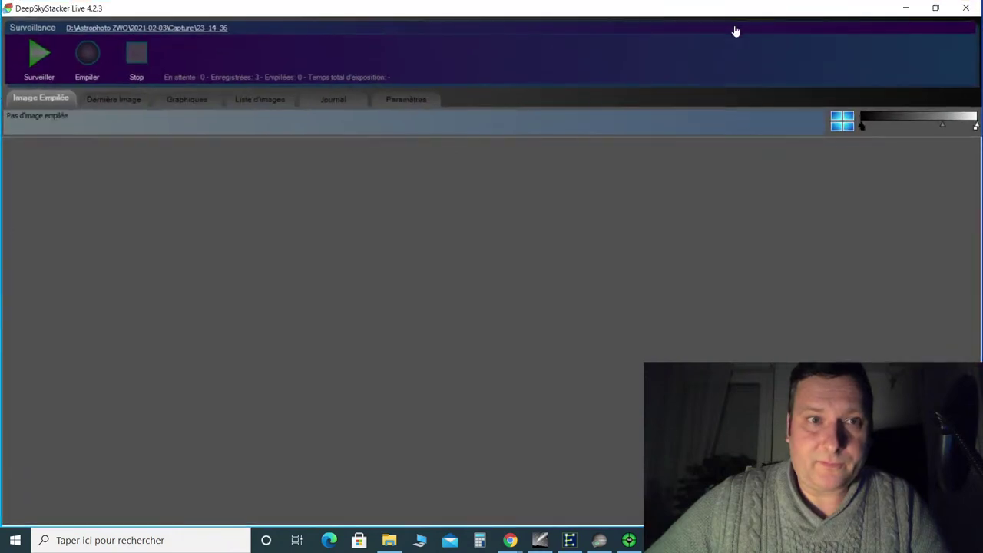
click(83, 57)
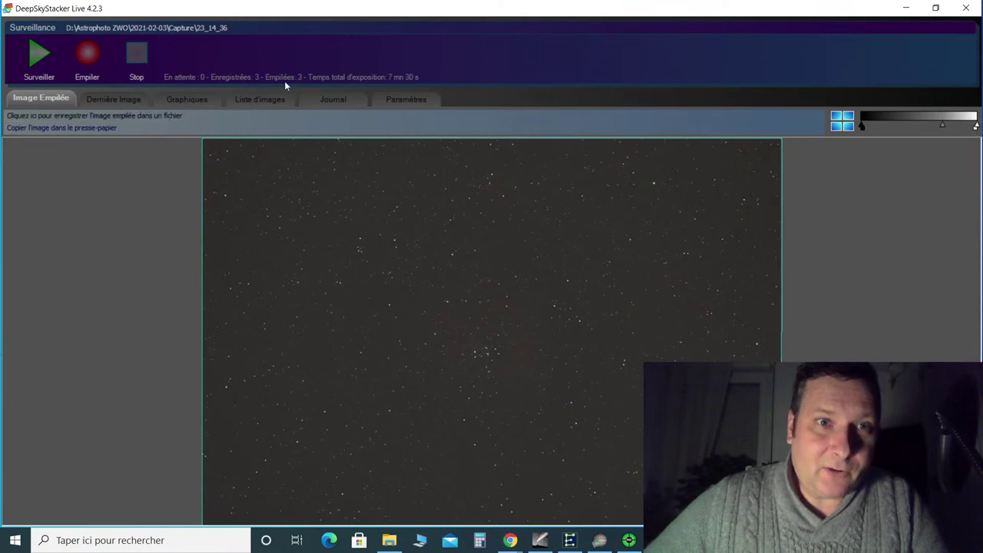
Stretch the stacked image by raising the black point and bringing the midtone point close to it so the faint nebula stands out
scroll(524, 338, up, 1)
scroll(522, 339, up, 4)
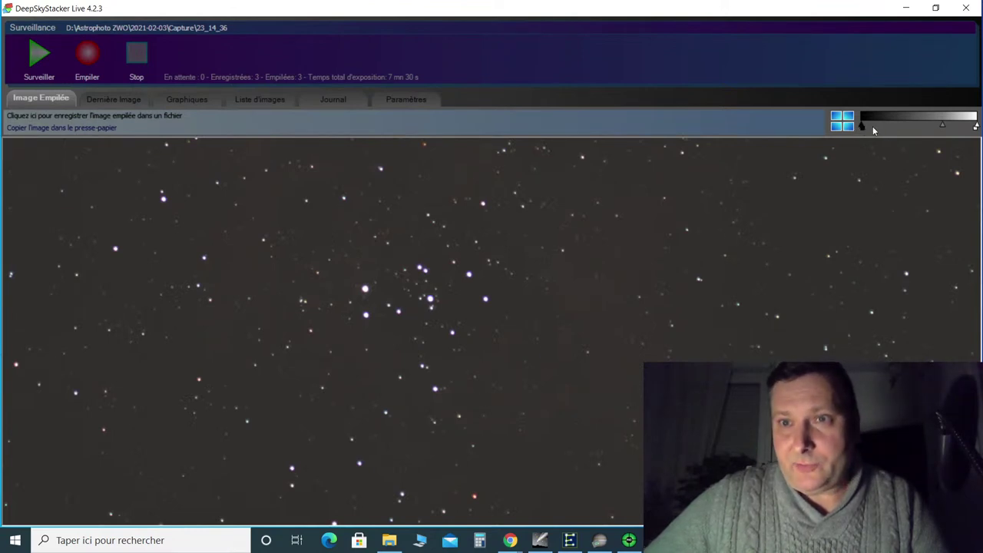
drag(861, 127, 875, 128)
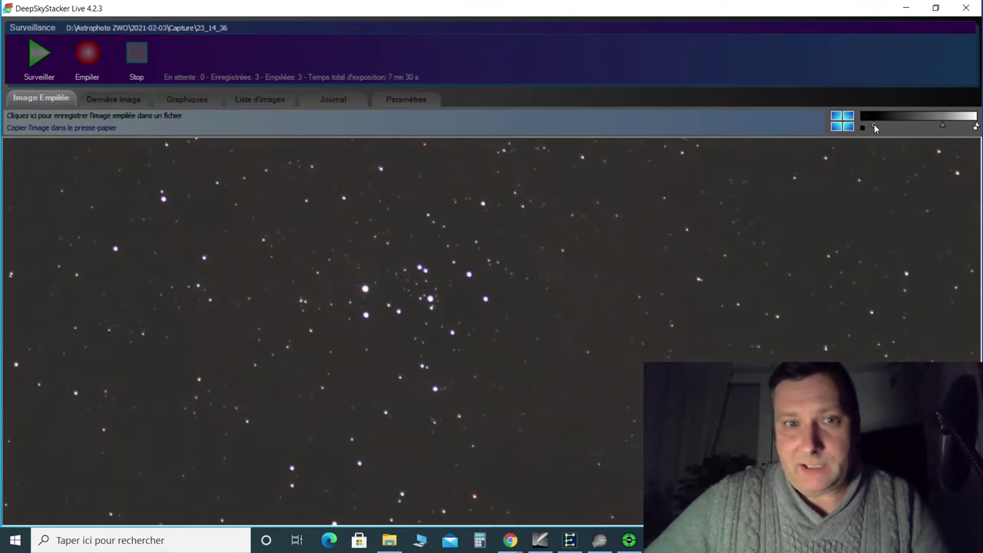
drag(942, 125, 905, 128)
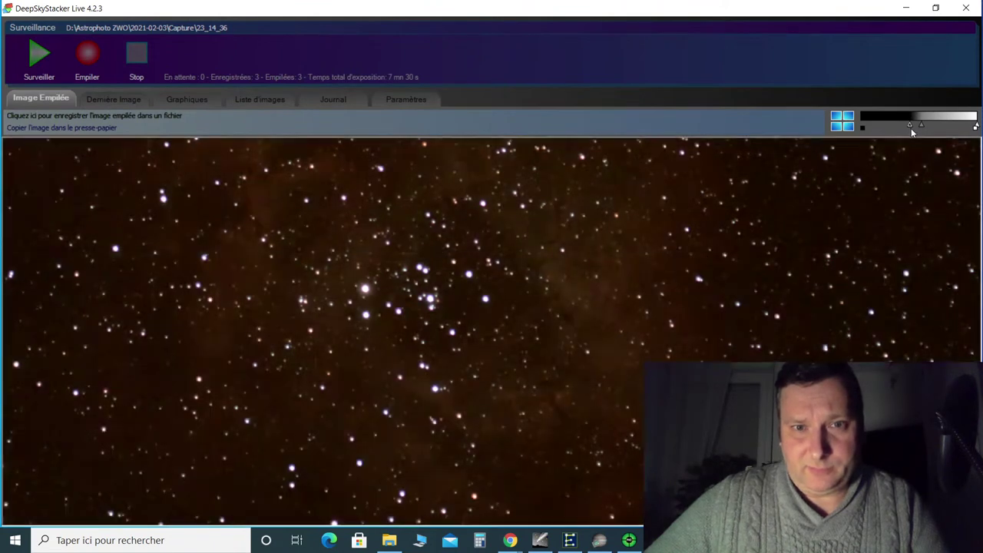
drag(898, 127, 895, 127)
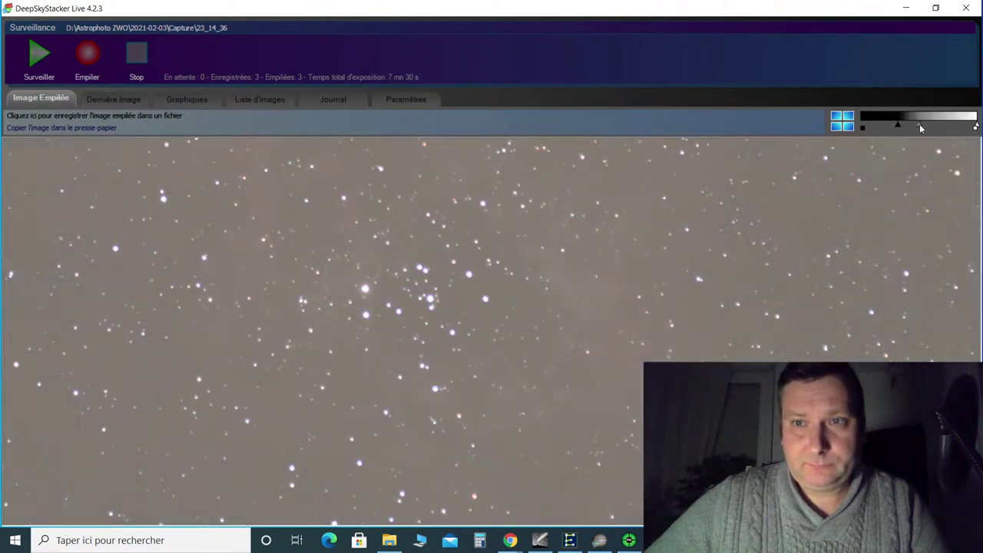
drag(912, 126, 931, 126)
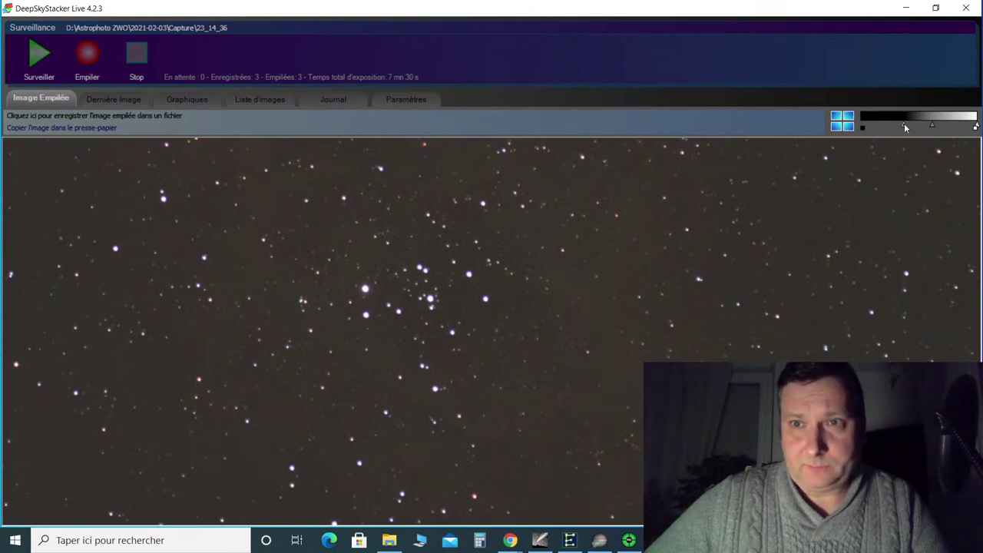
drag(904, 125, 909, 125)
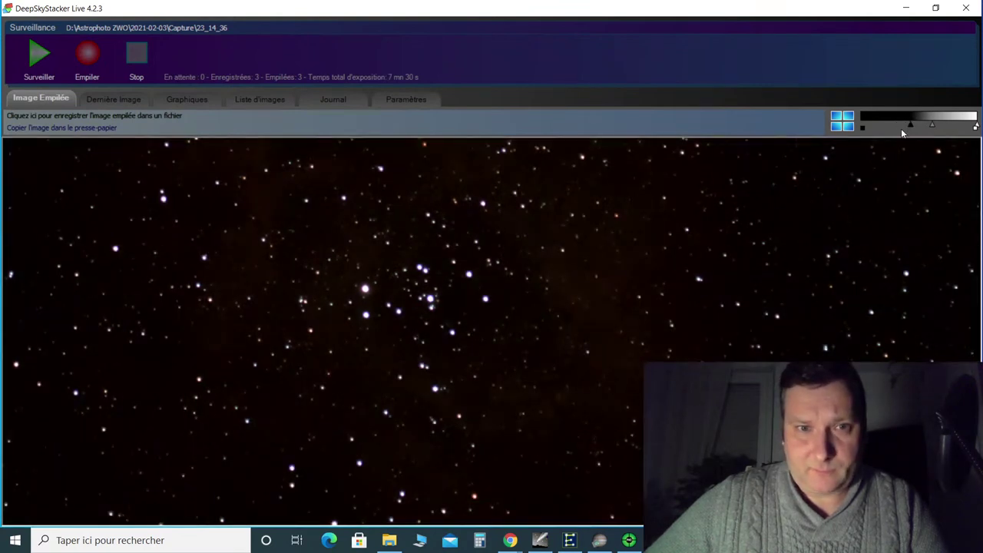
drag(903, 126, 894, 125)
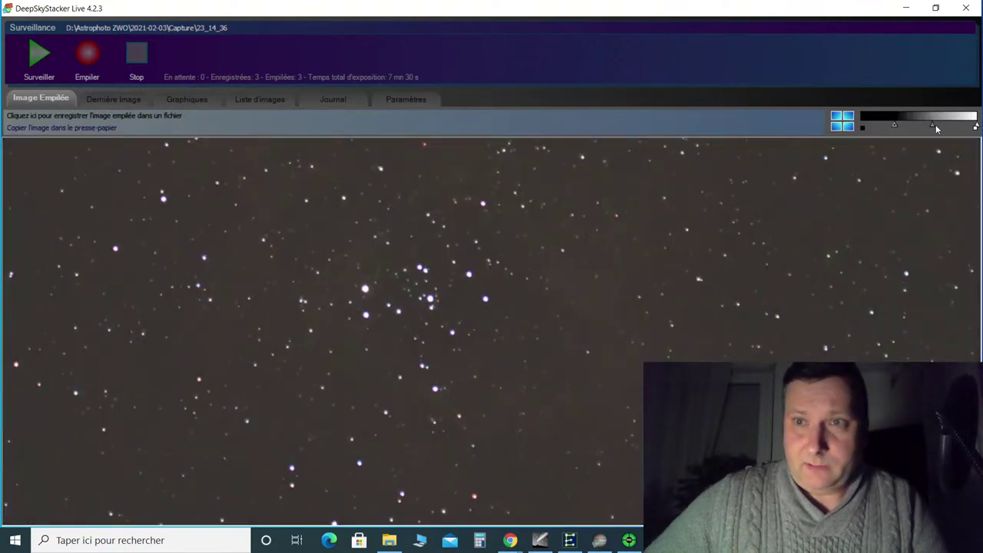
drag(932, 124, 927, 125)
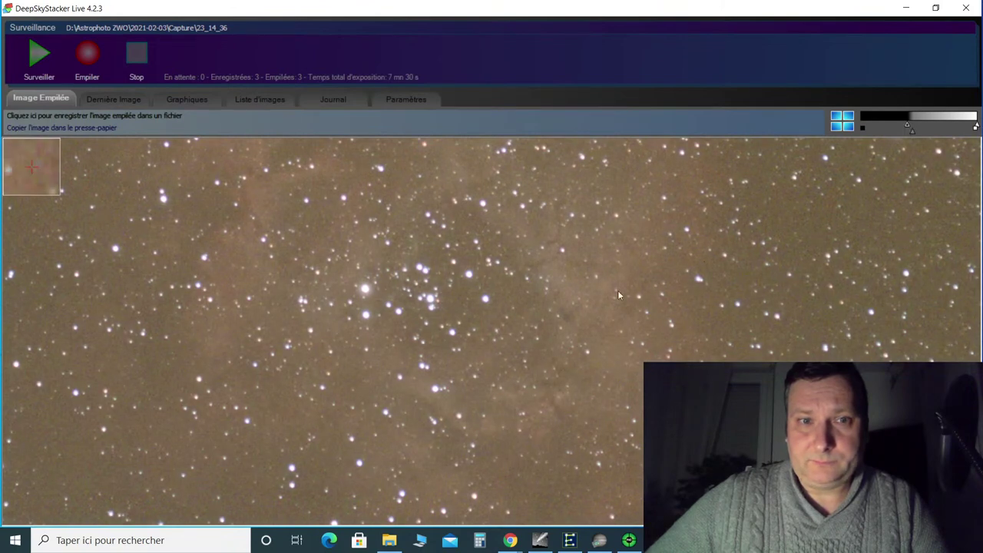
Inspect the nebula in the stretched stack, both in the full frame and close up
scroll(485, 308, down, 2)
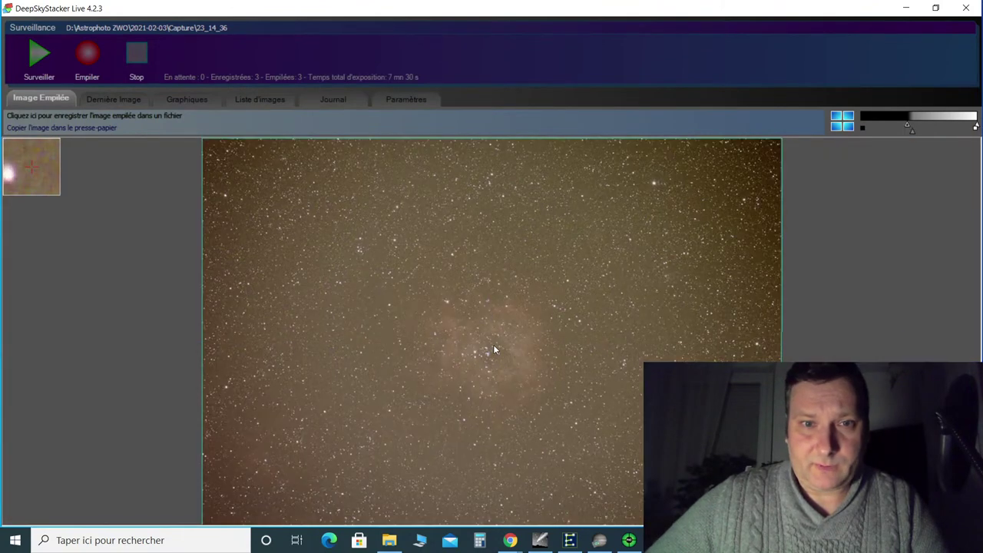
scroll(492, 344, up, 2)
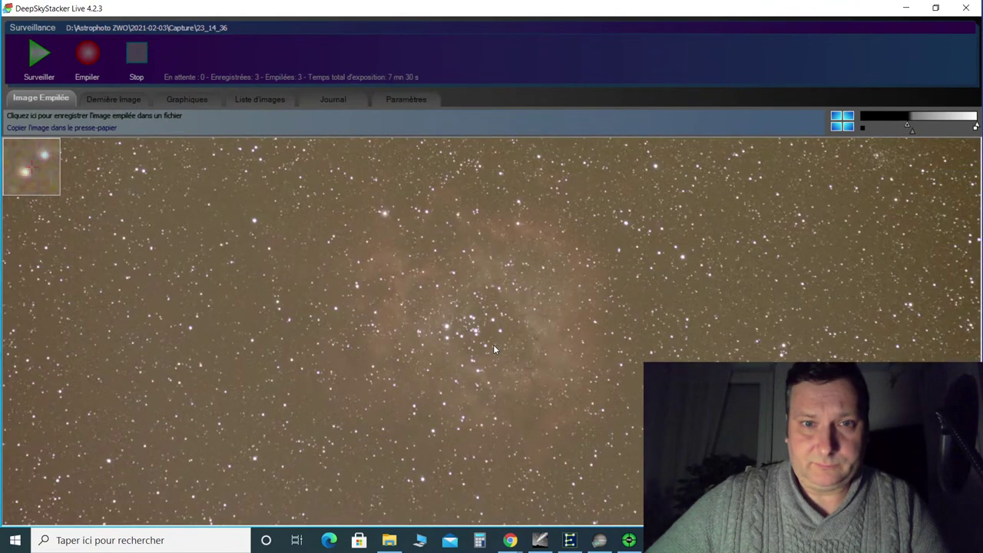
scroll(493, 351, up, 1)
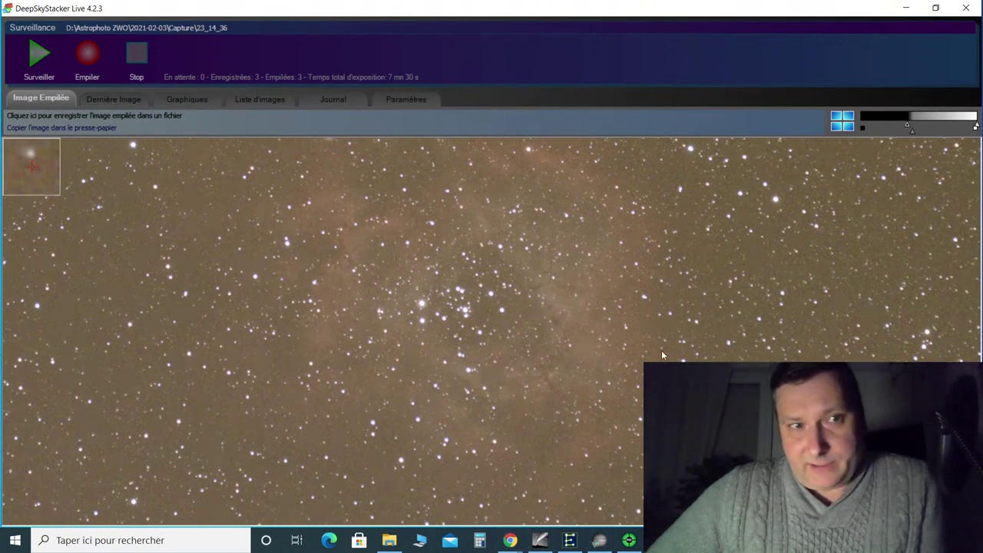
scroll(538, 345, down, 3)
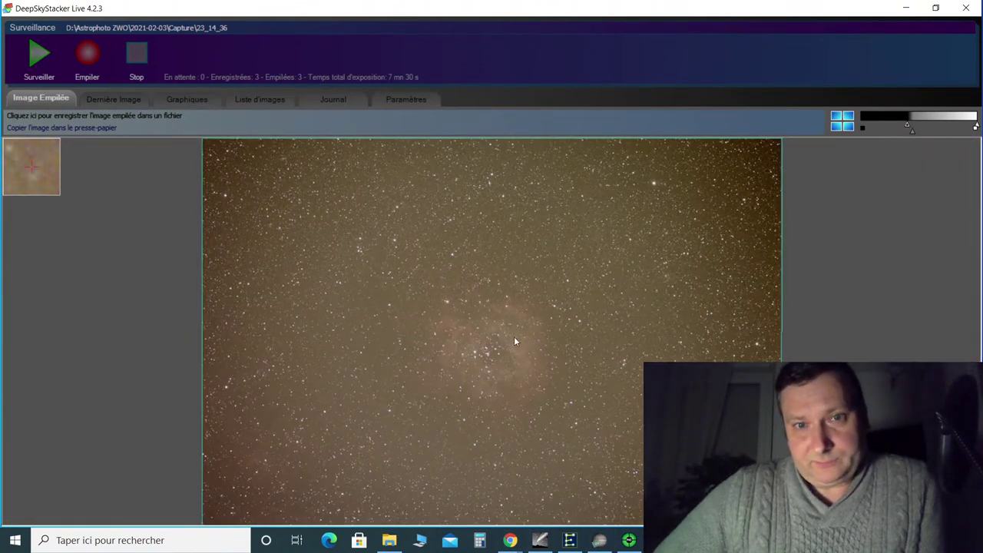
scroll(513, 337, up, 3)
scroll(390, 363, up, 2)
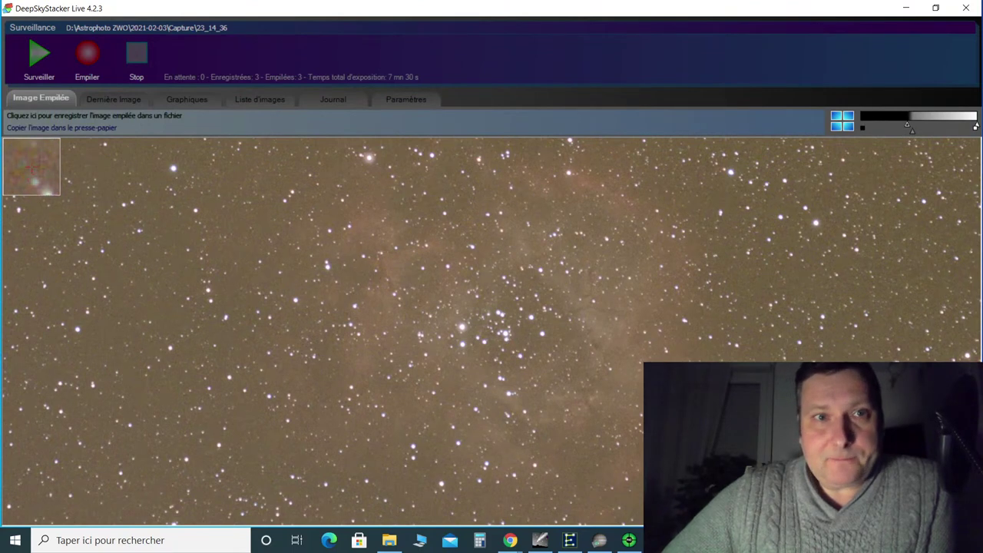
Compare SharpCap's capture preview and frame progress with the updated stack in DeepSkyStacker Live, checking the stacked nebula's detail
click(599, 540)
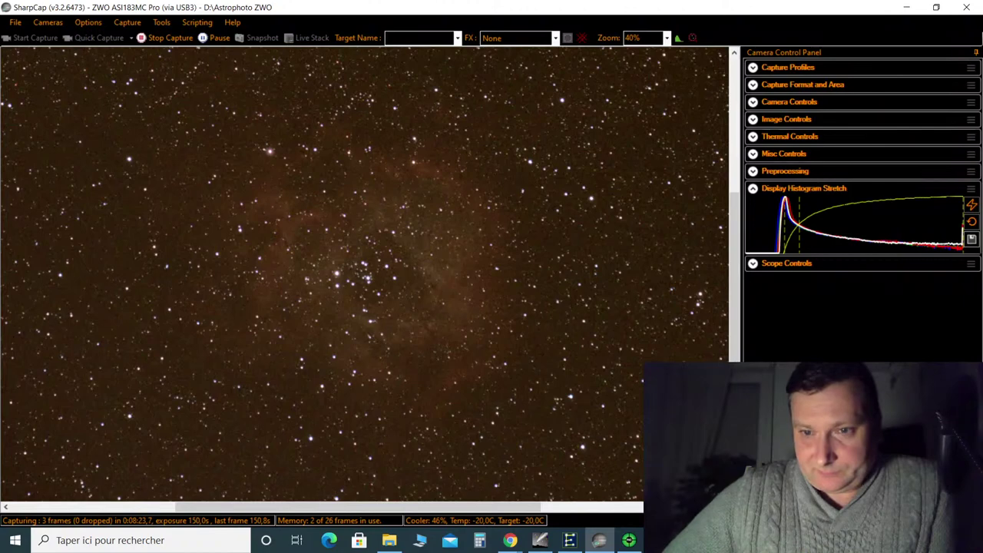
click(906, 7)
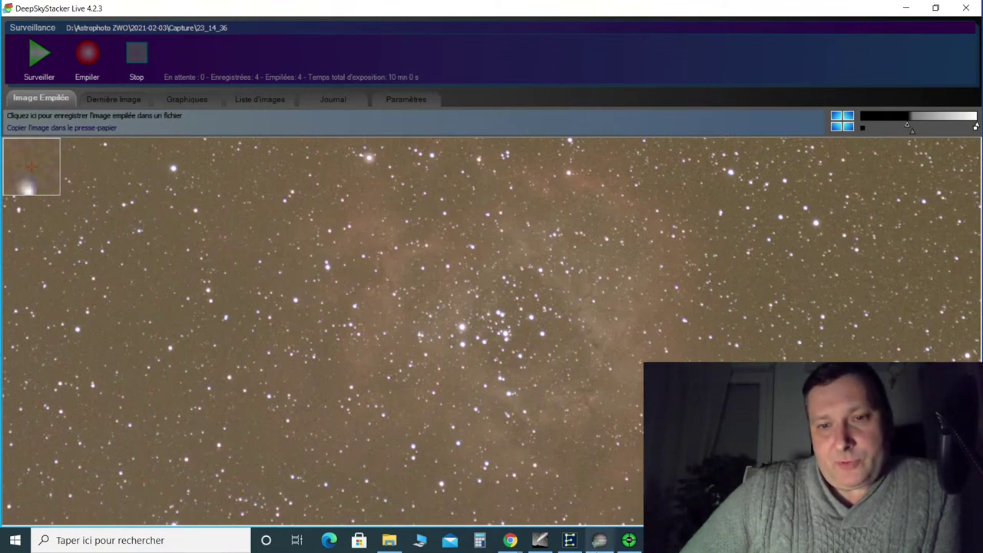
click(598, 541)
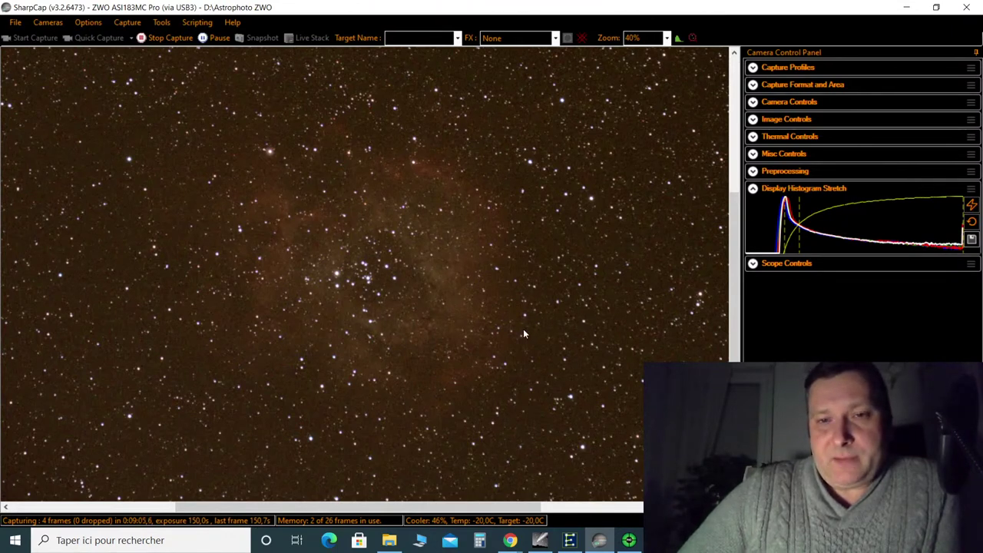
click(906, 11)
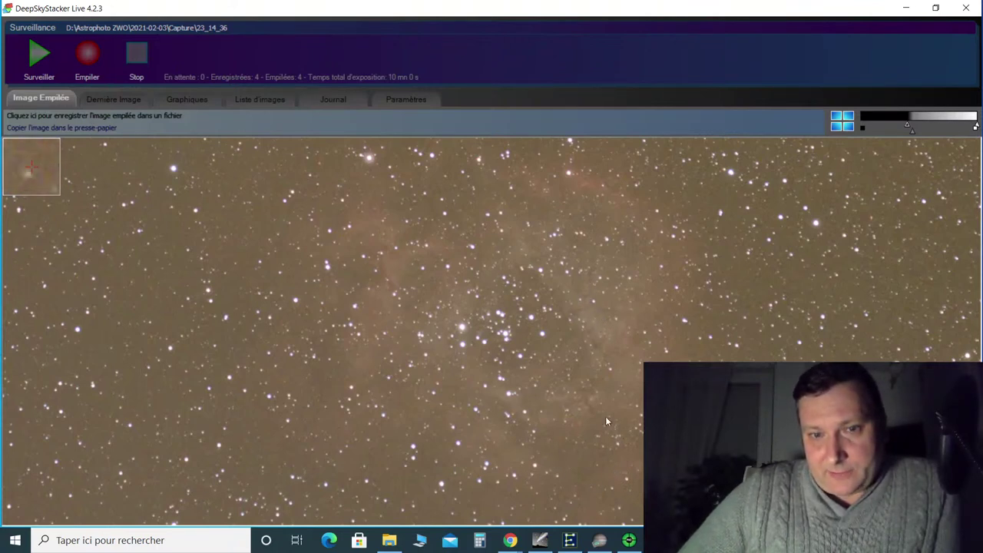
scroll(601, 361, up, 1)
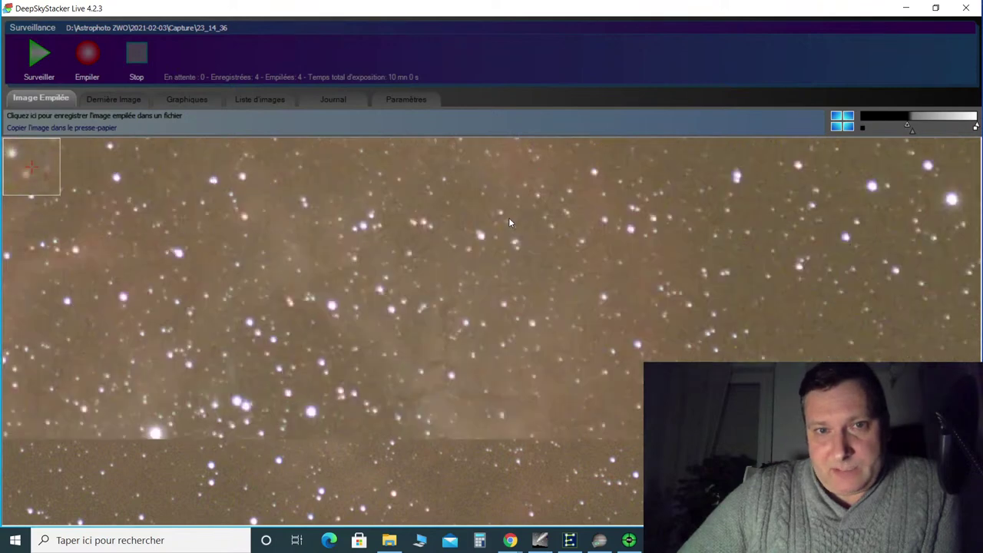
Inspect the nebula's stars and faint dust in the live stack, comparing close-up views with the full frame
scroll(499, 311, up, 1)
scroll(454, 494, down, 2)
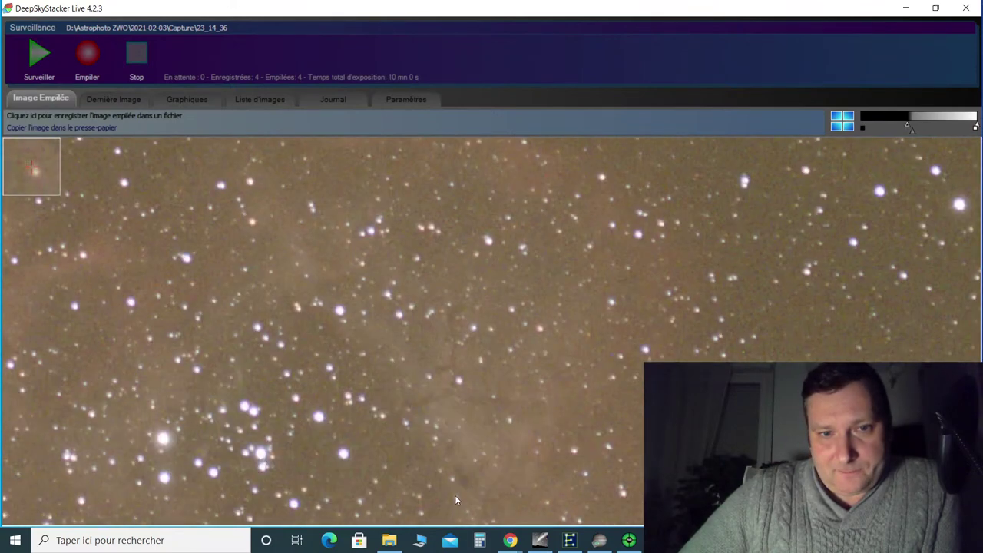
scroll(453, 418, up, 1)
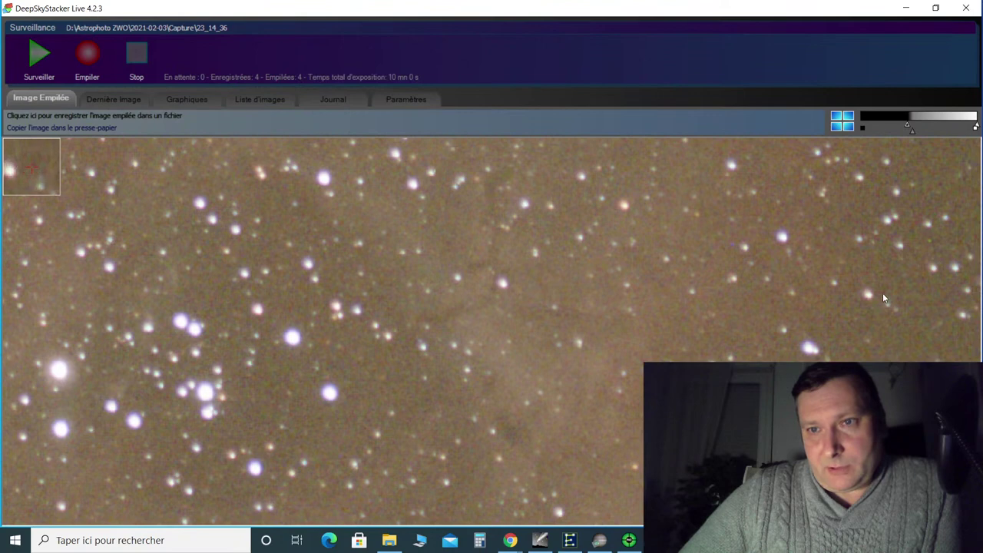
scroll(882, 298, down, 2)
scroll(609, 351, down, 3)
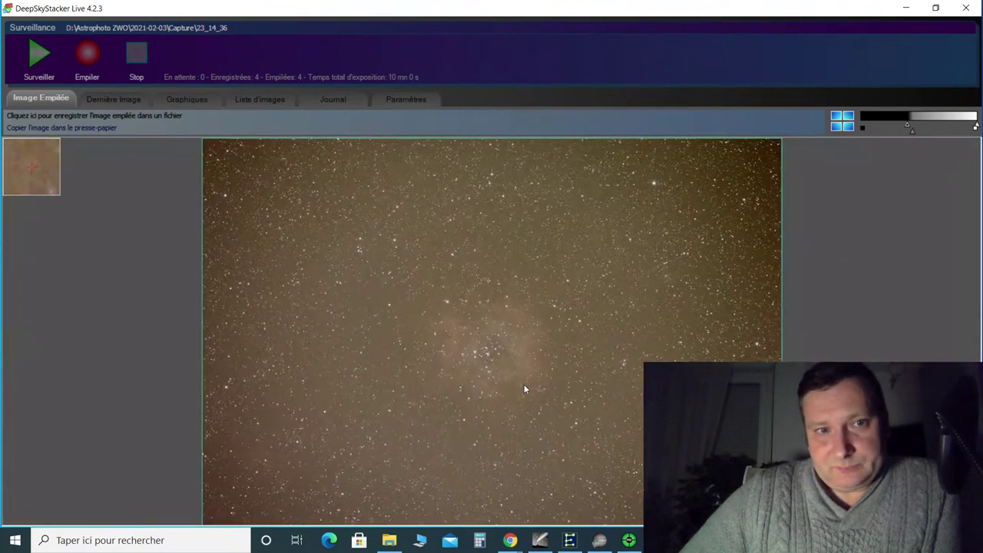
scroll(521, 380, up, 3)
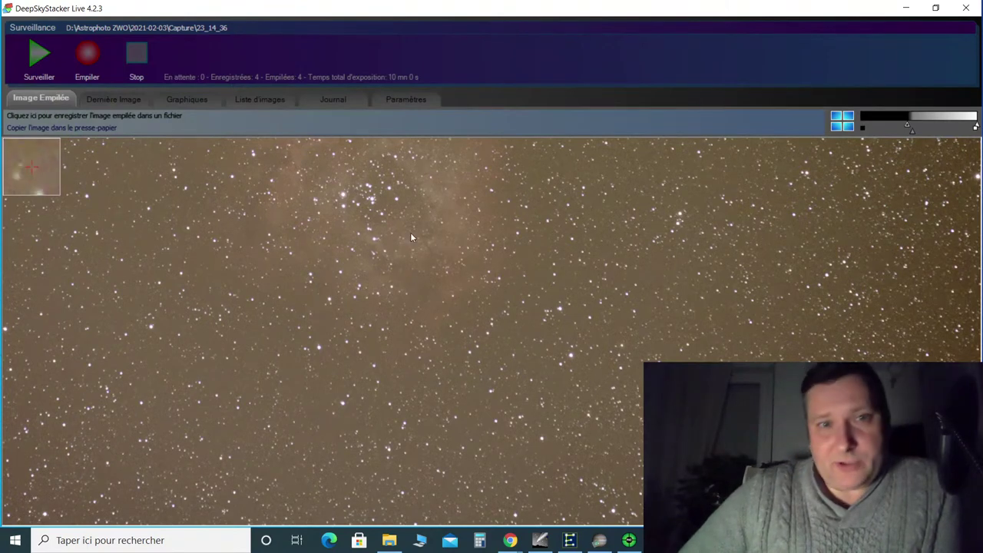
drag(404, 179, 474, 321)
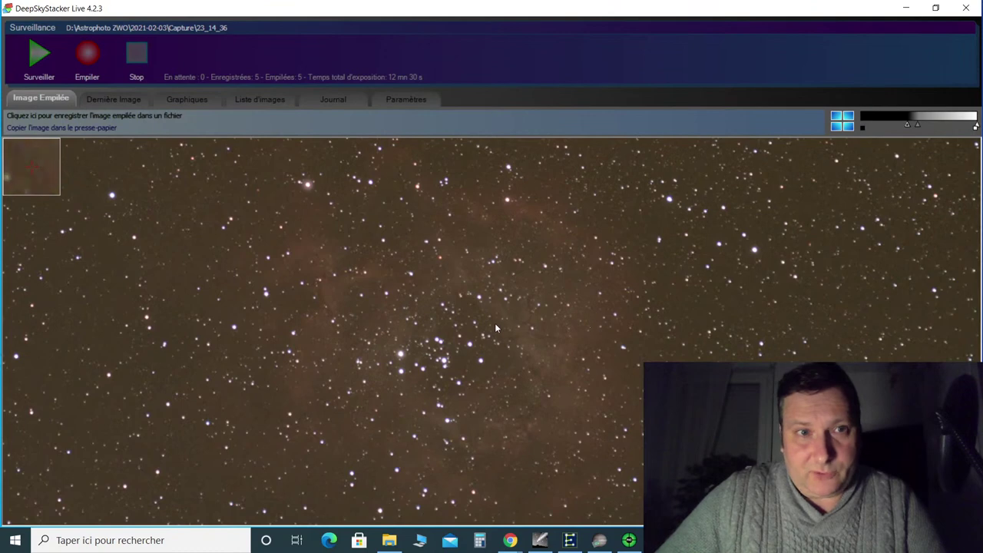
Examine the updated stack after the newly added frame, viewing the whole field and the nebula region closer in
scroll(495, 329, down, 2)
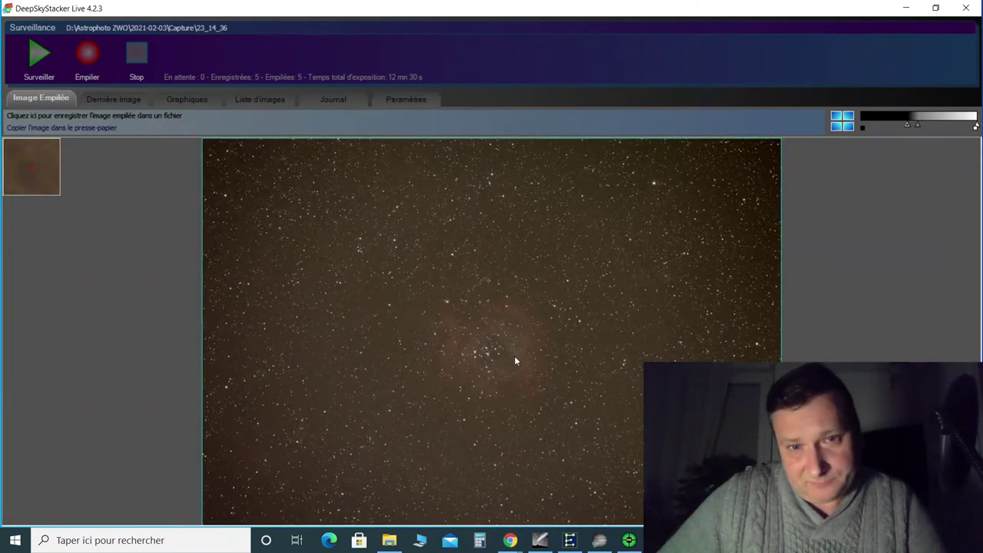
scroll(515, 358, up, 3)
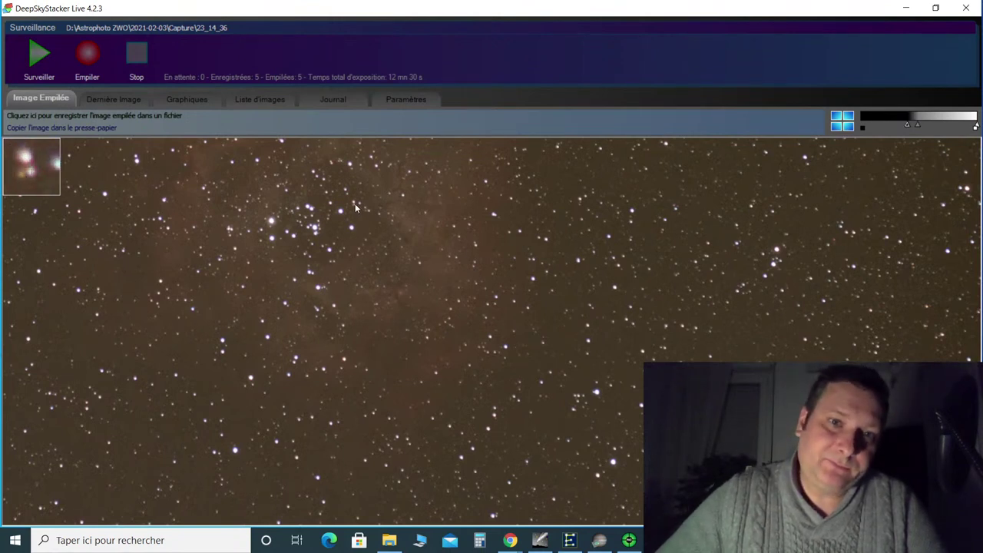
scroll(356, 207, down, 3)
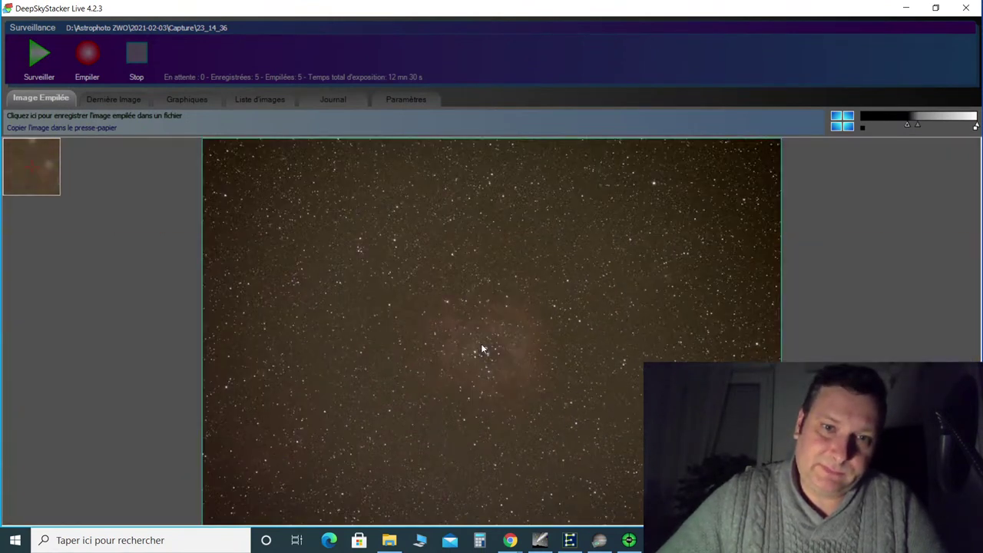
scroll(482, 345, up, 2)
scroll(481, 343, up, 2)
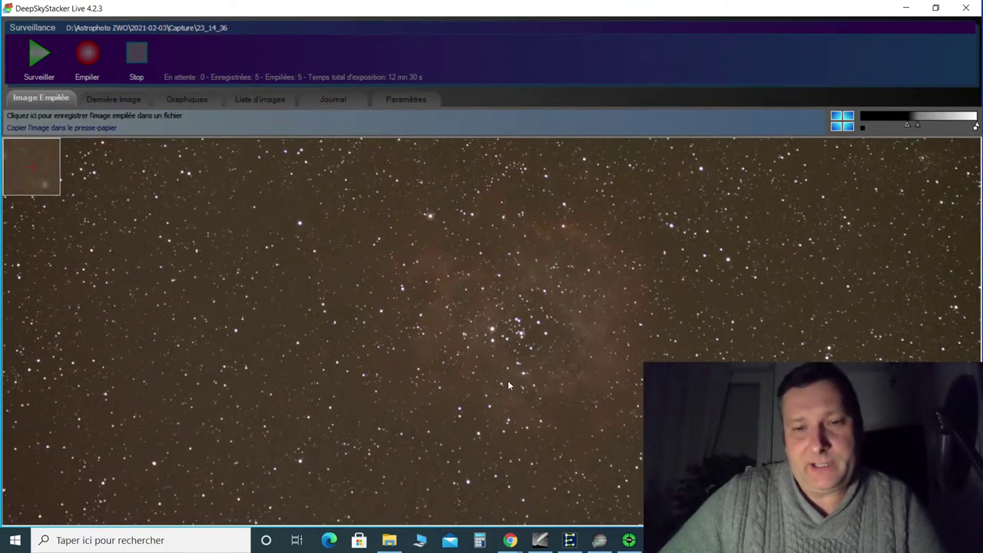
Switch to ASIFitsView and view the earlier stacks Stack_16bits_25frames_400s.fits and Stack_16bits_32frames_4800s.fits
click(569, 540)
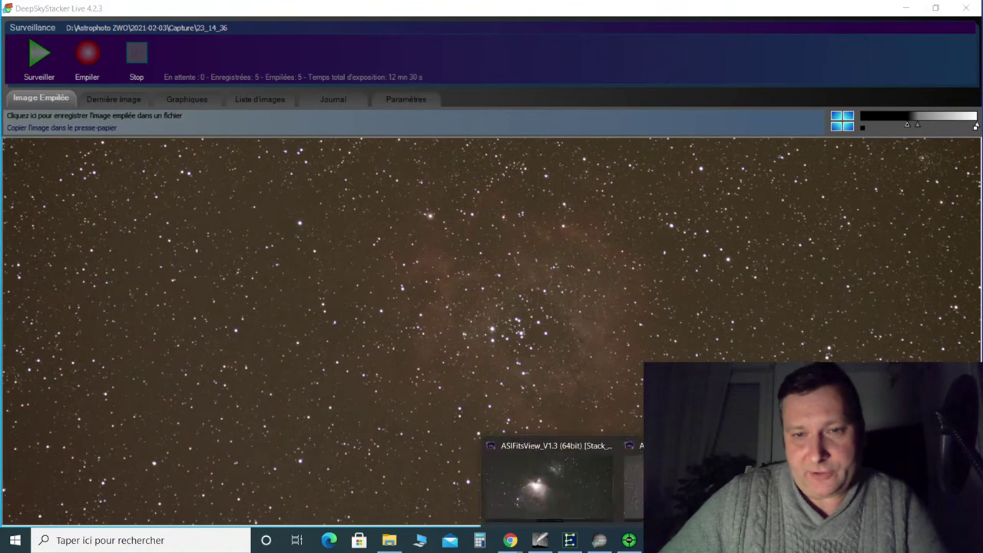
mouse_move(634, 460)
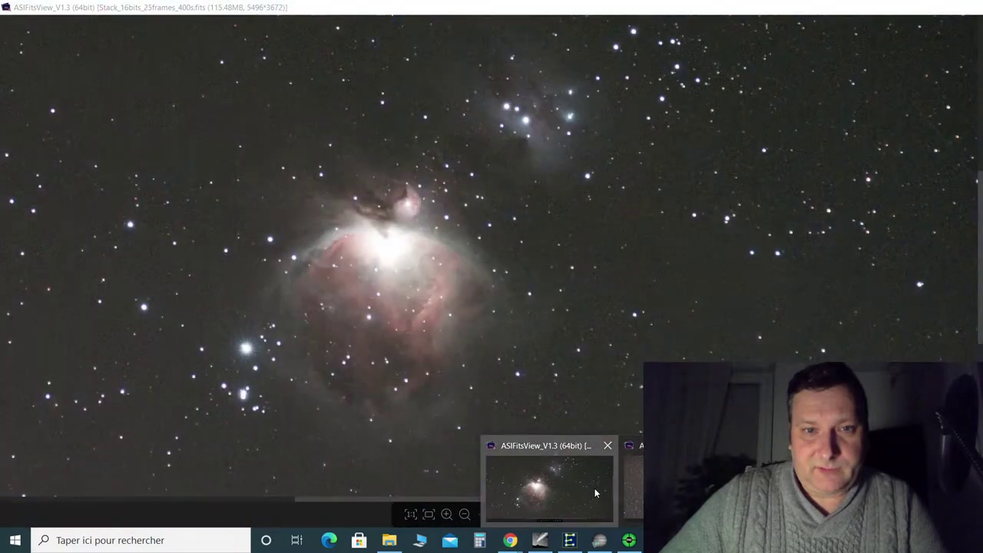
click(594, 487)
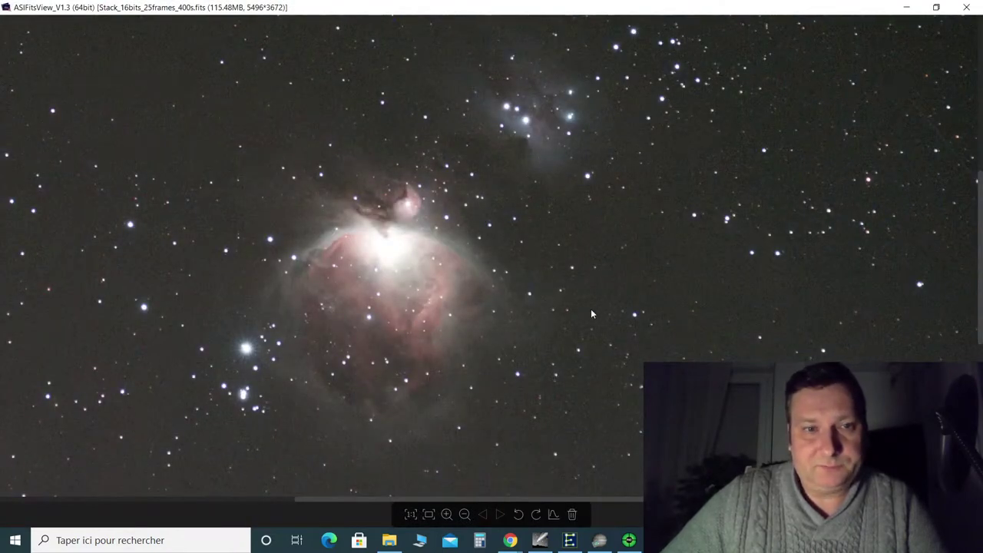
mouse_move(812, 132)
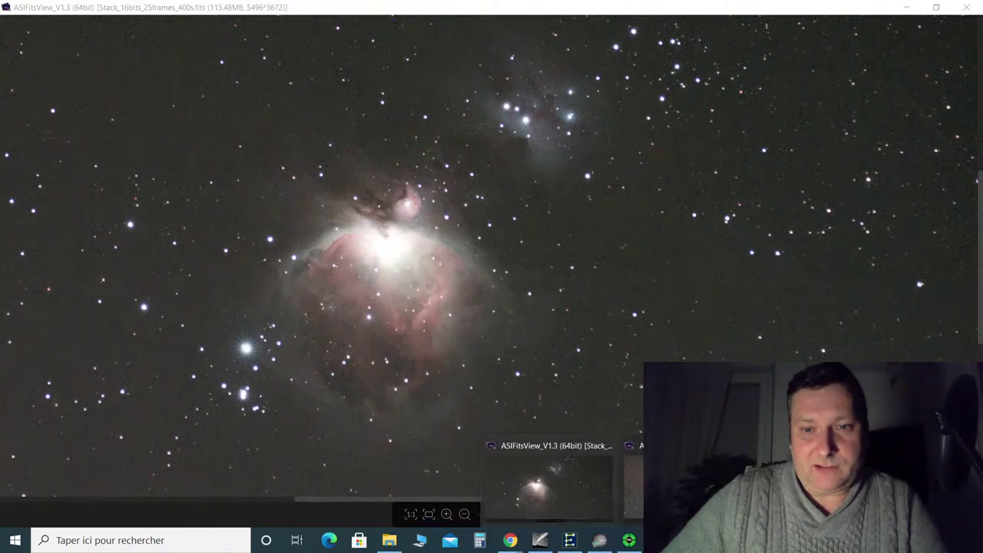
click(560, 484)
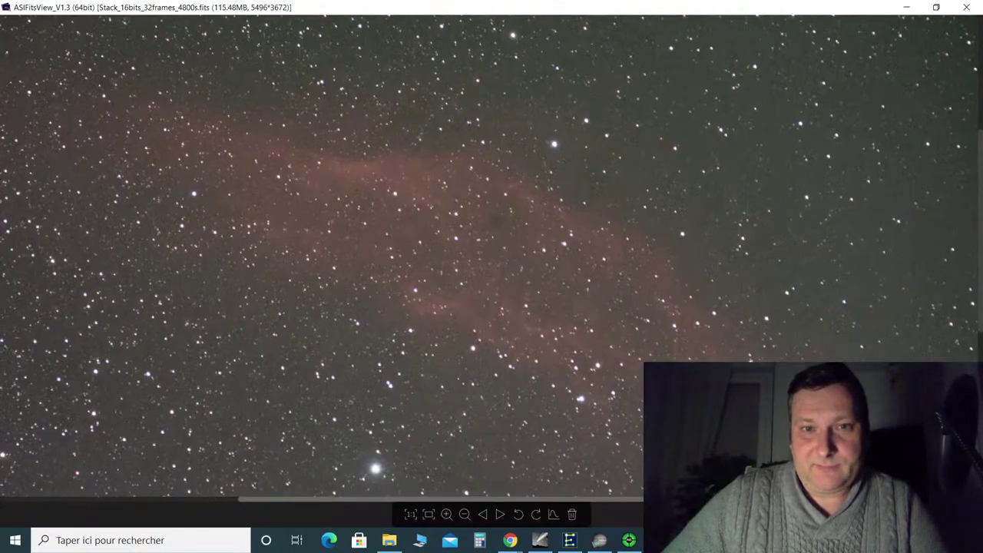
Return to the live stack in DeepSkyStacker Live and bring up the YouTube live chat to read viewers' messages
mouse_move(627, 539)
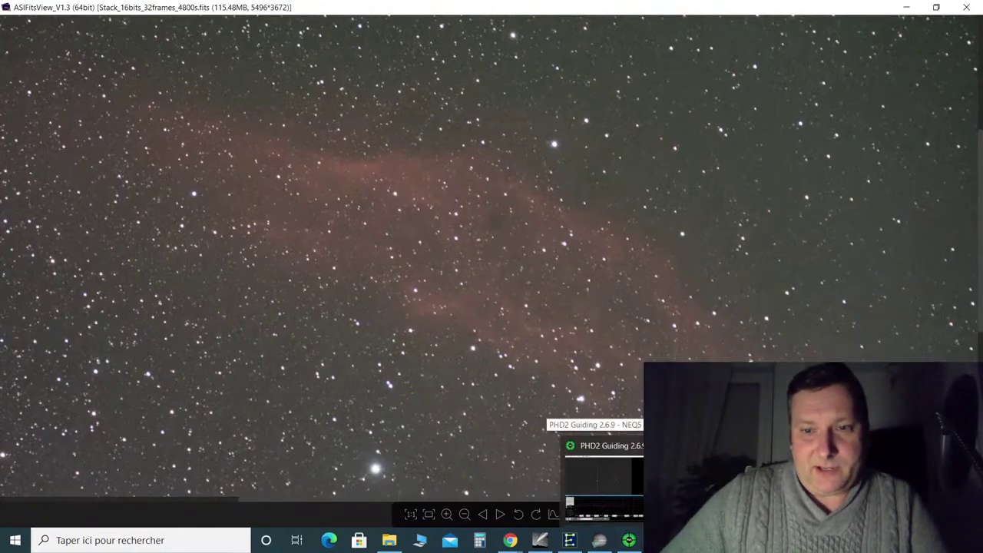
click(600, 539)
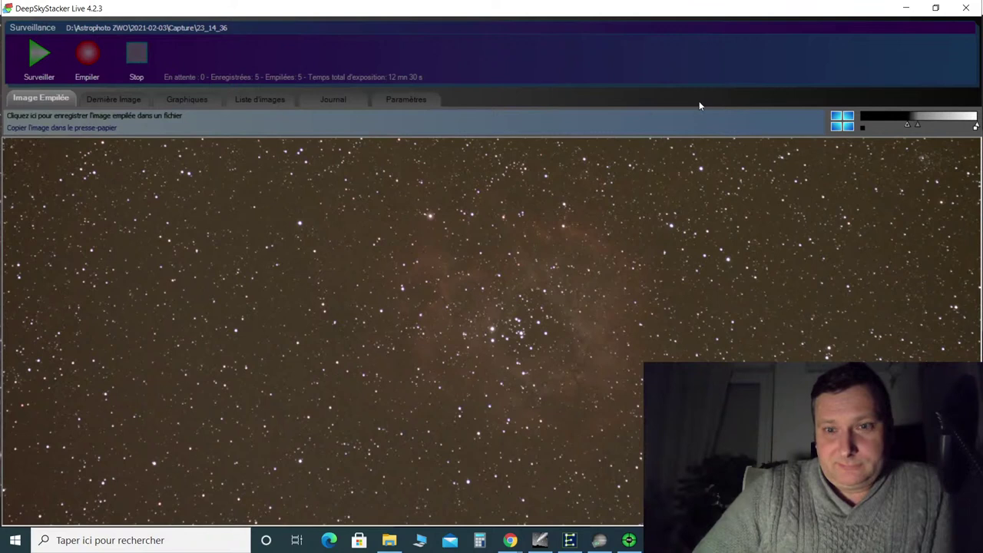
mouse_move(634, 544)
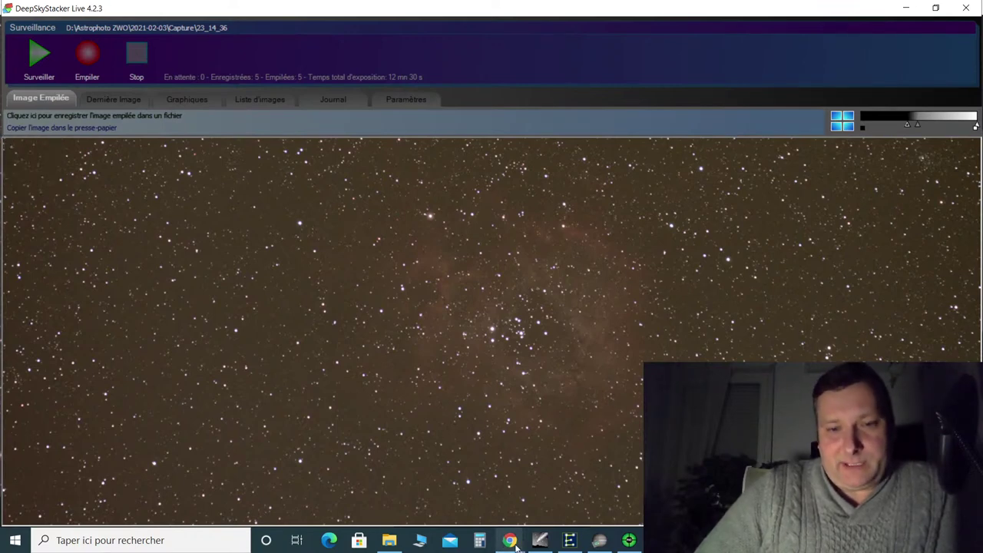
mouse_move(509, 540)
click(578, 483)
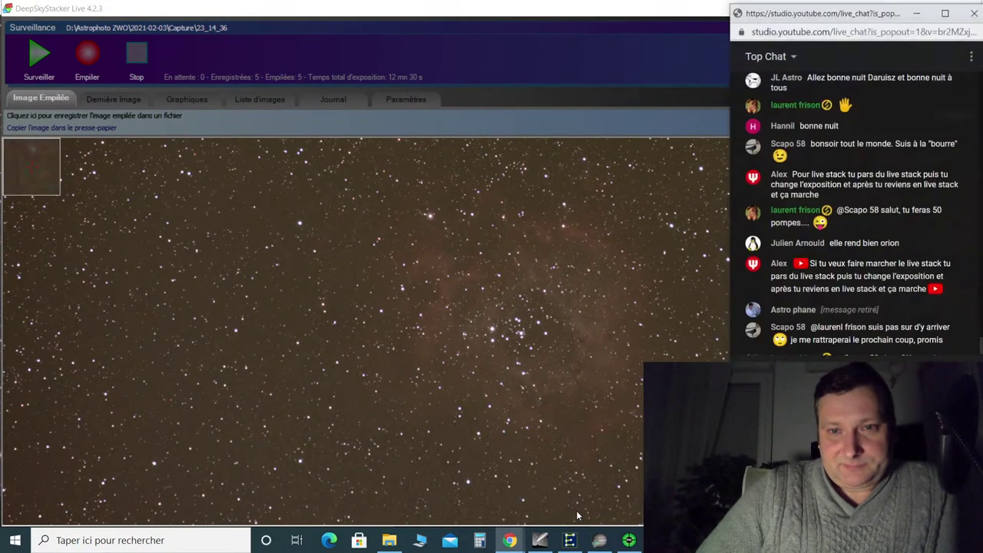
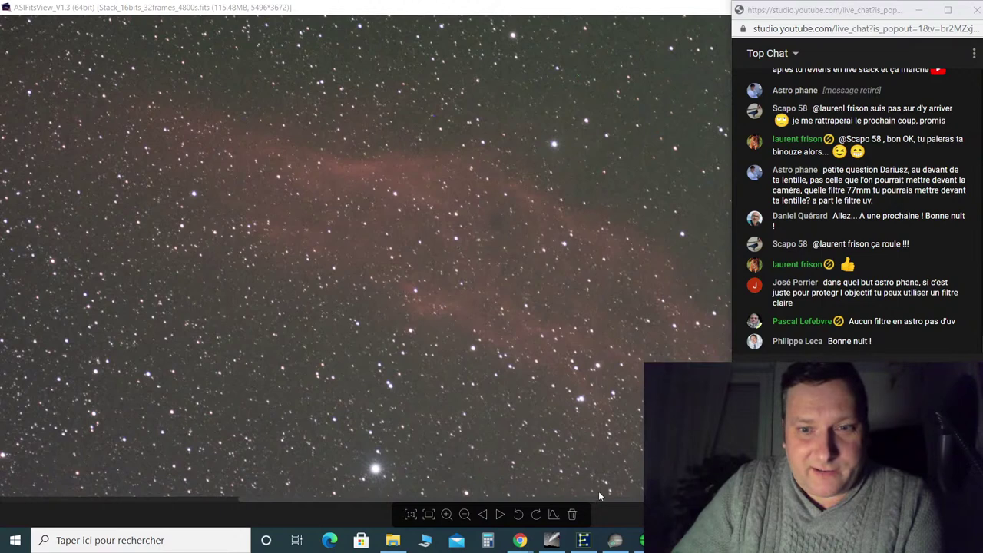
Minimize the open FITS viewer windows to clear the way to the desktop
click(688, 6)
click(906, 7)
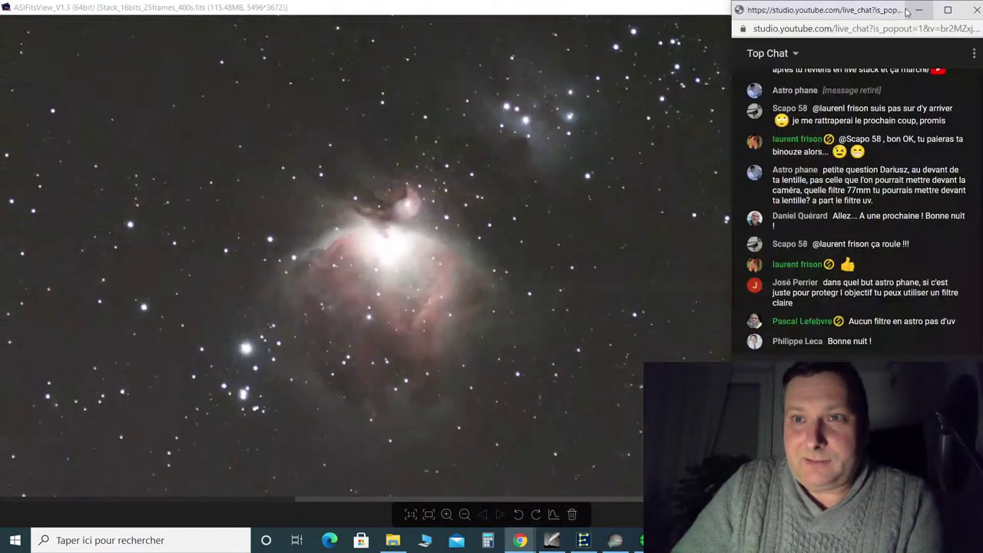
click(916, 11)
click(908, 10)
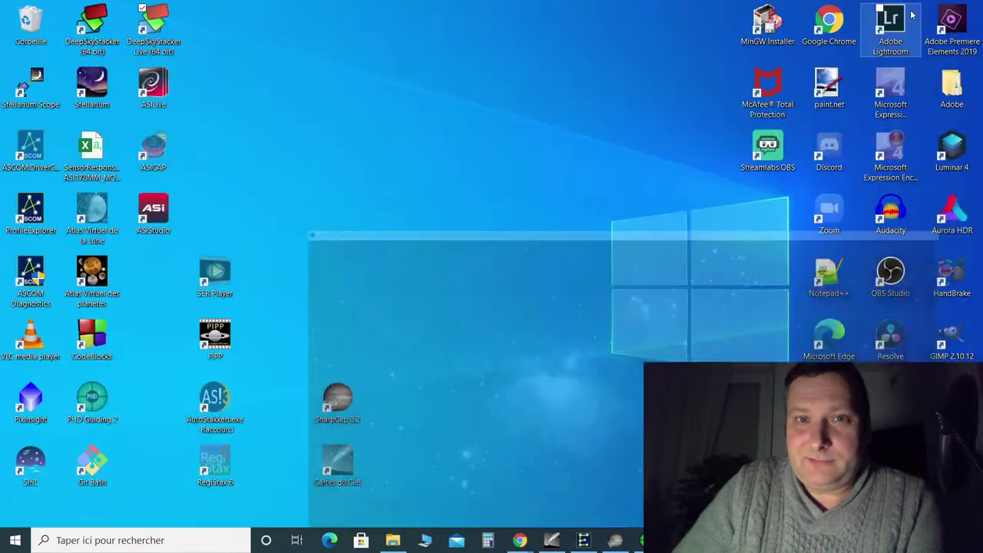
Launch DeepSkyStacker Live, start monitoring the capture folder with its existing images included, and start live stacking
double_click(157, 35)
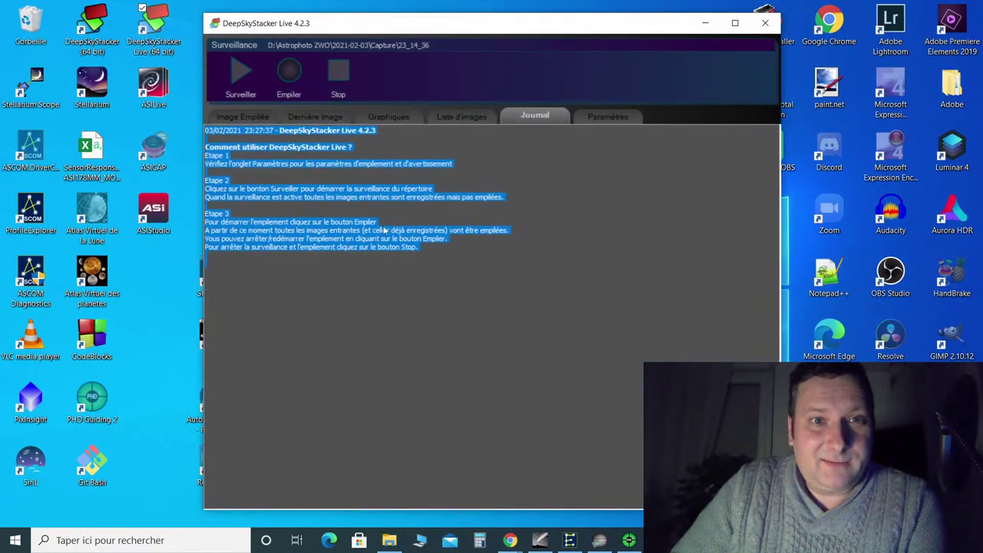
click(244, 78)
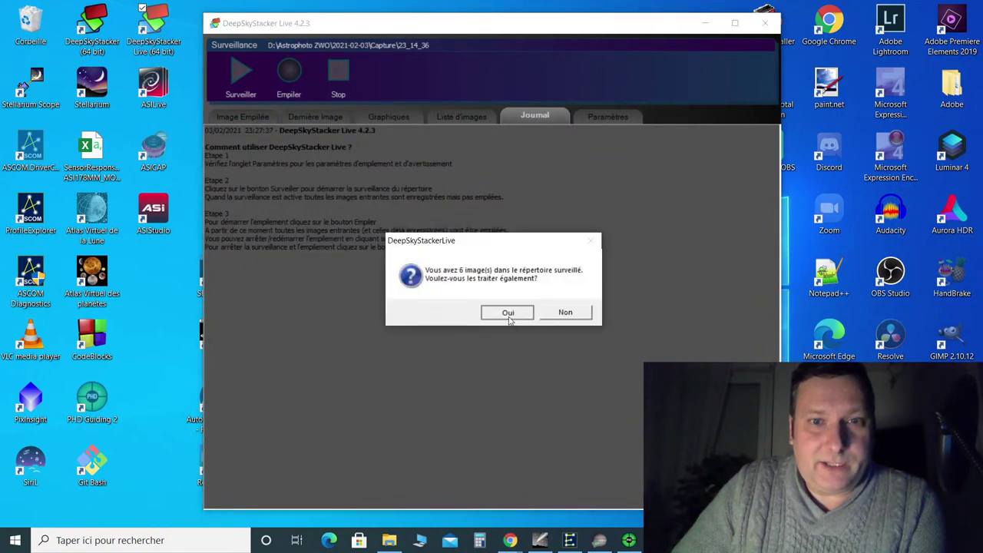
click(508, 313)
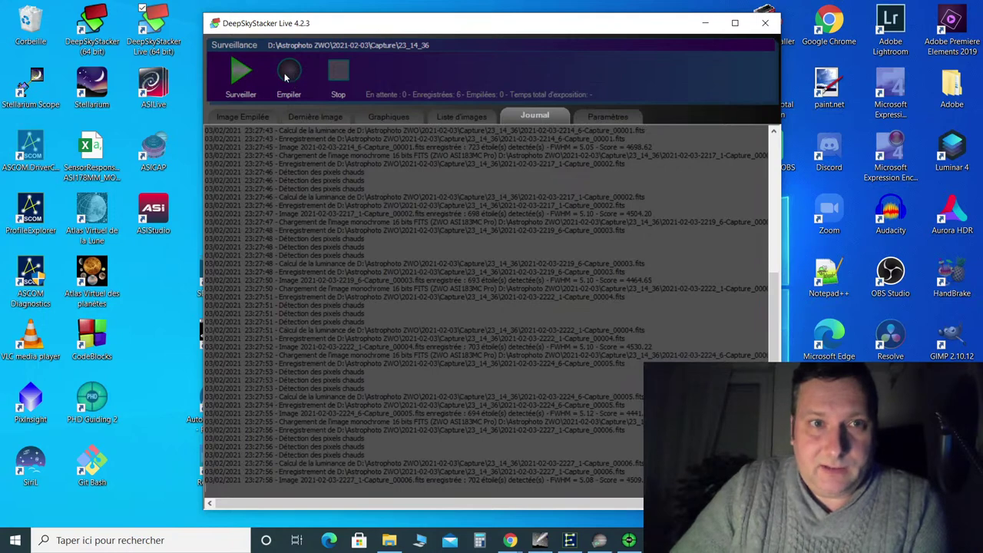
click(290, 73)
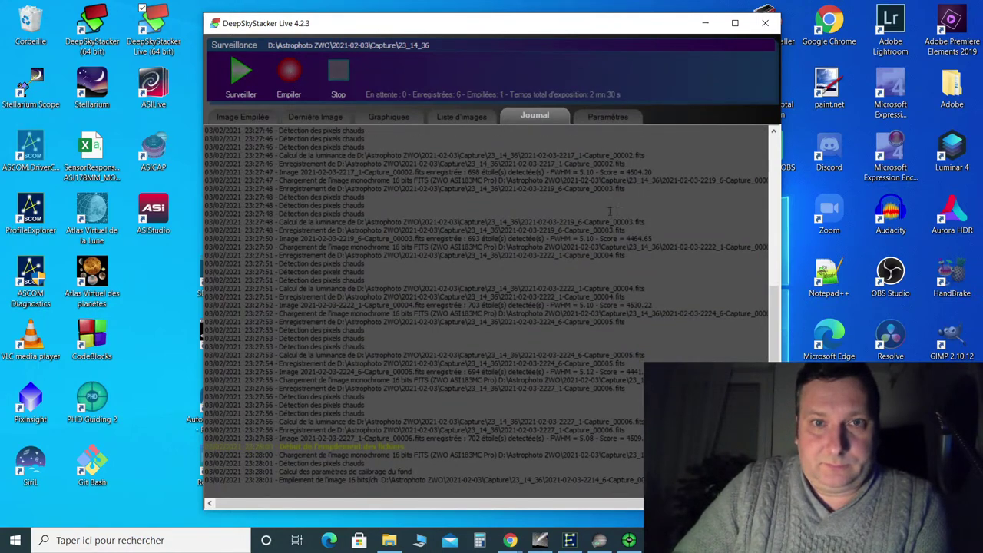
Show the last captured frame in the maximized window and stretch it by raising the black point with the midtone point just above it
click(316, 118)
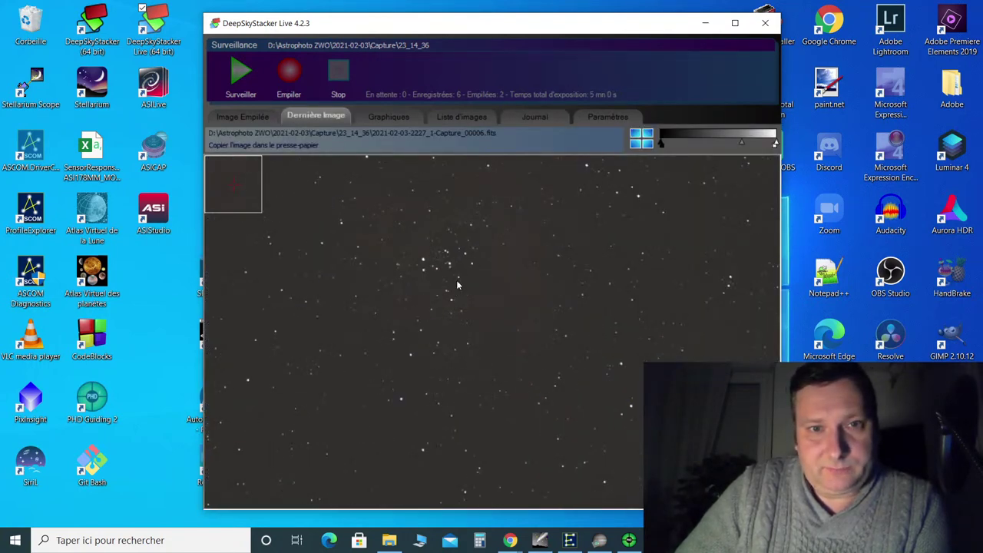
click(735, 23)
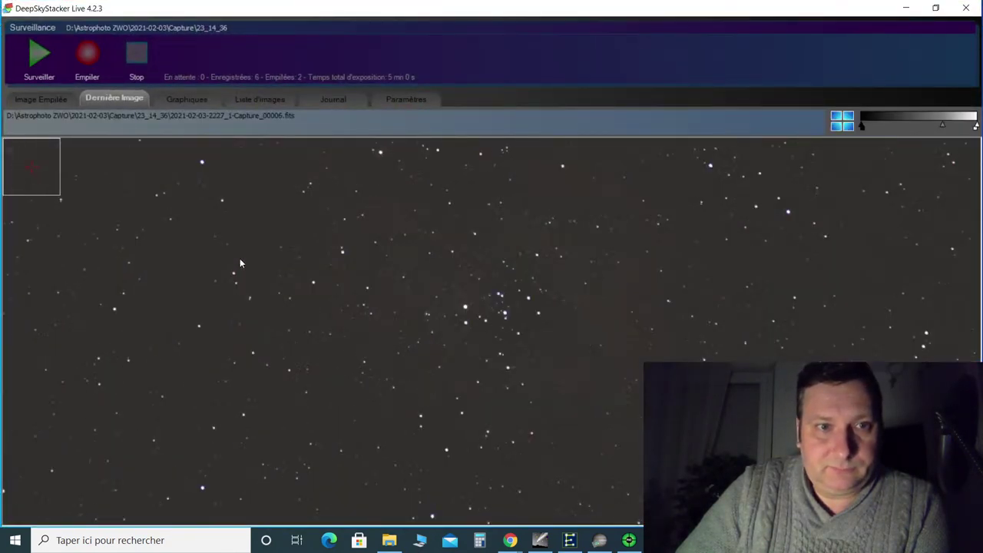
scroll(522, 297, up, 2)
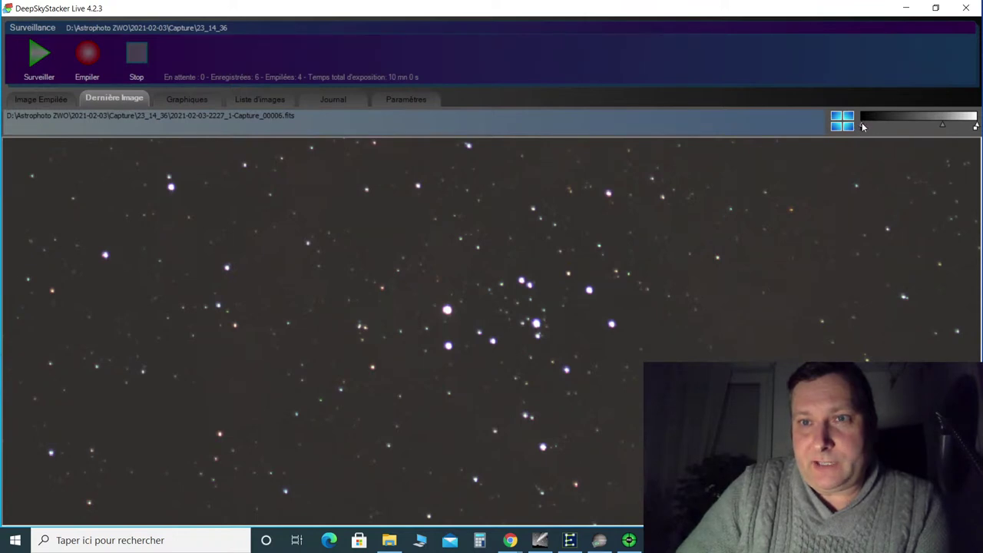
drag(861, 125, 908, 125)
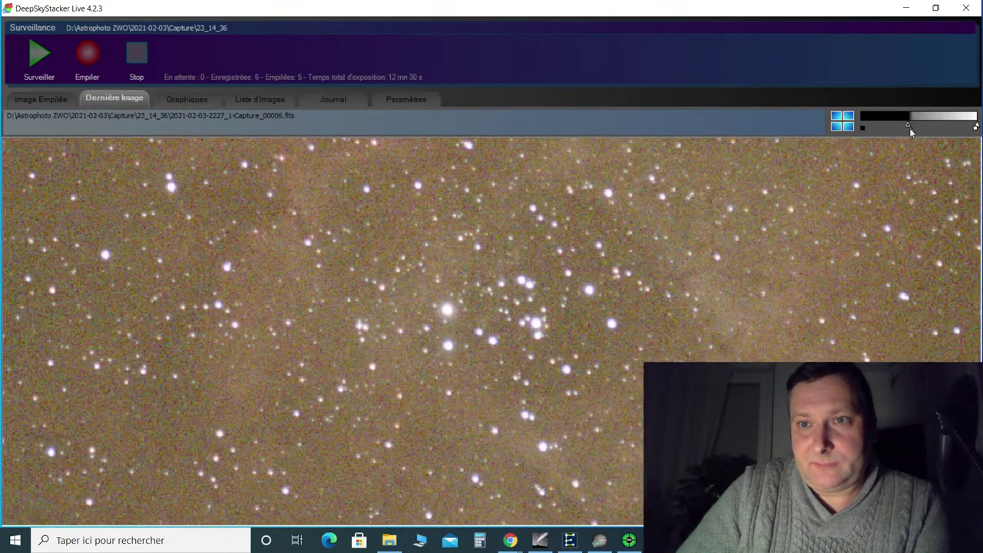
drag(910, 128, 915, 129)
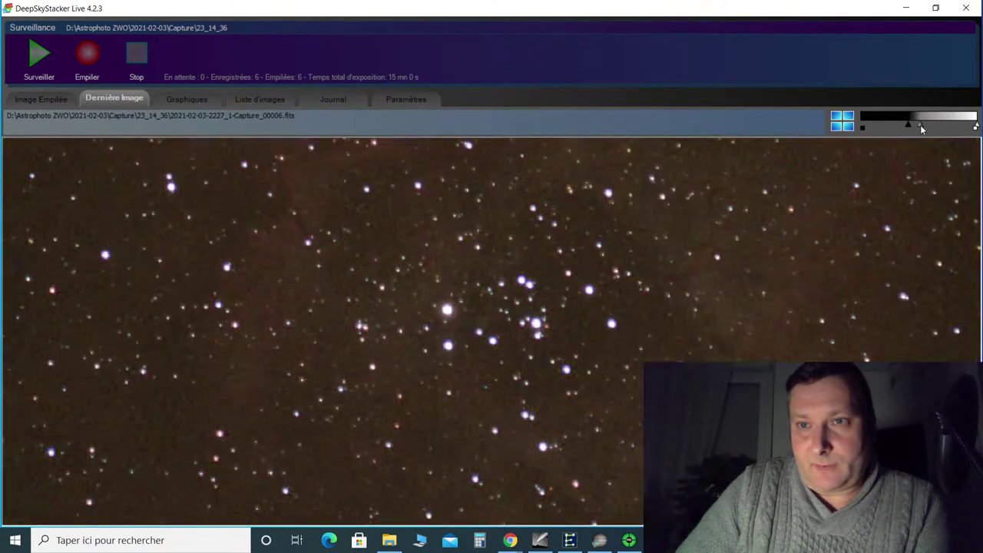
drag(921, 128, 907, 128)
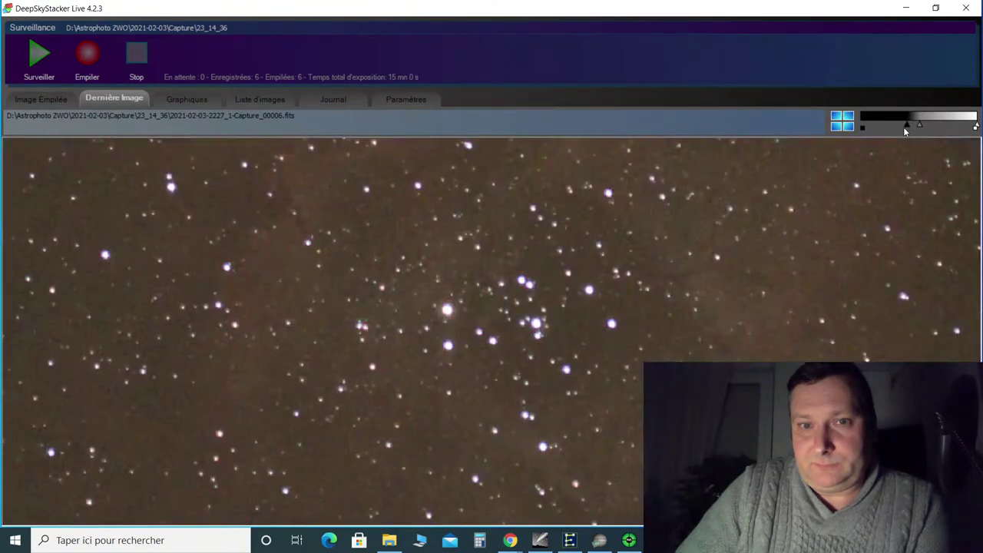
Check the stretched last frame at full view and close up, then raise its black point slightly to darken the sky background
scroll(596, 312, down, 3)
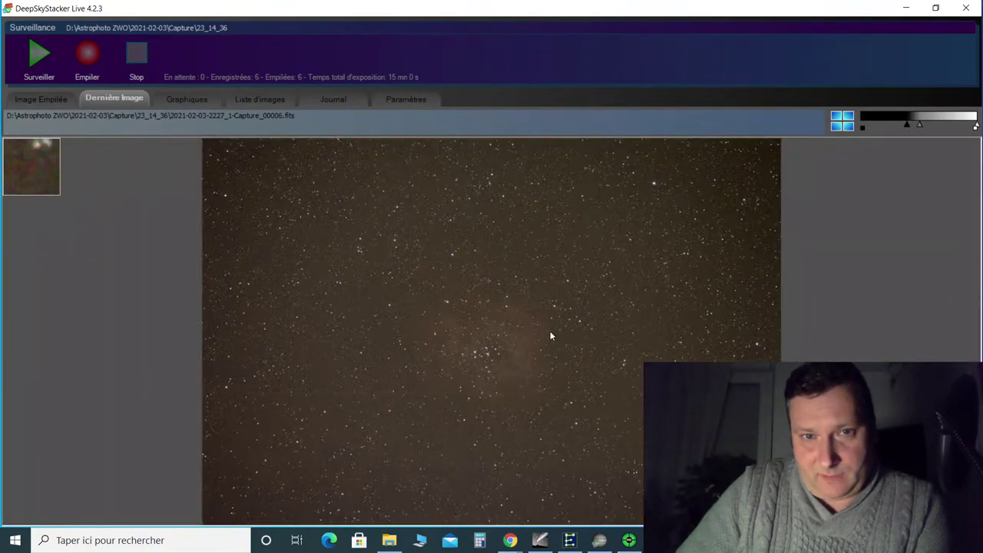
scroll(511, 344, up, 2)
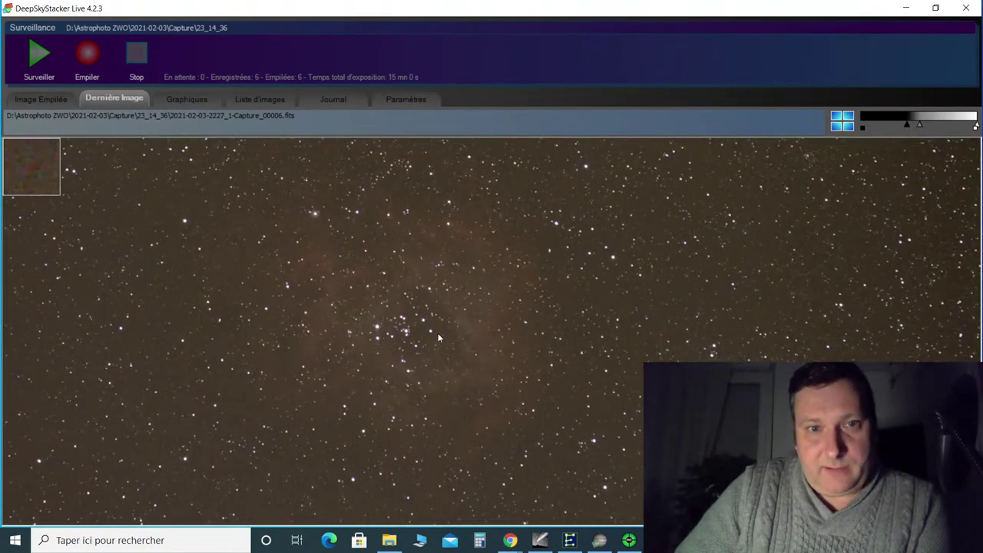
scroll(438, 335, up, 2)
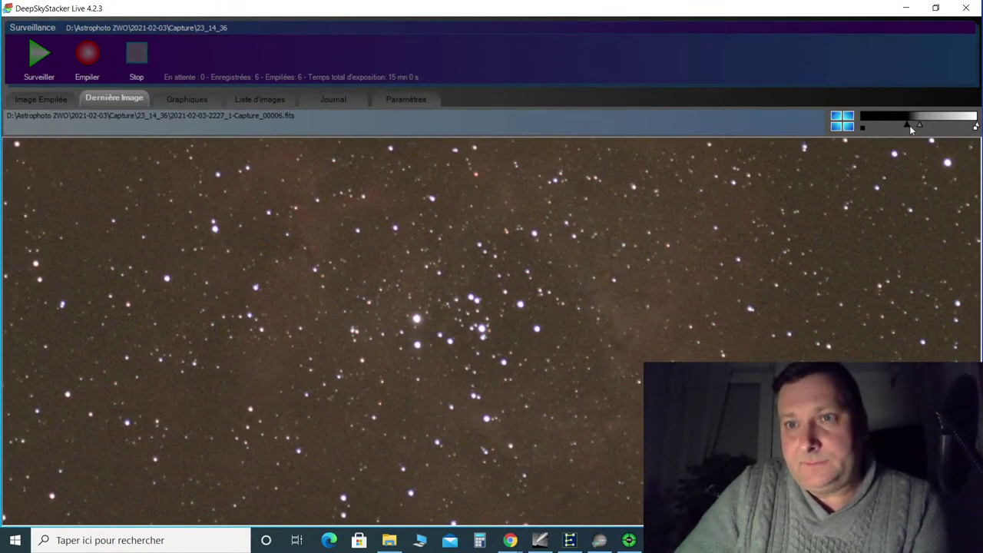
drag(912, 123, 915, 124)
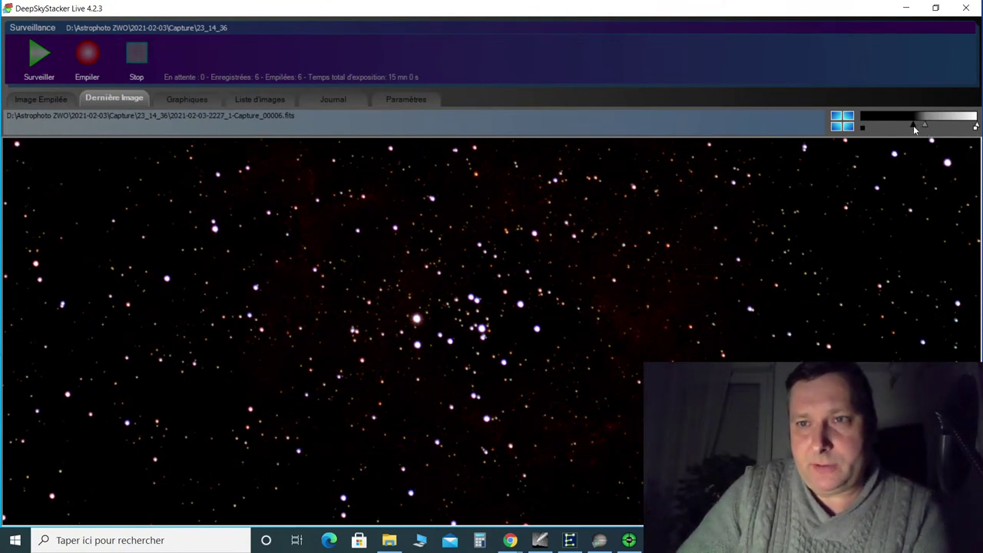
Raise the last frame's black point a little further, until the faint red nebulosity is clipped to black
drag(913, 125, 916, 125)
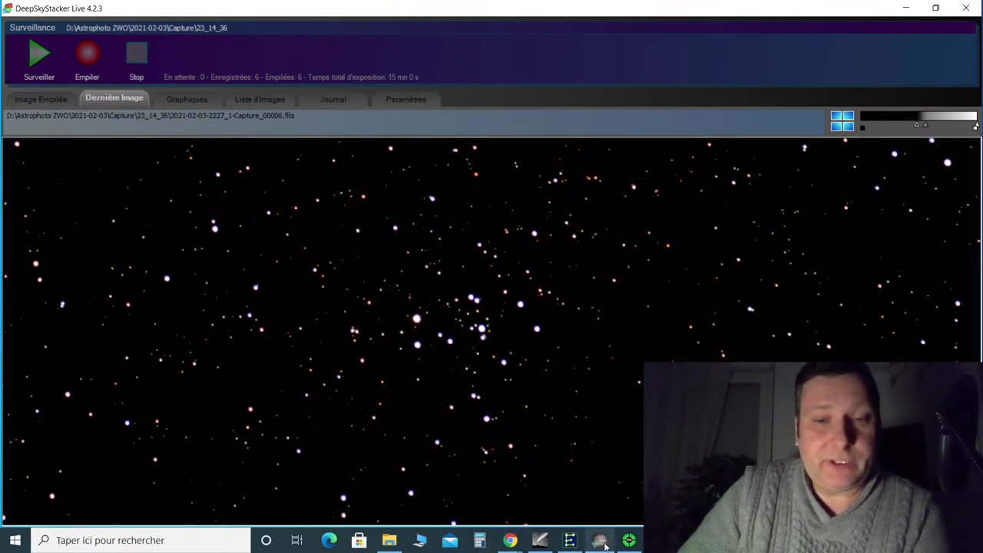
Switch to Chrome, open the full Matériel playlist from the YouTube channel's playlists, and look through its videos
mouse_move(600, 544)
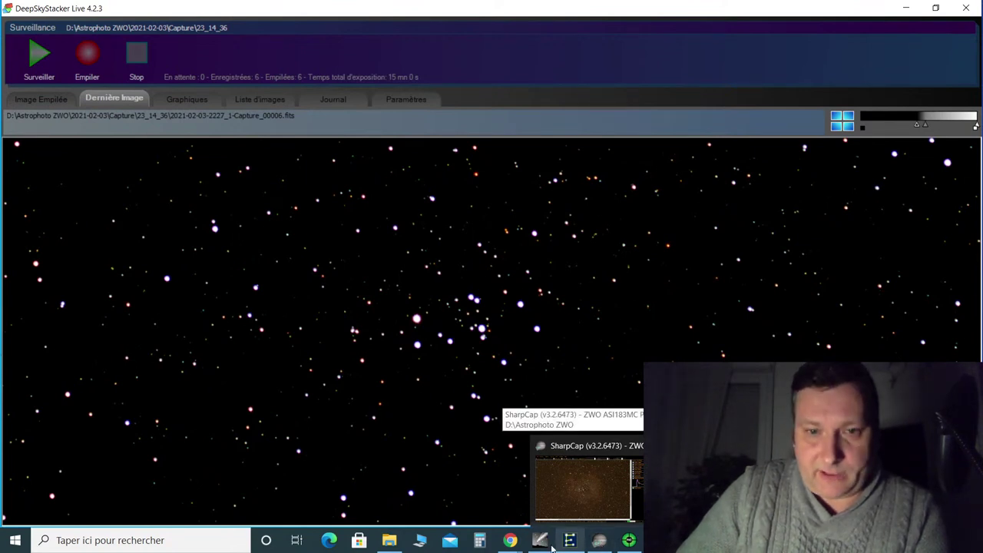
mouse_move(510, 540)
mouse_move(534, 505)
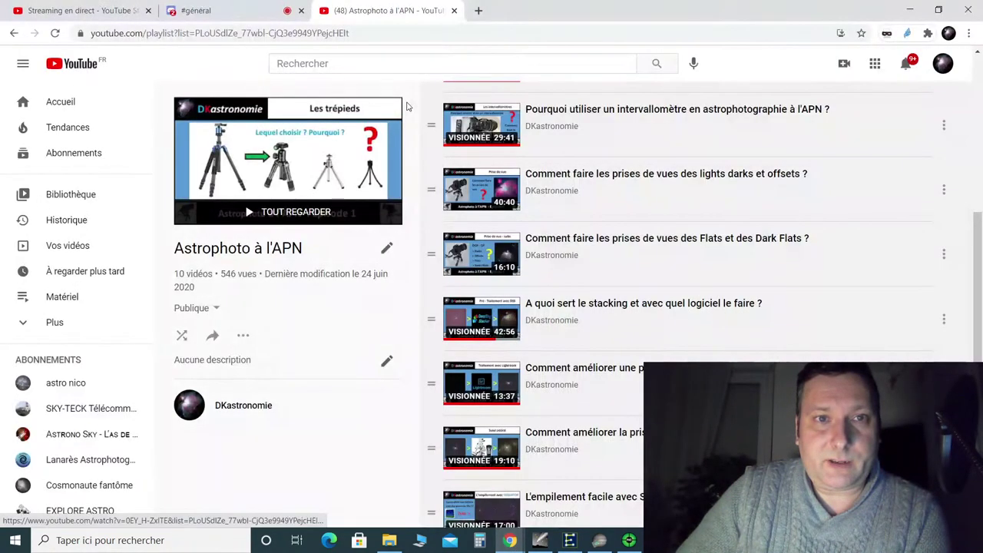
click(13, 33)
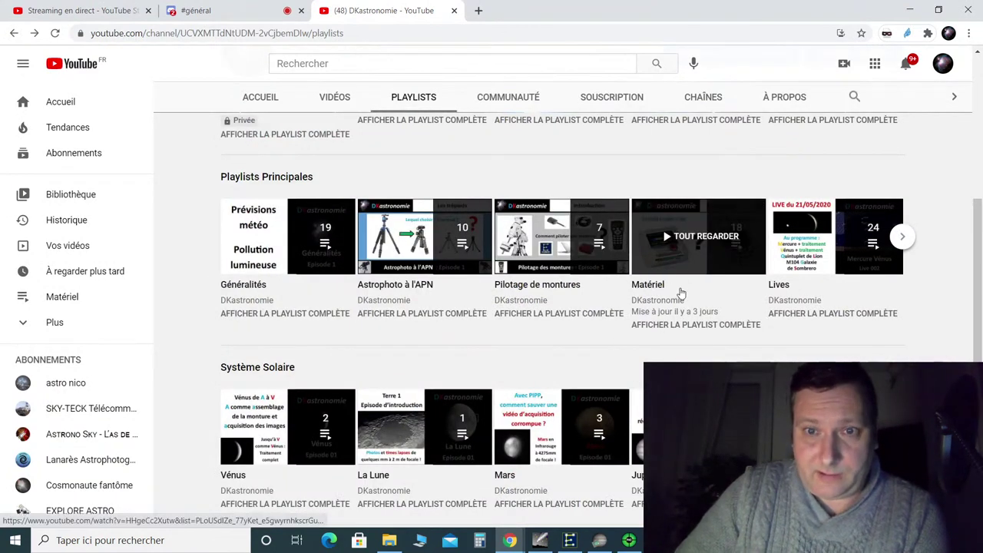
click(673, 326)
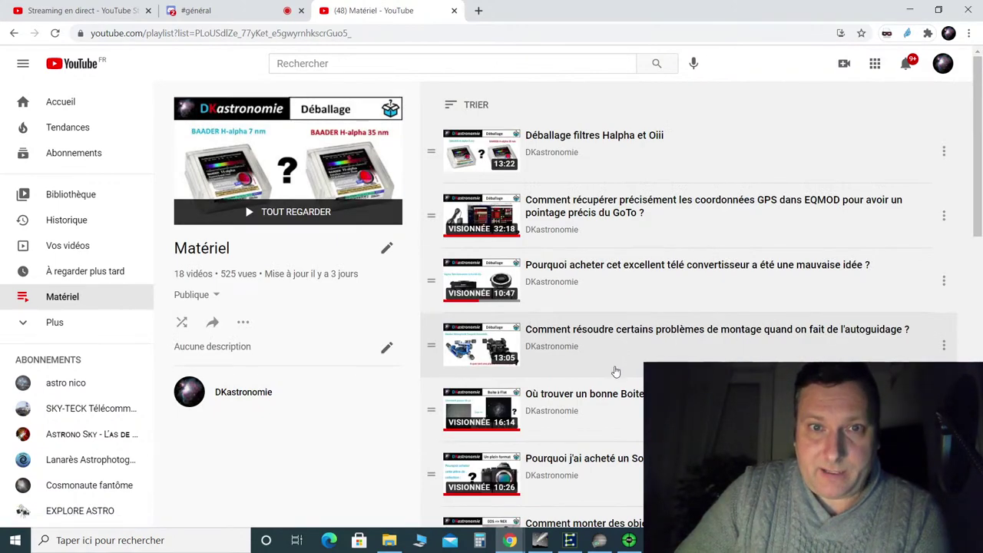
scroll(614, 377, down, 3)
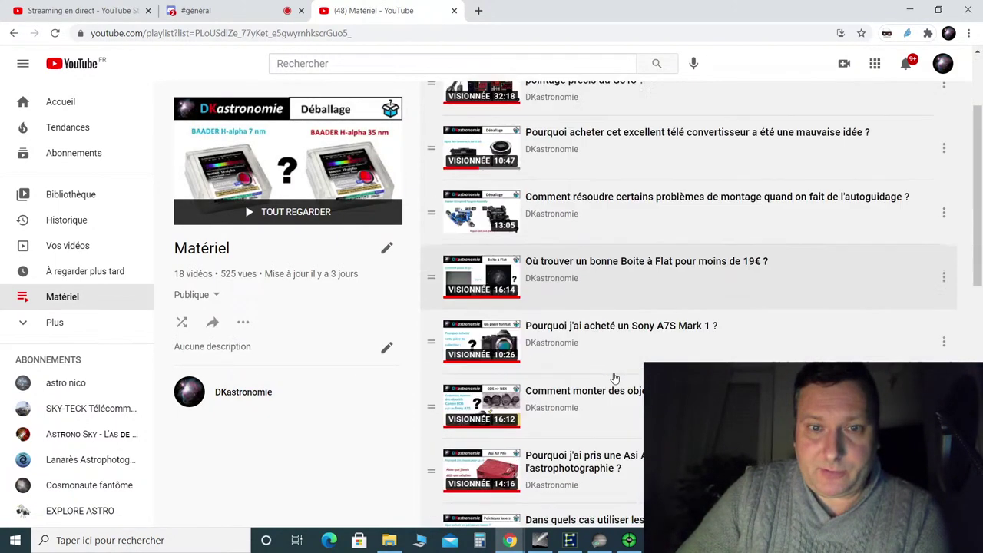
scroll(614, 377, down, 2)
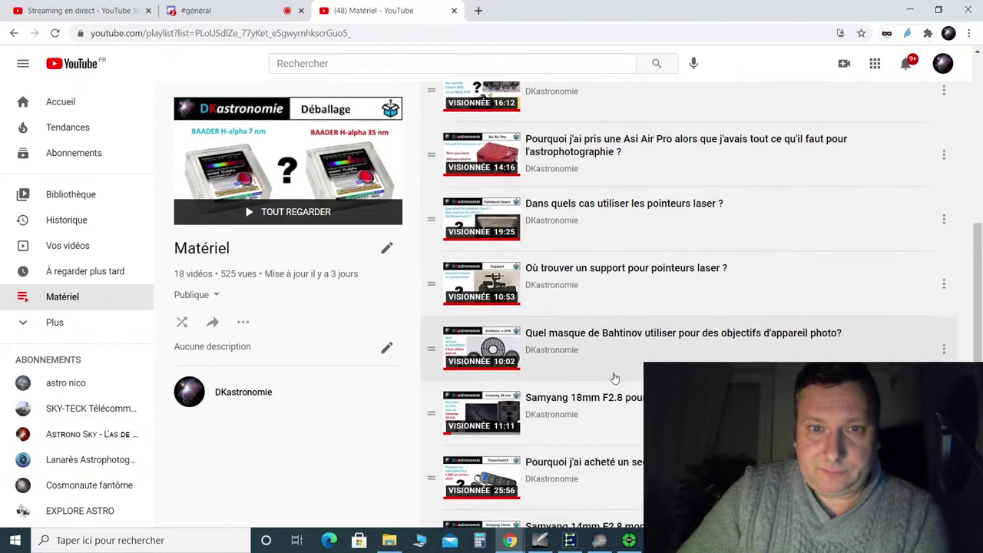
scroll(615, 378, down, 3)
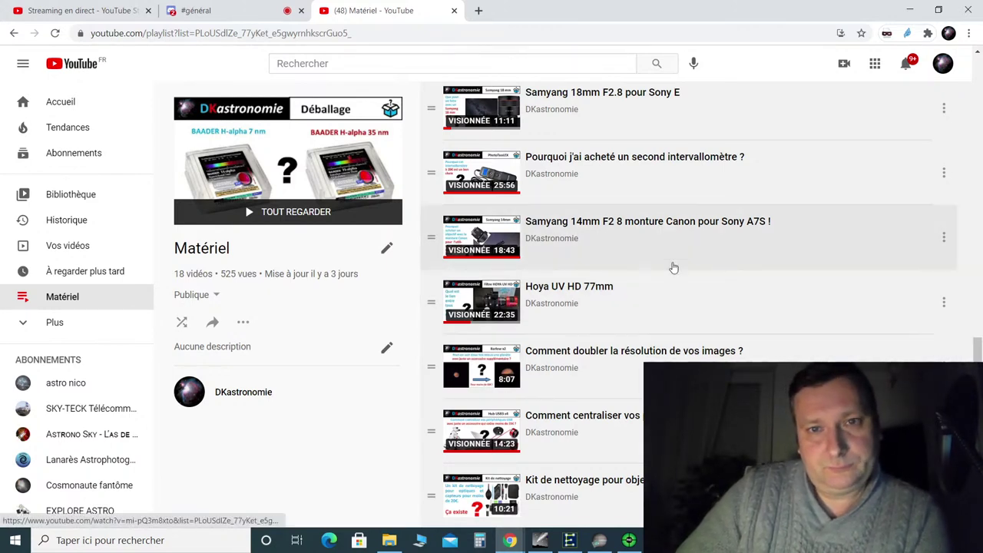
scroll(722, 301, up, 9)
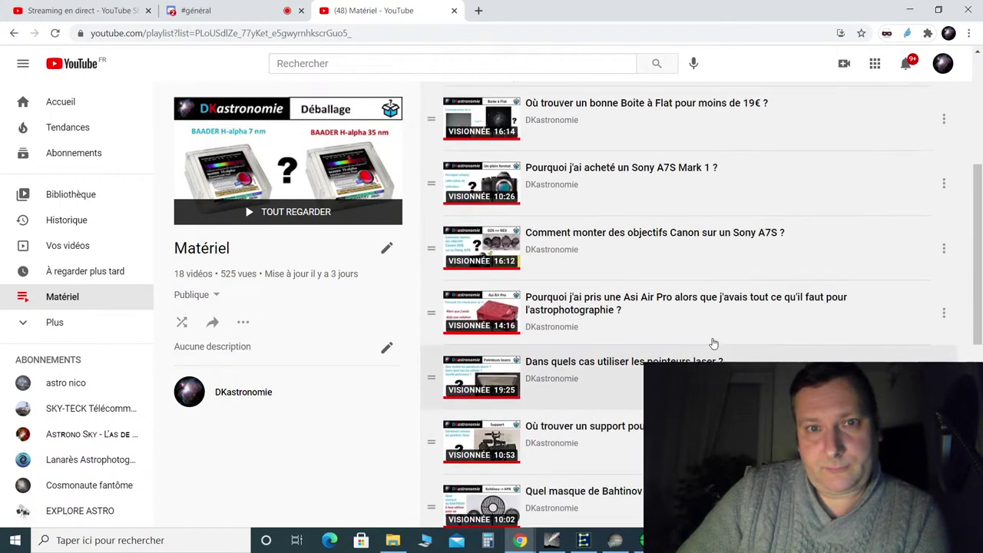
scroll(713, 344, up, 2)
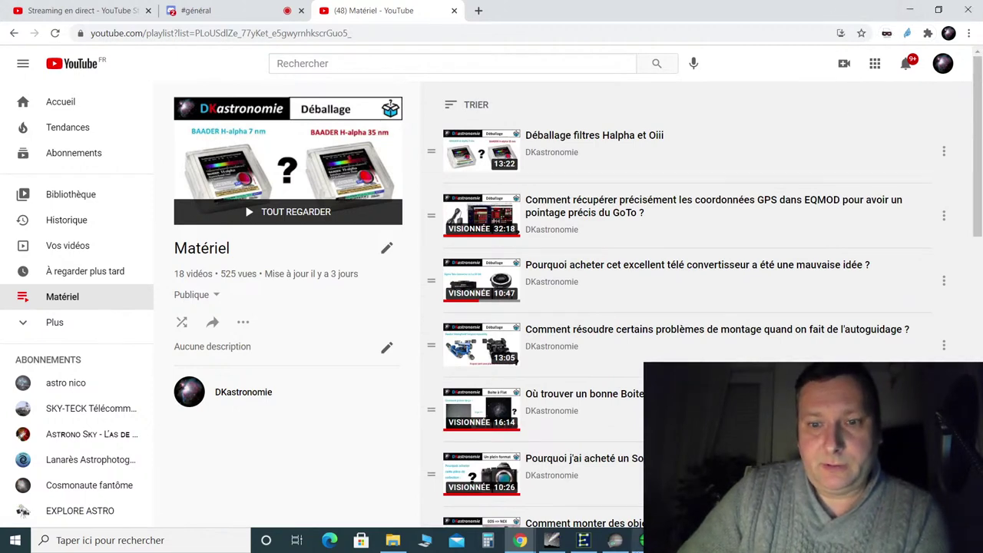
Minimize Chrome to reach the desktop and launch DeepSkyStacker (64 bit)
mouse_move(683, 540)
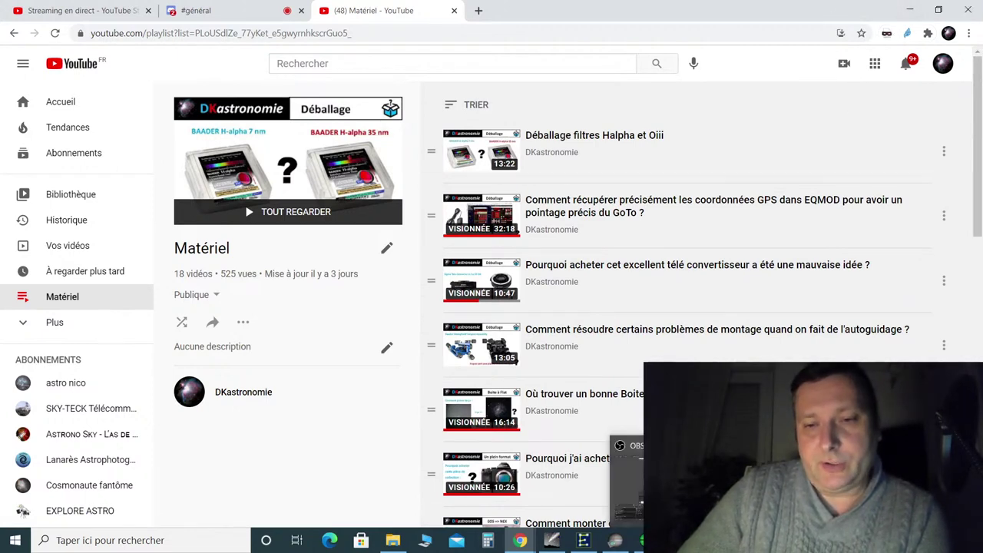
mouse_move(572, 540)
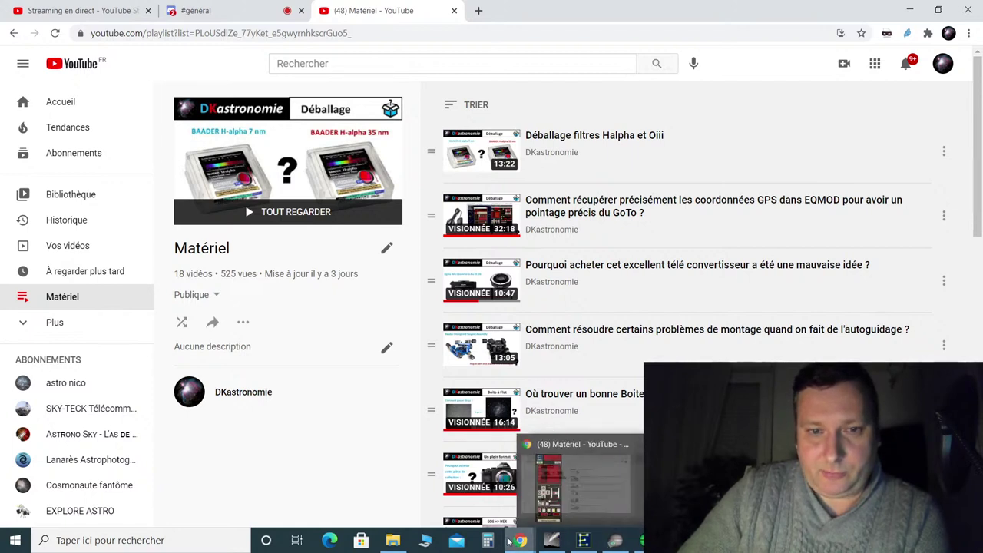
click(908, 12)
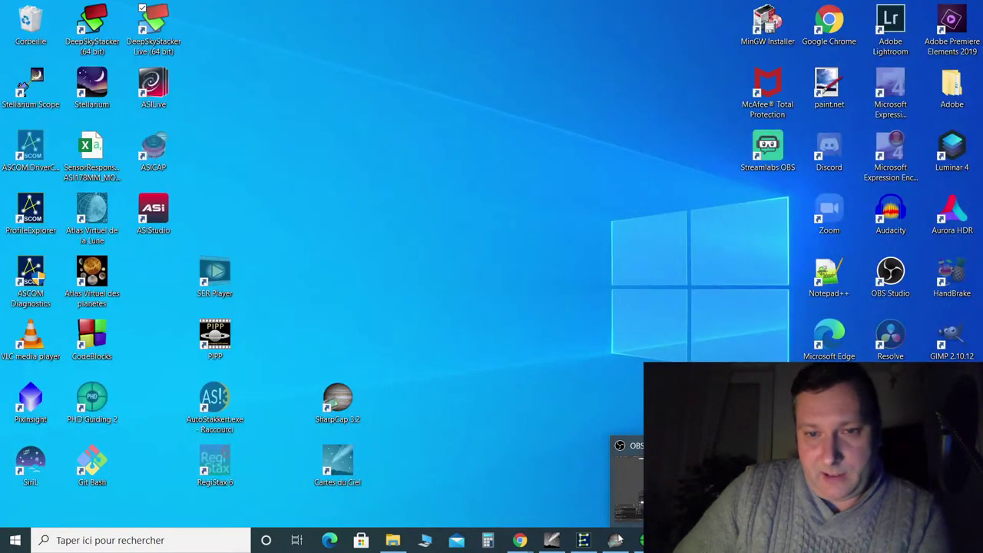
mouse_move(616, 542)
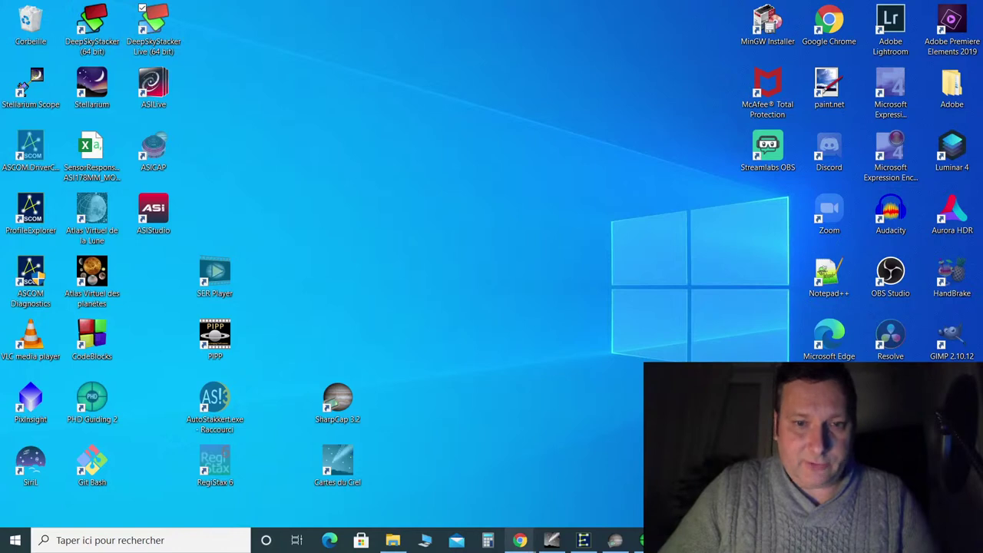
double_click(96, 28)
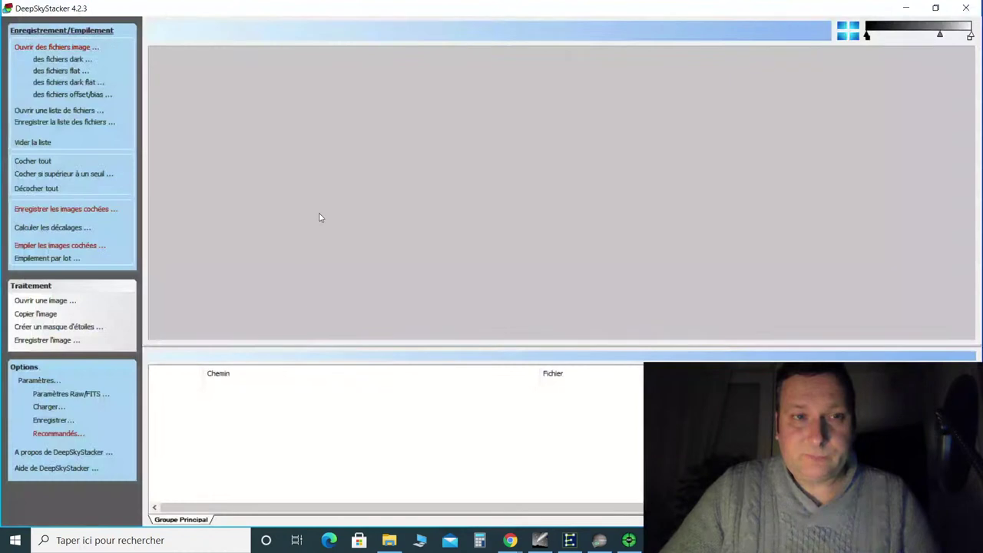
Load the FITS images Capture_00001 to Capture_00007 from D:\Astrophoto ZWO\2021-02-03\Capture\23_14_36 as light frames
click(70, 47)
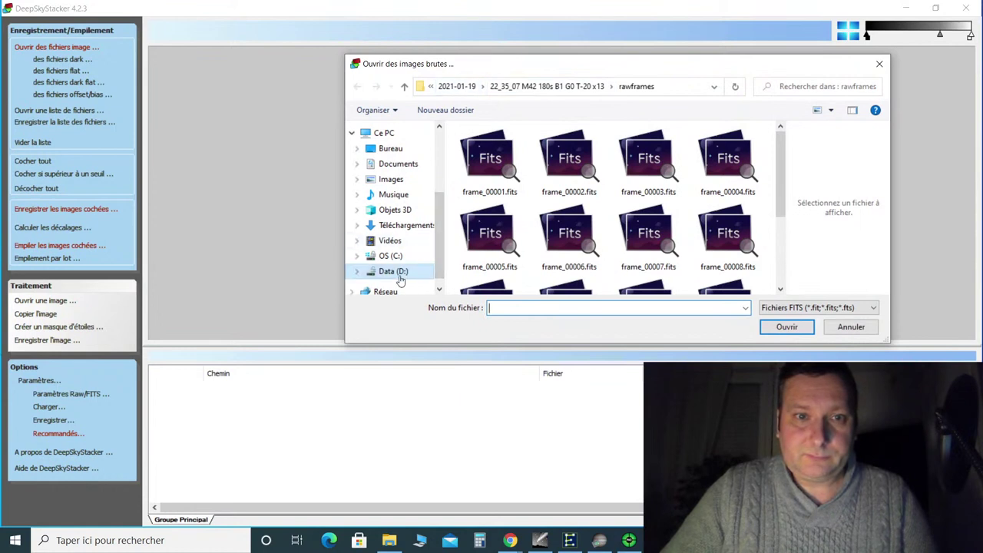
click(459, 86)
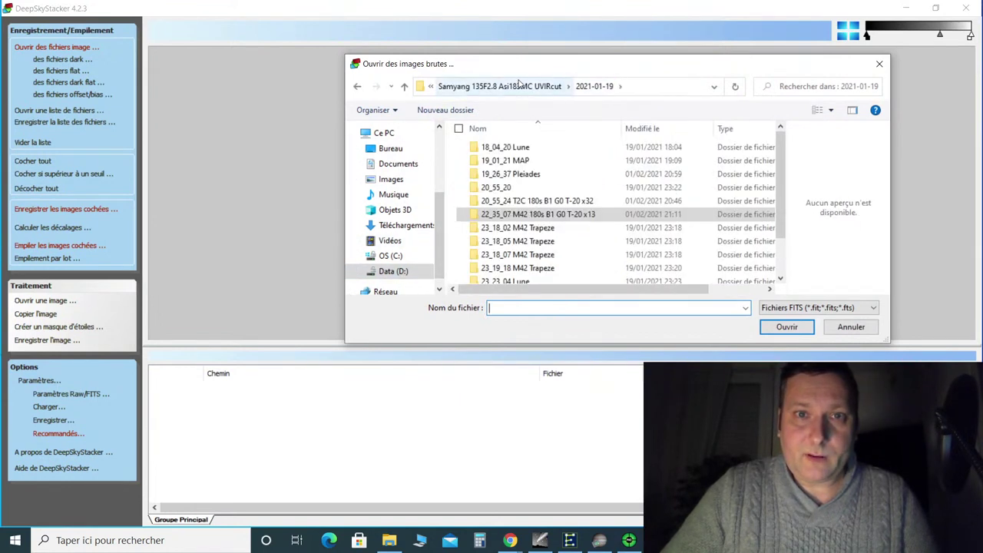
click(519, 86)
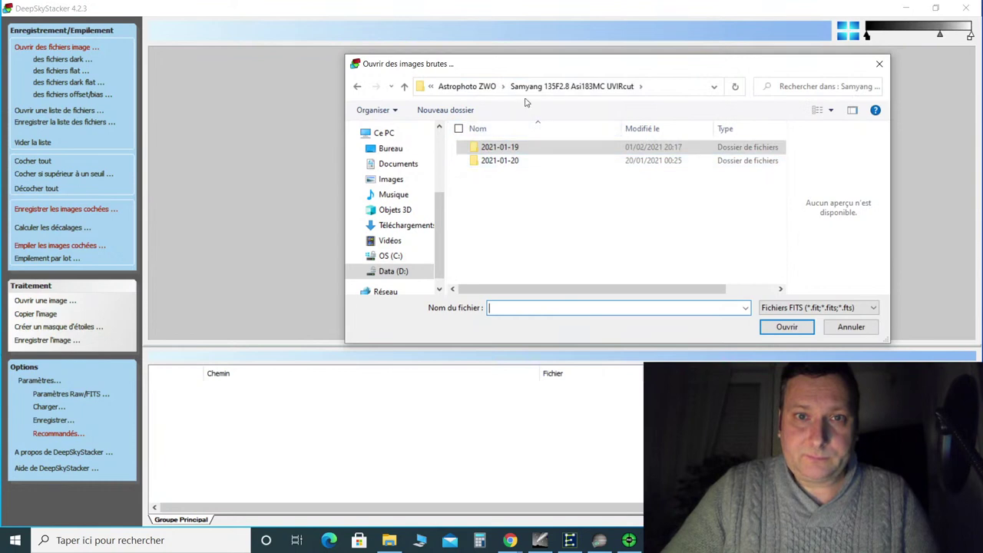
click(467, 86)
click(507, 160)
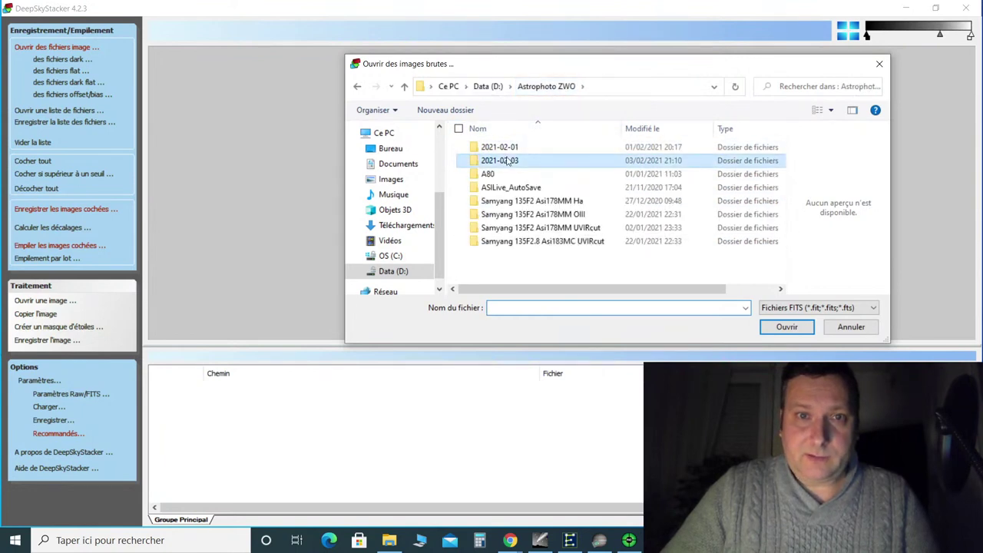
double_click(507, 161)
double_click(492, 165)
scroll(503, 299, down, 1)
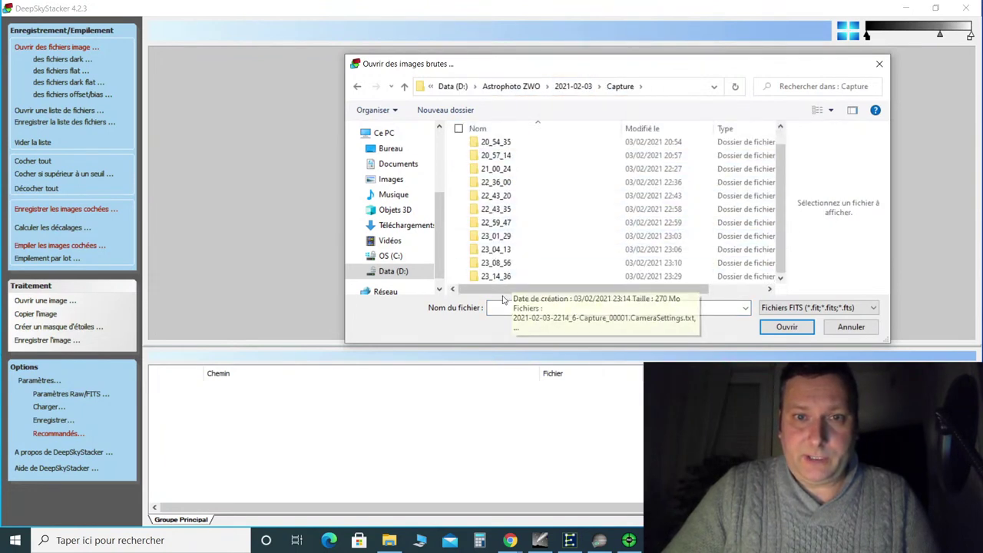
double_click(497, 276)
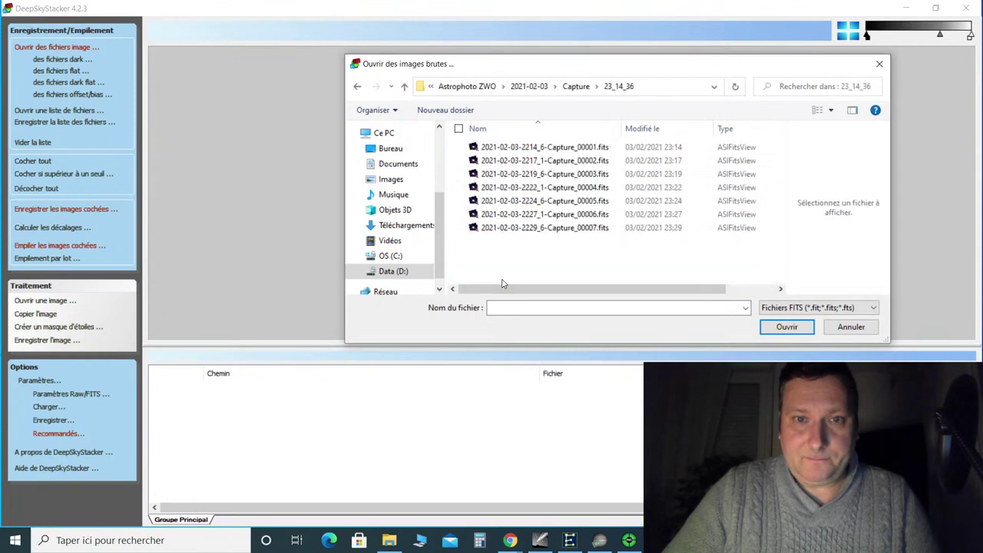
click(536, 147)
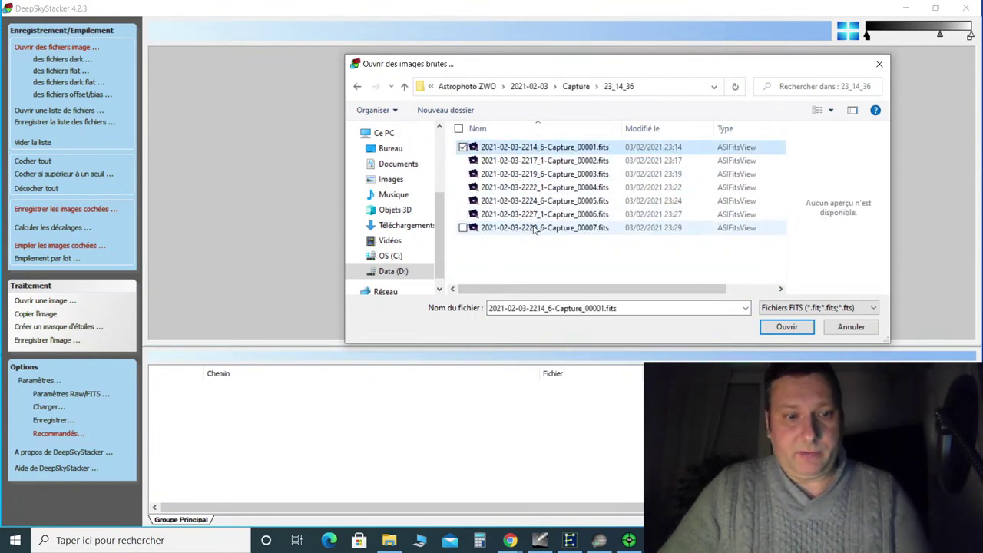
shift+click(533, 228)
click(785, 327)
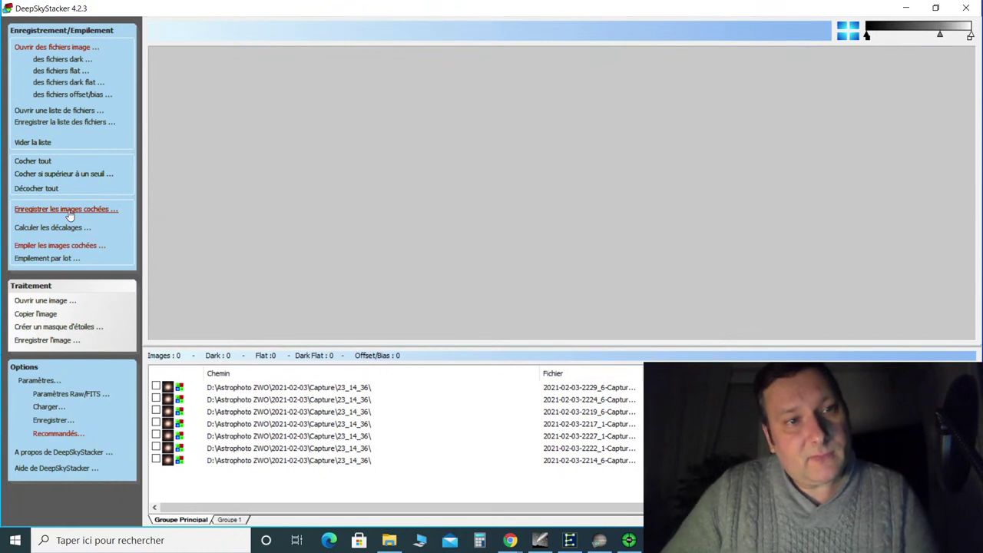
Check all the loaded frames and calculate their offsets, with the path column collapsed to compare the scores
click(58, 174)
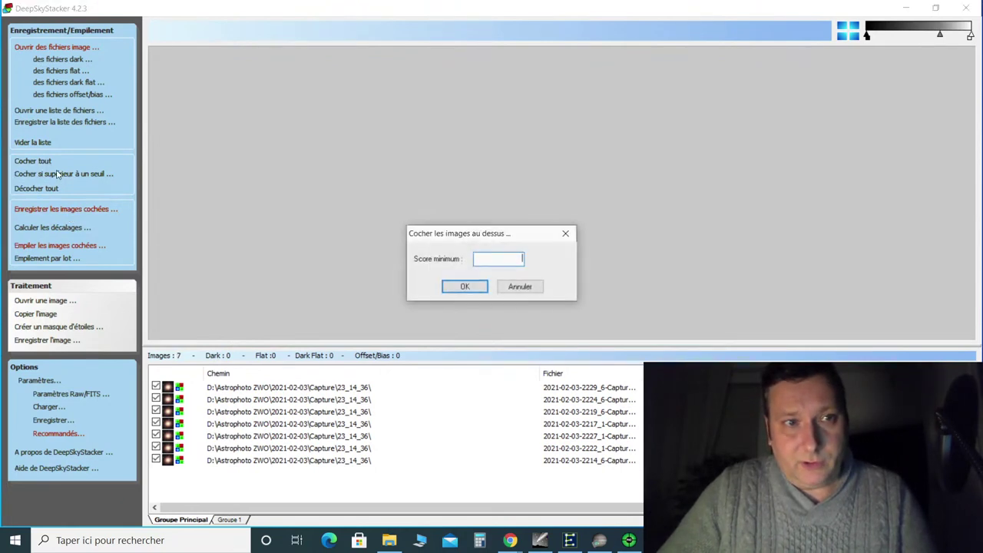
click(522, 288)
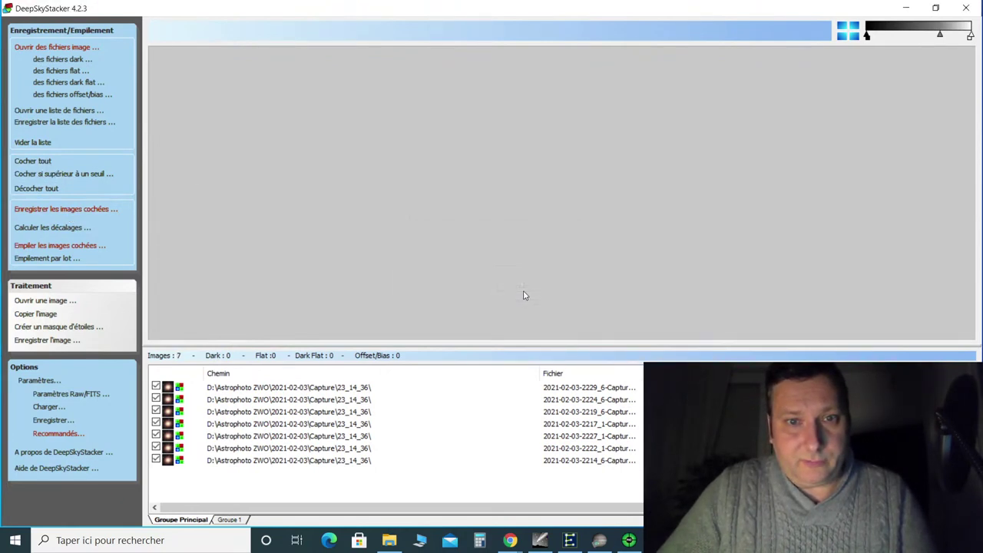
click(59, 228)
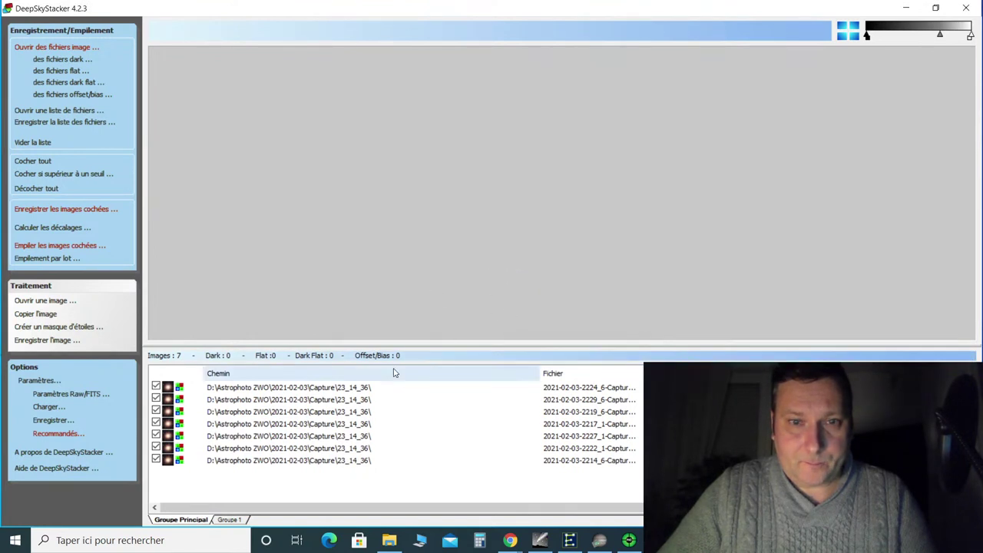
drag(540, 373, 182, 355)
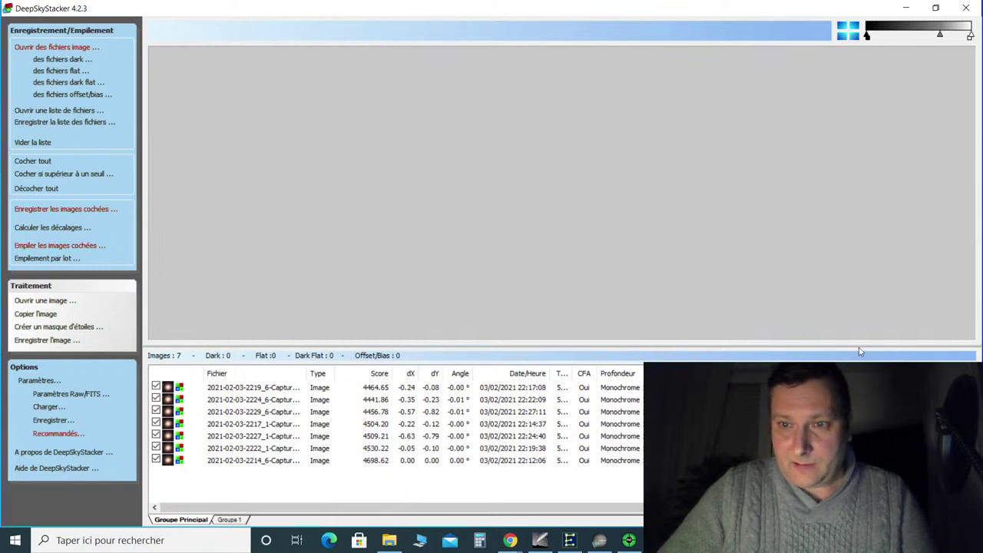
Register the checked frames with automatic hot pixel detection and stack the best 100 % of them
click(57, 209)
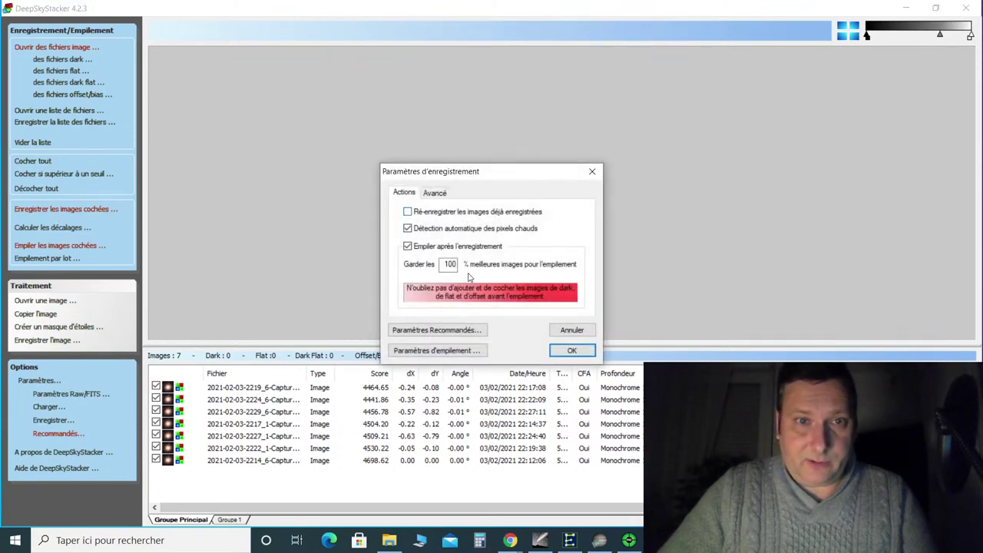
click(570, 351)
click(626, 386)
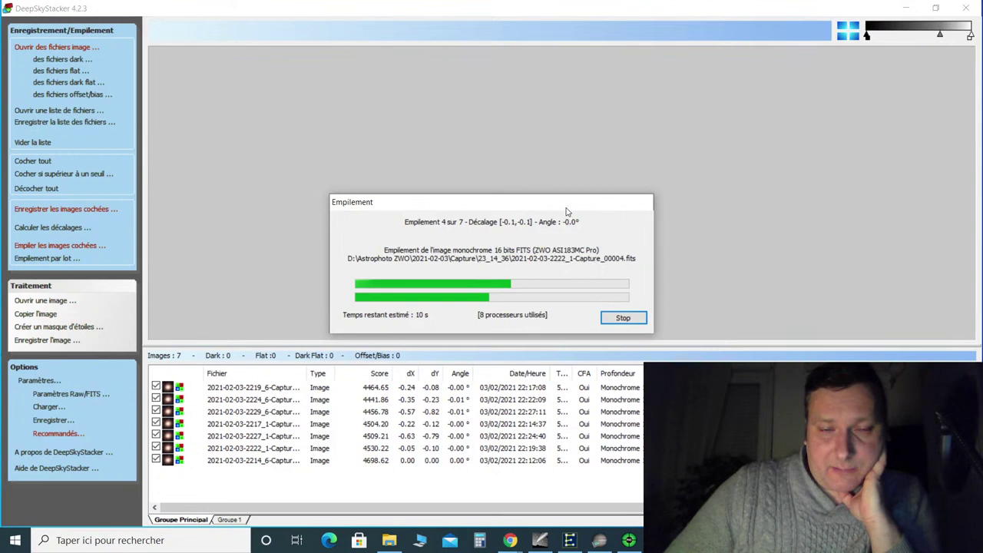
drag(566, 211, 510, 115)
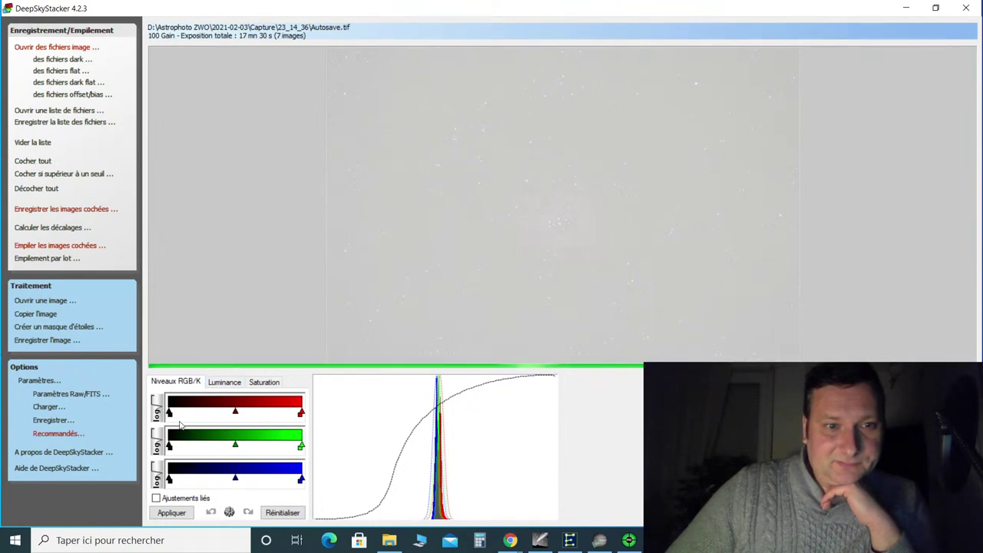
Raise the black points of the red, green and blue levels until the three histogram peaks line up
drag(170, 414, 181, 414)
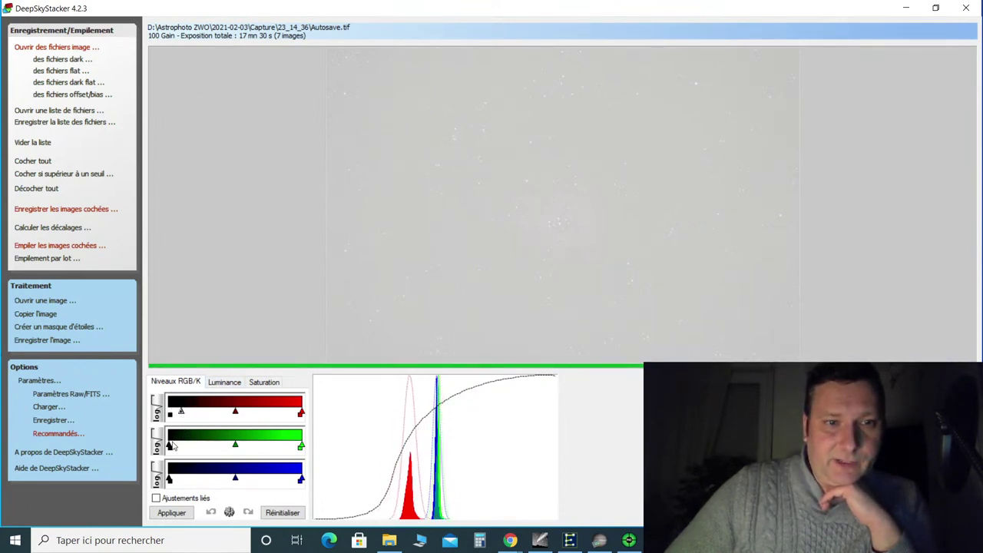
drag(171, 447, 180, 448)
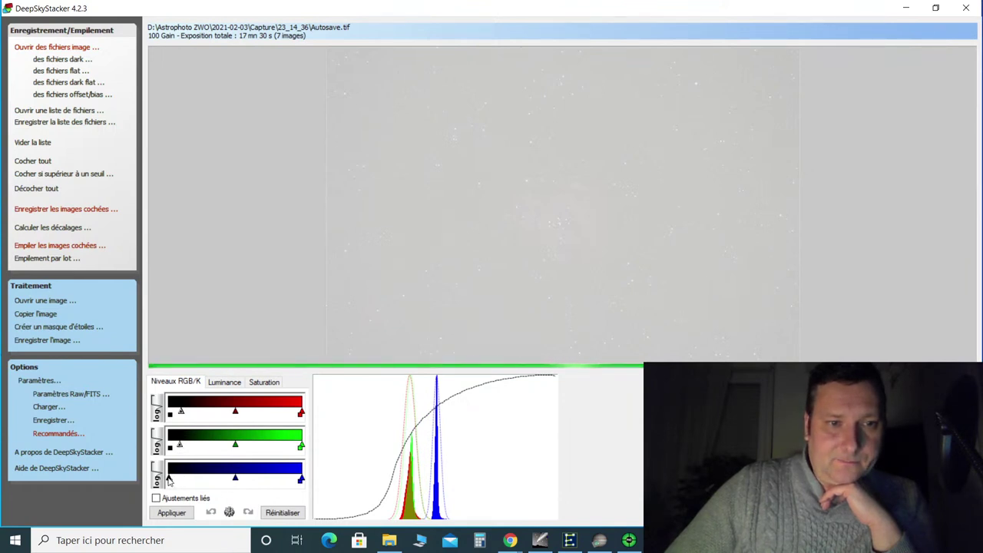
drag(169, 478, 180, 479)
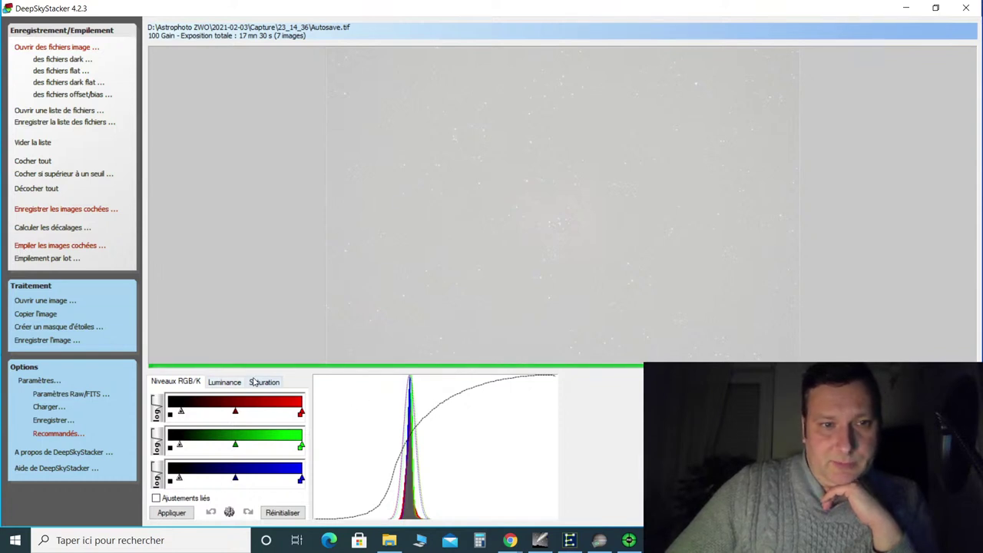
Set the stacked image's saturation shift to 14 % and open the luminance adjustments
click(255, 382)
drag(265, 418, 264, 424)
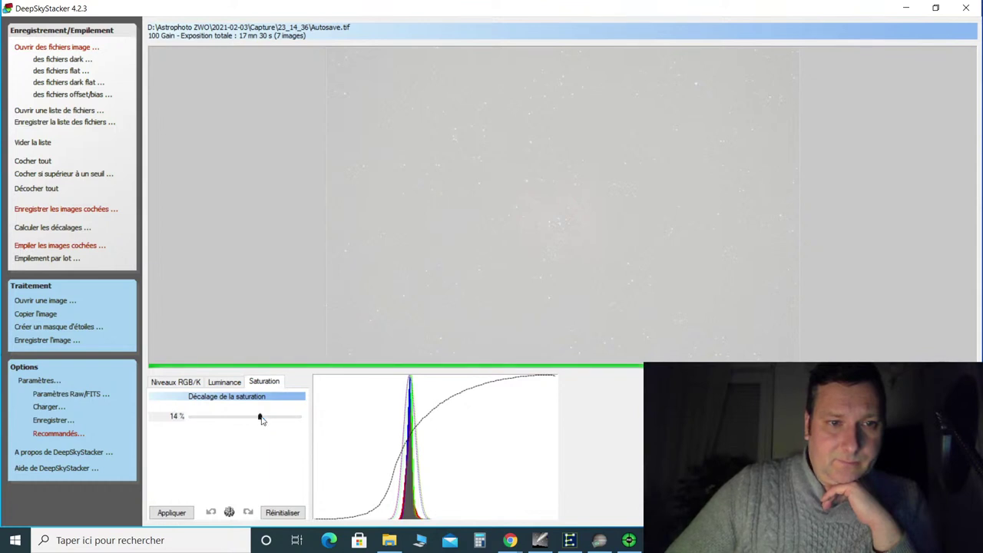
click(227, 383)
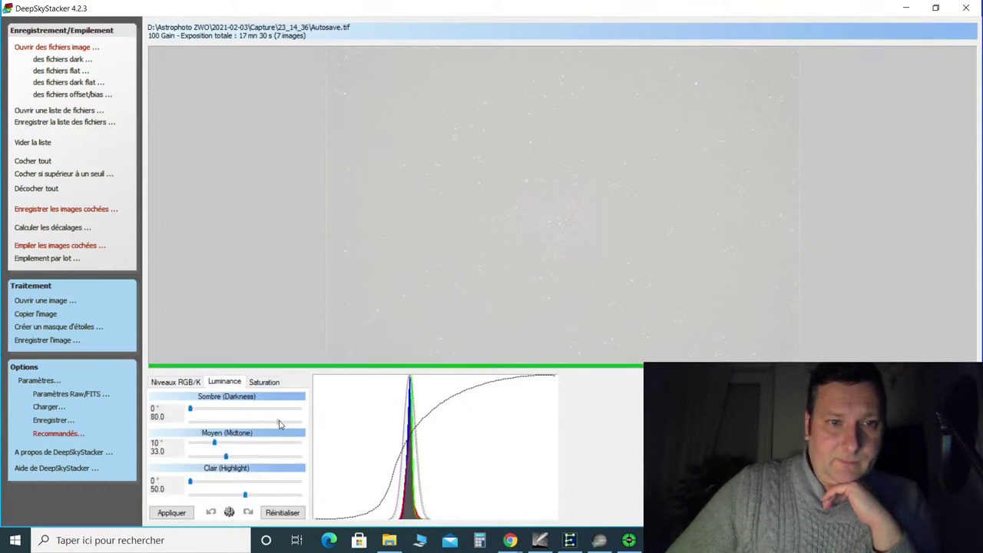
Set the luminance darkness strength to 100.0, midtone strength to 42.7 and highlight to 16° and 66.1, and apply the adjustments
click(225, 456)
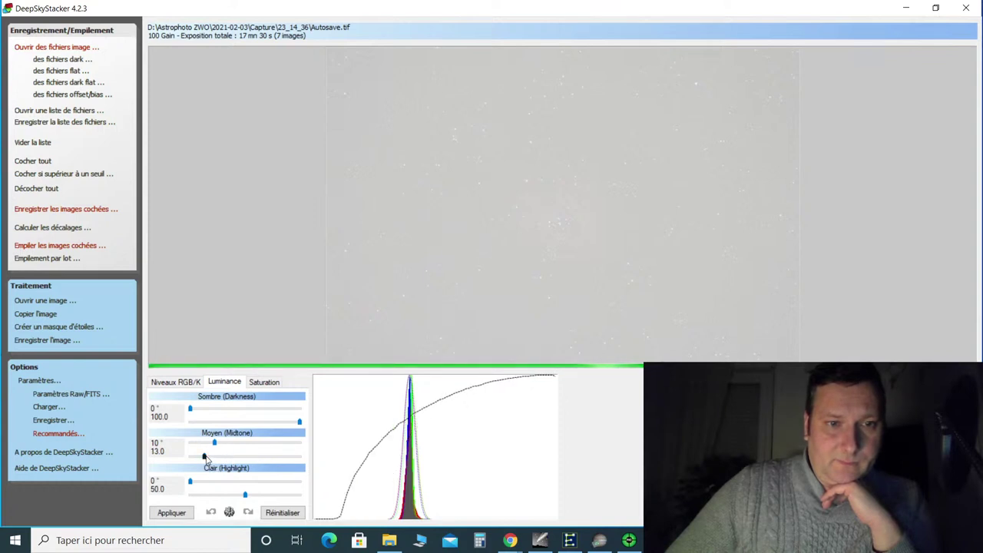
drag(223, 460, 238, 467)
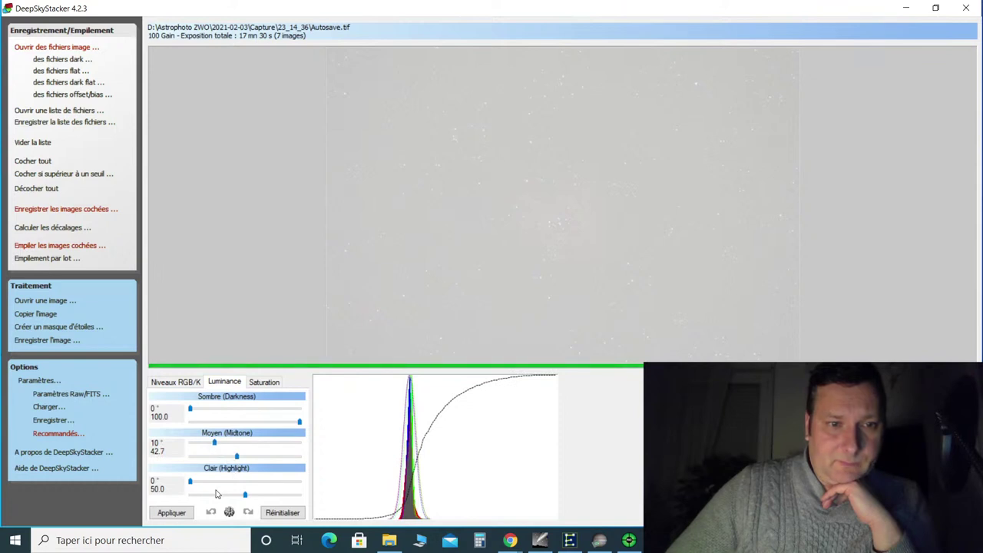
drag(190, 483, 262, 503)
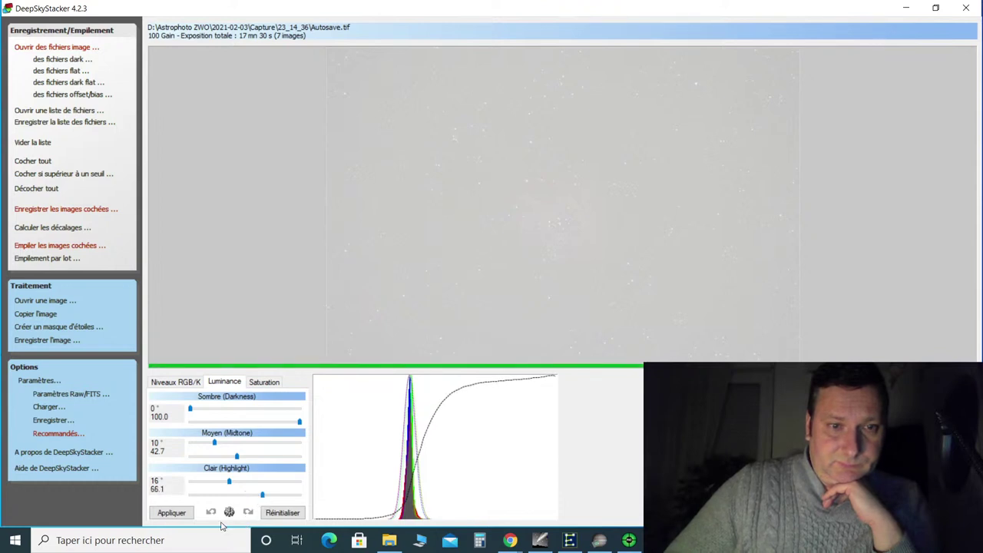
click(187, 512)
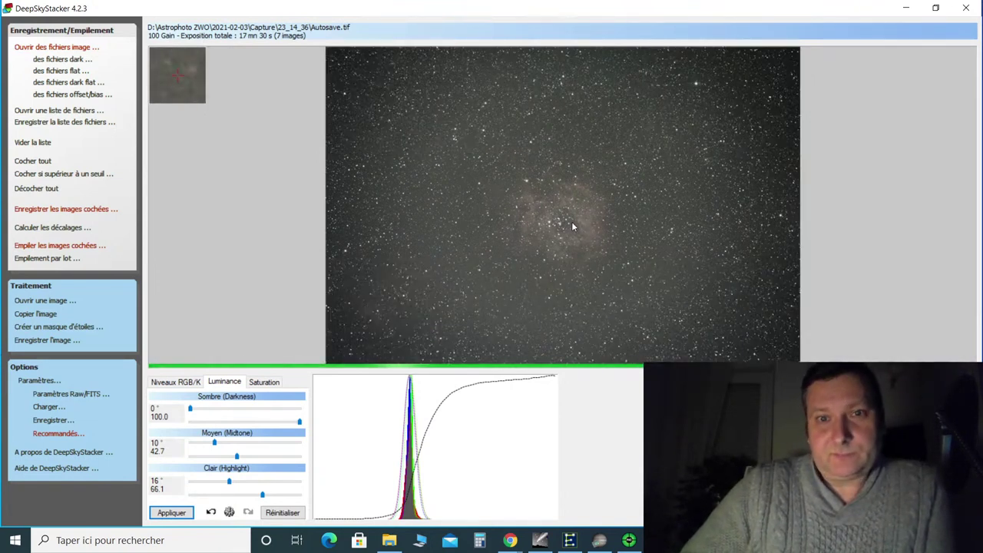
Examine the nebula and surrounding star field in the processed image, both up close and in full
scroll(572, 221, up, 1)
scroll(576, 192, up, 1)
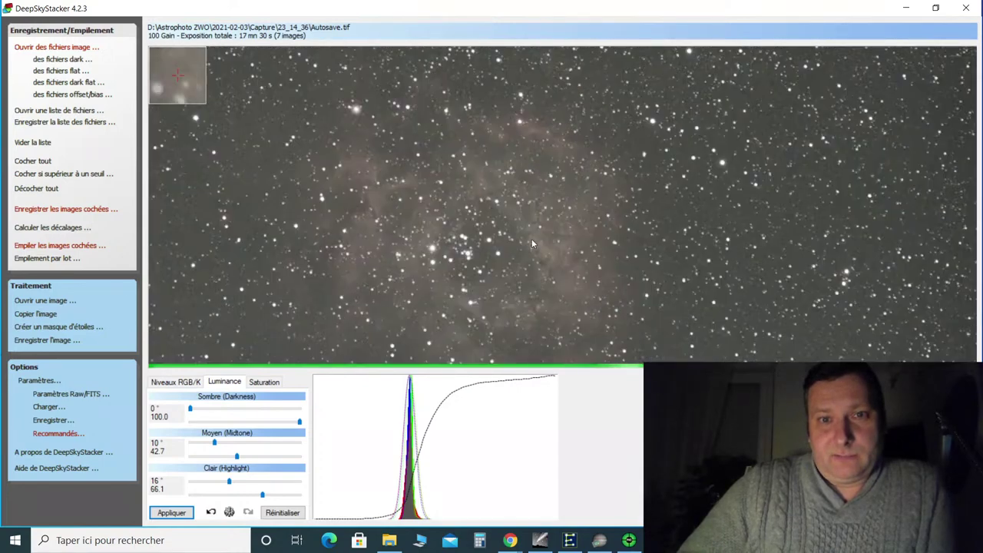
scroll(529, 250, down, 2)
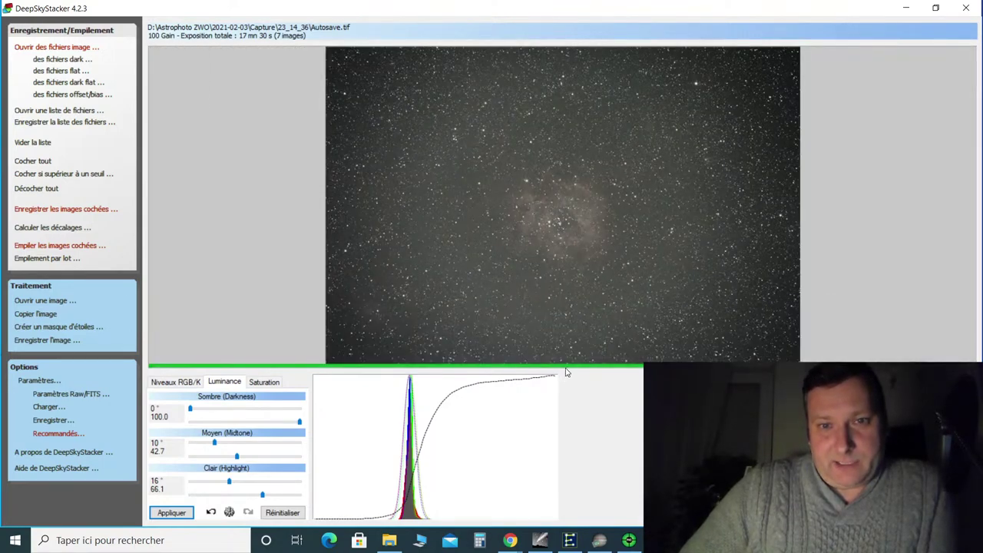
scroll(563, 257, up, 1)
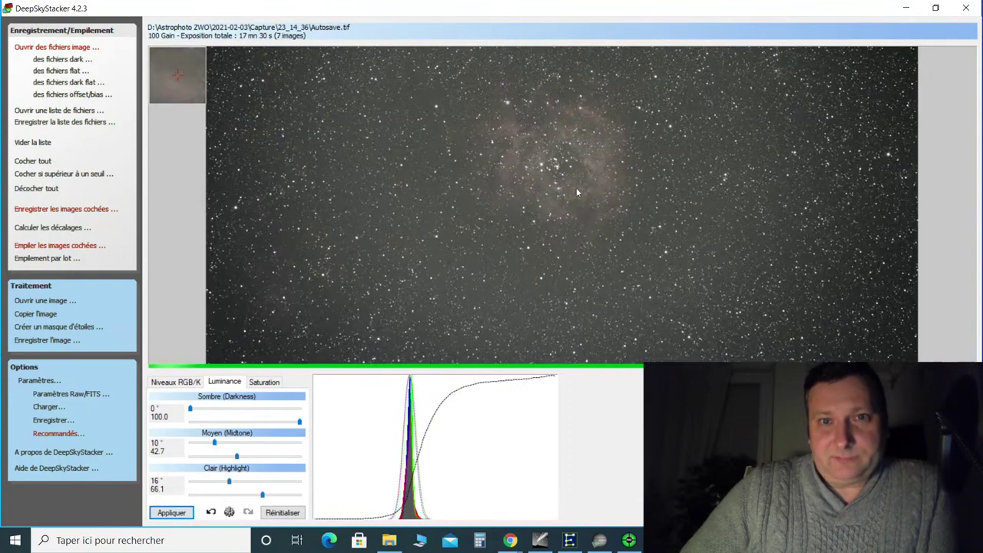
scroll(567, 196, up, 1)
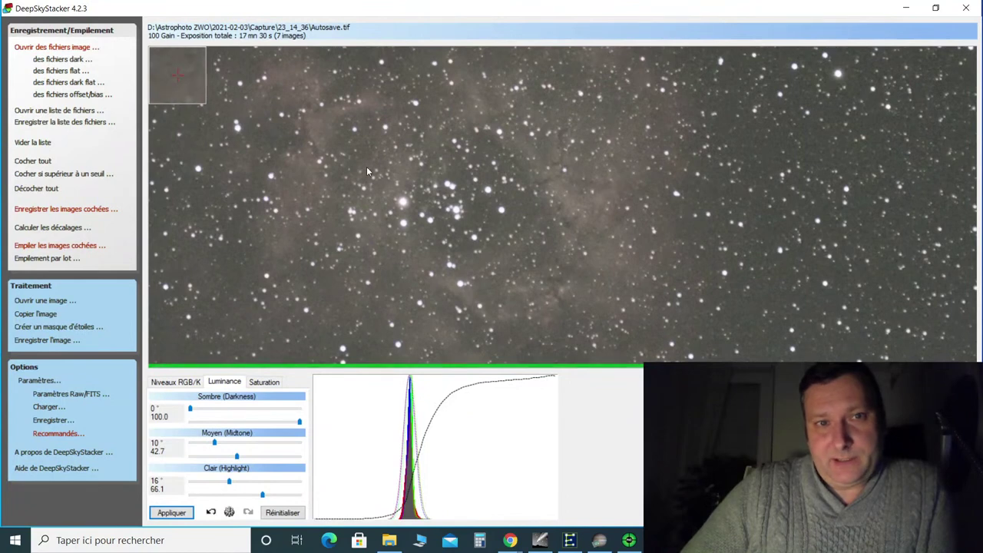
scroll(371, 181, down, 3)
scroll(565, 209, up, 1)
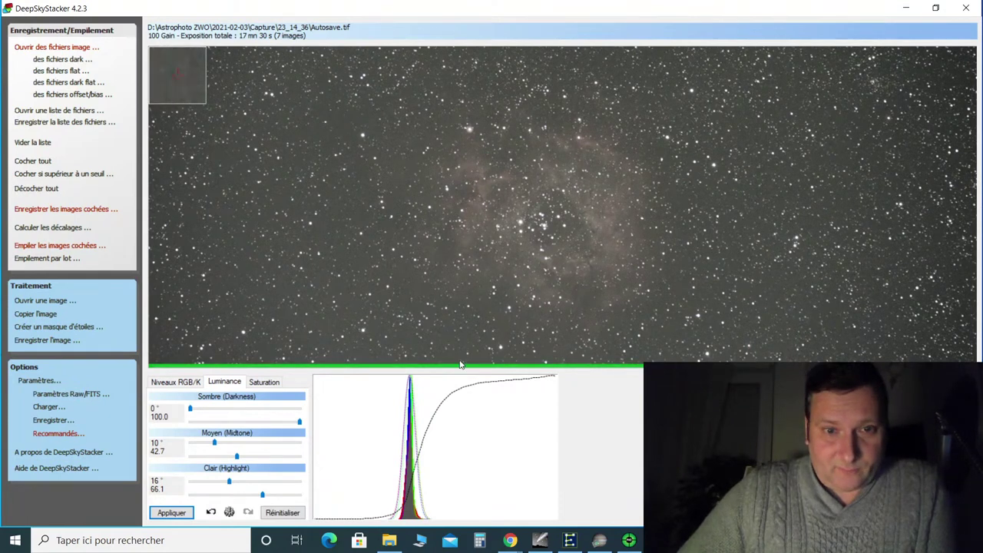
Raise the RGB black points, lower the three midpoints and reduce the green white point until the histogram peaks align closer to black
click(178, 381)
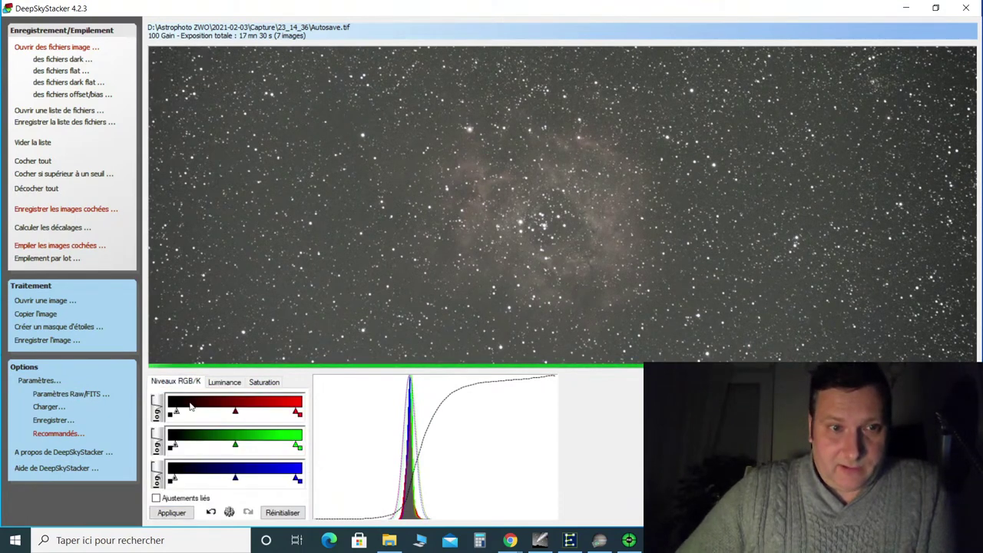
drag(176, 413, 181, 415)
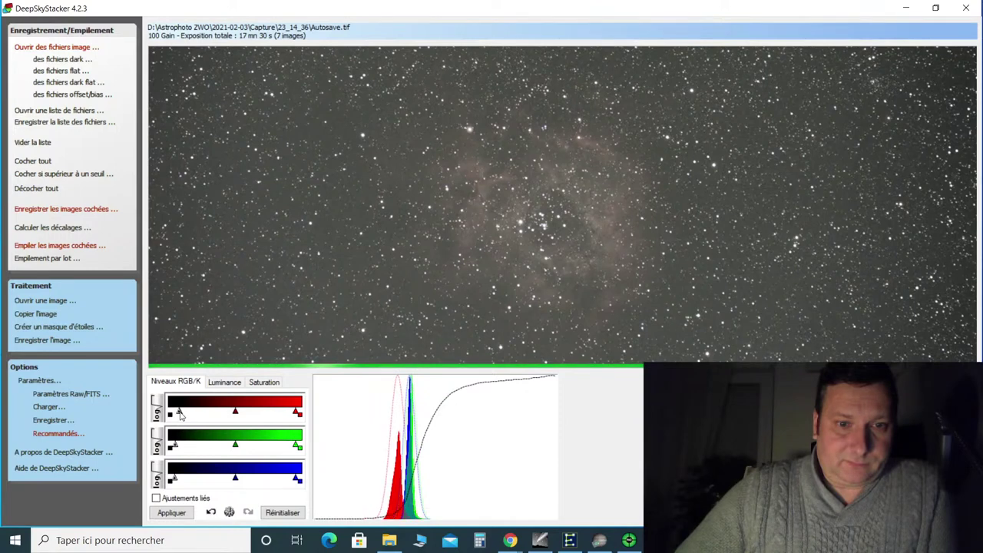
drag(175, 448, 178, 480)
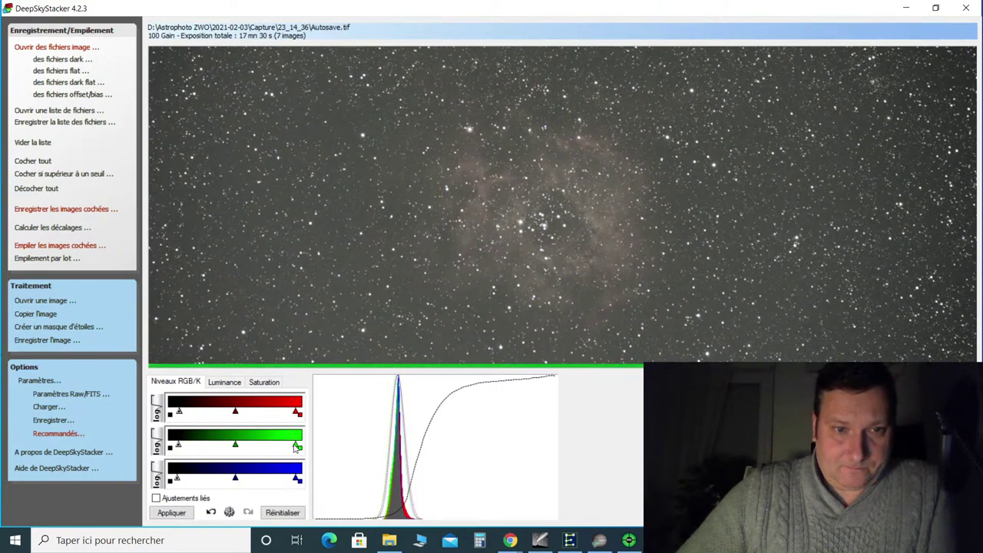
drag(297, 447, 290, 448)
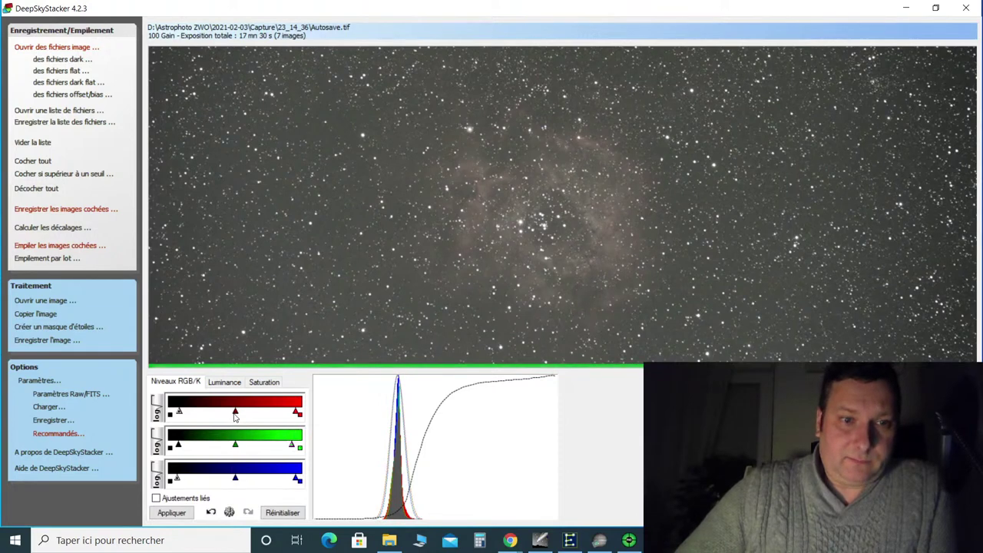
drag(236, 413, 224, 451)
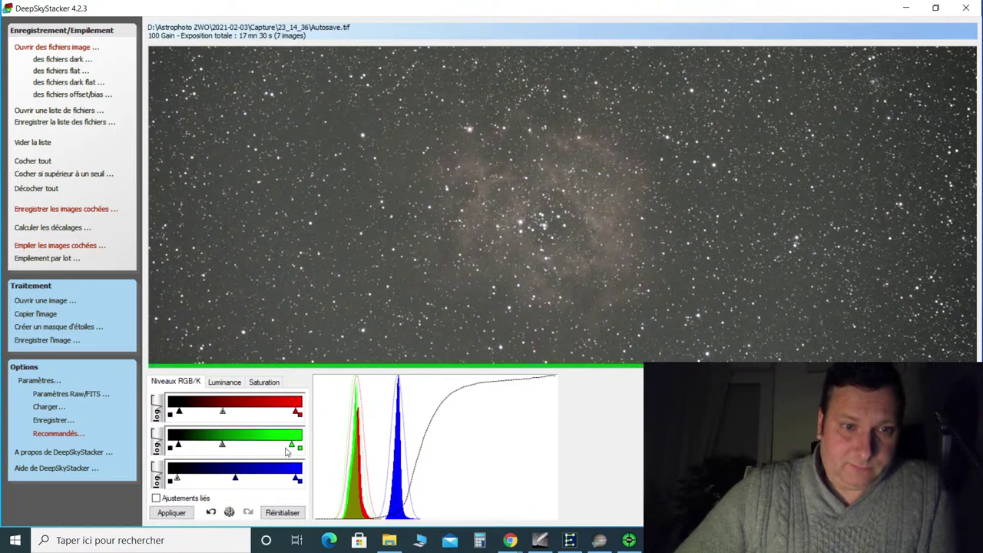
drag(291, 447, 286, 448)
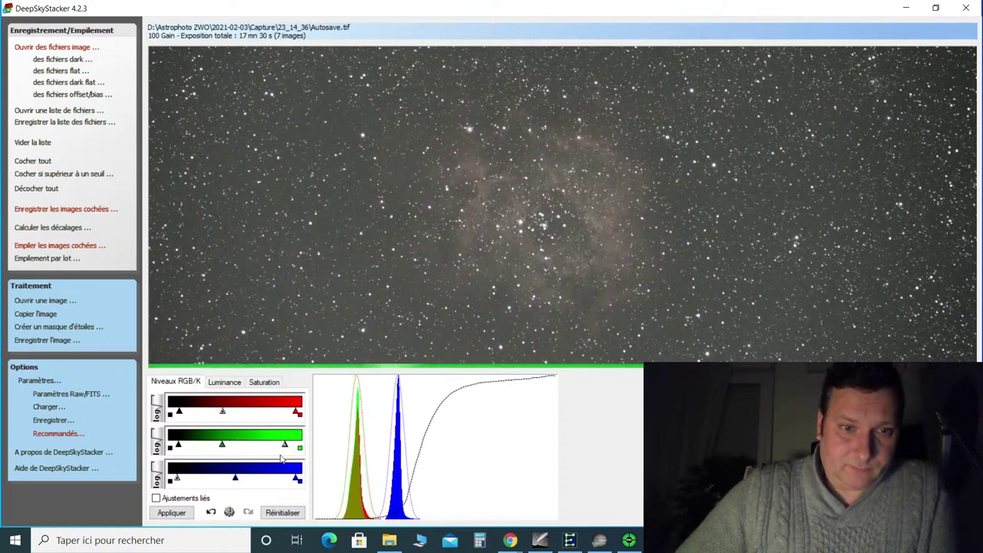
drag(235, 478, 221, 481)
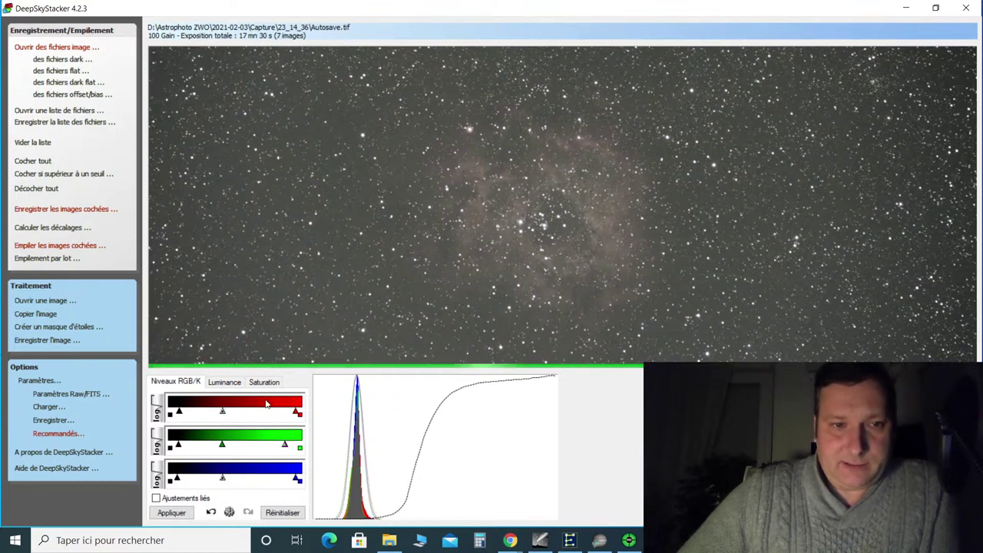
Lower the luminance midtone strength to 18.7 and apply it together with the new colour levels
click(224, 382)
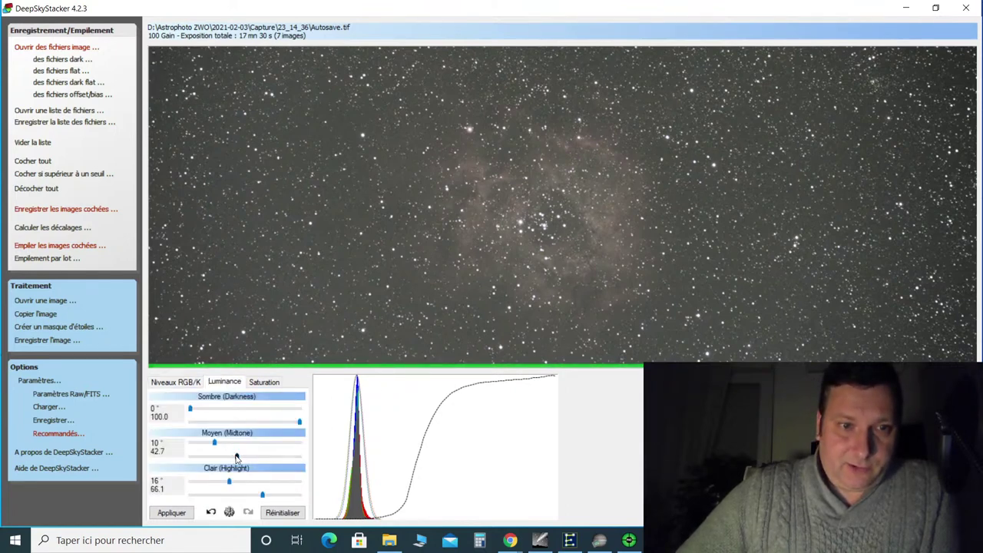
drag(236, 457, 211, 466)
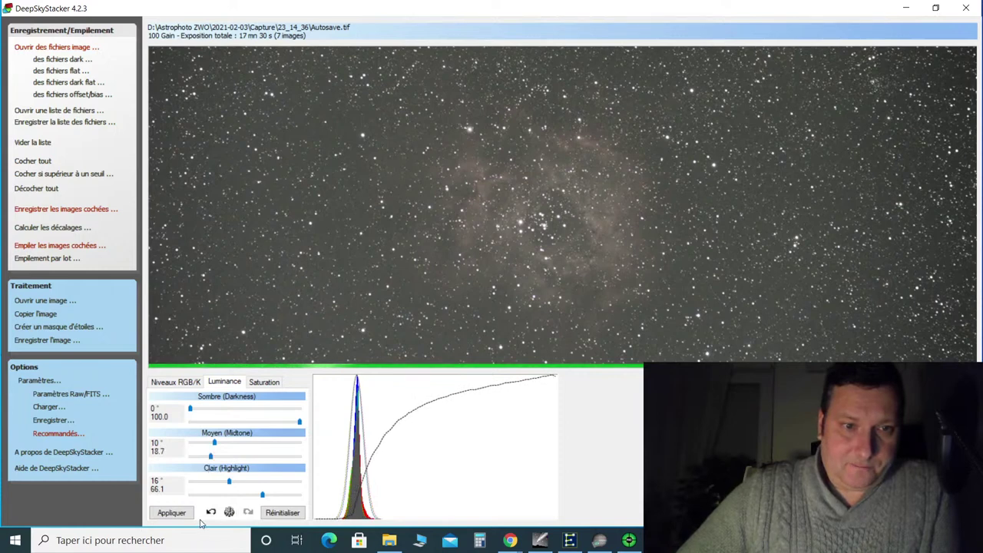
click(175, 512)
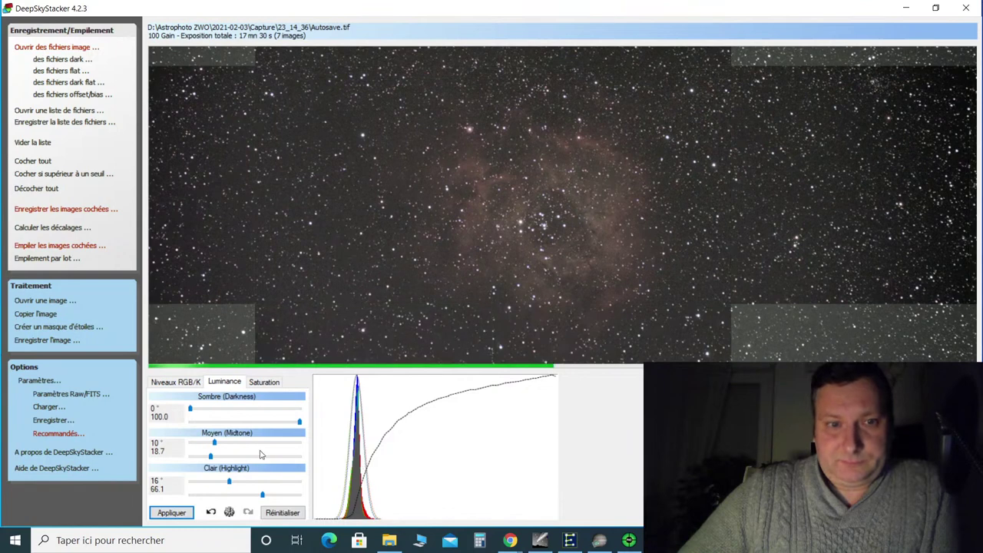
Fine-tune the luminance midtone to an angle of 8° and a strength of 19.3, applying each change to the image
drag(214, 442, 208, 444)
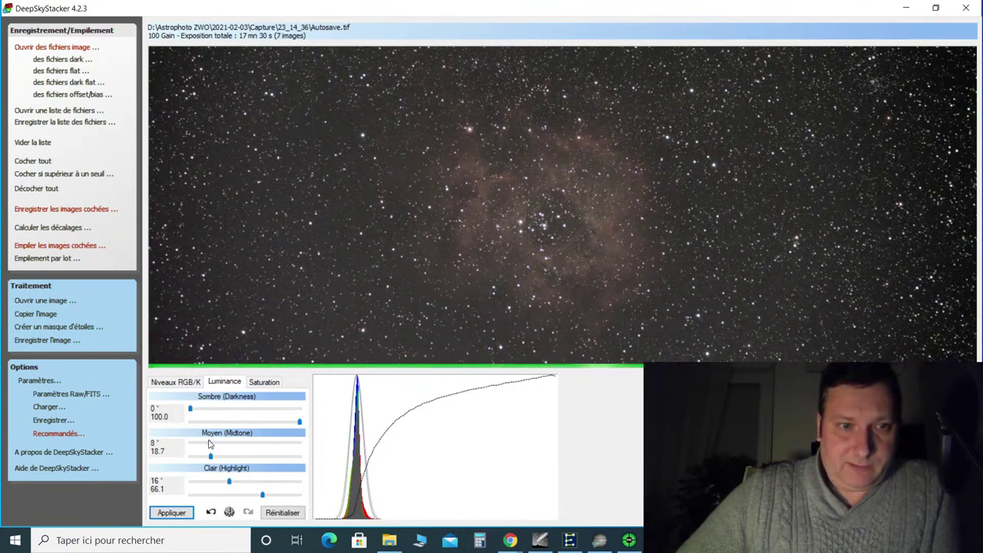
click(172, 513)
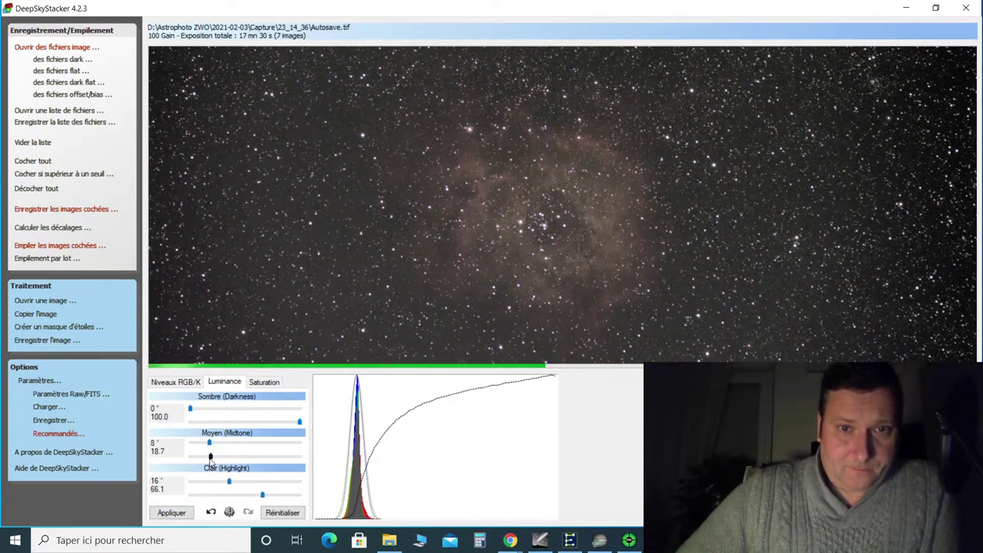
drag(208, 461, 207, 461)
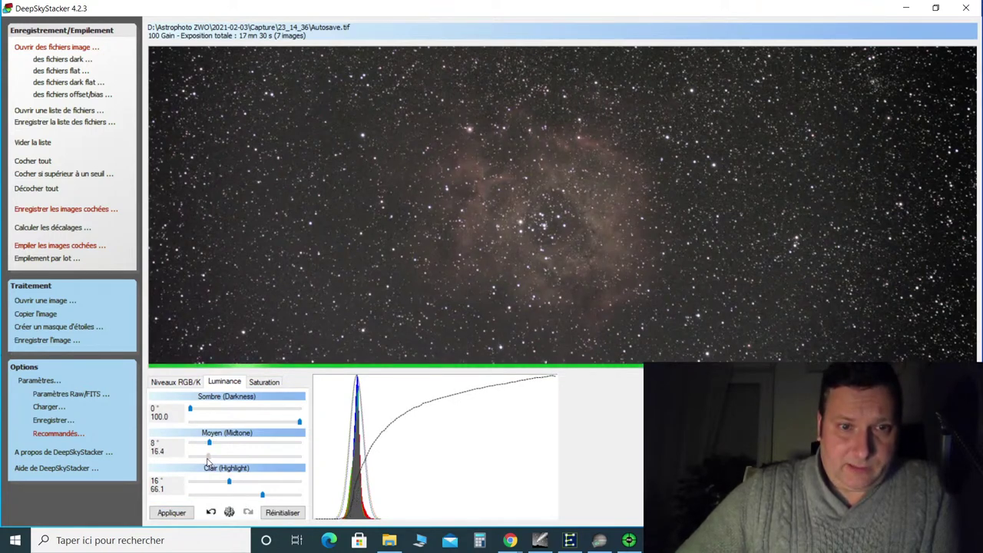
click(180, 513)
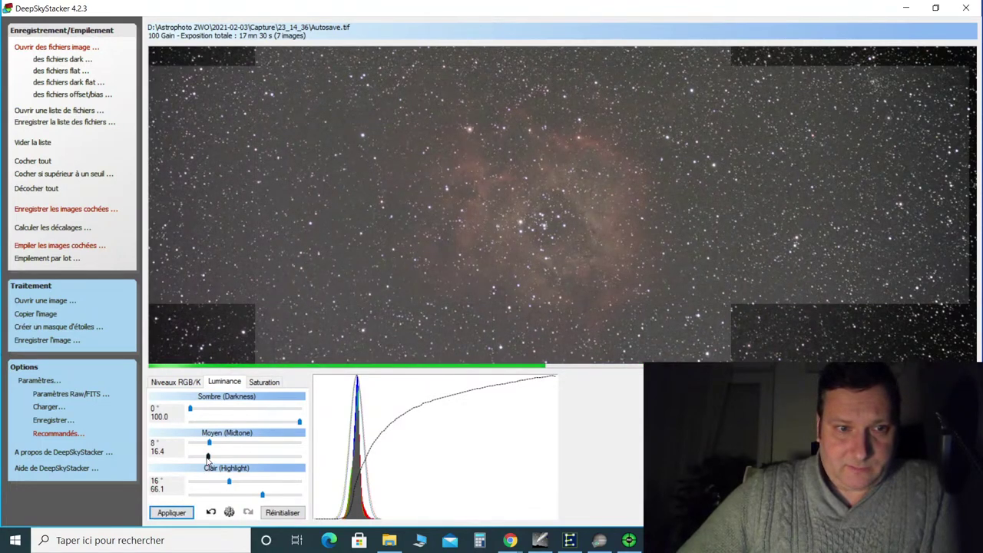
drag(209, 458, 212, 458)
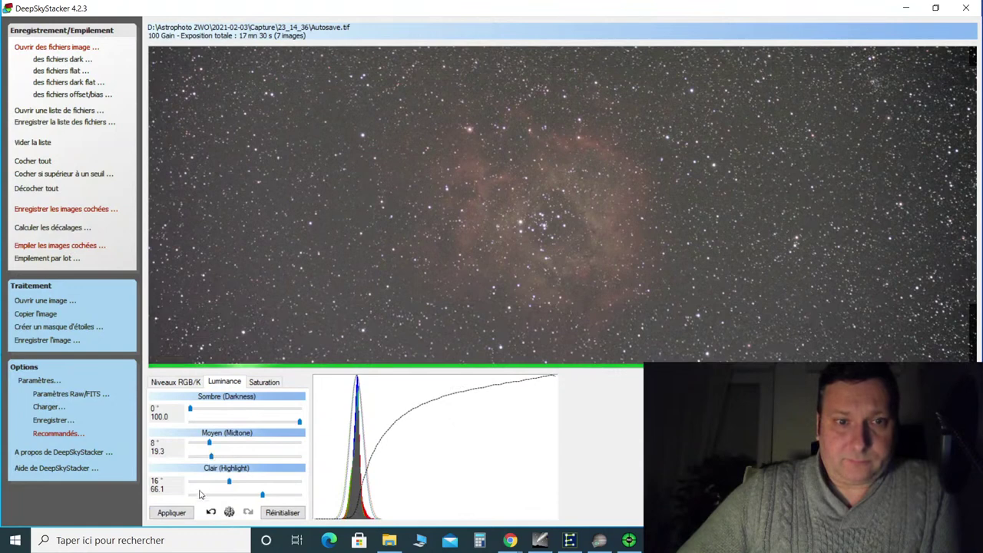
click(172, 513)
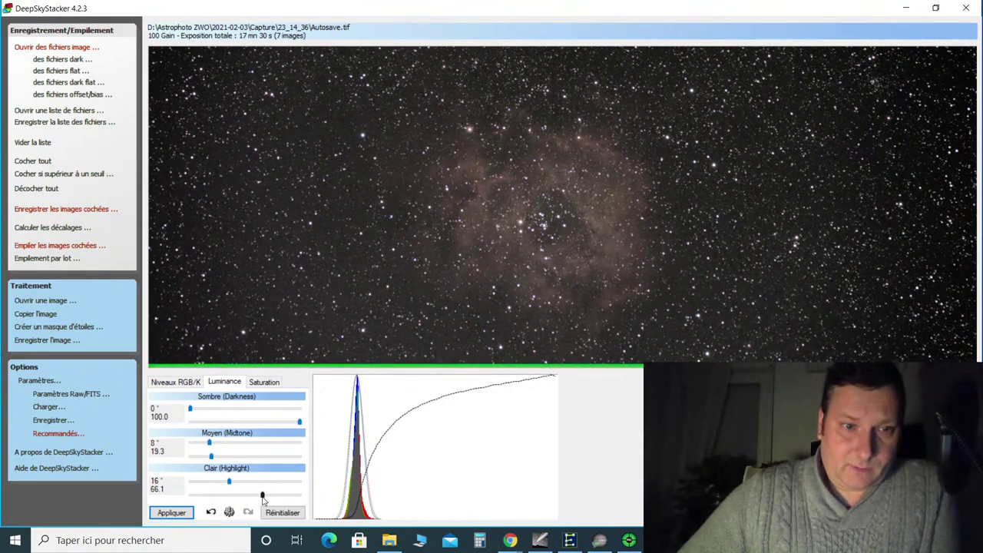
Set the luminance highlight to an angle of 15° and a strength of 80.7 and apply it
mouse_move(262, 499)
mouse_down()
mouse_move(247, 501)
mouse_move(288, 503)
mouse_move(278, 503)
mouse_up()
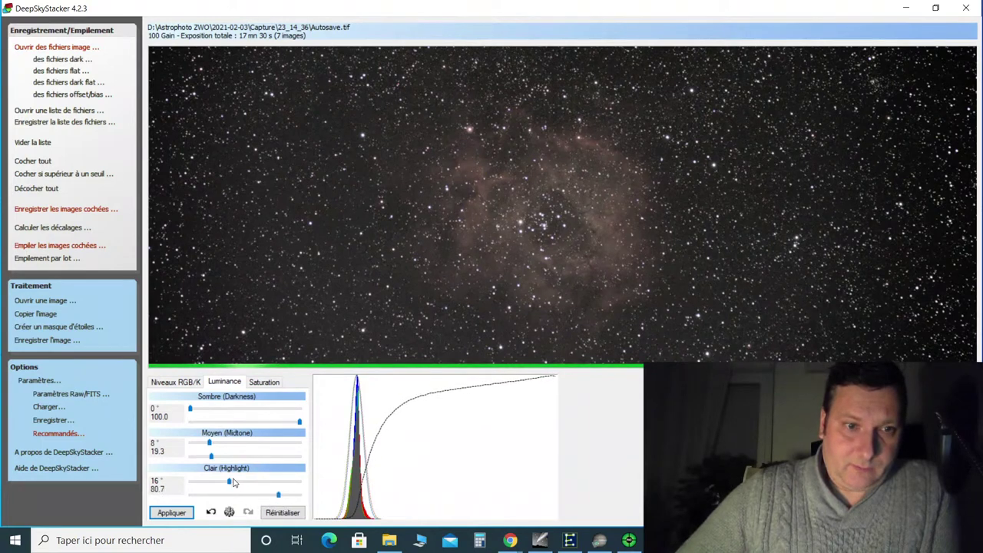
drag(232, 482, 227, 488)
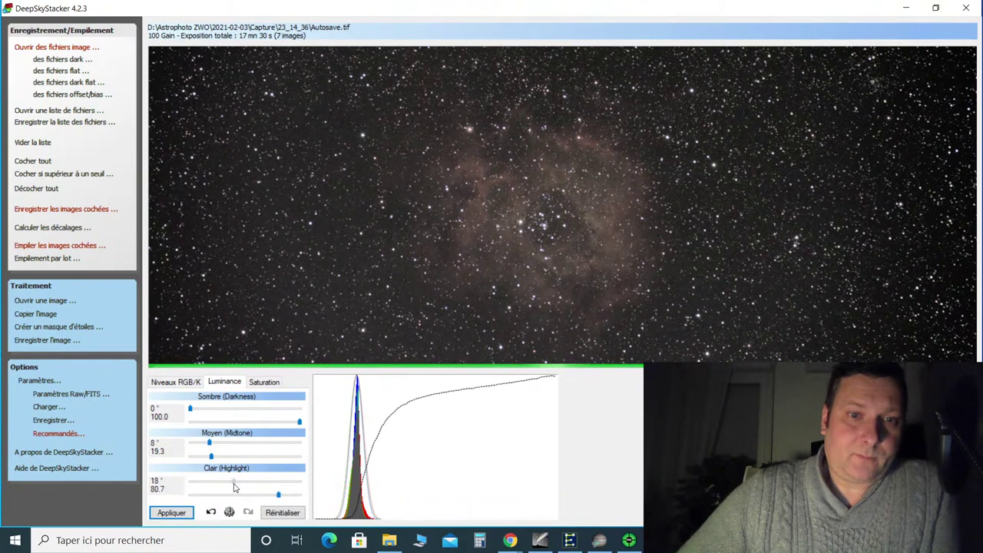
click(179, 514)
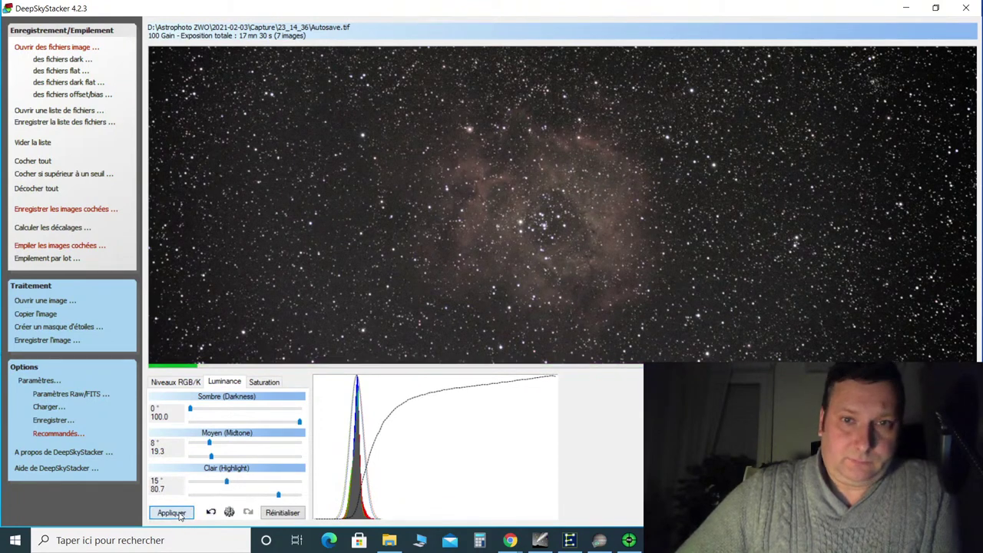
Examine the nebula's detail, star shapes and background of the processed stack at several magnifications
scroll(611, 246, up, 2)
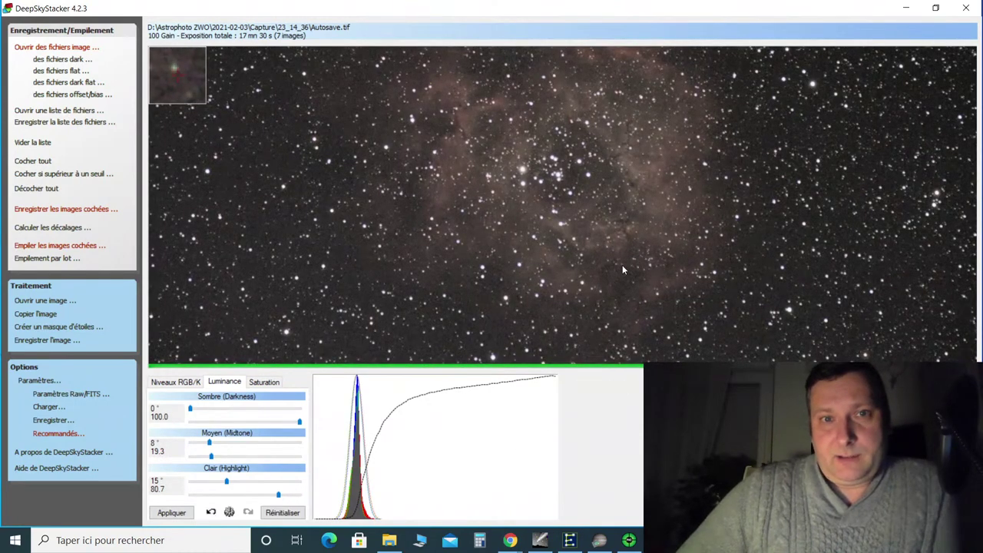
scroll(723, 177, up, 2)
scroll(677, 211, up, 3)
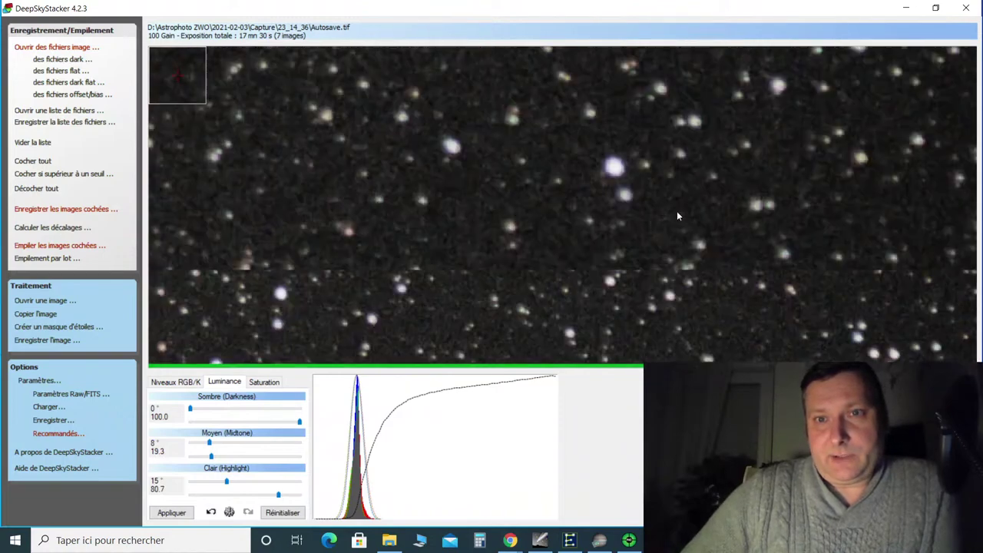
scroll(566, 245, down, 5)
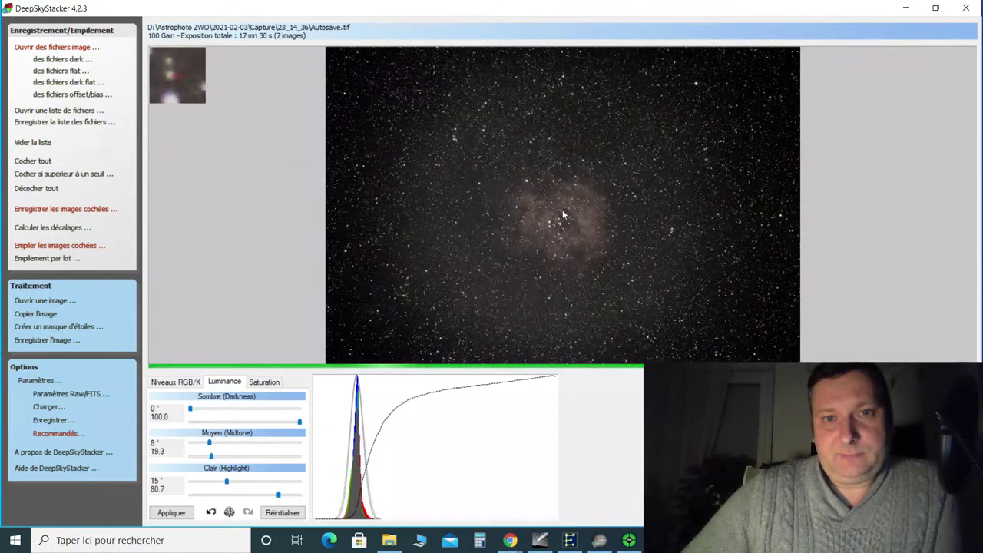
scroll(565, 246, up, 4)
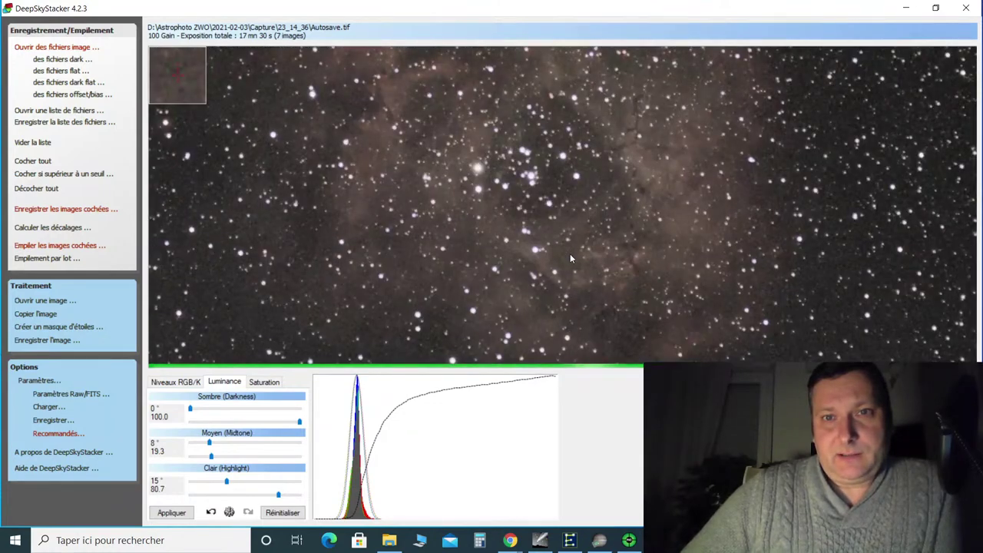
scroll(570, 257, down, 4)
scroll(569, 253, up, 1)
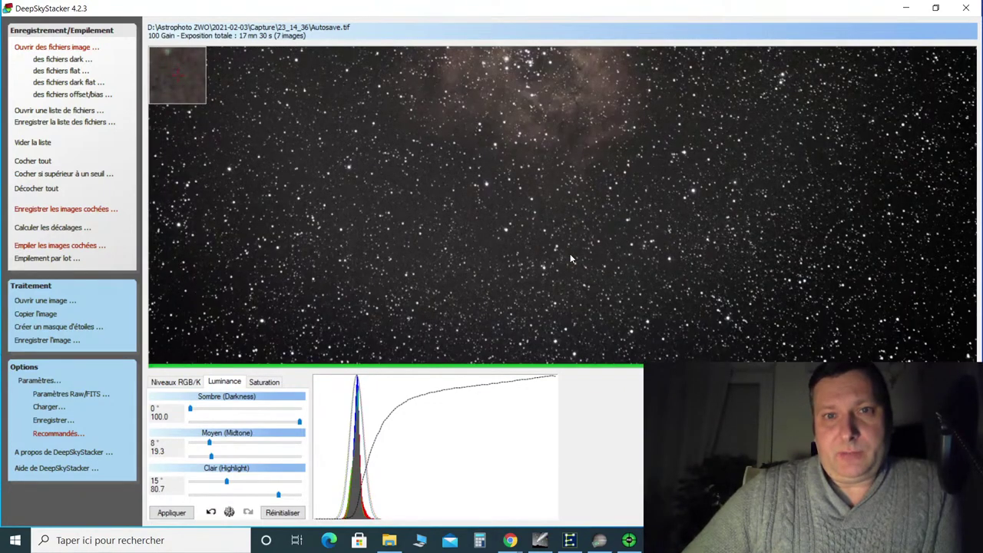
scroll(569, 254, down, 2)
scroll(557, 160, up, 2)
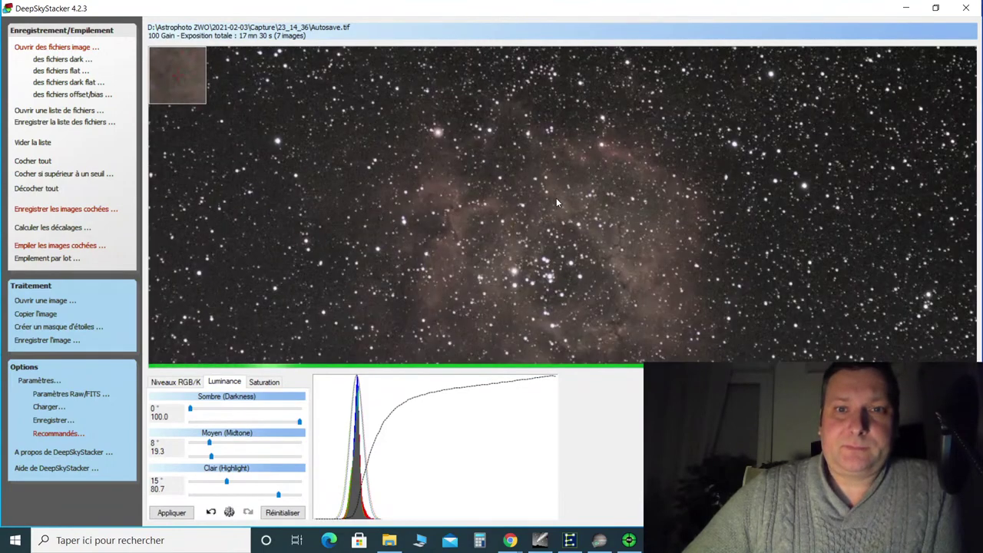
scroll(557, 196, down, 2)
scroll(567, 230, up, 2)
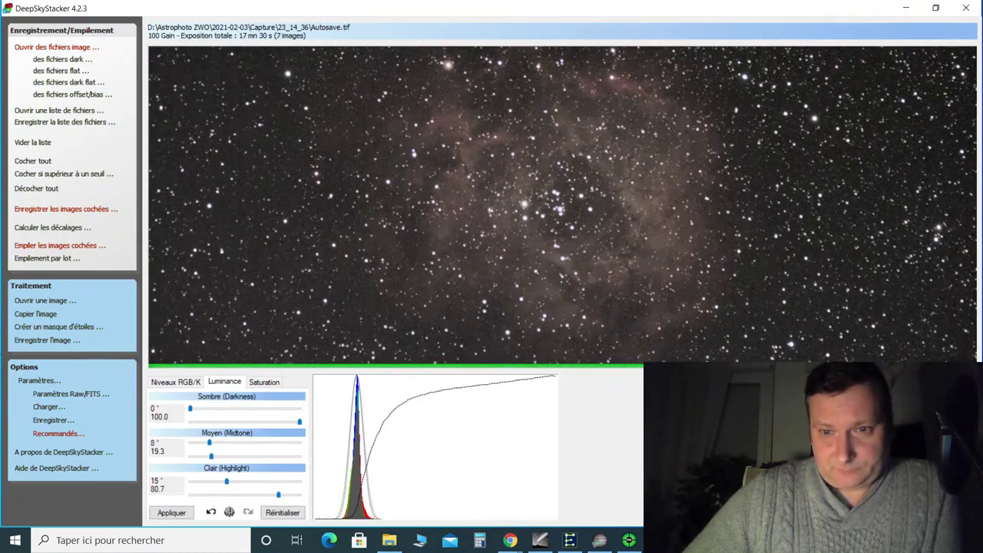
key(alt+Tab)
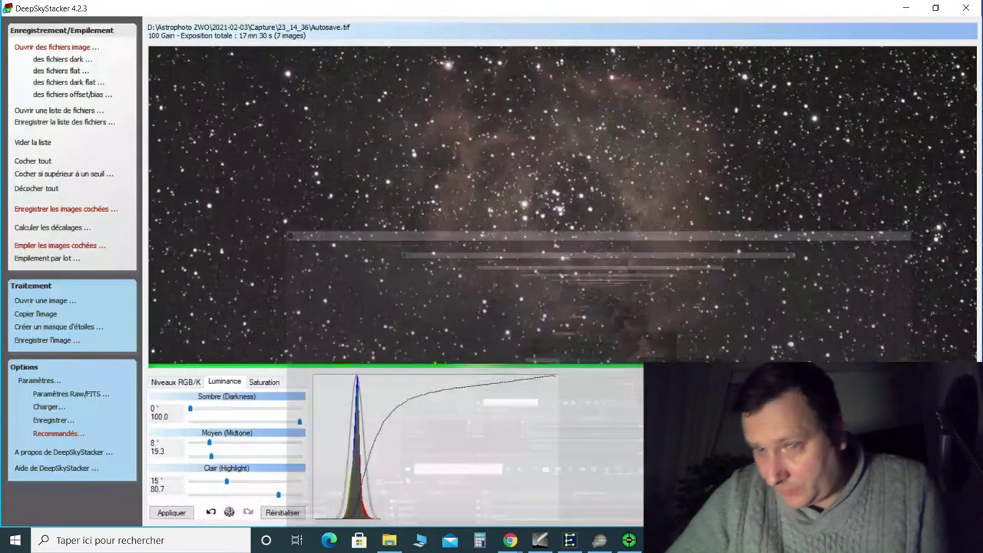
key(alt+Tab)
mouse_move(635, 549)
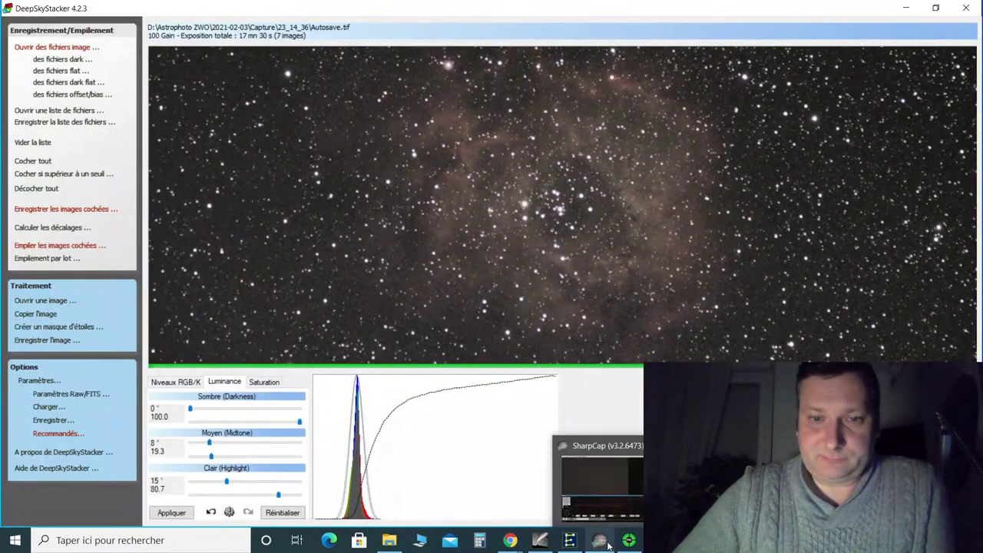
mouse_move(599, 545)
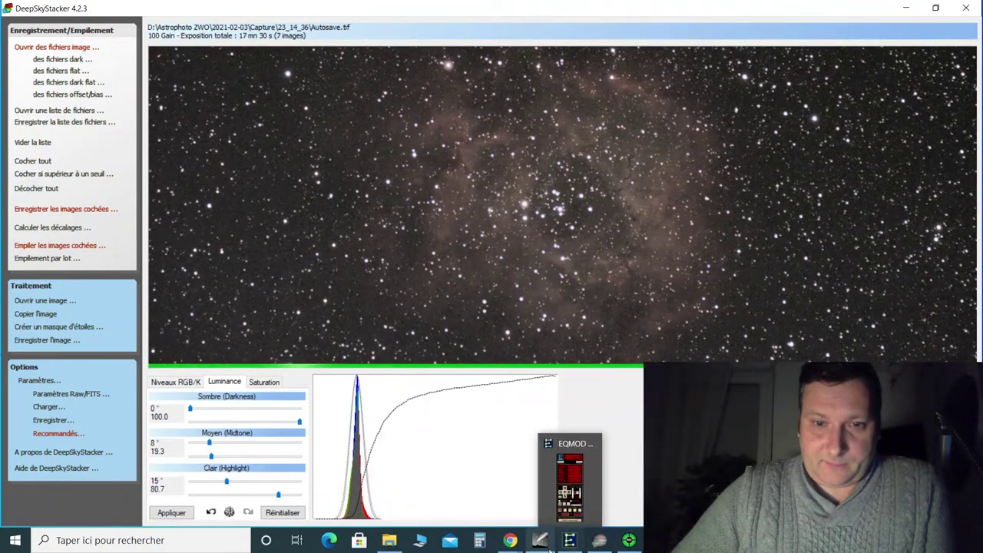
click(604, 543)
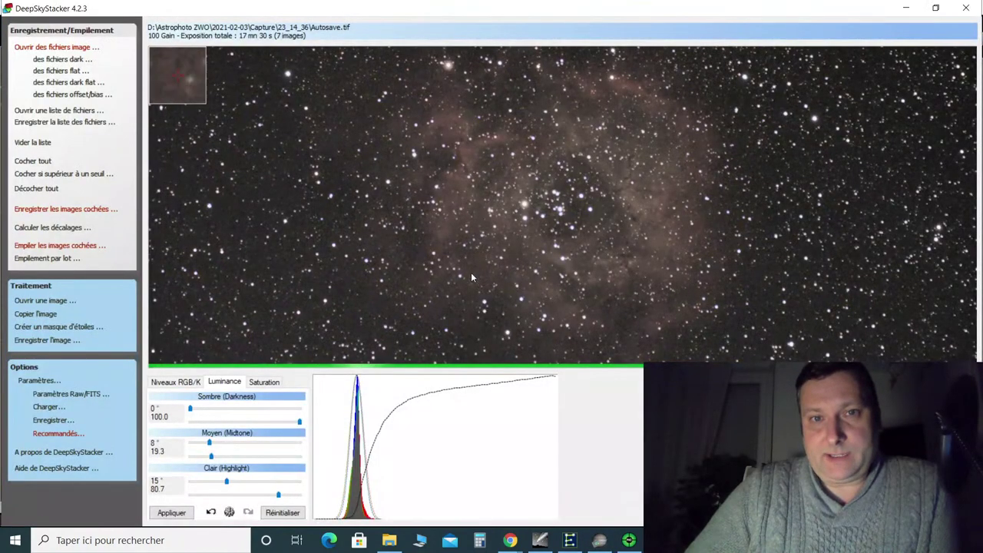
Set the saturation shift of the nebula image to 22 % and apply it
click(261, 381)
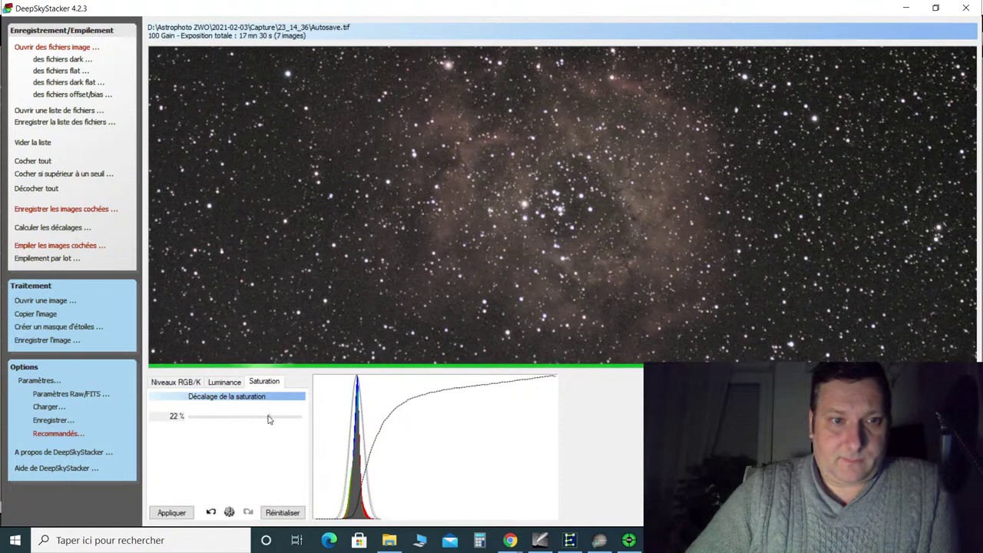
click(170, 512)
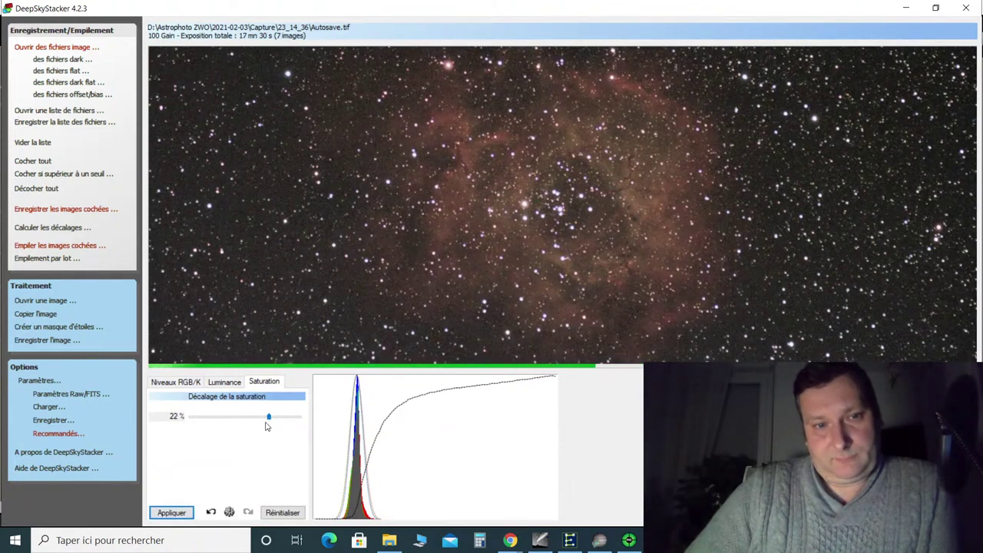
Raise the red, green and blue black points slightly and lower the green white point a little to align the histogram peaks
click(176, 382)
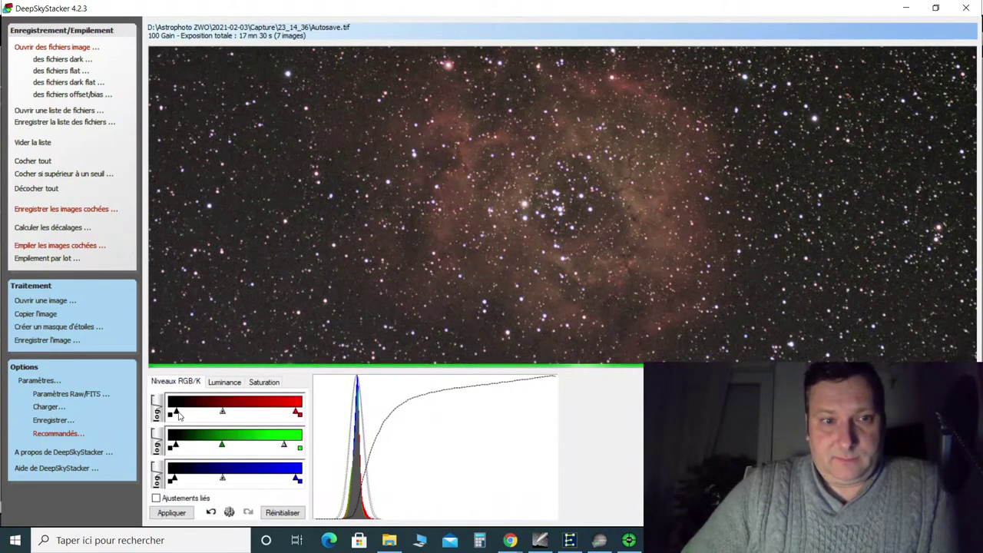
drag(176, 412, 179, 446)
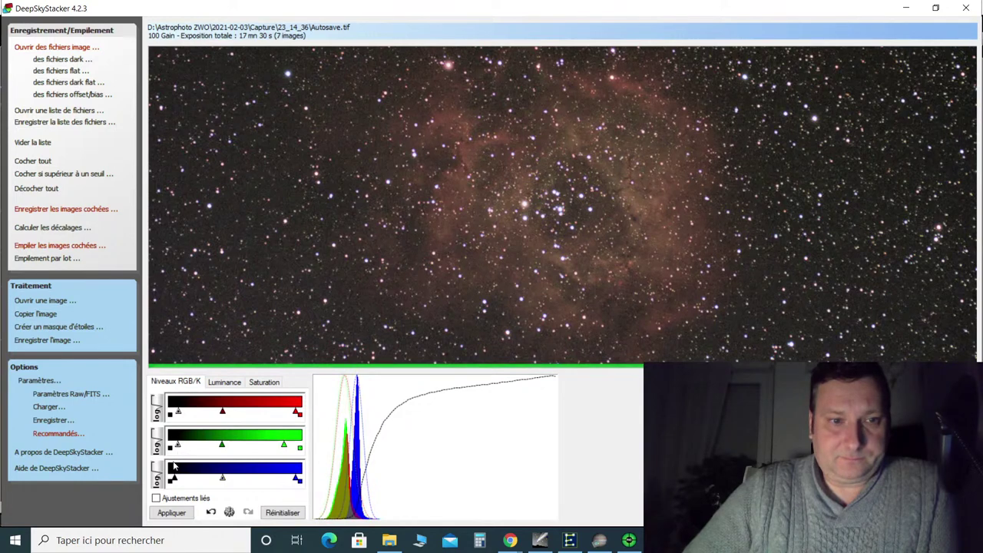
drag(287, 451, 282, 452)
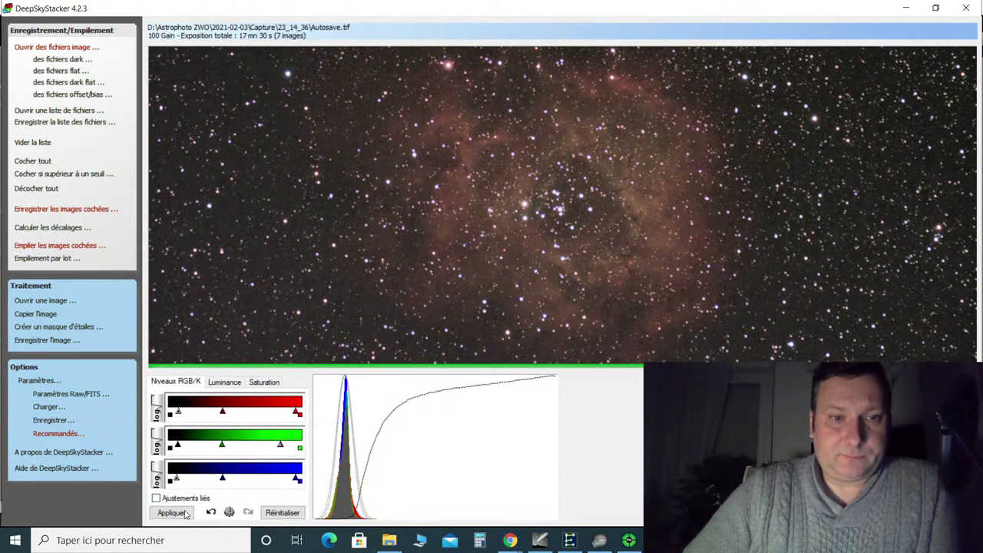
Lower the luminance midtone strength to 11.1 and apply it together with the new colour levels
click(233, 382)
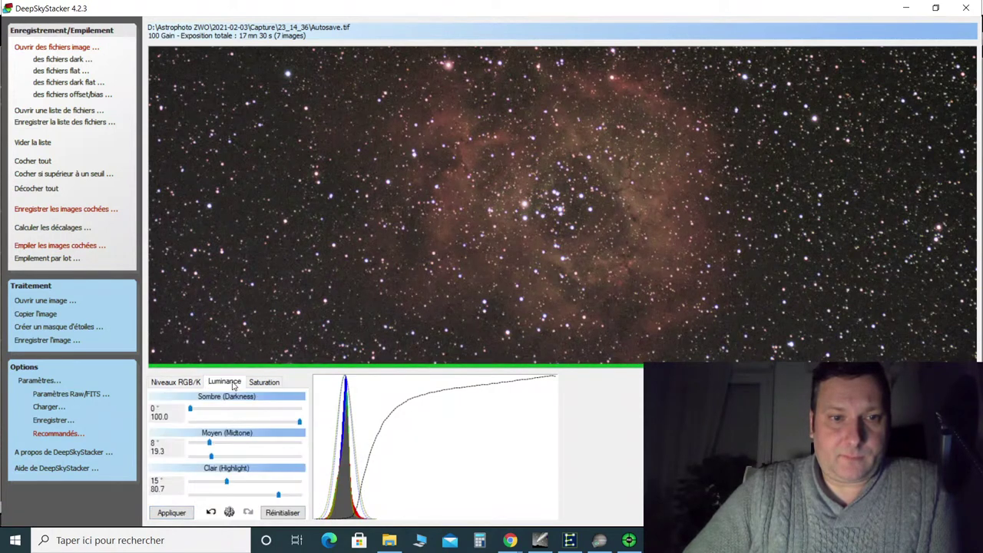
drag(211, 456, 206, 456)
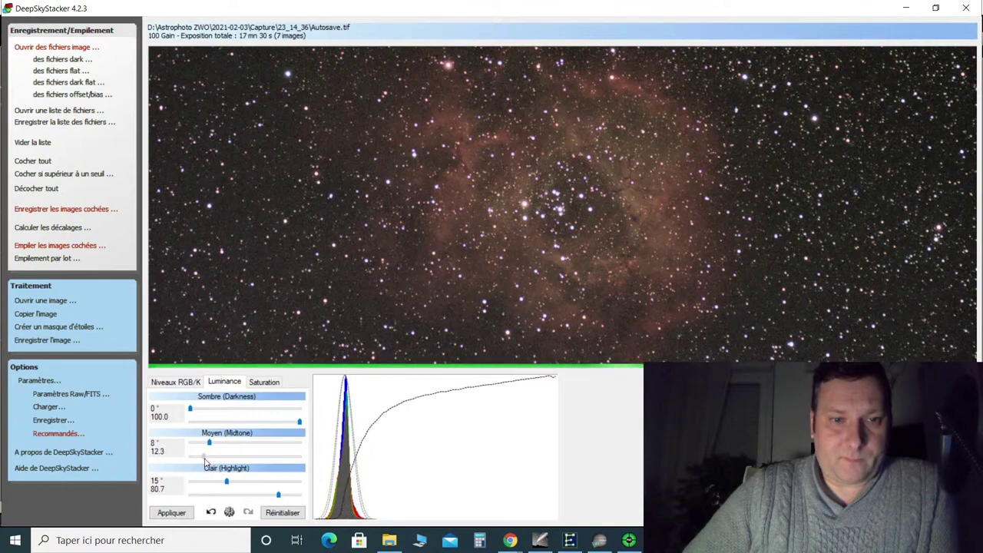
drag(207, 459, 205, 462)
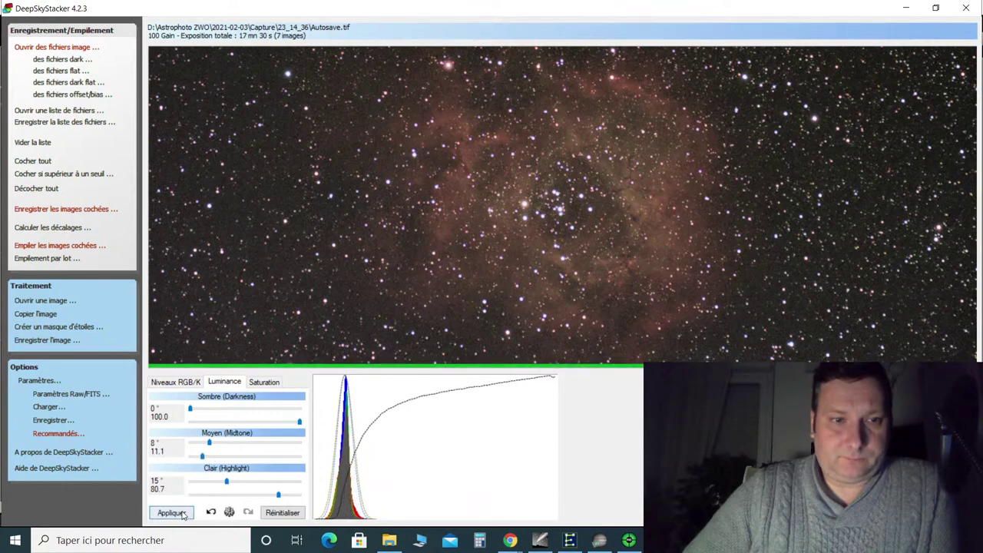
click(173, 512)
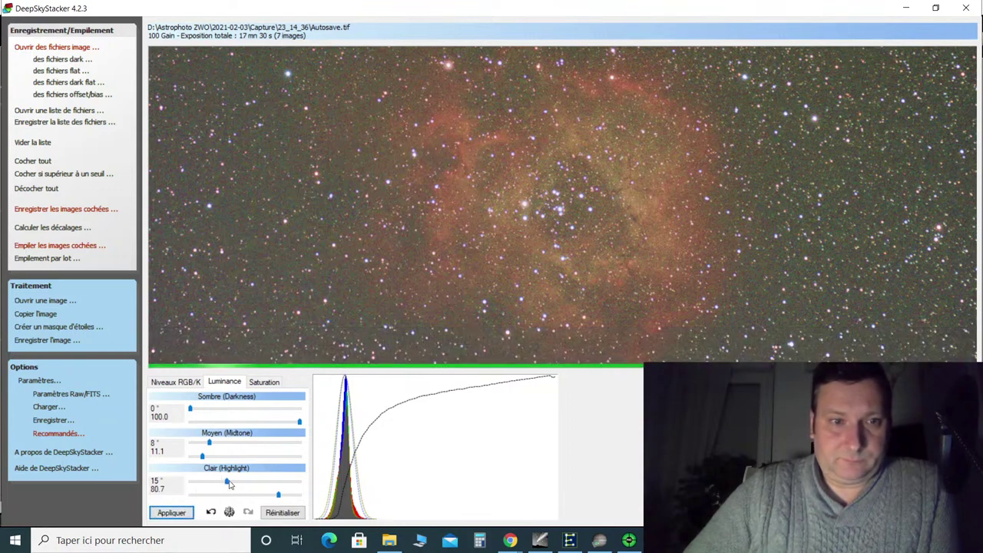
Reduce the saturation shift to 16 % and apply it to the image
click(270, 383)
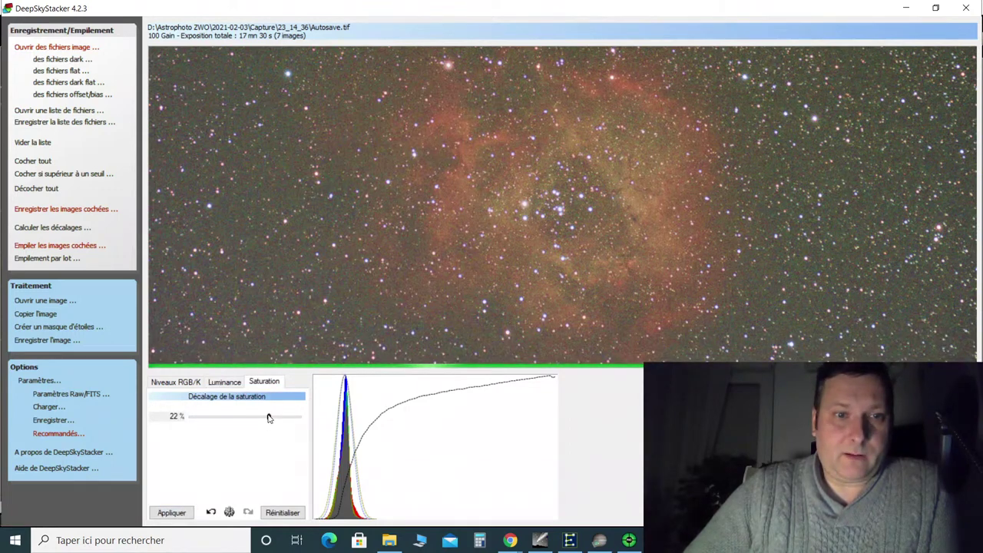
drag(268, 417, 262, 420)
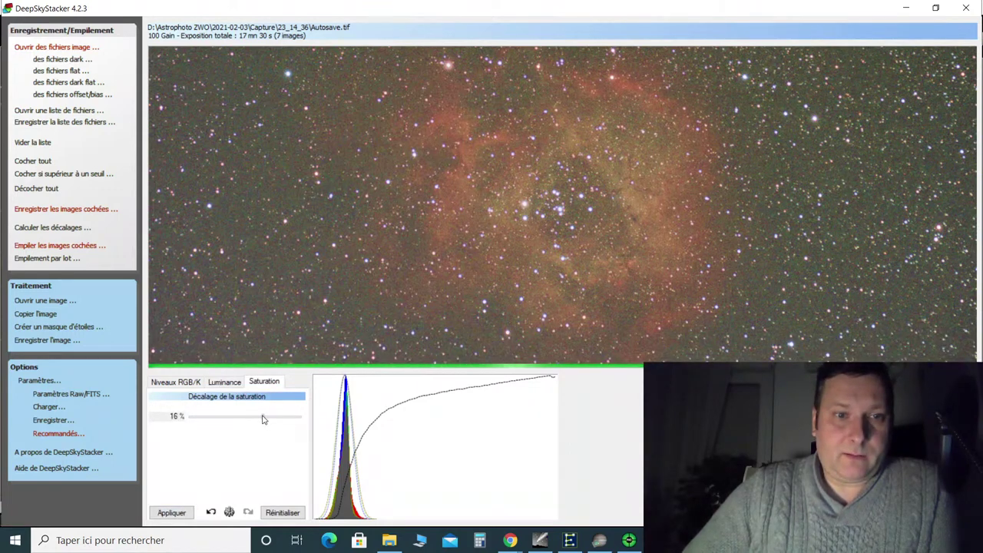
click(184, 514)
Set the luminance midtone to an angle of 12° and a strength of 12.9, applying it to the whole frame
click(224, 381)
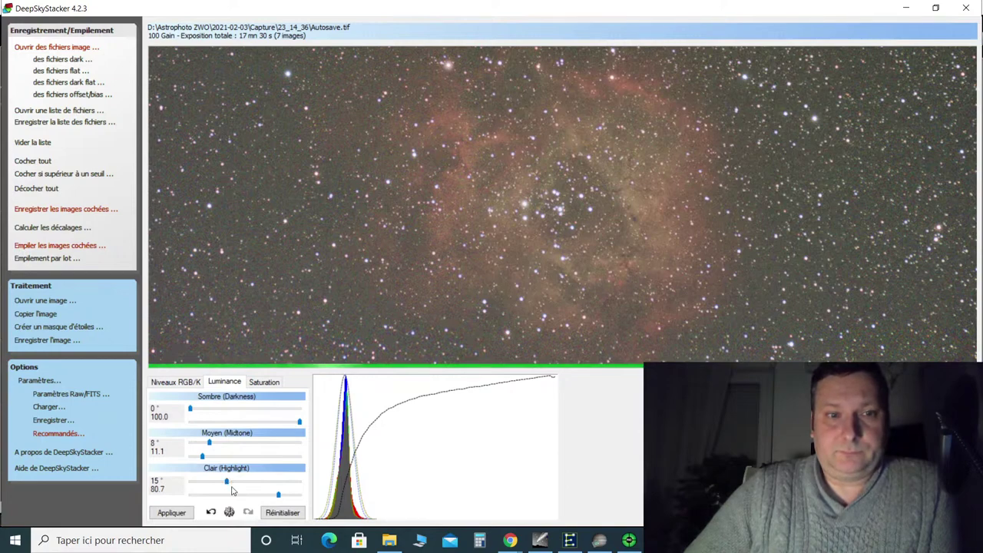
scroll(491, 257, down, 2)
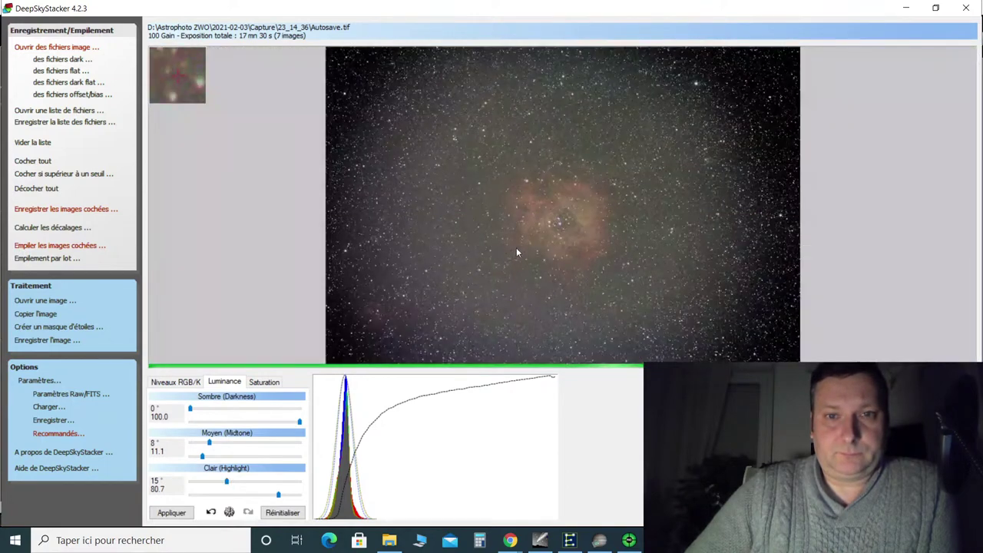
scroll(556, 241, up, 1)
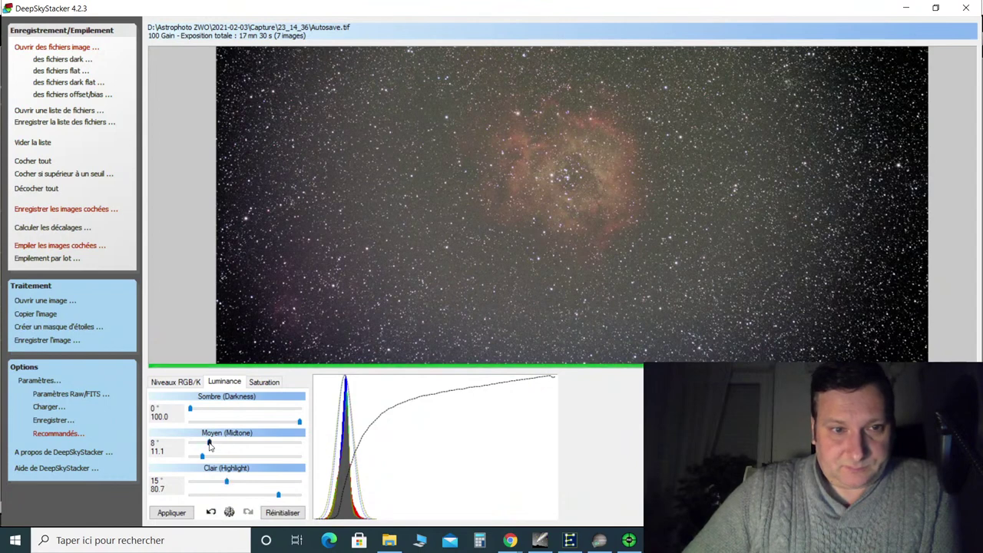
drag(209, 445, 219, 449)
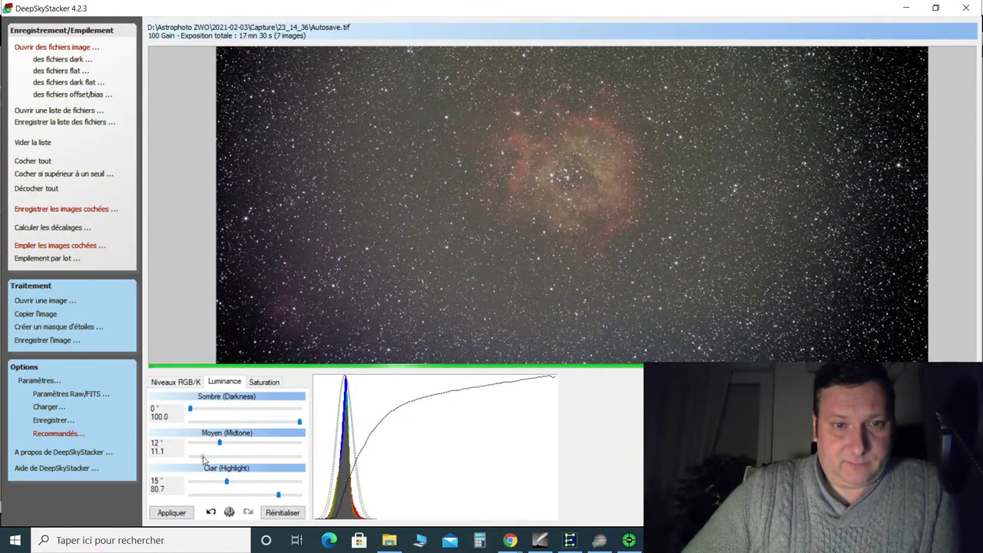
drag(204, 459, 206, 459)
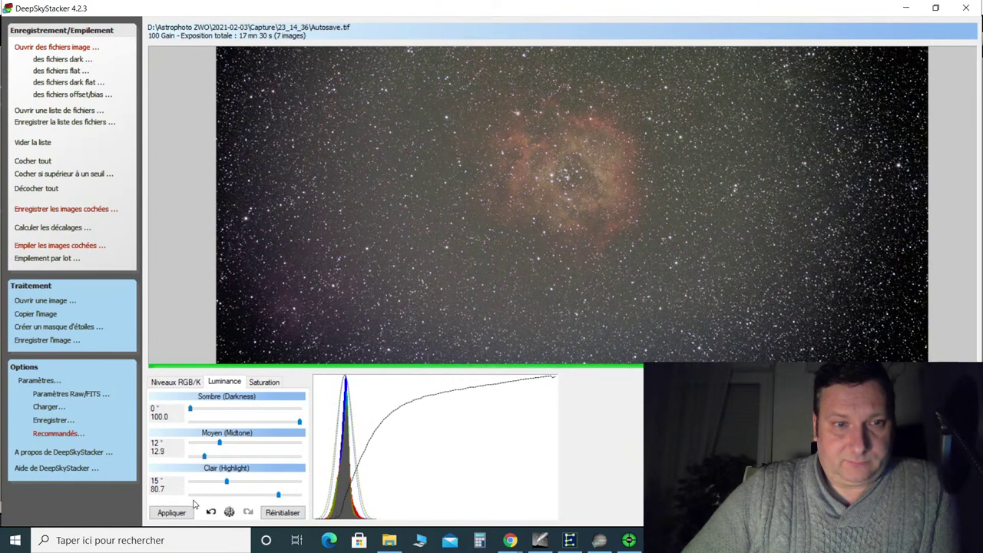
click(173, 514)
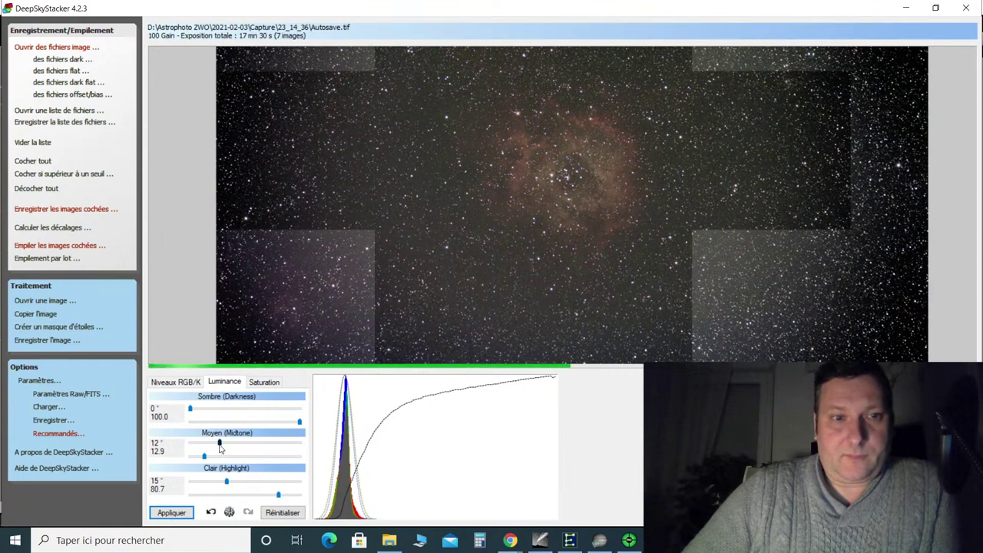
Set the luminance midtone to an angle of 9° and a strength of 11.7, apply it and inspect the nebula up close
drag(220, 445, 214, 447)
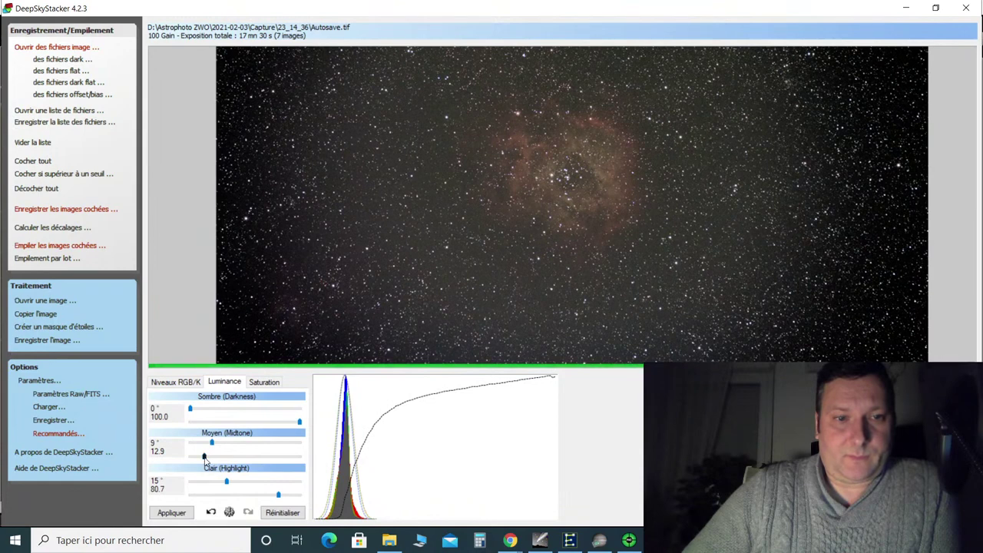
drag(205, 459, 203, 459)
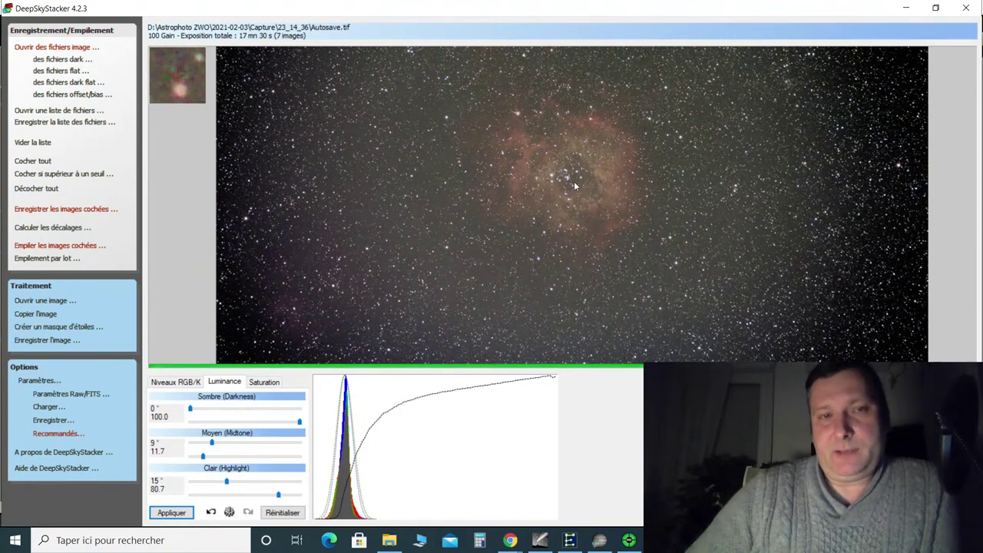
scroll(574, 182, up, 1)
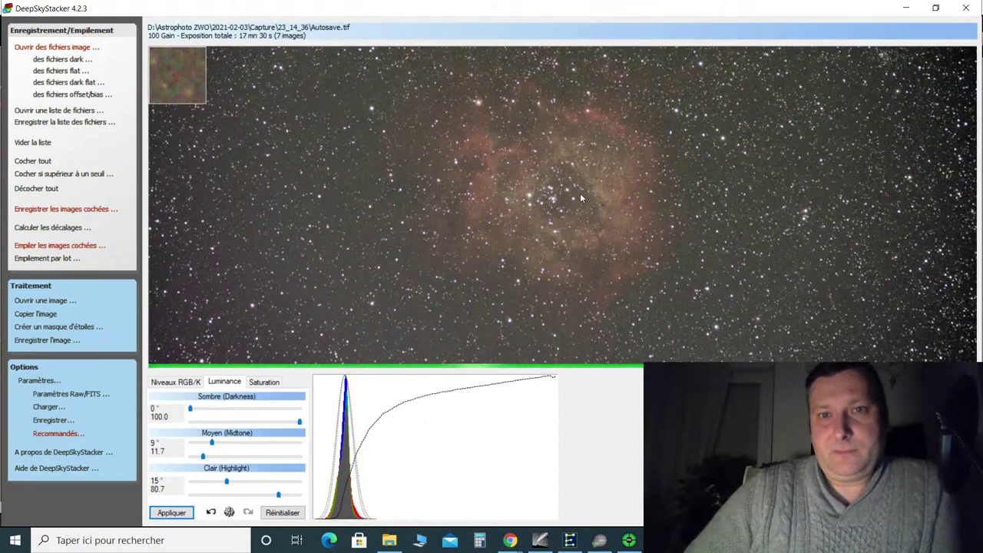
scroll(579, 193, up, 1)
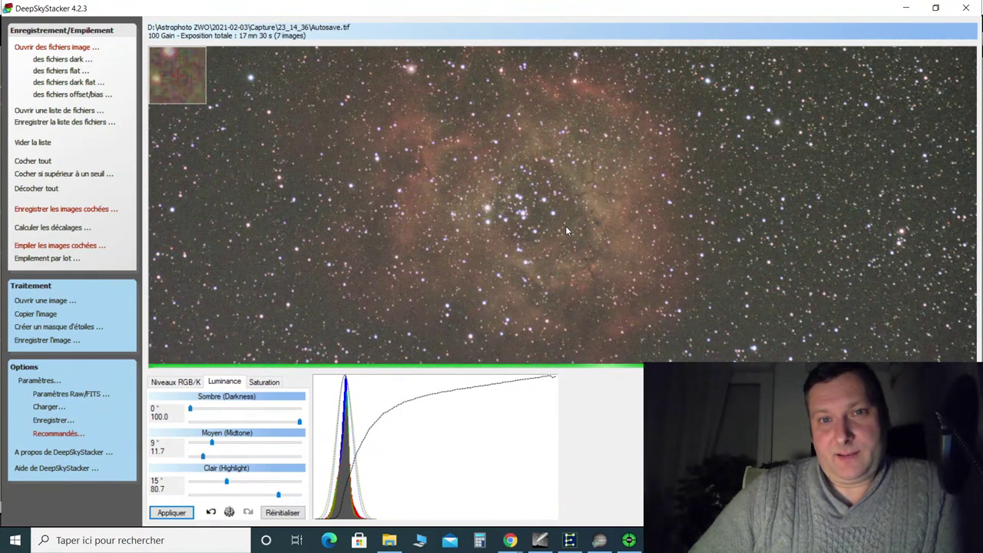
Switch to the Chrome live chat window and read back through the viewers' recent messages
click(509, 540)
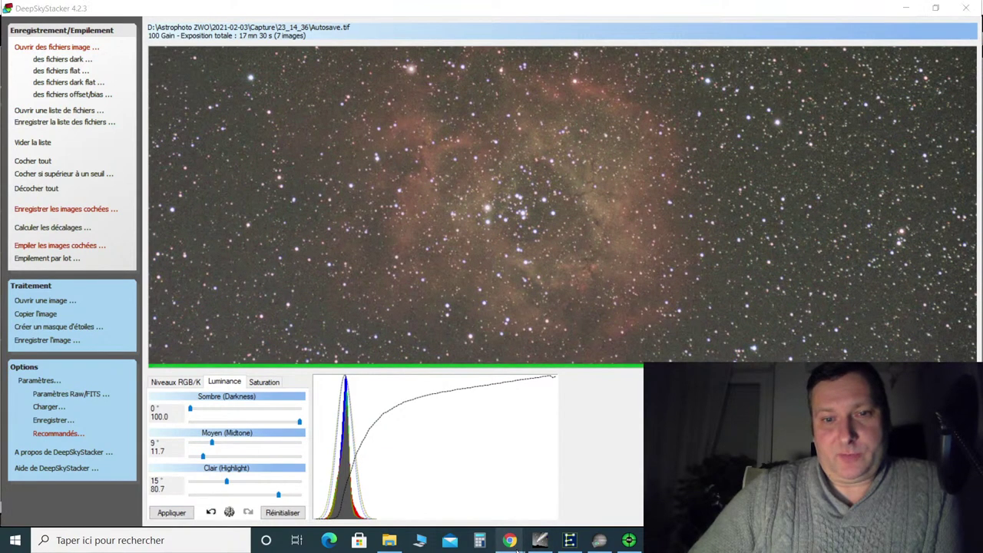
click(572, 499)
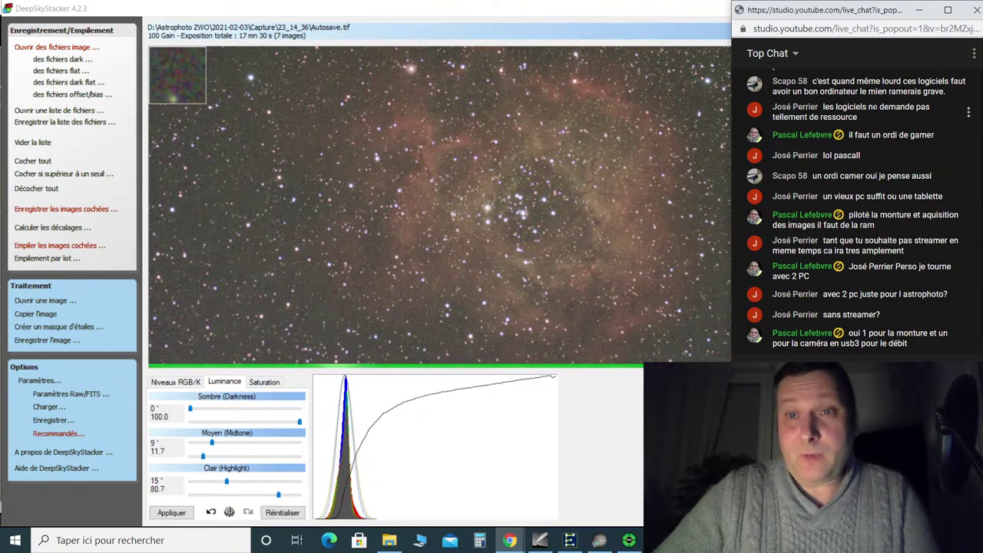
scroll(853, 207, up, 2)
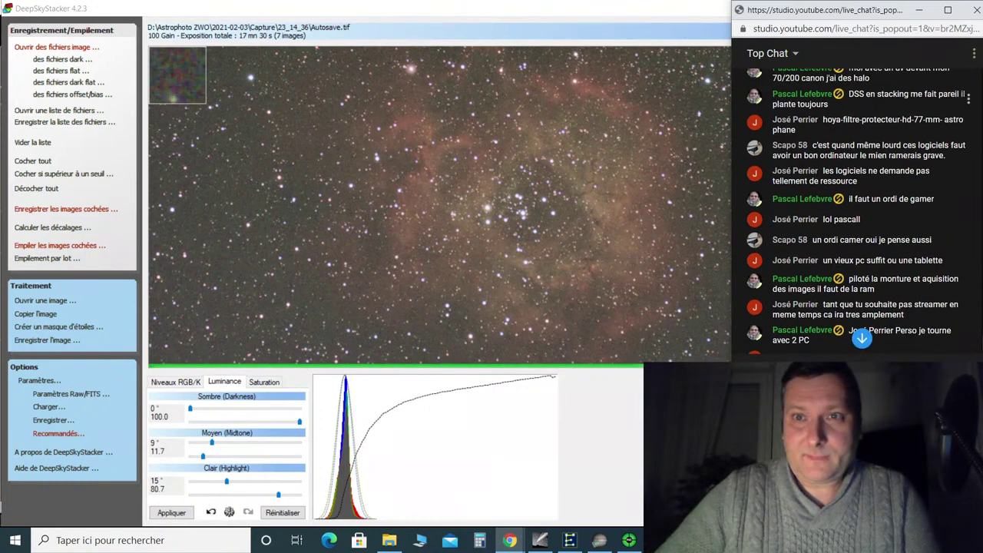
scroll(874, 115, up, 3)
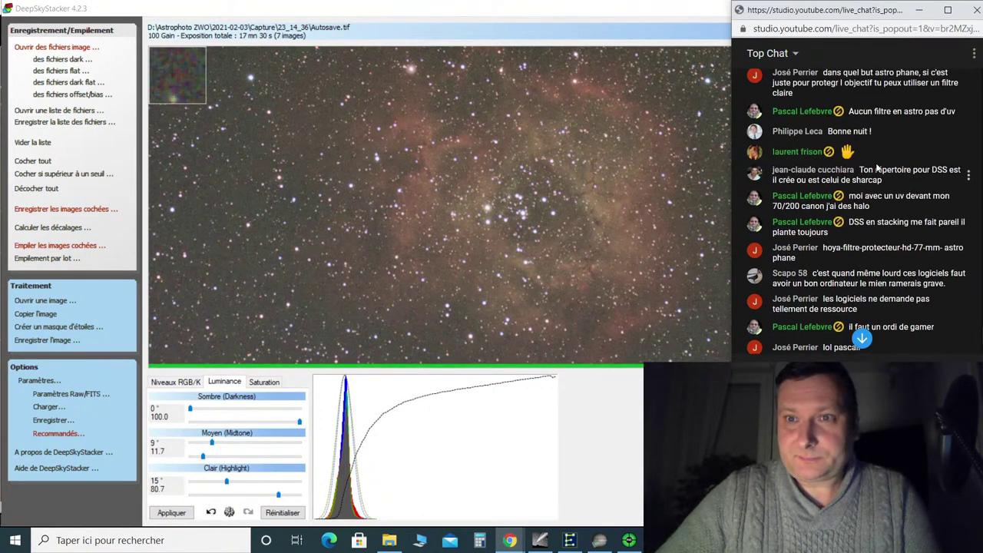
scroll(856, 207, down, 5)
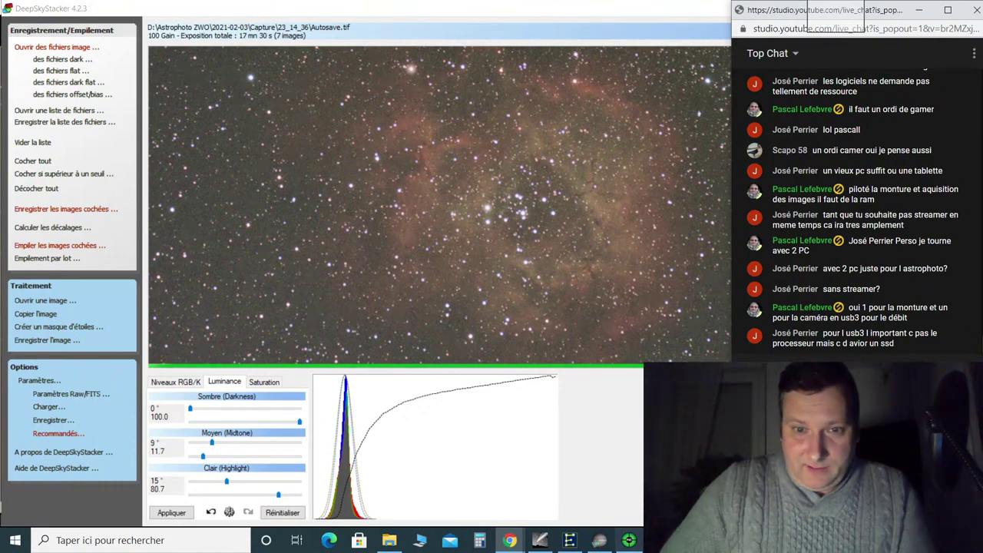
Switch to SharpCap to check the running capture of the nebula, and minimise its window again
click(602, 541)
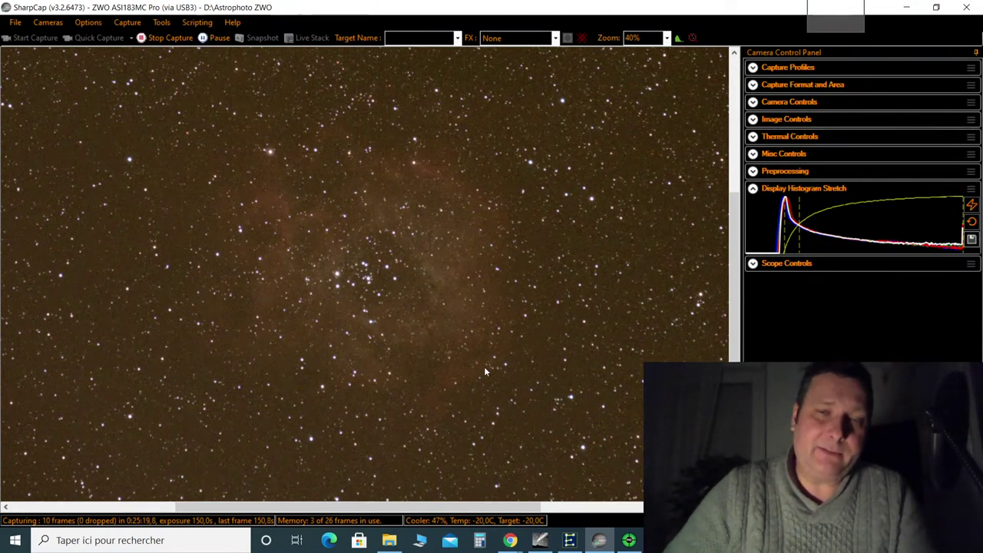
click(908, 8)
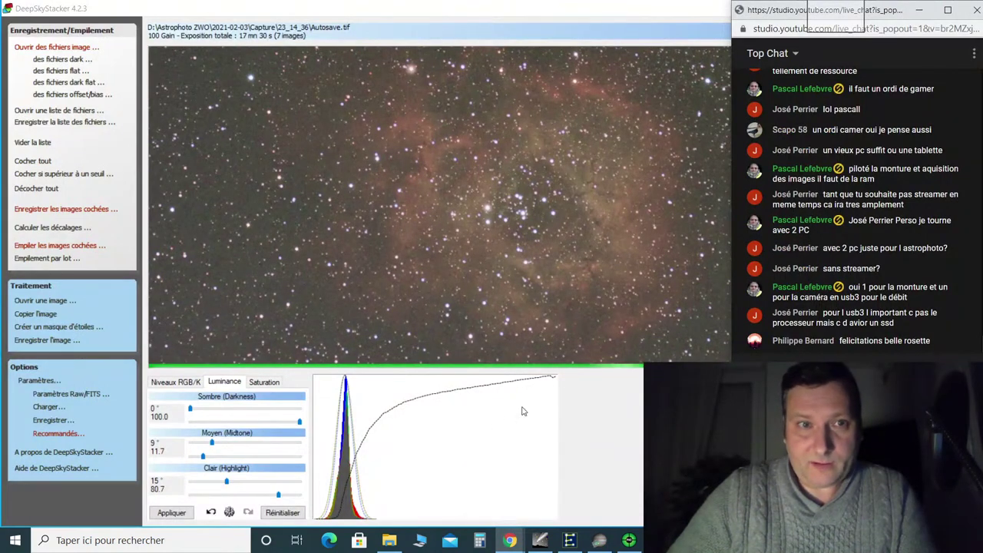
Switch to the YouTube page in Chrome, go back from the Matériel playlist to the DKastronomie channel's playlists and look through their sections
click(503, 540)
mouse_move(498, 503)
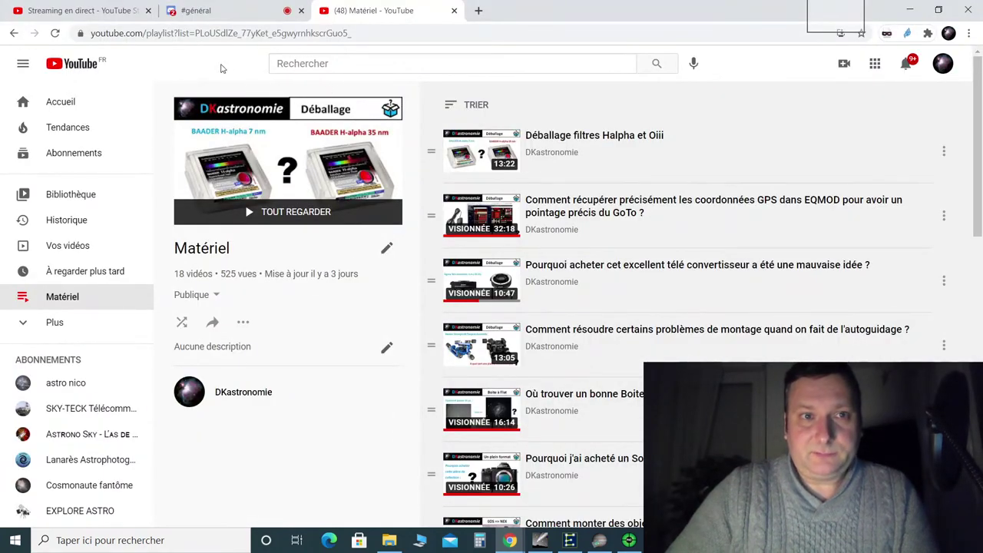
click(12, 33)
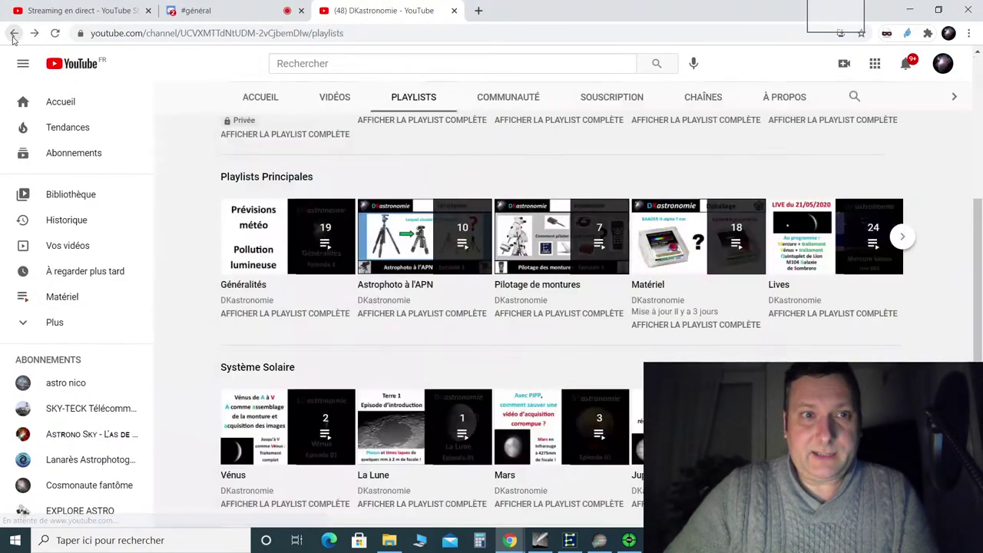
scroll(623, 298, down, 4)
scroll(623, 298, down, 2)
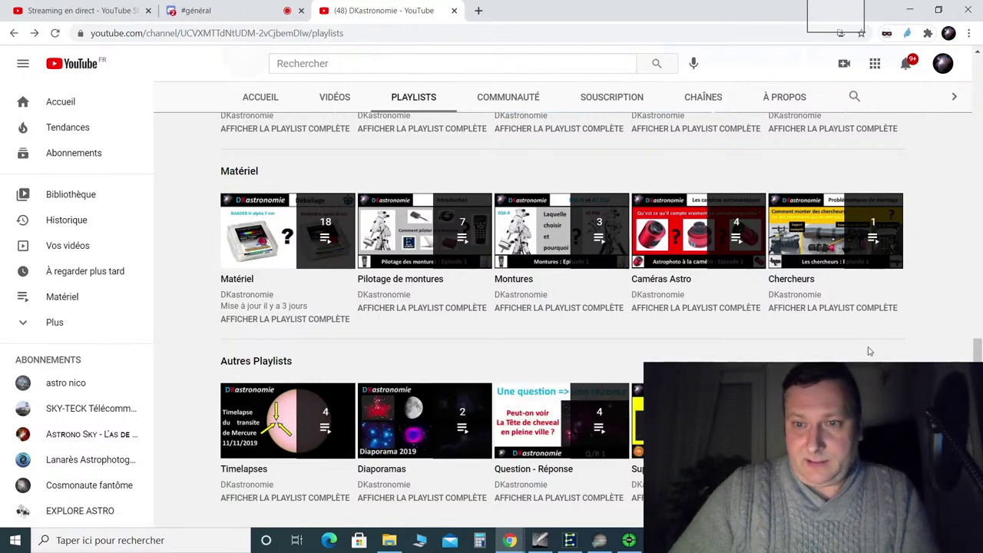
scroll(867, 353, up, 3)
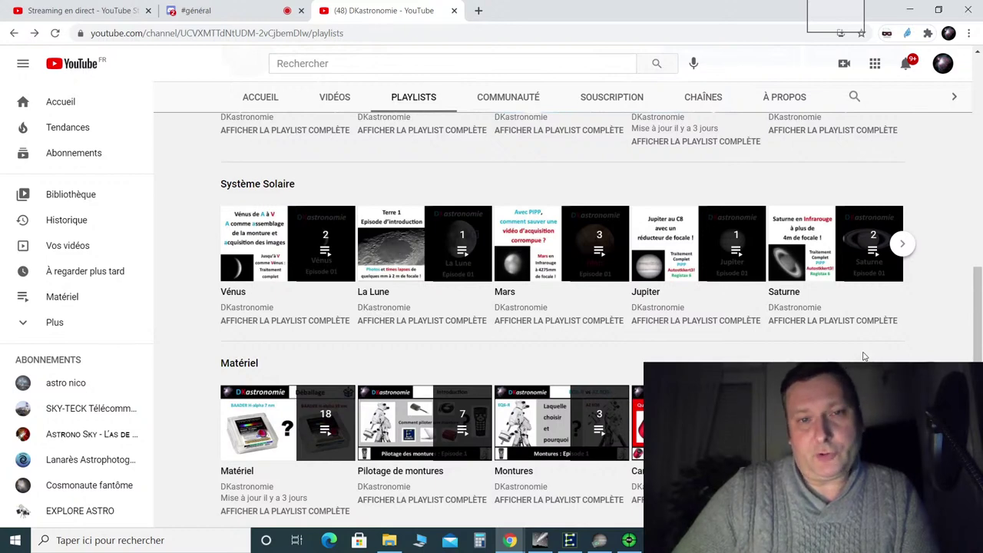
scroll(864, 356, up, 3)
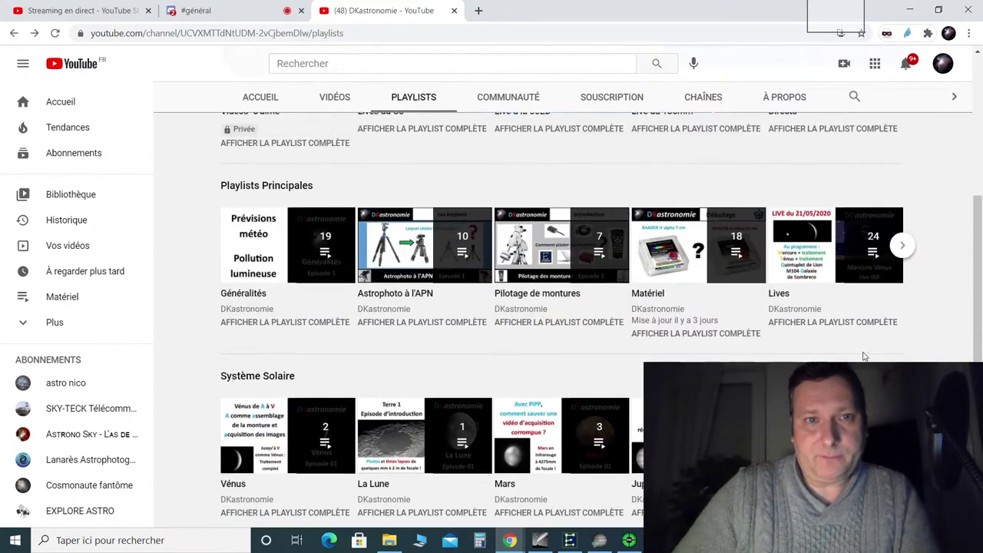
scroll(864, 356, up, 2)
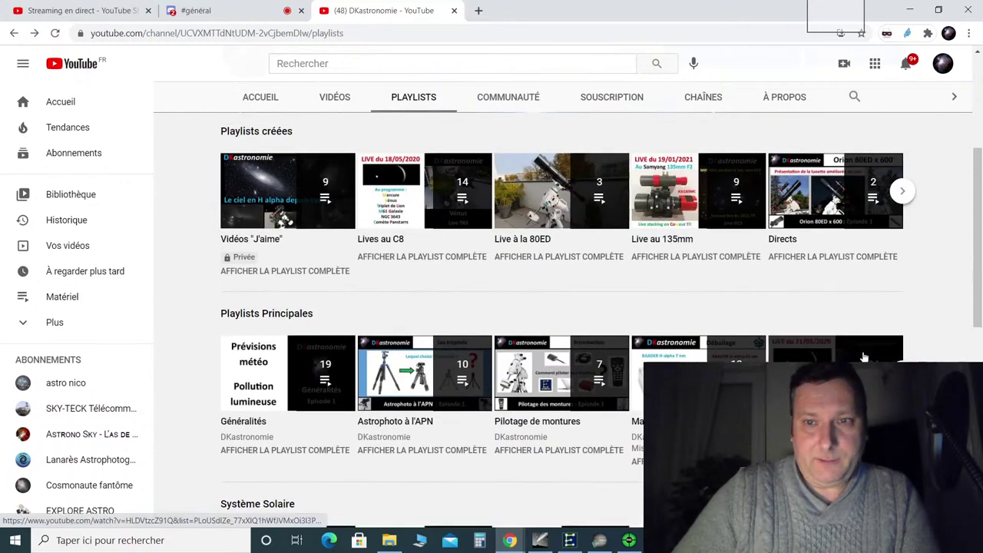
scroll(863, 356, up, 2)
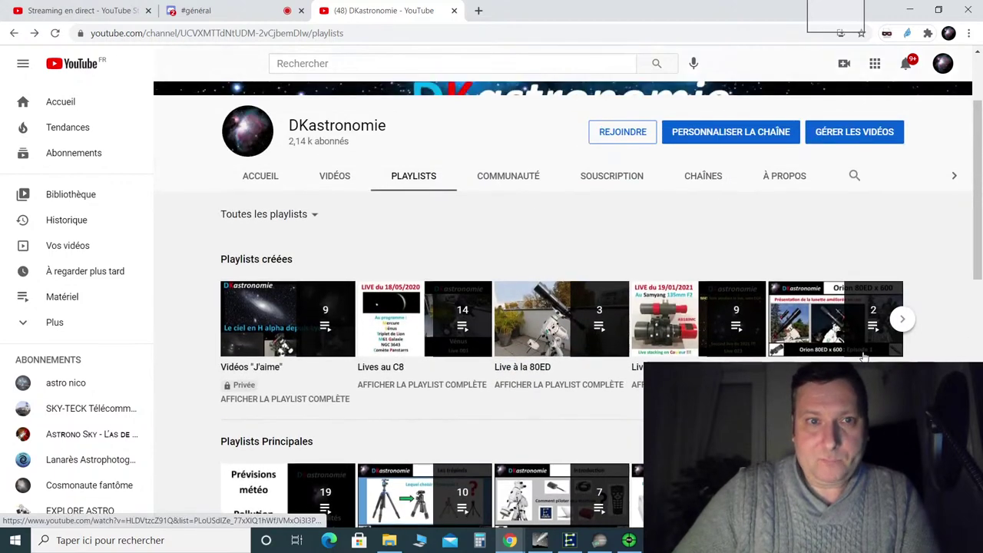
Show the DKastronomie channel's uploaded videos and look through the past lives and tutorials
click(336, 178)
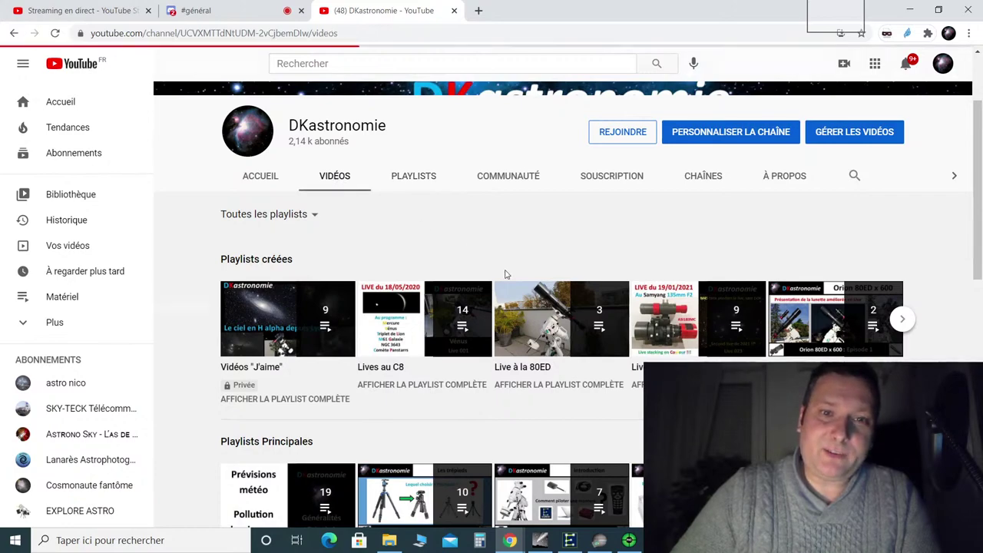
scroll(728, 199, down, 3)
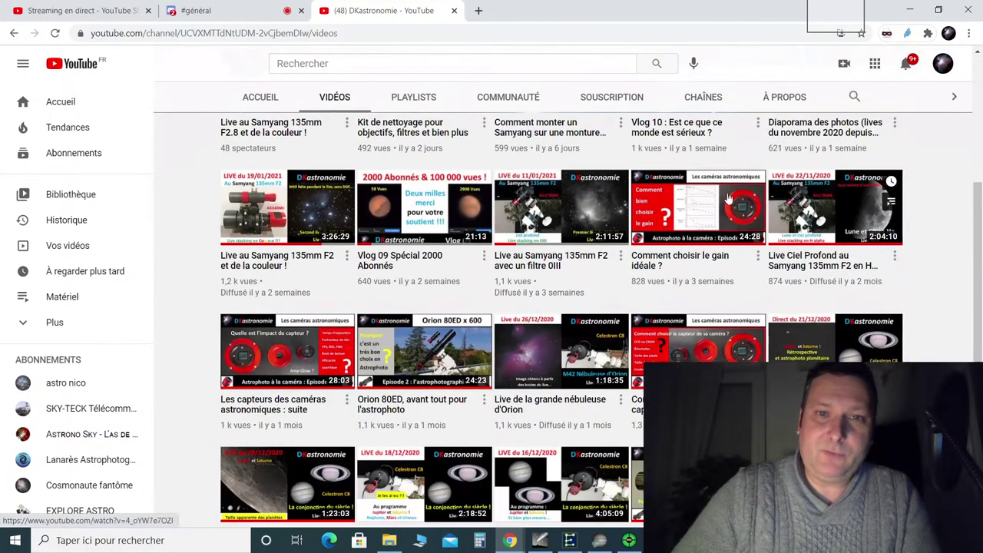
scroll(728, 230, down, 3)
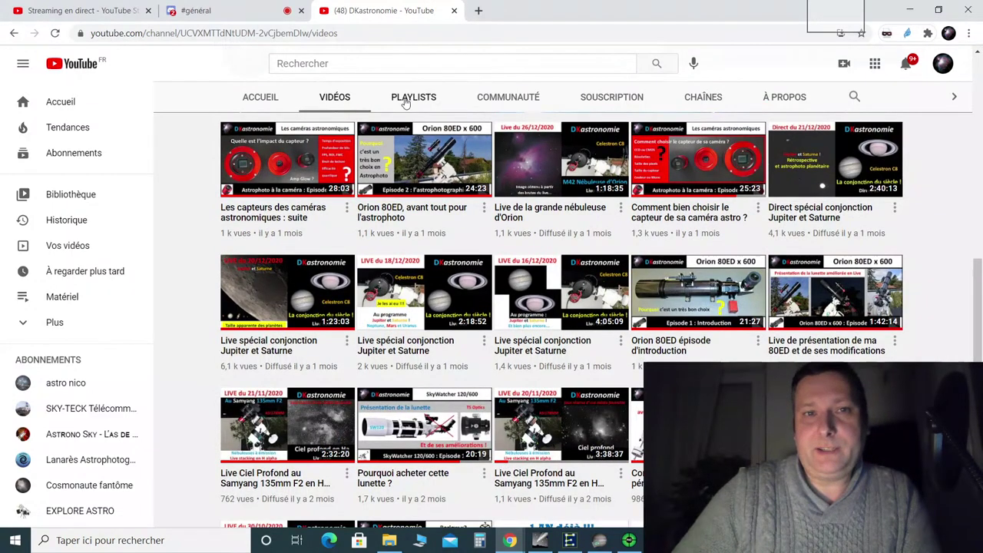
scroll(619, 223, up, 7)
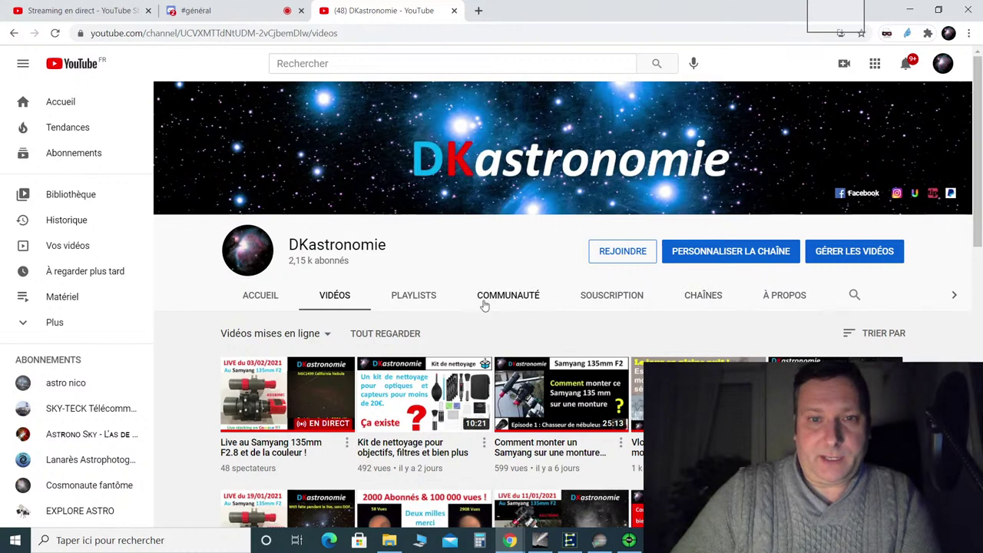
Return to the channel's playlists, open the Lives playlist and look through its recorded live sessions
click(402, 299)
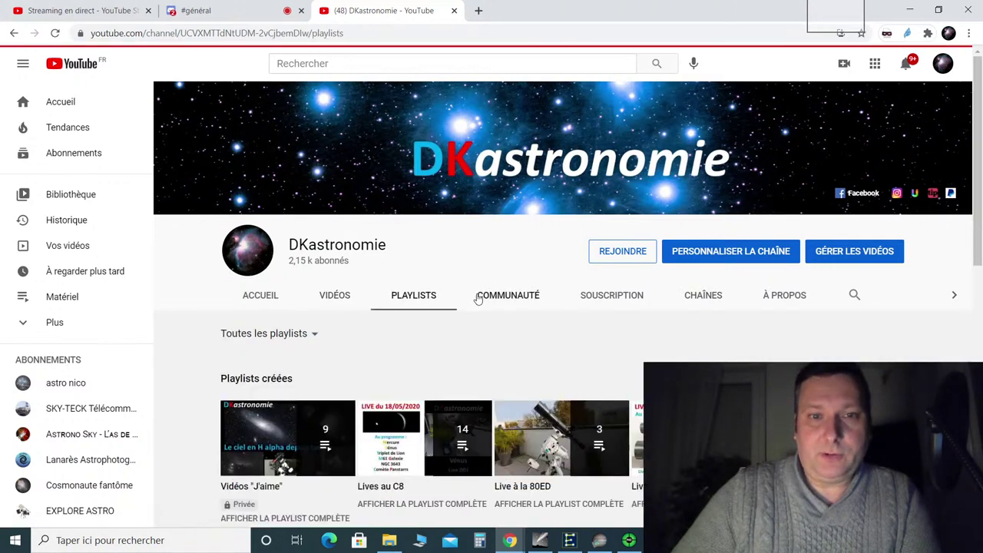
scroll(402, 300, down, 3)
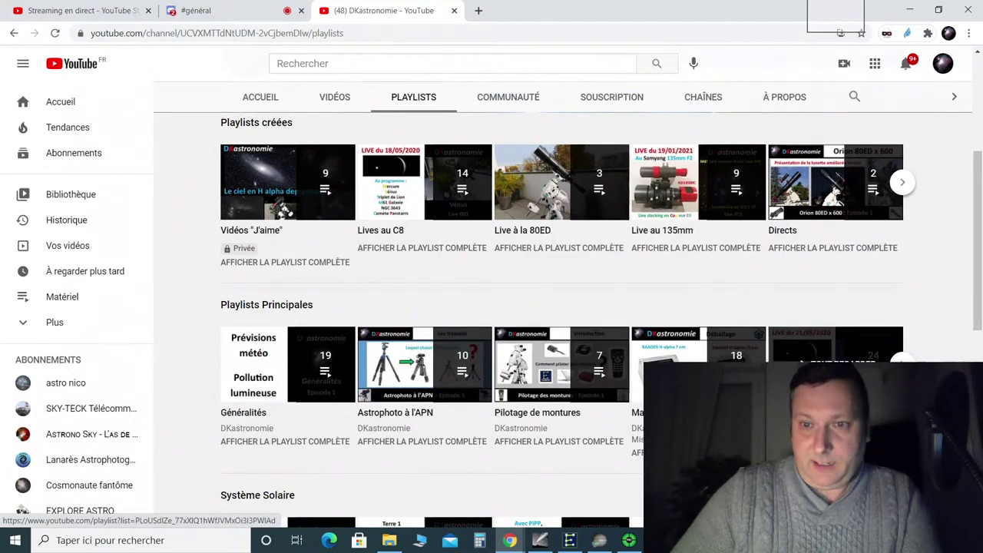
click(835, 365)
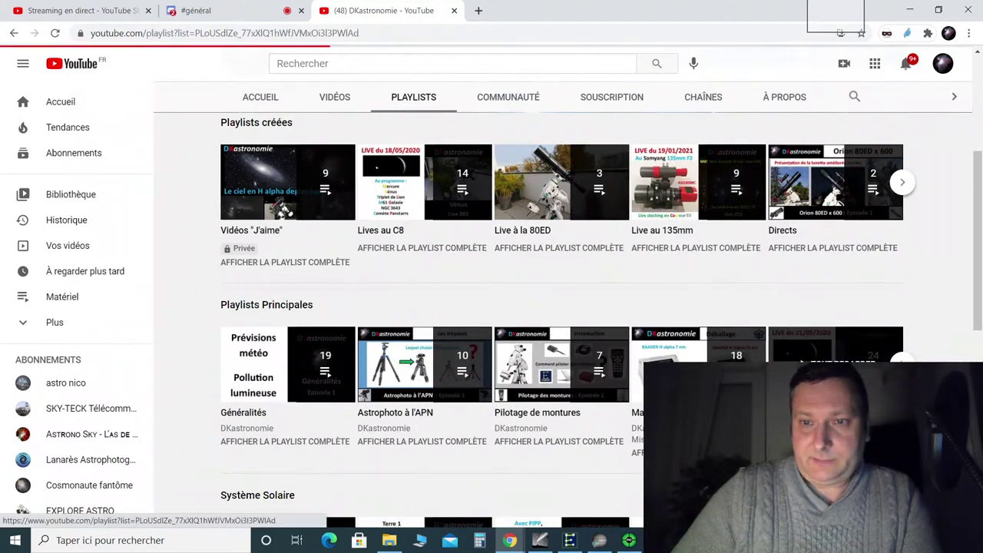
scroll(768, 412, down, 3)
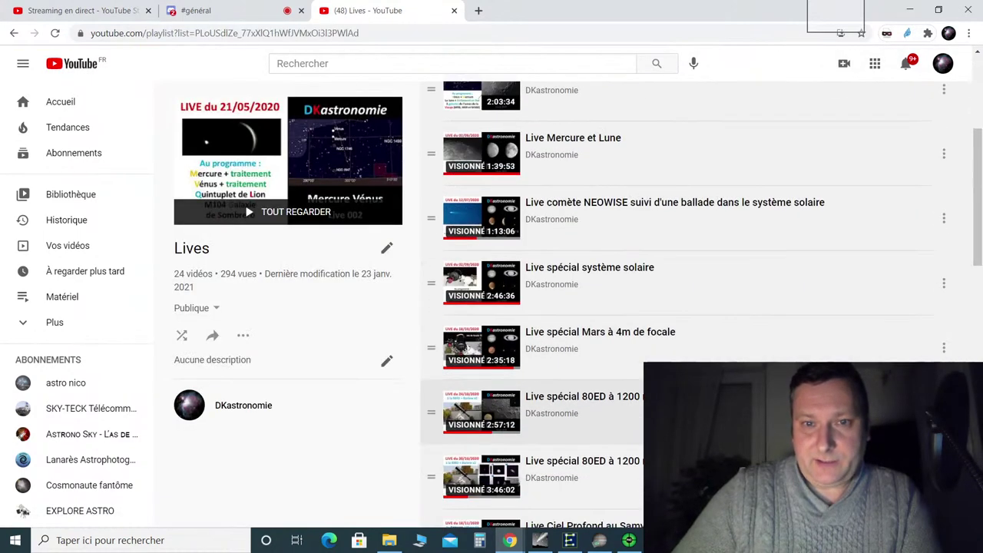
scroll(691, 307, down, 10)
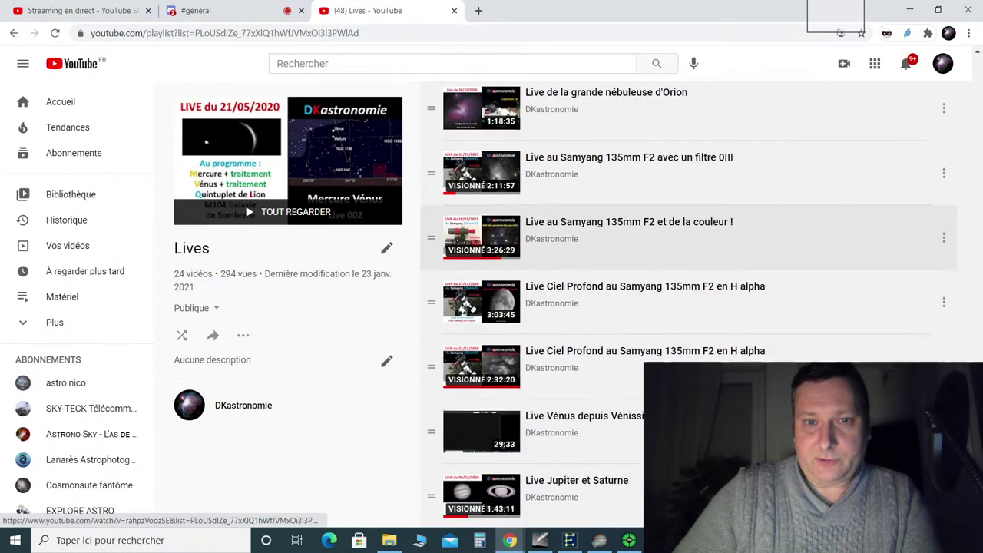